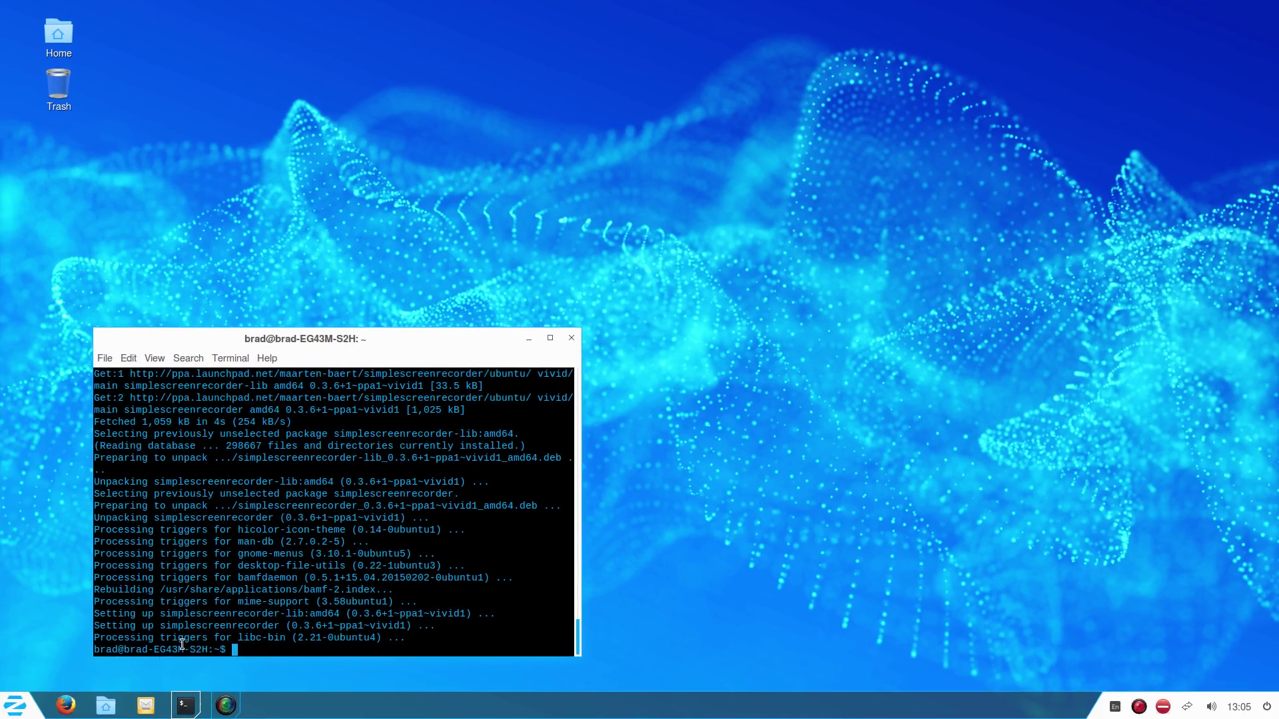
Review the SimpleScreenRecorder installation output from its beginning in the terminal, and close the terminal window
left_click_drag(315, 340, 809, 150)
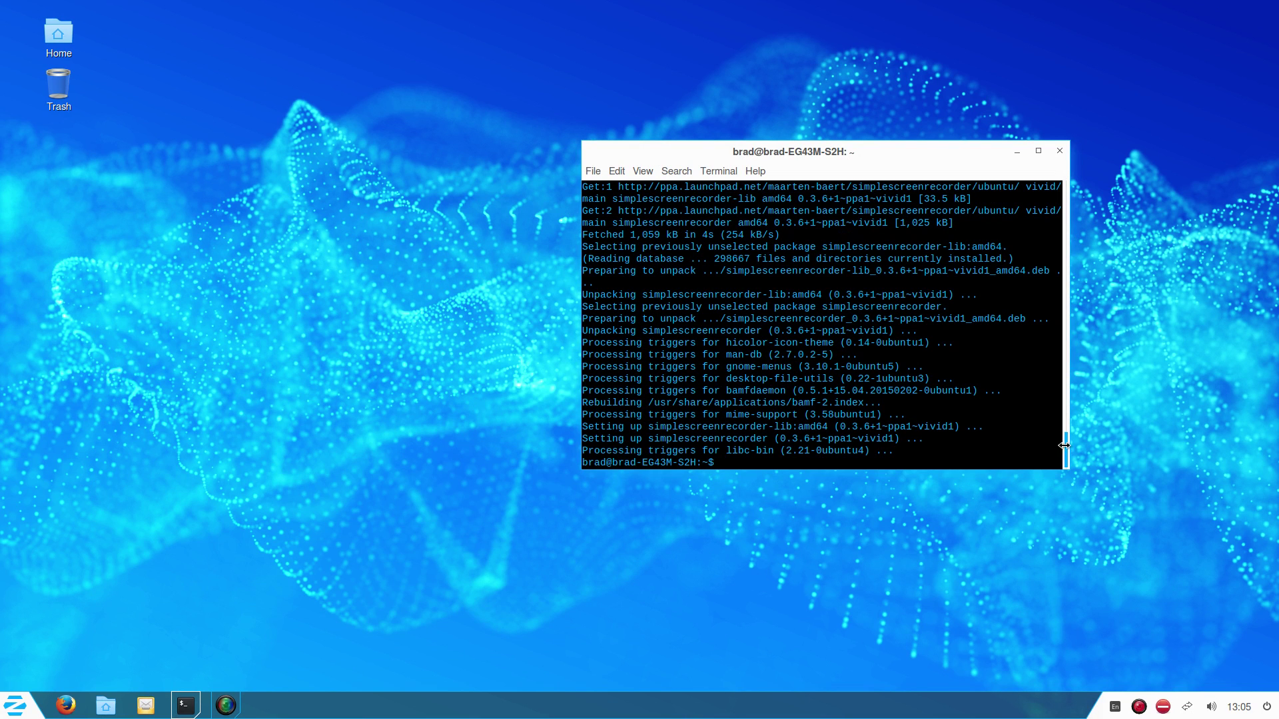
left_click_drag(1066, 449, 1082, 151)
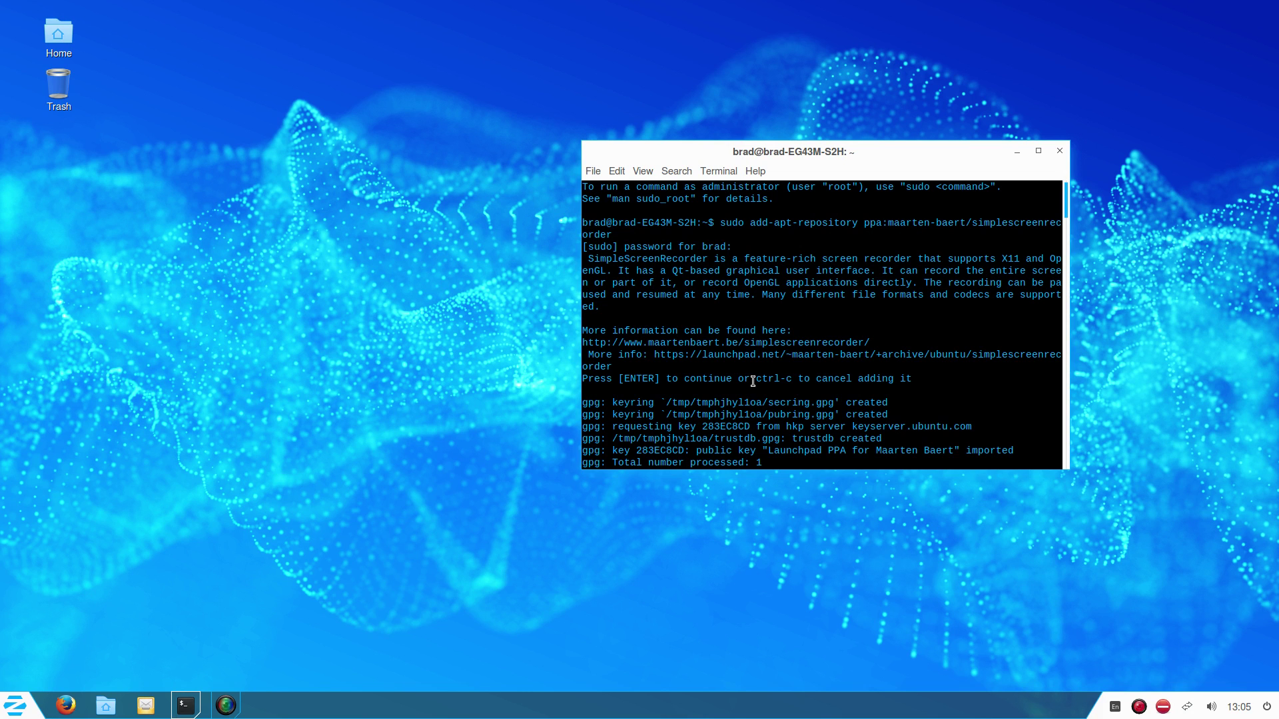
scroll(755, 381, "down", 5)
scroll(755, 382, "down", 10)
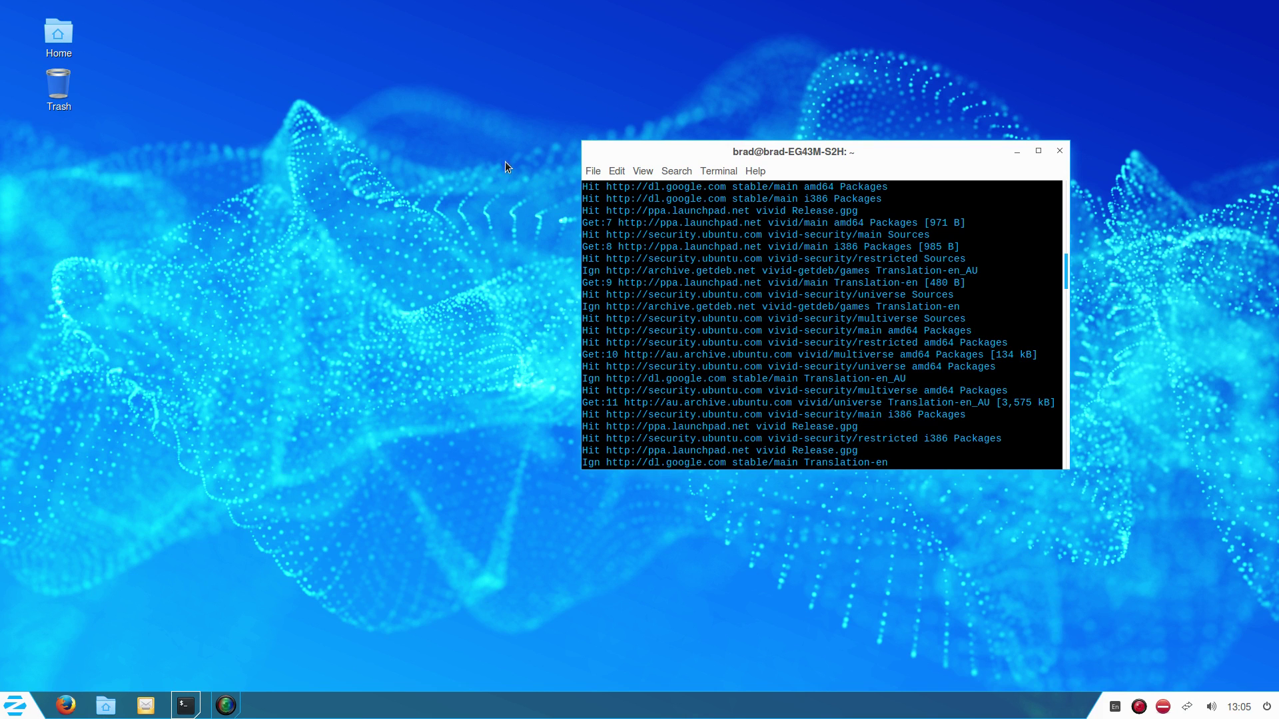
left_click(1060, 152)
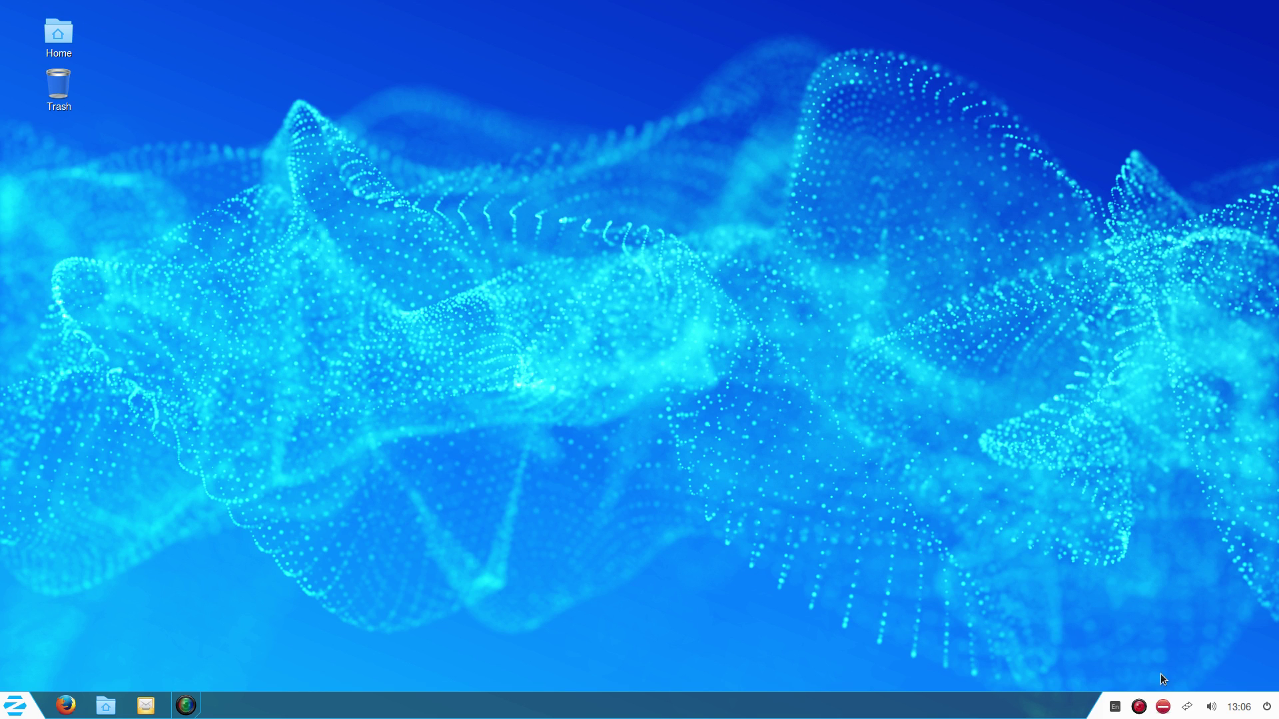
Start the Synaptic Package Manager from the update notifier and authenticate with the account password
right_click(1163, 712)
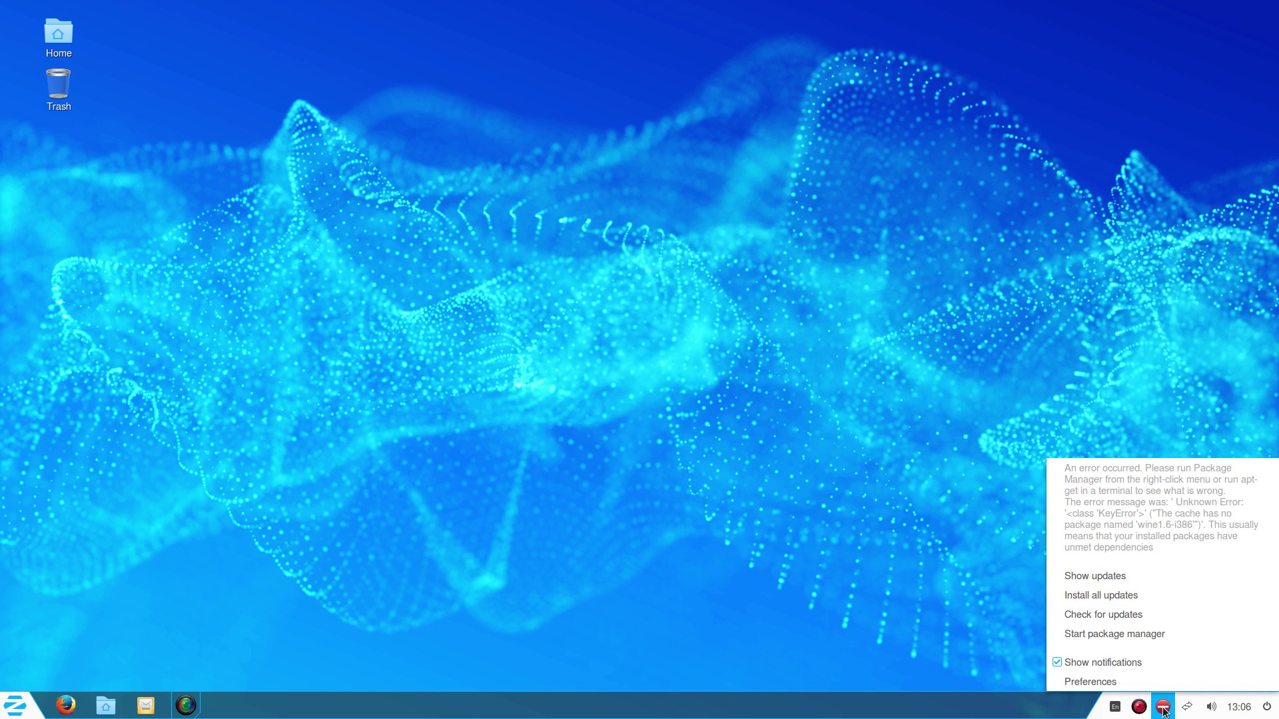
left_click(1130, 634)
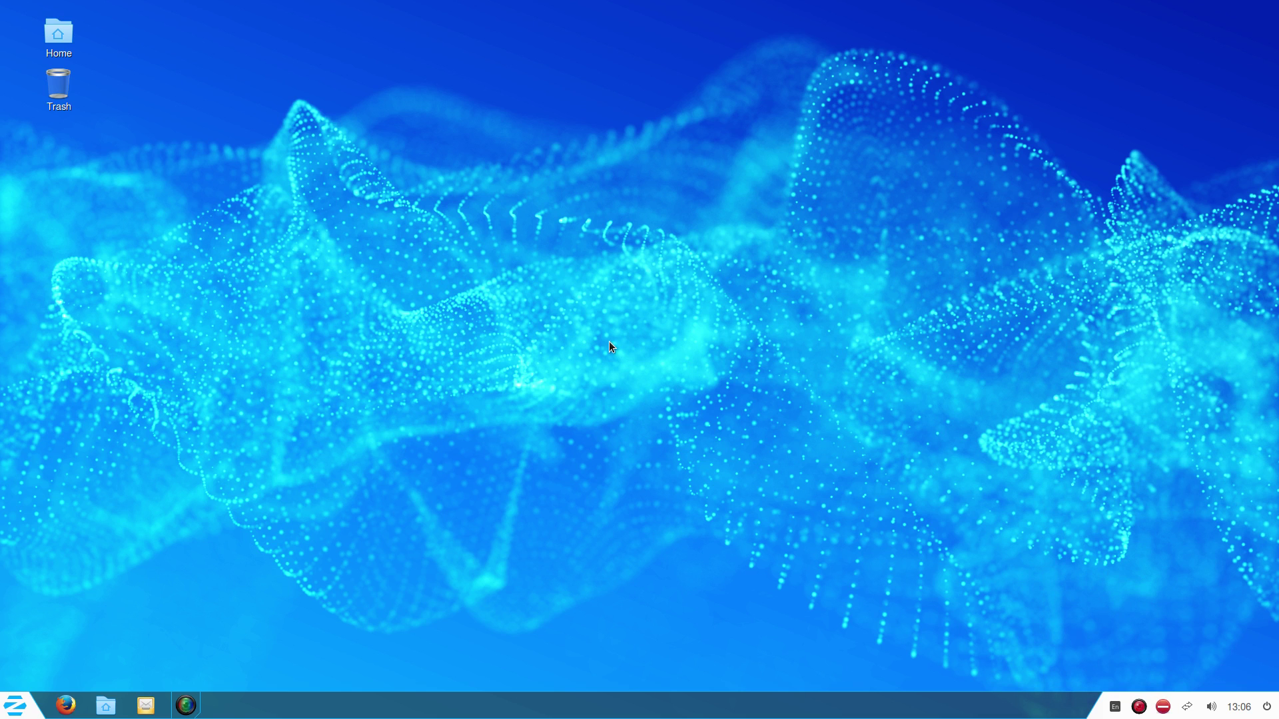
type("****")
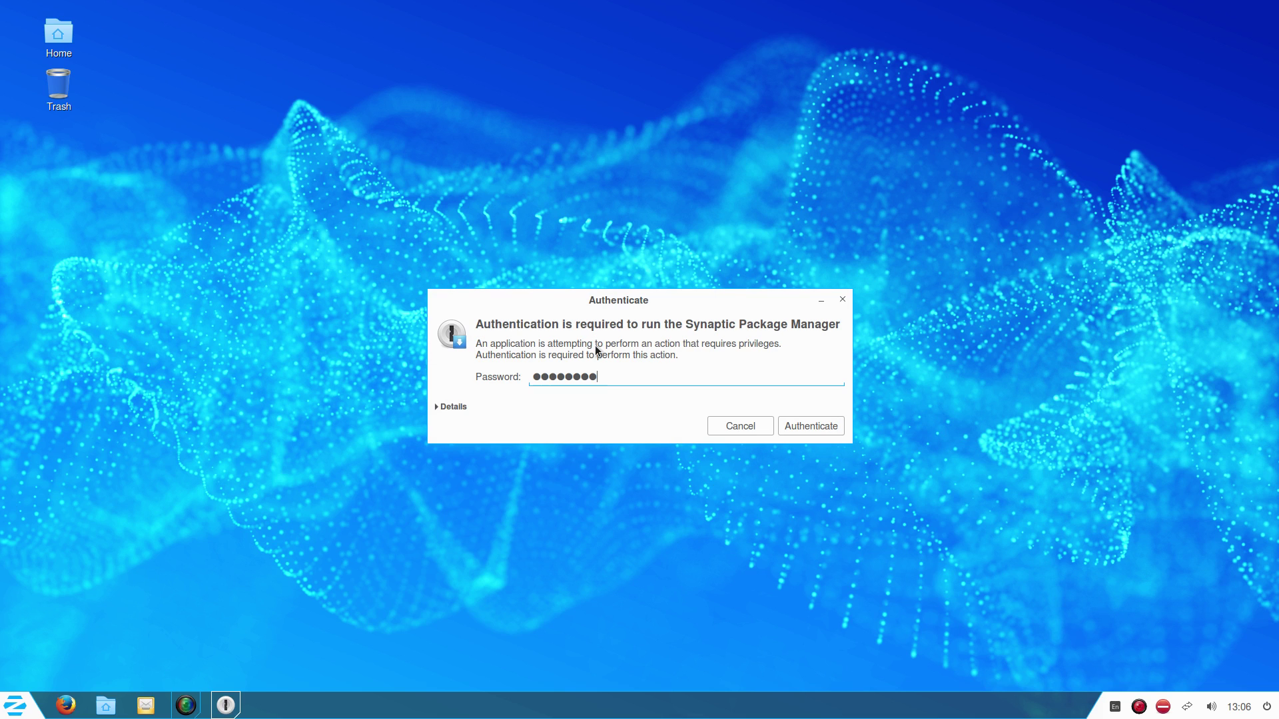
key("Return")
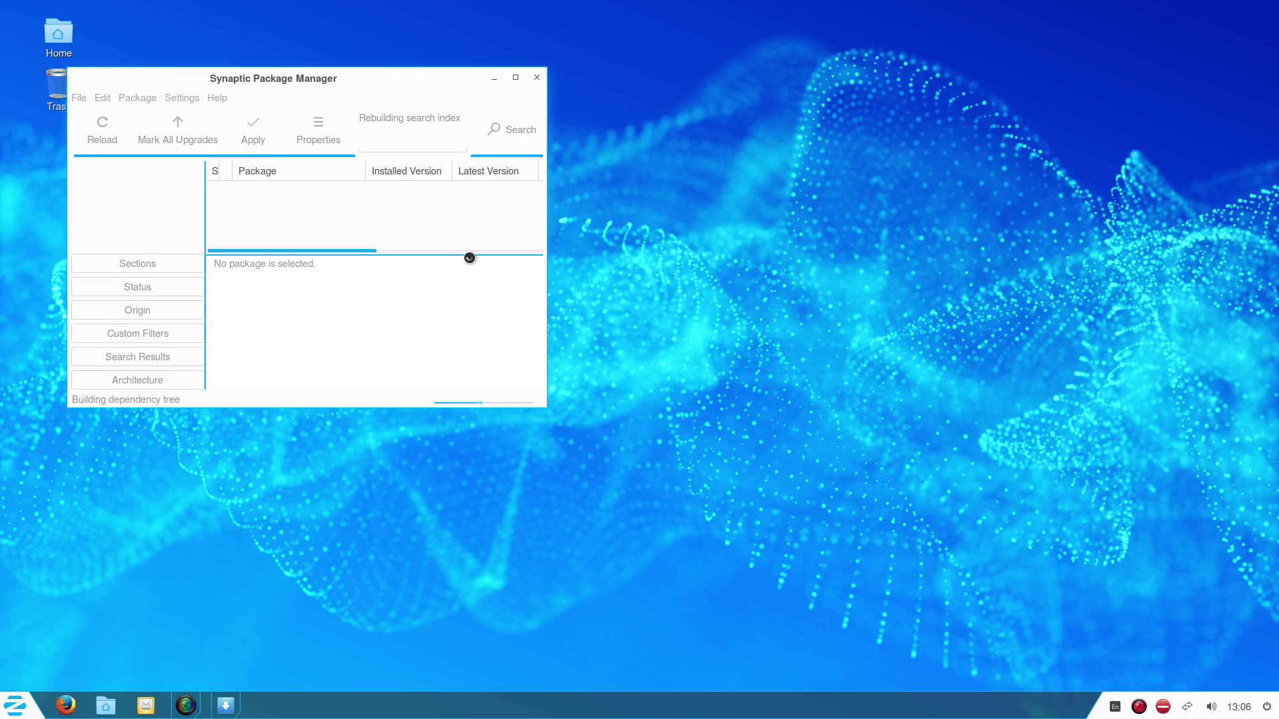
Move the package manager window toward the middle of the desktop, enlarge it, and close the Quick Introduction dialogue
left_click_drag(338, 74, 618, 89)
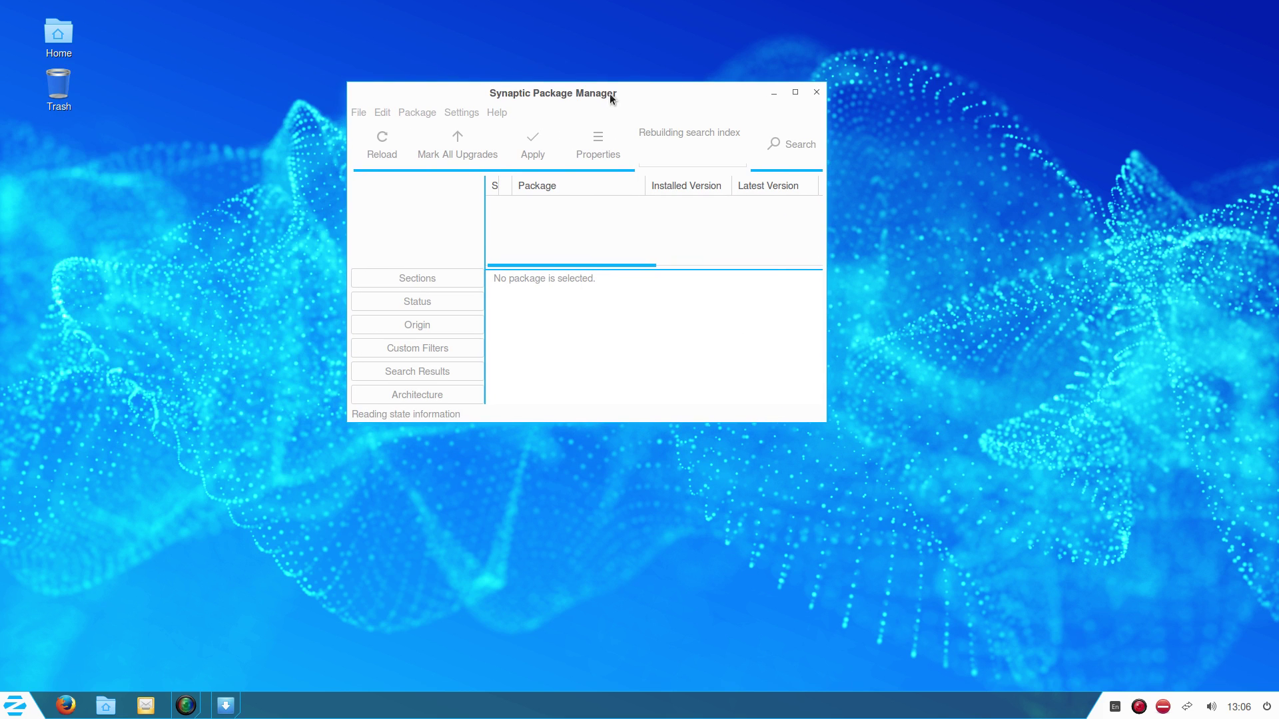
left_click_drag(825, 420, 1099, 517)
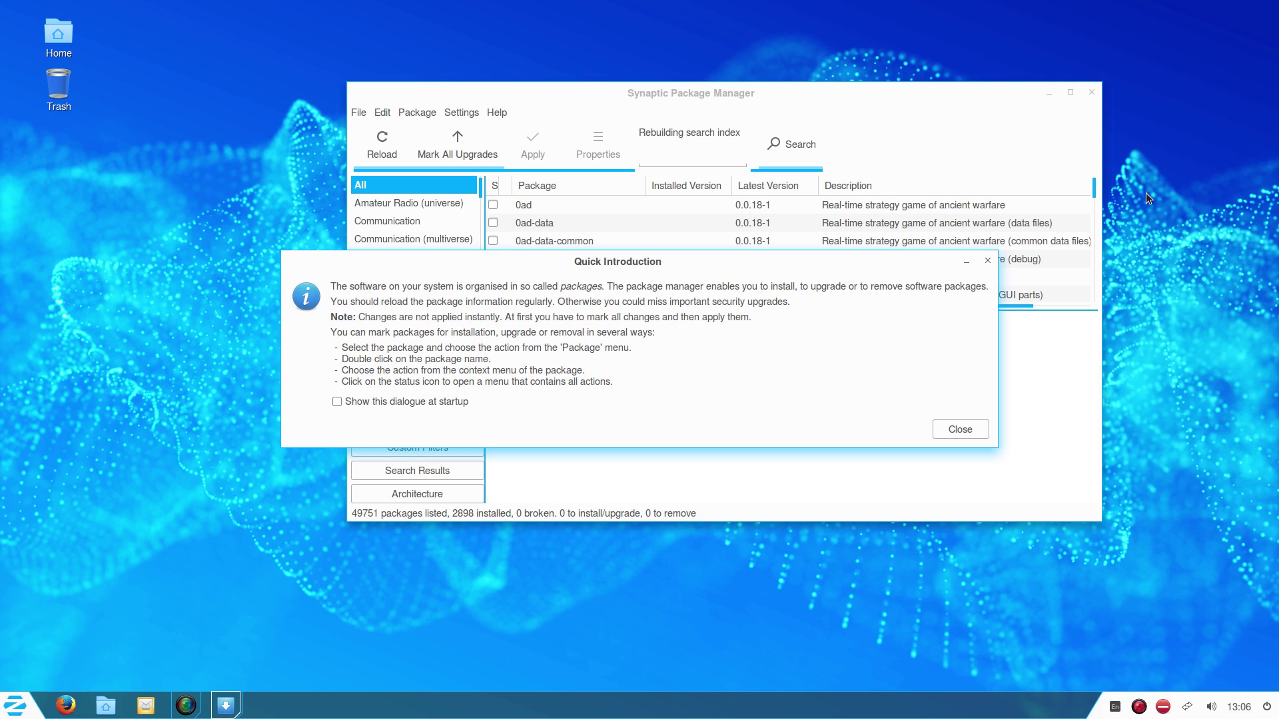
left_click(393, 406)
left_click(960, 429)
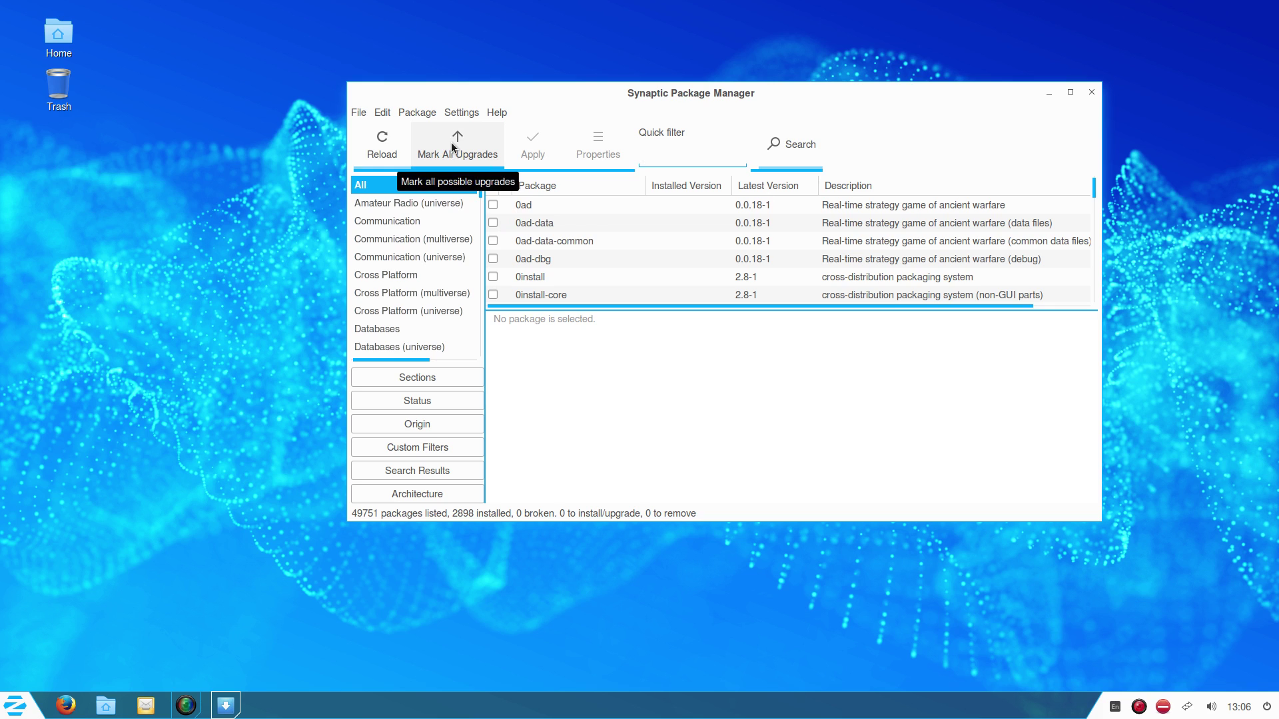
Examine the repository settings' update sources and other software sources, including the SimpleScreenRecorder PPA entry
left_click(461, 112)
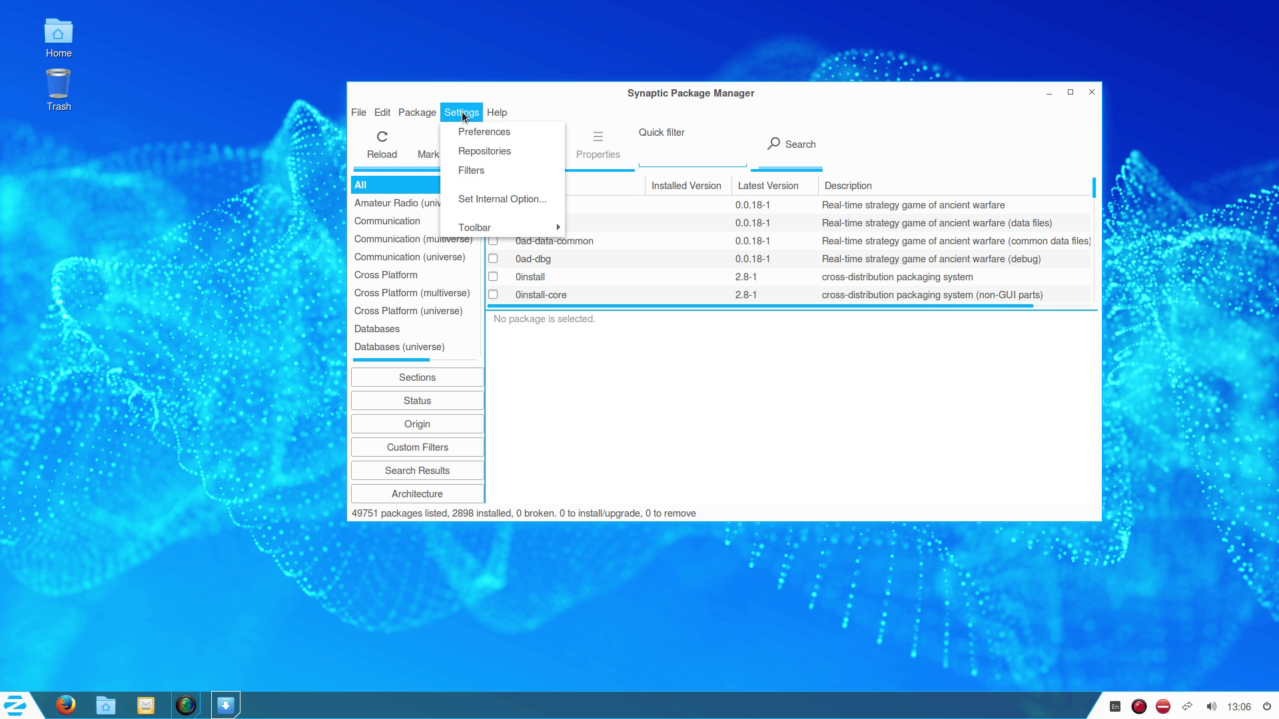
left_click(487, 151)
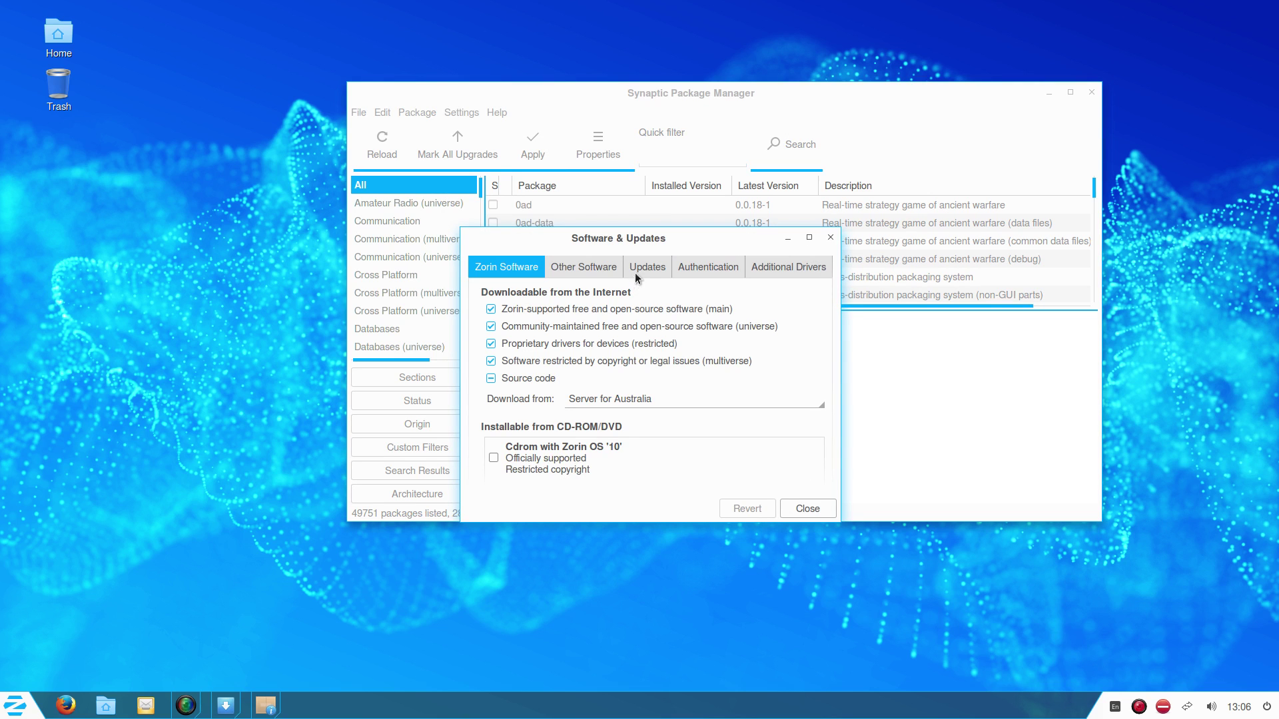
left_click(645, 270)
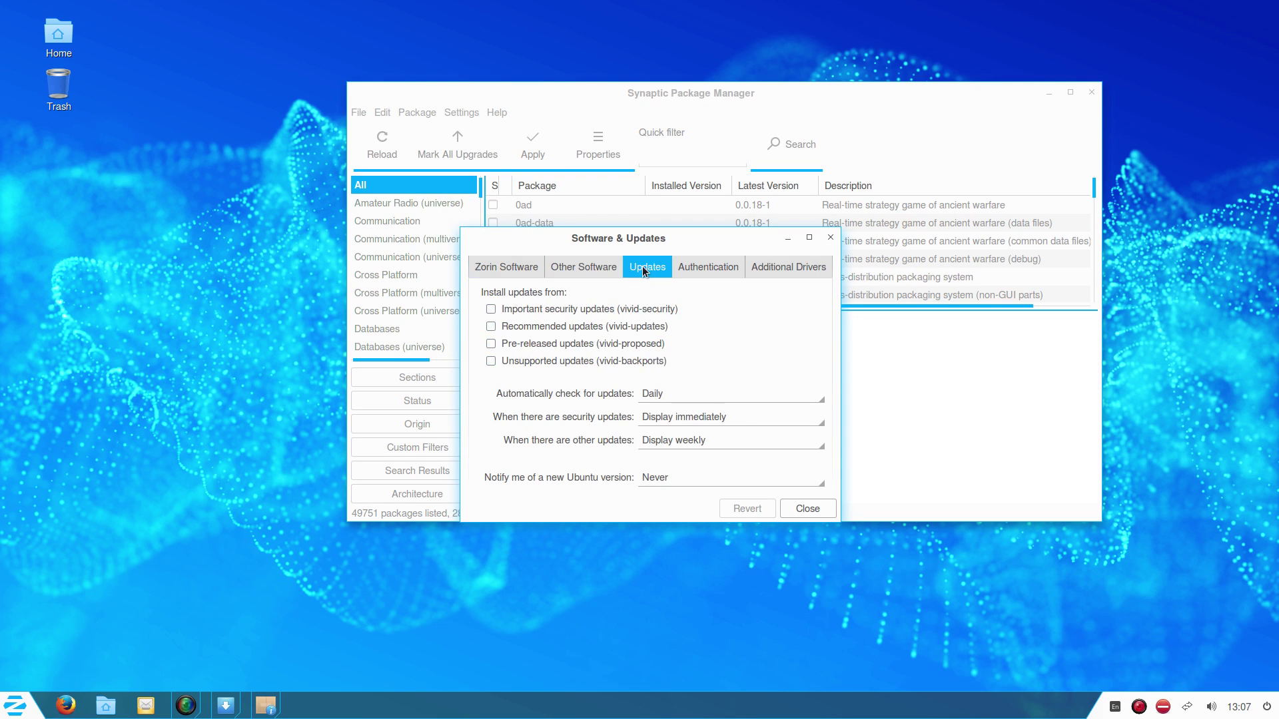
left_click(587, 268)
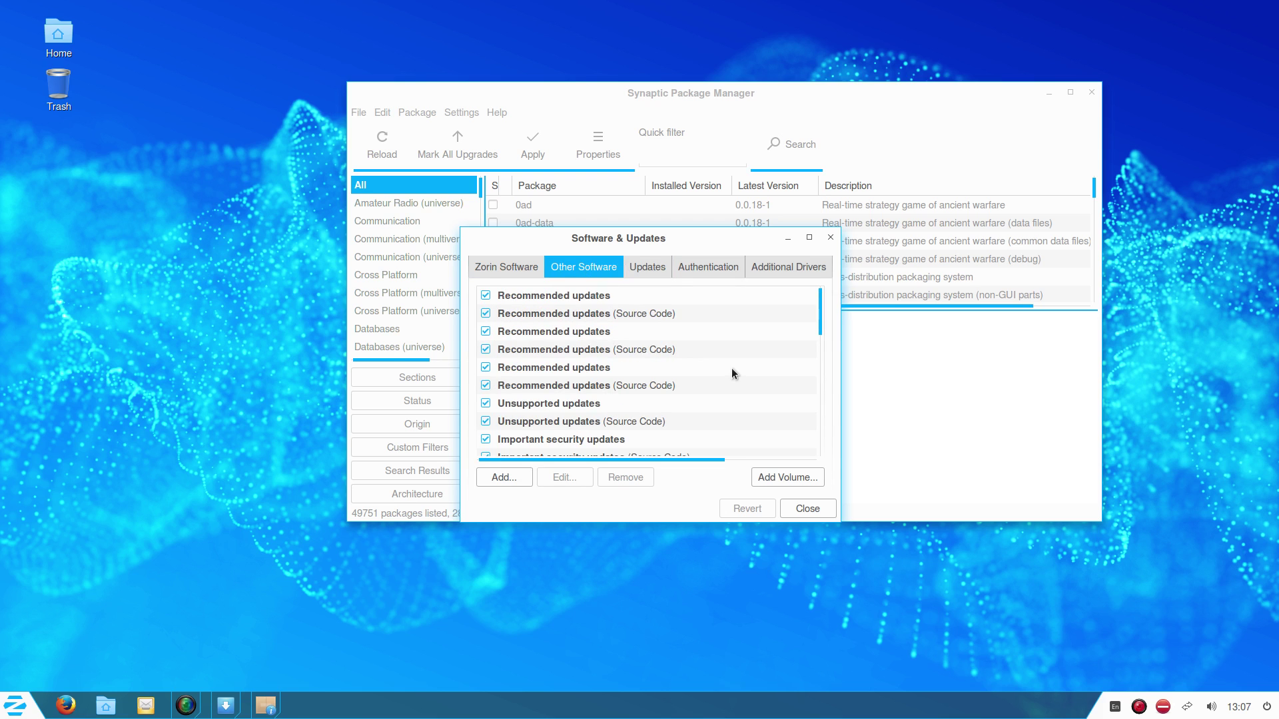
scroll(732, 368, "down", 5)
scroll(766, 365, "down", 4)
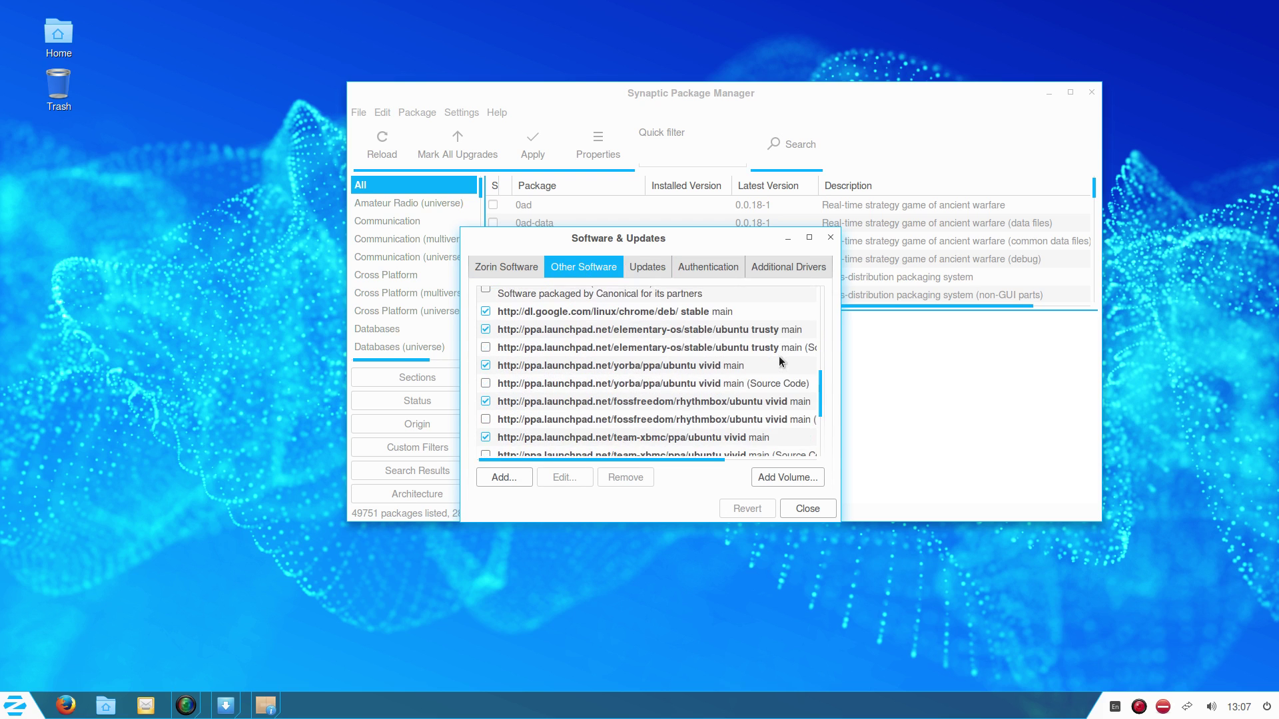
scroll(780, 360, "down", 5)
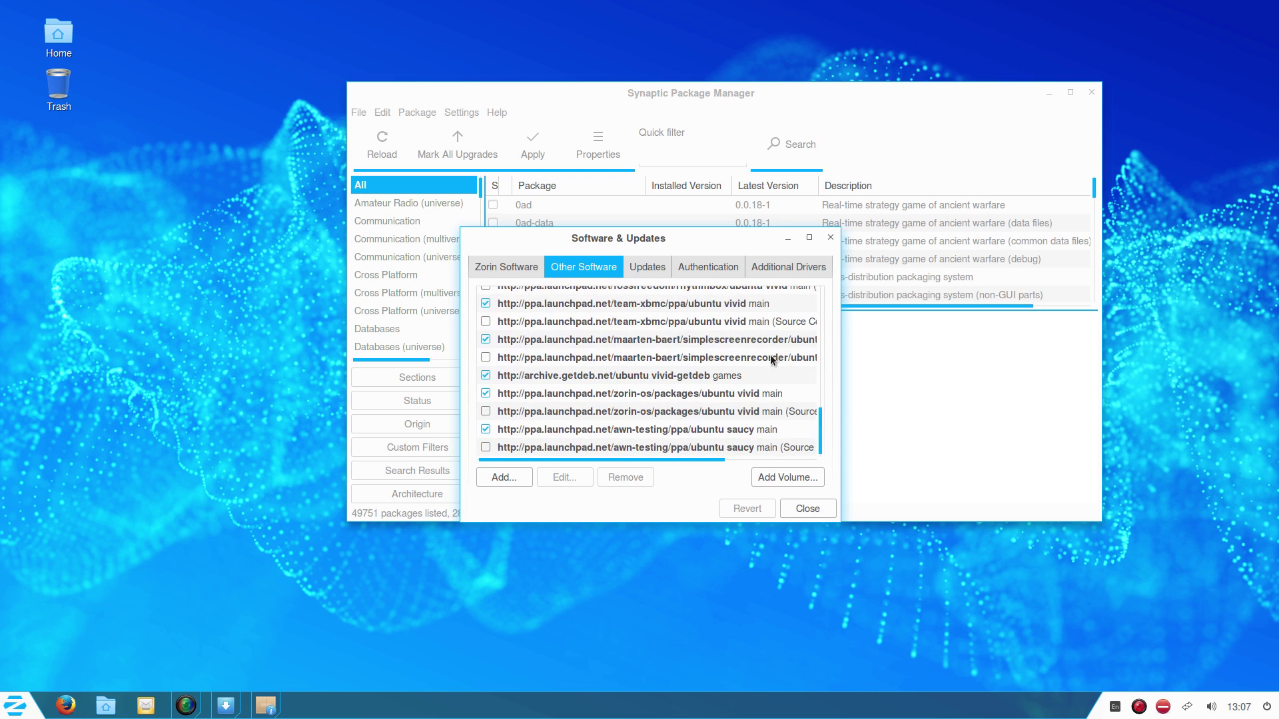
left_click(687, 343)
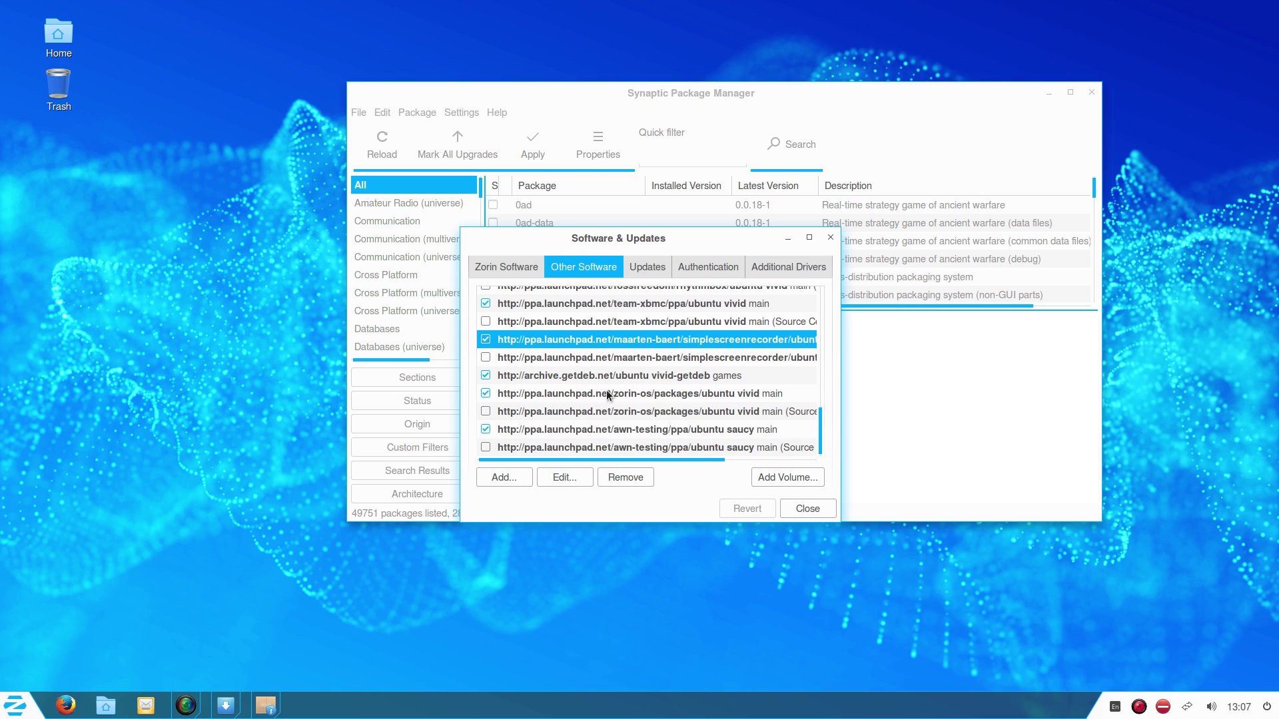
scroll(608, 396, "up", 10)
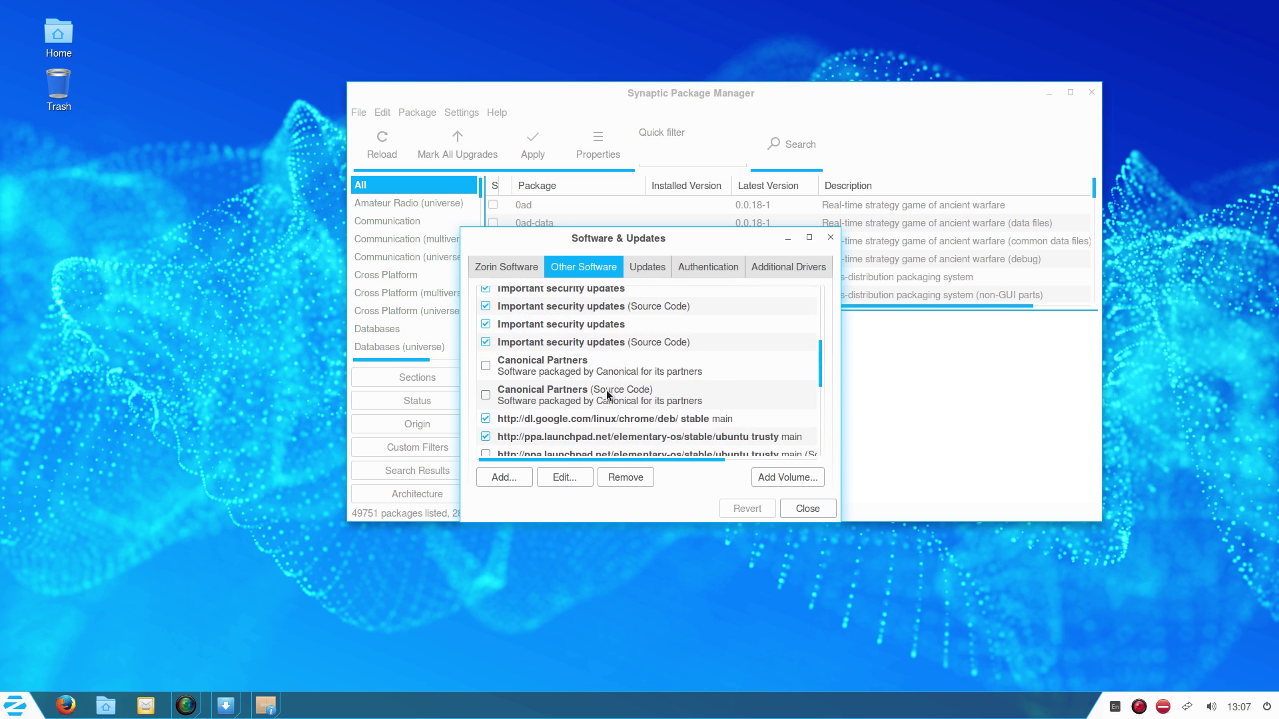
Check the download server choice for Zorin software, and close the repository settings without changing it
left_click(507, 269)
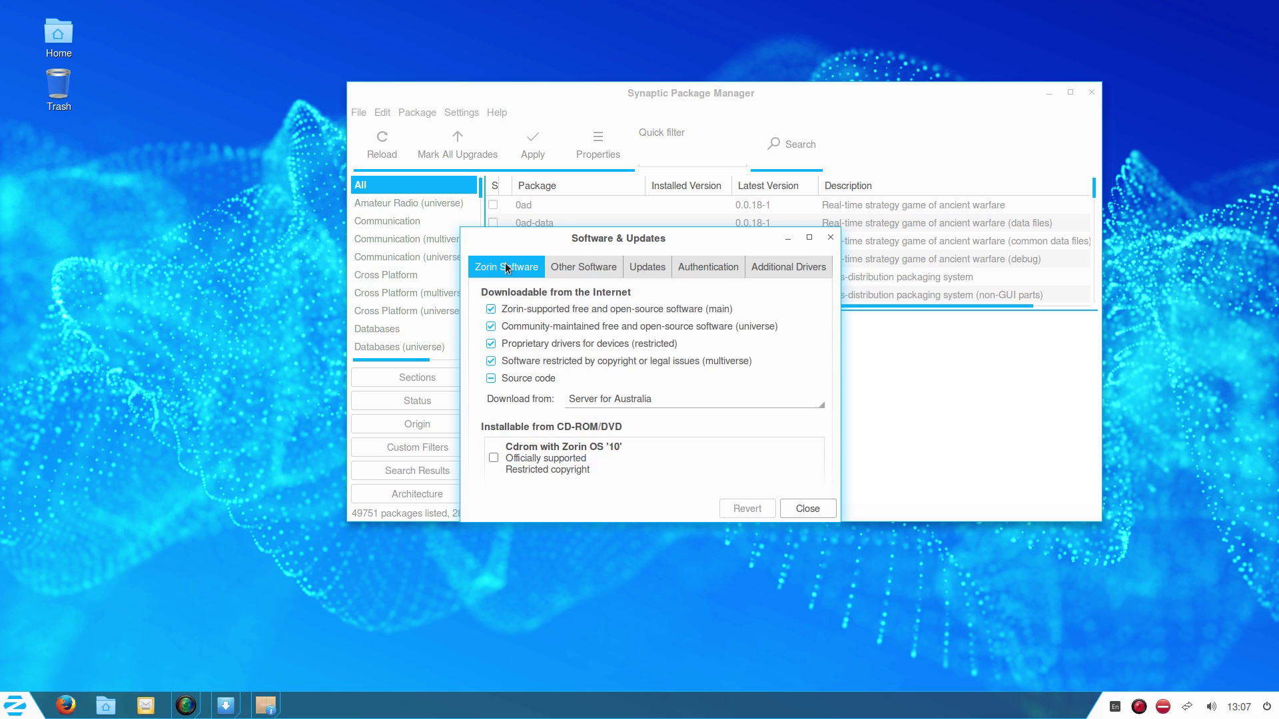
left_click(667, 399)
left_click(667, 398)
left_click(798, 509)
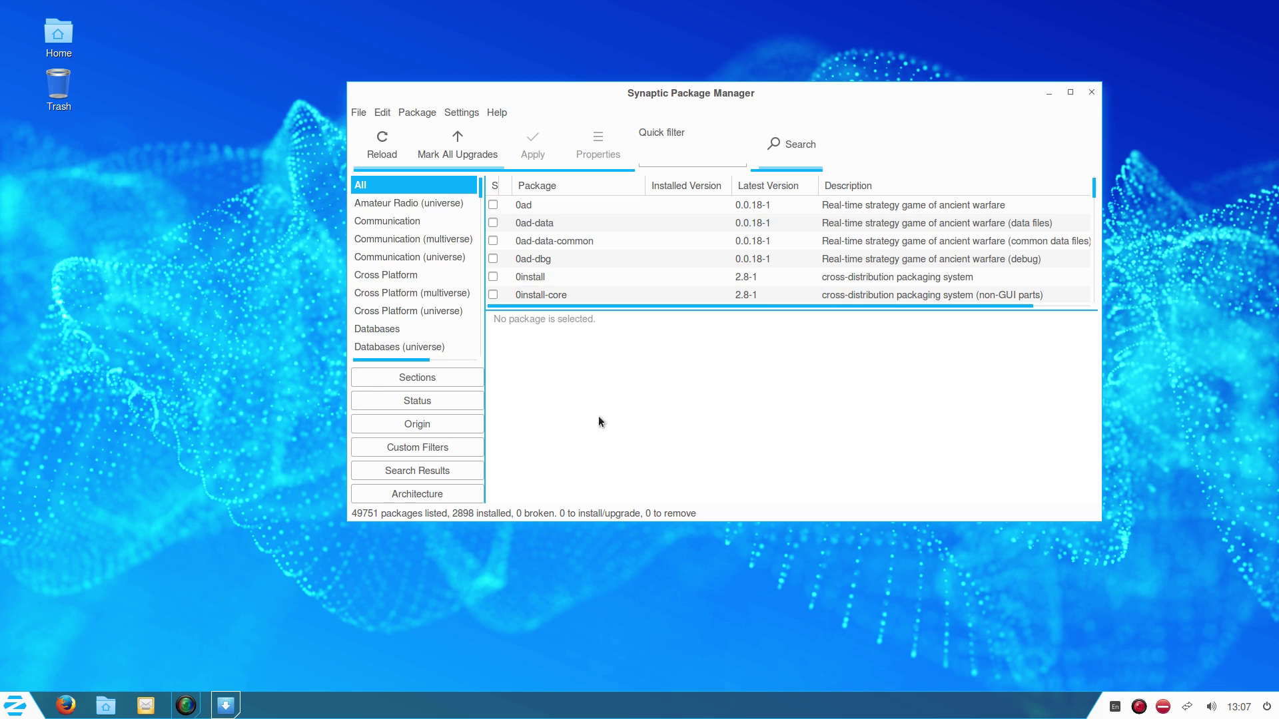
left_click(461, 112)
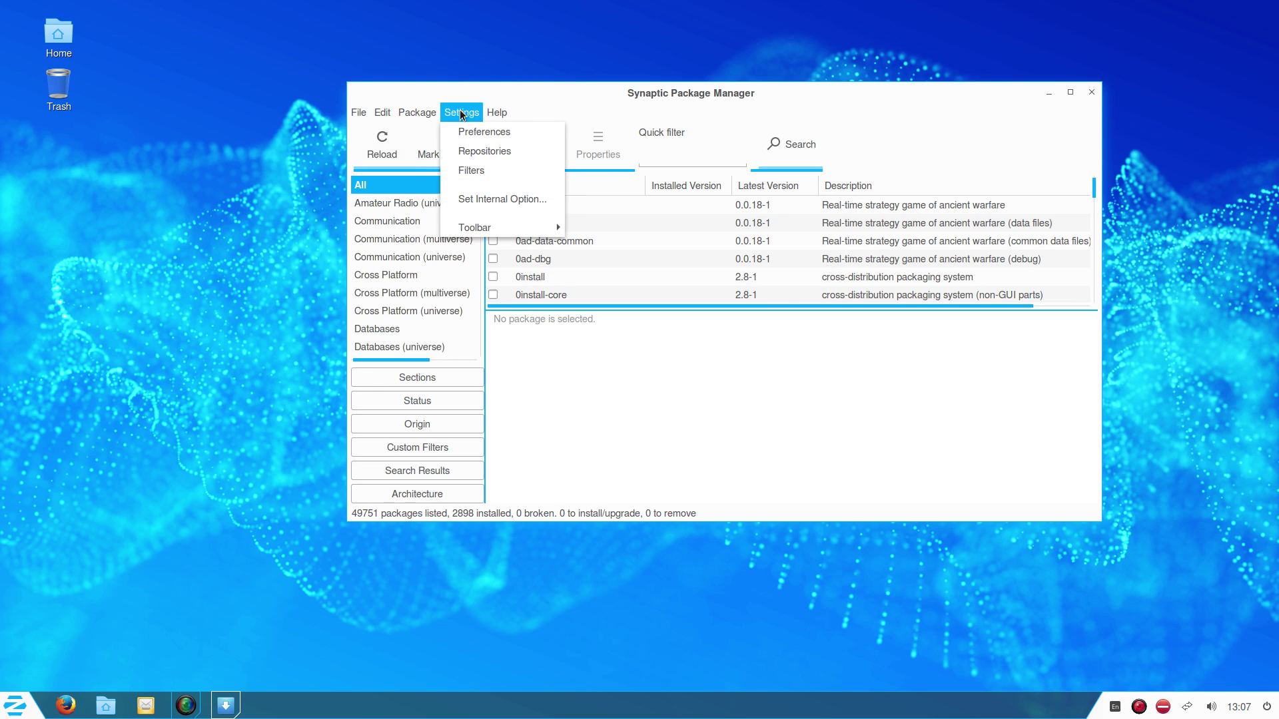
mouse_move(407, 117)
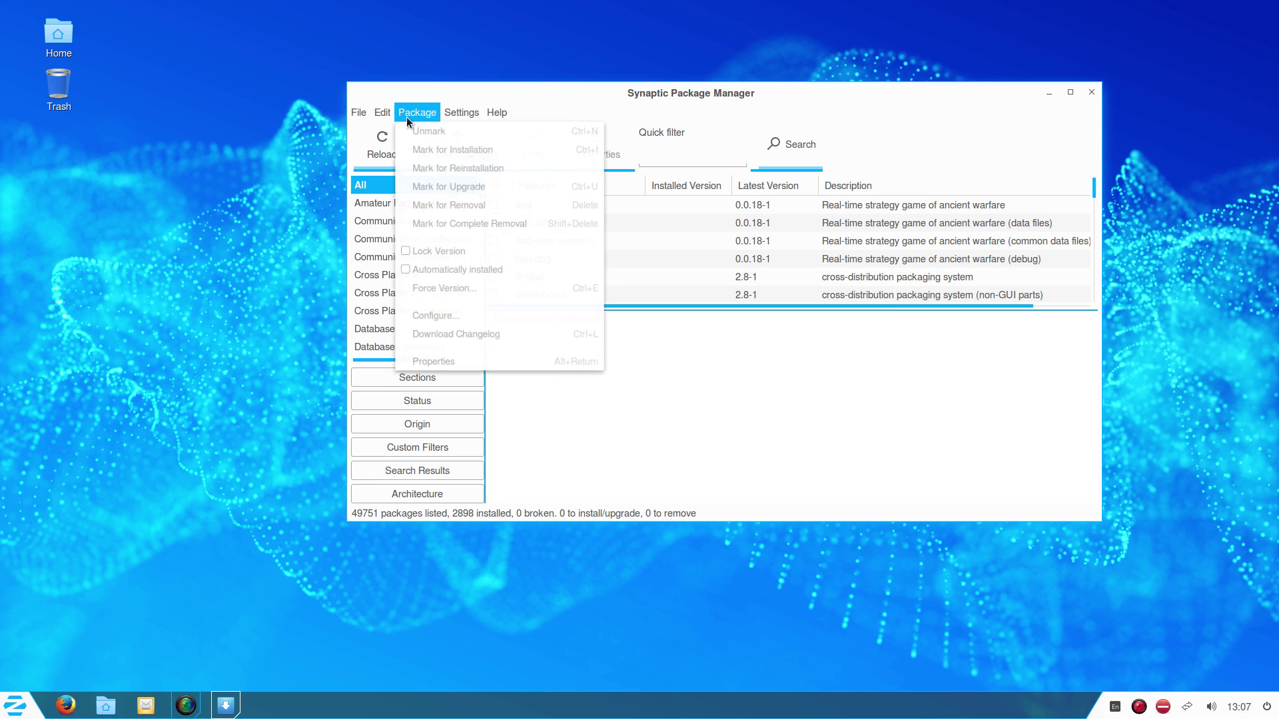
left_click(554, 83)
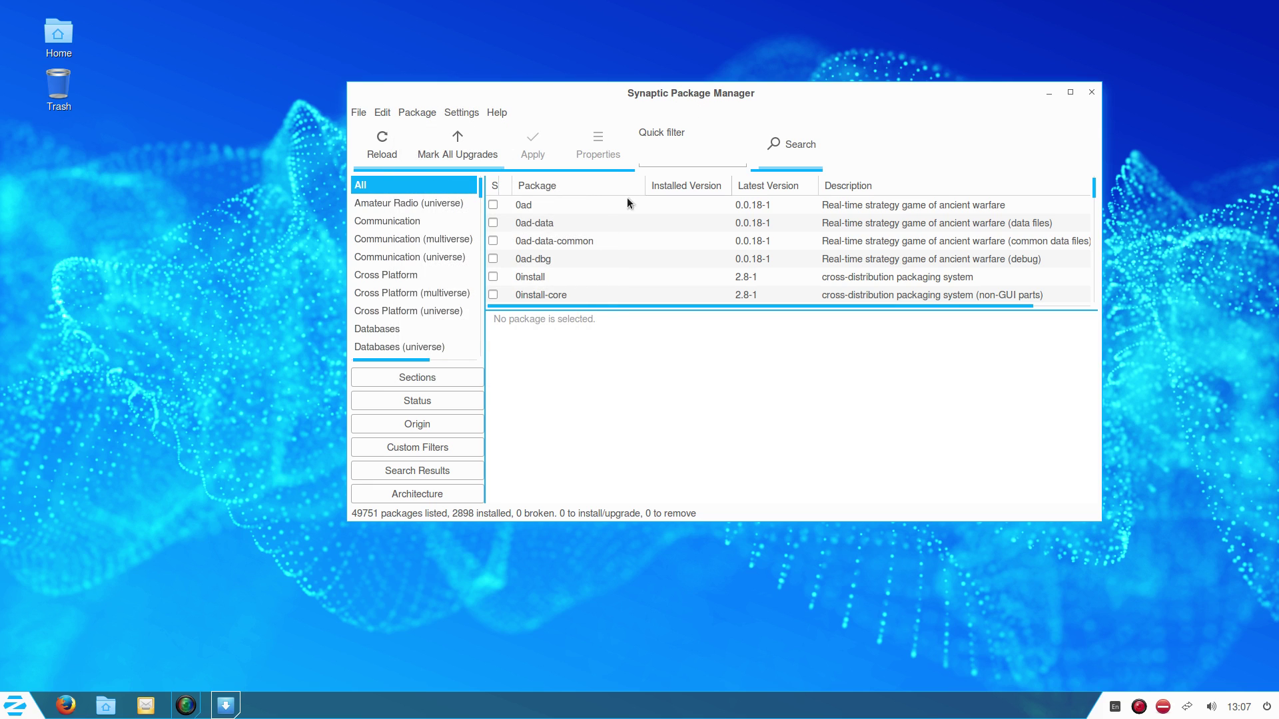
Mark all available package upgrades and accept the additional required changes
left_click_drag(720, 103, 638, 89)
left_click(372, 137)
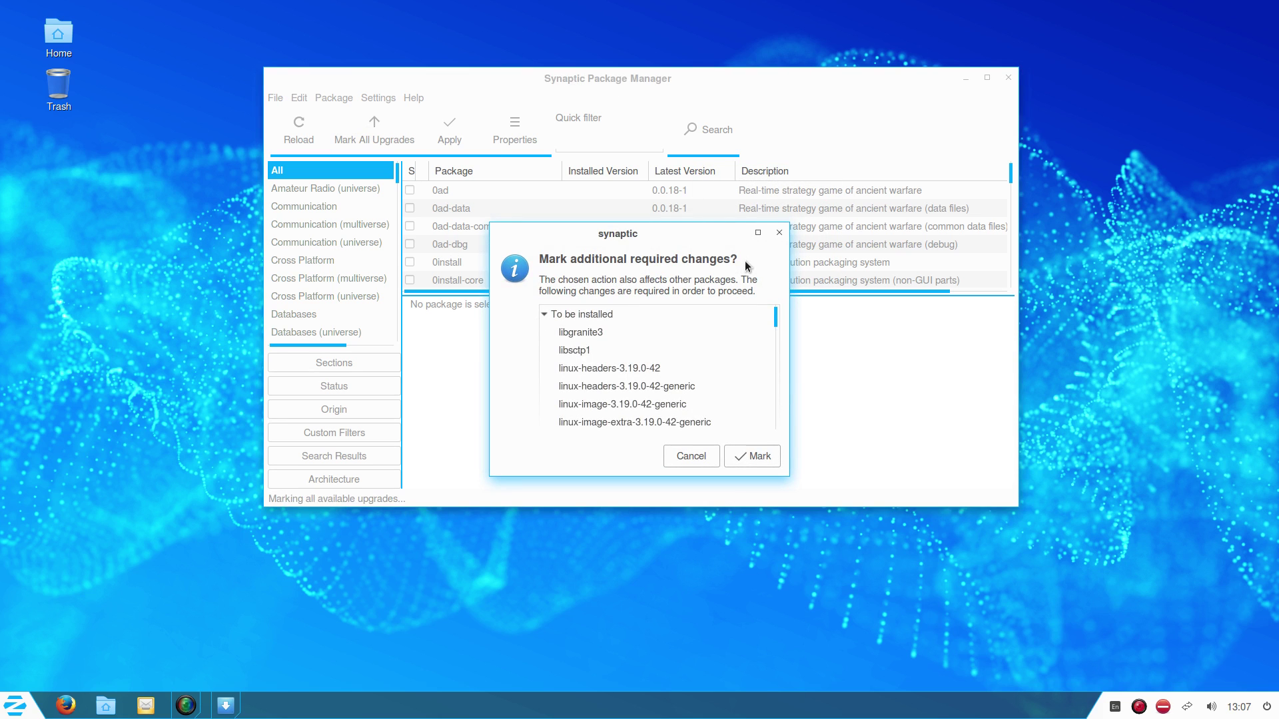
left_click(766, 457)
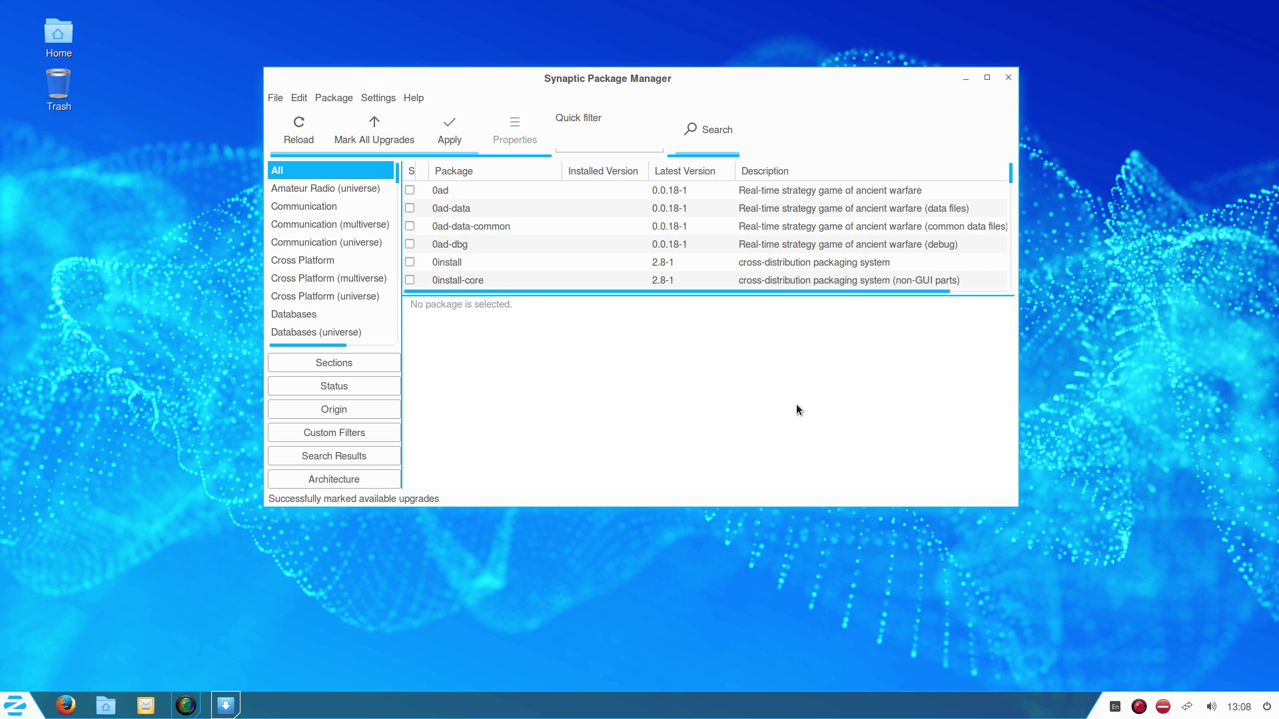
Apply all the marked package changes, and show the individual files in the download progress
left_click_drag(1013, 505, 1056, 570)
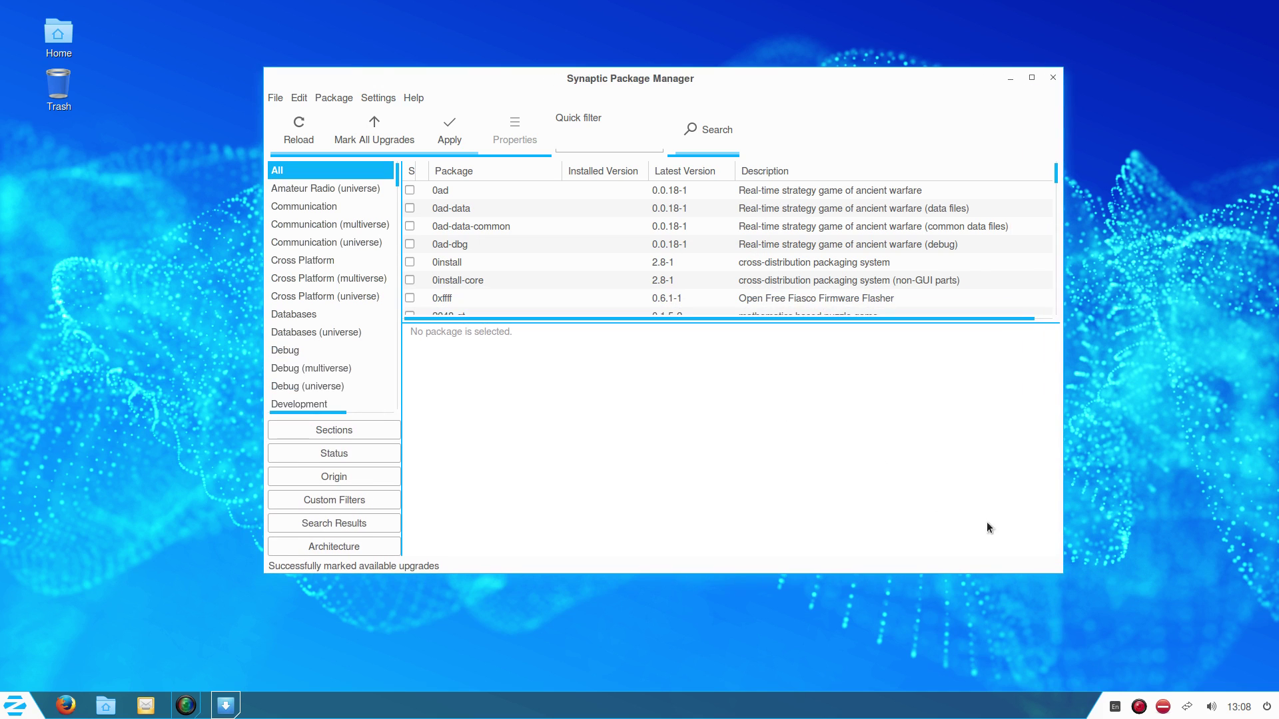
left_click(450, 125)
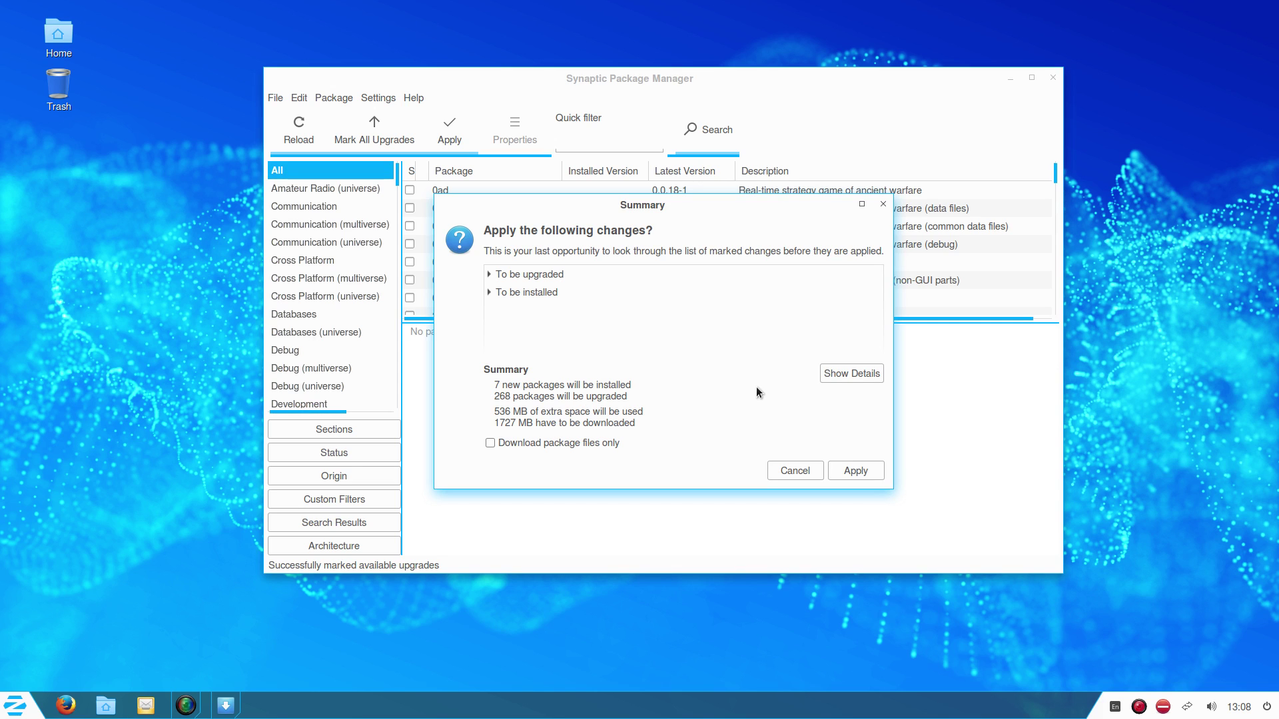
left_click(856, 471)
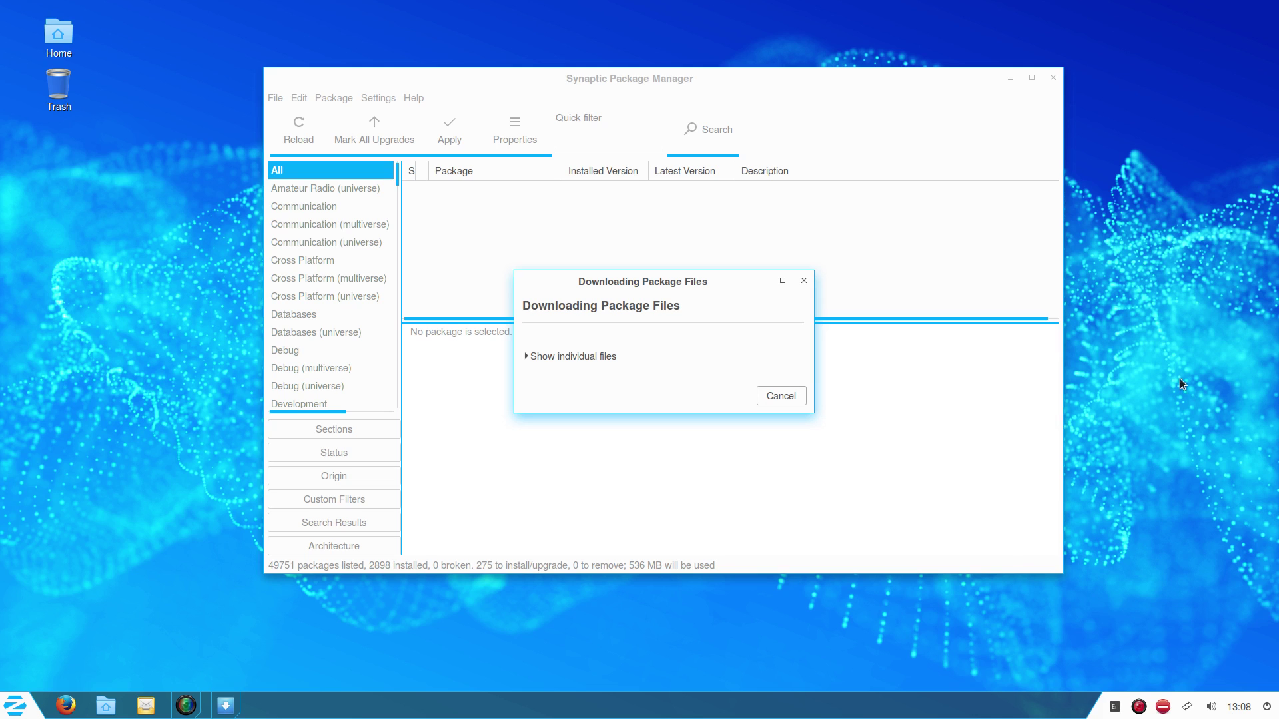
left_click(526, 357)
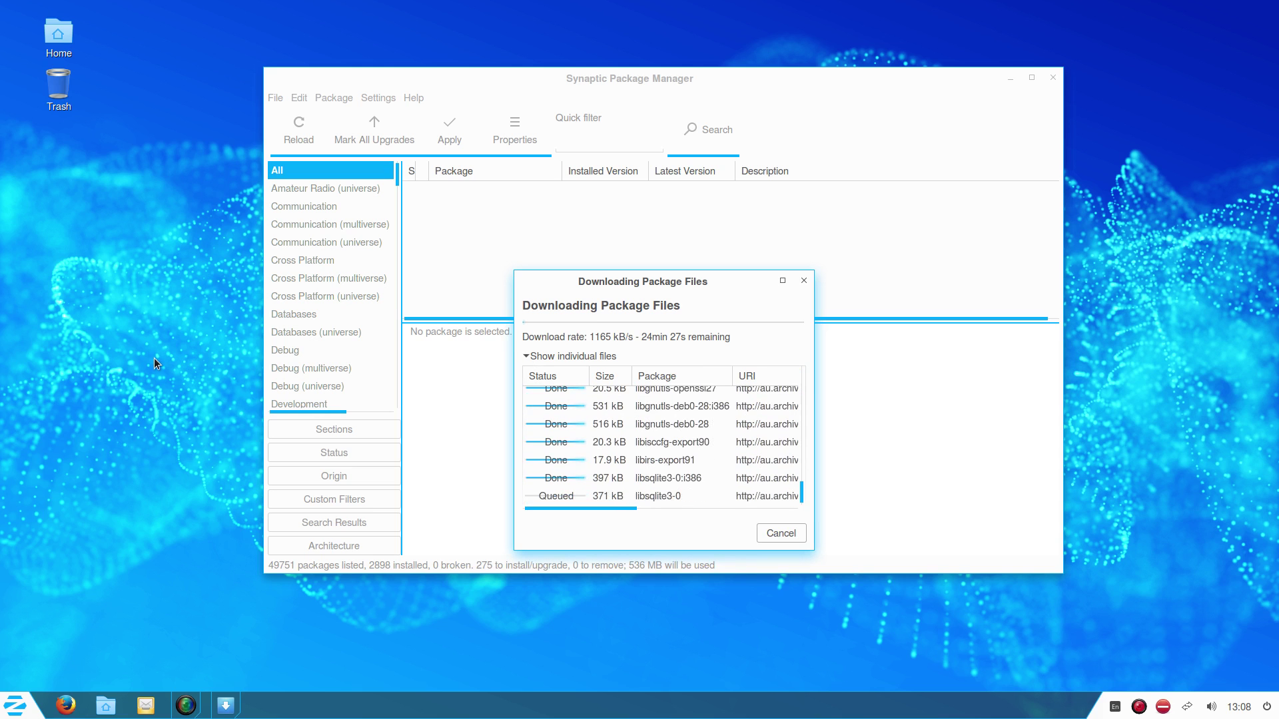
Switch to an empty workspace, search the system for "system", and open the Appearance page of System Settings
left_click_drag(155, 357, 280, 349, "ctrl+alt")
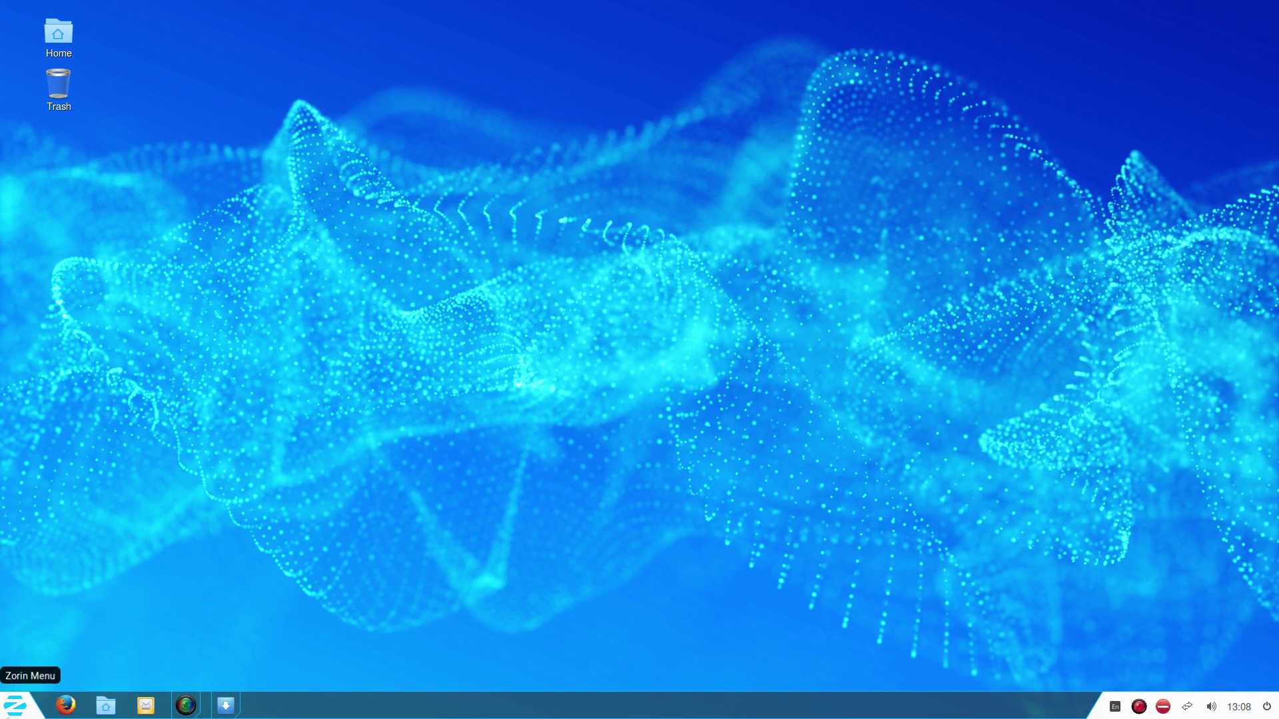
left_click(12, 710)
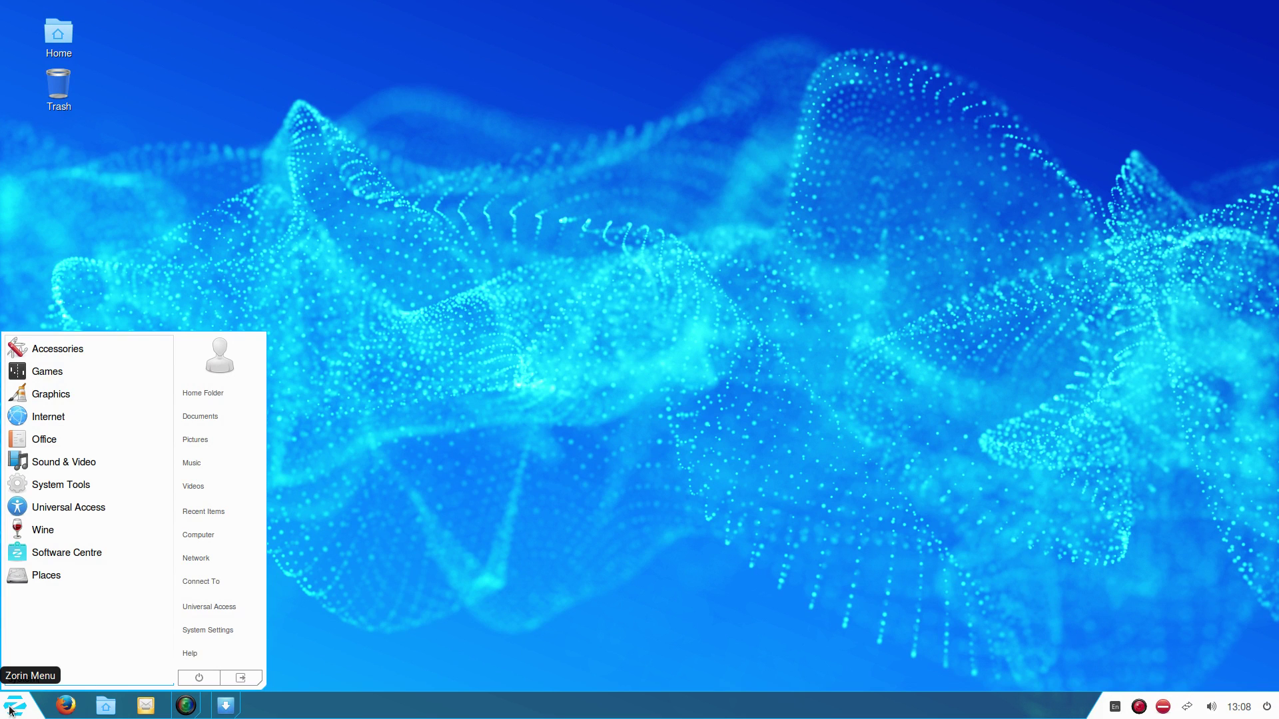
type("system")
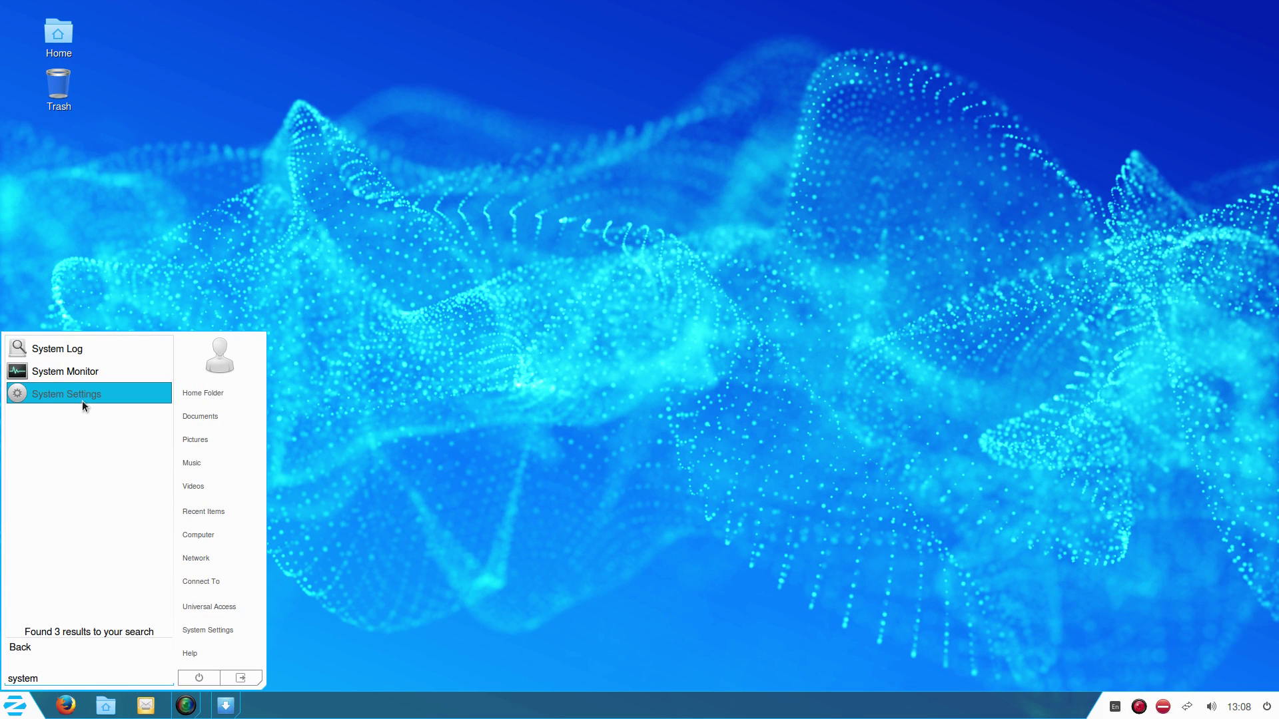
left_click(84, 394)
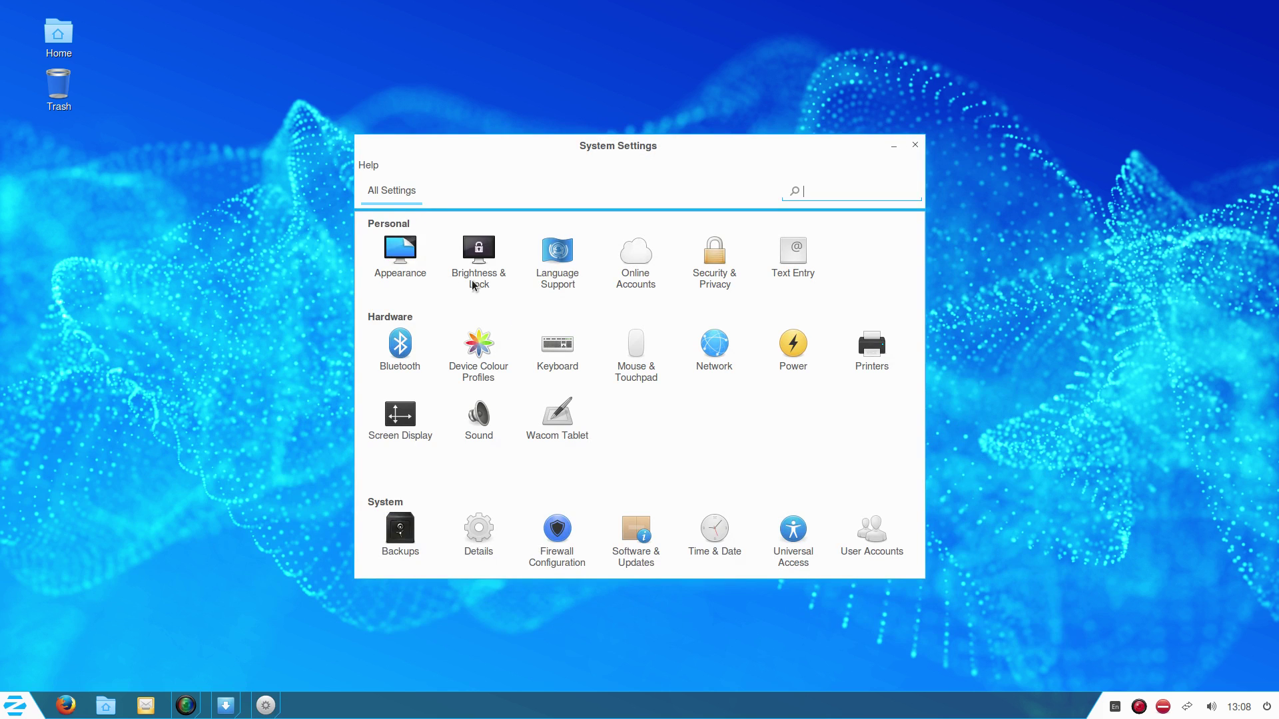
left_click(402, 254)
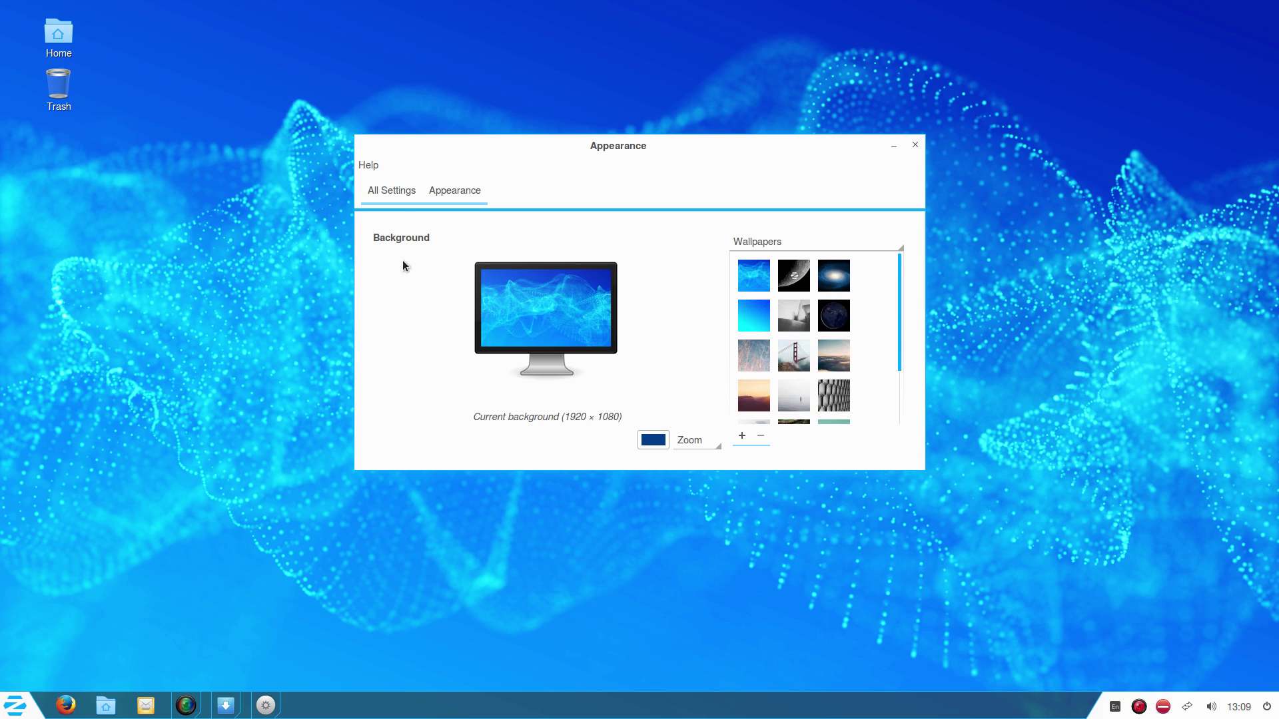
In the Brightness & Lock settings, turn off screen locking and set the inactive screen to turn off Never
left_click(402, 195)
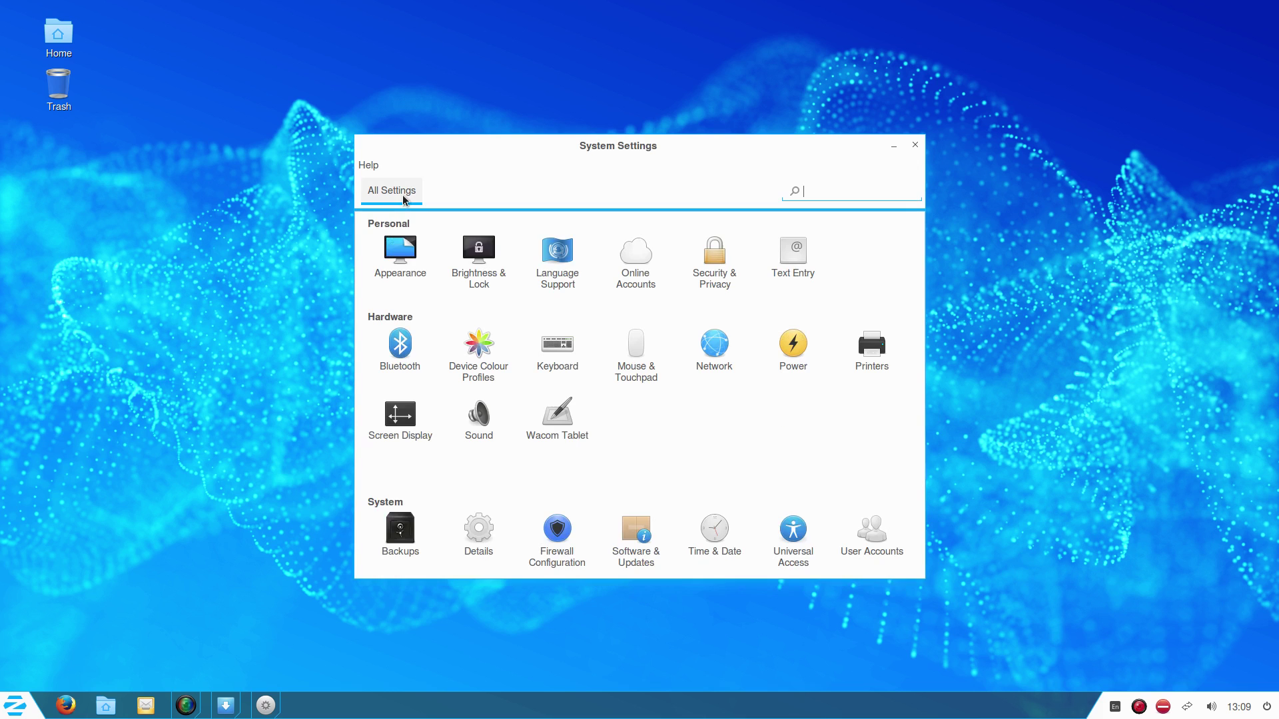
left_click(481, 267)
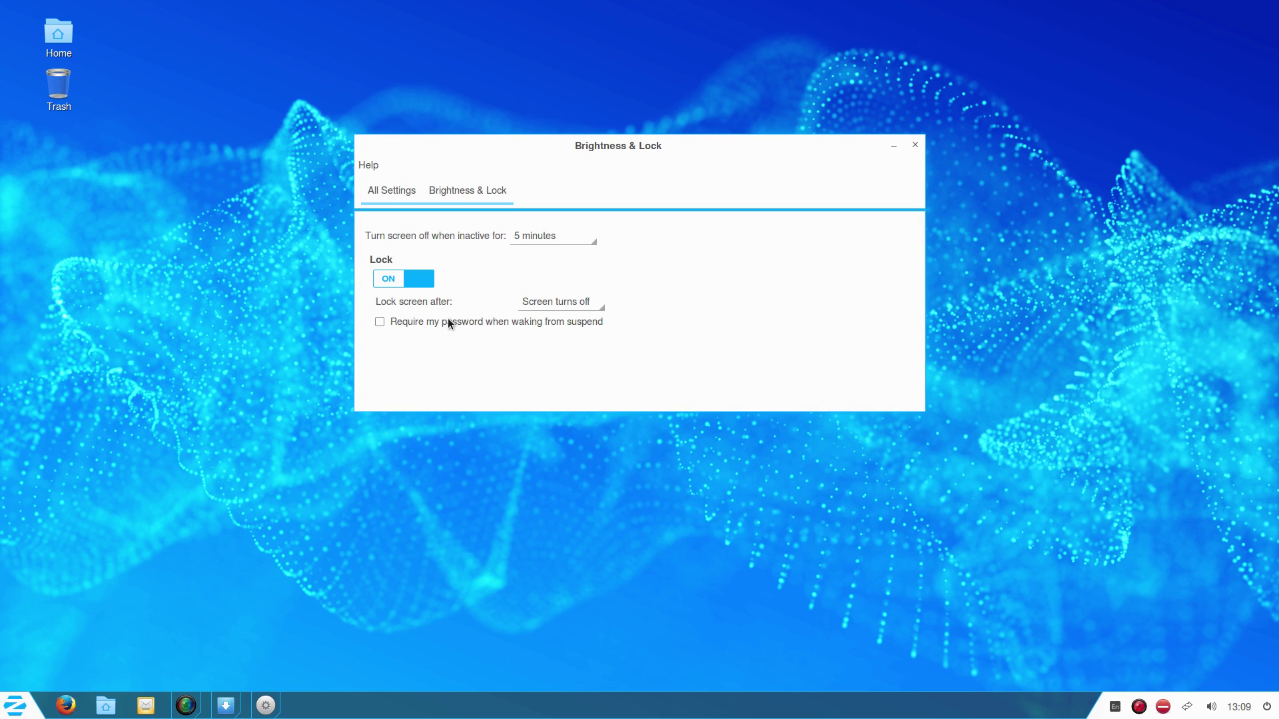
left_click(391, 280)
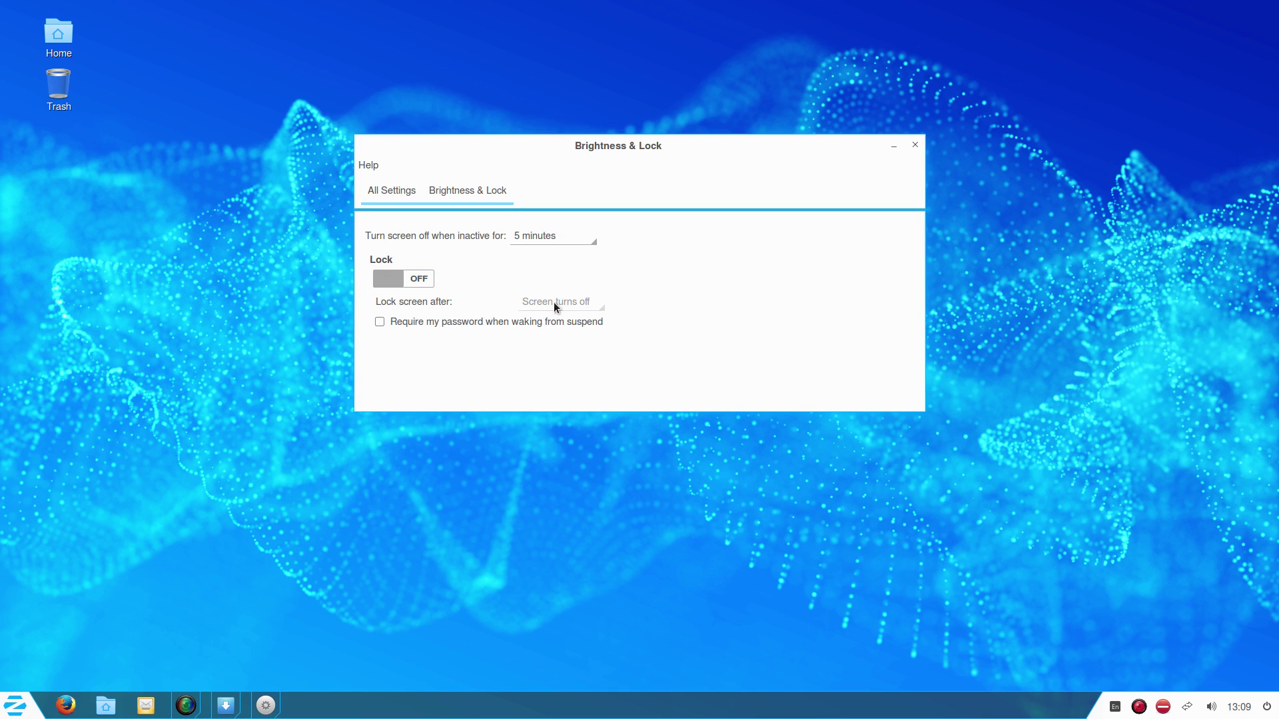
left_click(535, 234)
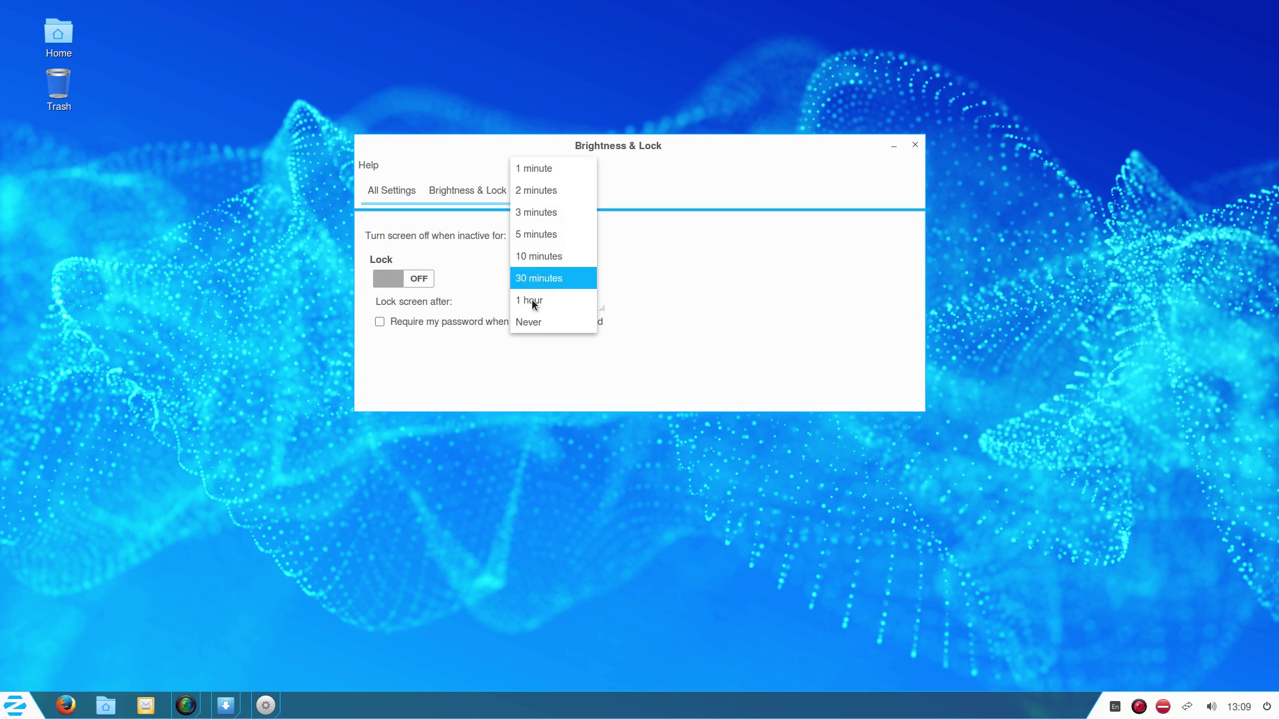
left_click(531, 321)
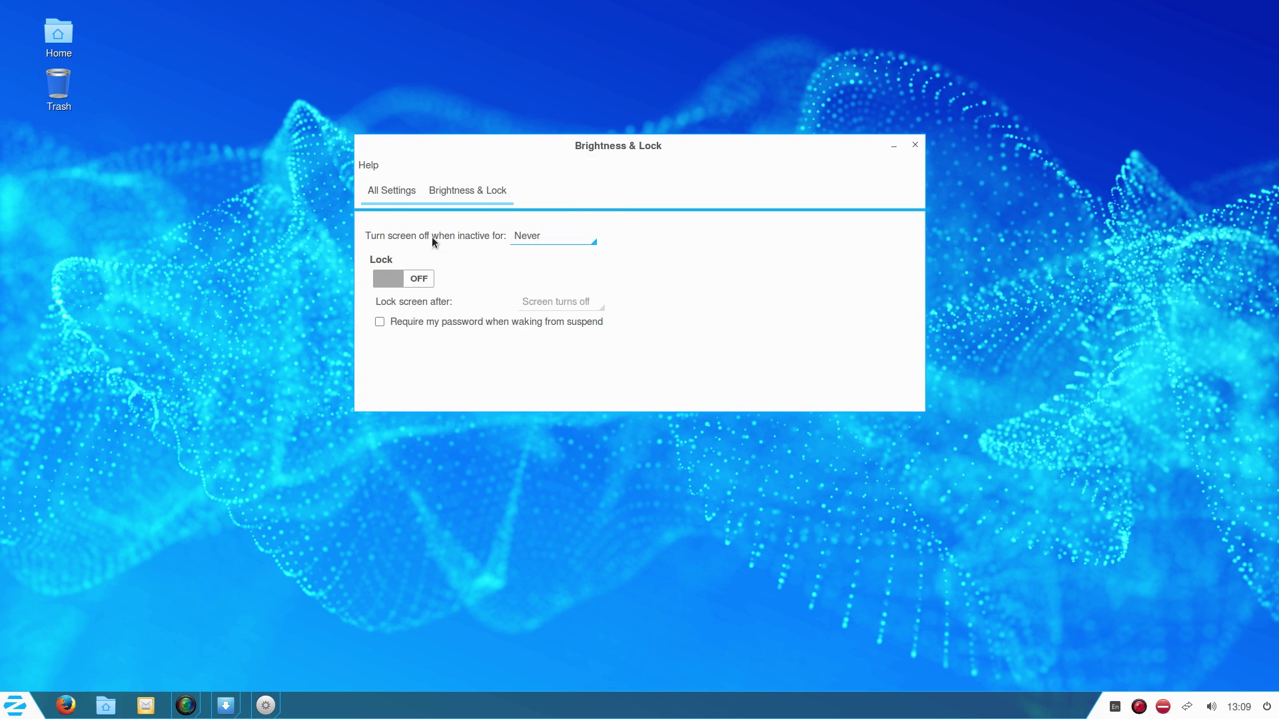
left_click(390, 188)
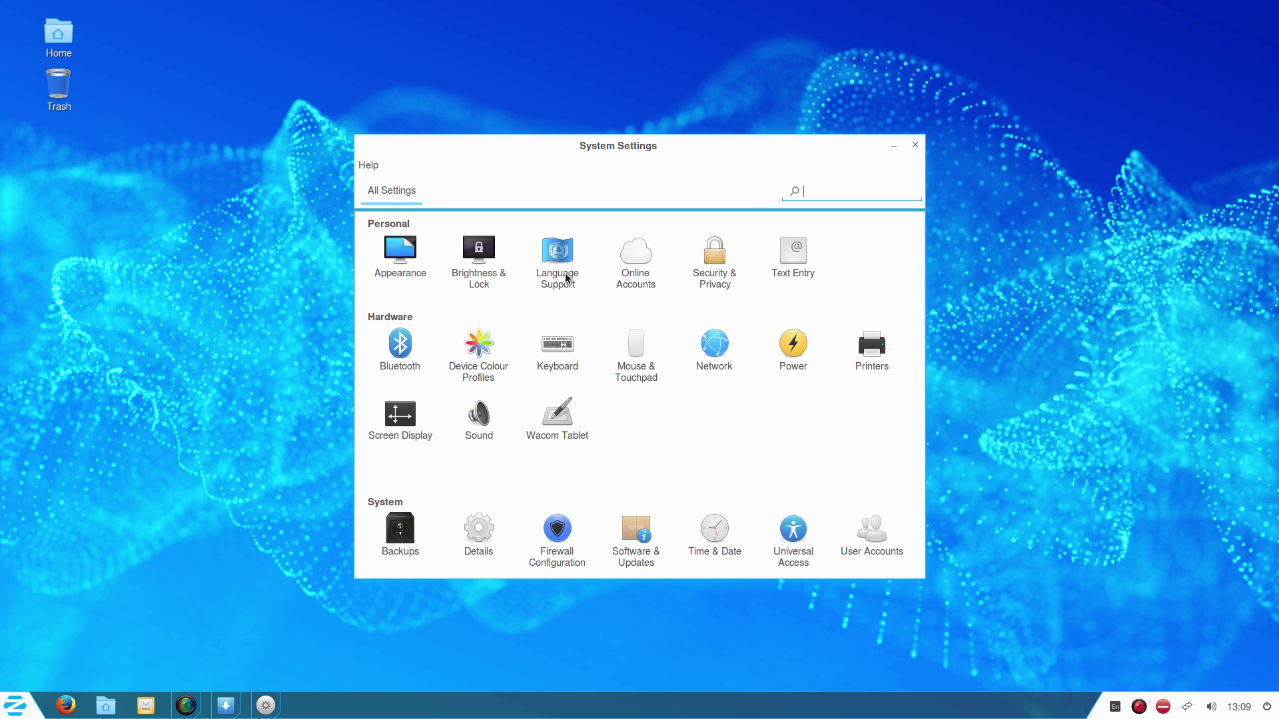
Look through the account types that can be added in the Online Accounts settings
left_click(643, 280)
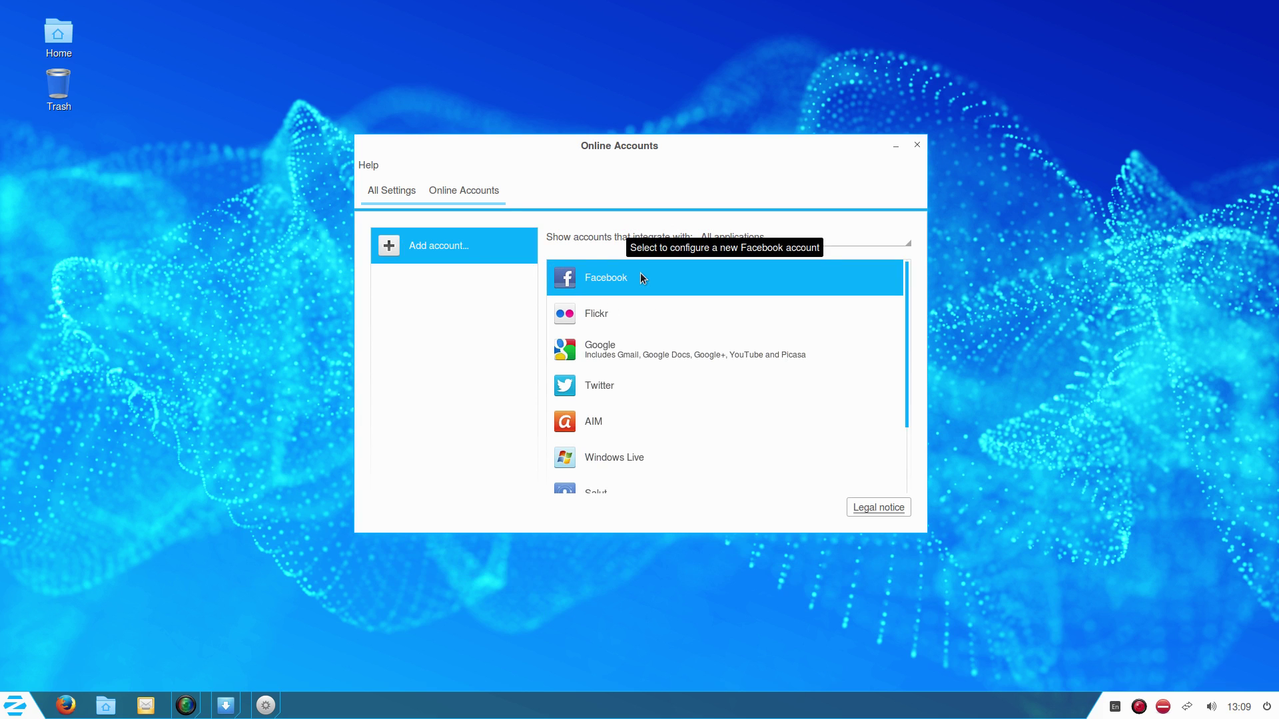
scroll(777, 370, "down", 3)
scroll(803, 357, "up", 3)
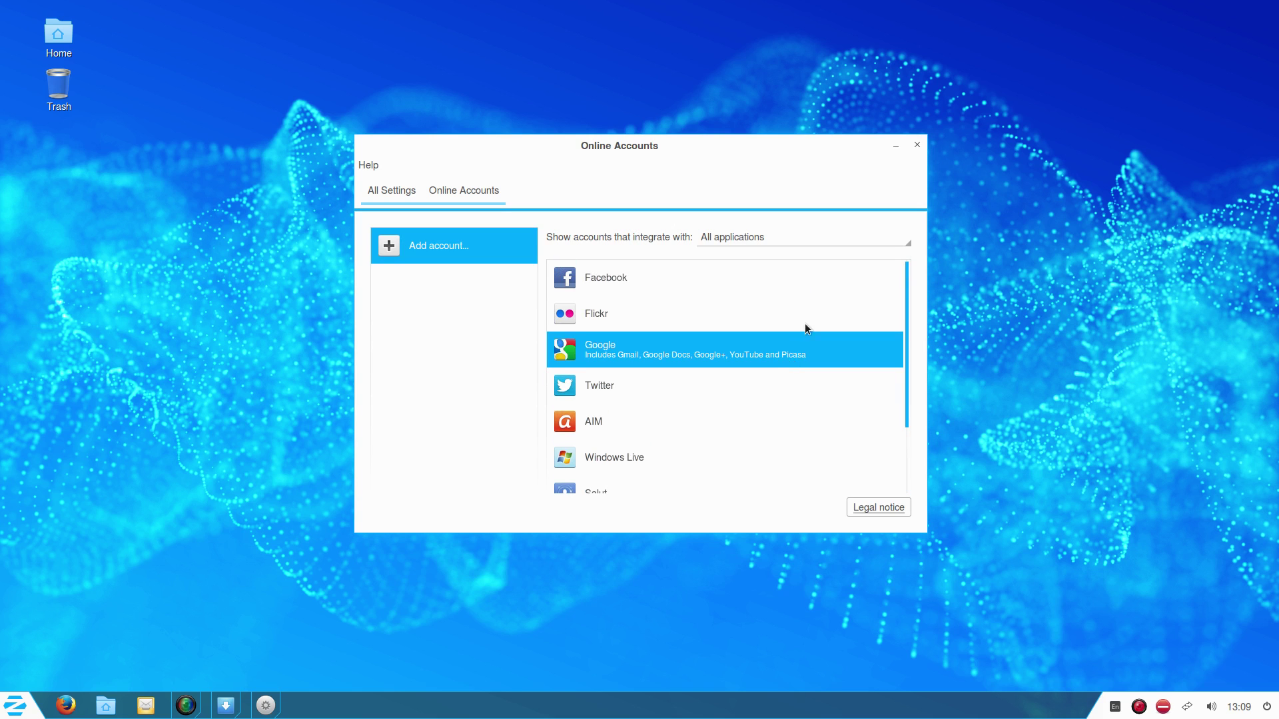
left_click(390, 190)
Turn off recording of file and application usage in Security & Privacy, and review the Diagnostics options
left_click(706, 272)
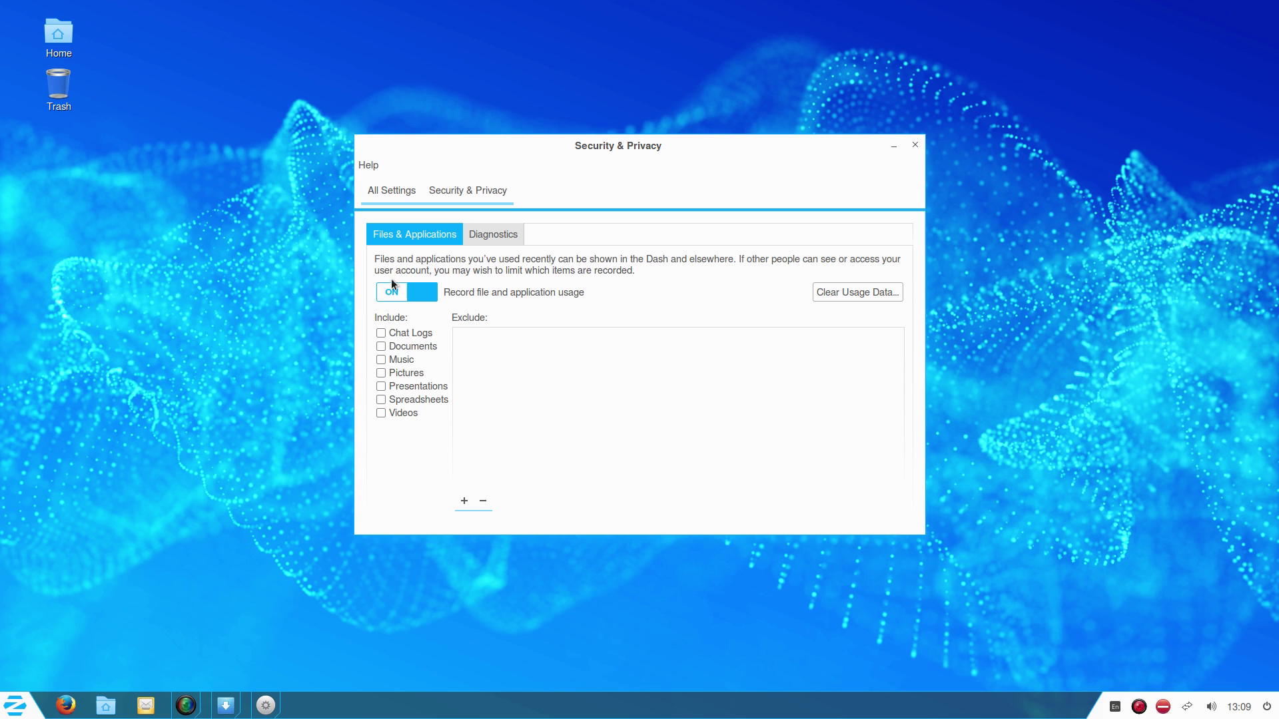
left_click(15, 707)
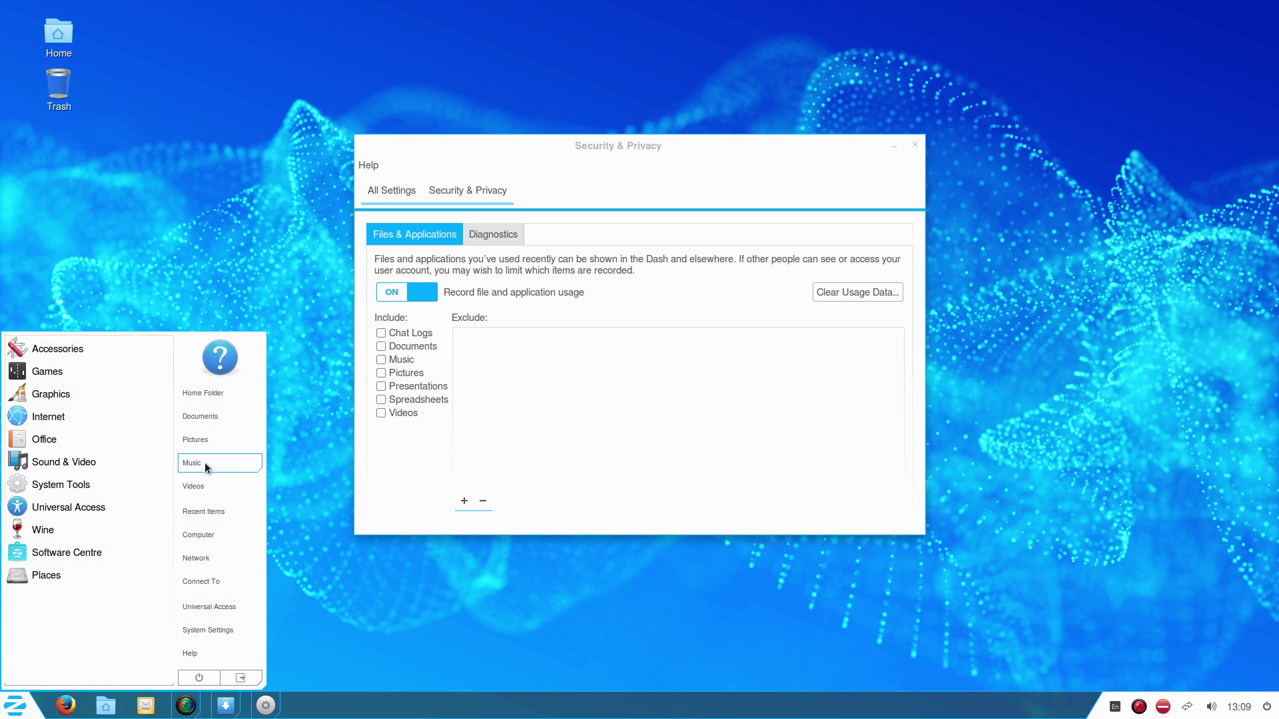
left_click(310, 226)
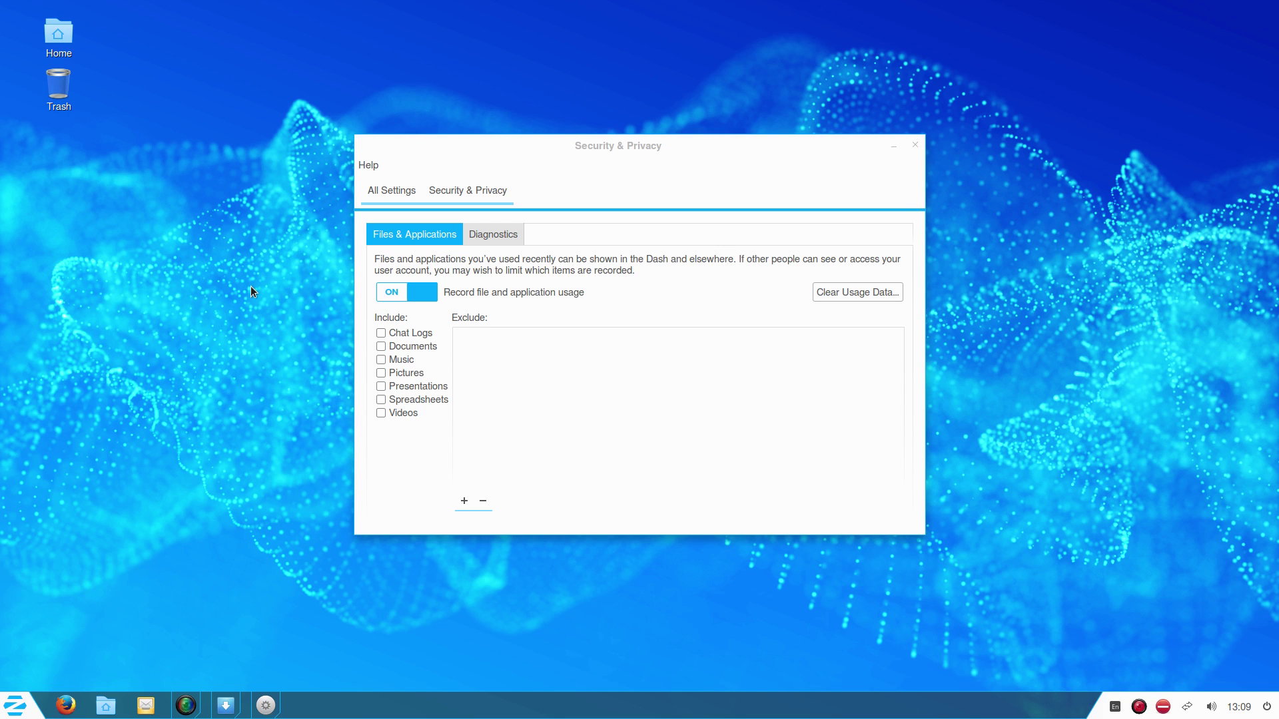
left_click(384, 292)
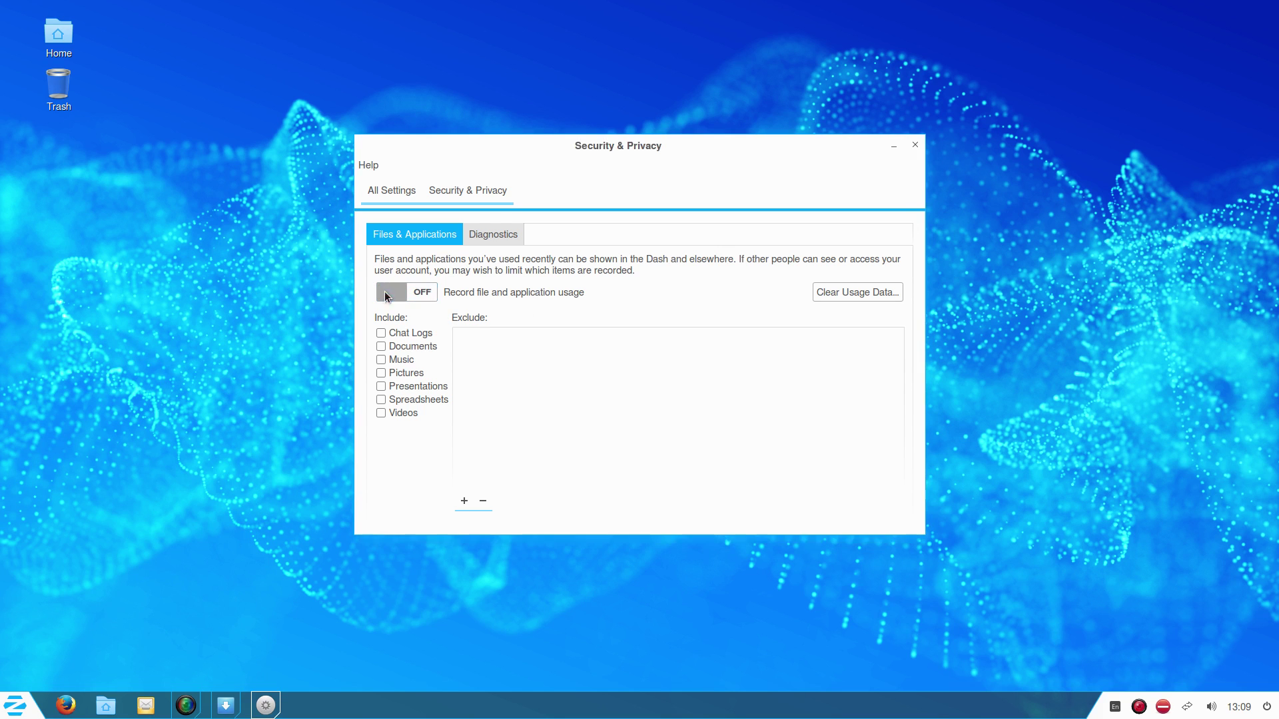
left_click(487, 236)
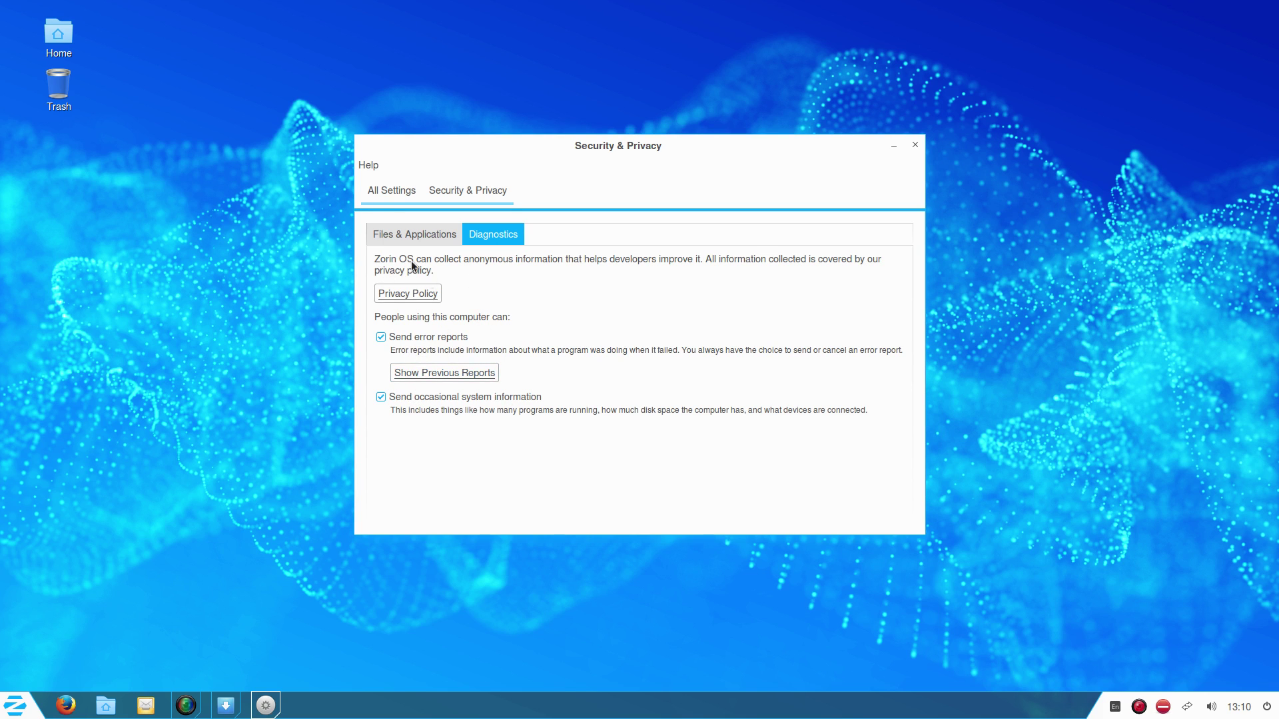
left_click(397, 190)
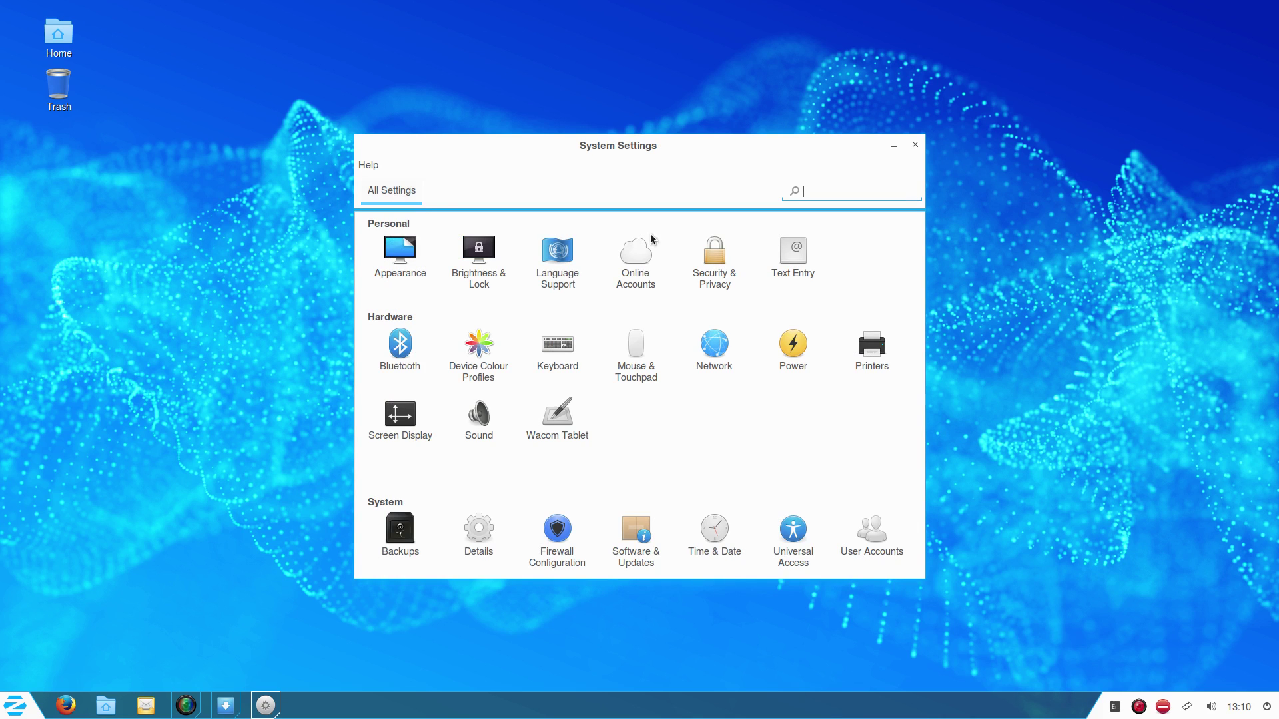
Stop showing the current input source in the menu bar through Text Entry, and check the Bluetooth settings
left_click(793, 253)
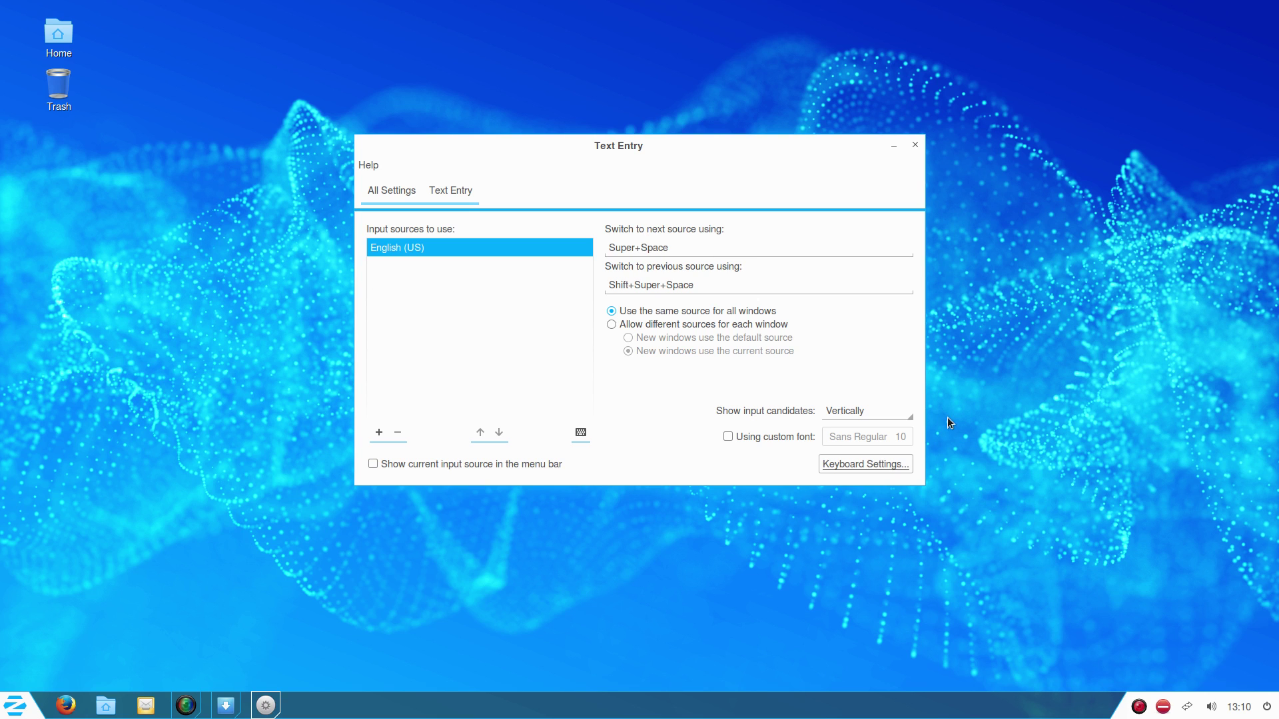
left_click(393, 192)
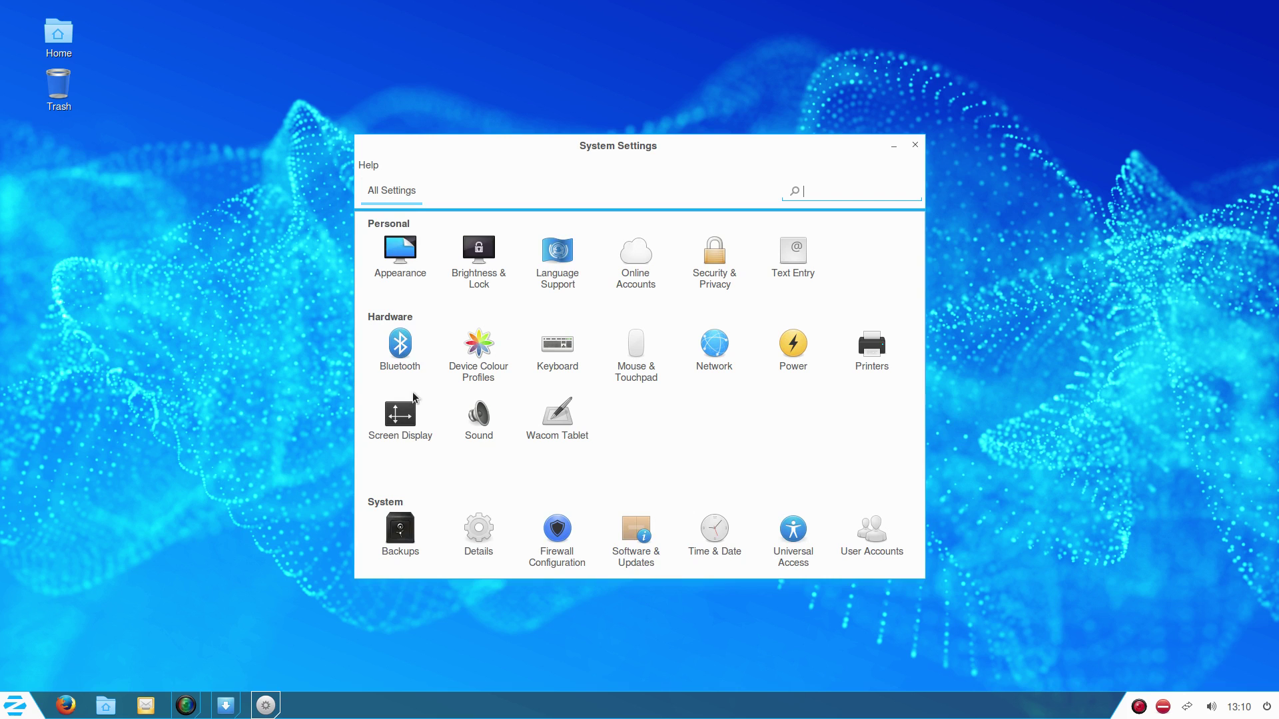
left_click(402, 347)
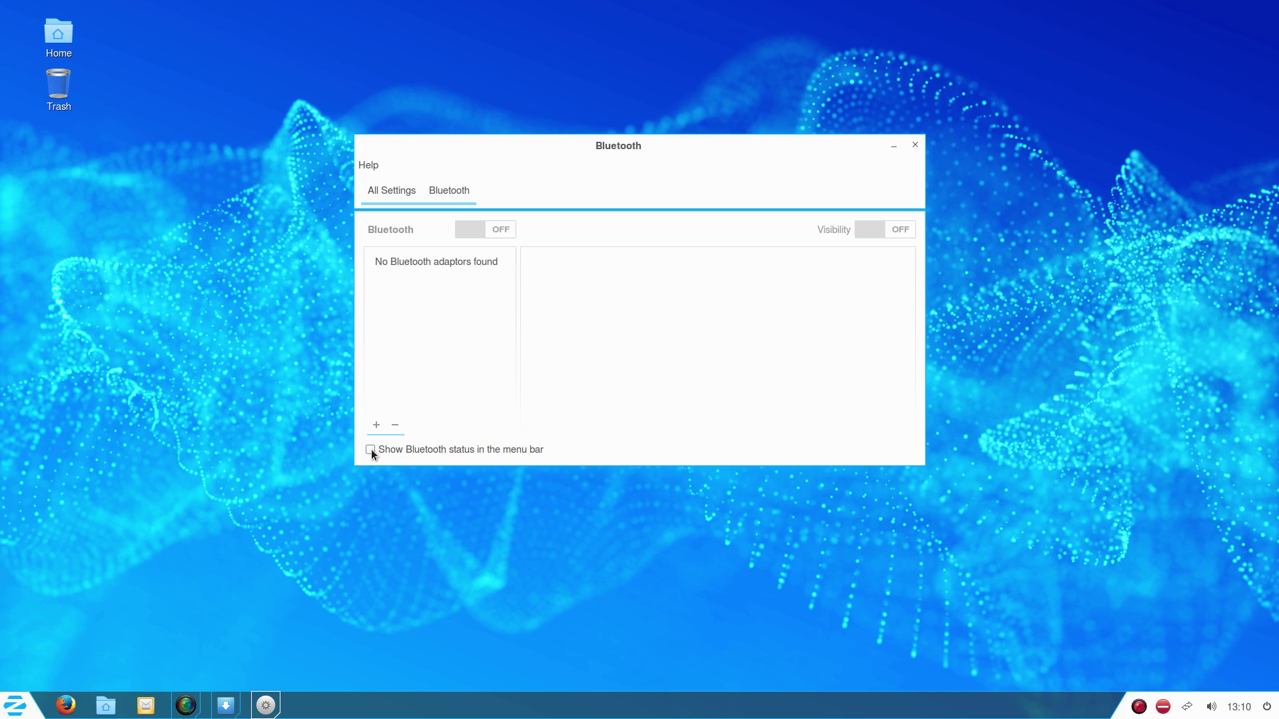
left_click(391, 193)
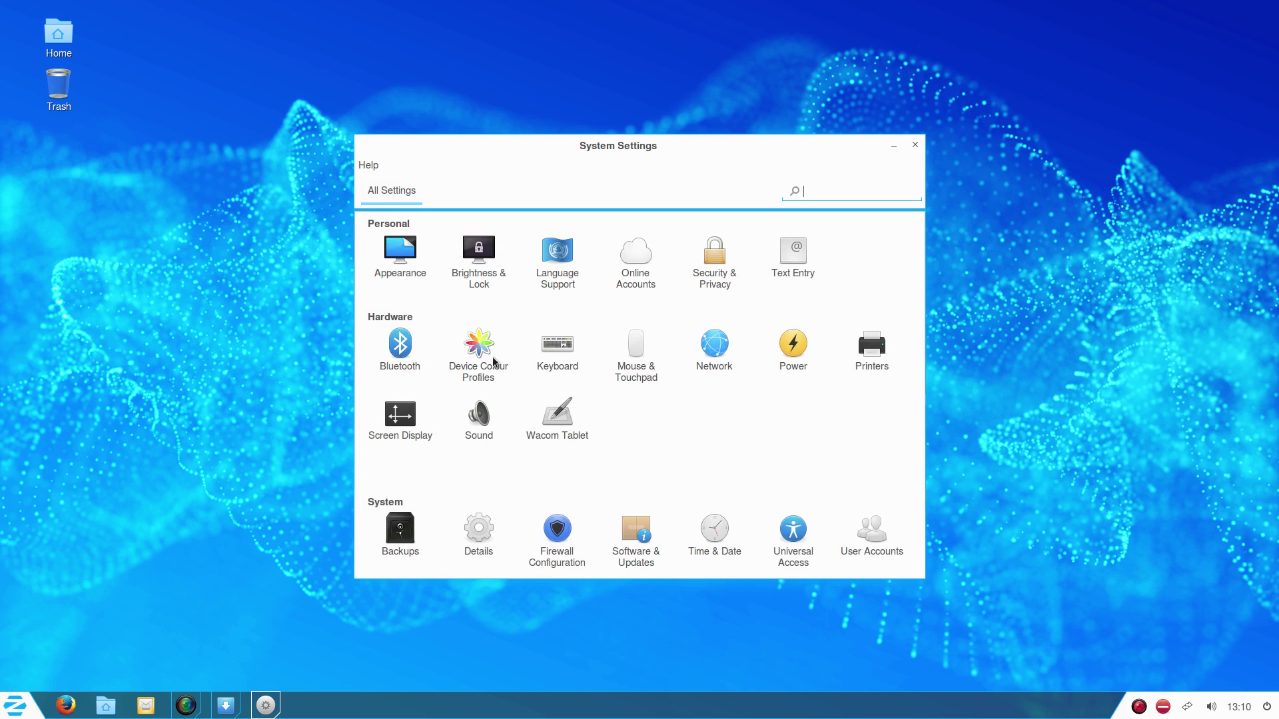
Review the Keyboard settings for typing and the list of launcher shortcuts
left_click(562, 353)
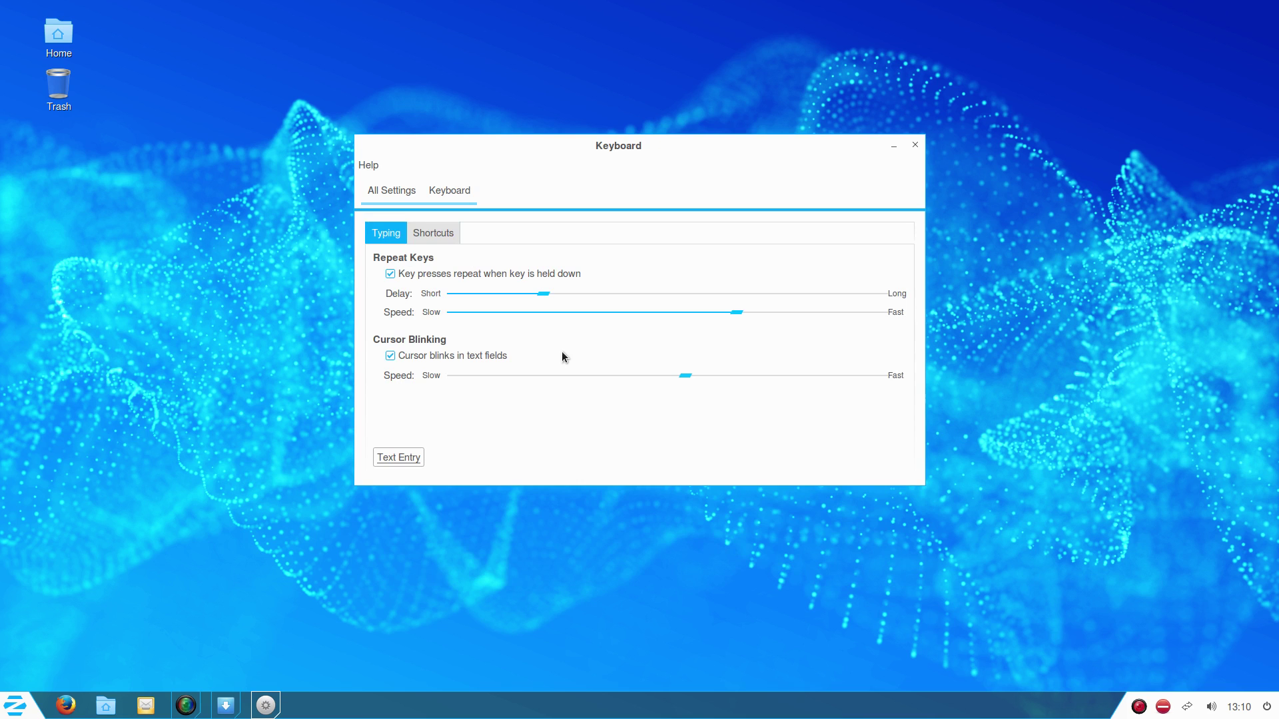
left_click(448, 236)
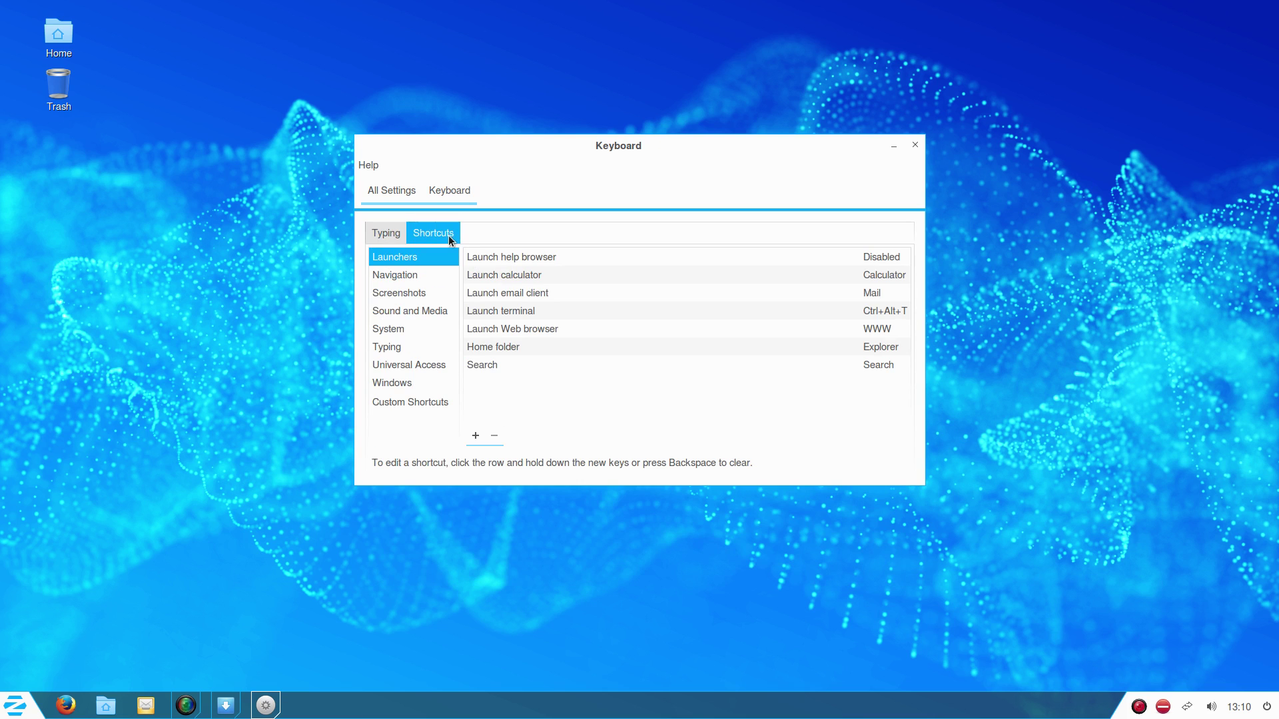
left_click(377, 191)
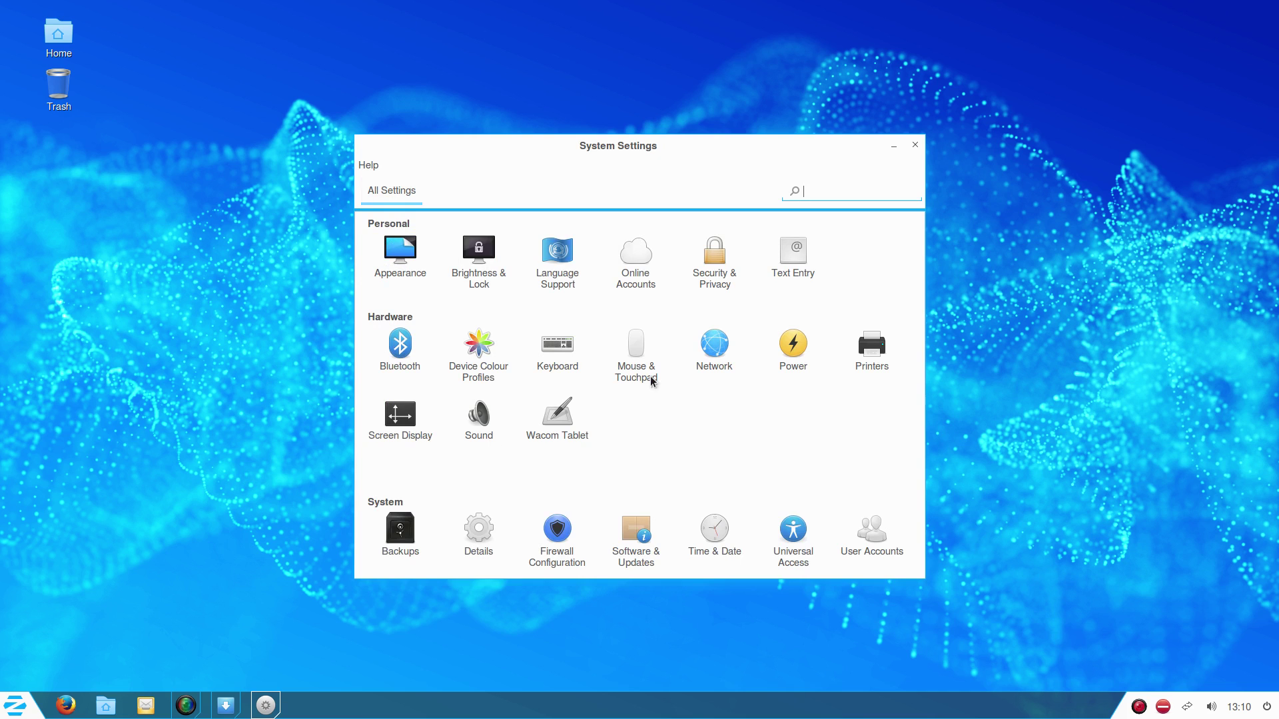
Set the mouse pointer speed near the slow end in the Mouse & Touchpad settings
left_click(636, 350)
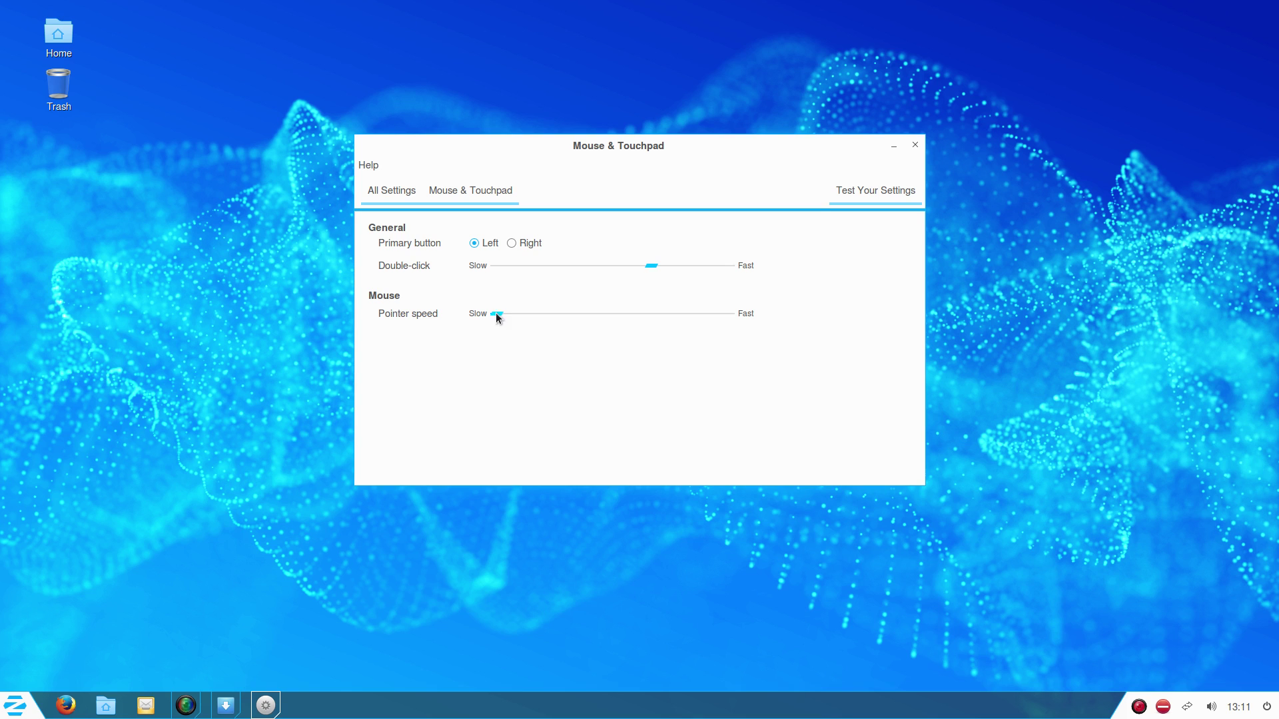
left_click_drag(547, 314, 554, 315)
left_click_drag(522, 315, 528, 315)
left_click(12, 711)
left_click(12, 710)
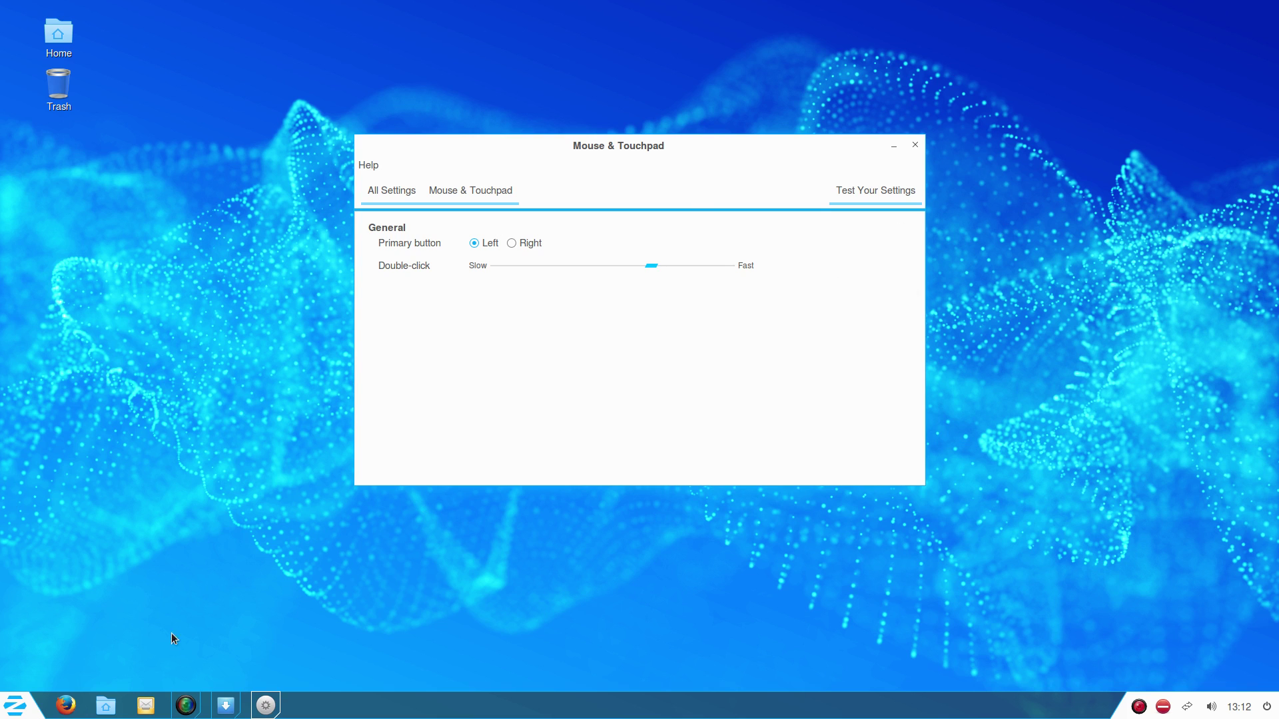
left_click(400, 191)
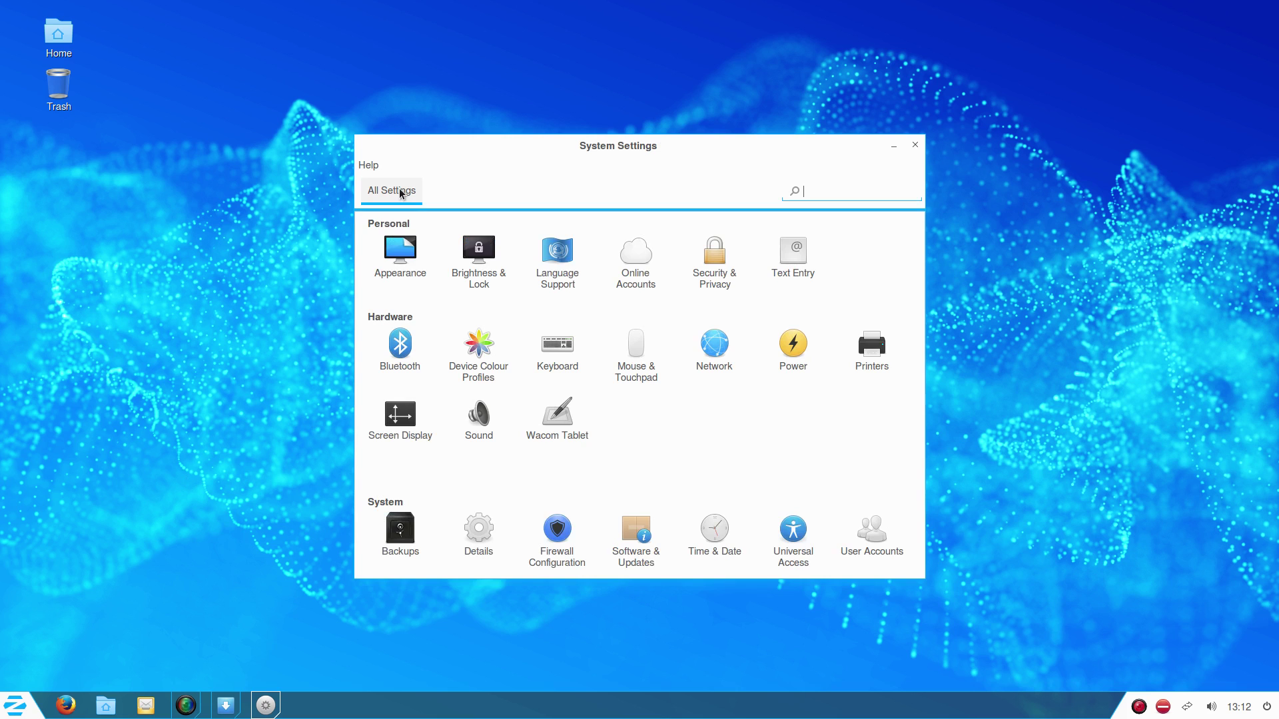
Check the wired connection in the Network settings, and set the battery status in the menu bar to Never in Power
left_click(724, 353)
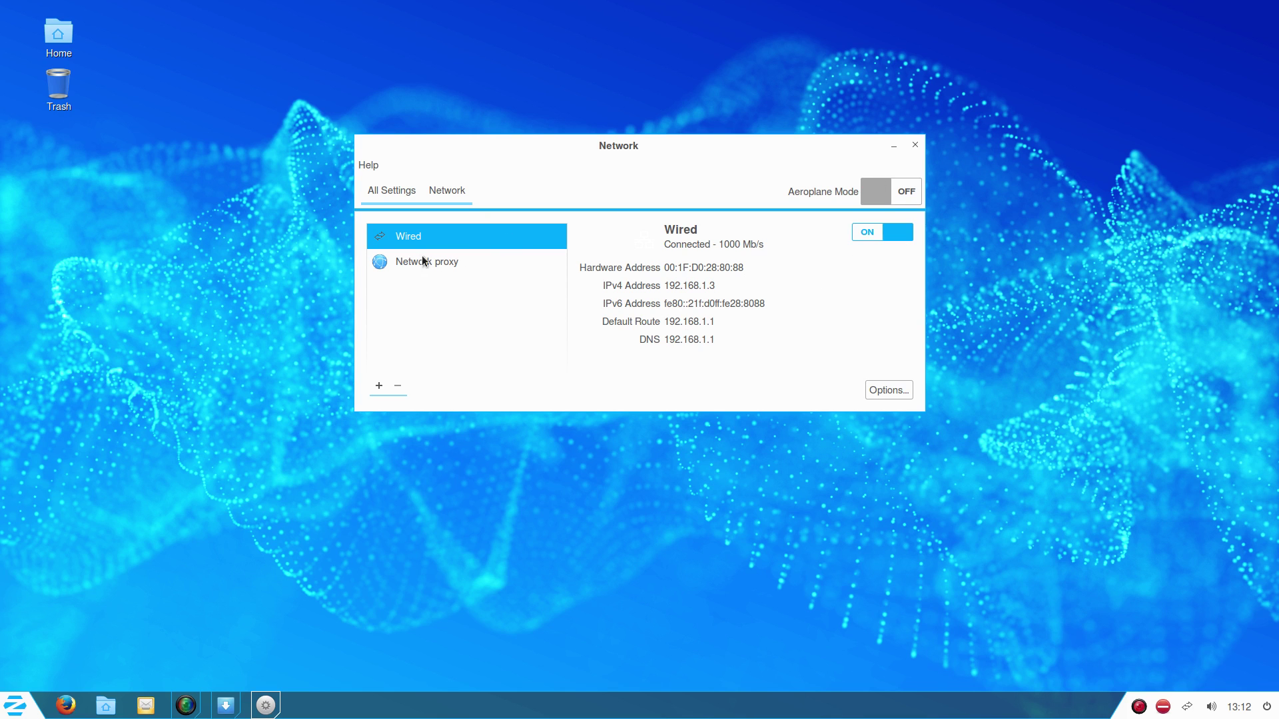
left_click(393, 198)
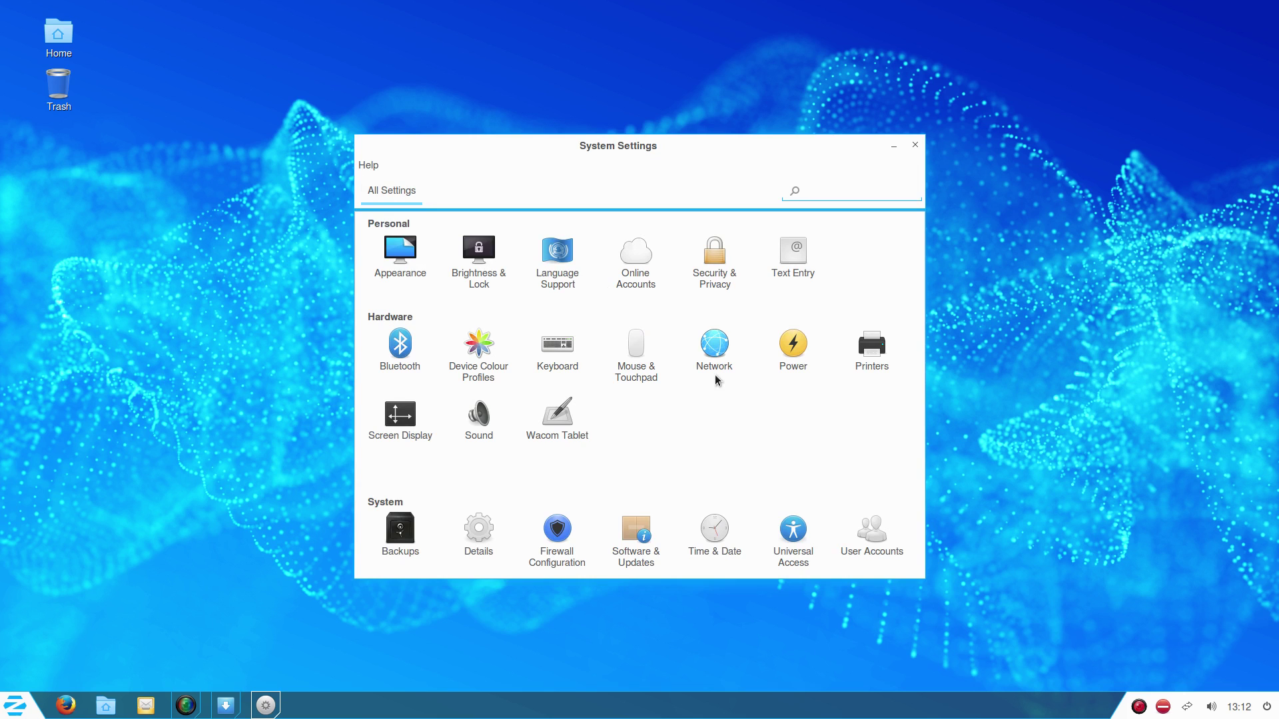
left_click(791, 343)
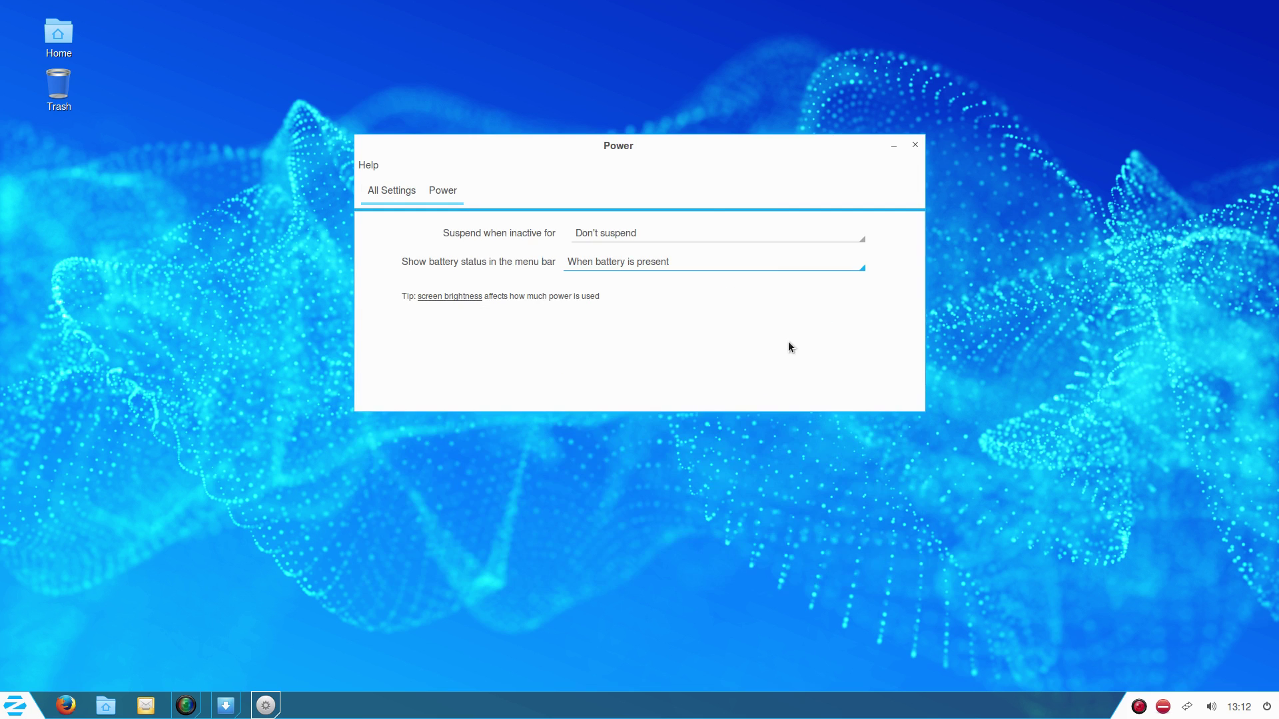
left_click(631, 237)
left_click(629, 234)
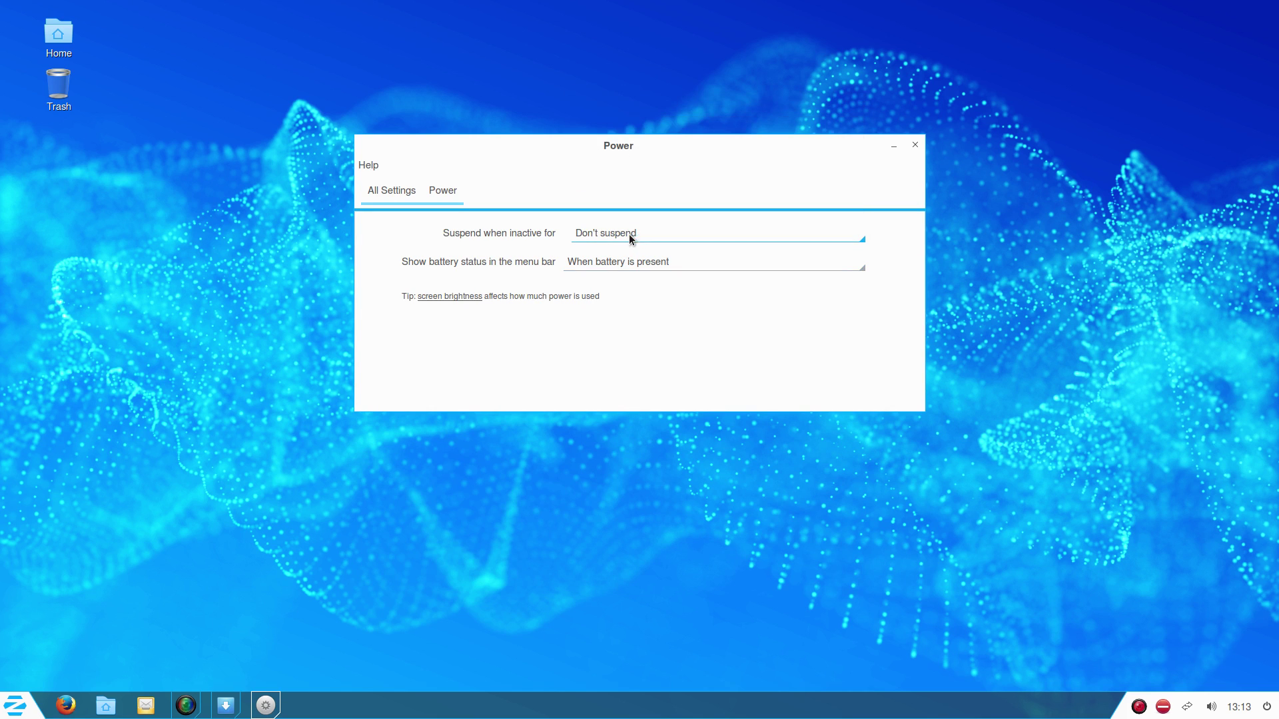
left_click(702, 263)
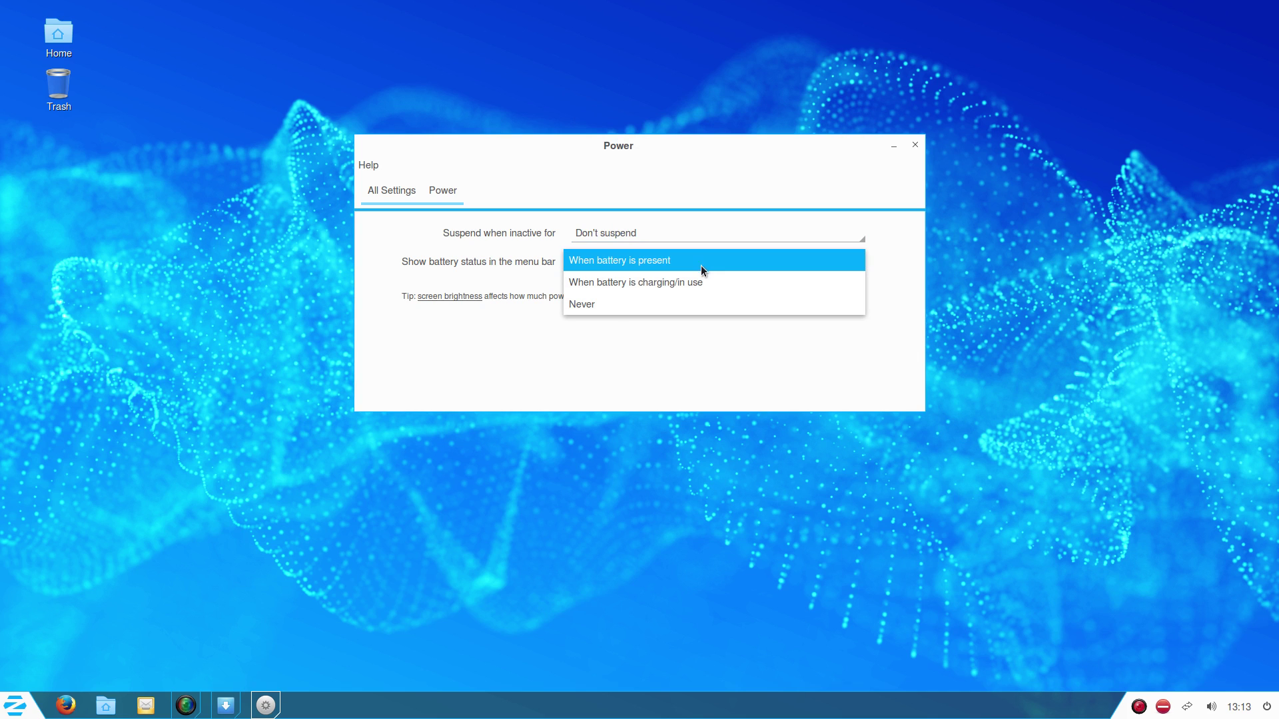
left_click(611, 304)
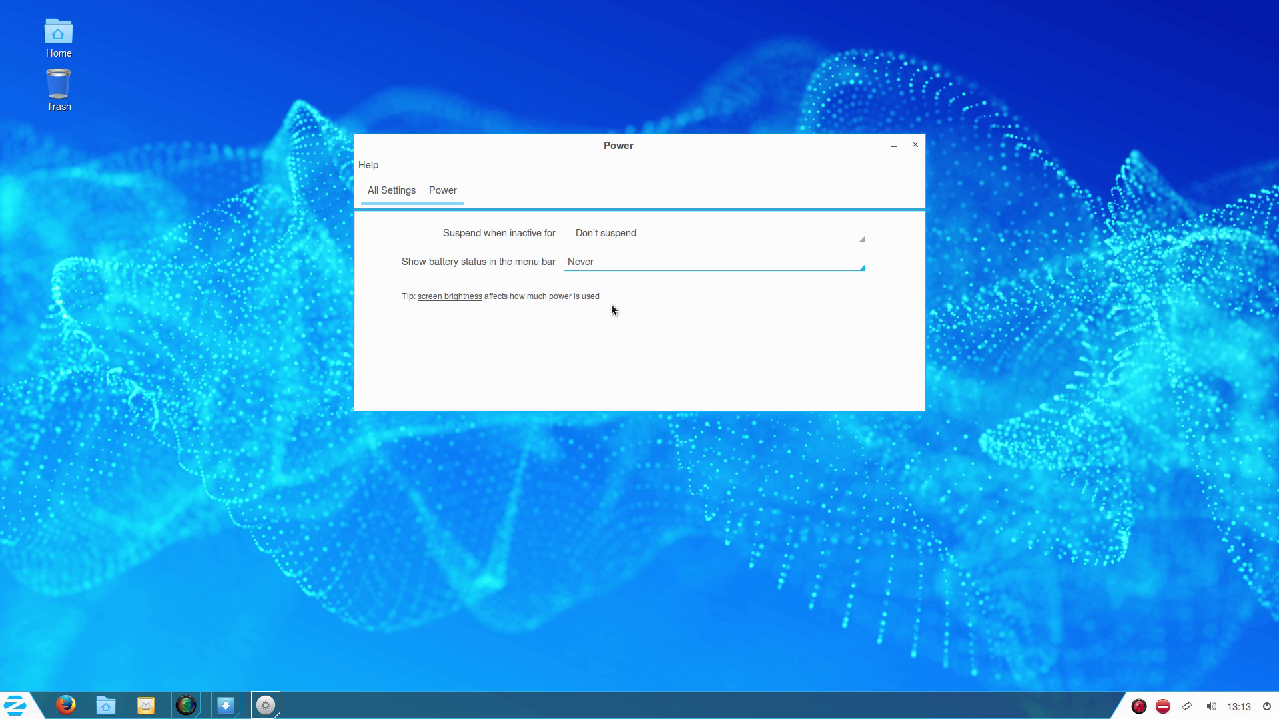
left_click(389, 190)
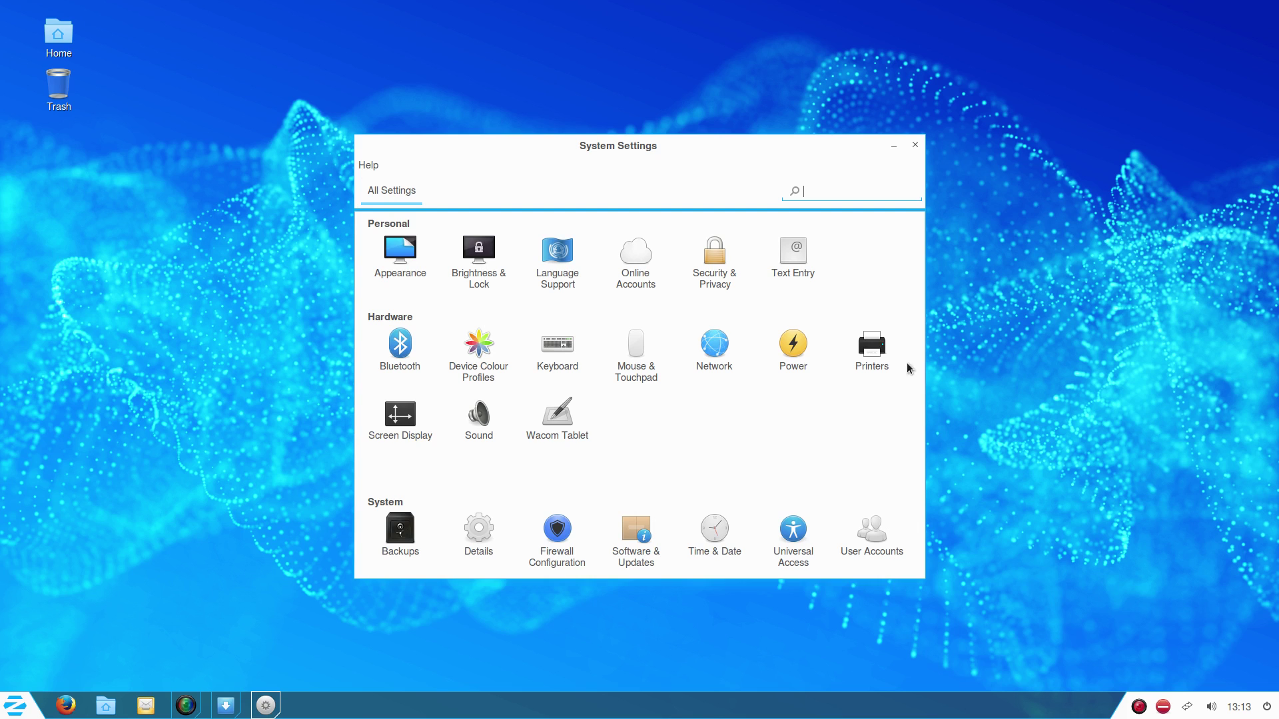
Check the Screen Display settings, and test every speaker of the Line Out device, including the subwoofer, in the Sound settings
left_click(398, 416)
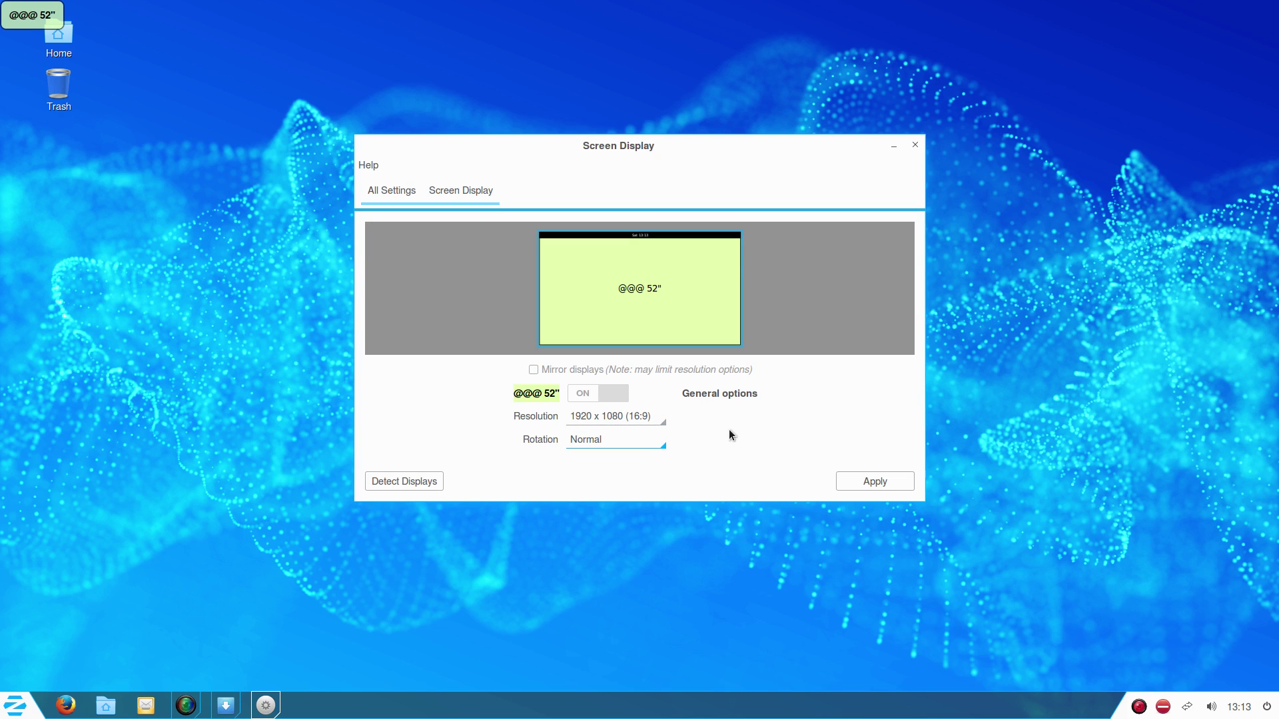
left_click(401, 193)
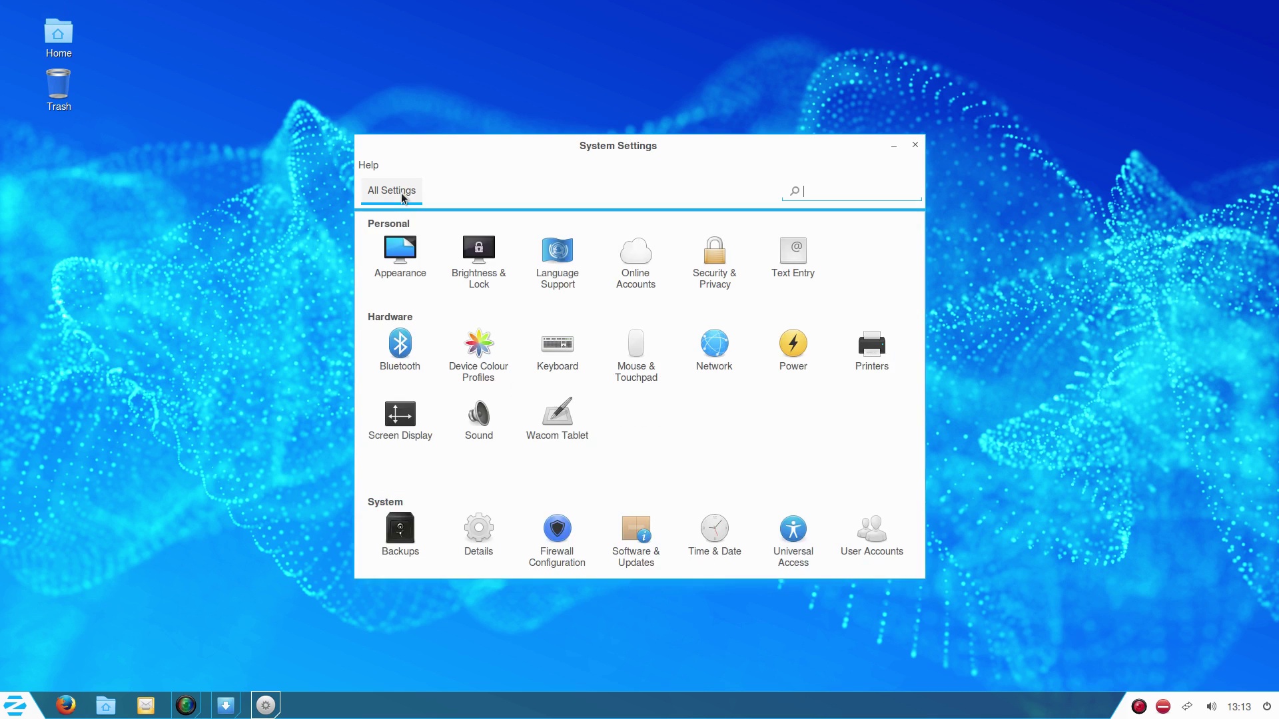
left_click(478, 418)
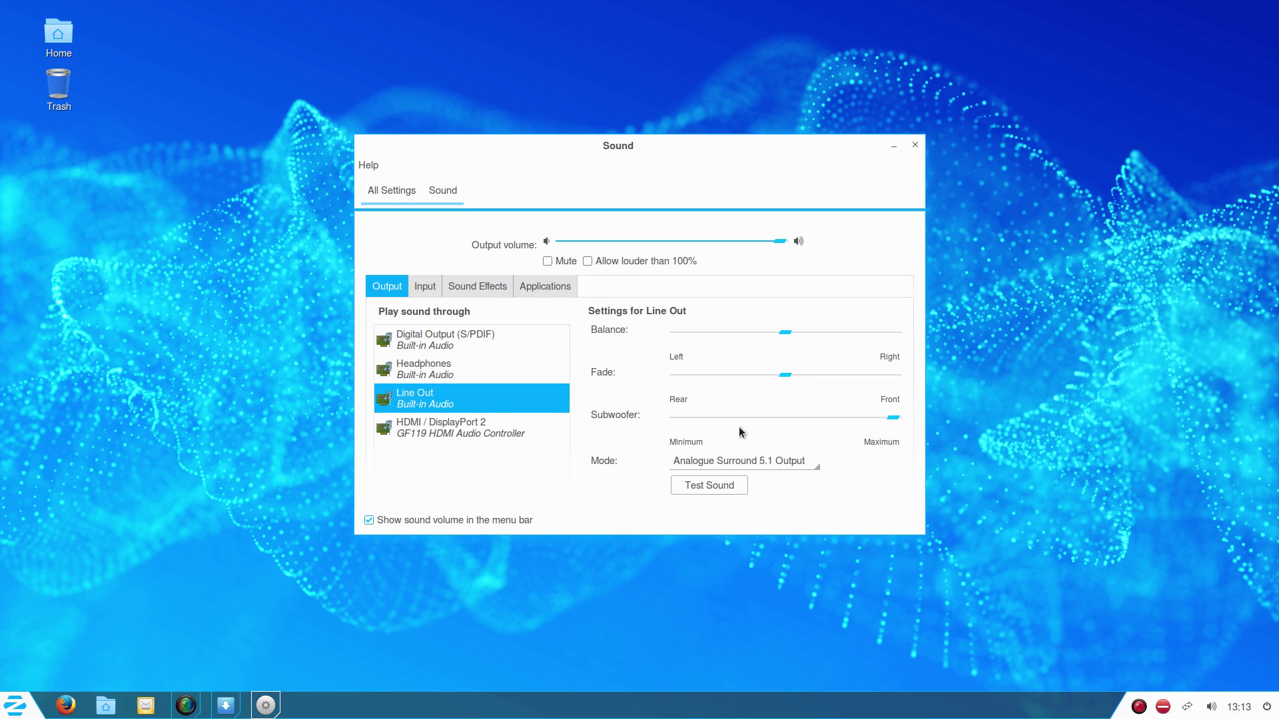
left_click(726, 485)
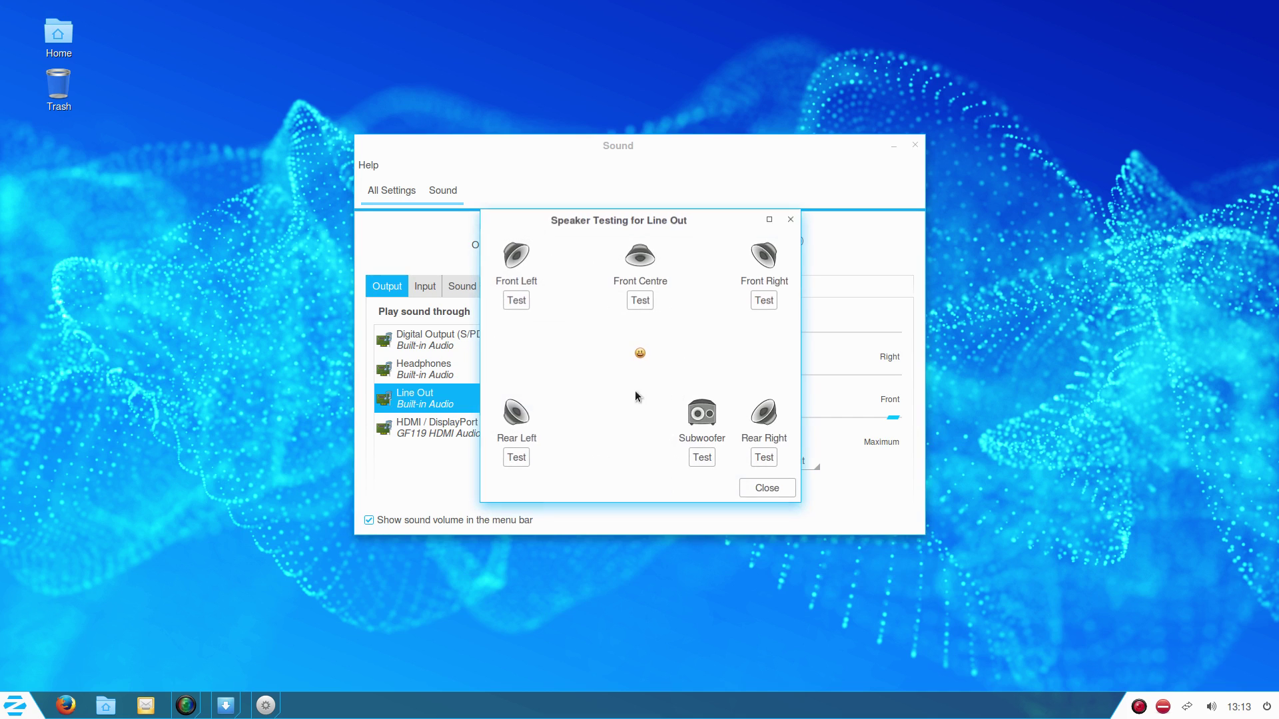
left_click(522, 303)
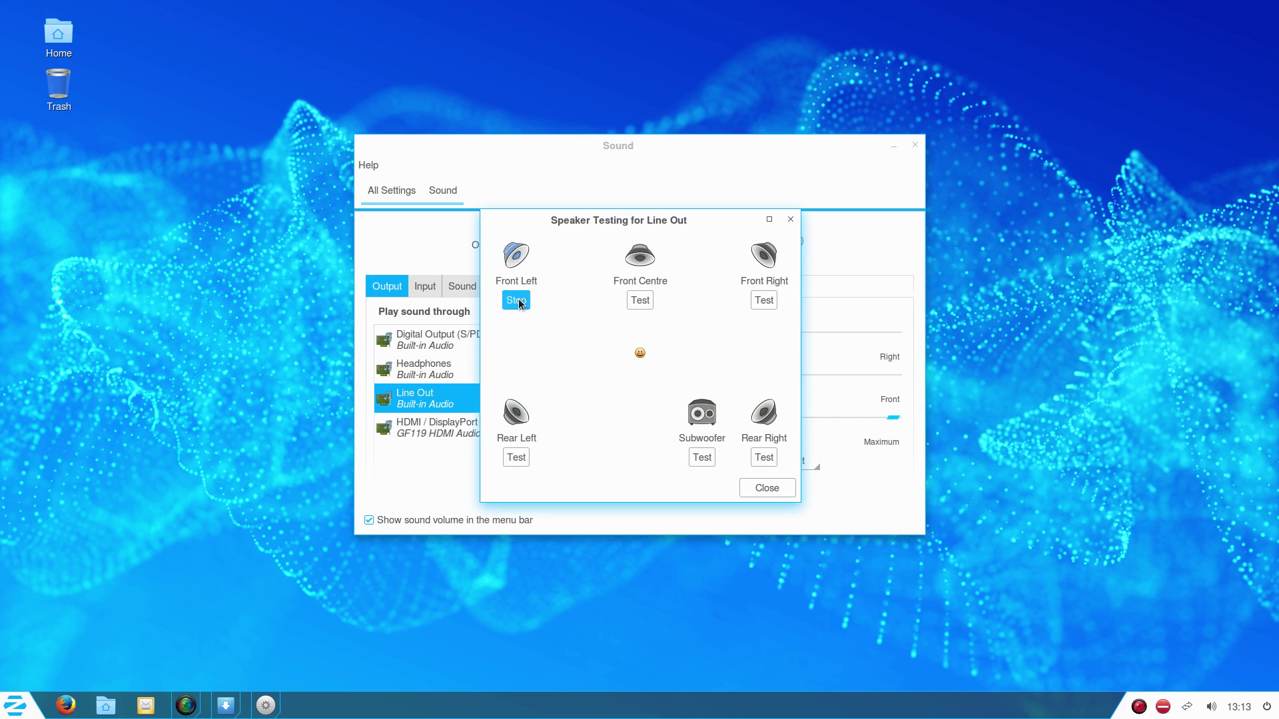
left_click(642, 303)
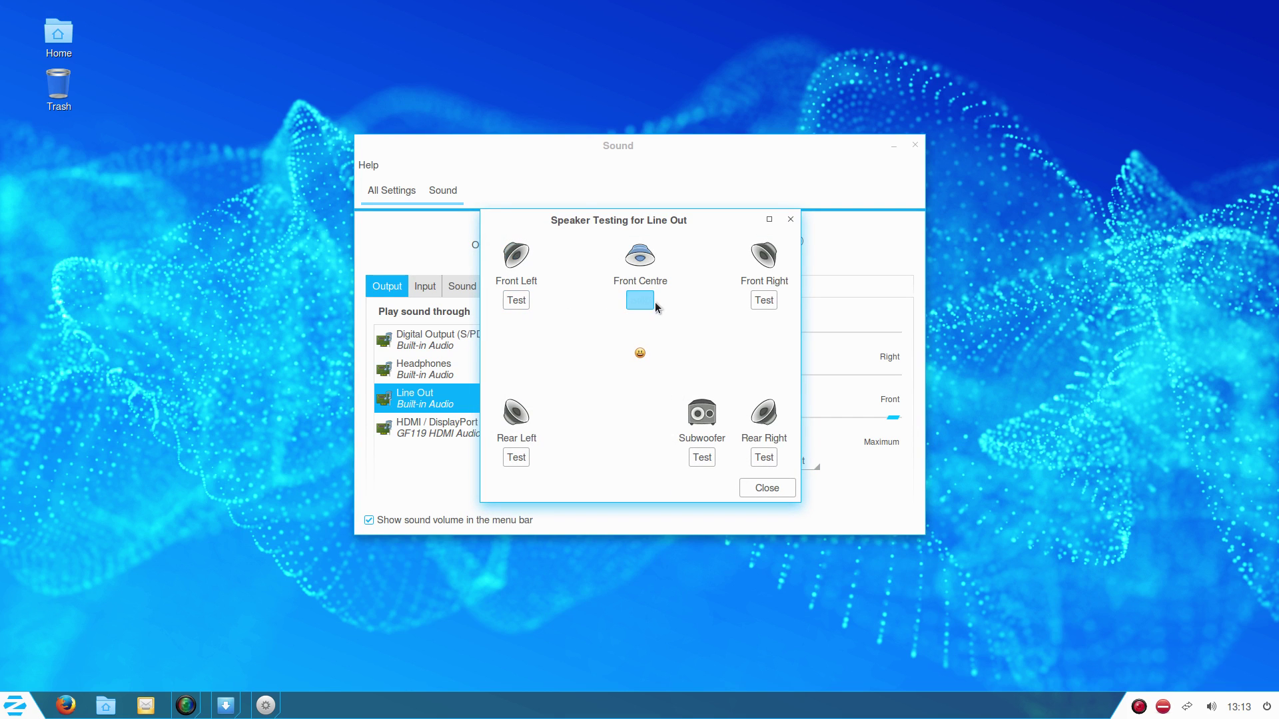
left_click(763, 301)
left_click(765, 458)
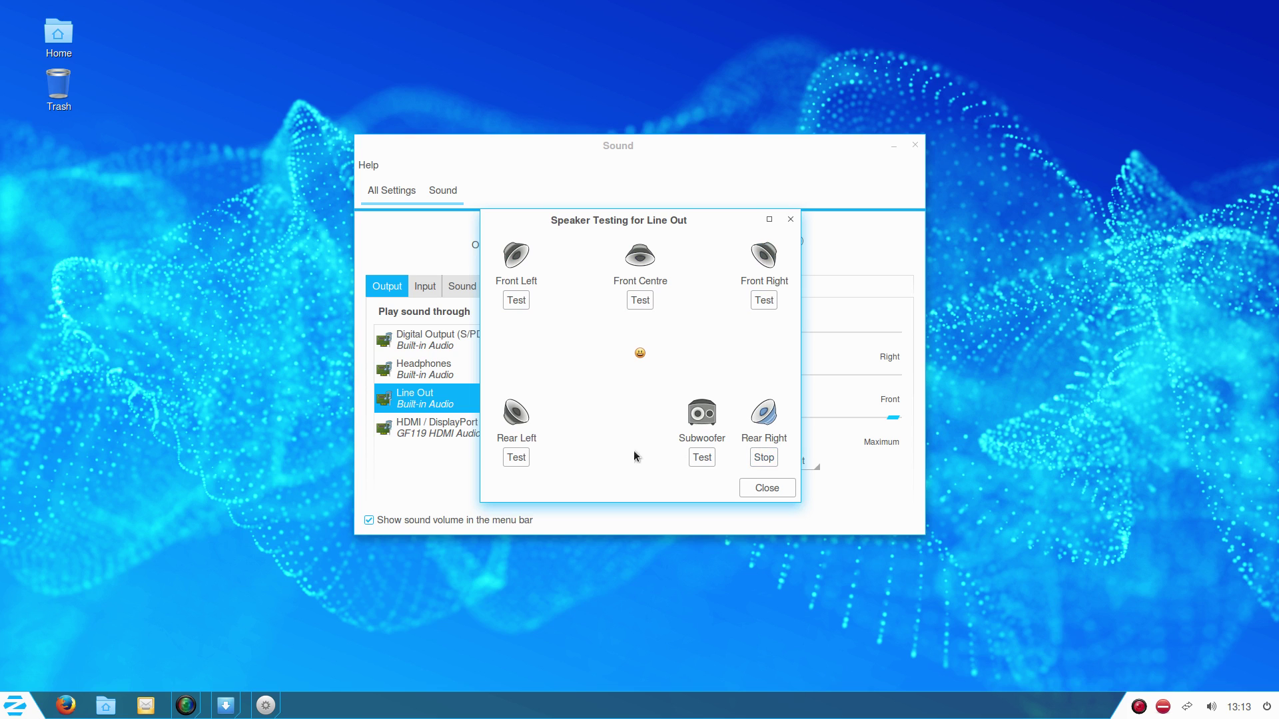
left_click(519, 459)
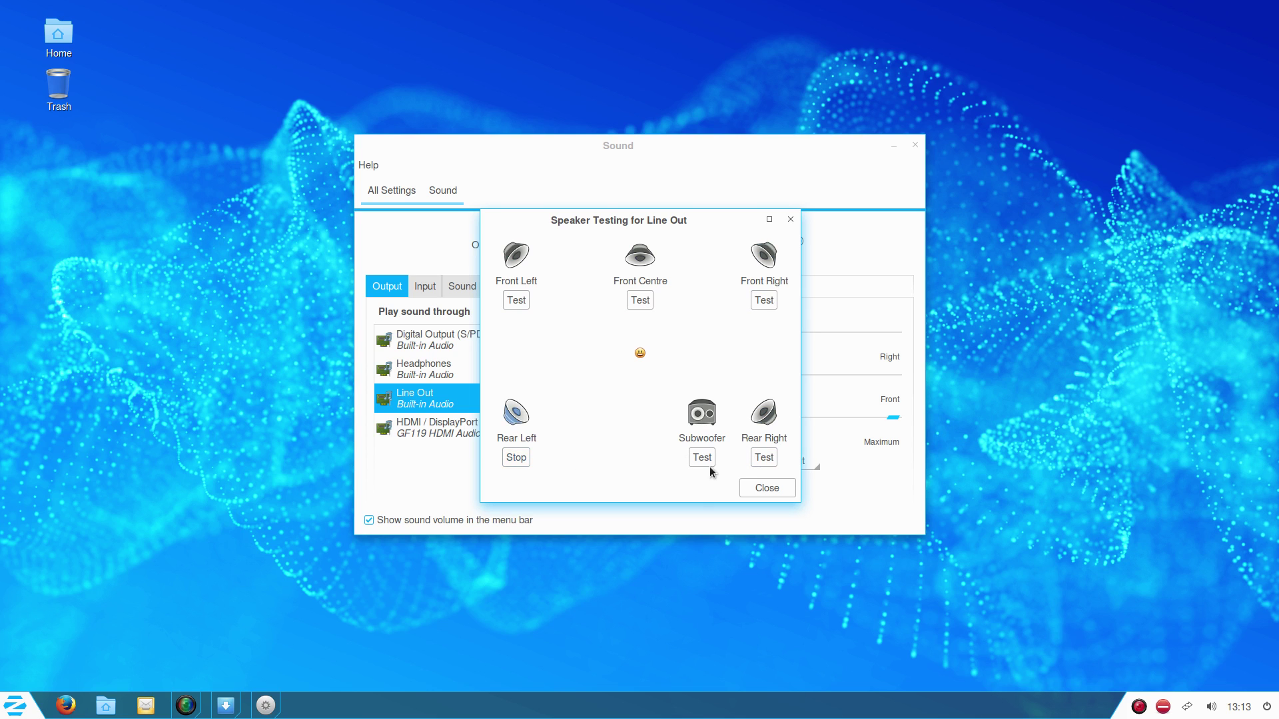
left_click(707, 459)
left_click(751, 486)
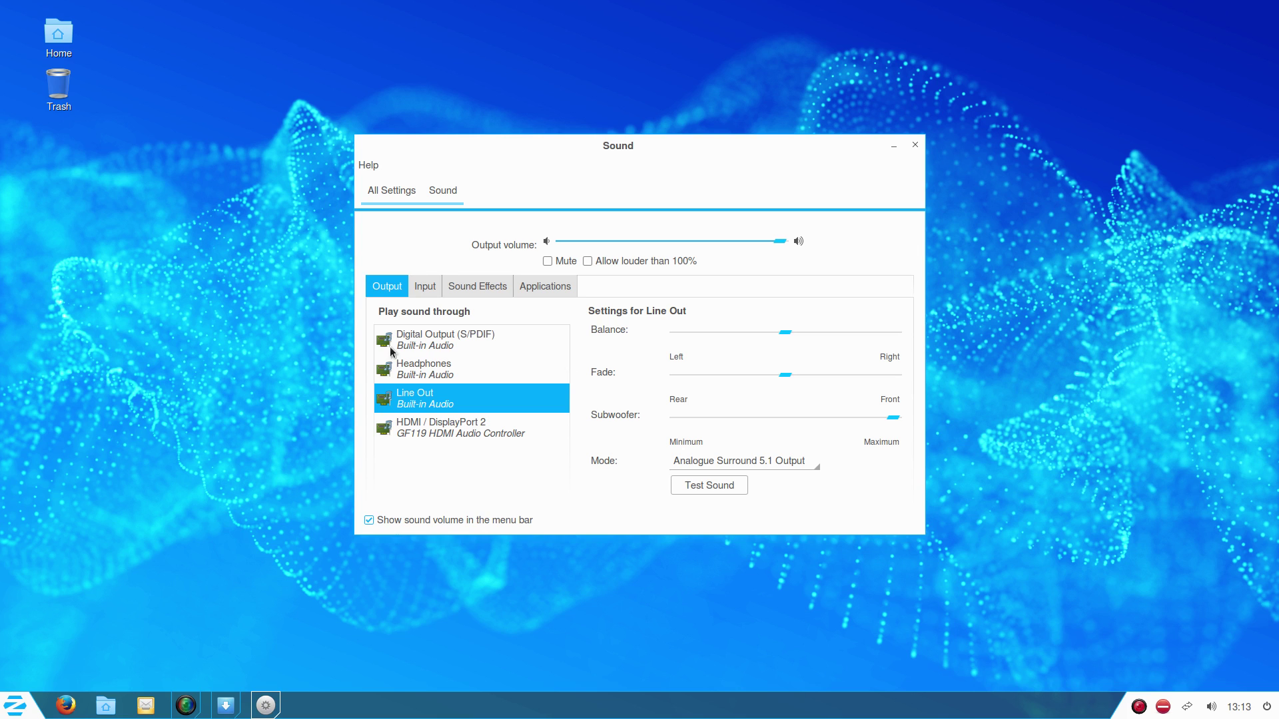
left_click(395, 191)
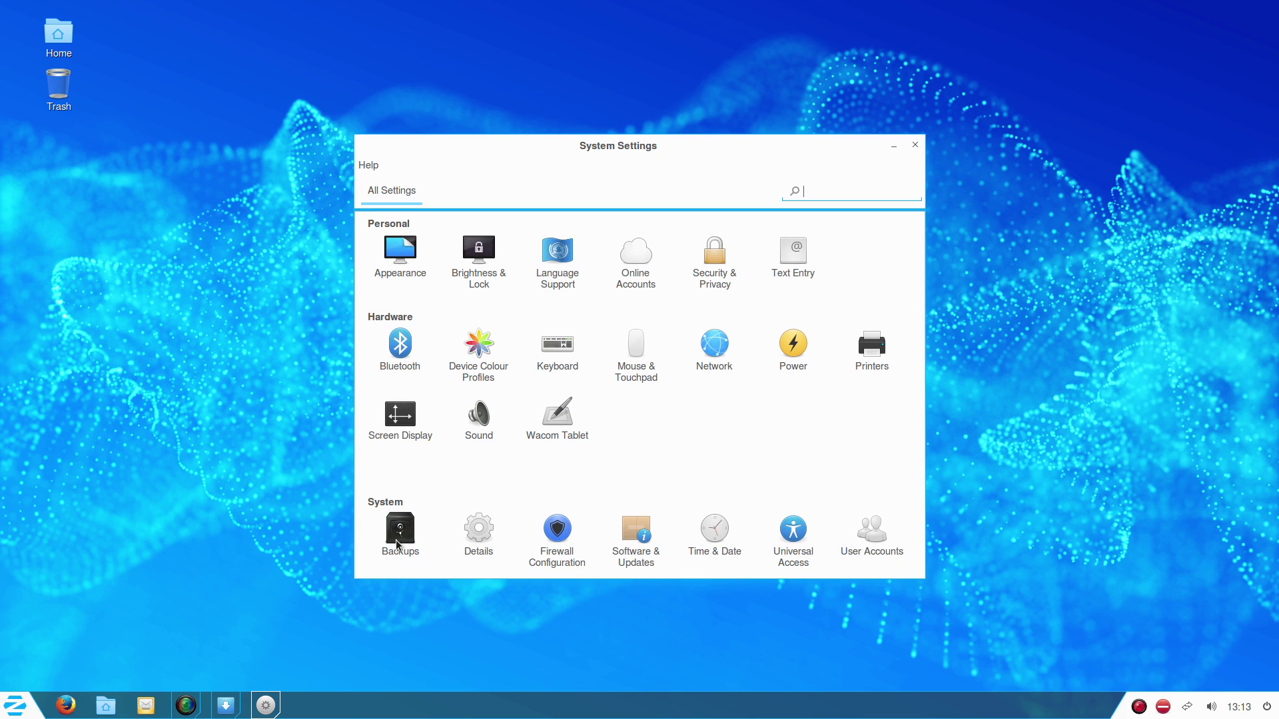
Review the system overview in Details, and examine the CPU, memory and network graphs in an enlarged System Monitor window
left_click(486, 534)
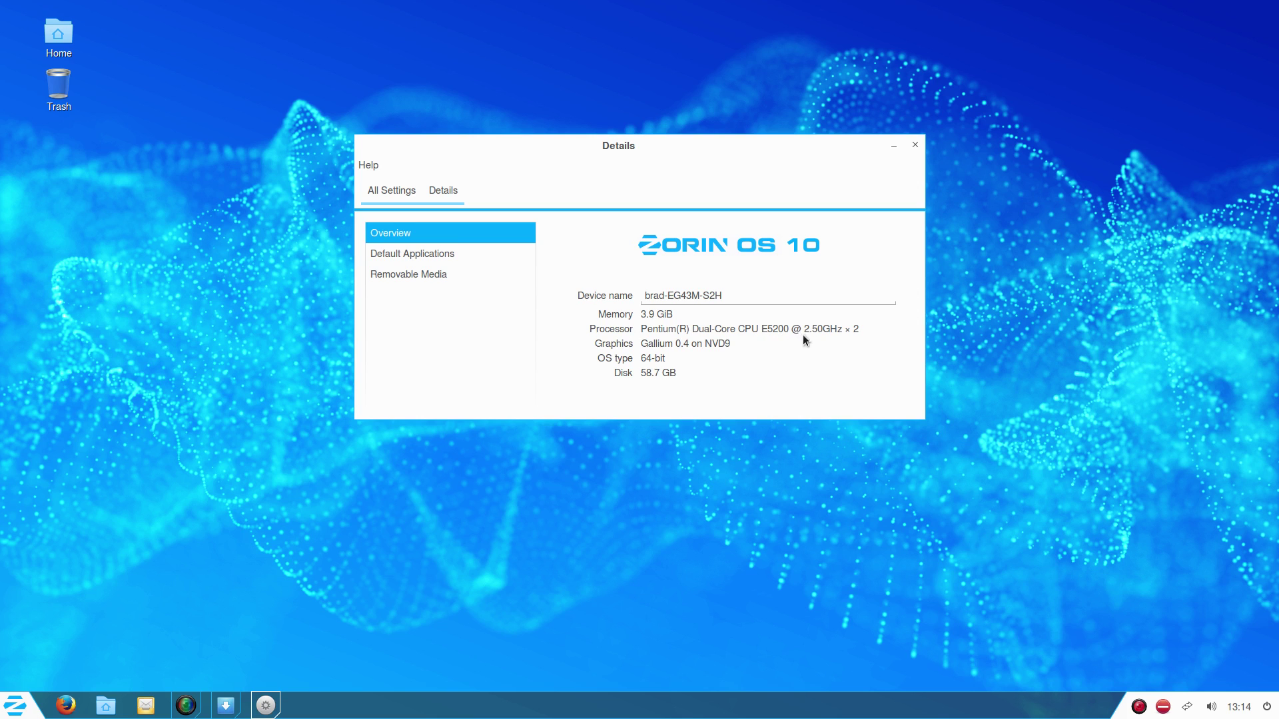
left_click(868, 327)
left_click(8, 709)
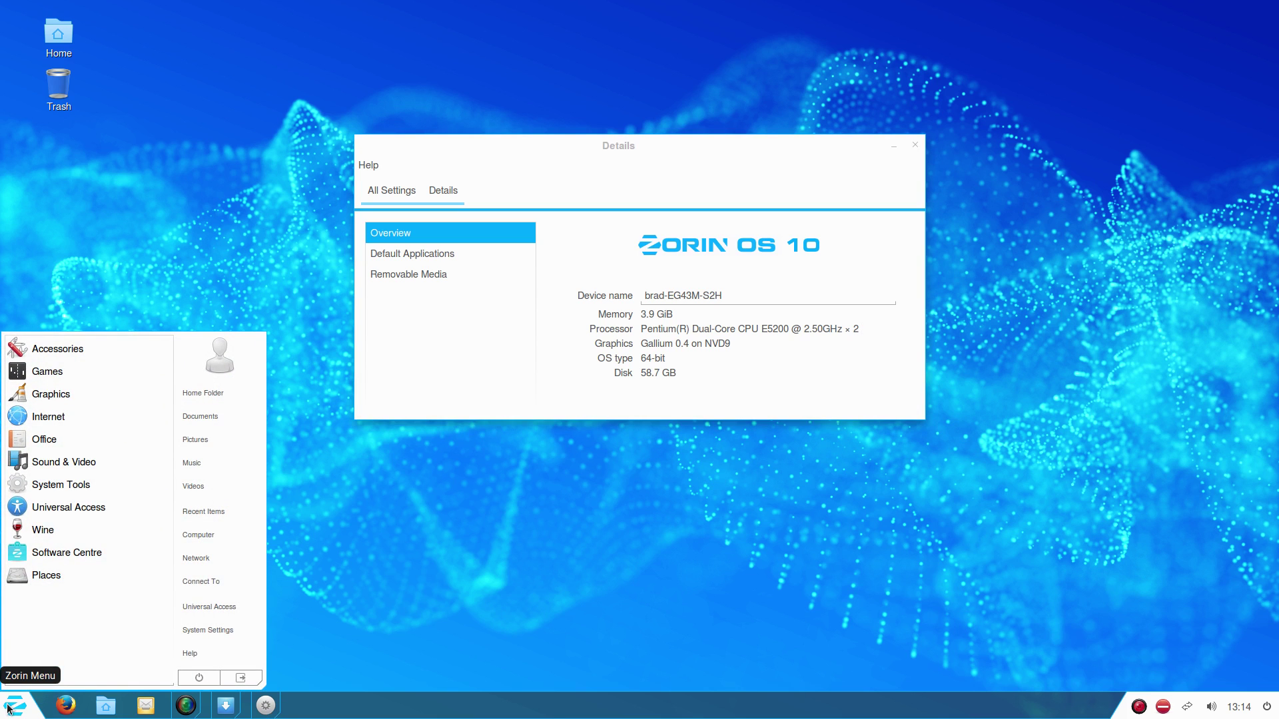
type("sys")
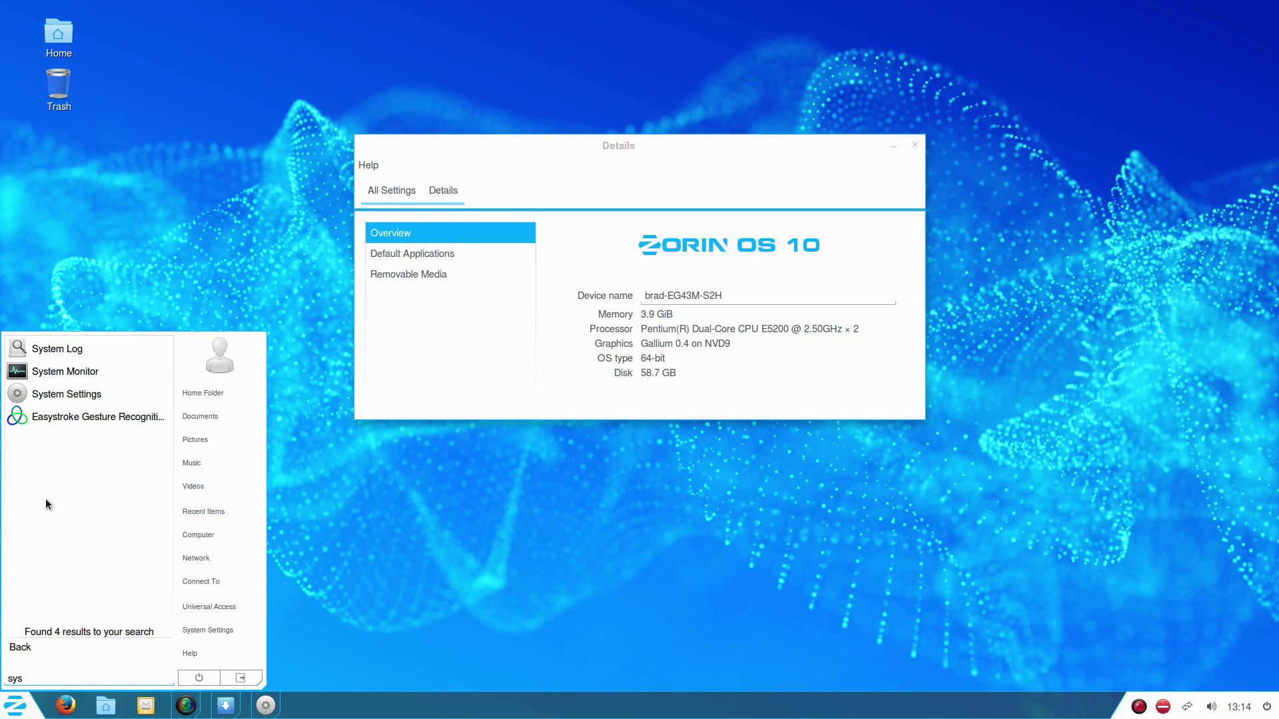
left_click(74, 371)
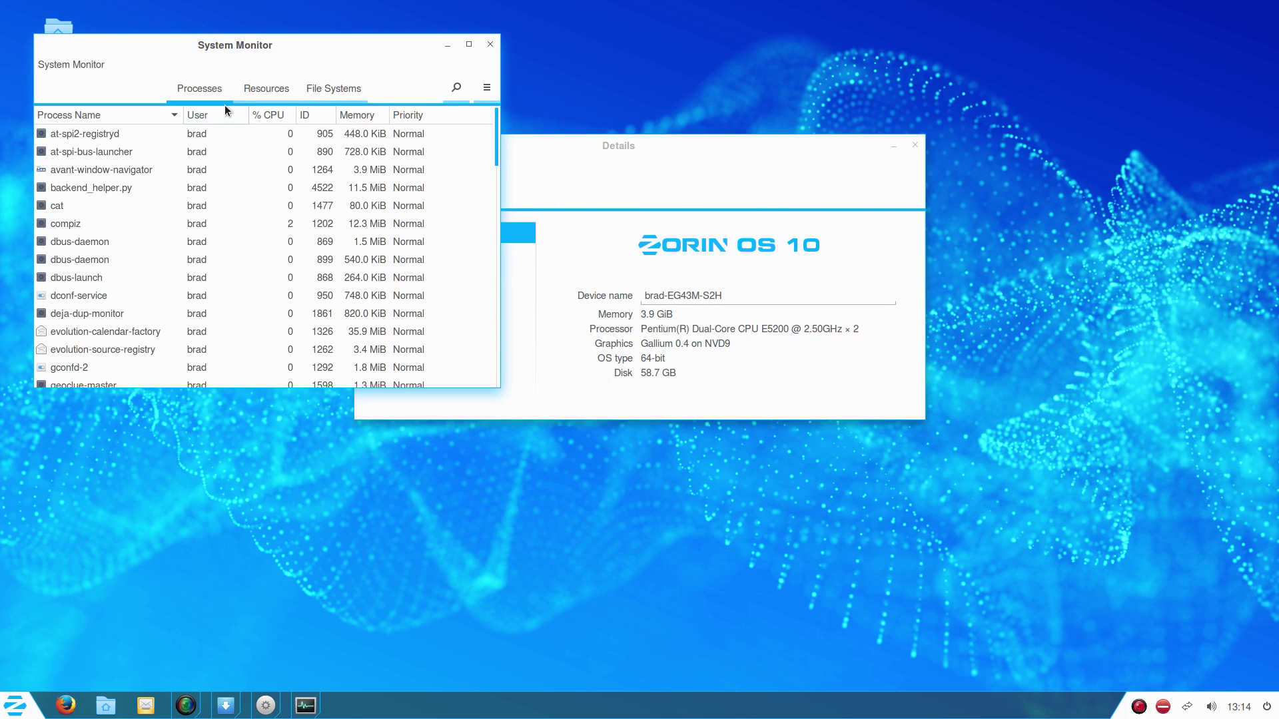
left_click(267, 93)
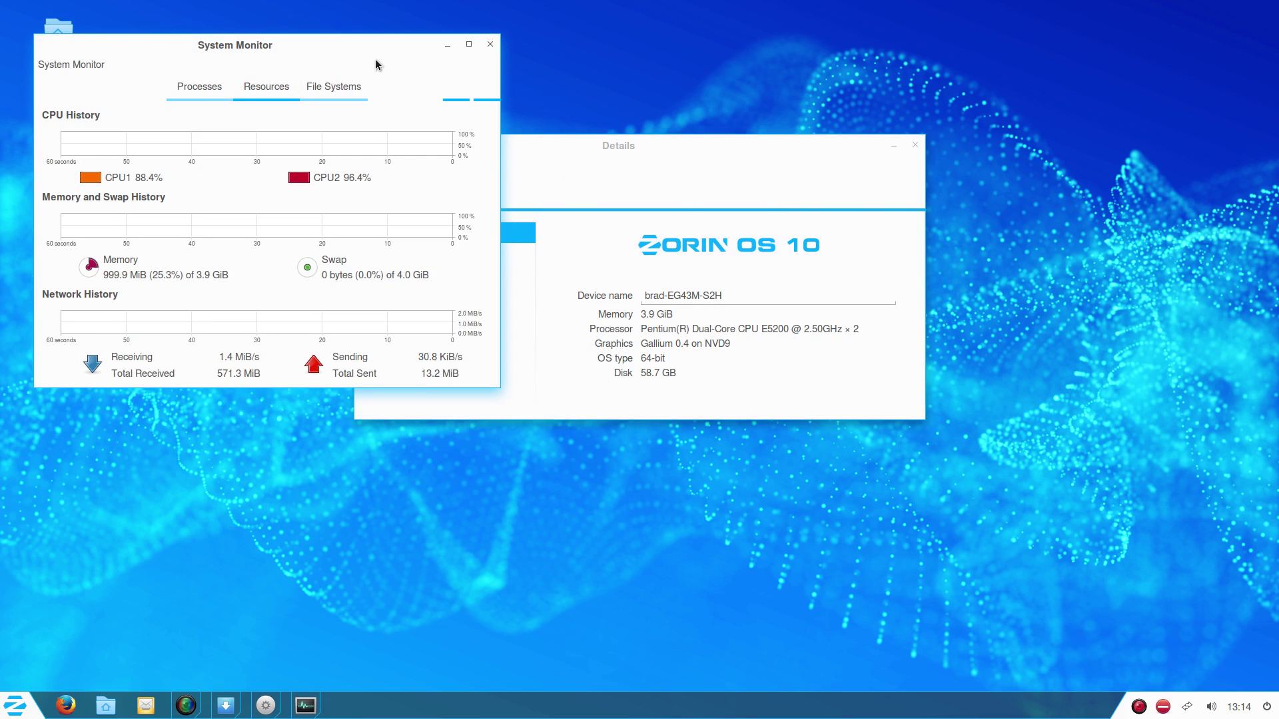
left_click_drag(371, 47, 416, 136)
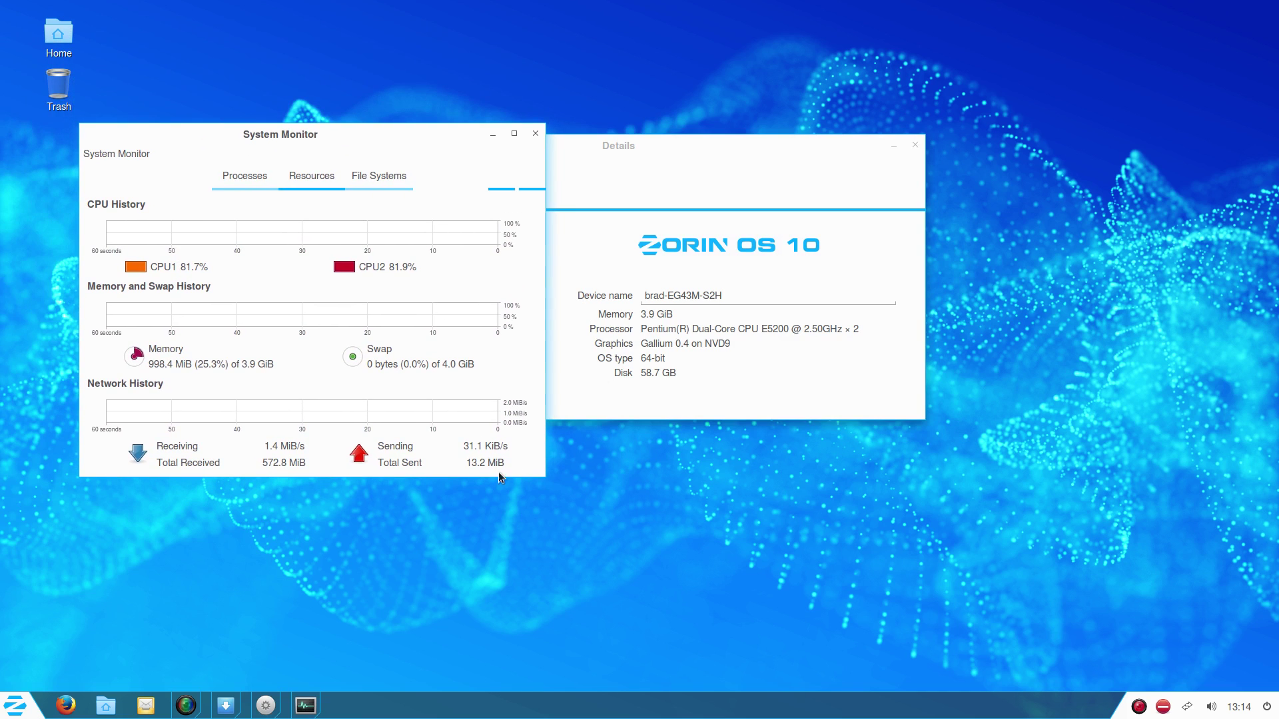
left_click_drag(540, 469, 671, 557)
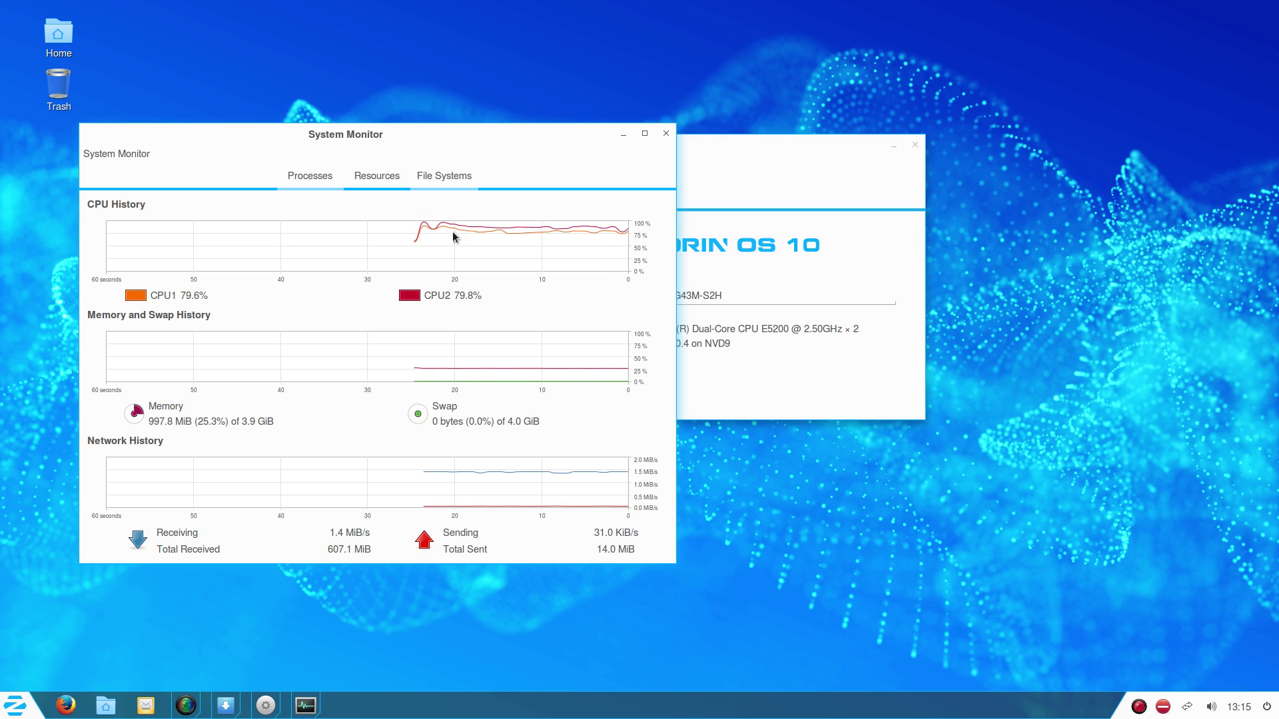
left_click(666, 134)
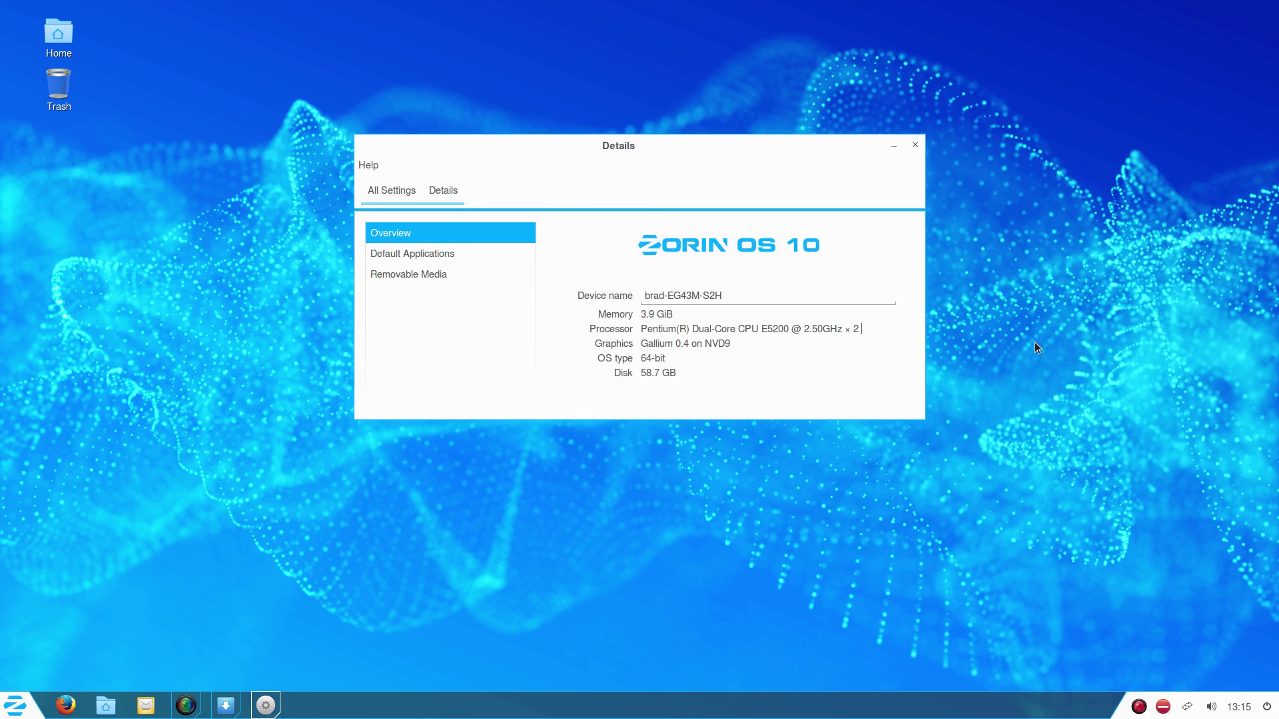
Review the default applications, including the choices for Video, and the Removable Media handling options in Details
left_click(422, 254)
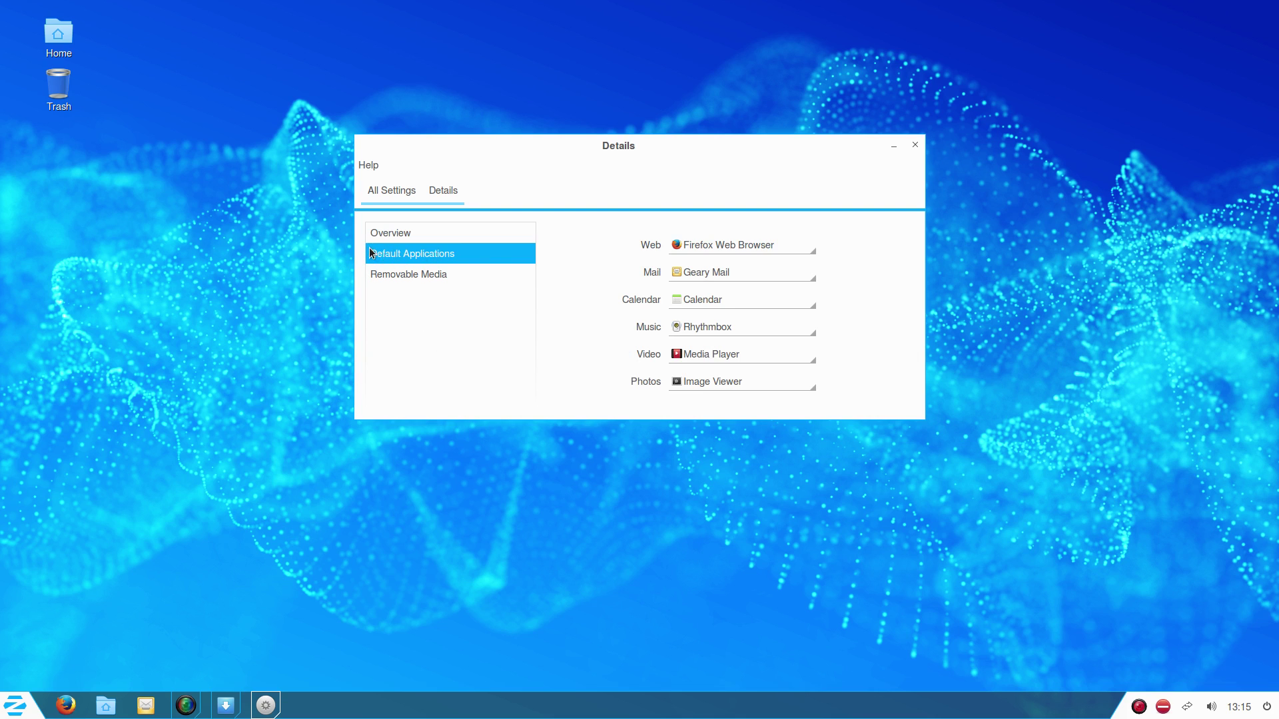
left_click(716, 357)
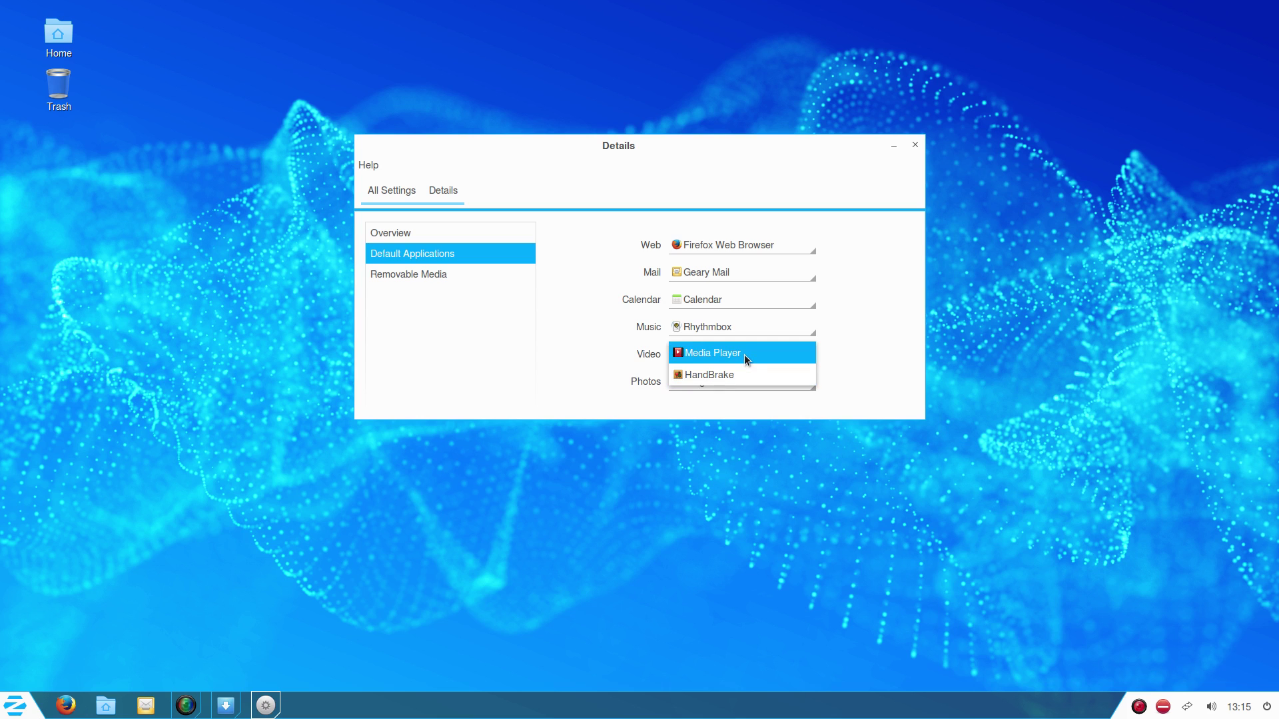
left_click(870, 332)
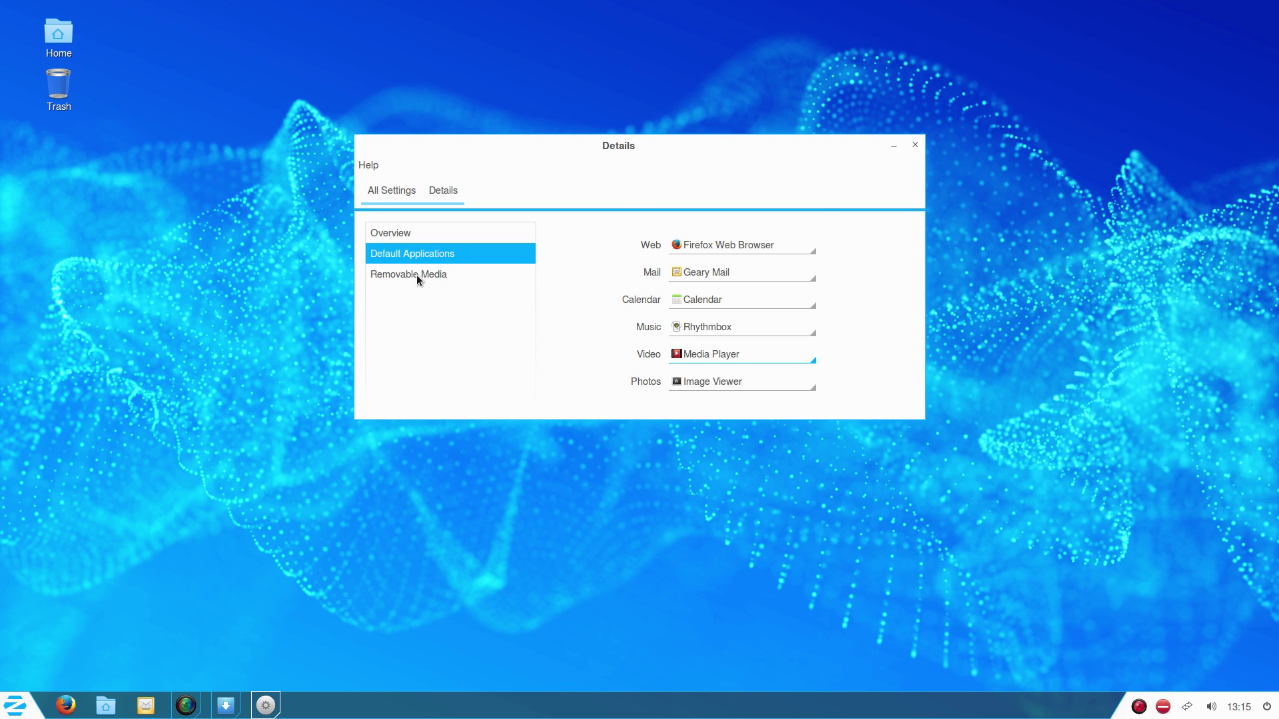
left_click(398, 276)
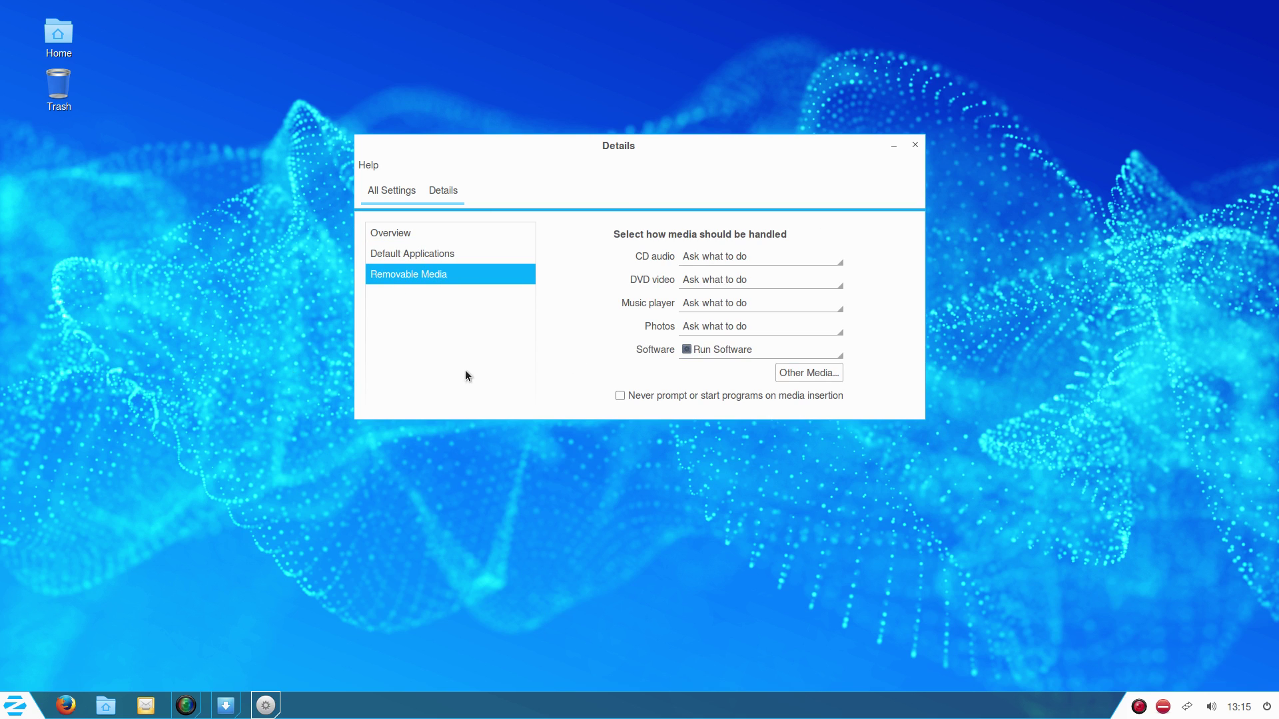
left_click(393, 193)
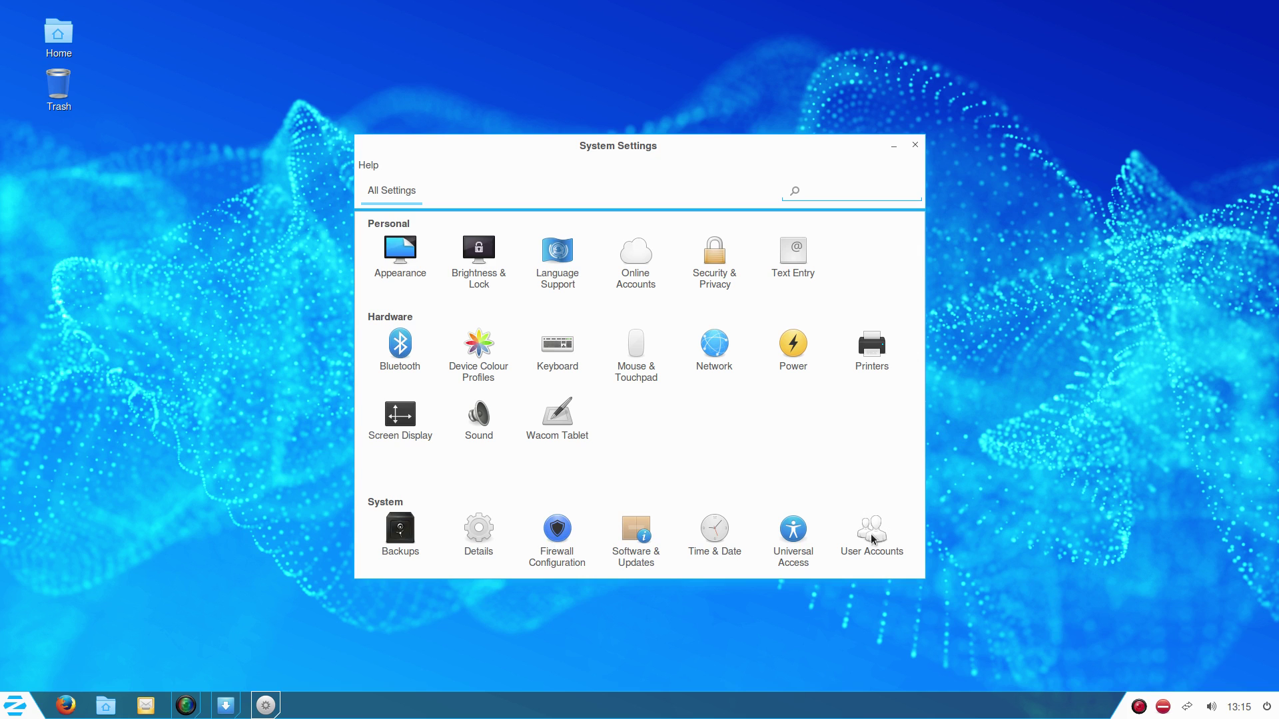
Set the menu bar clock to 12-hour time with the weekday, date and month shown in the Time & Date settings
left_click(716, 537)
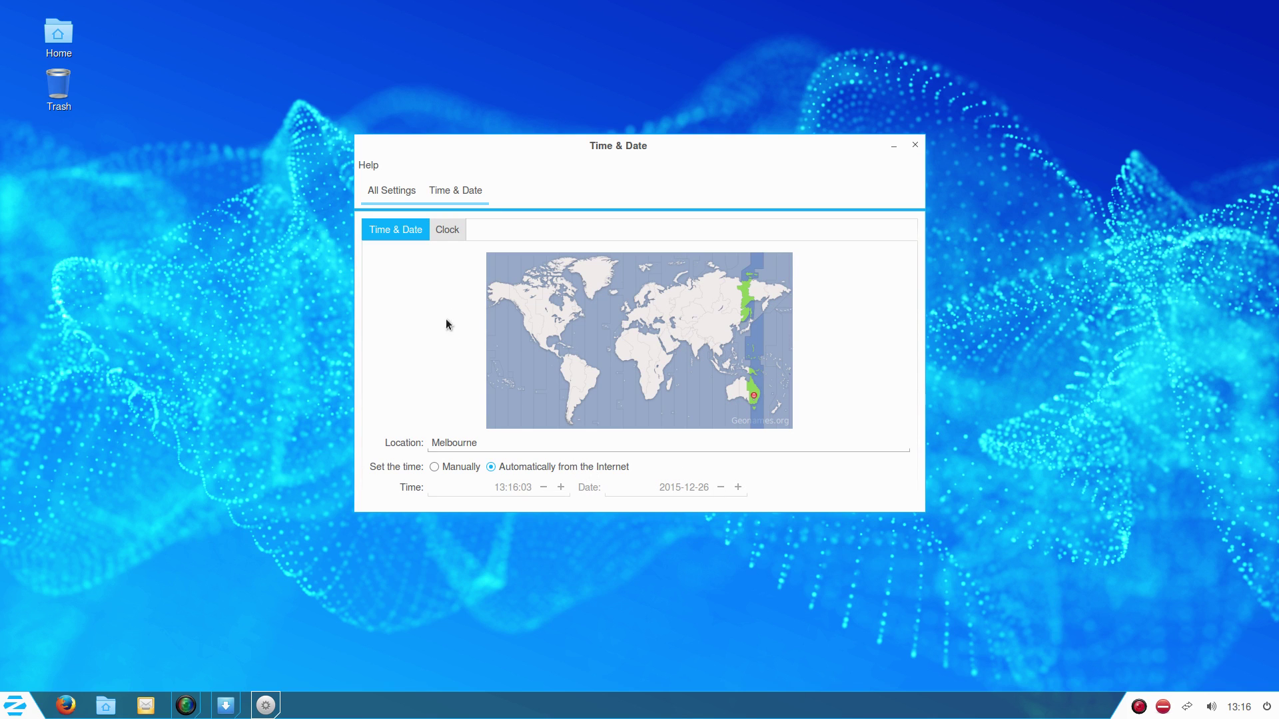
left_click(445, 230)
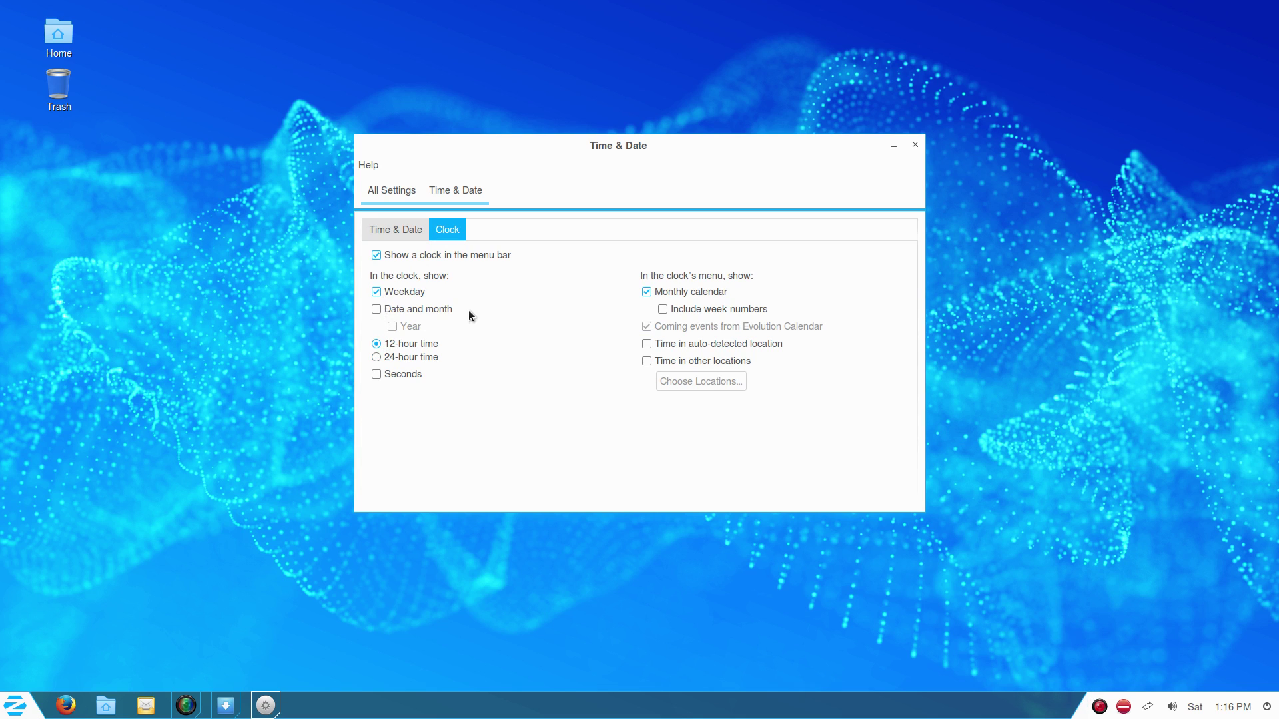
left_click(376, 311)
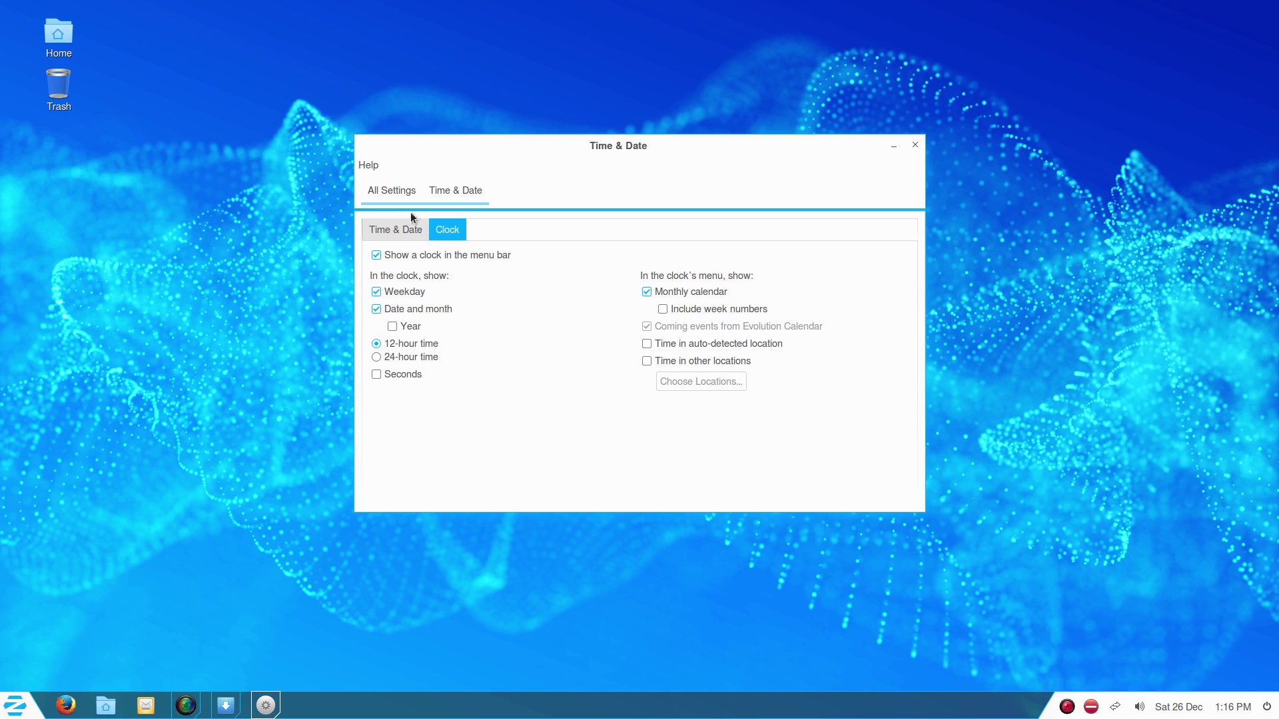
left_click(390, 191)
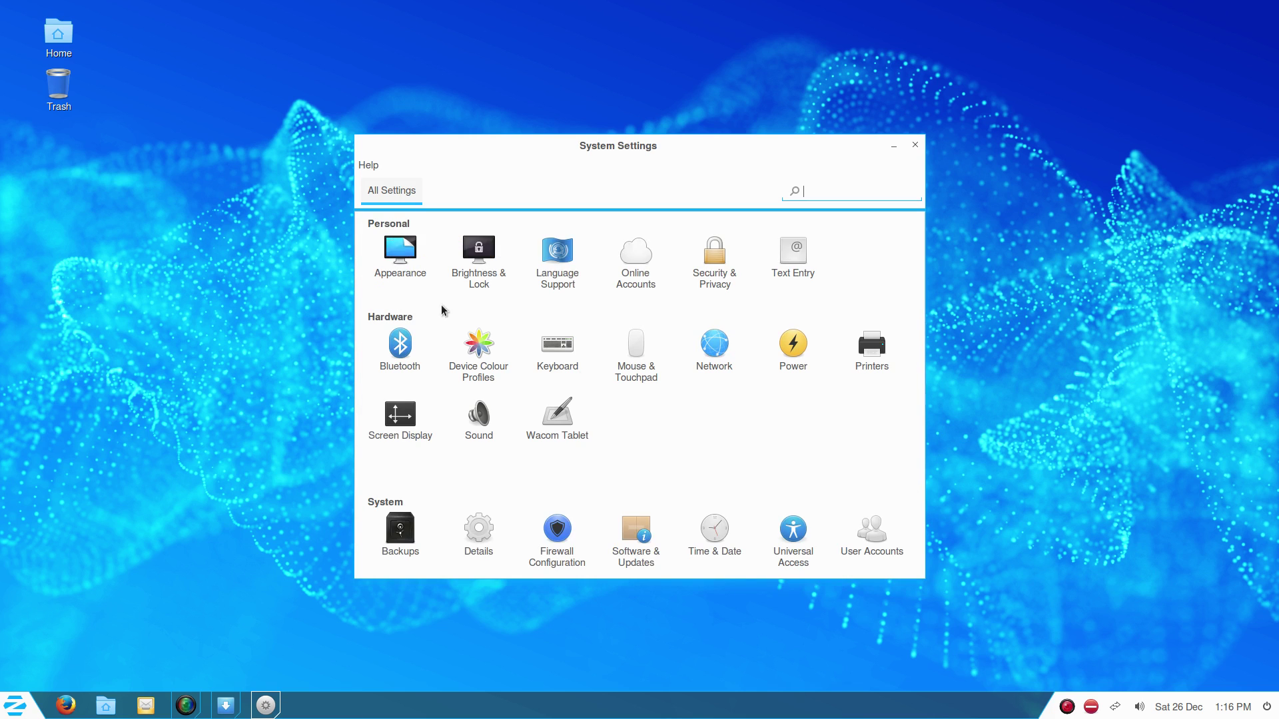
Open Firewall Configuration by authenticating with the account password, and turn the firewall status on for the Home profile
left_click(560, 530)
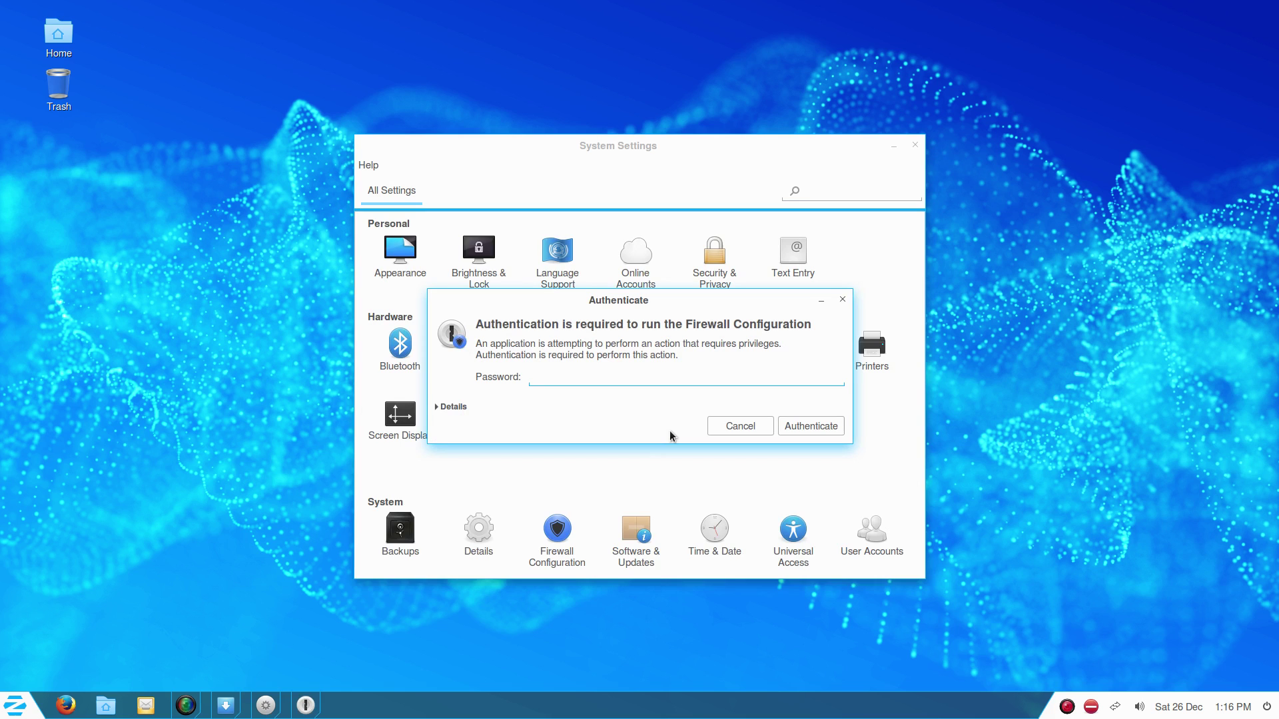
type("••••••••")
key("Return")
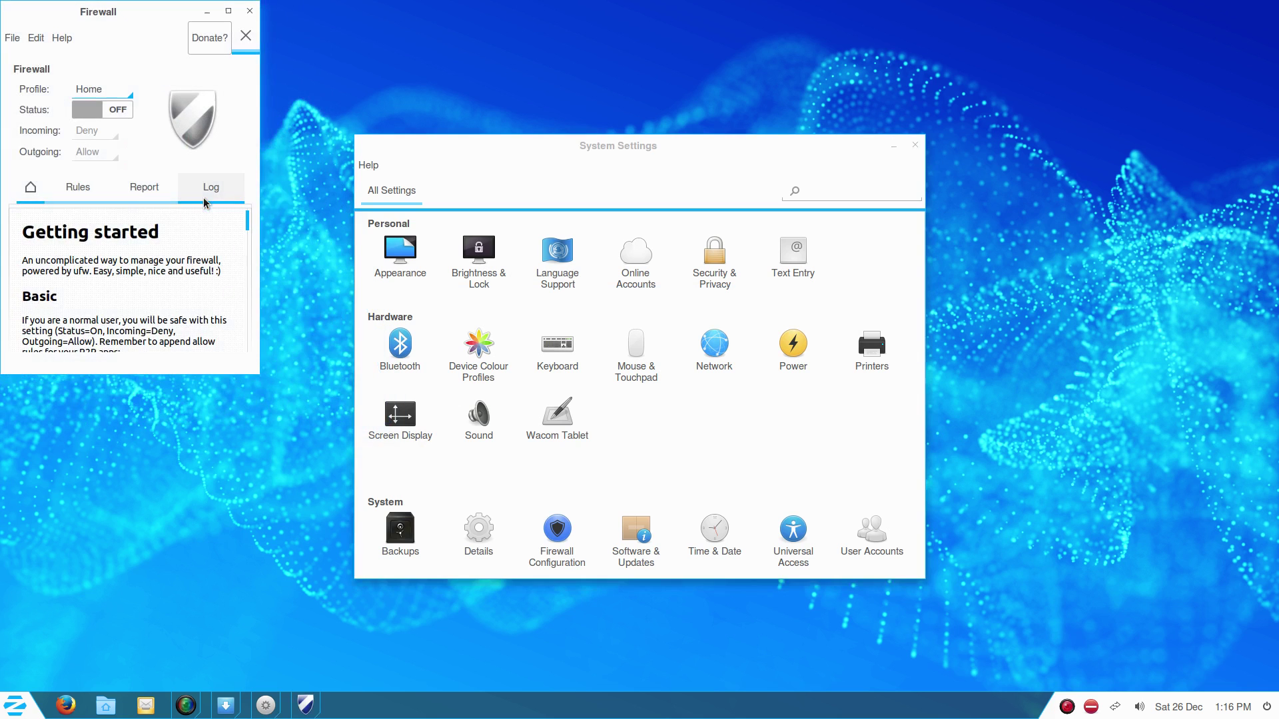
left_click_drag(117, 15, 175, 112)
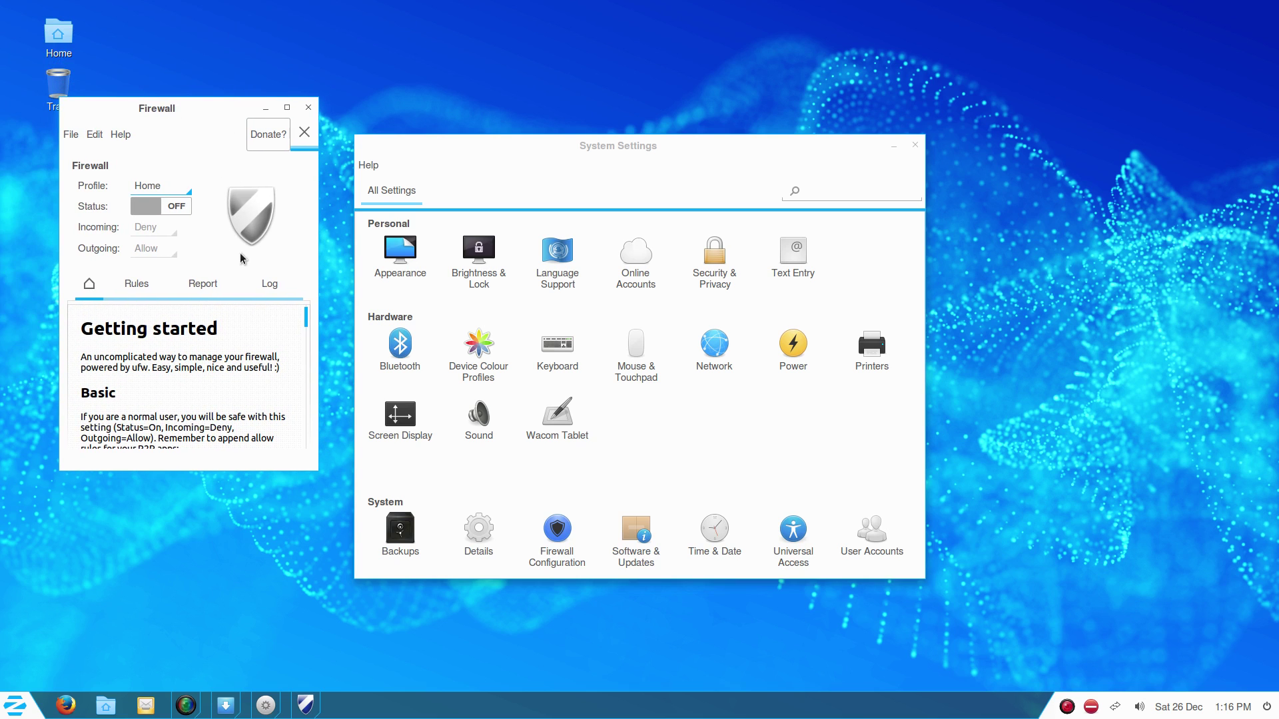
left_click(182, 206)
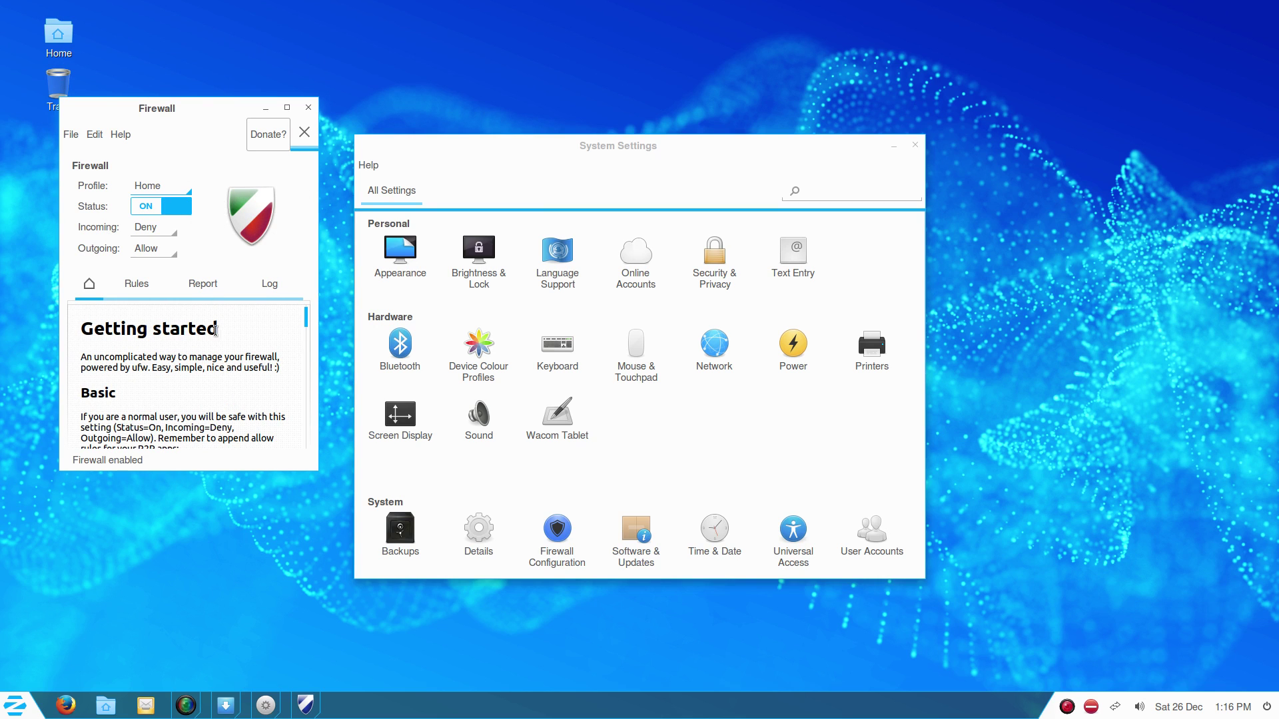
left_click(308, 108)
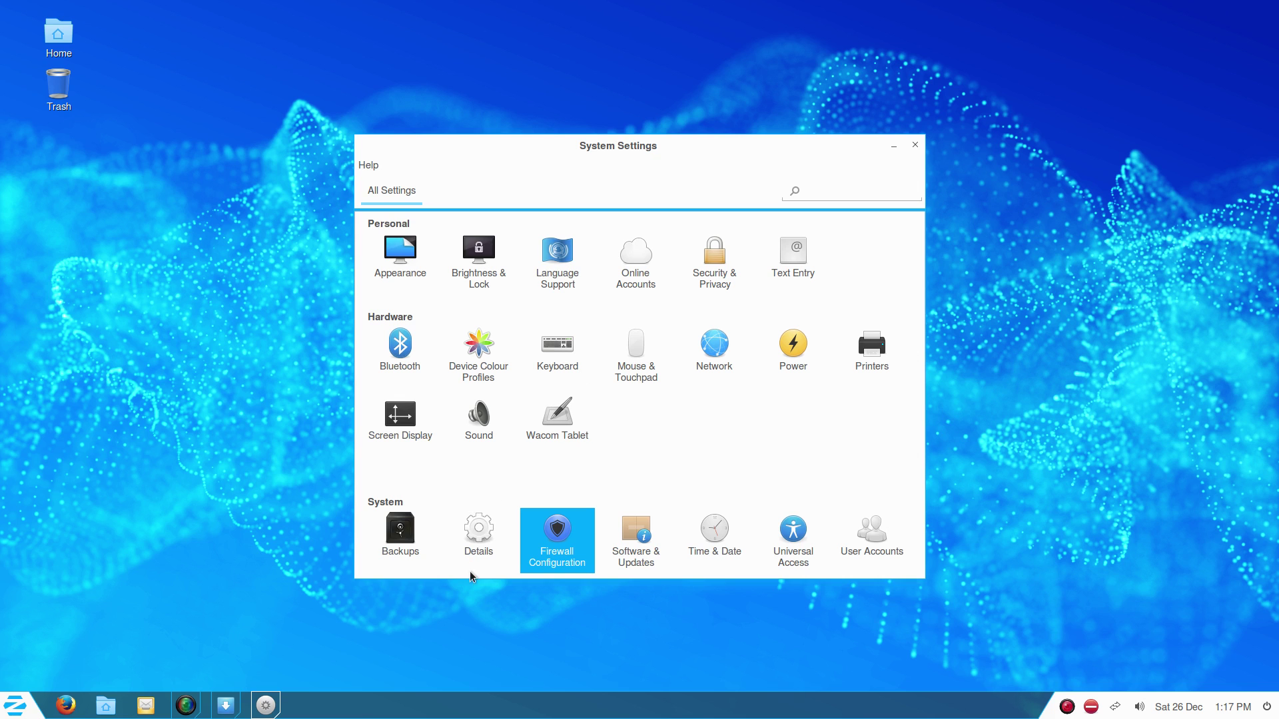
Check which applications can be the default for Video in the Details settings
left_click(475, 531)
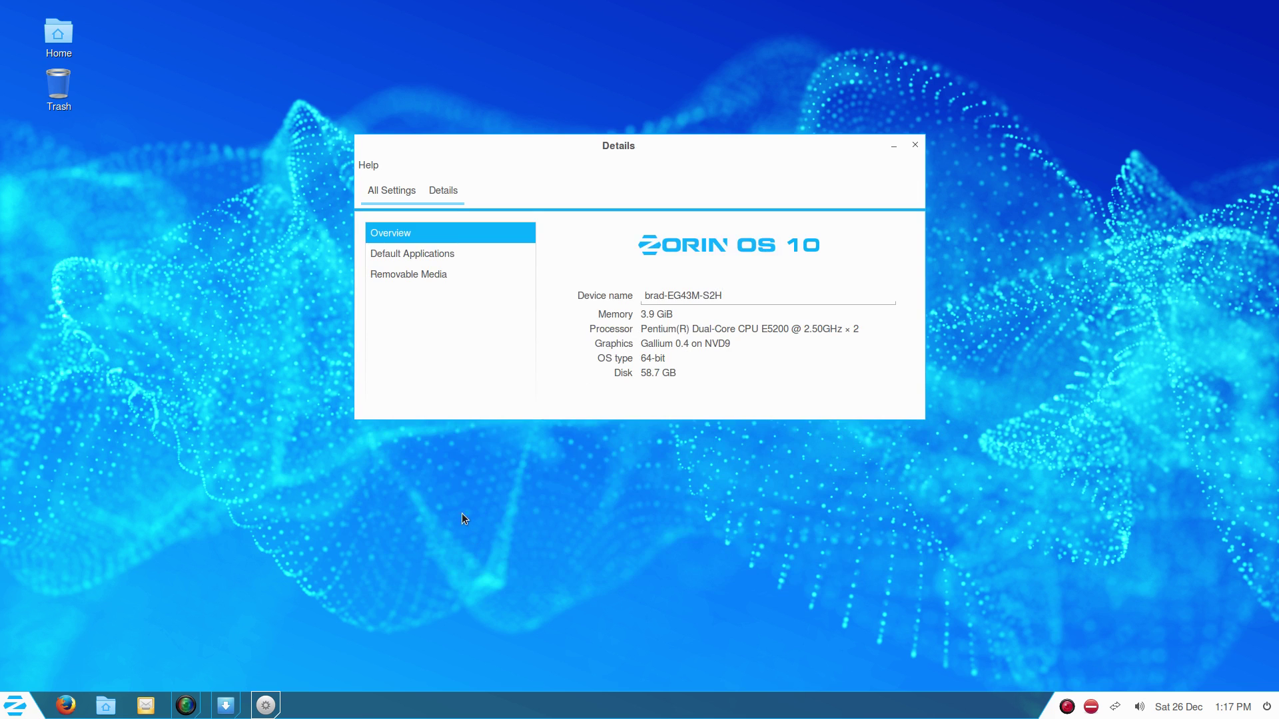
left_click(443, 254)
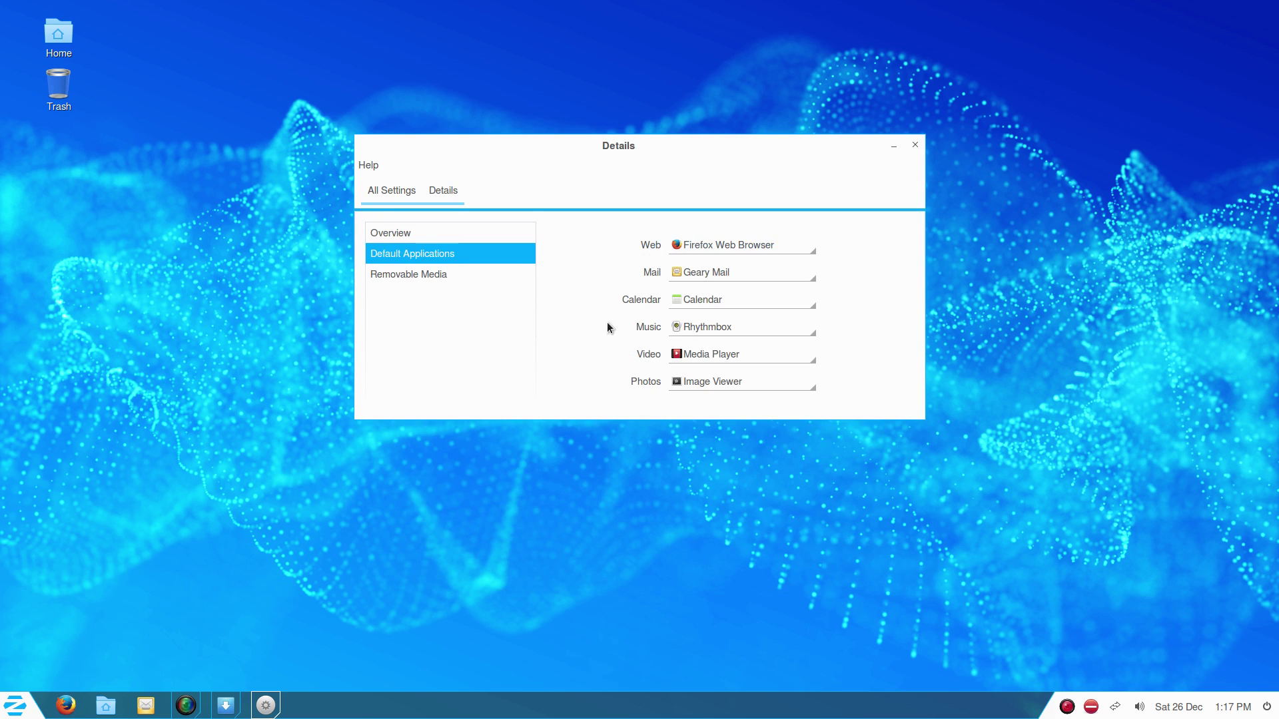
left_click(713, 359)
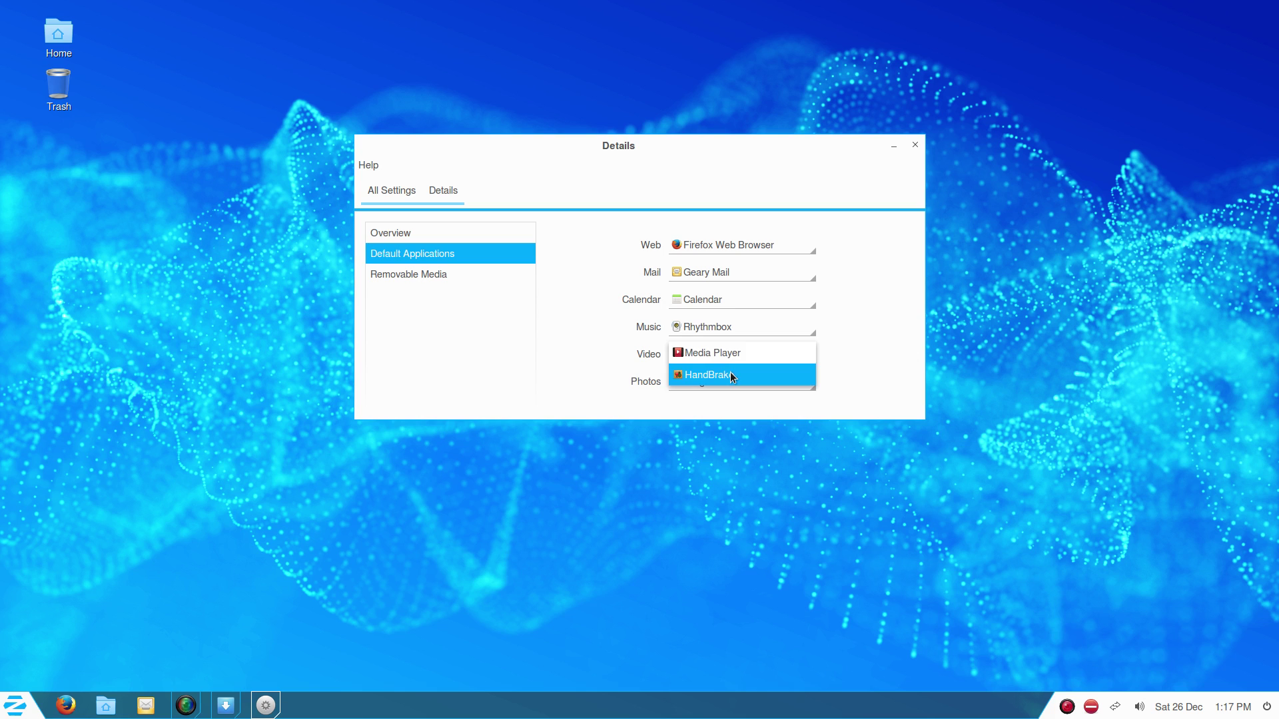
left_click(477, 312)
Examine the Other Media handling options under Removable Media, including the applications offered for Blu-ray video disc, and close Details without changing the action
left_click(429, 276)
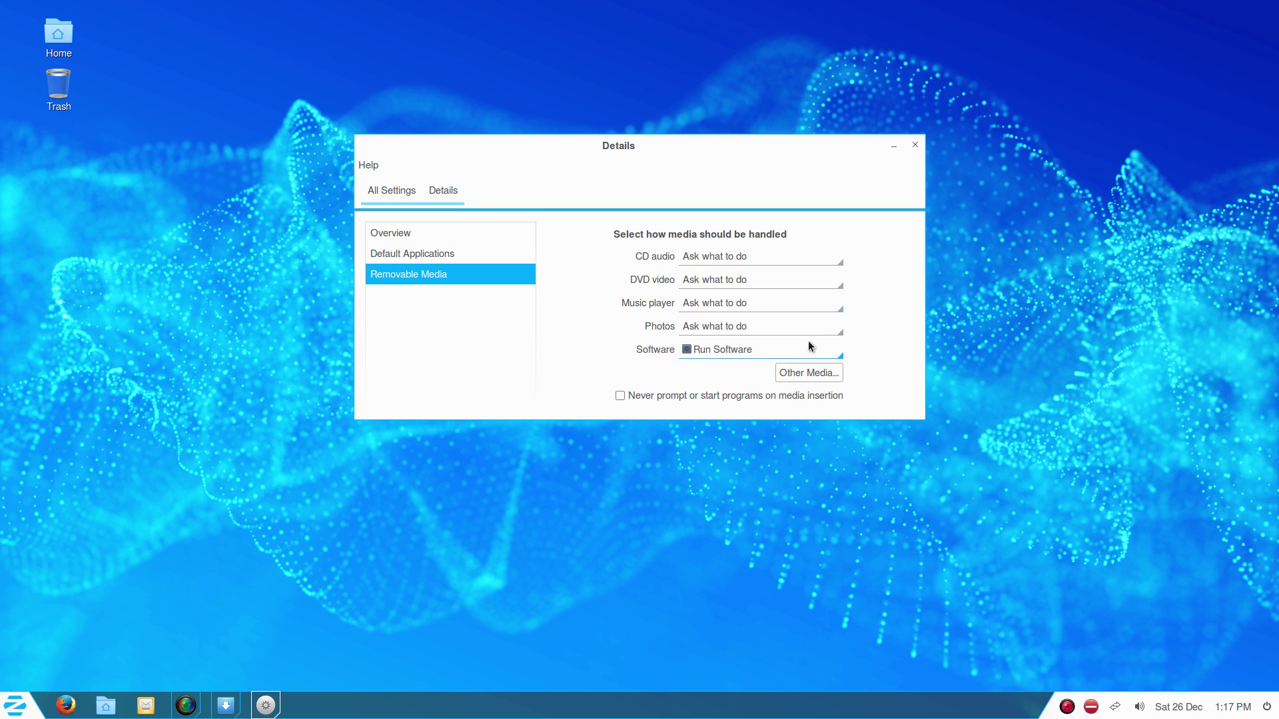
left_click(793, 376)
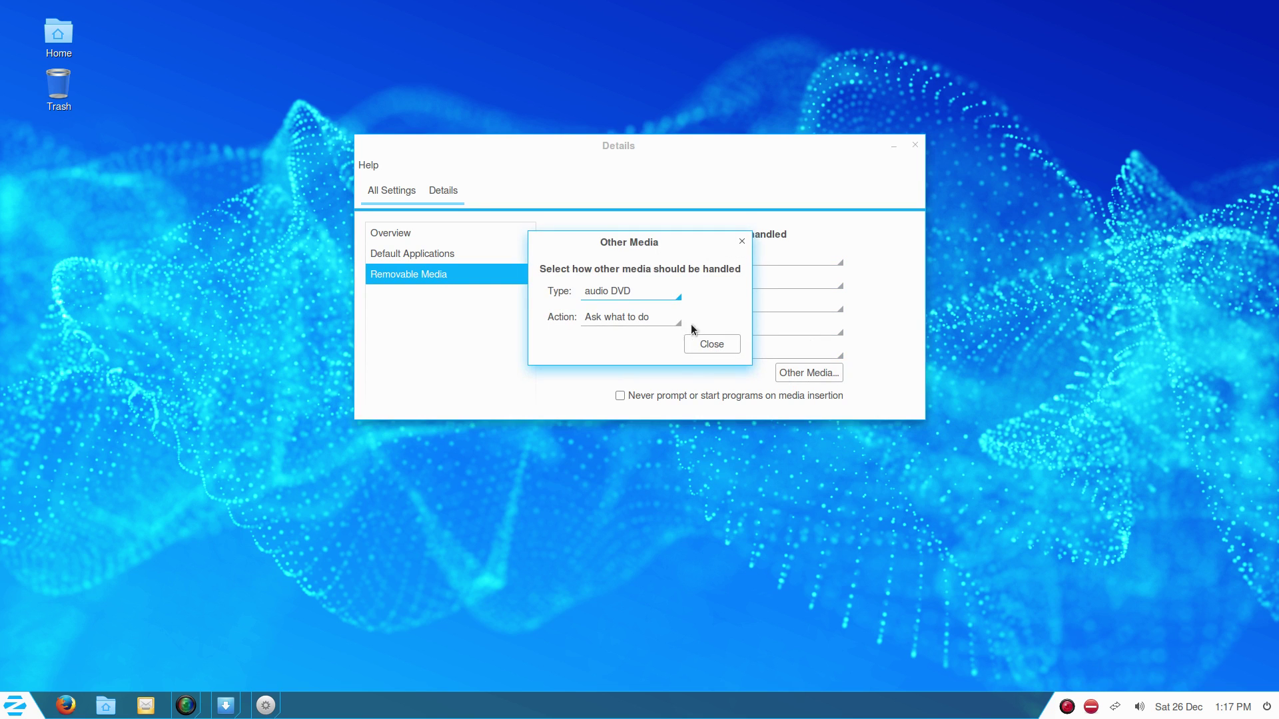
left_click(646, 293)
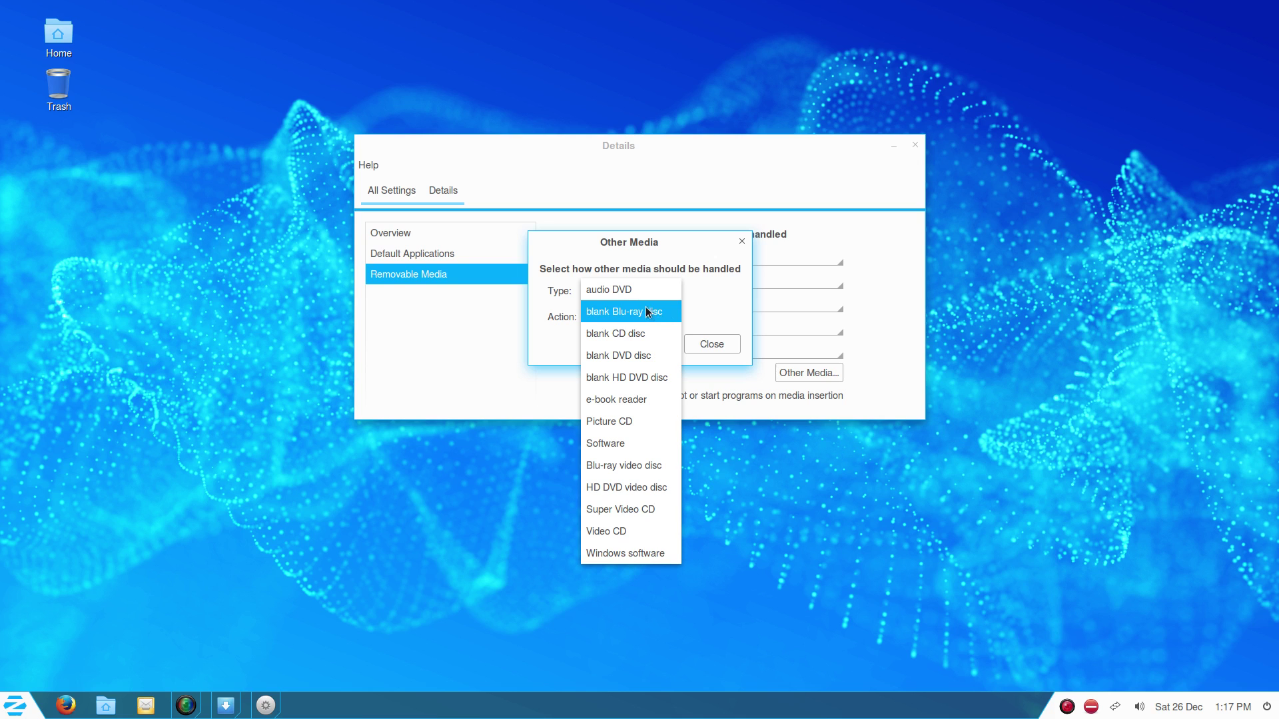
left_click(662, 461)
left_click(644, 320)
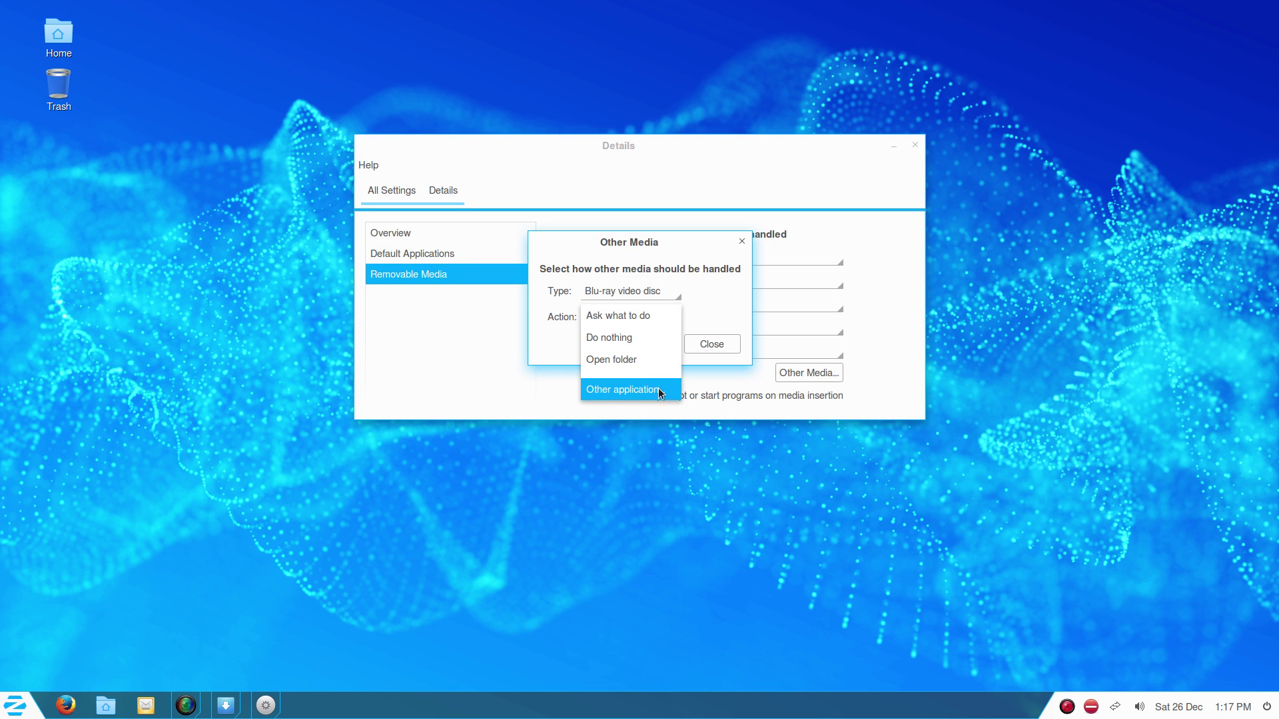
left_click(614, 389)
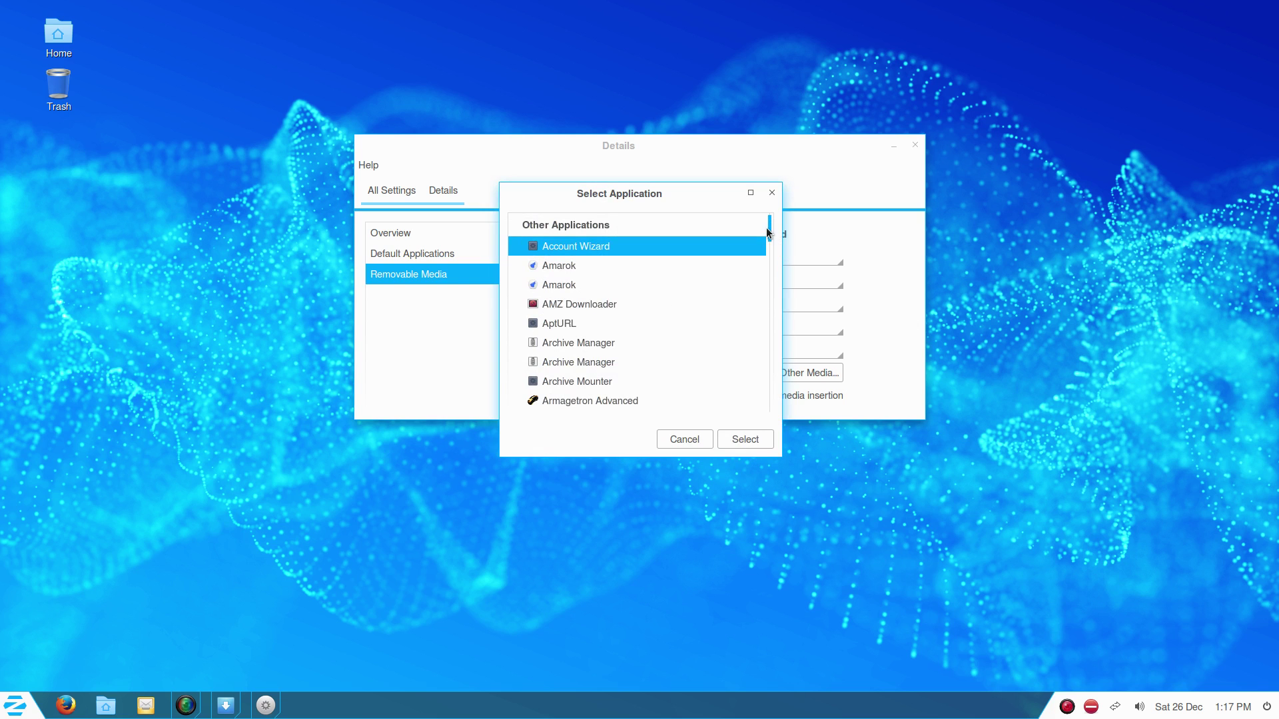
left_click_drag(768, 228, 762, 401)
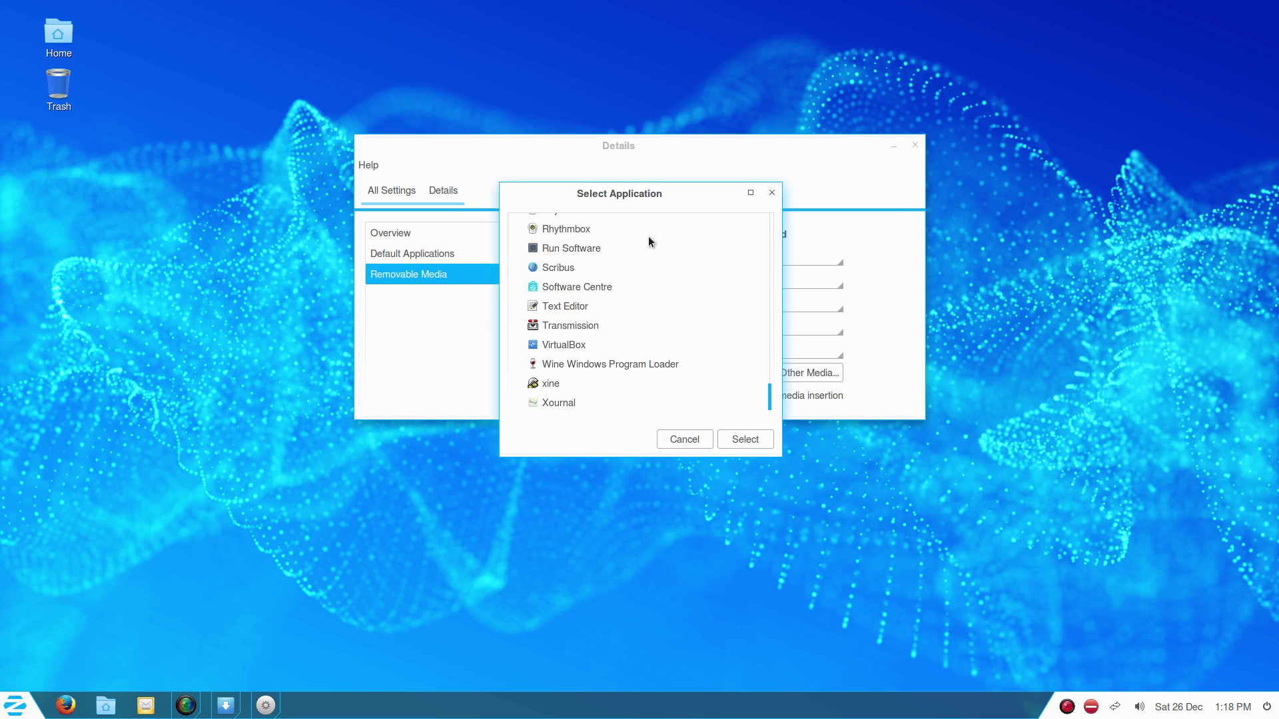
left_click(701, 442)
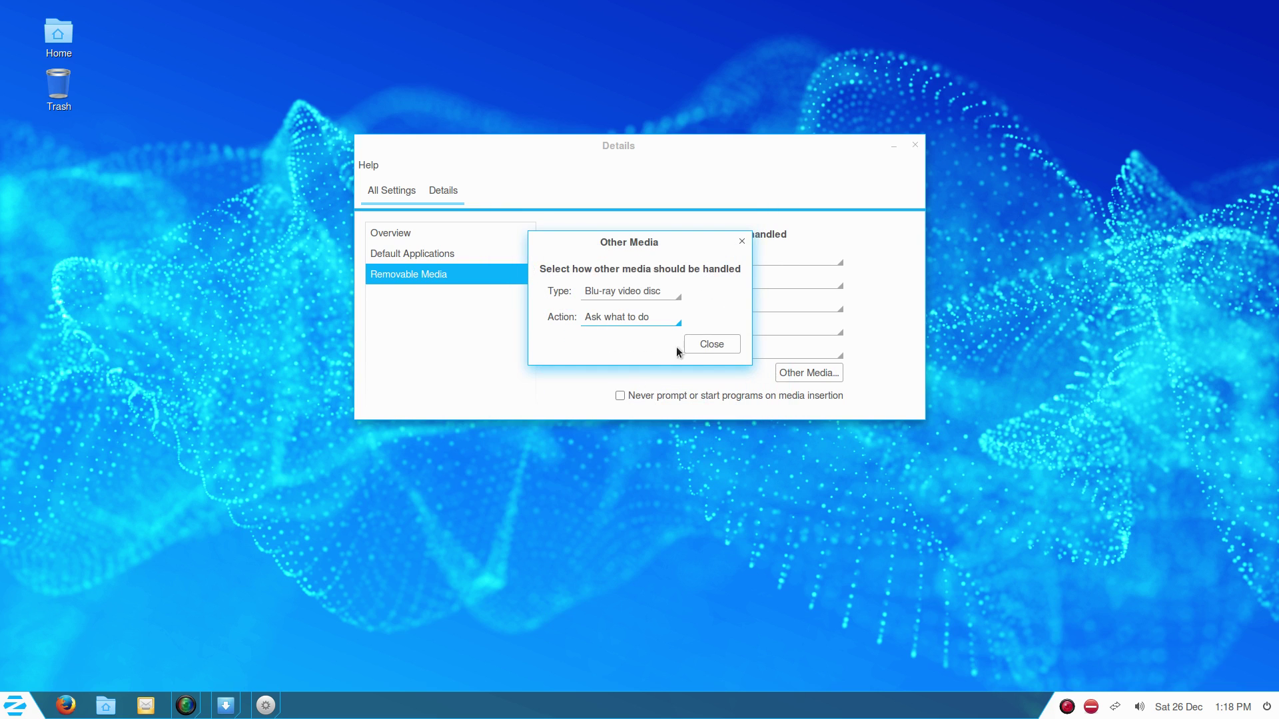
left_click(707, 346)
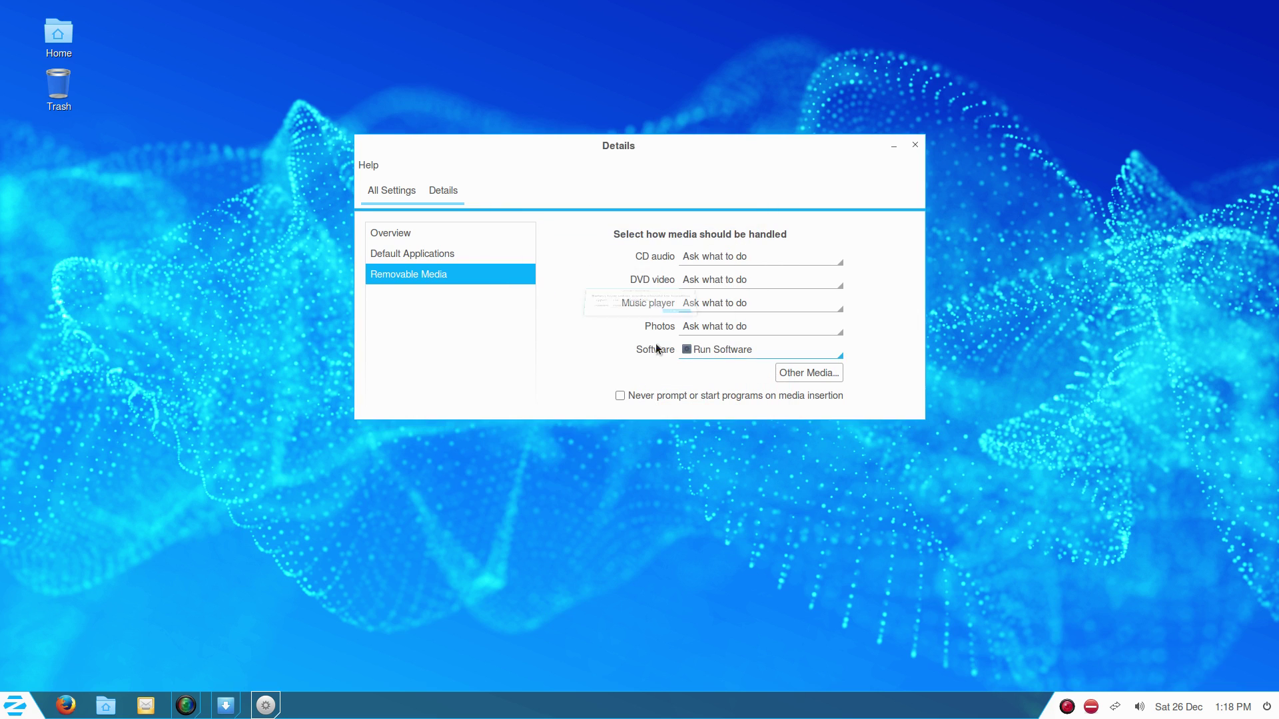
left_click(401, 234)
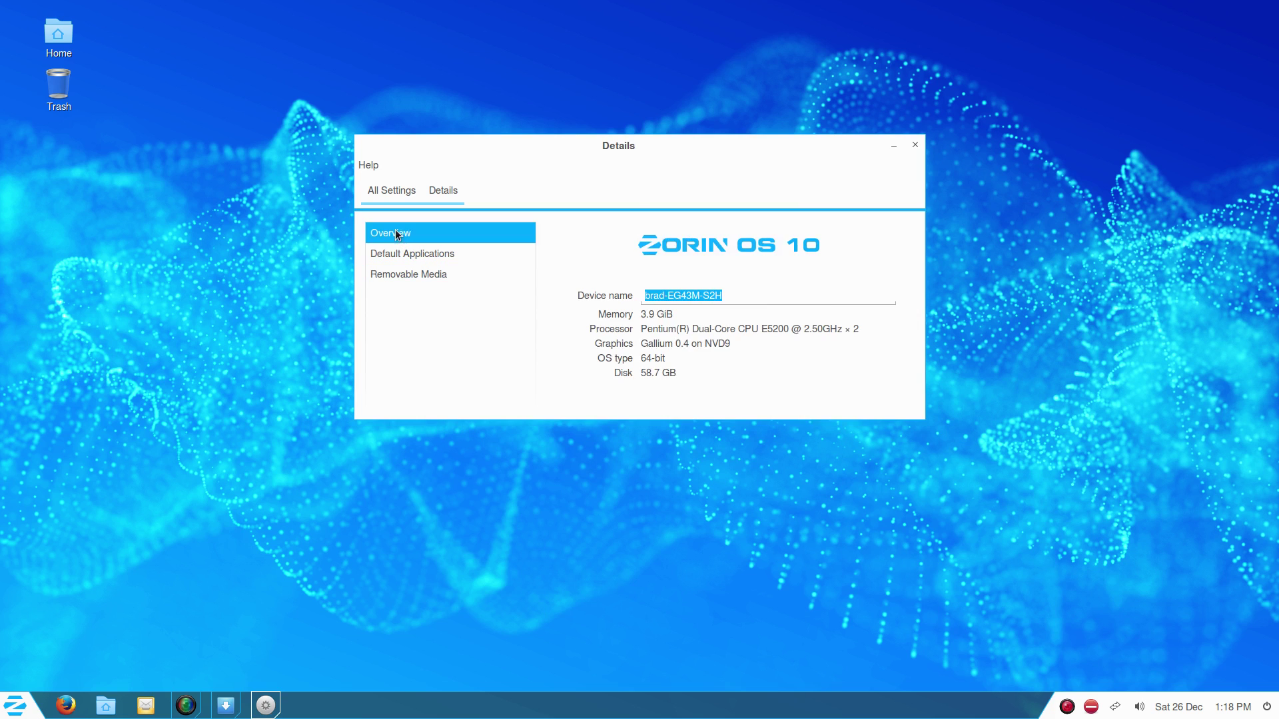
left_click(915, 146)
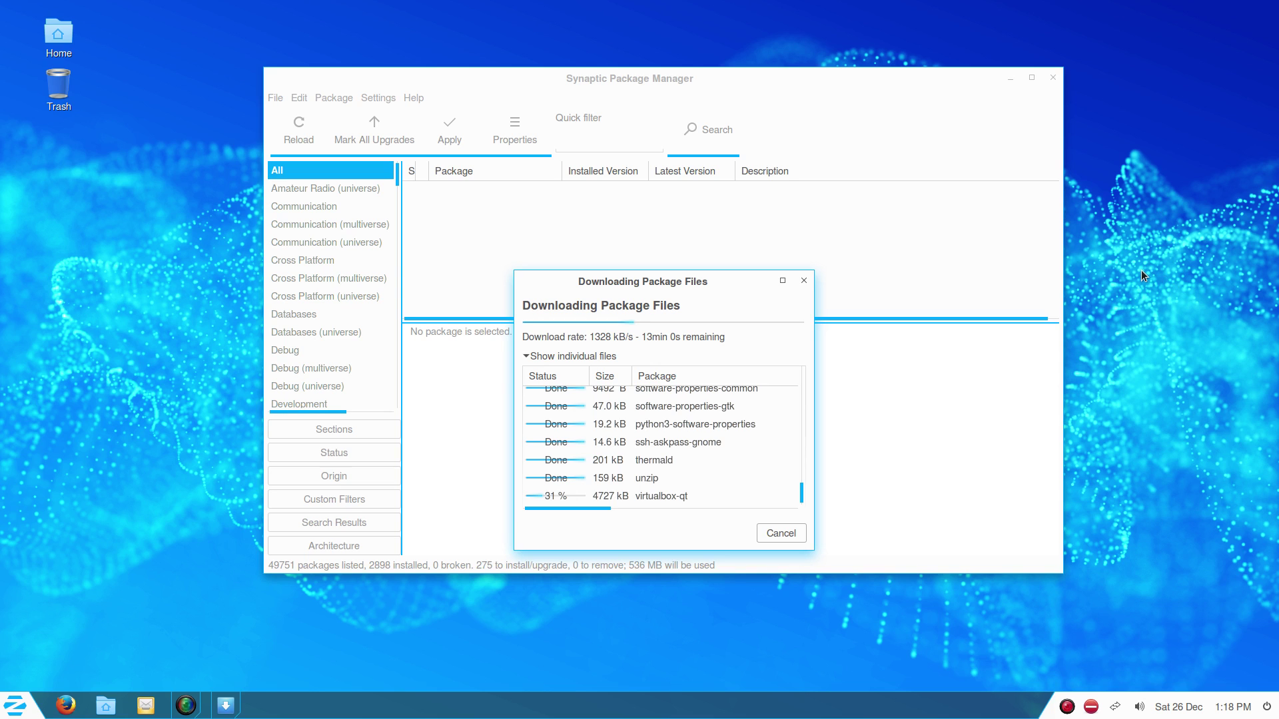
Open System Monitor, enlarge its window, and examine the CPU, memory and network history during the package download
left_click(19, 712)
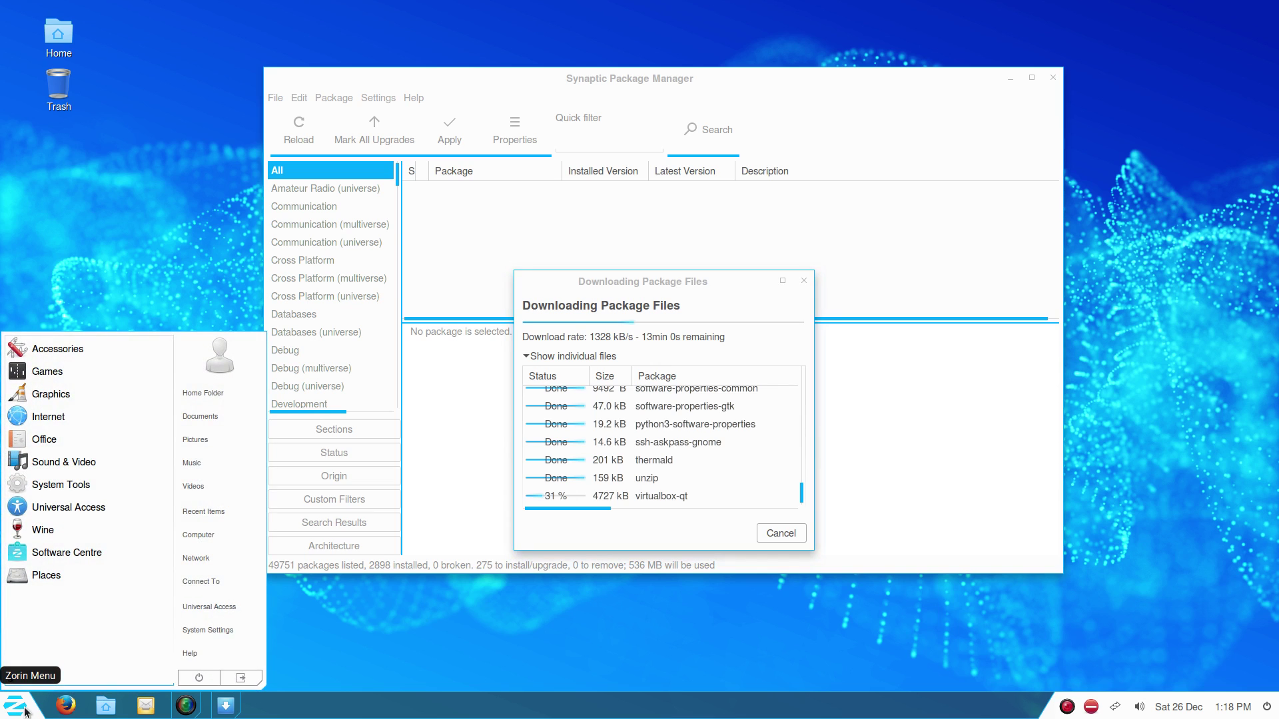
type("sys")
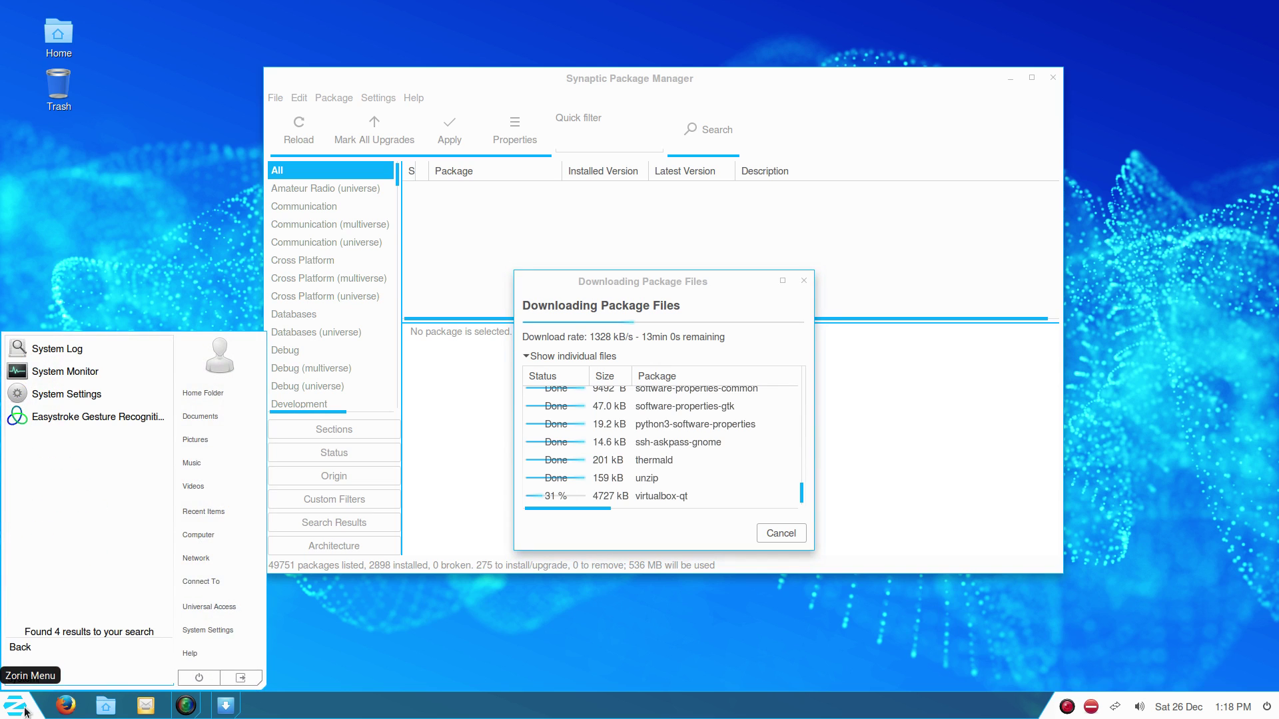
type("tem")
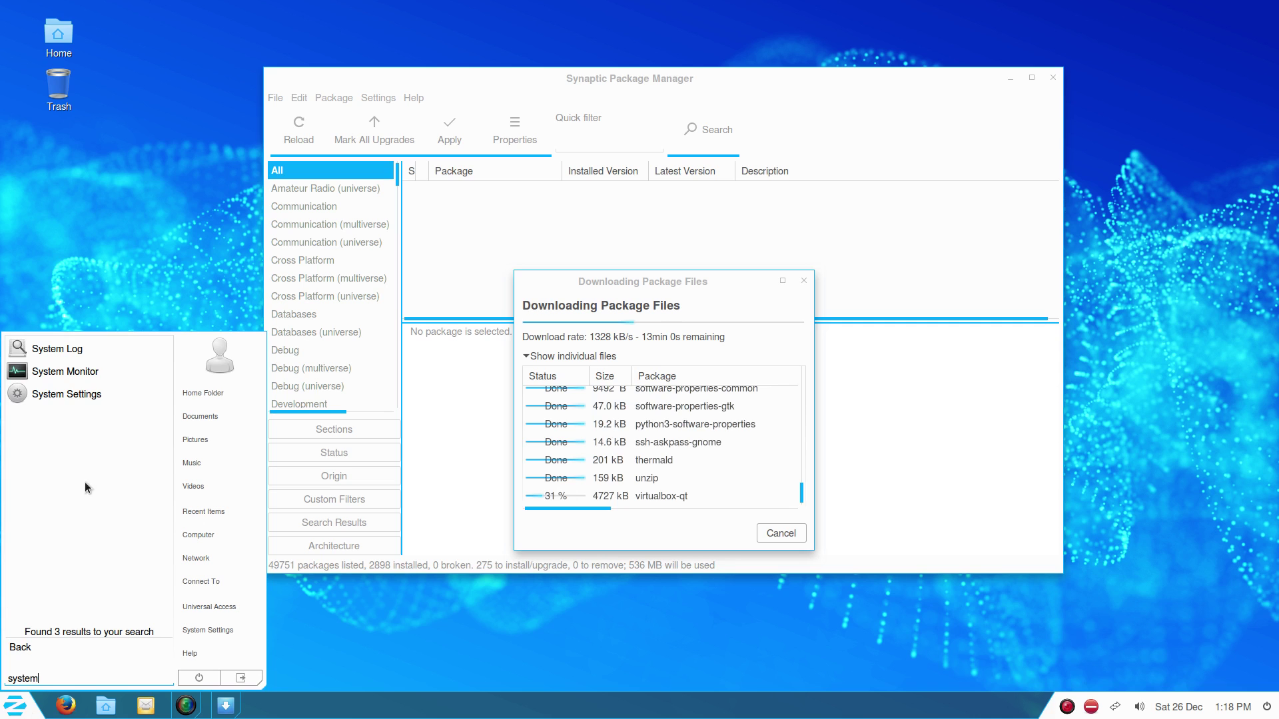
left_click(159, 371)
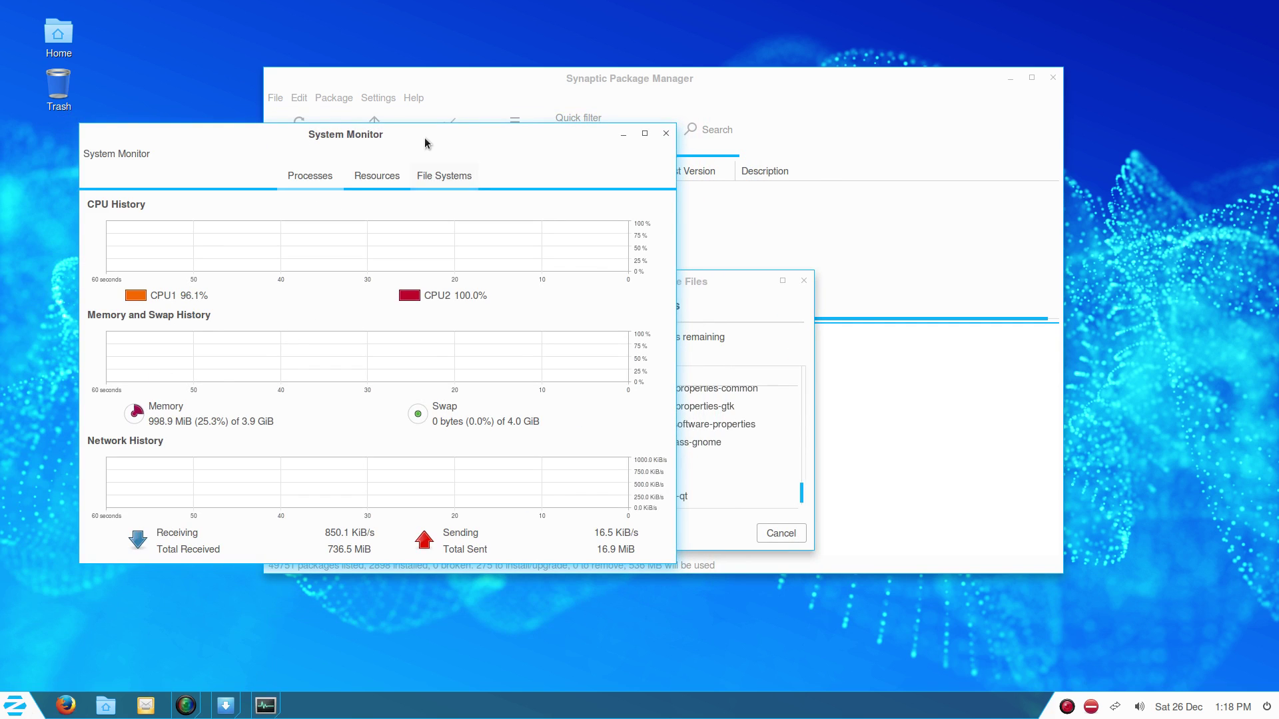
left_click_drag(425, 126, 413, 76)
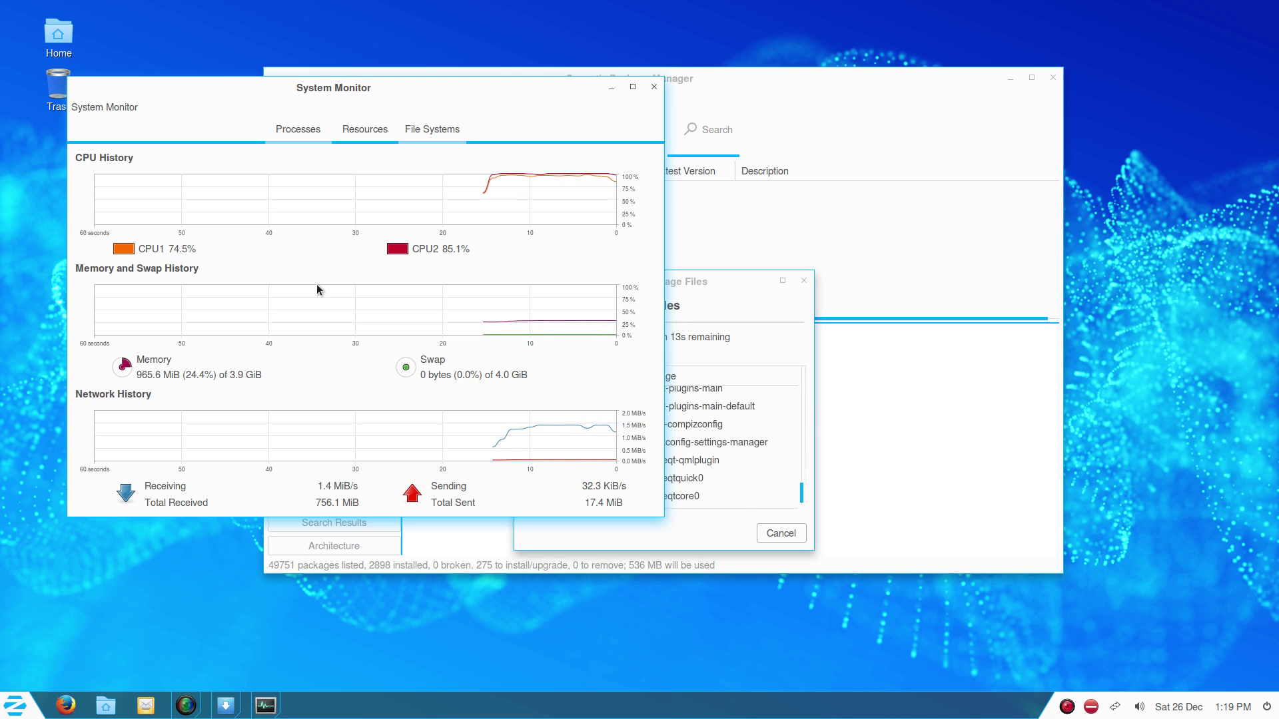
left_click_drag(656, 512, 694, 573)
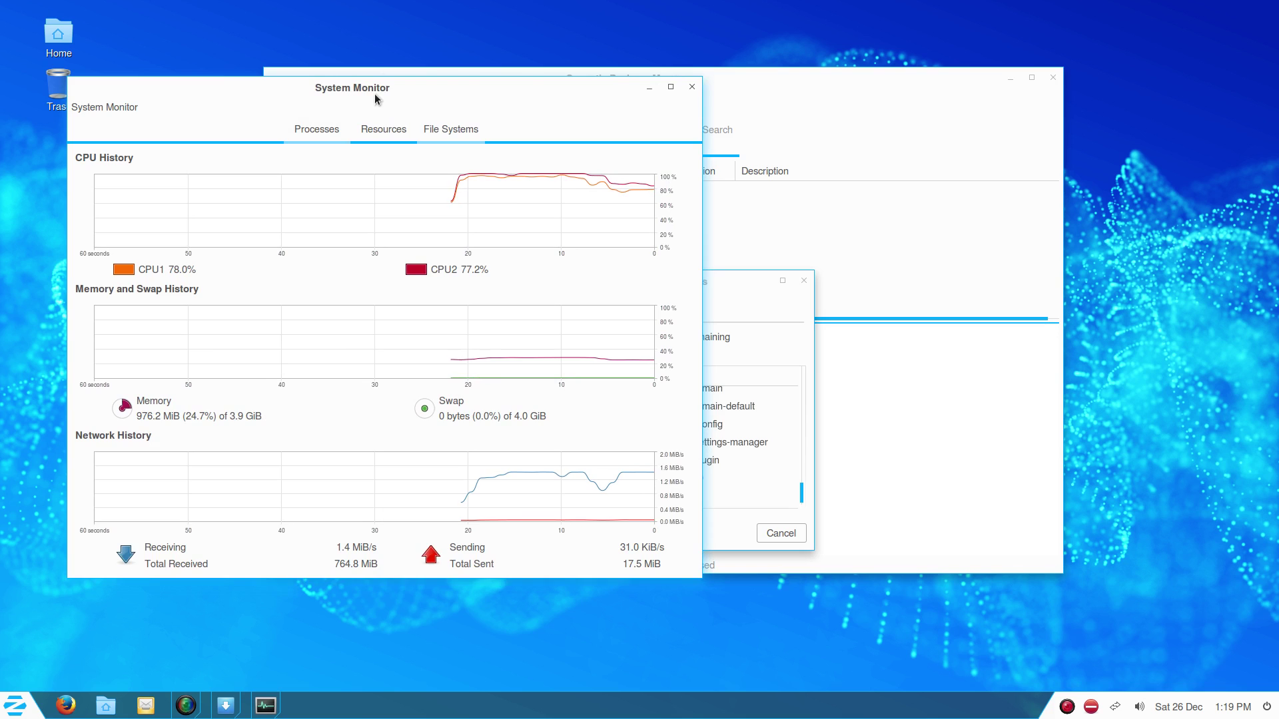
left_click_drag(373, 95, 371, 50)
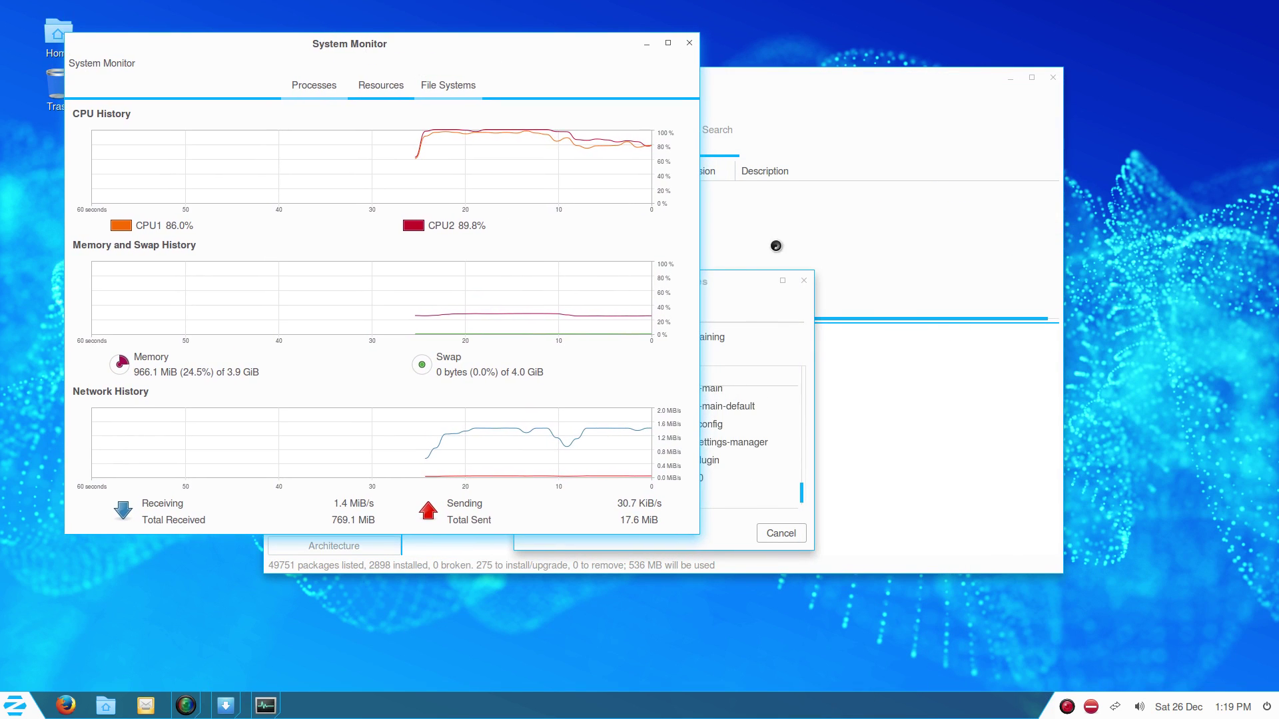
Bring the Downloading Package Files dialog forward, move it aside, and close System Monitor
left_click(743, 280)
left_click_drag(696, 294, 912, 260)
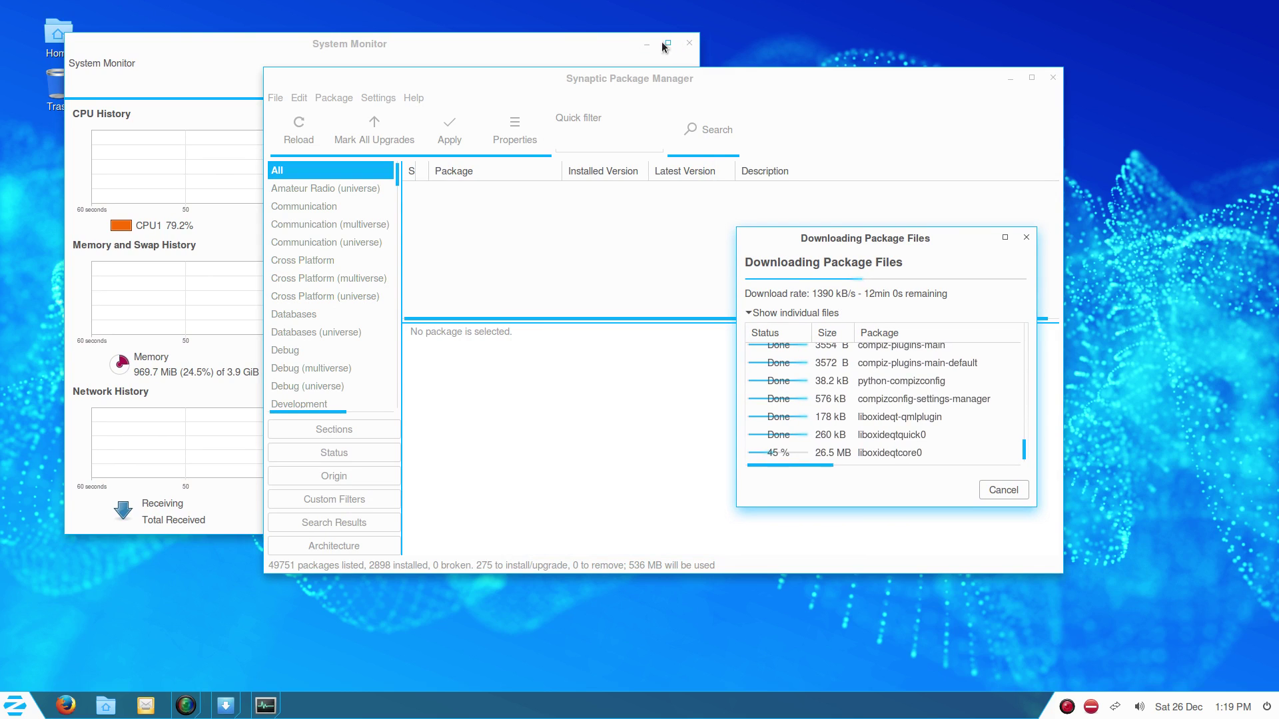
left_click(619, 42)
left_click(690, 43)
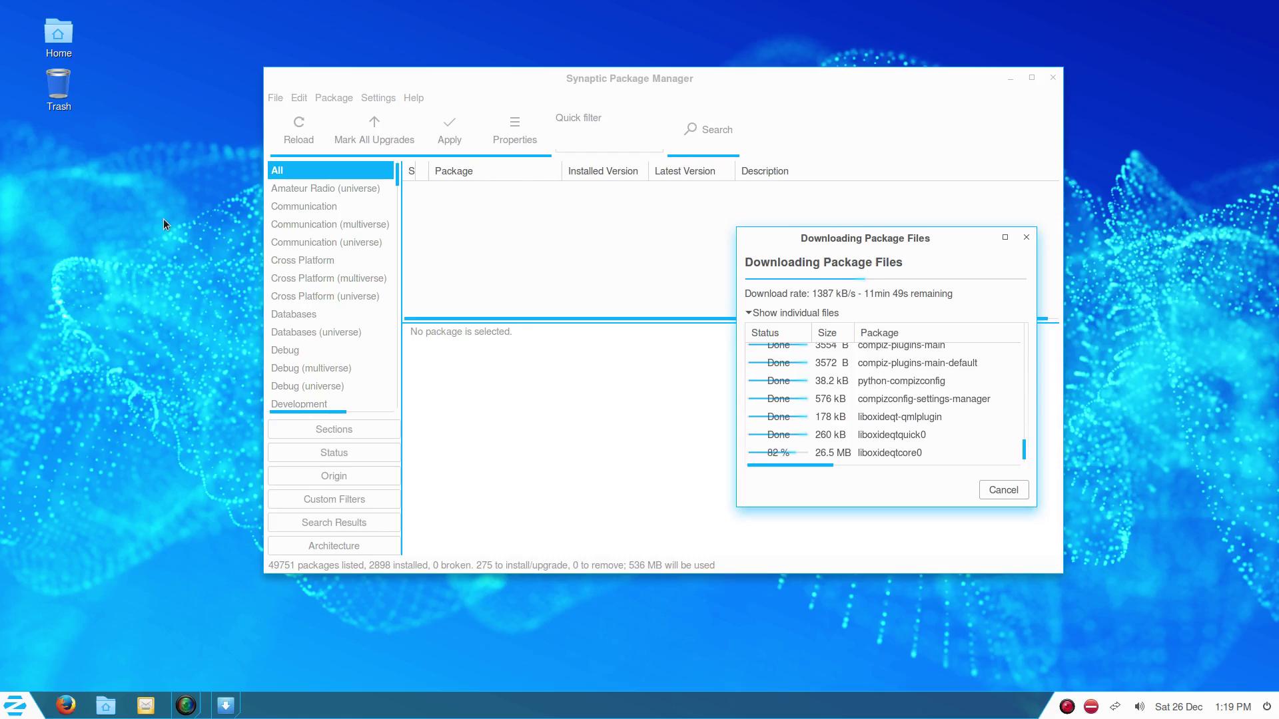
left_click_drag(162, 218, 280, 240)
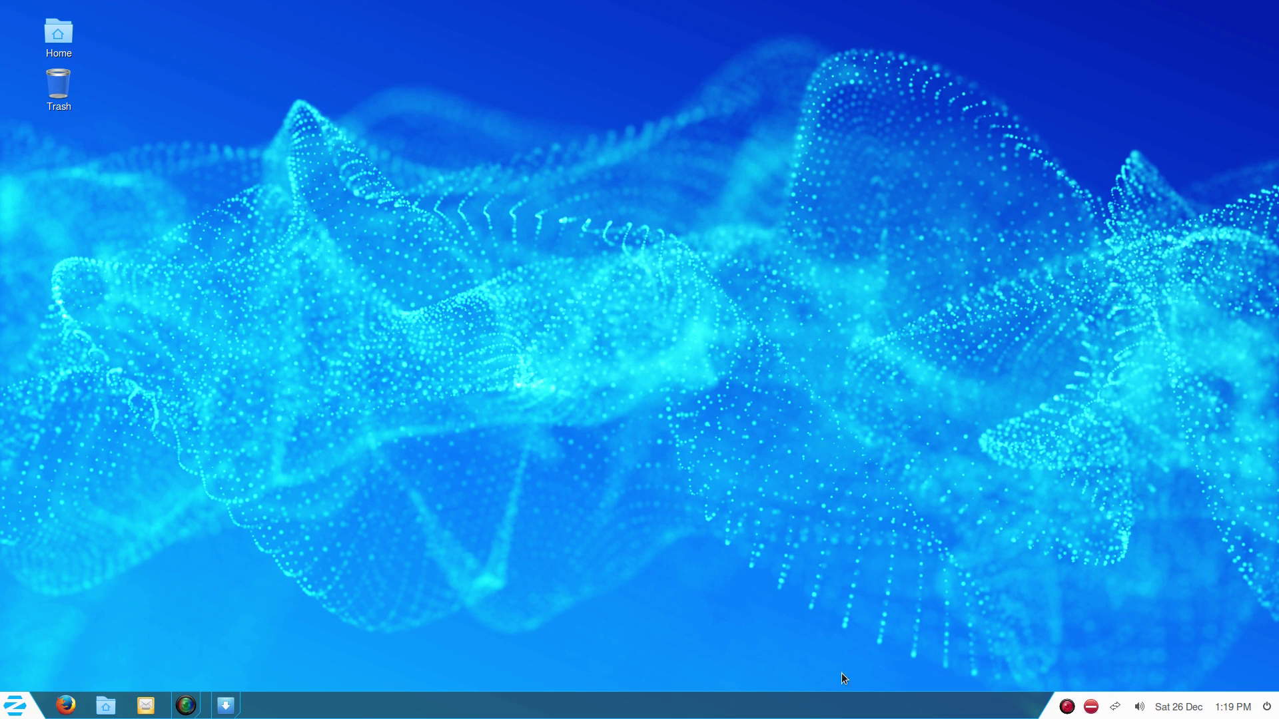
In the desktop panel's preferences, set the orientation to Top and the behaviour to Intellihide
right_click(886, 709)
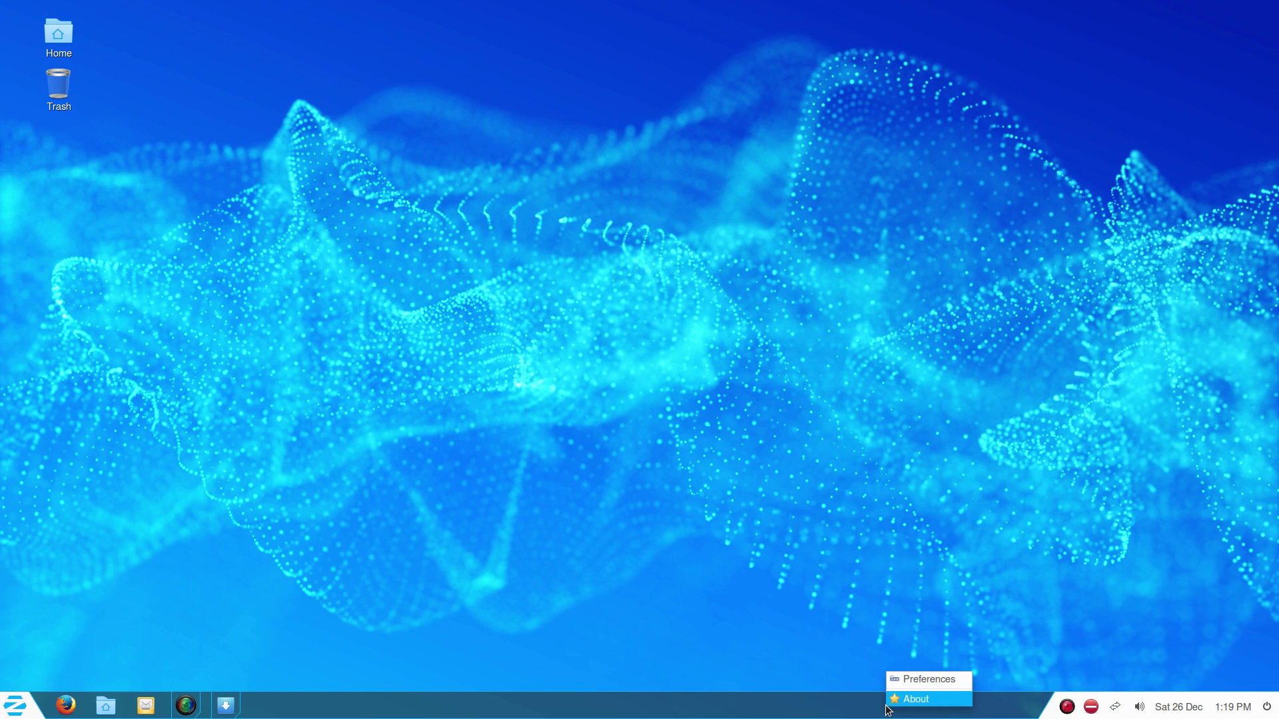
left_click(934, 678)
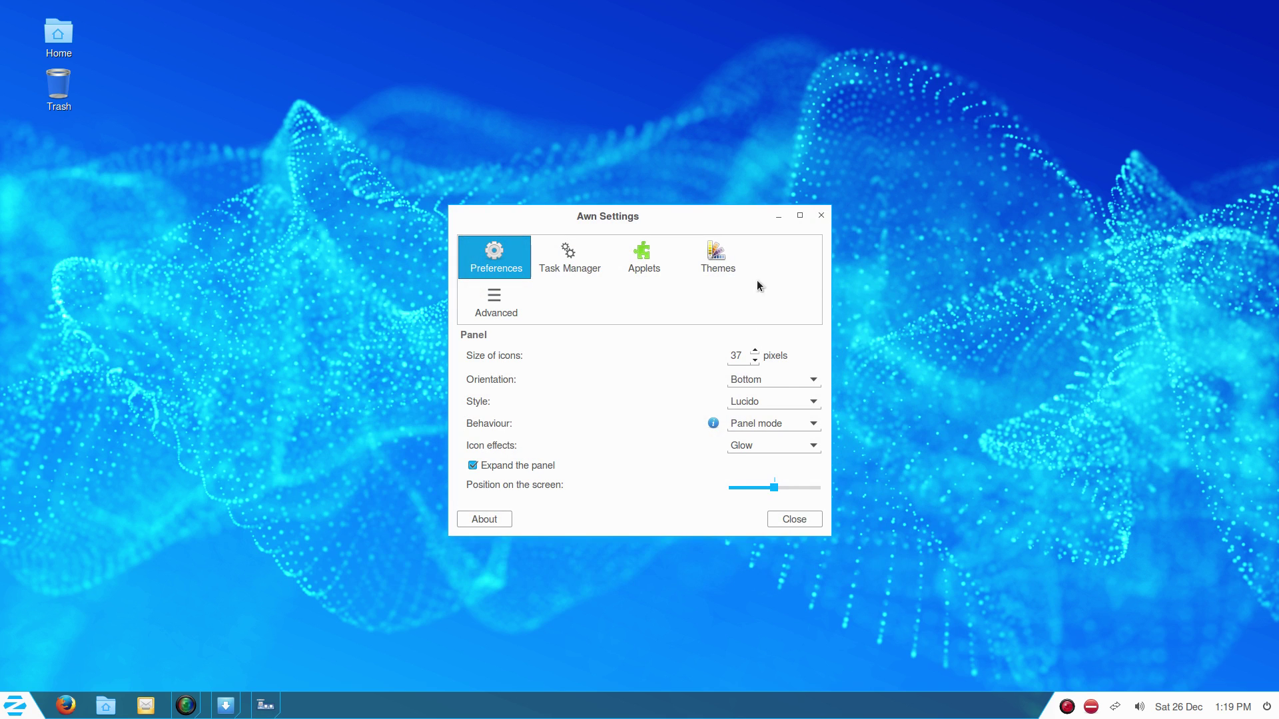
left_click(781, 379)
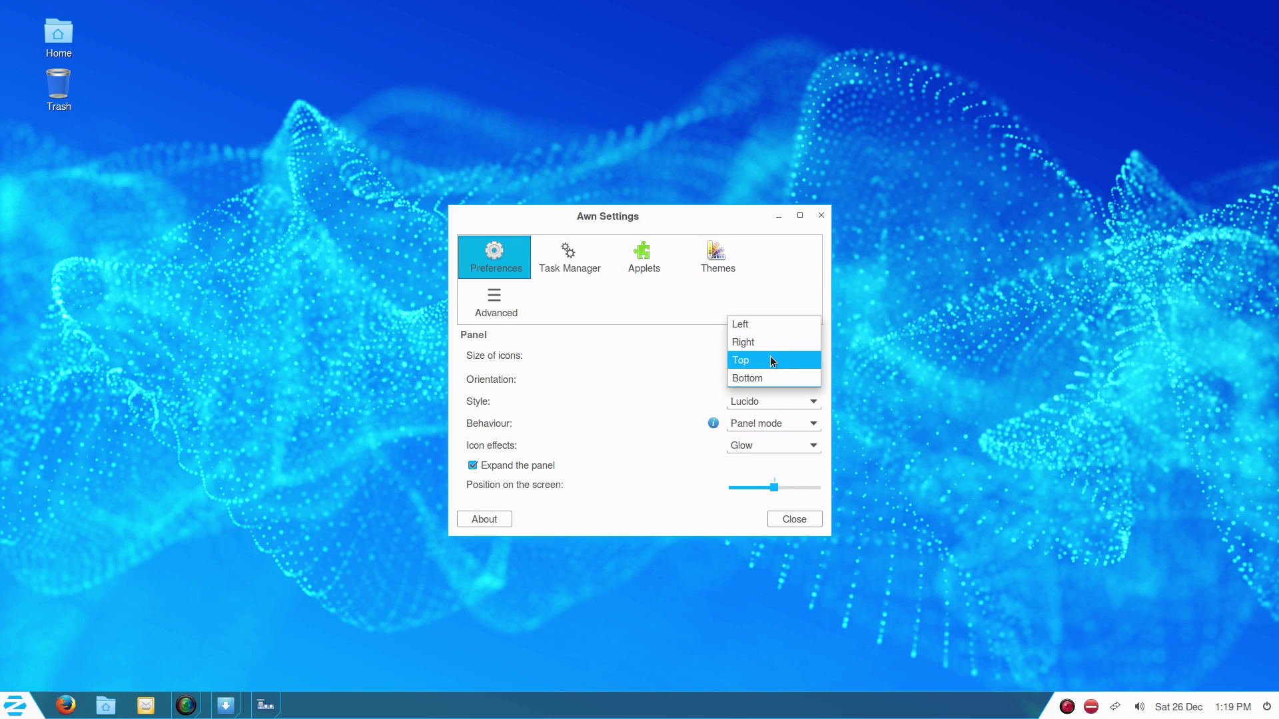
left_click(770, 360)
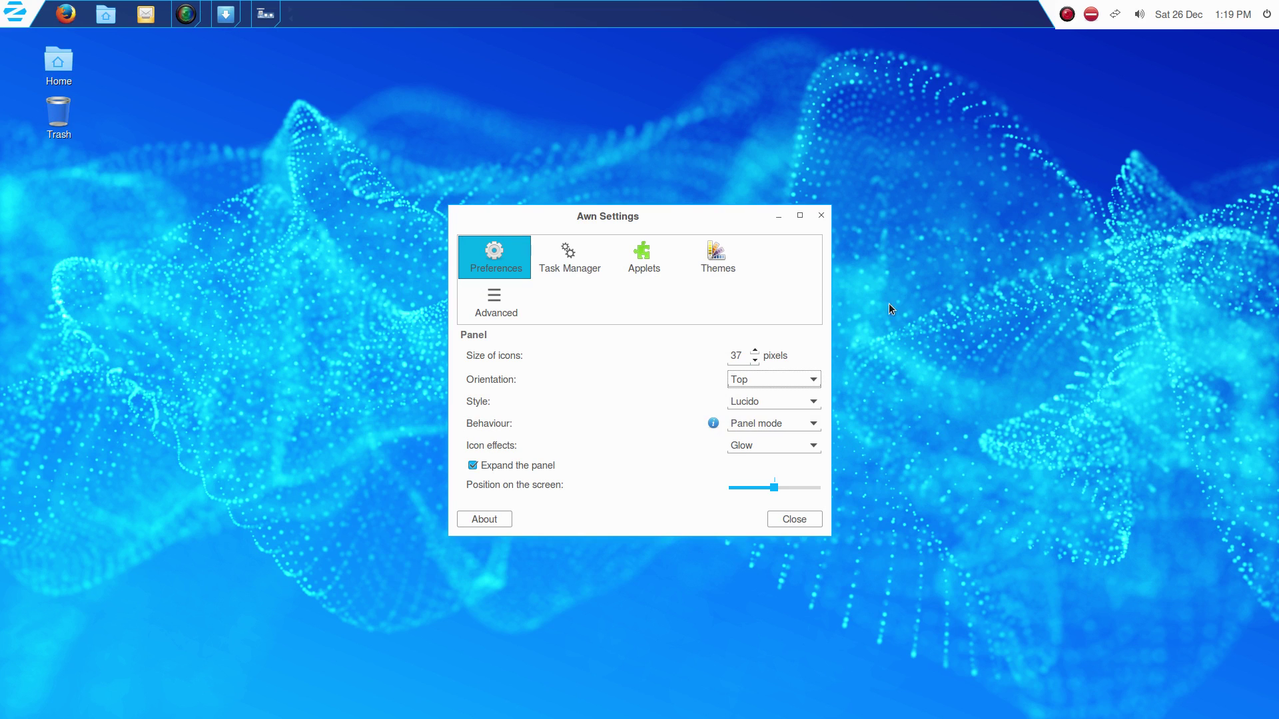
left_click(756, 426)
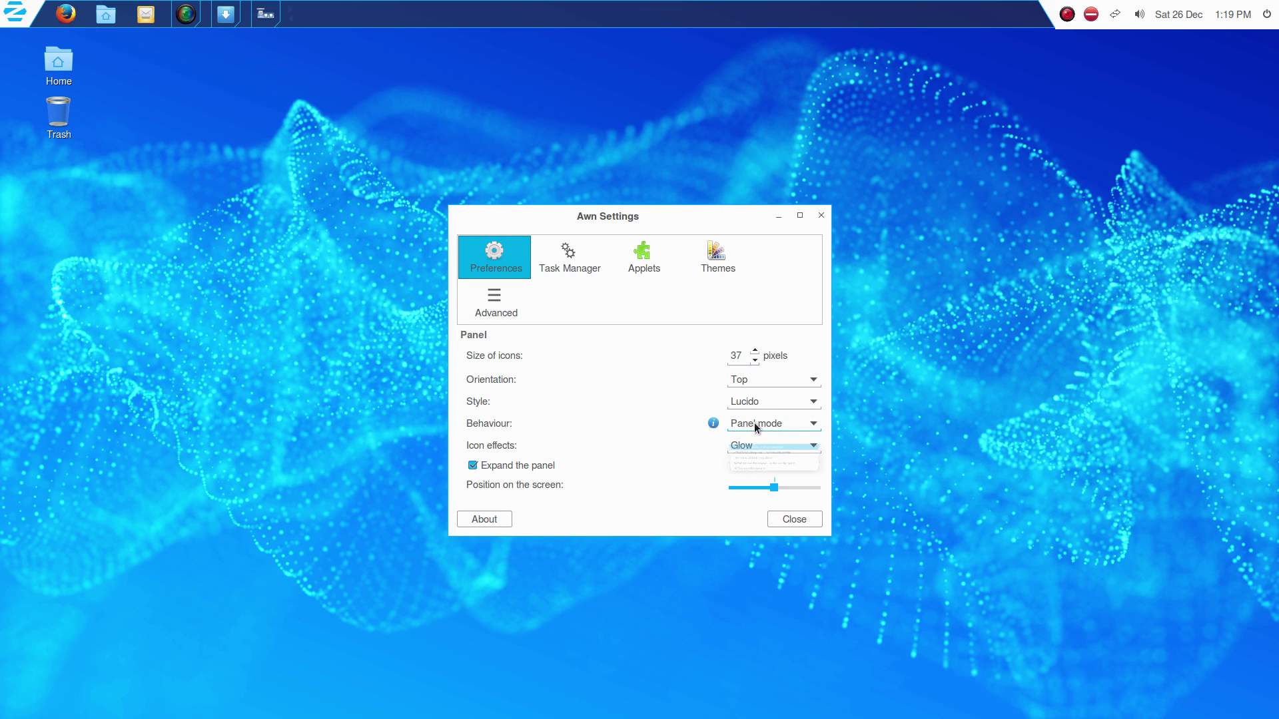
left_click(756, 426)
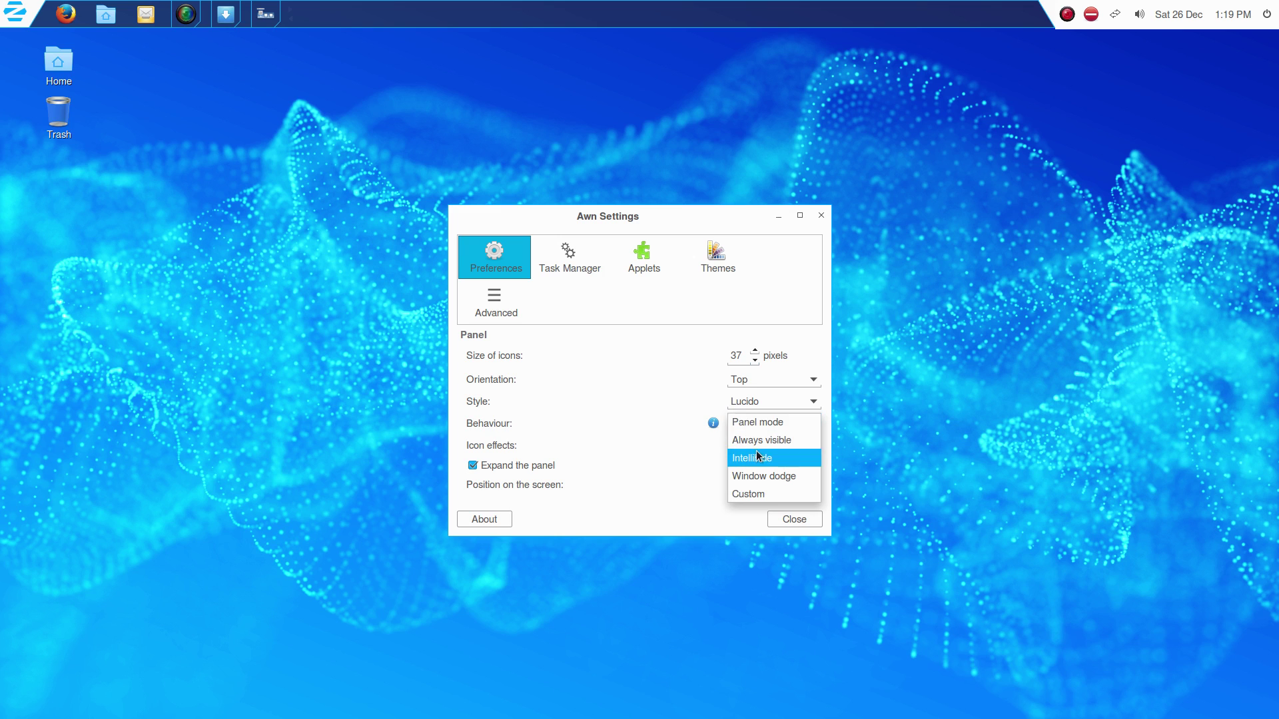
left_click(757, 451)
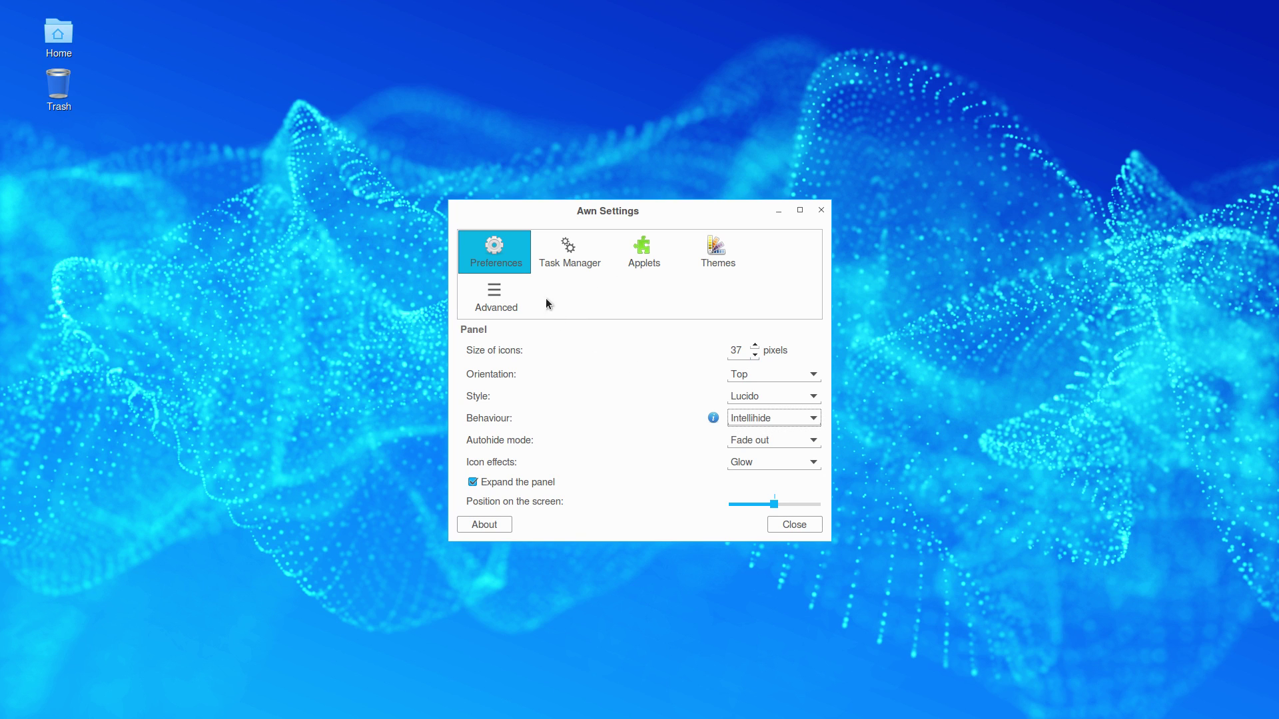
Enlarge the Awn Settings window and look through the list of applets available for the panel
left_click(651, 259)
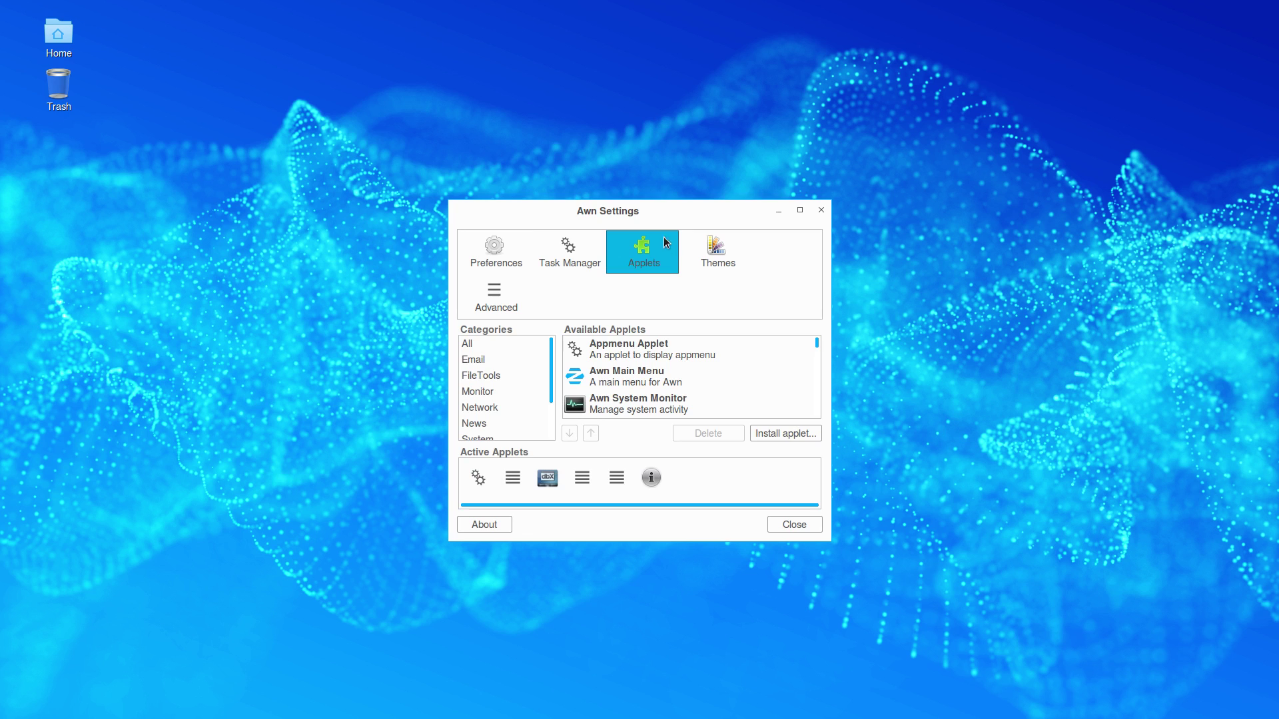
left_click_drag(647, 211, 531, 120)
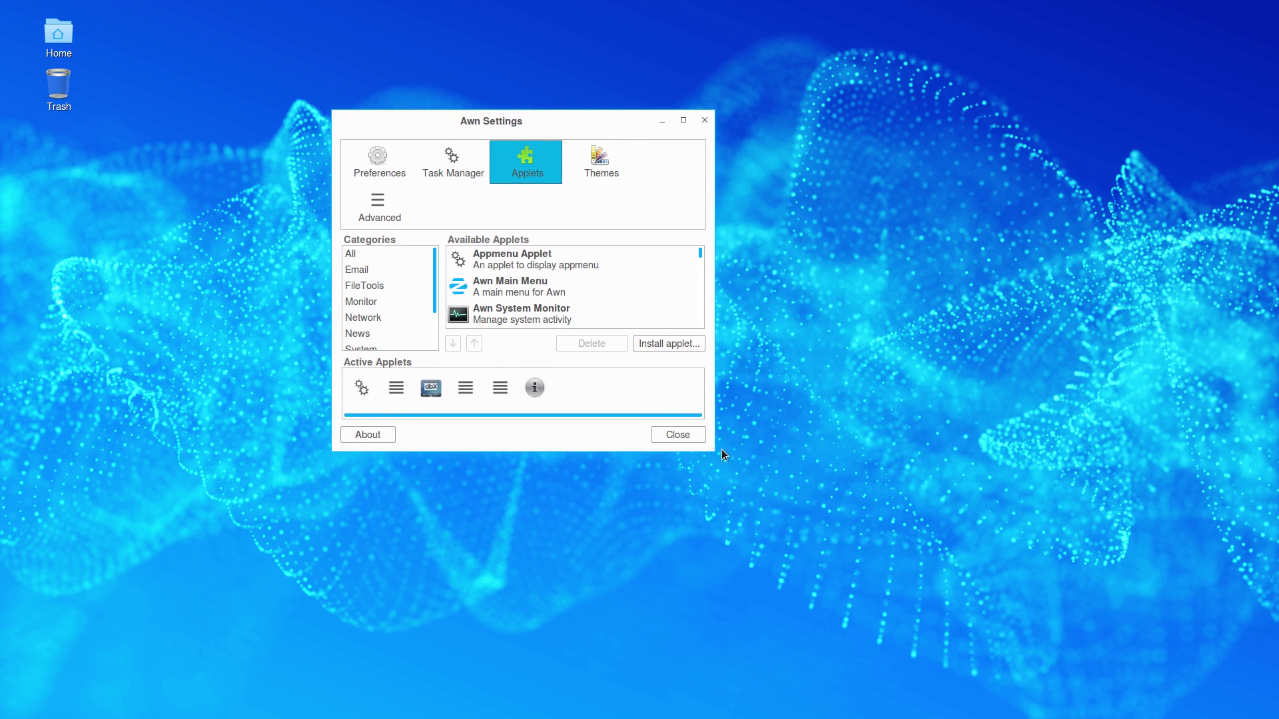
left_click_drag(710, 444, 902, 539)
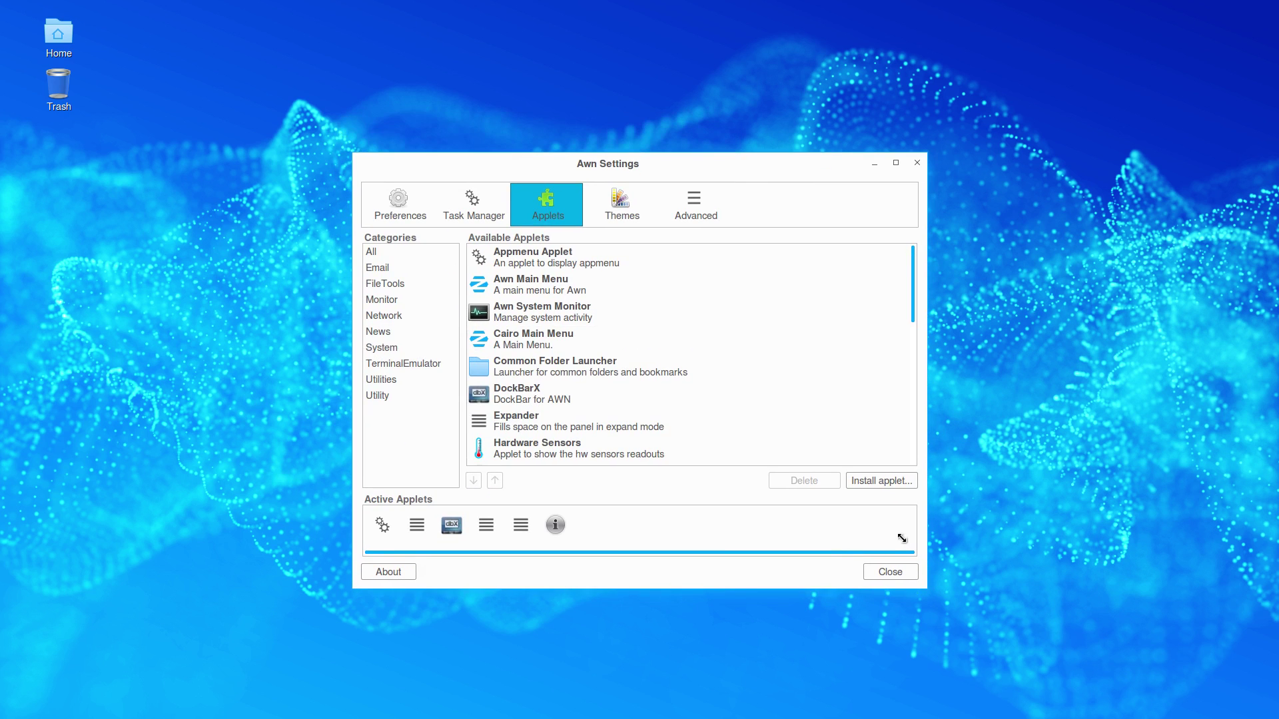
scroll(718, 341, "down", 5)
scroll(723, 339, "down", 1)
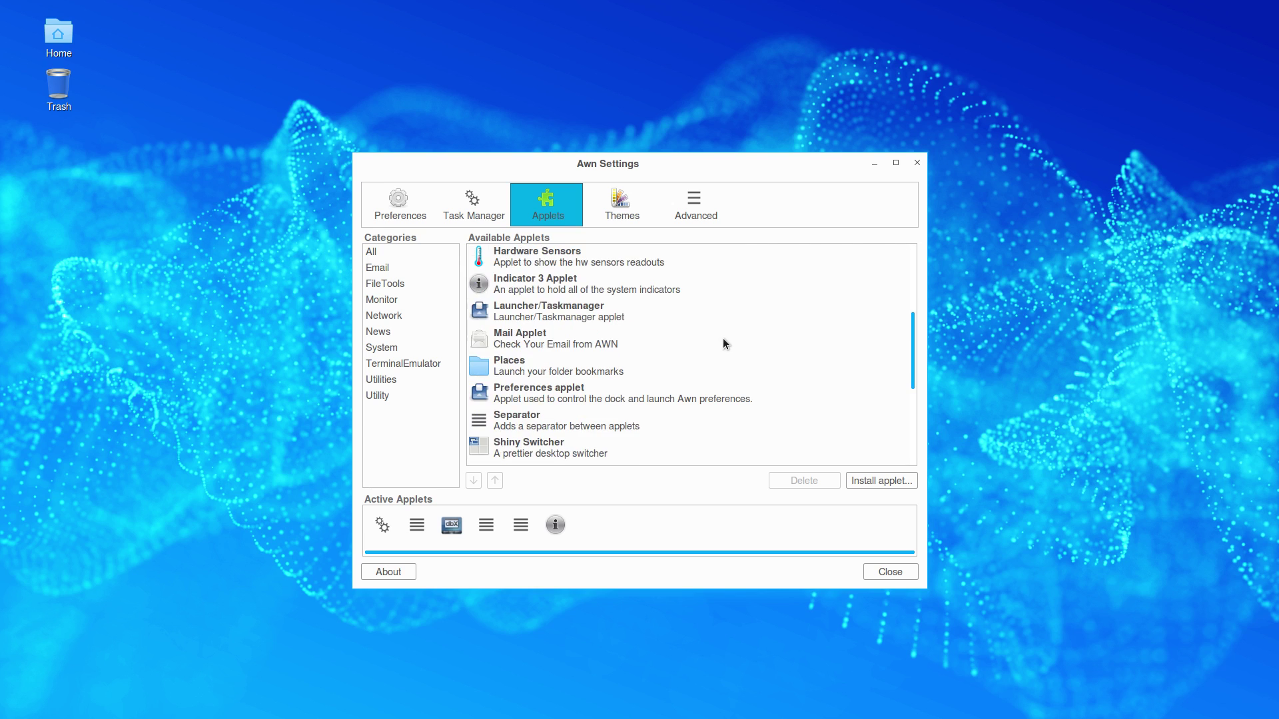
scroll(724, 342, "down", 5)
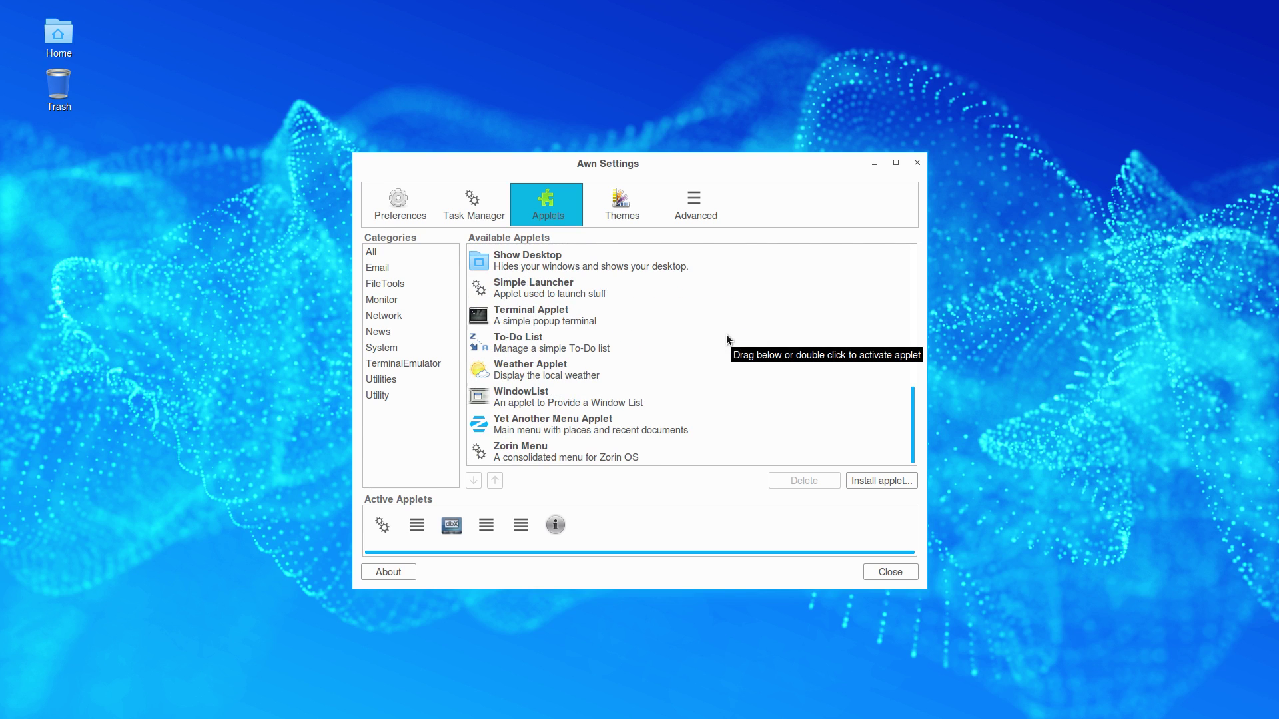
Add the Weather Applet to the active applets and place it directly before the Indicator 3 Applet
left_click(529, 371)
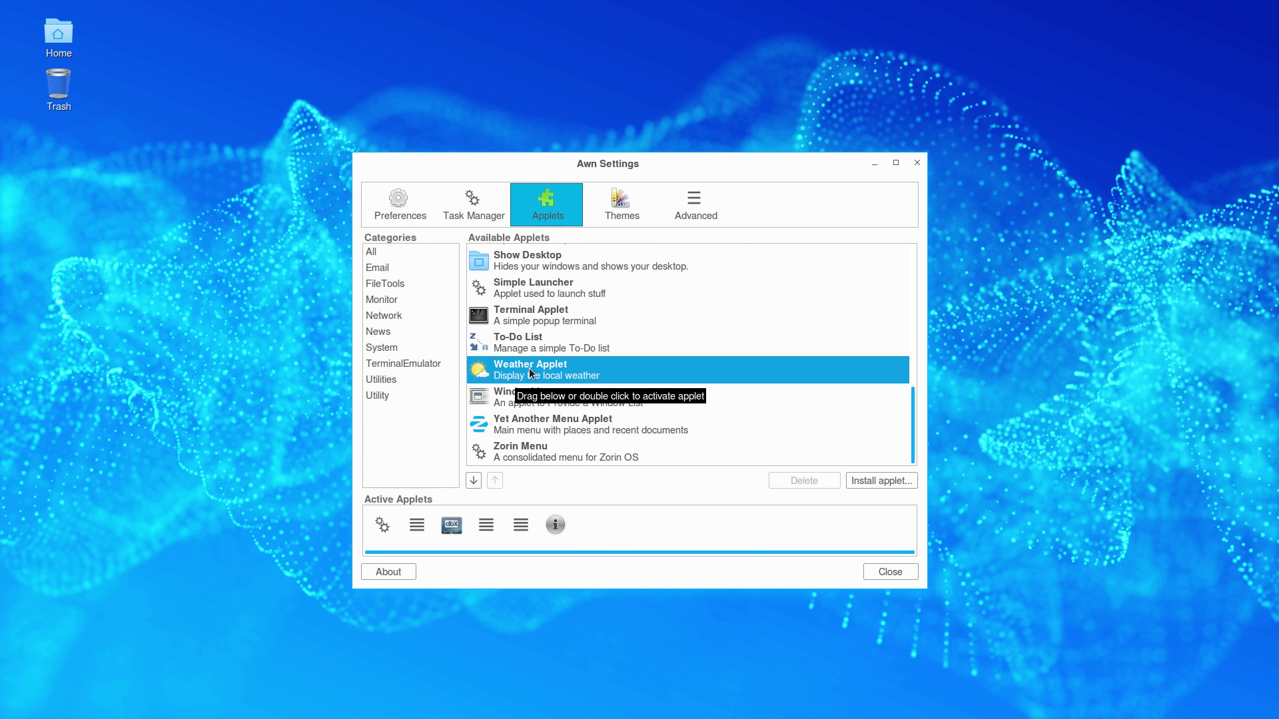
left_click_drag(531, 373, 513, 537)
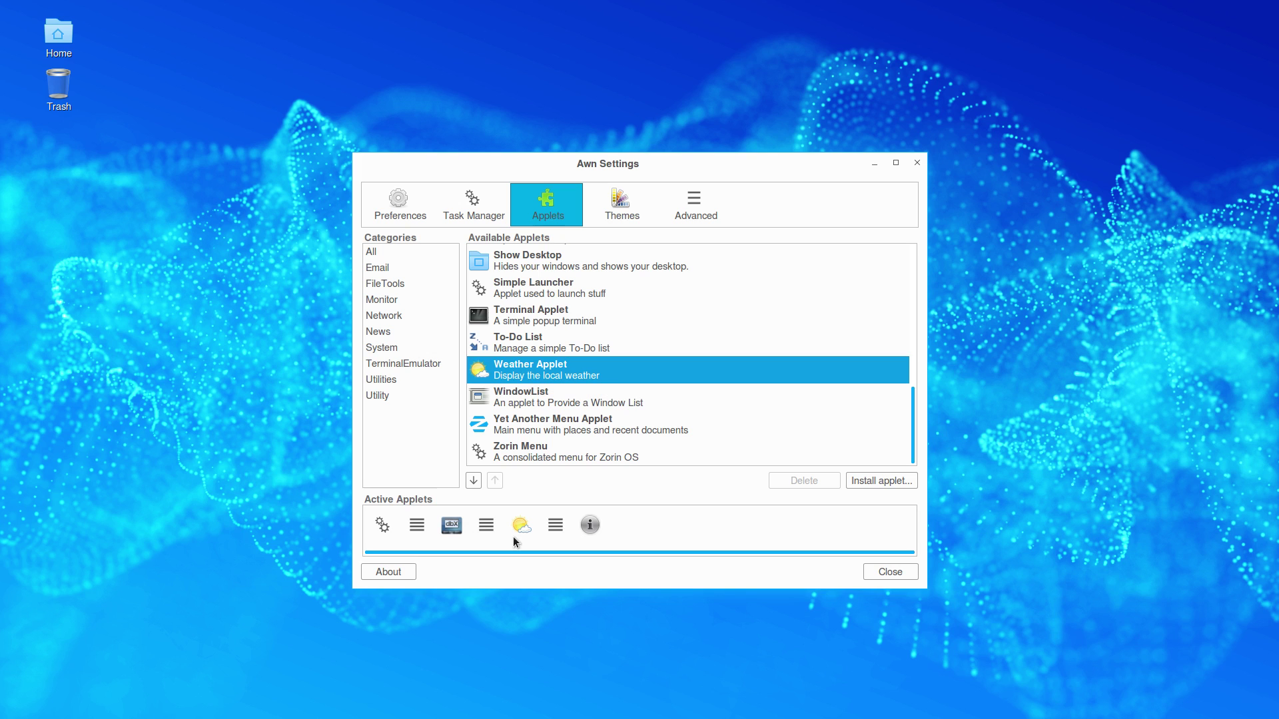
mouse_move(1066, 2)
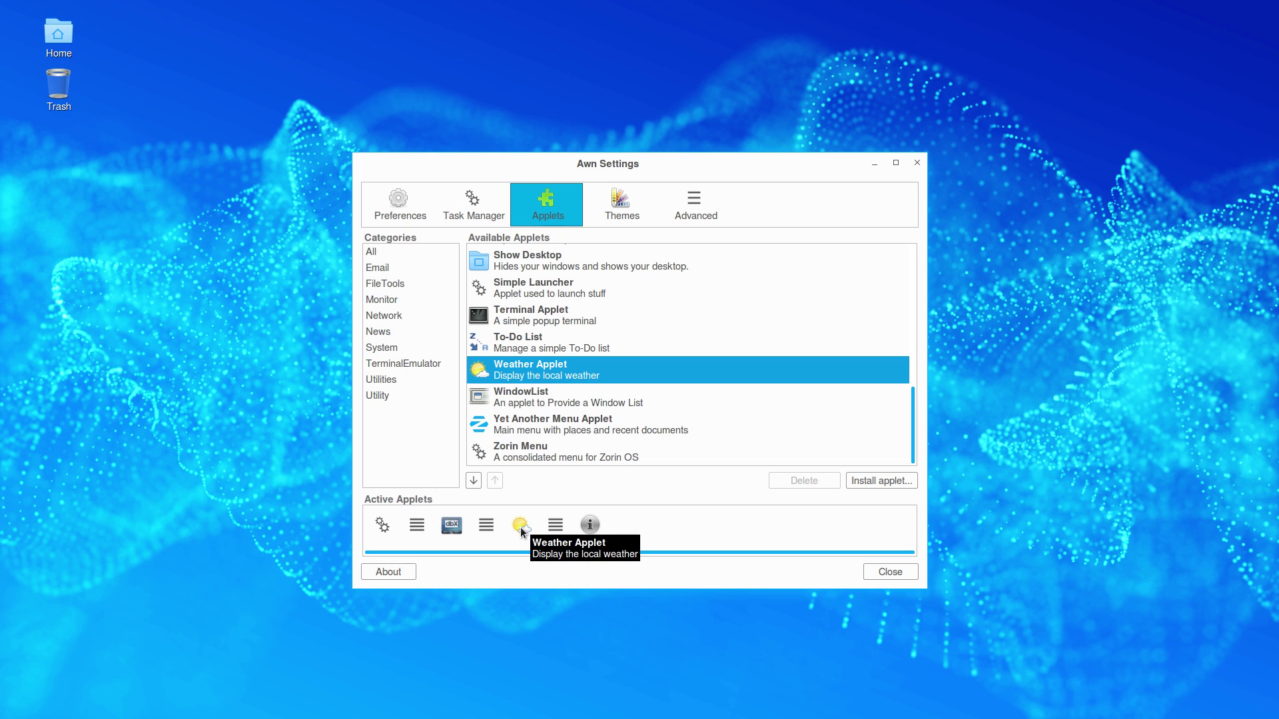
left_click_drag(521, 531, 472, 533)
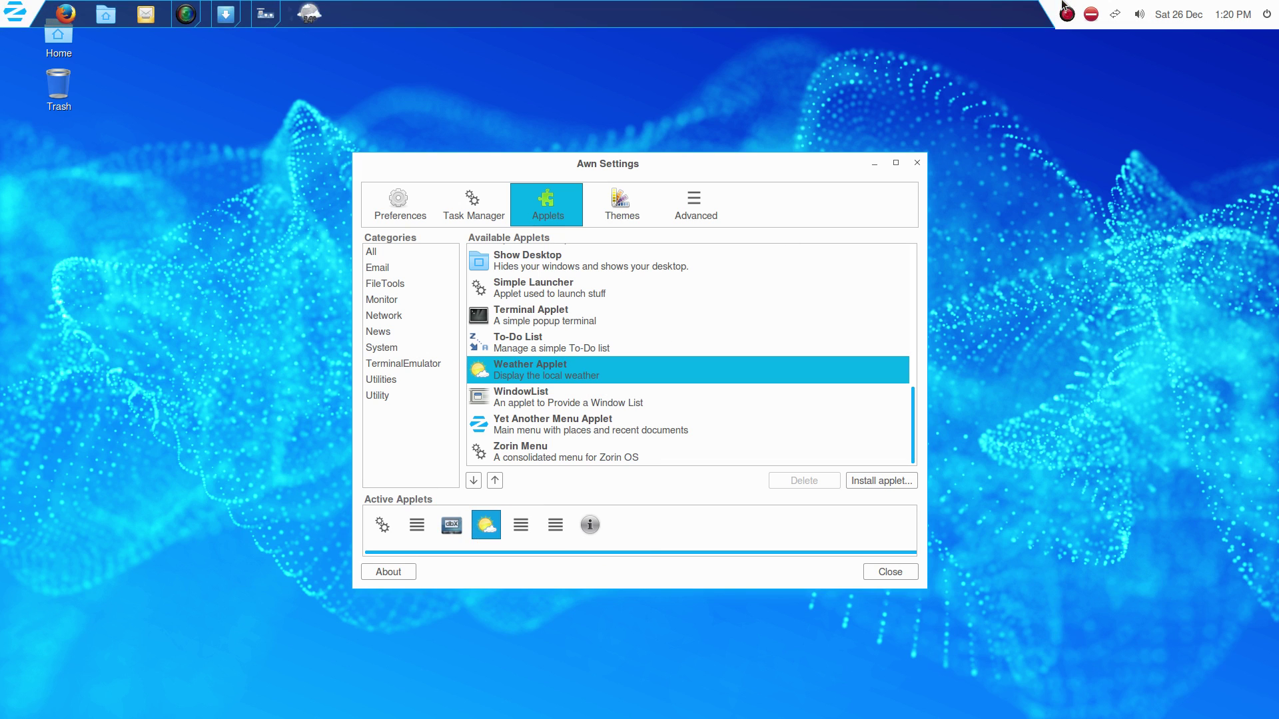
left_click_drag(492, 529, 572, 530)
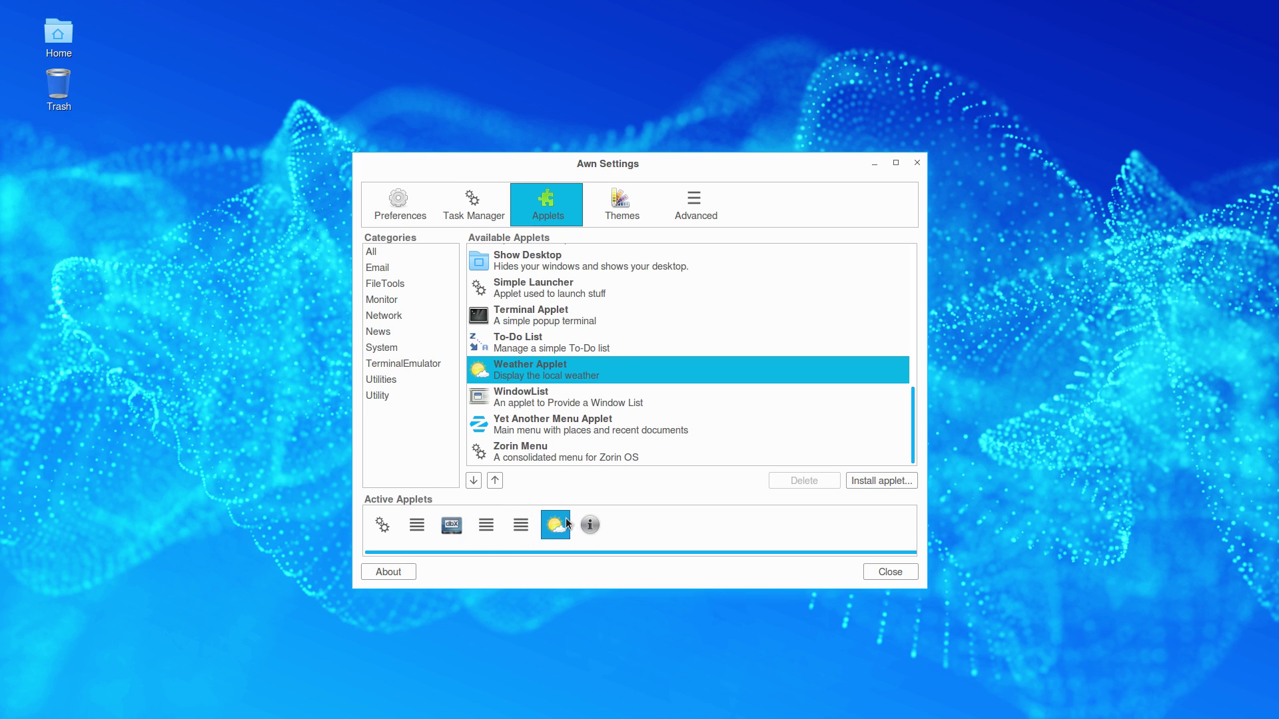
mouse_move(1121, 4)
mouse_move(1043, 19)
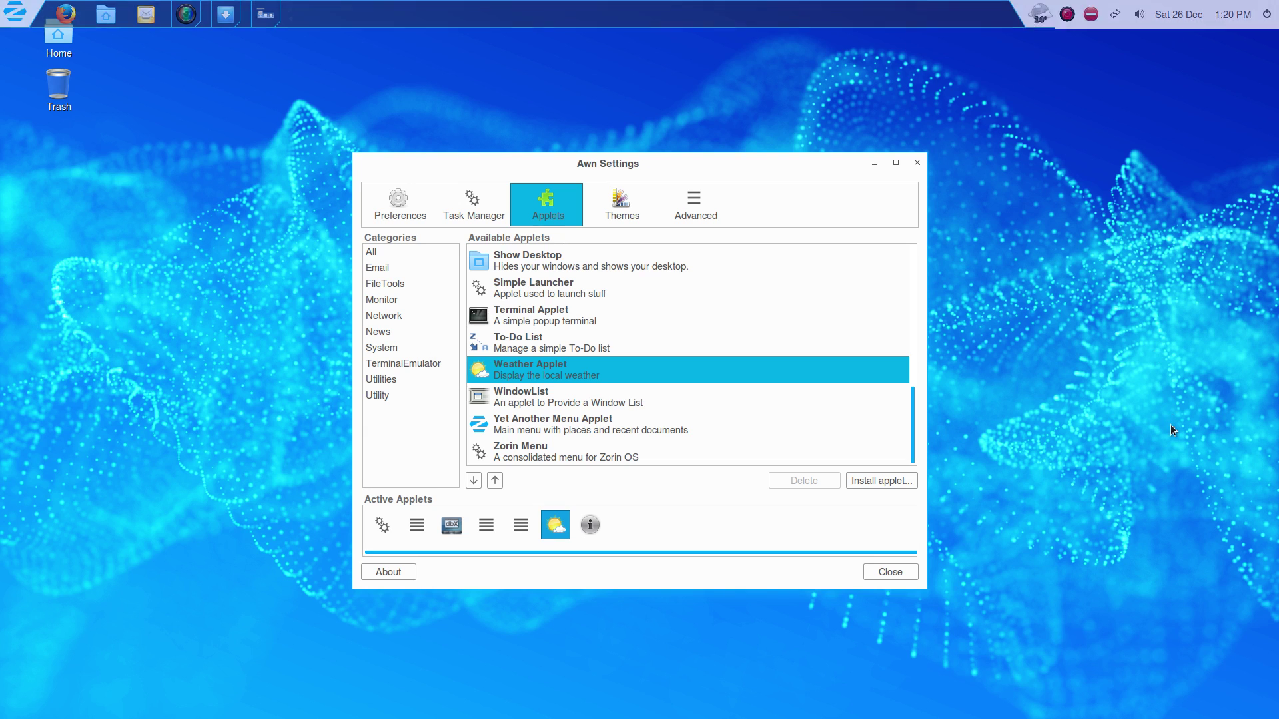
In the weather applet's preferences, search for melbourne and set the current location to Melbourne, VCT, Australia
right_click(1041, 14)
left_click(1055, 88)
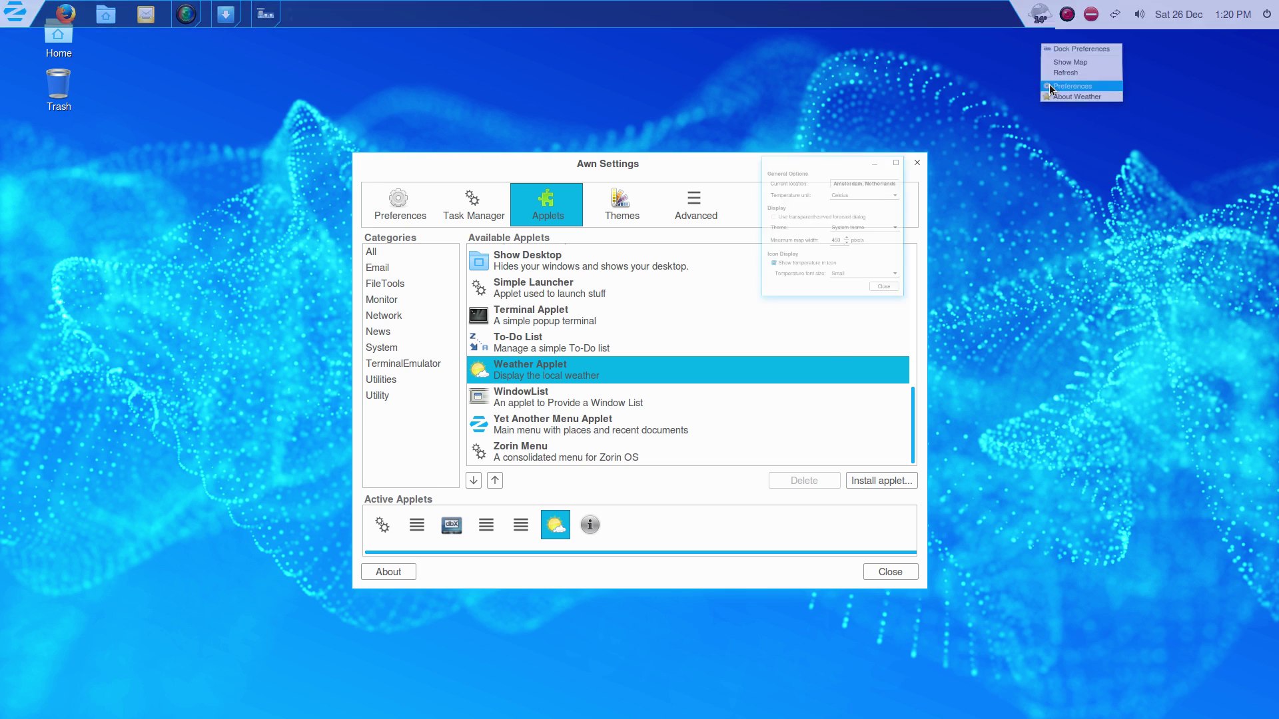
left_click(717, 272)
type("melbourne")
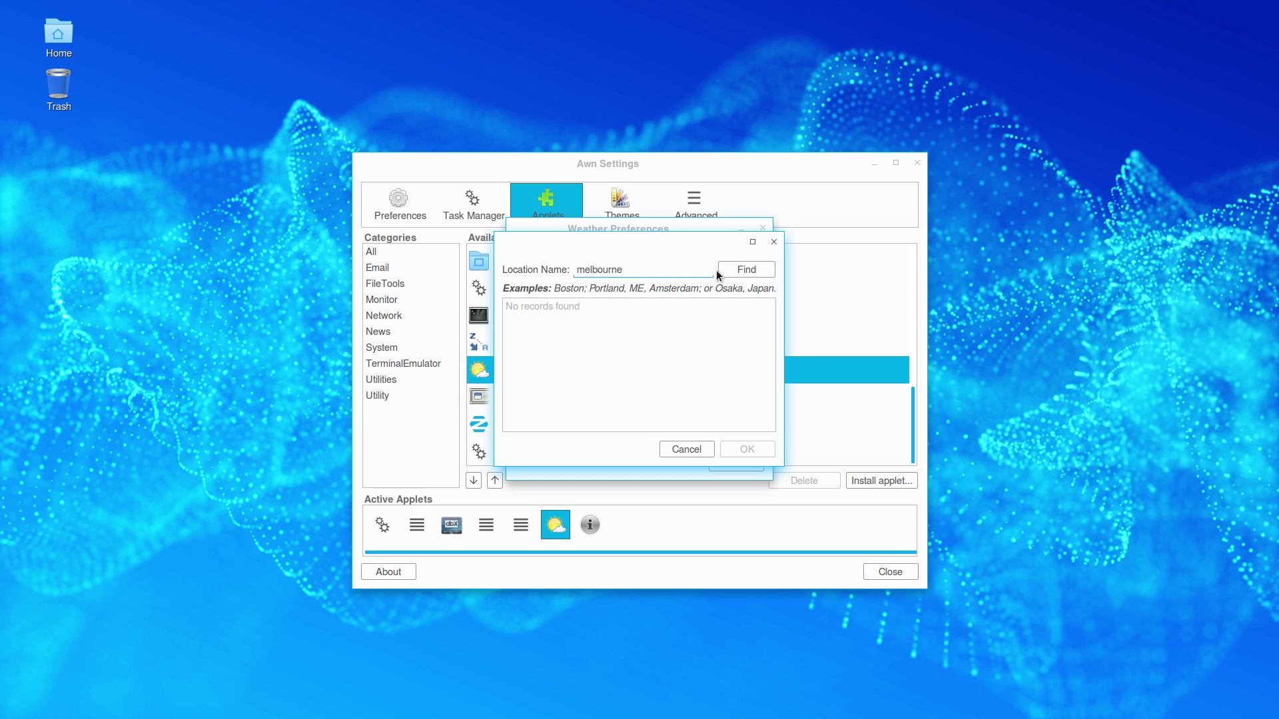
key("Return")
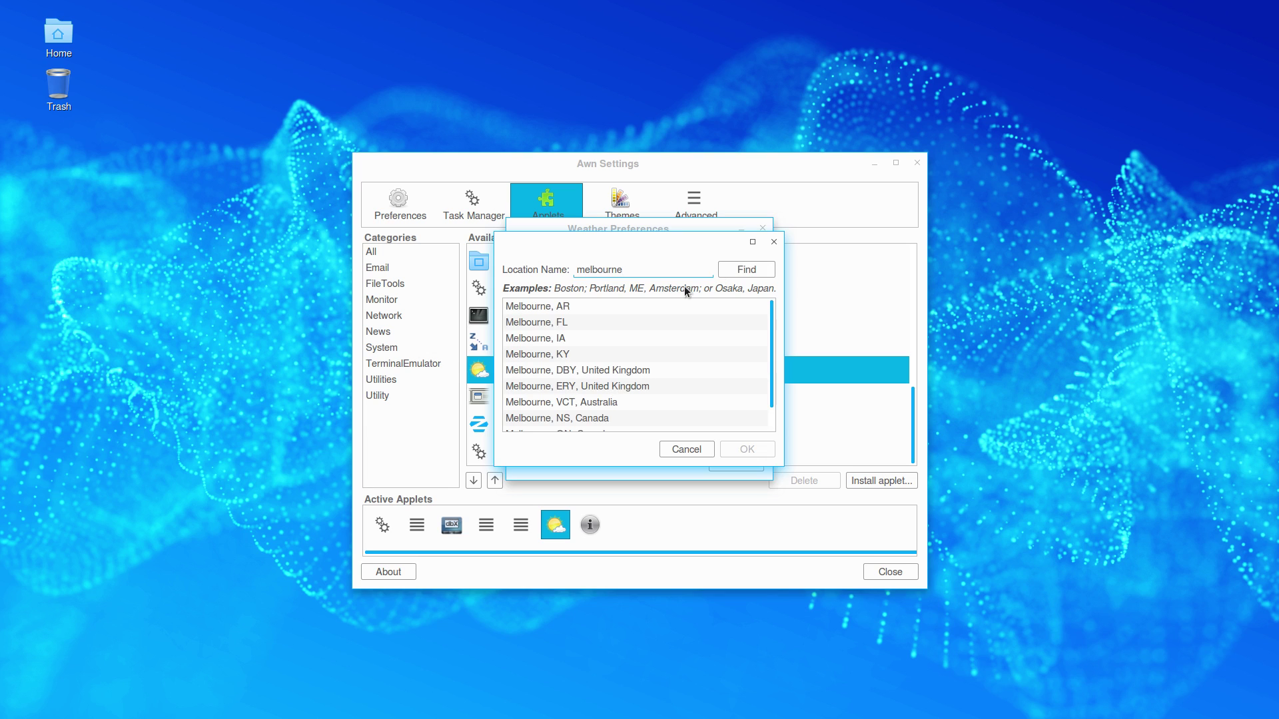
scroll(649, 335, "down", 2)
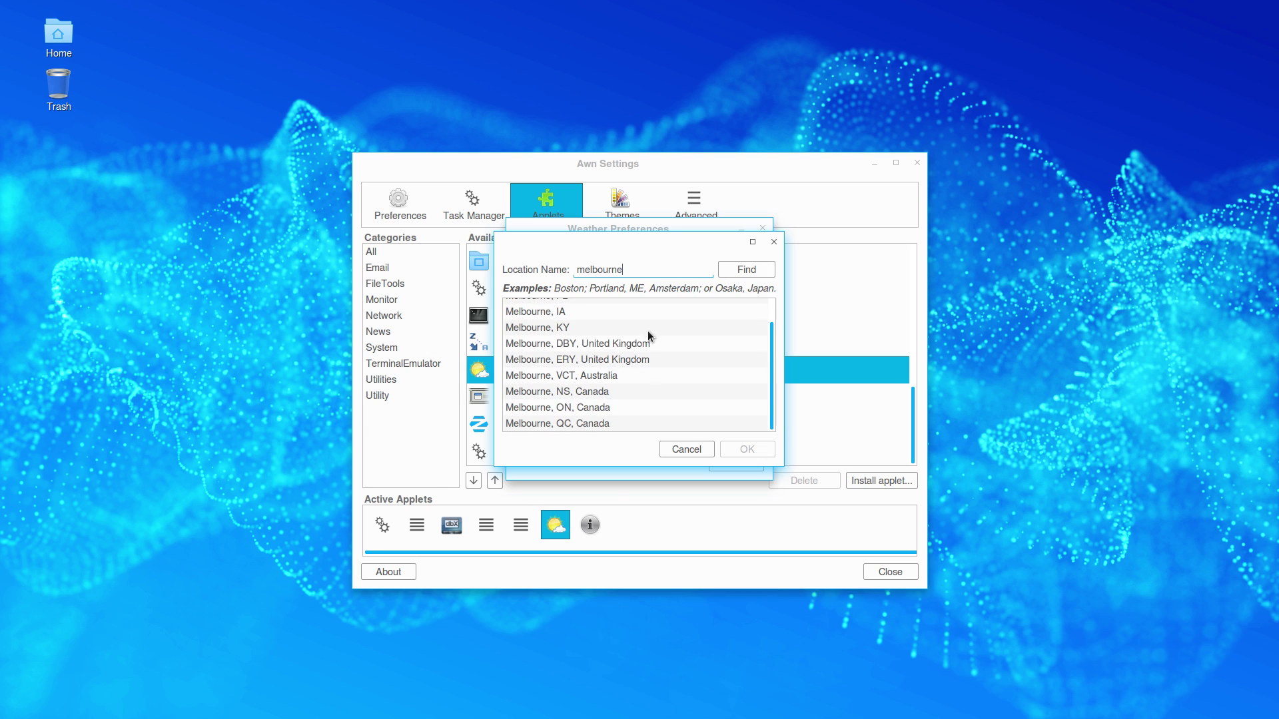
left_click(562, 377)
left_click(736, 446)
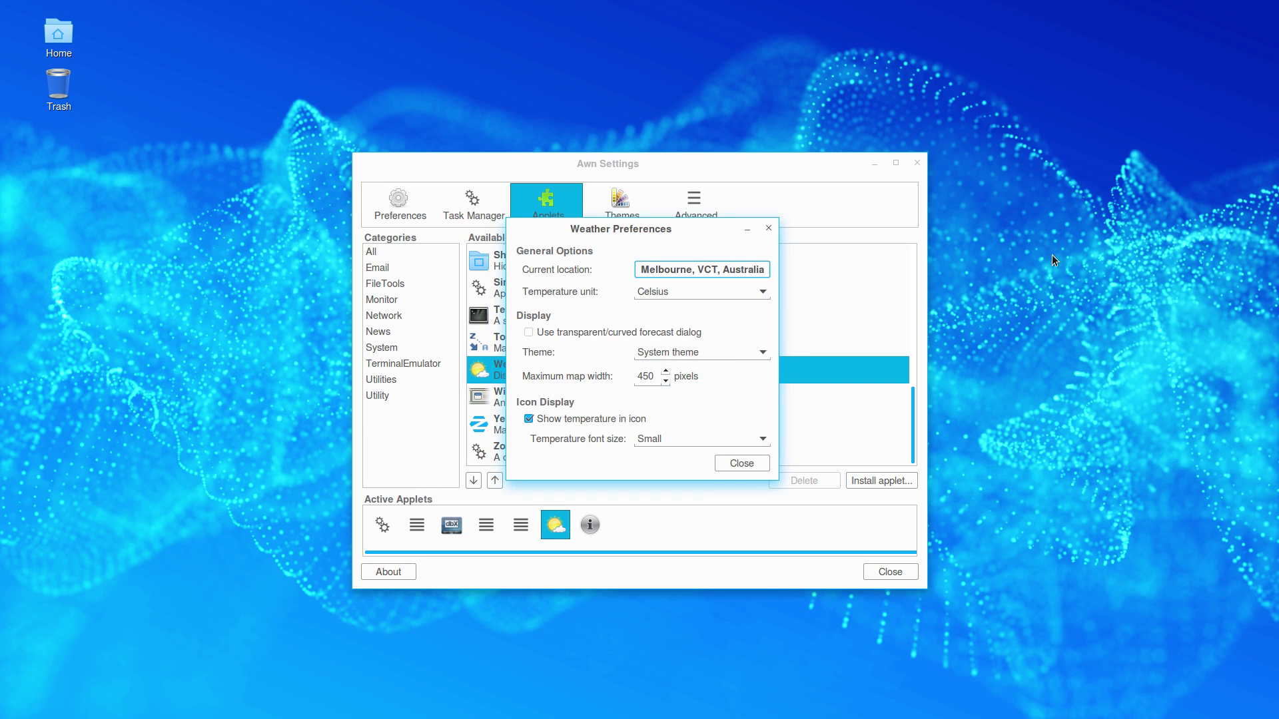
Keep System theme for the weather applet, close its preferences, and view the Melbourne forecast from the panel
left_click(720, 461)
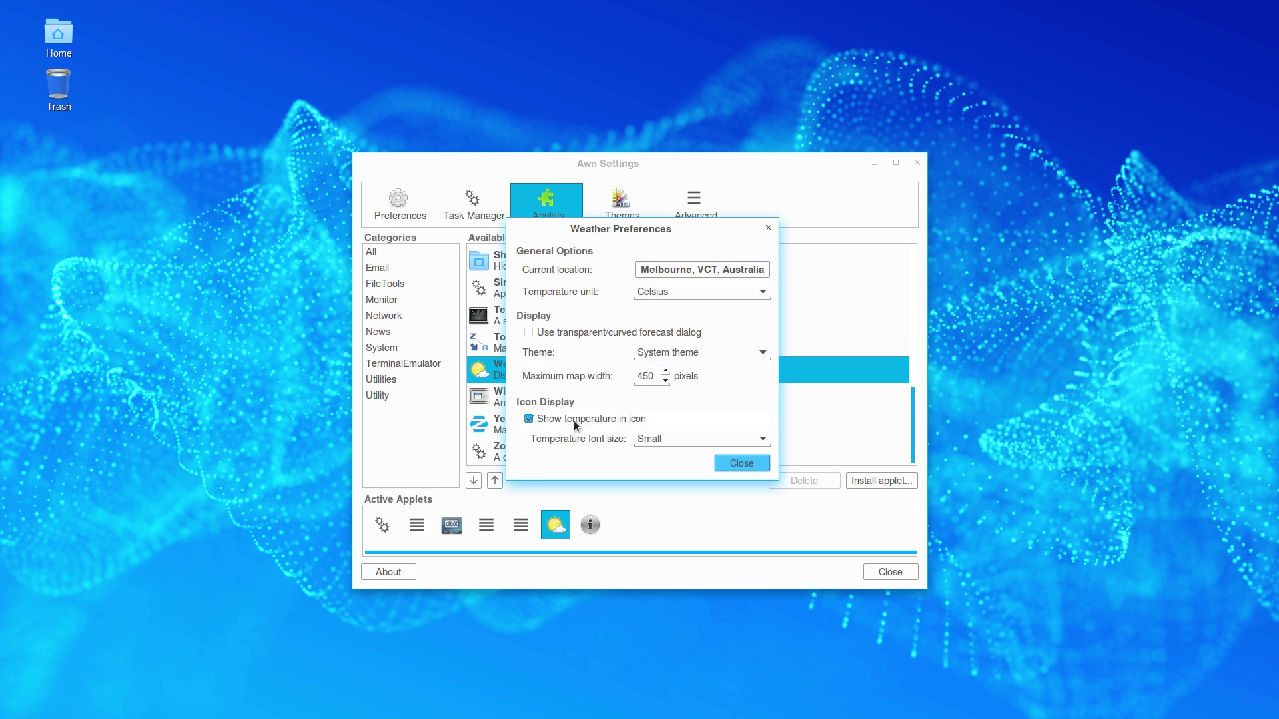
left_click(692, 360)
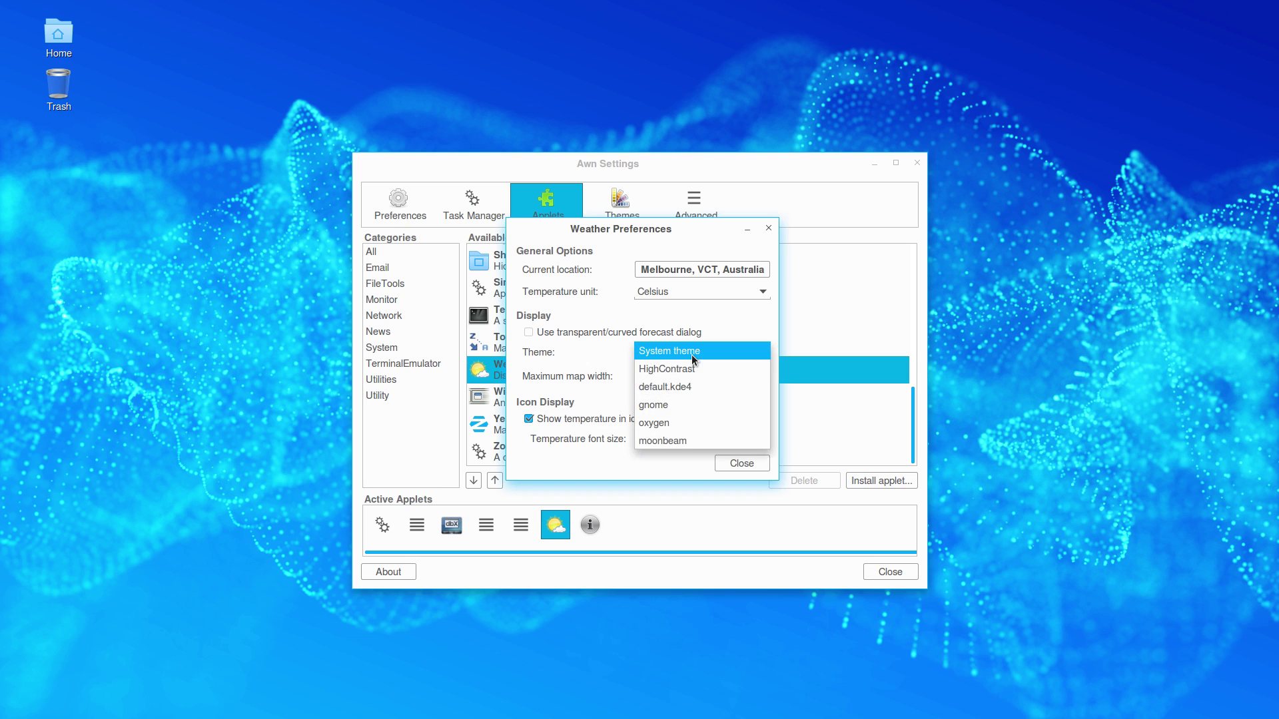
left_click(691, 355)
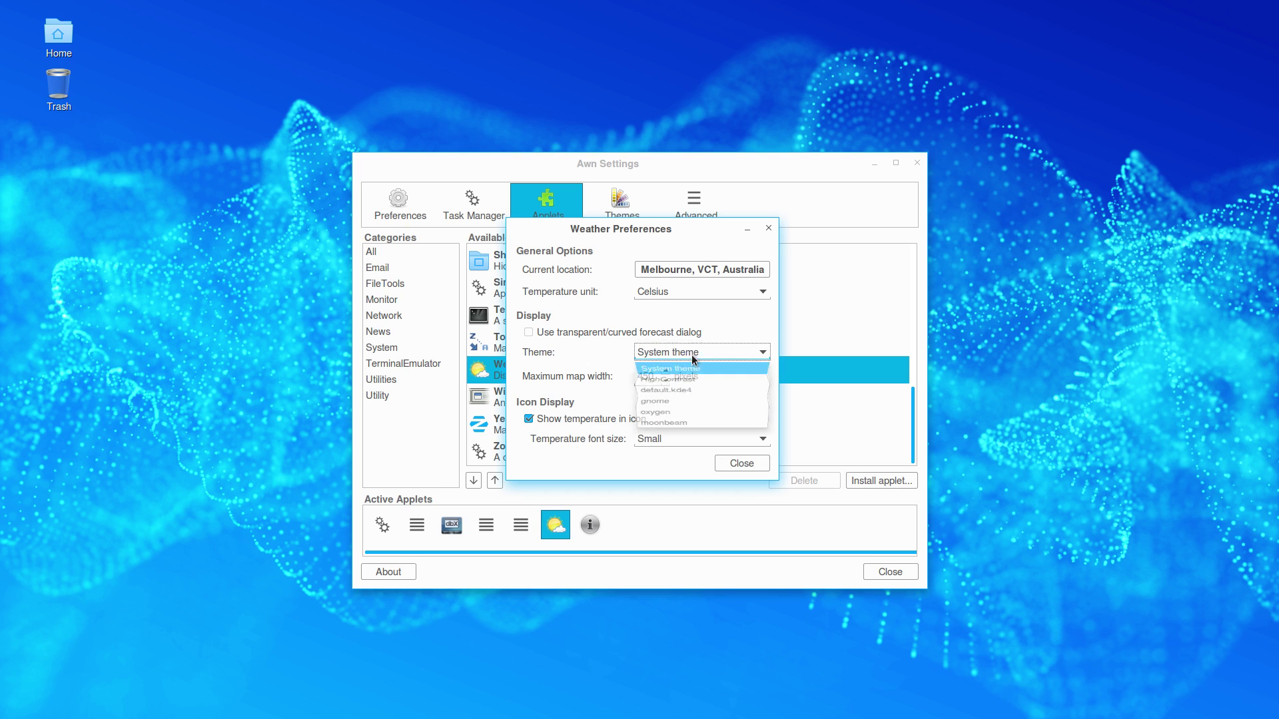
left_click(742, 464)
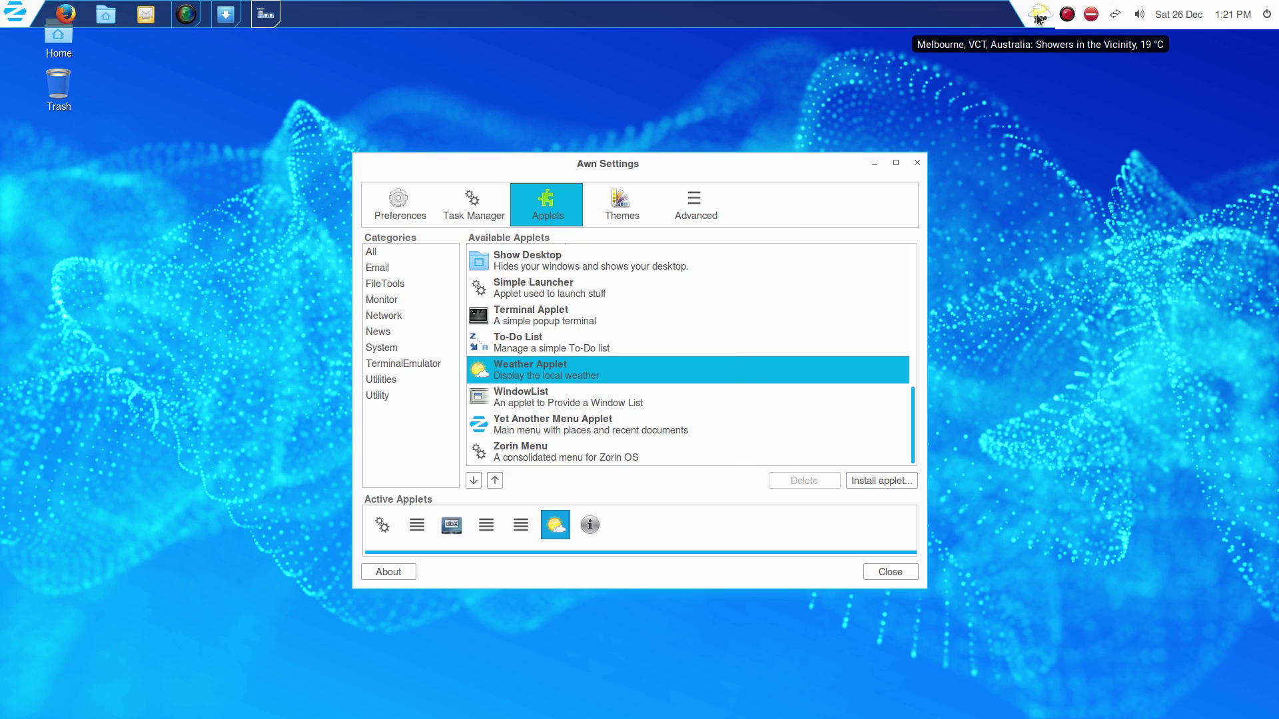
left_click(1037, 15)
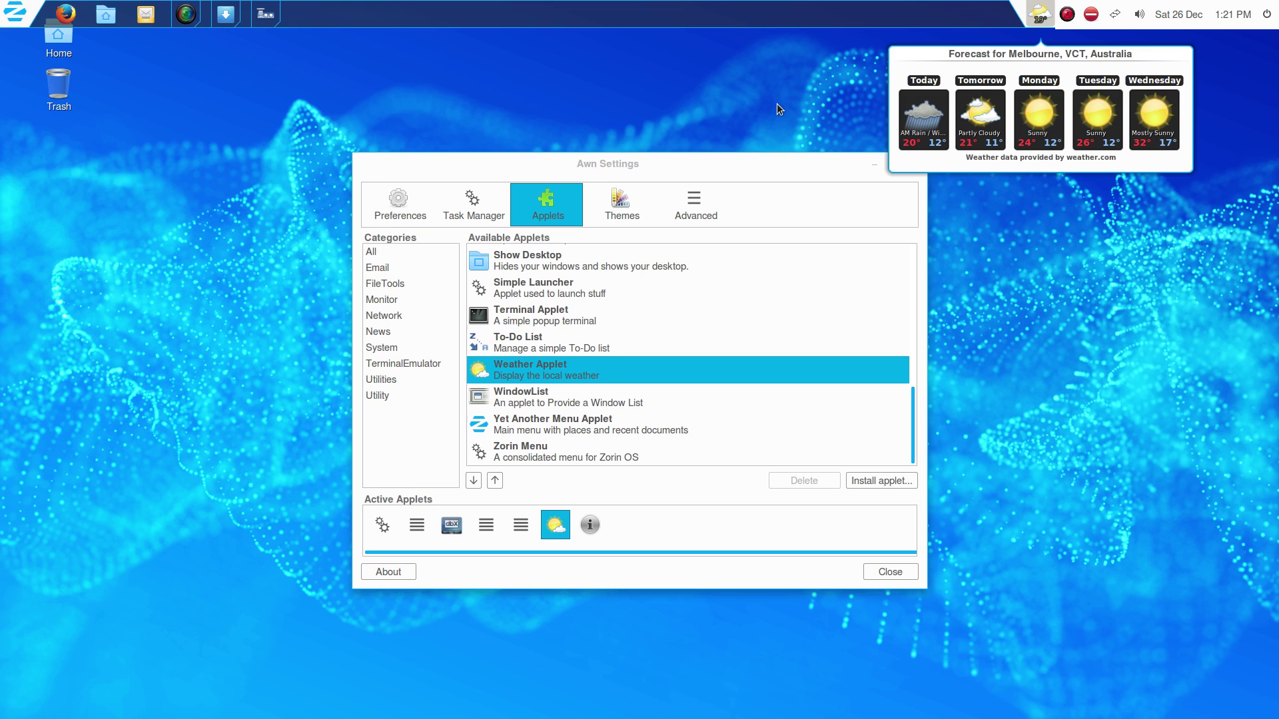
left_click(1166, 255)
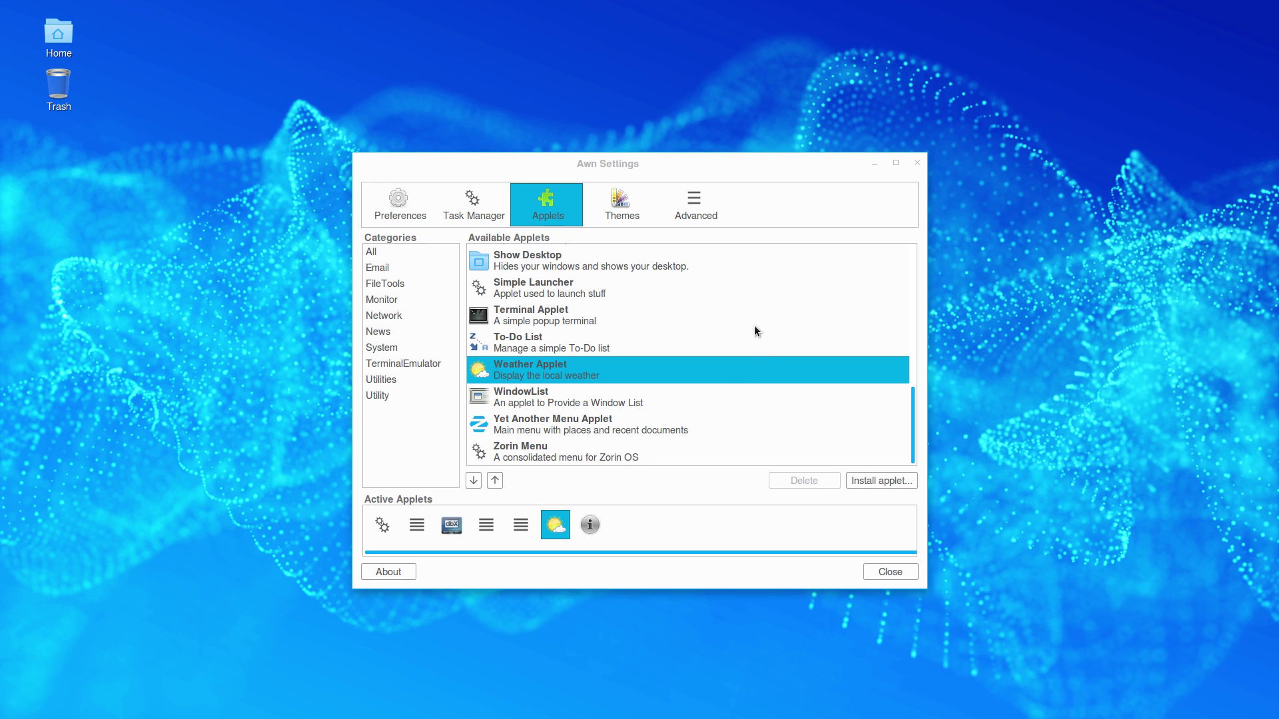
Add Yet Another Menu Applet as the first active applet, ahead of the Zorin Menu
scroll(573, 418, "up", 3)
scroll(573, 418, "down", 3)
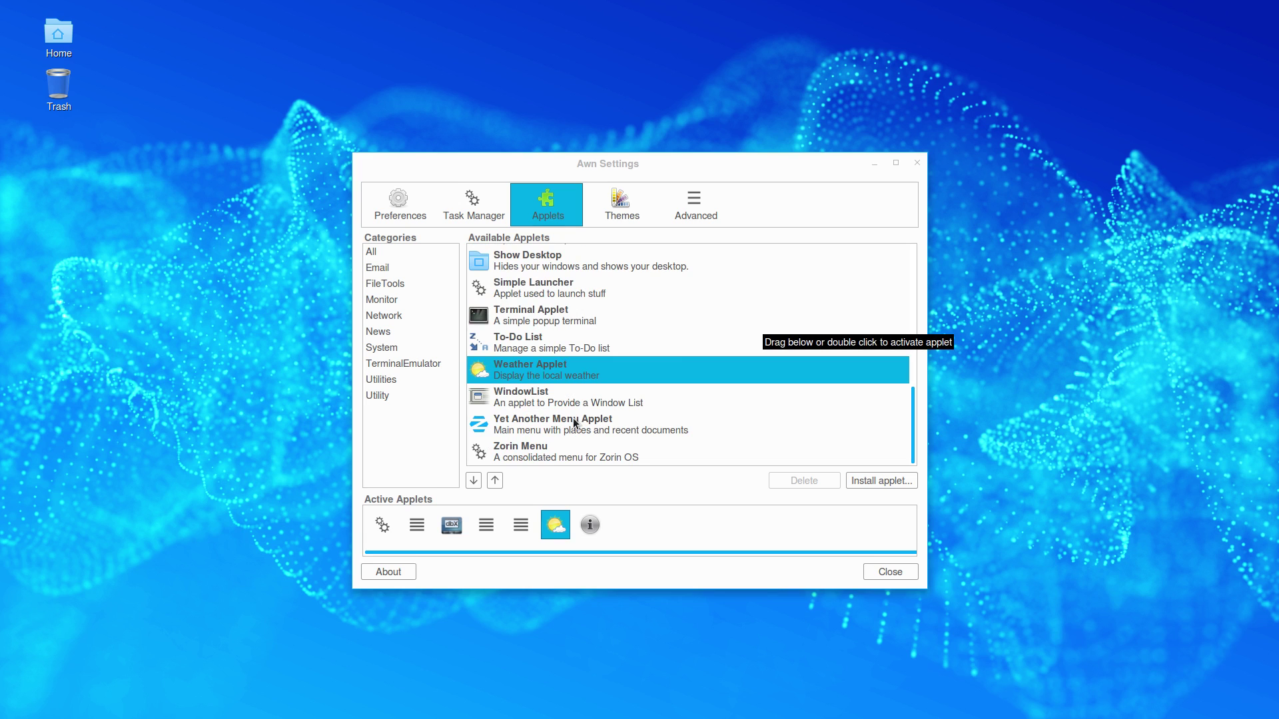
left_click(563, 421)
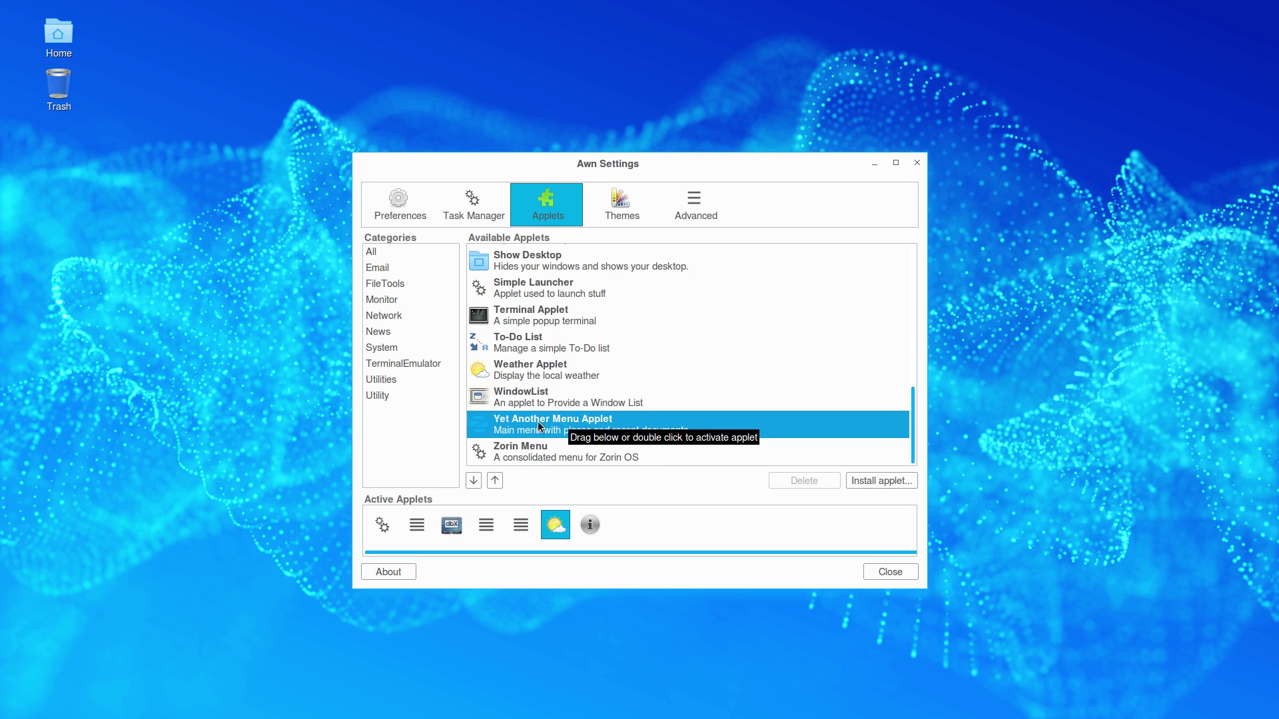
left_click_drag(477, 420, 369, 525)
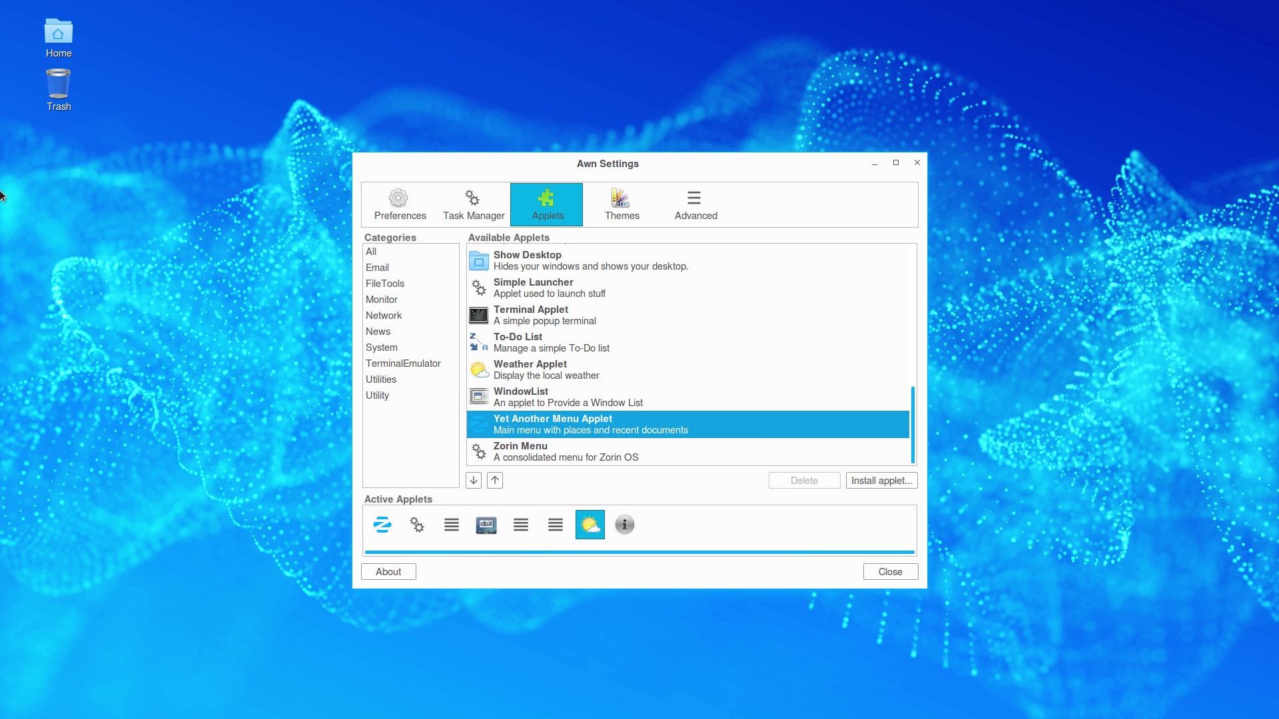
mouse_move(95, 5)
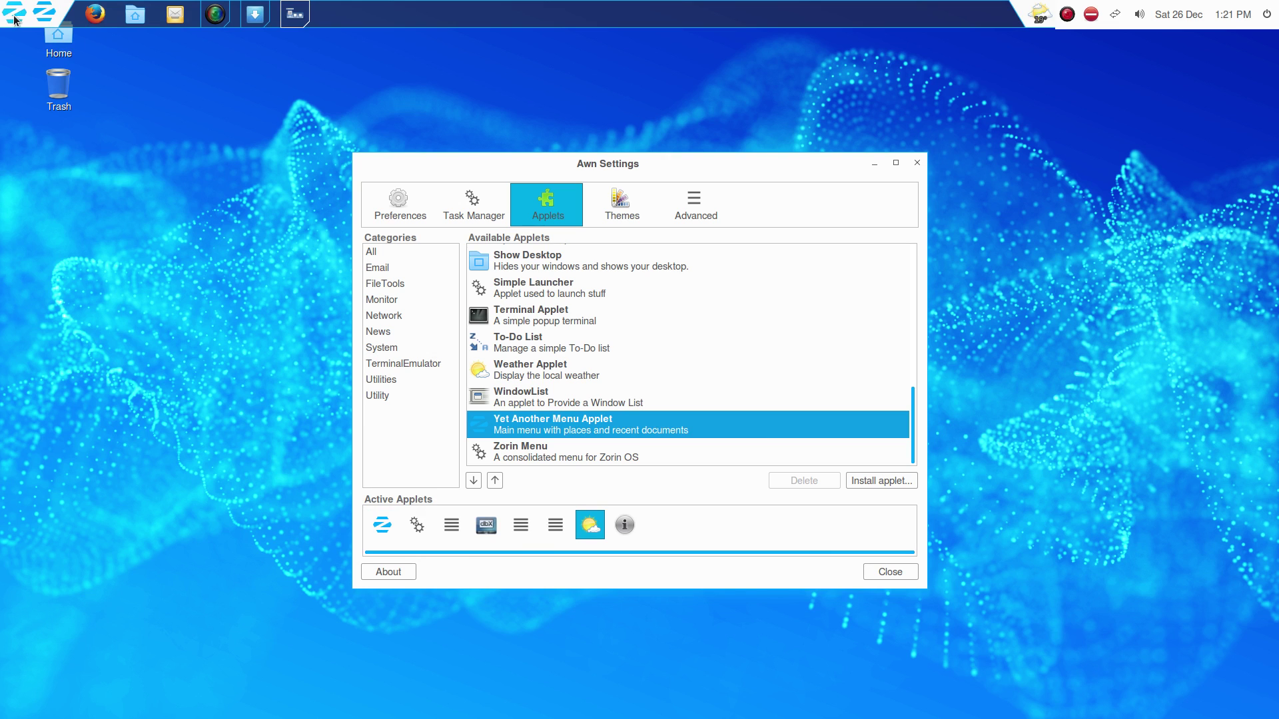
Open the newly added menu and the original Zorin Menu on the panel to compare their layouts
left_click(14, 16)
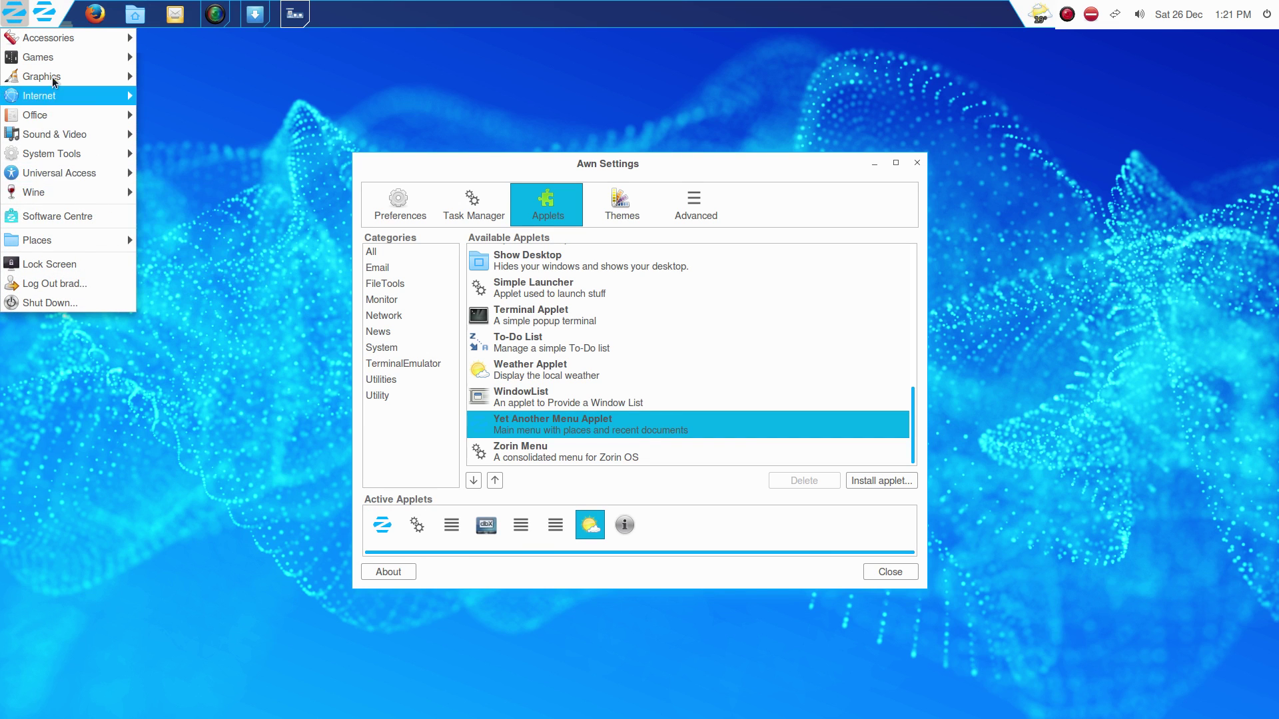
left_click(48, 10)
left_click(48, 11)
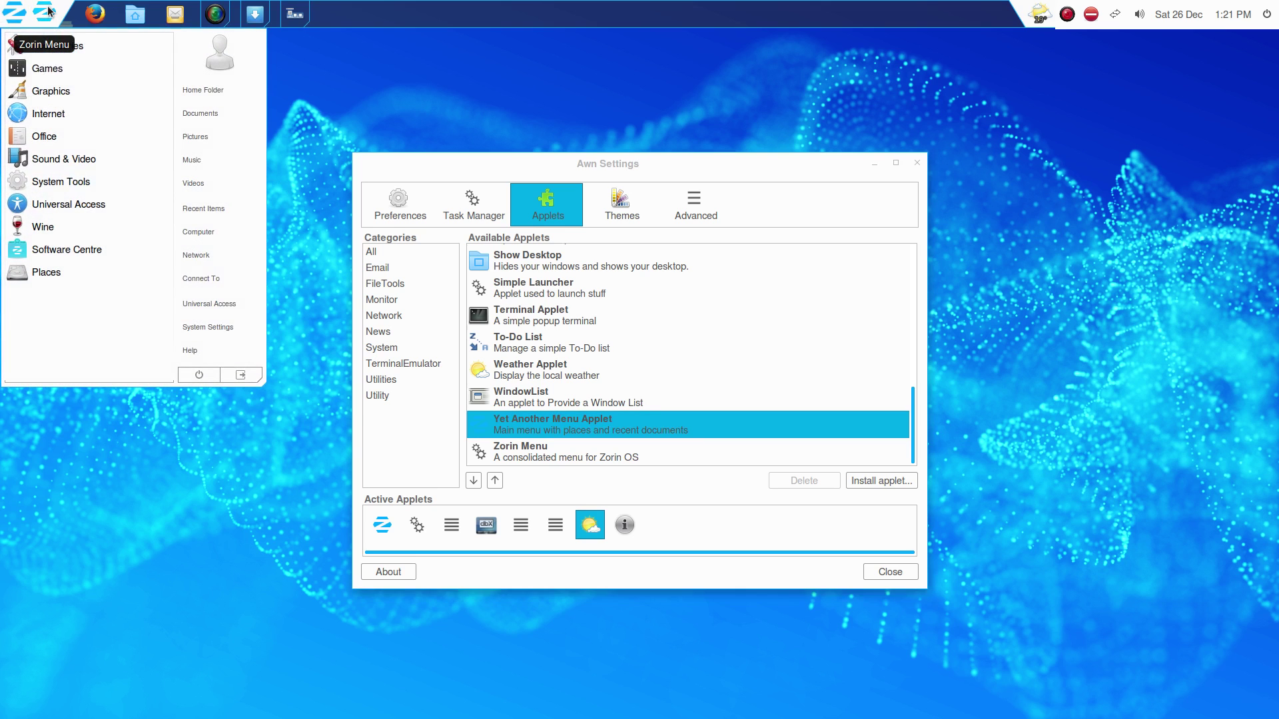
left_click(62, 179)
left_click(58, 344)
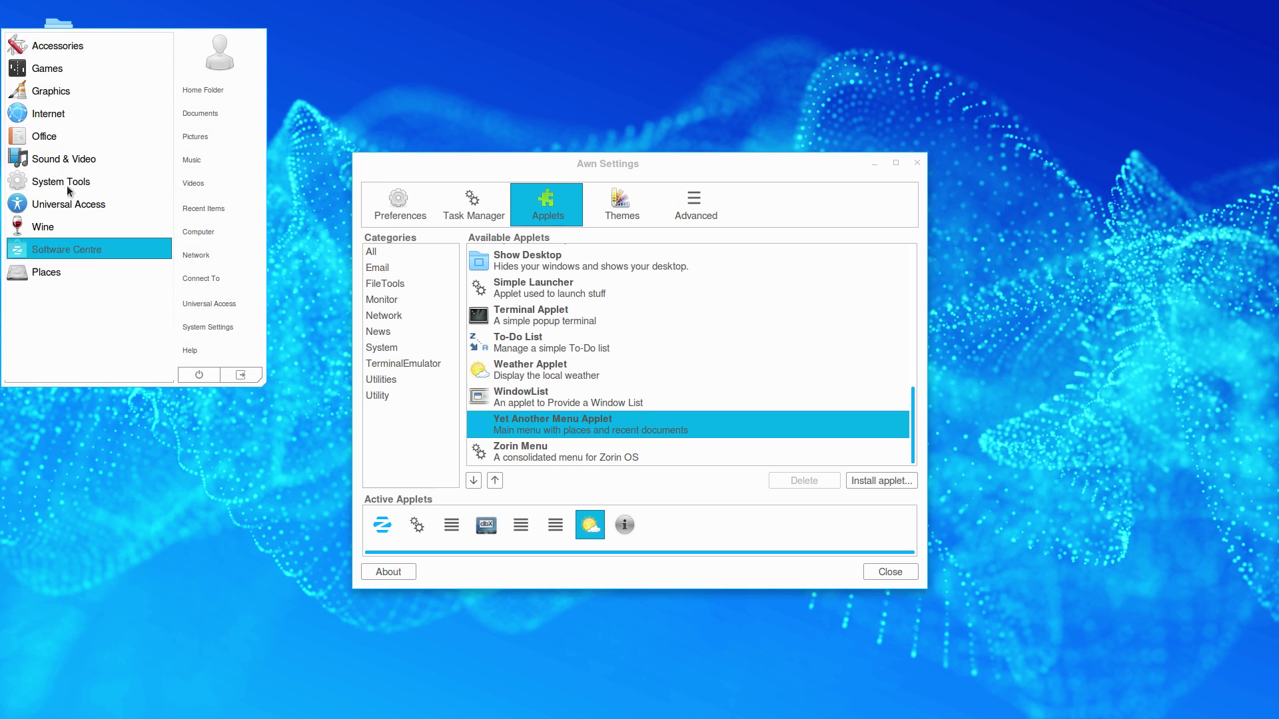
left_click(349, 62)
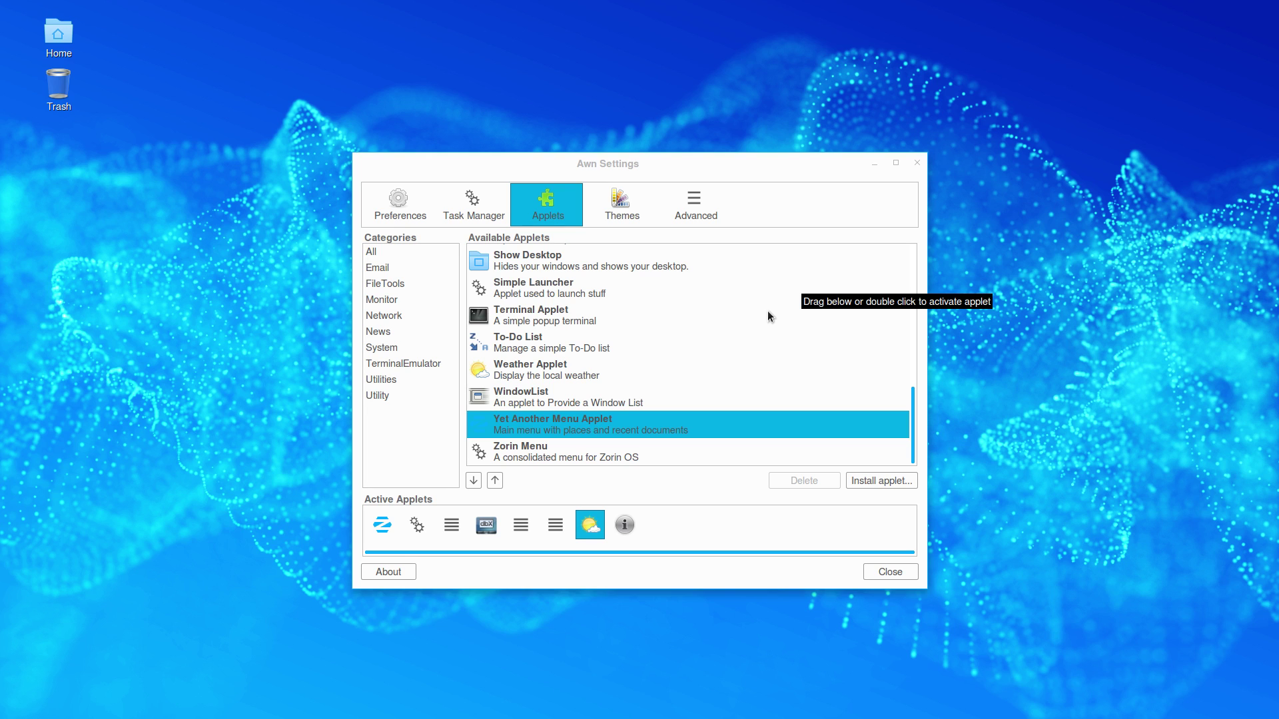
mouse_move(110, 10)
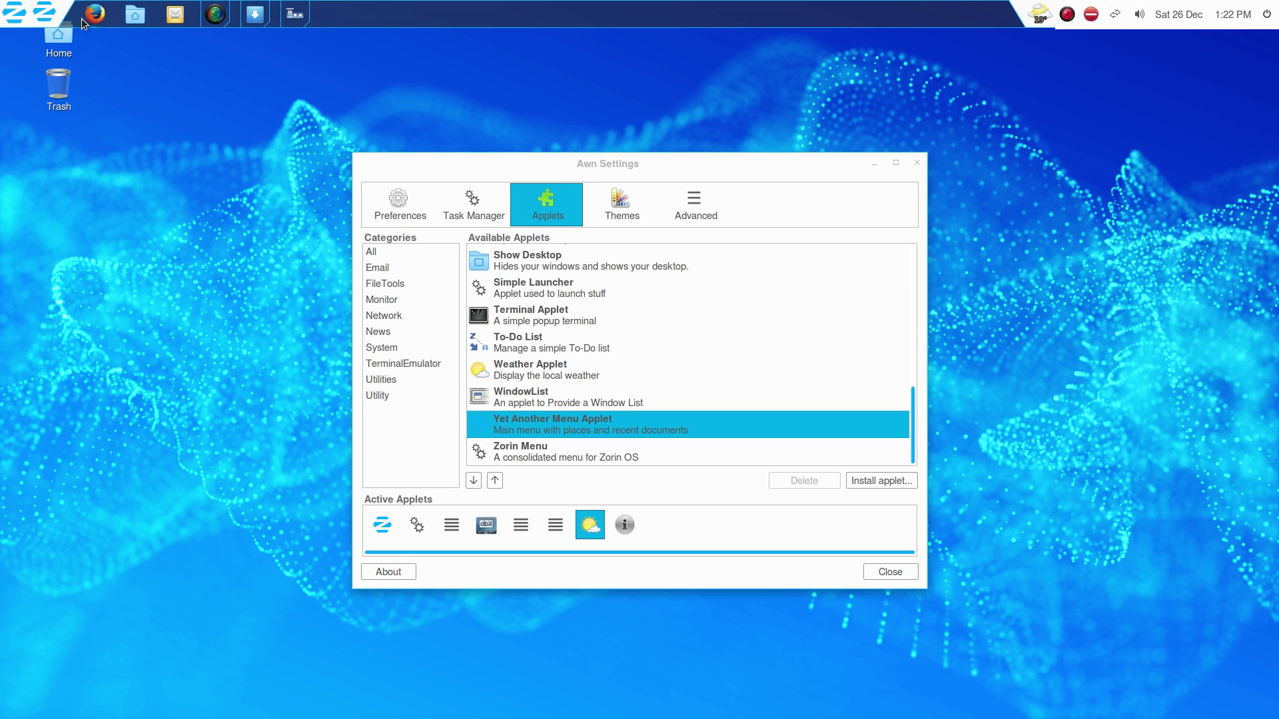
Add the Hardware Sensors applet directly after Yet Another Menu Applet and close the Awn Settings
scroll(645, 361, "up", 2)
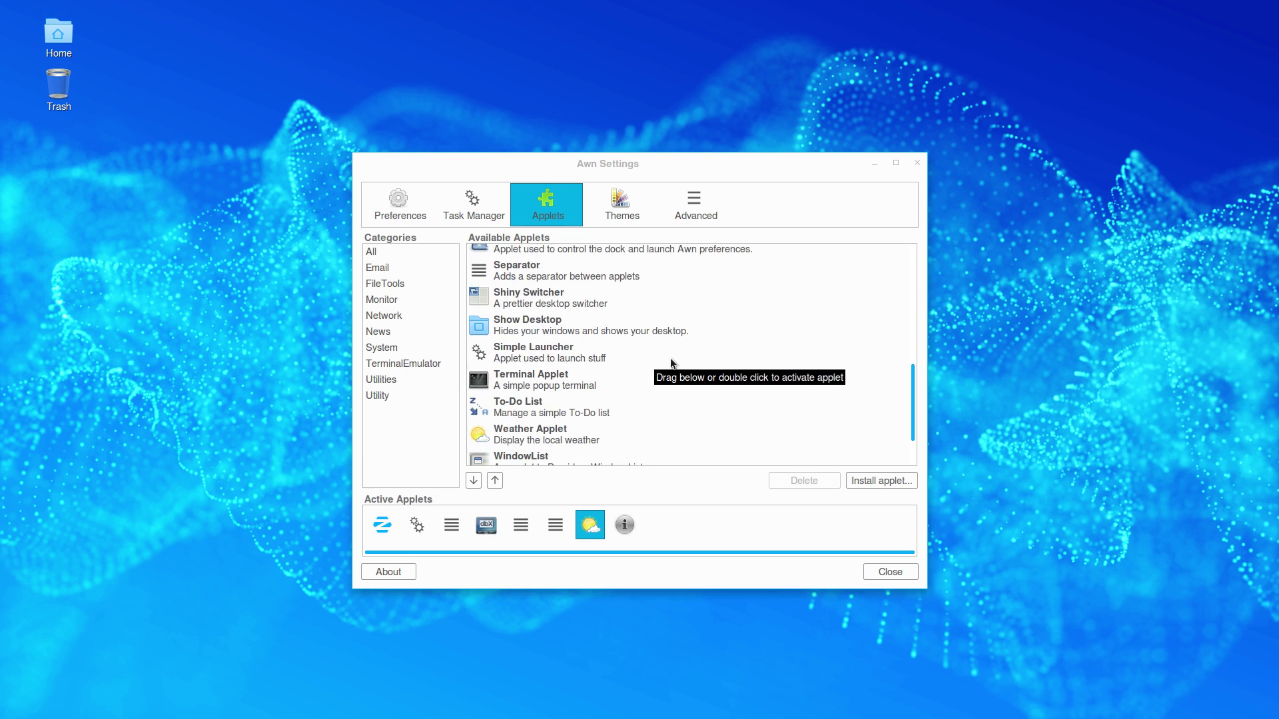
scroll(748, 349, "up", 6)
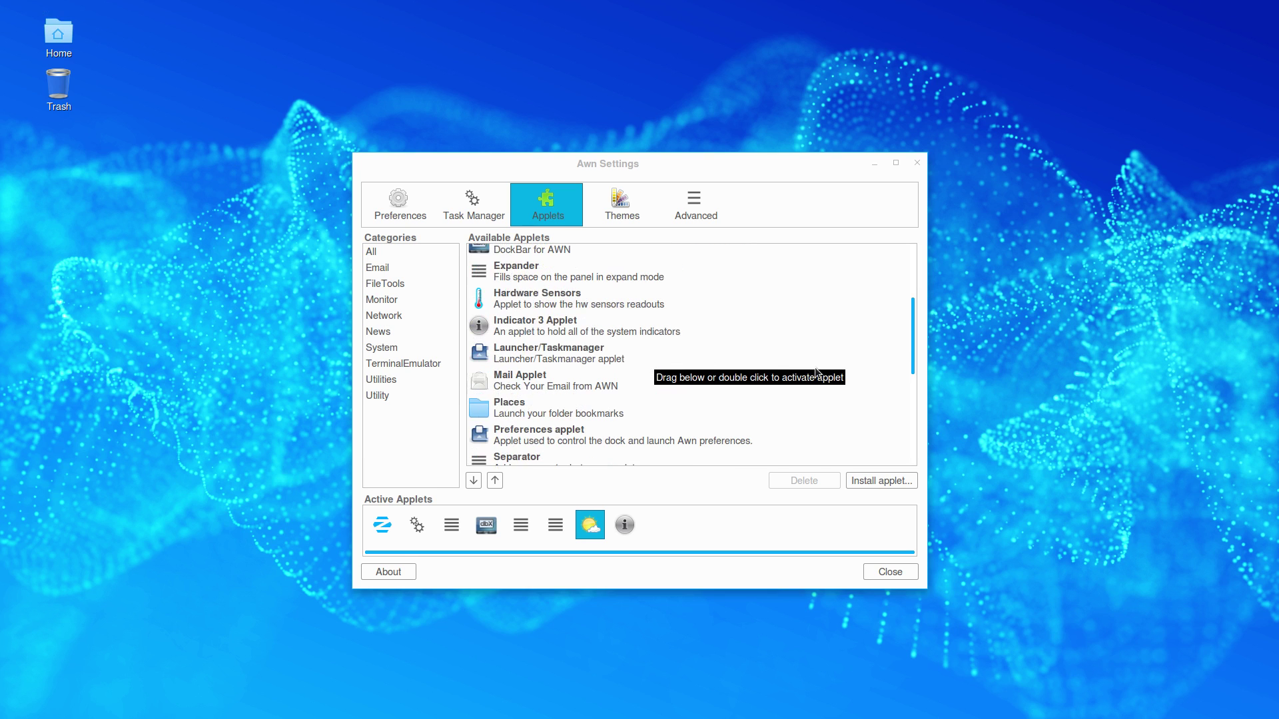
left_click(527, 298)
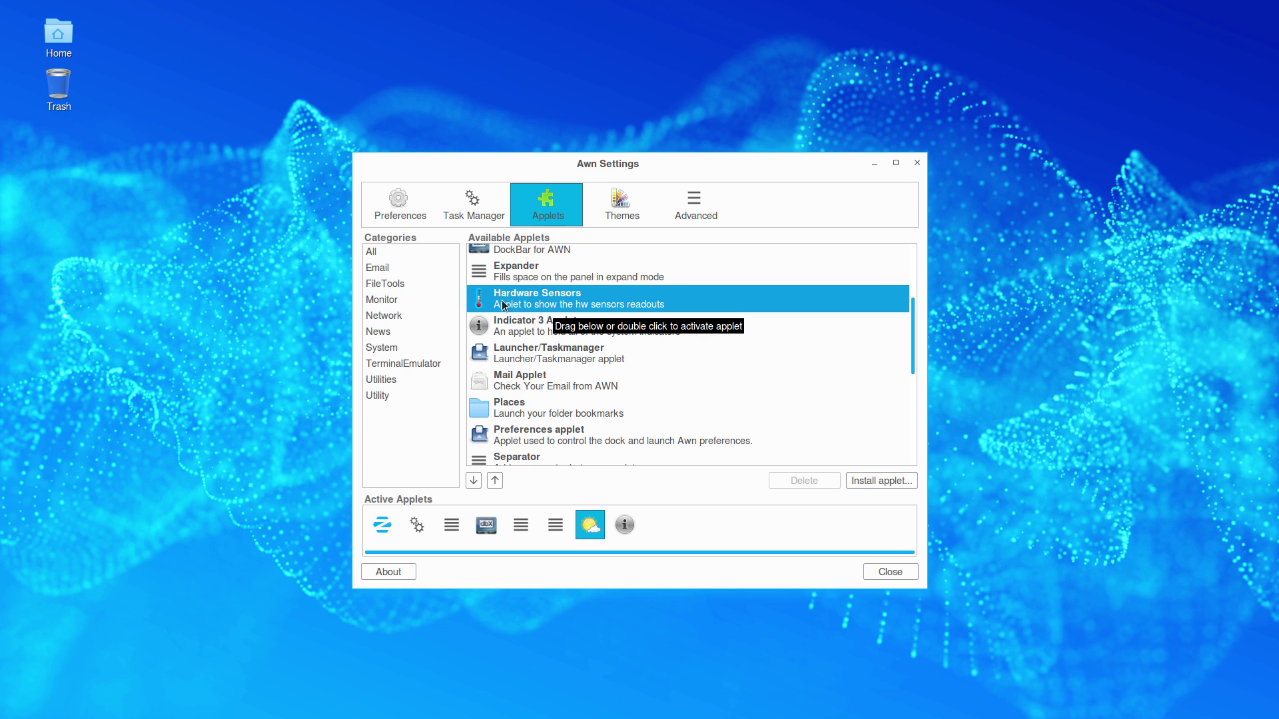
left_click_drag(510, 301, 401, 531)
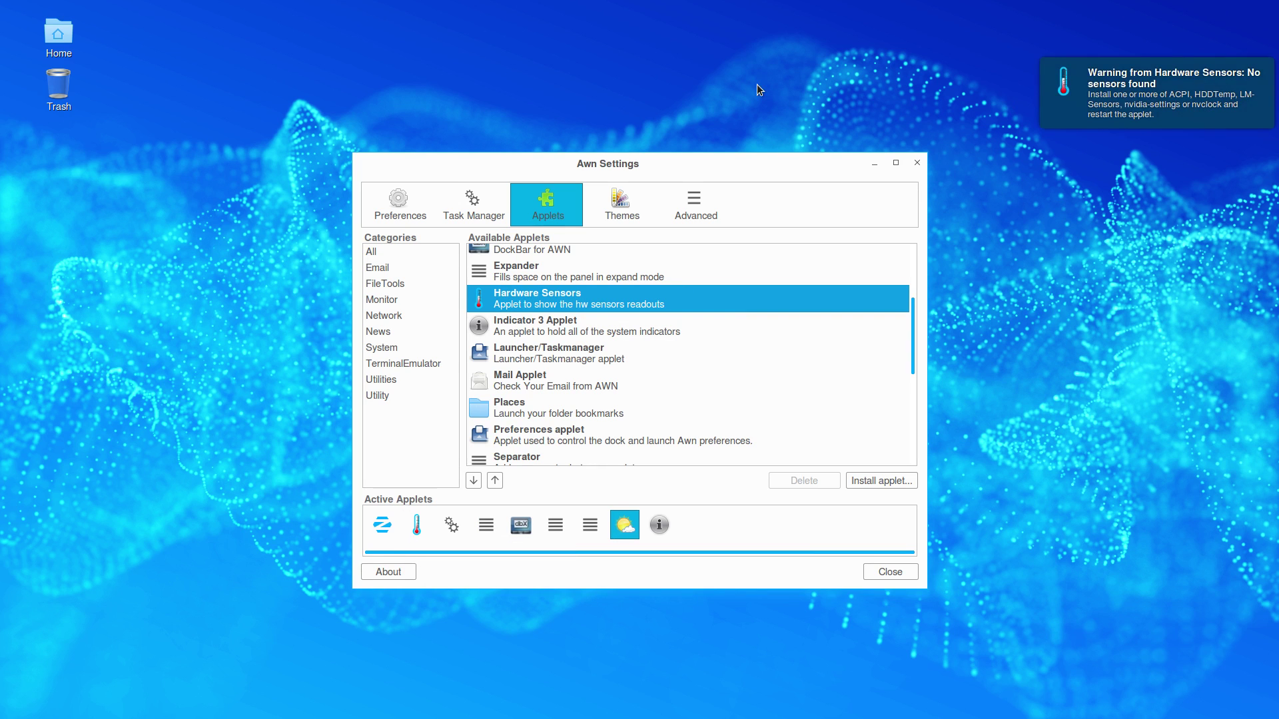
left_click(706, 71)
mouse_move(241, 2)
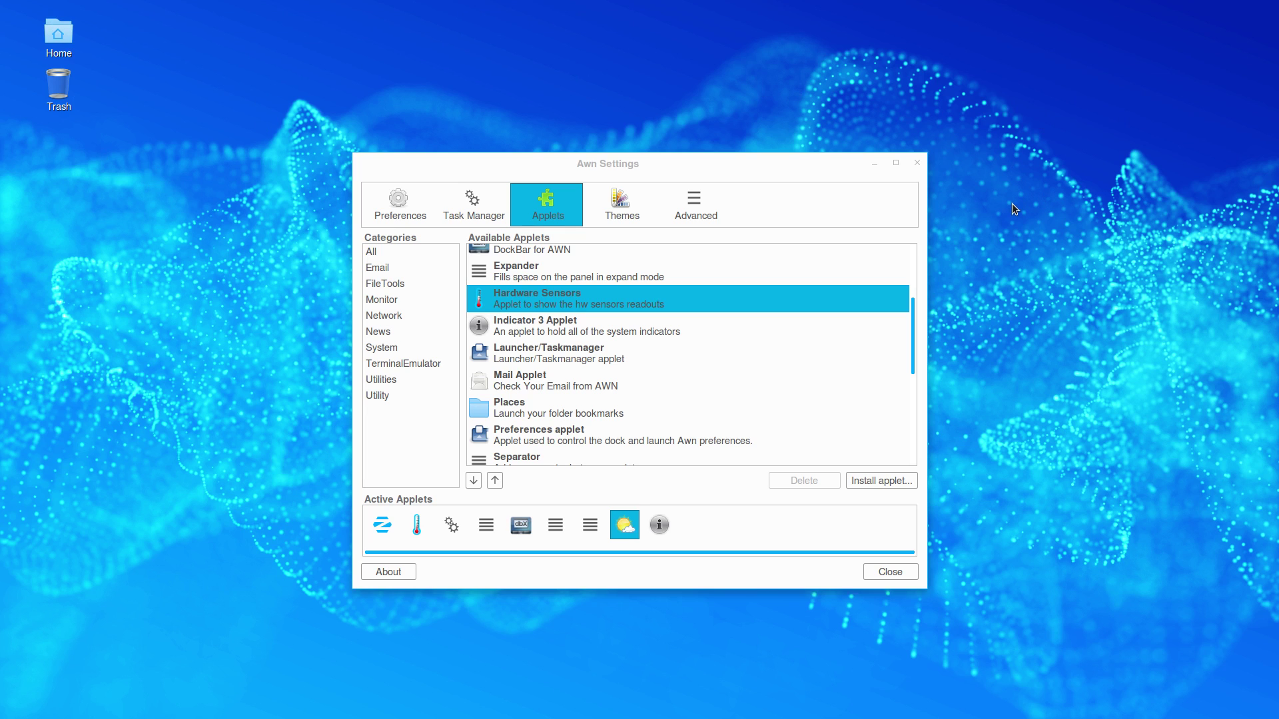
left_click(909, 573)
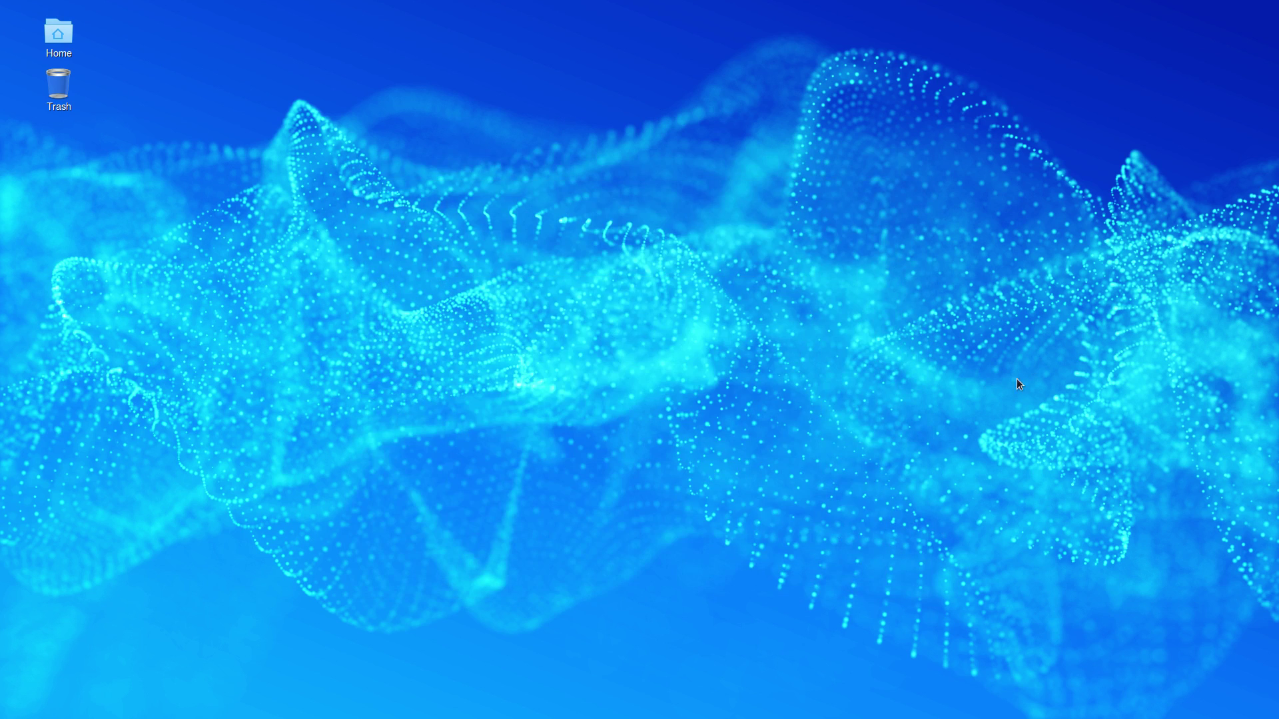
Check the package download on the neighbouring workspace, then return and open the Home folder
key("ctrl+alt+Right")
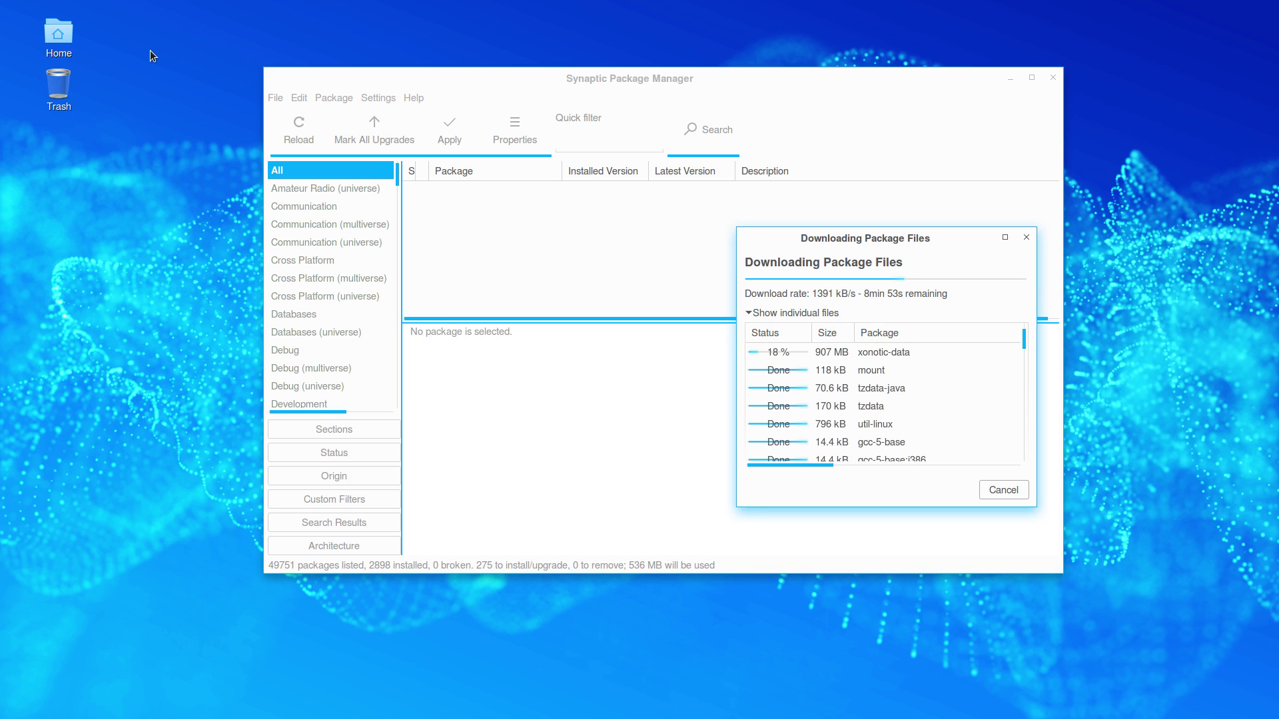
key("ctrl+alt+Left")
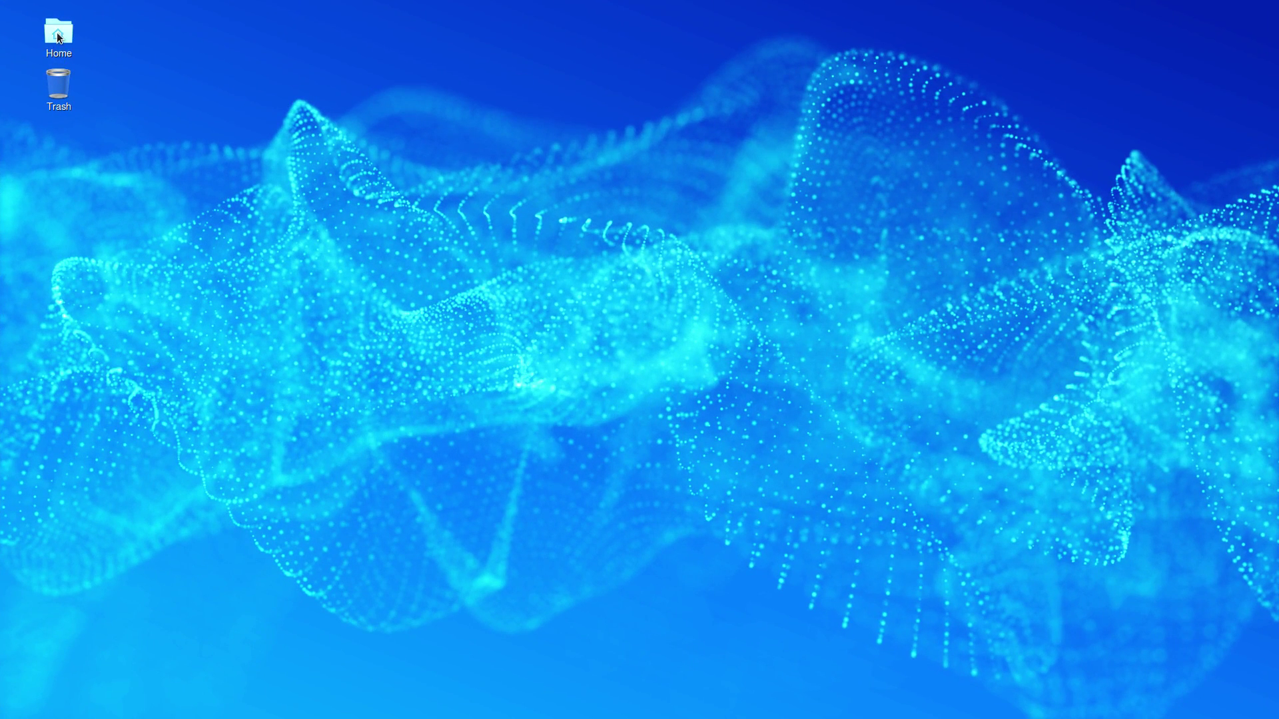
double_click(58, 35)
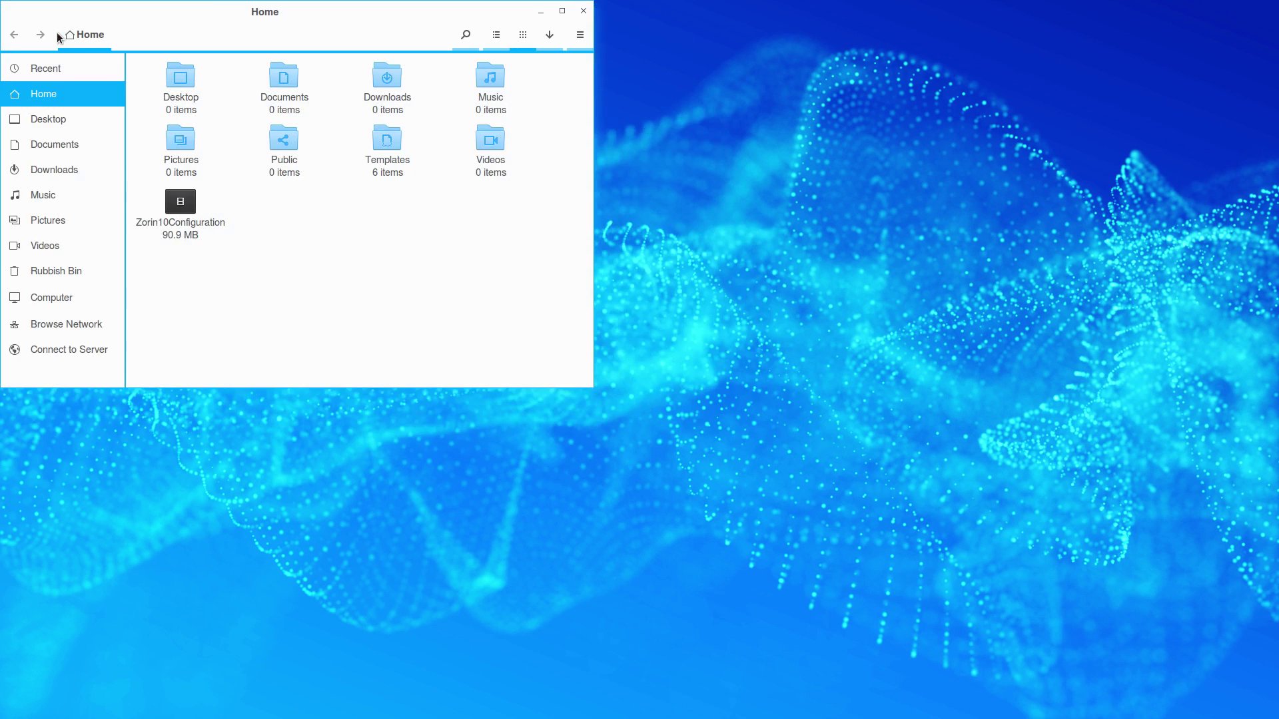
Switch the Home folder to list view, close the window and reopen it to check whether the view is kept
left_click_drag(265, 21, 662, 181)
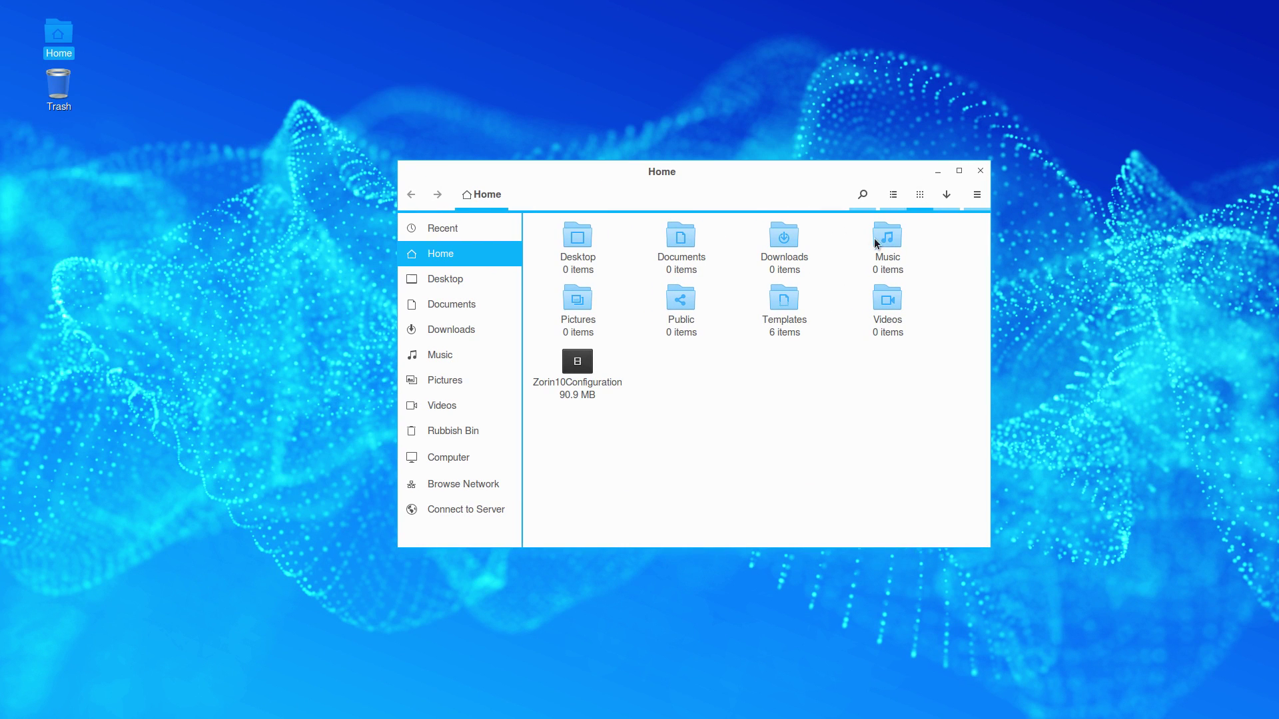
left_click(893, 195)
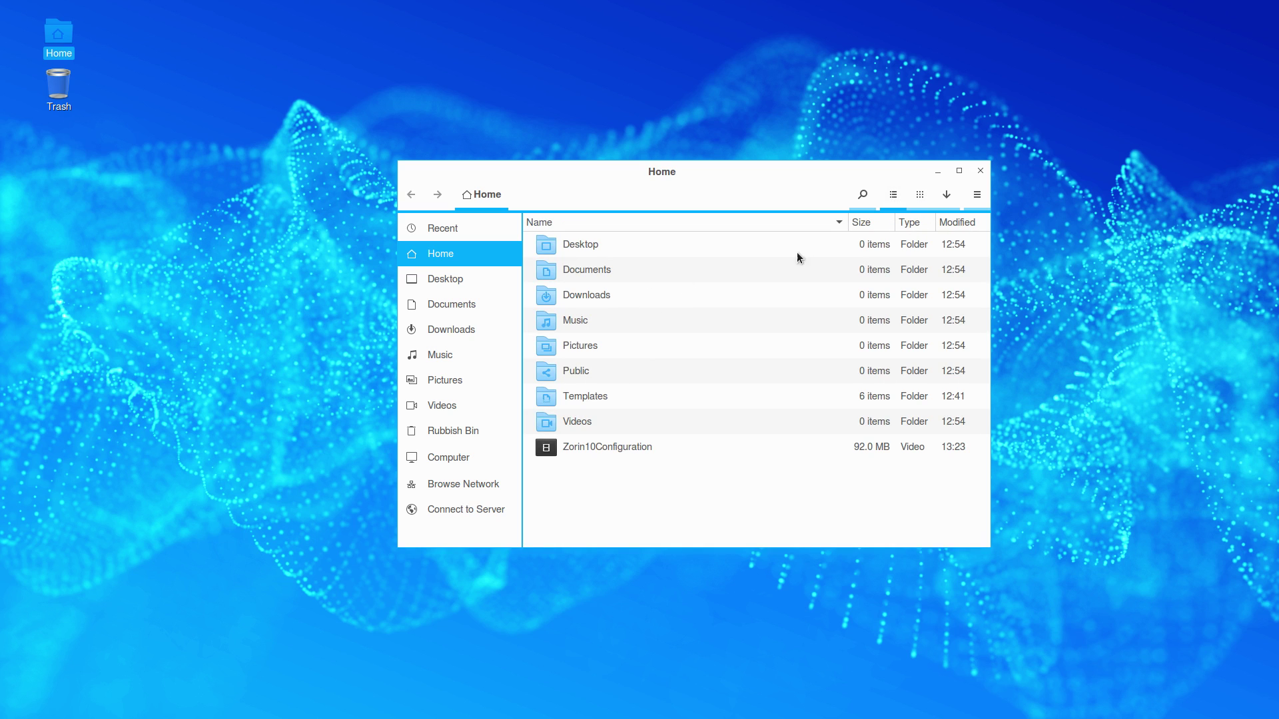
left_click(982, 170)
double_click(54, 38)
left_click_drag(262, 14, 479, 169)
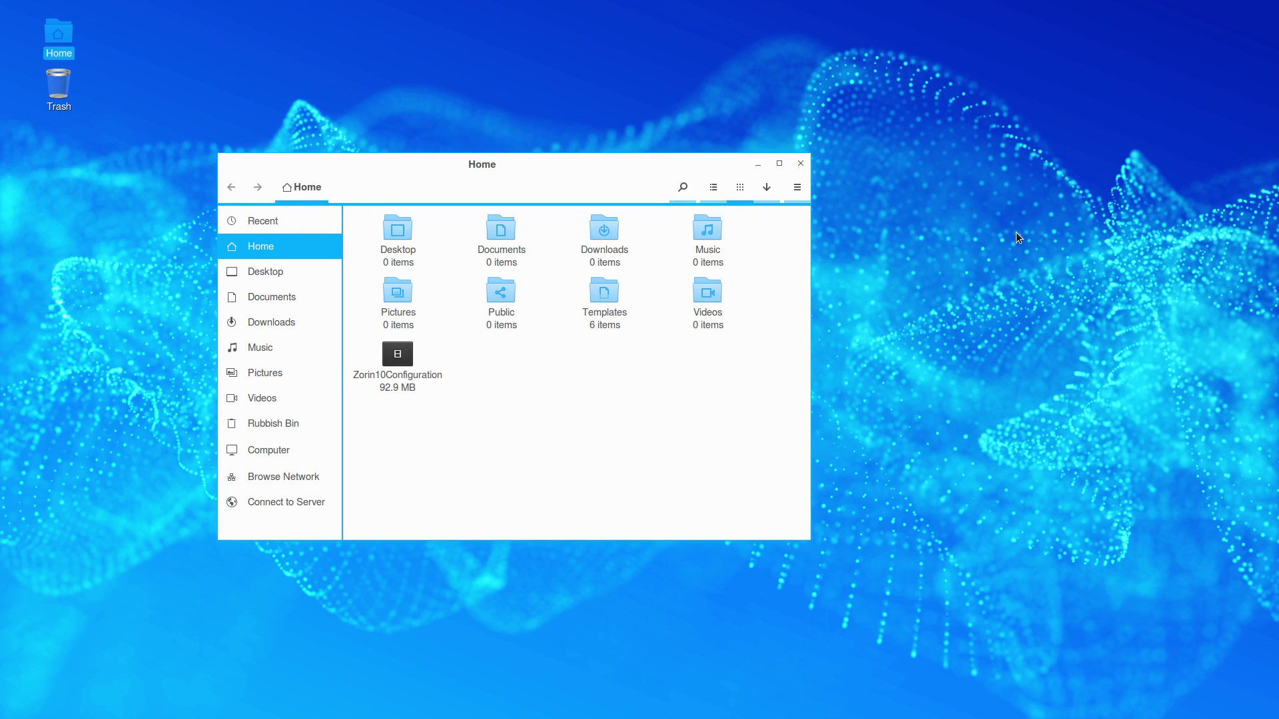
Switch the Home folder to list view with the zoom reduced two levels, and close and reopen the window
left_click(713, 190)
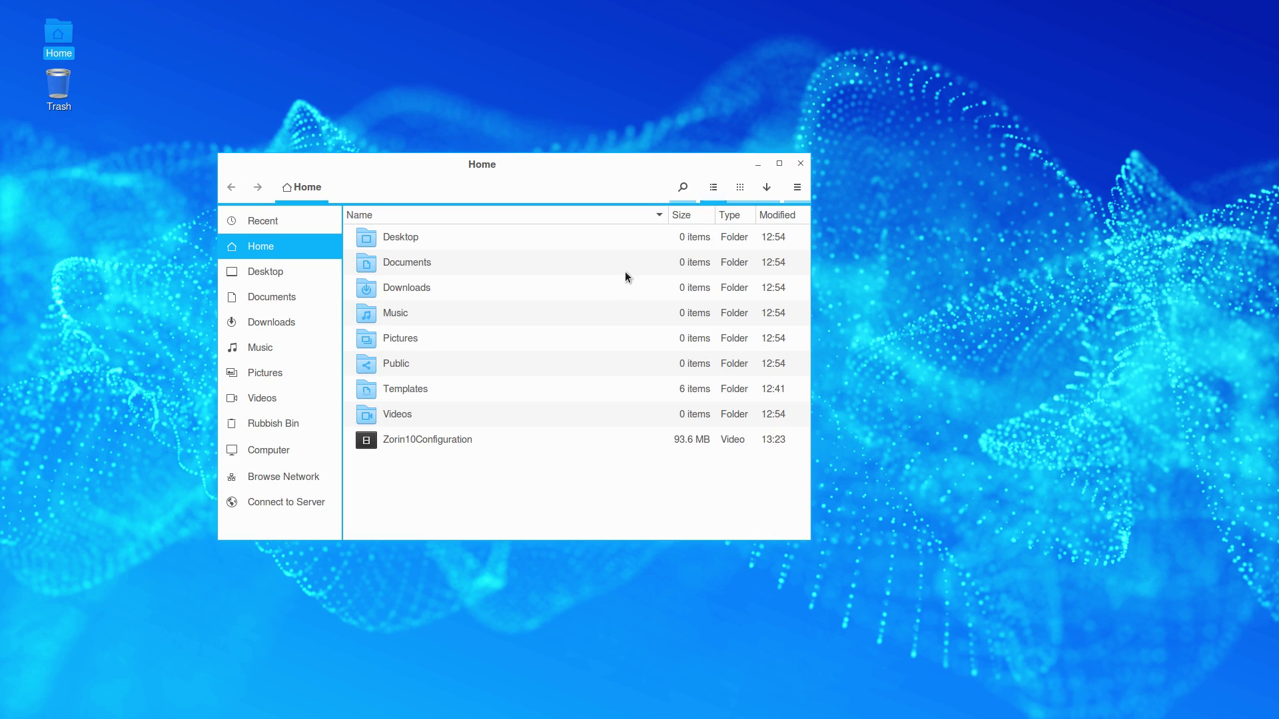
key("ctrl+minus")
key("ctrl+minus")
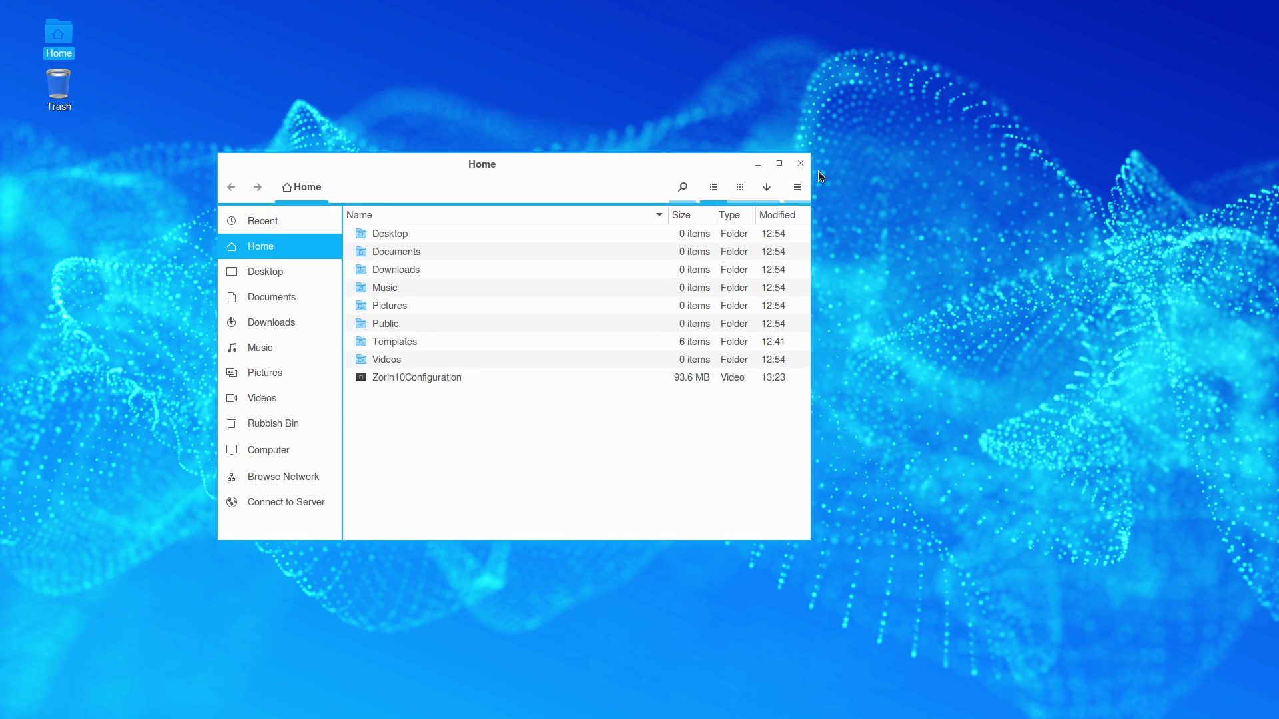
left_click(800, 164)
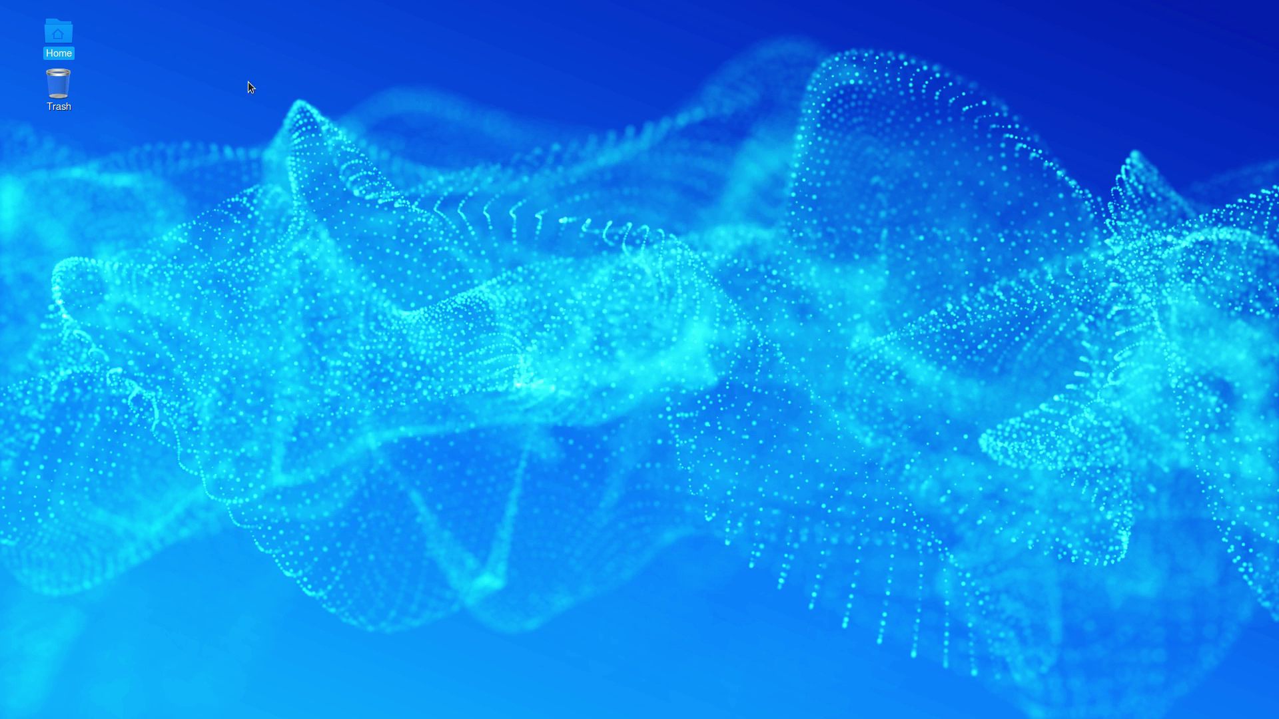
double_click(52, 34)
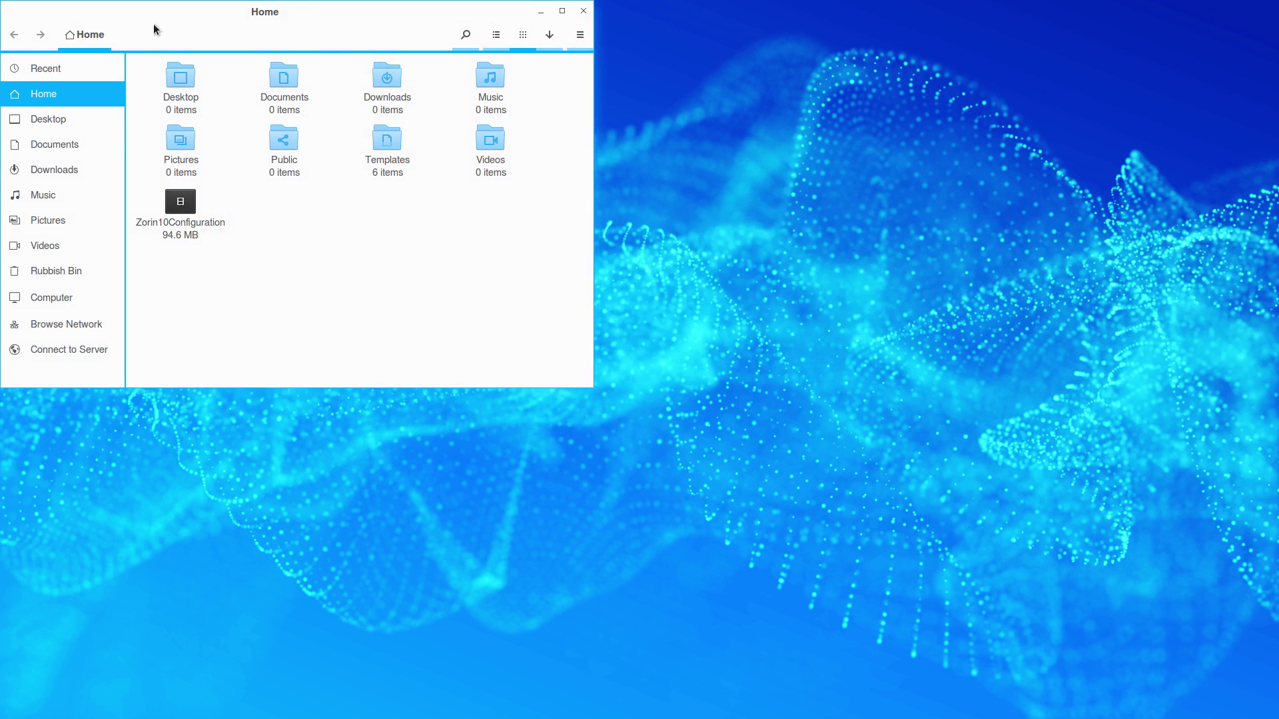
left_click_drag(274, 17, 531, 138)
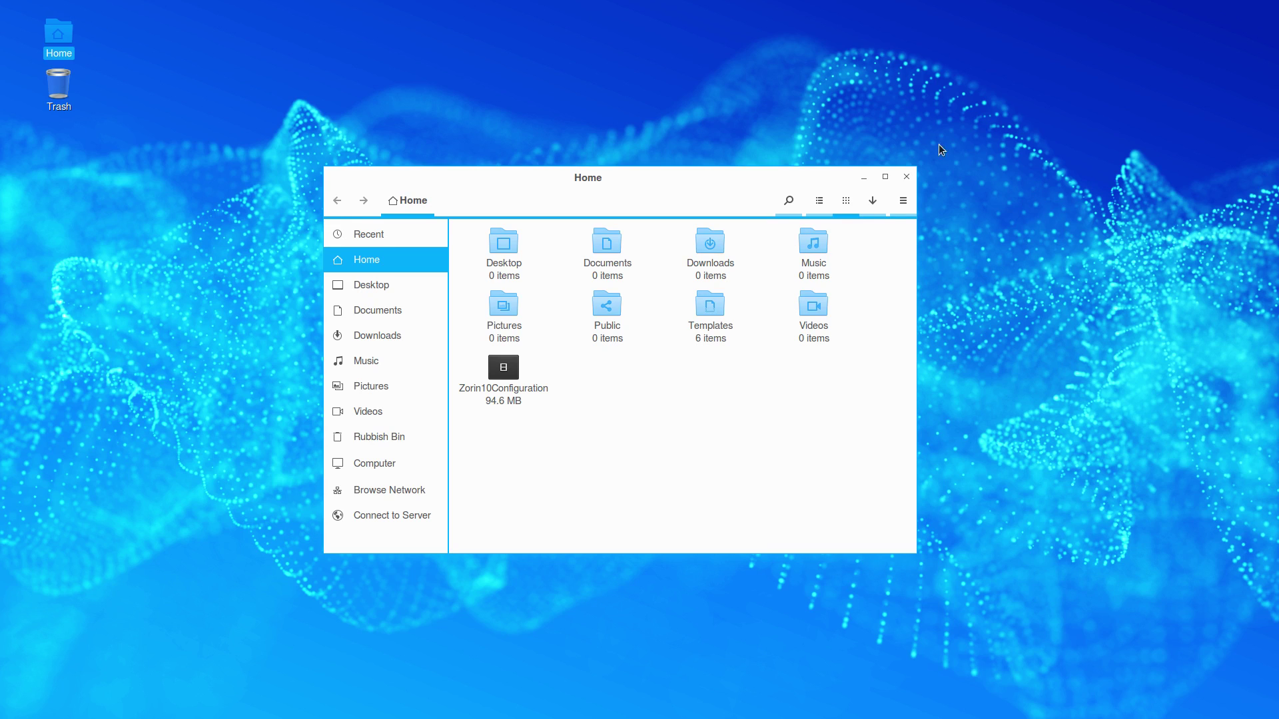
Open the Zorin Look Changer from the System Tools category of the newly added applications menu
mouse_move(128, 2)
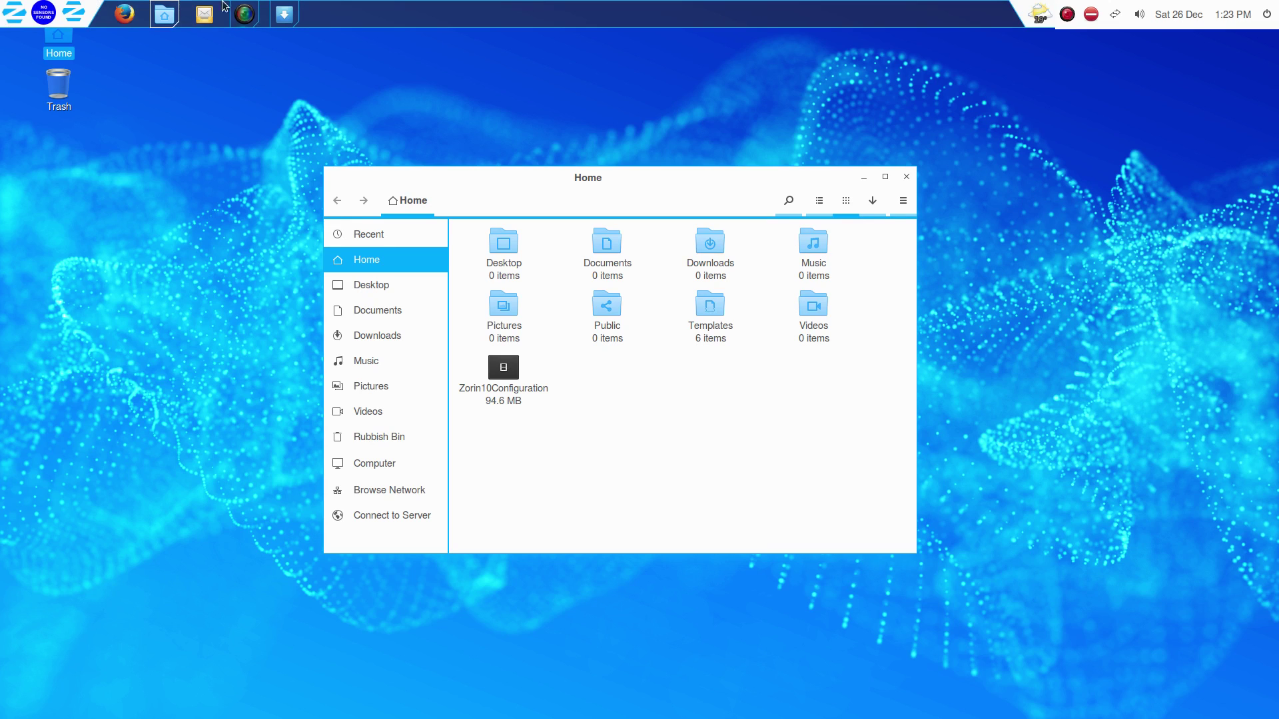
left_click(13, 14)
mouse_move(18, 33)
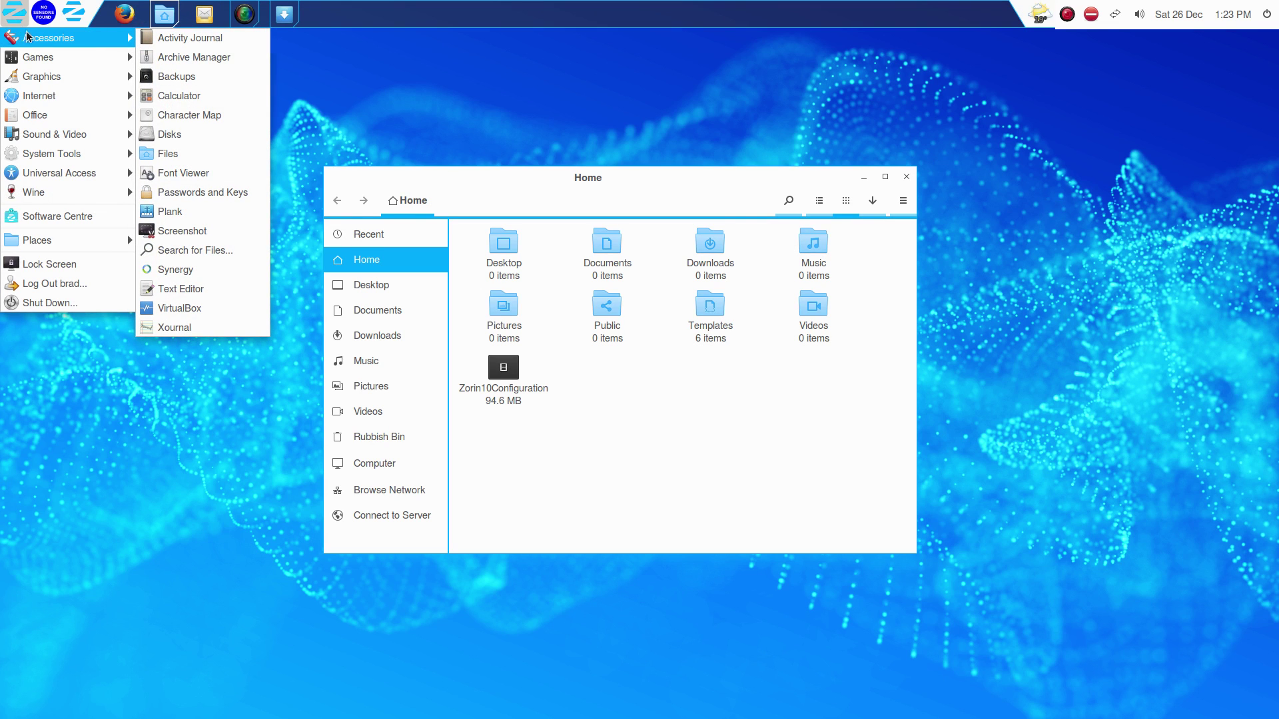
mouse_move(77, 160)
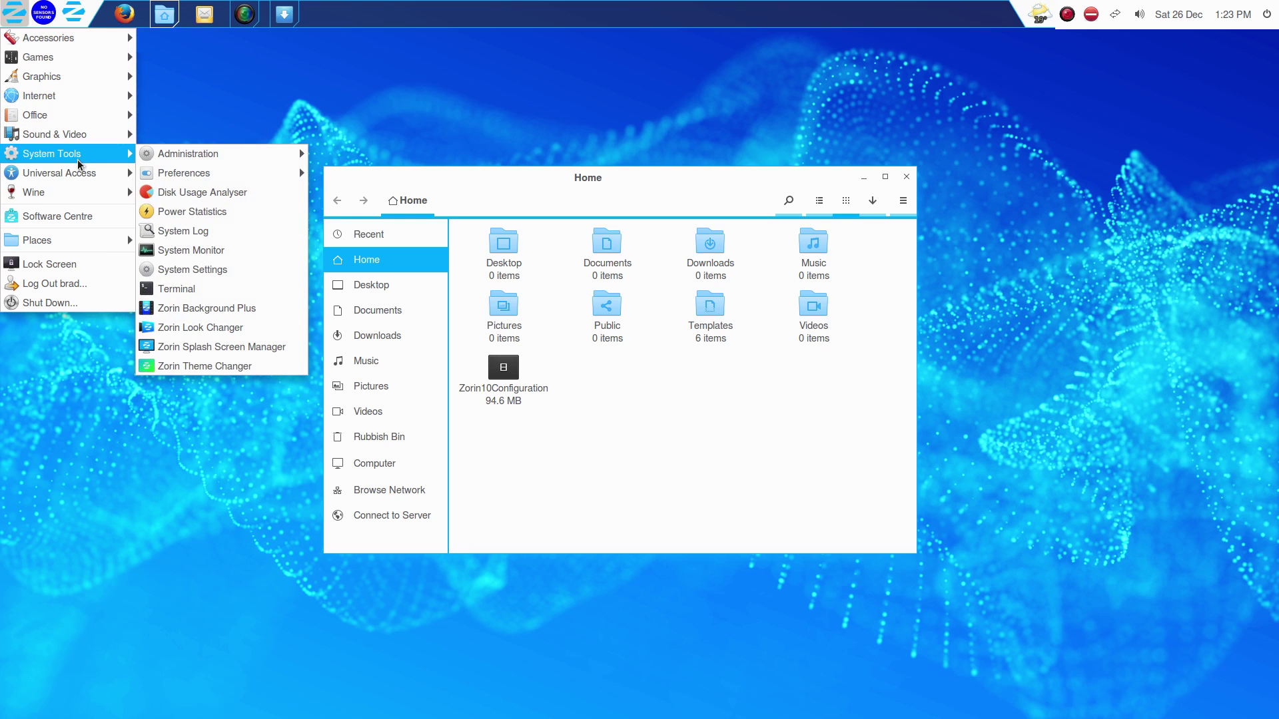
left_click(246, 329)
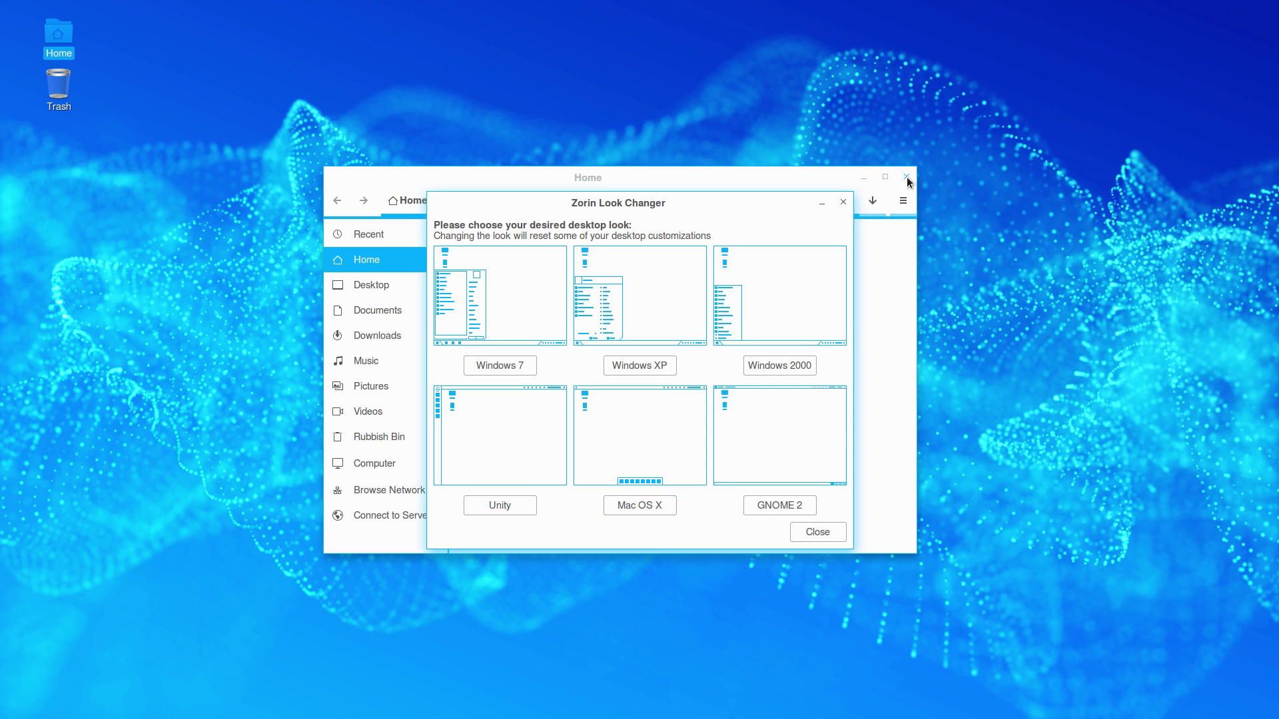
Bring the Home window forward and look through its options menu for file manager preferences
left_click(850, 171)
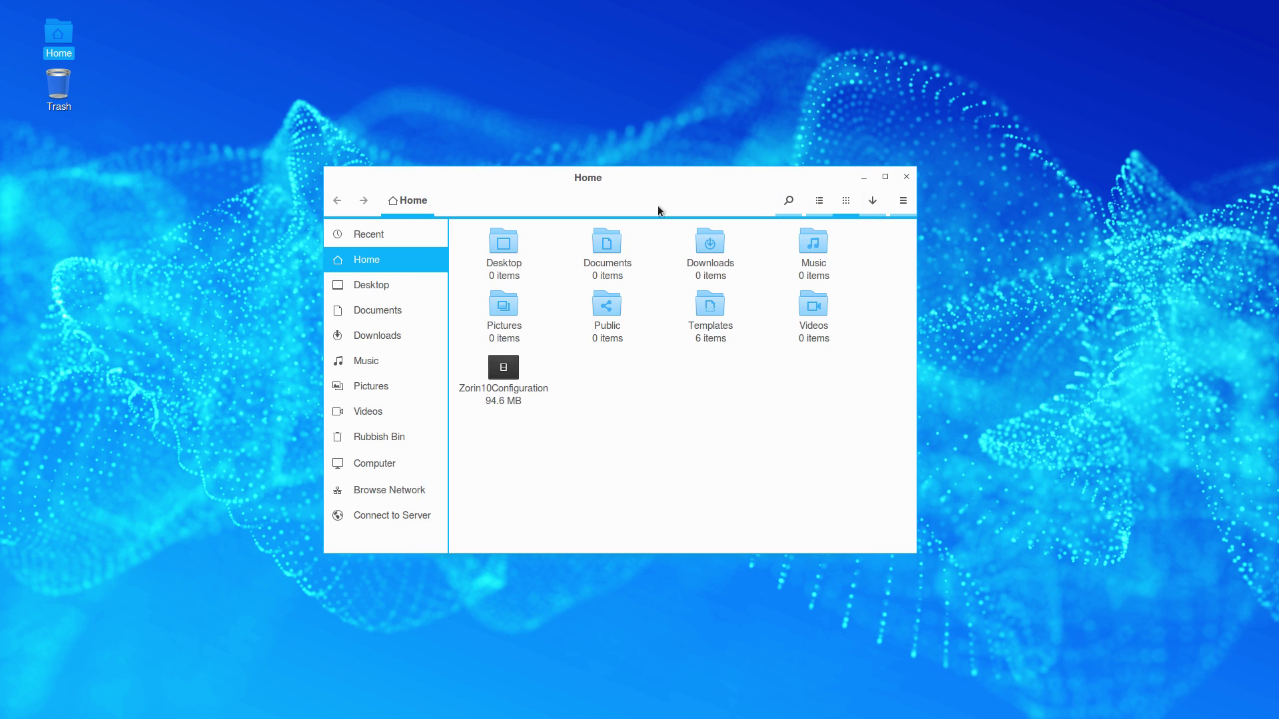
left_click(903, 201)
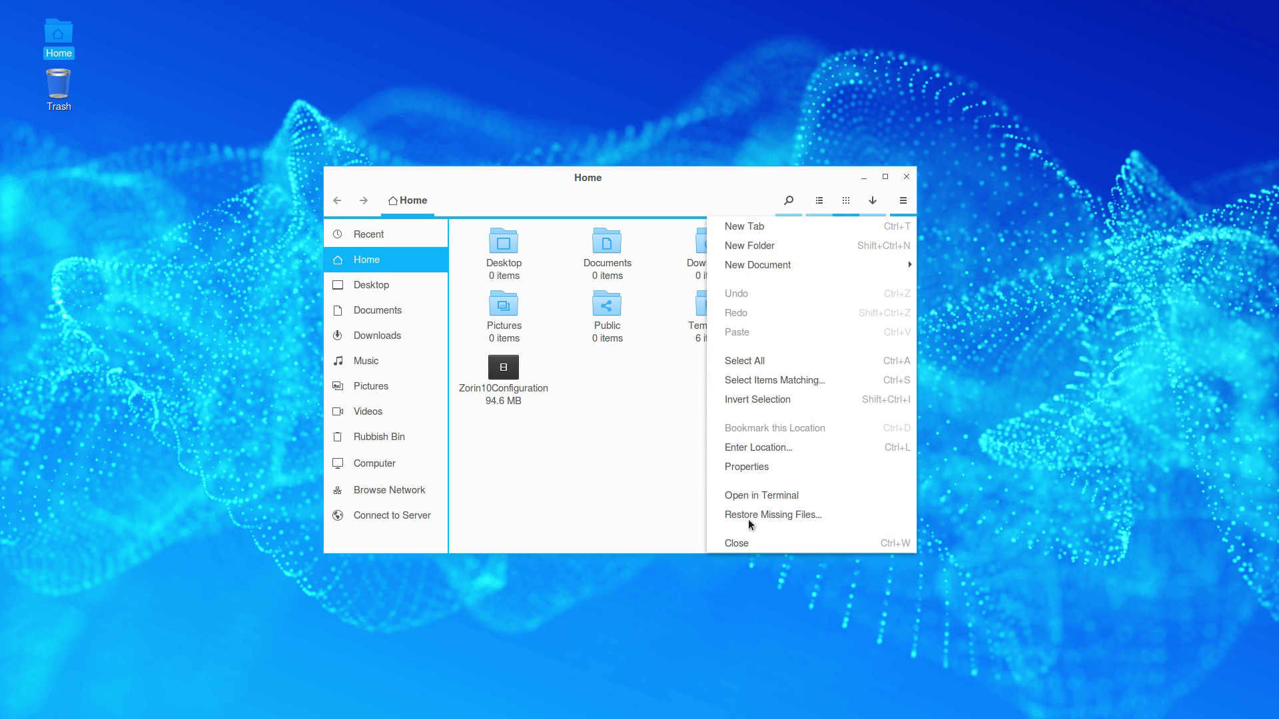
left_click(1005, 159)
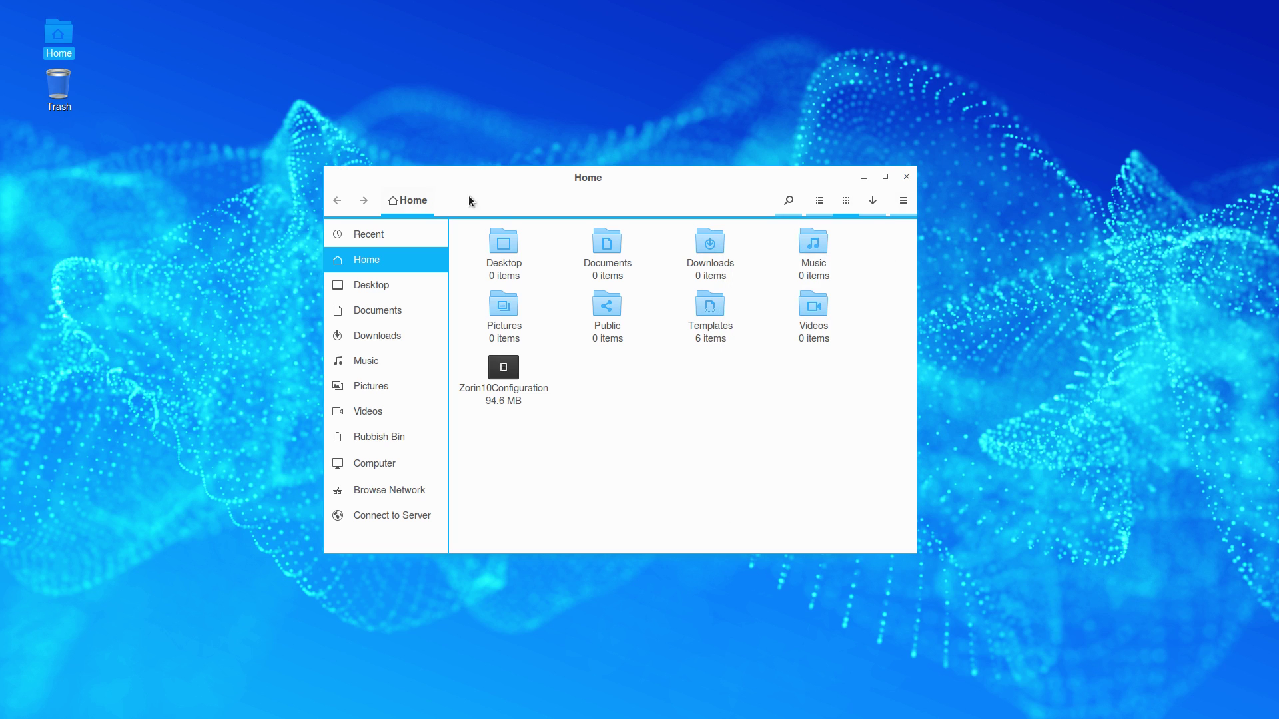
Apply the Mac OS X desktop look and bring the Home folder window in front of the Zorin Look Changer
left_click(907, 175)
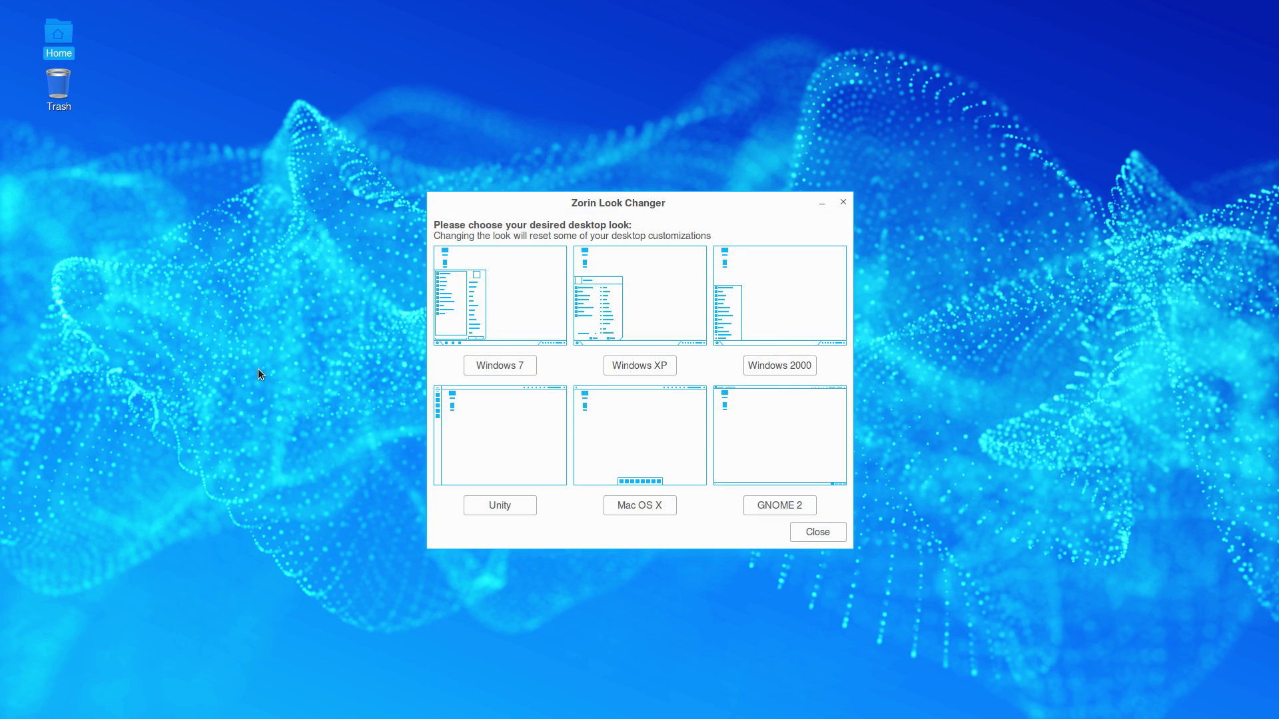
left_click(643, 503)
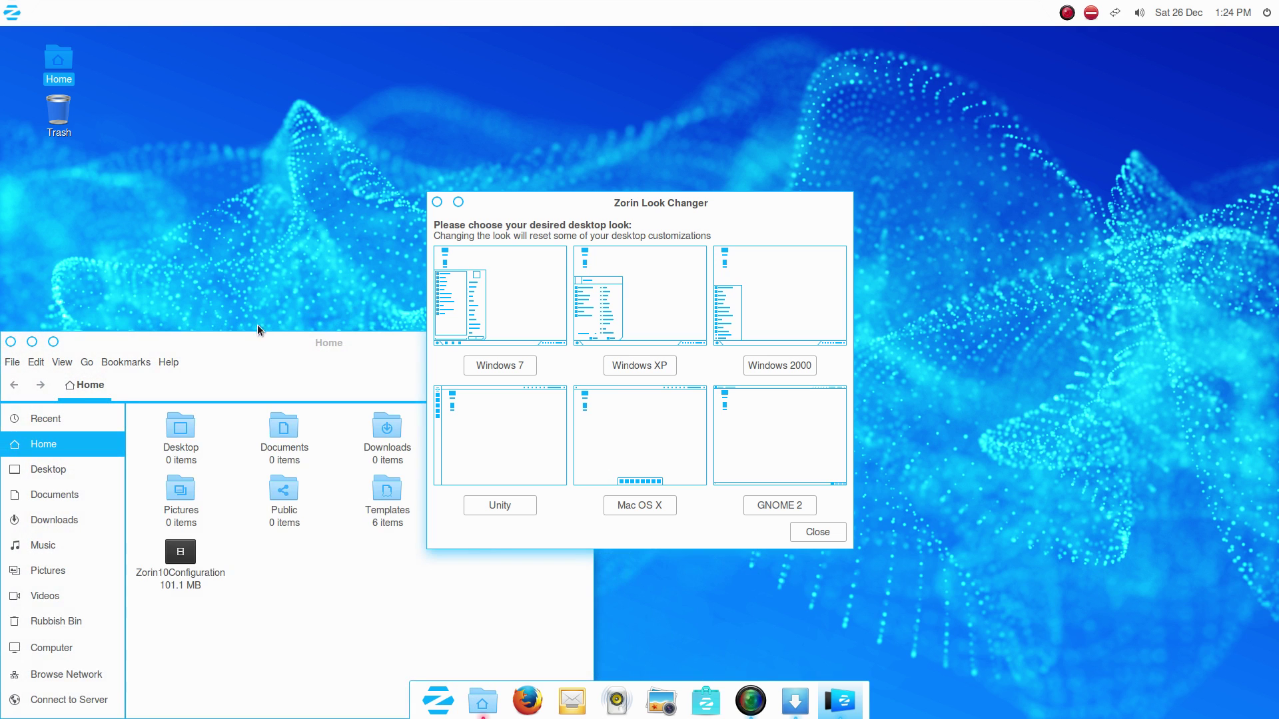
left_click_drag(267, 337, 553, 121)
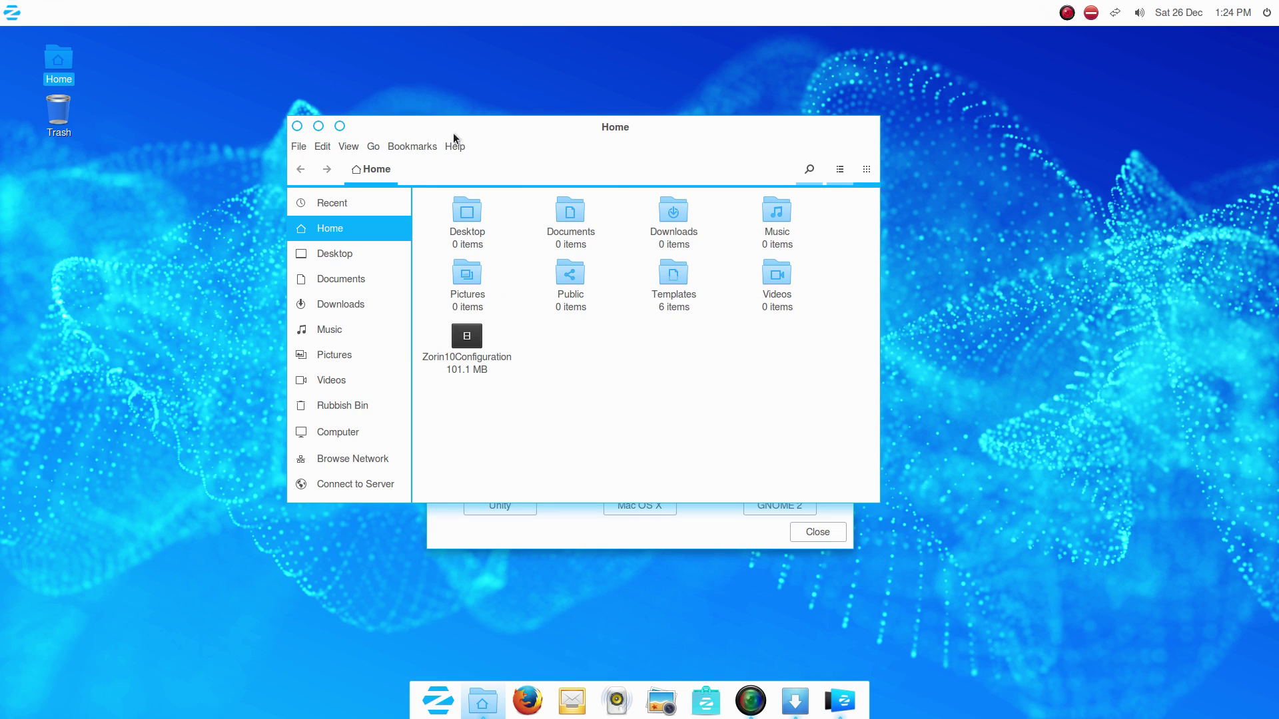
In the file manager preferences, view new folders using List View and set the list view default zoom level to 33%
left_click(321, 148)
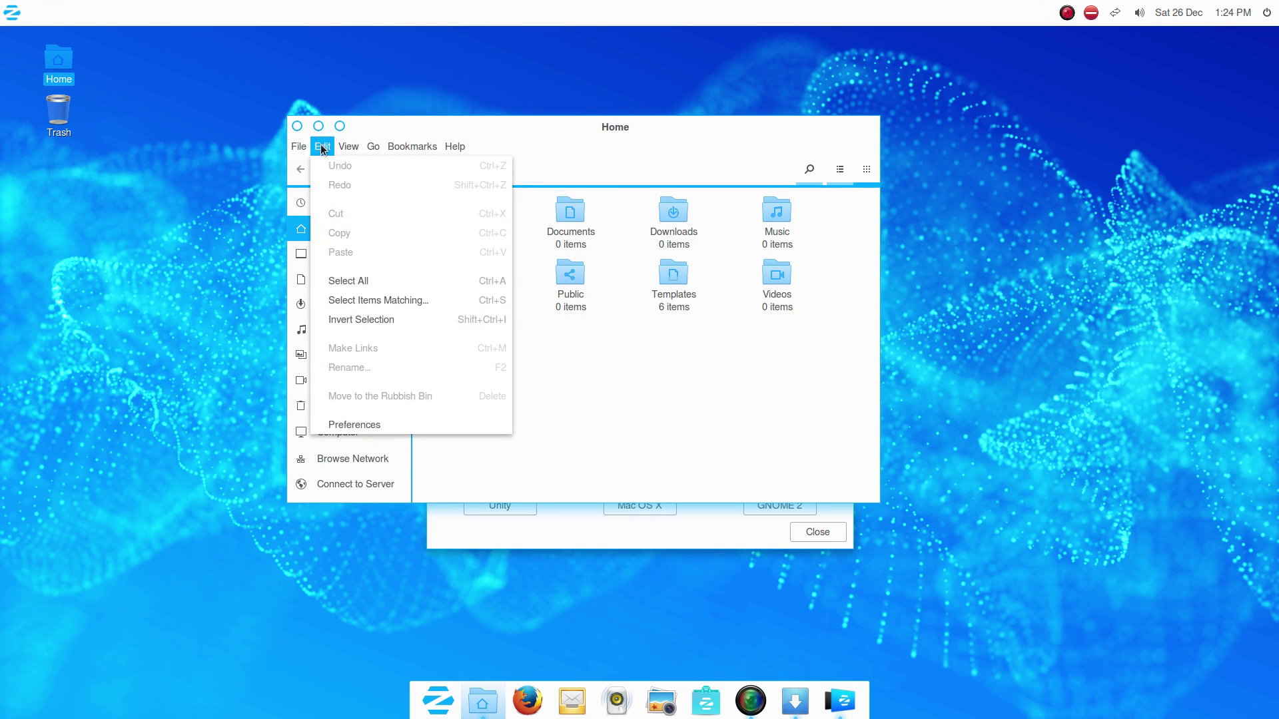
left_click(412, 427)
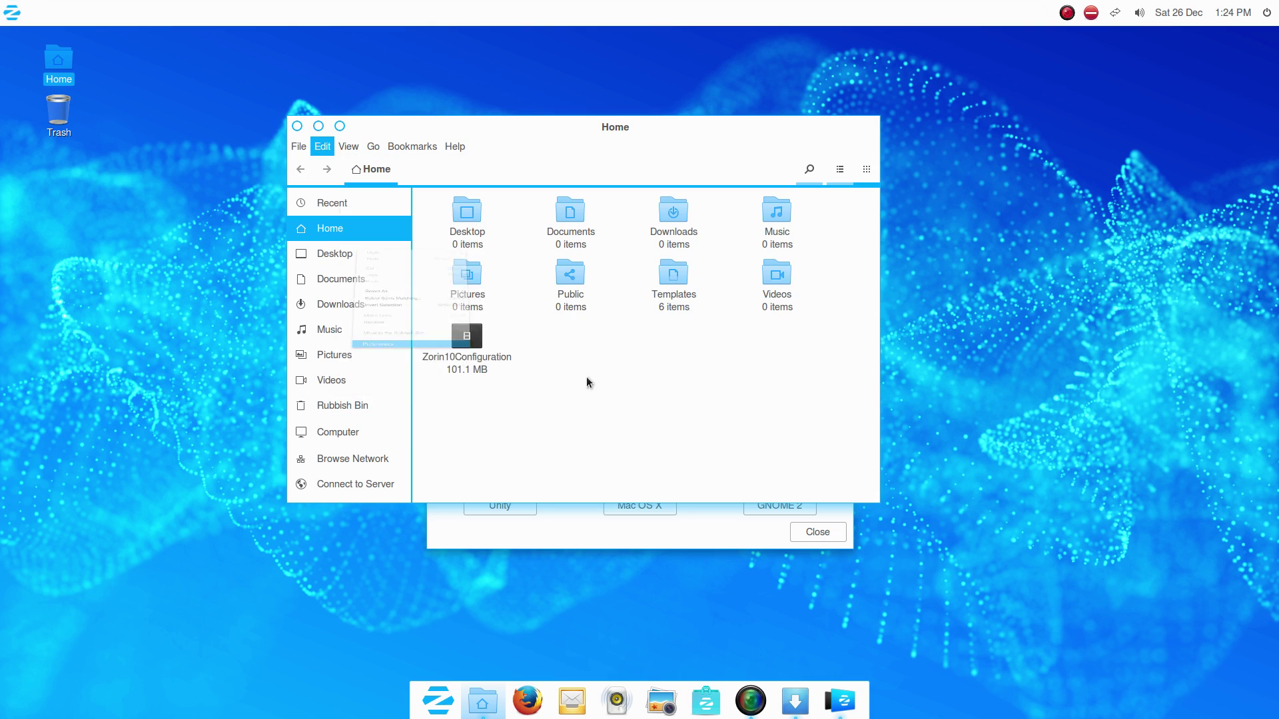
left_click(546, 333)
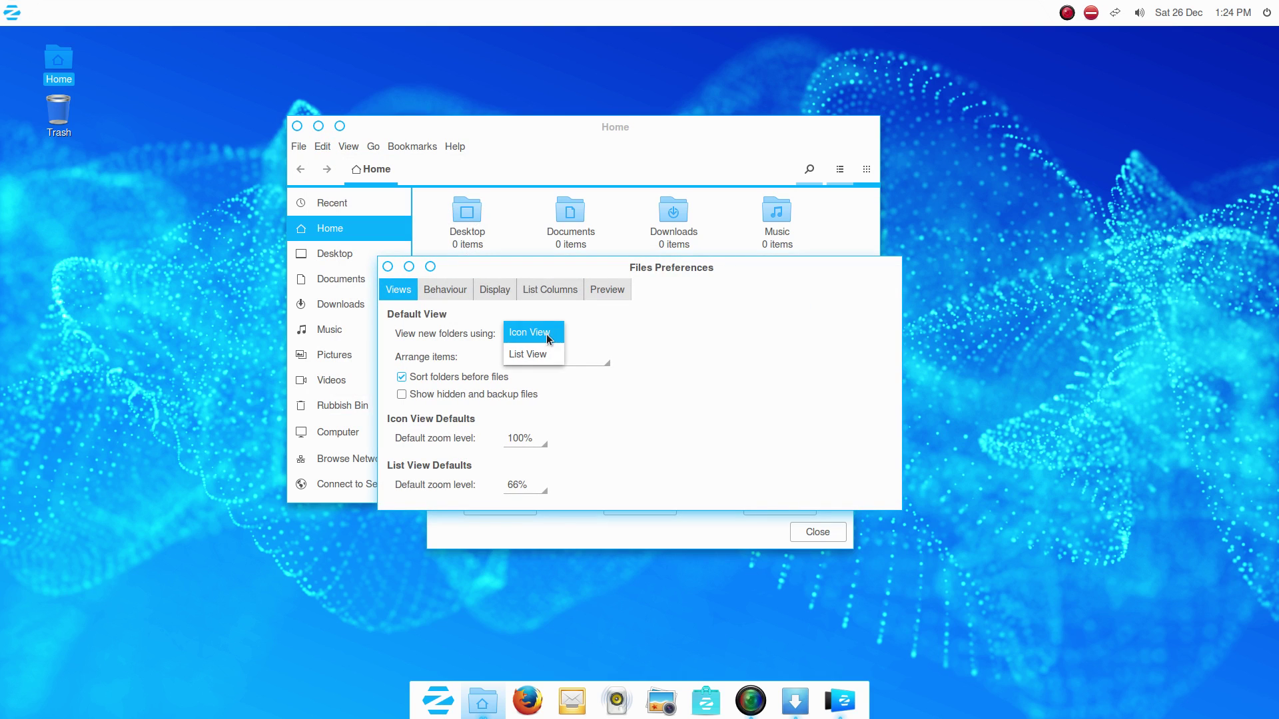
left_click(533, 357)
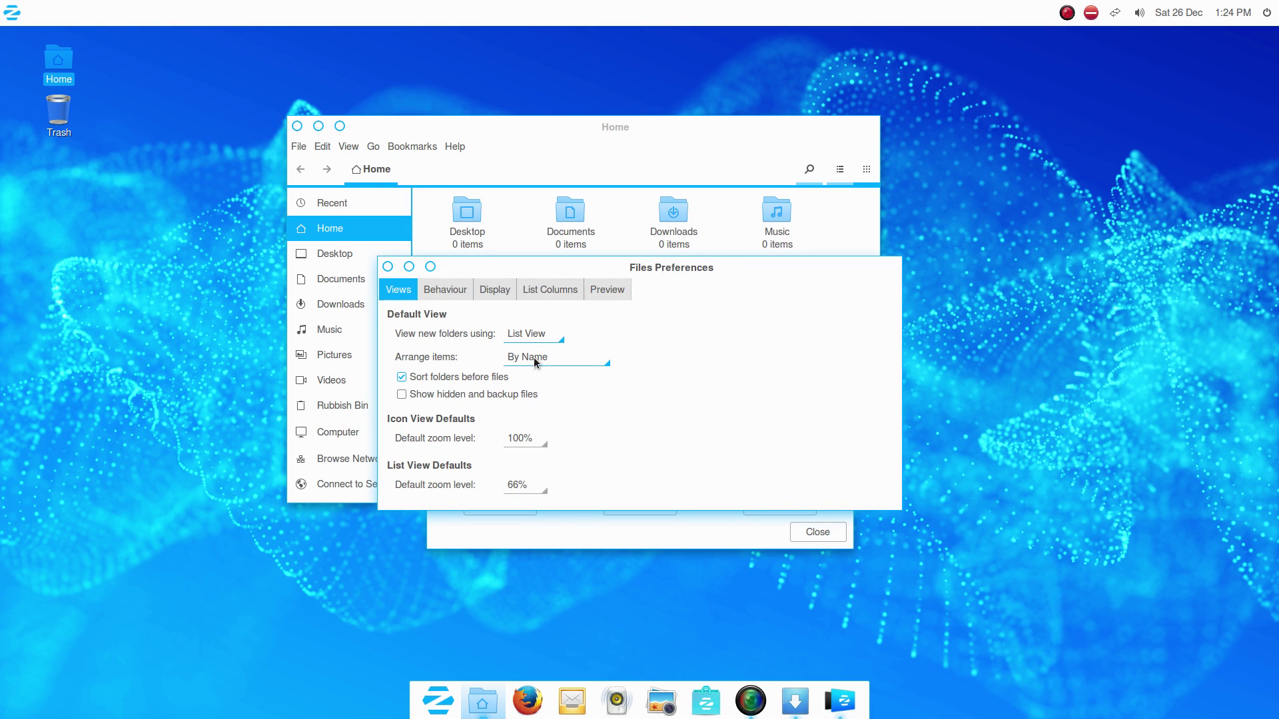
left_click(535, 485)
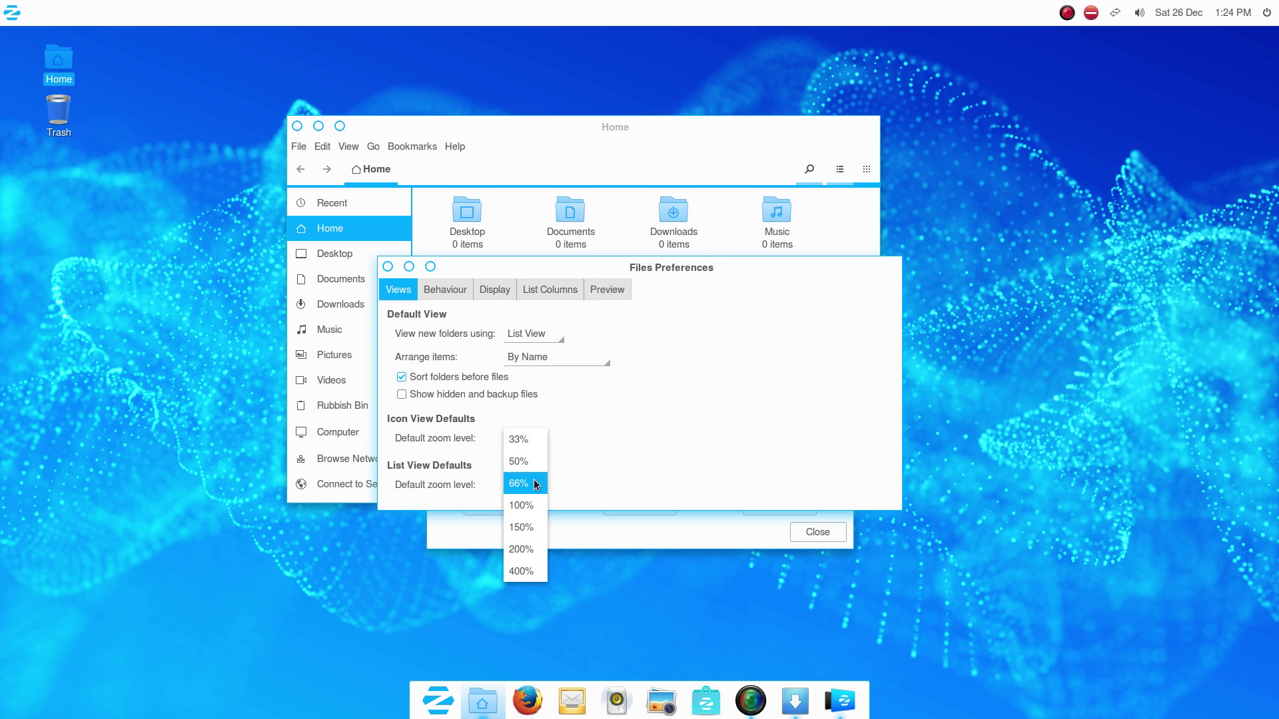
left_click(518, 437)
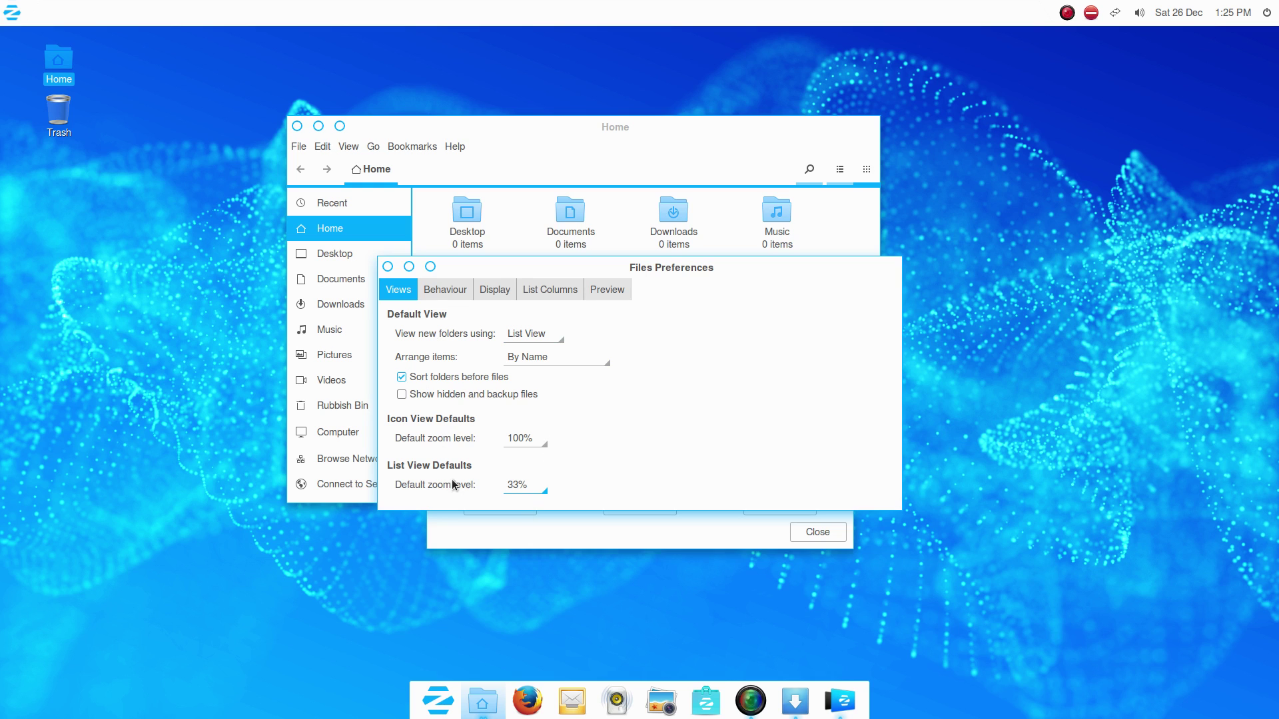
Enable navigating folders in a tree for list view, review the remaining preference pages and close Files Preferences
left_click(447, 292)
left_click(394, 291)
left_click(503, 288)
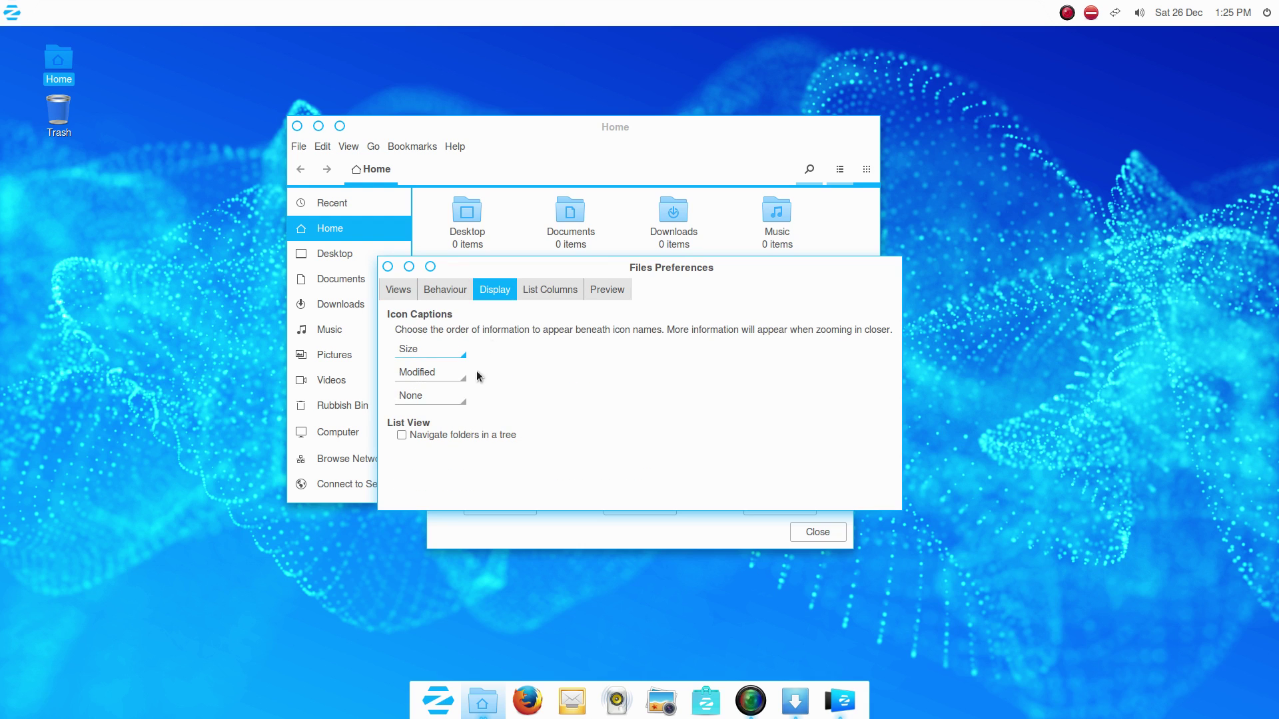
left_click(400, 435)
left_click(548, 291)
left_click(607, 292)
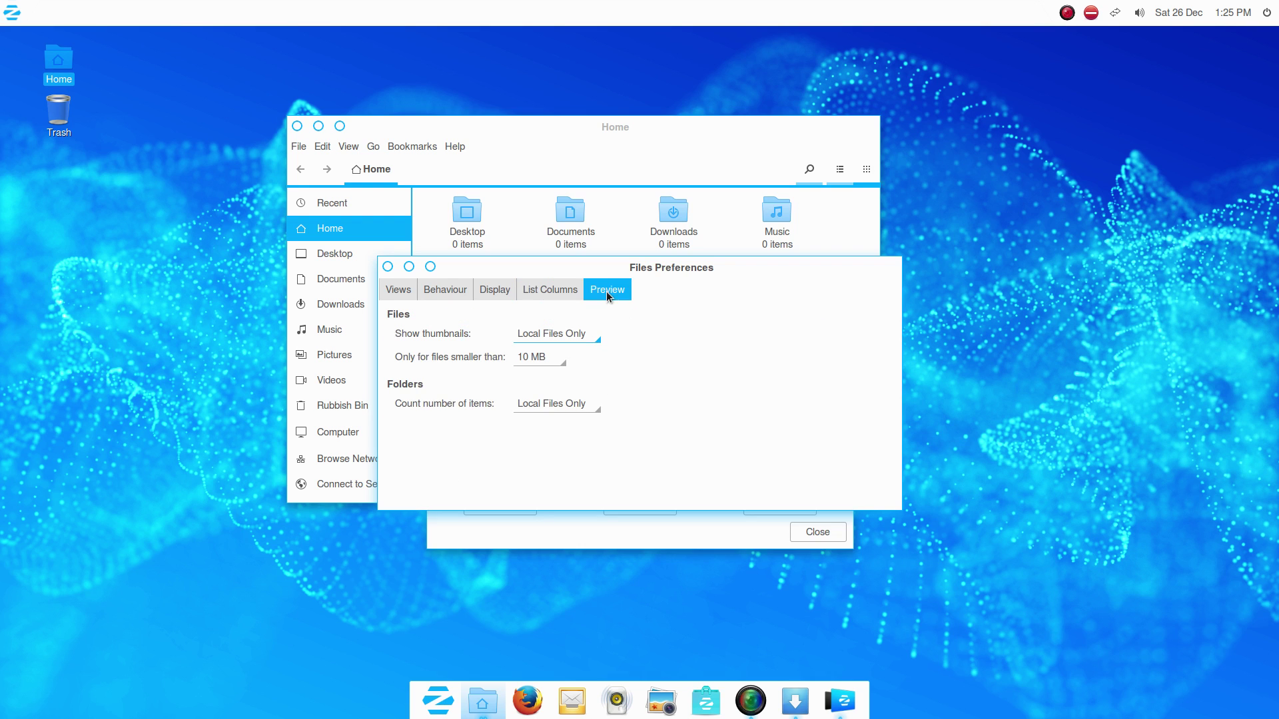
left_click(388, 267)
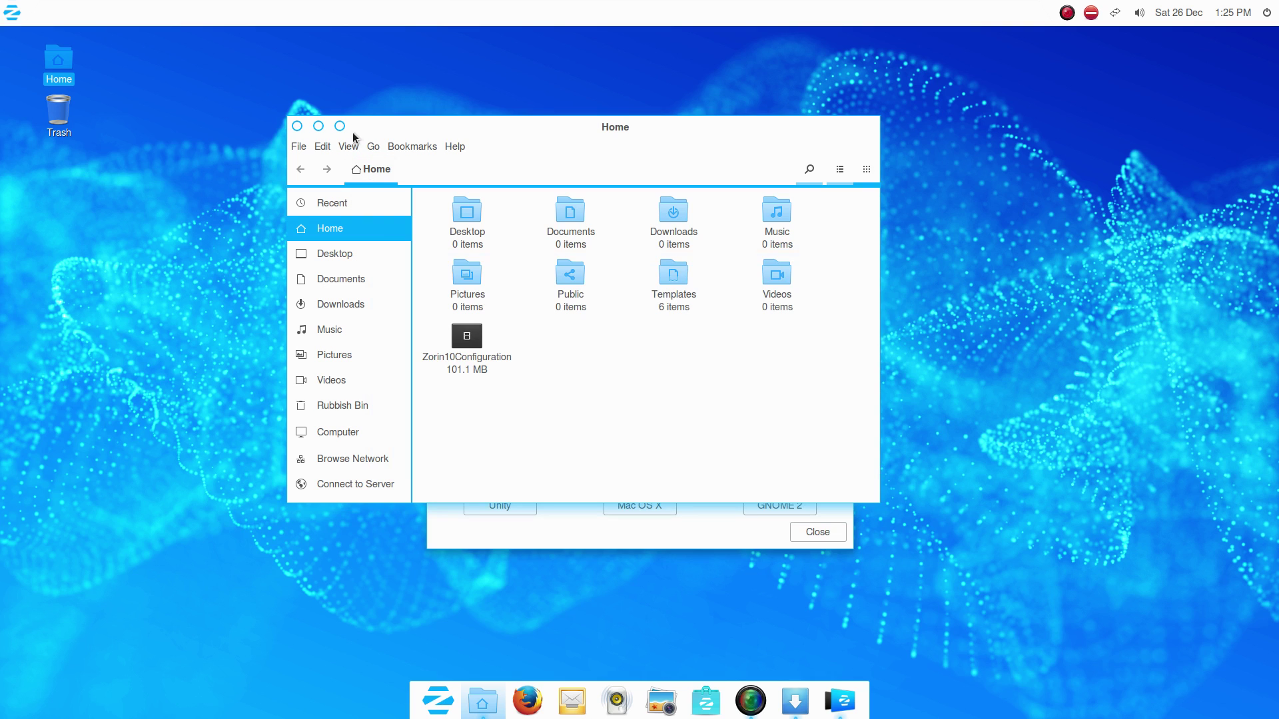
Close and reopen the Home folder, and expand and collapse Videos to check the new list and tree view
left_click(298, 126)
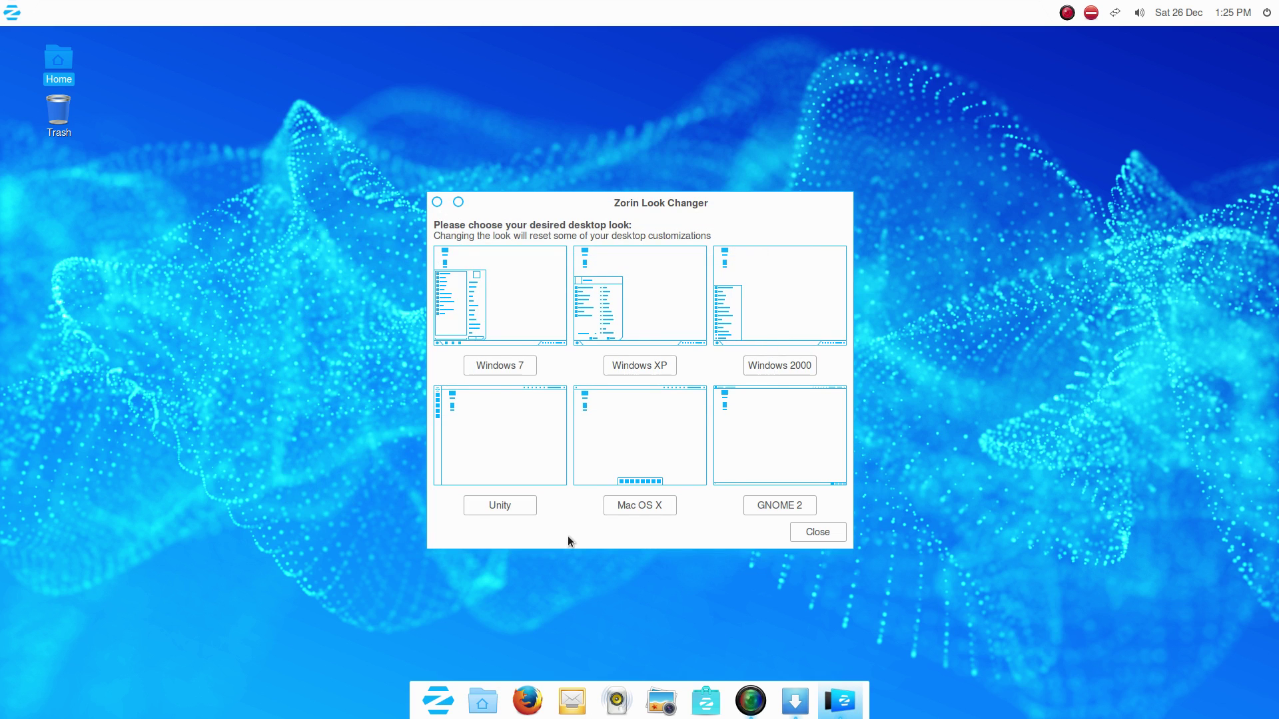
left_click(479, 708)
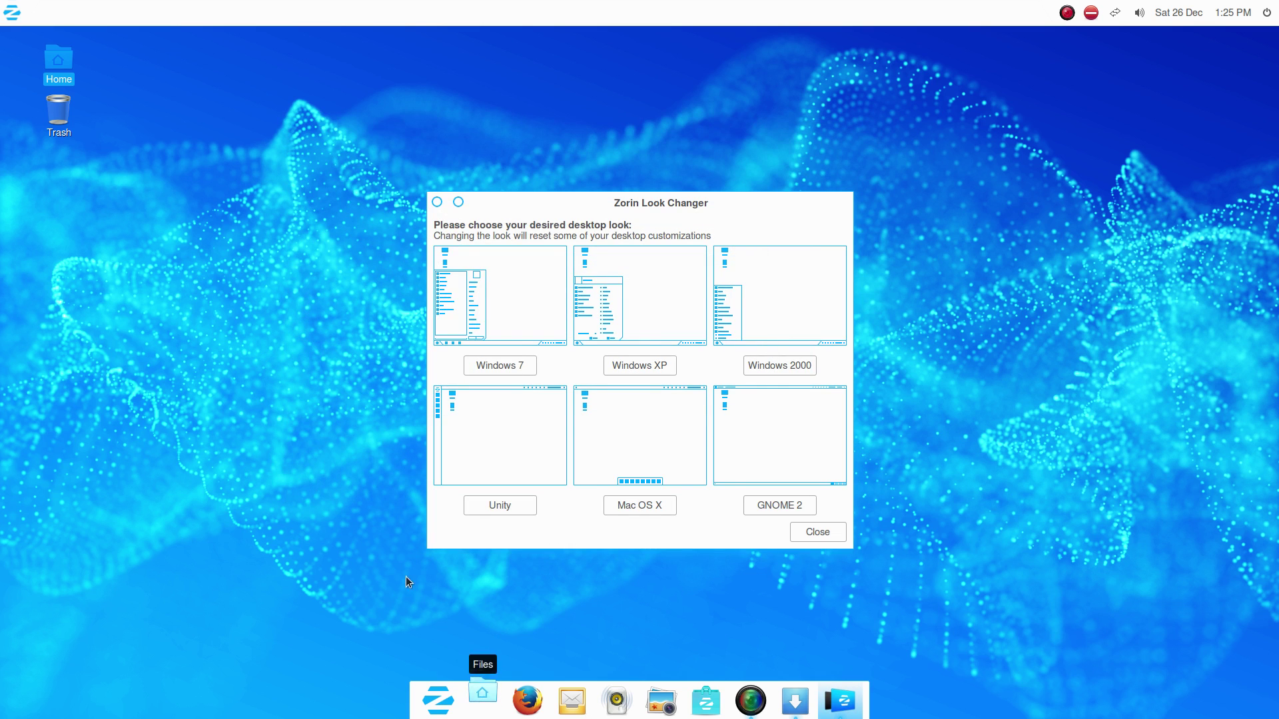
left_click_drag(293, 343, 431, 160)
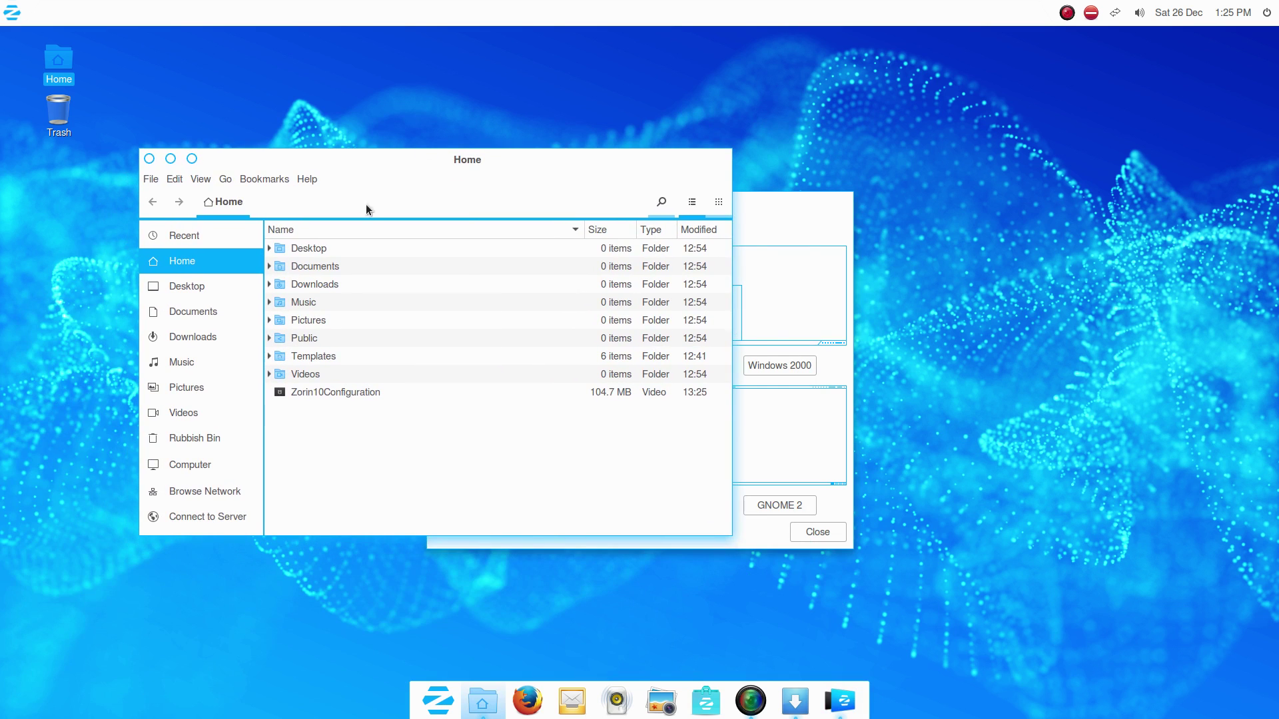
left_click(270, 374)
left_click(269, 375)
Browse the network in an enlarged file manager window and open the Videos share on YZ500 (SMB)
left_click(188, 492)
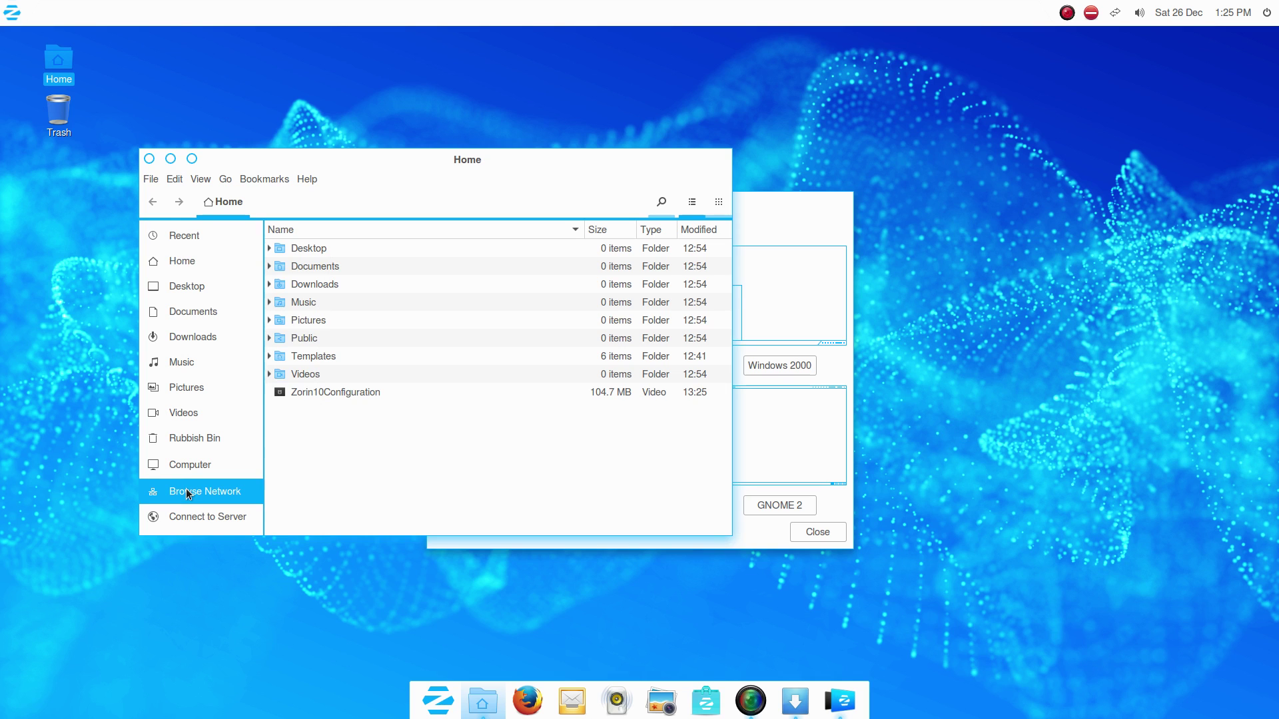
left_click_drag(465, 159, 429, 114)
left_click_drag(690, 487, 706, 577)
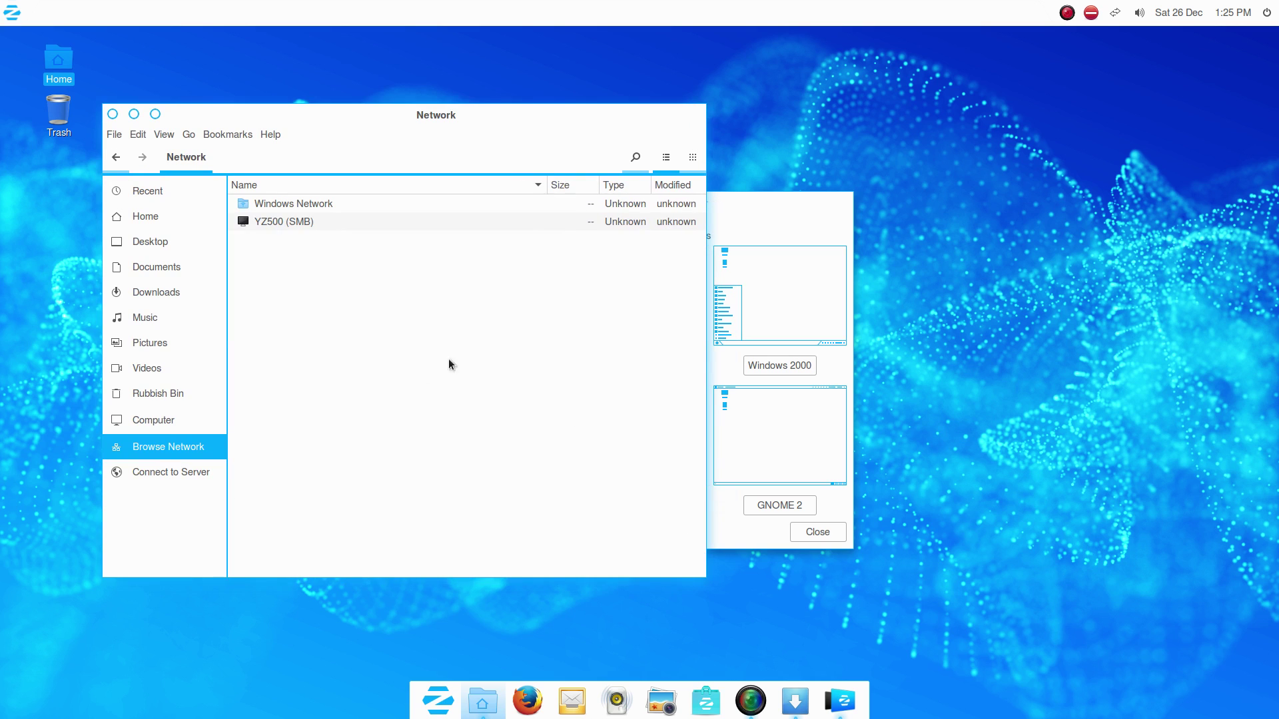
left_click(324, 220)
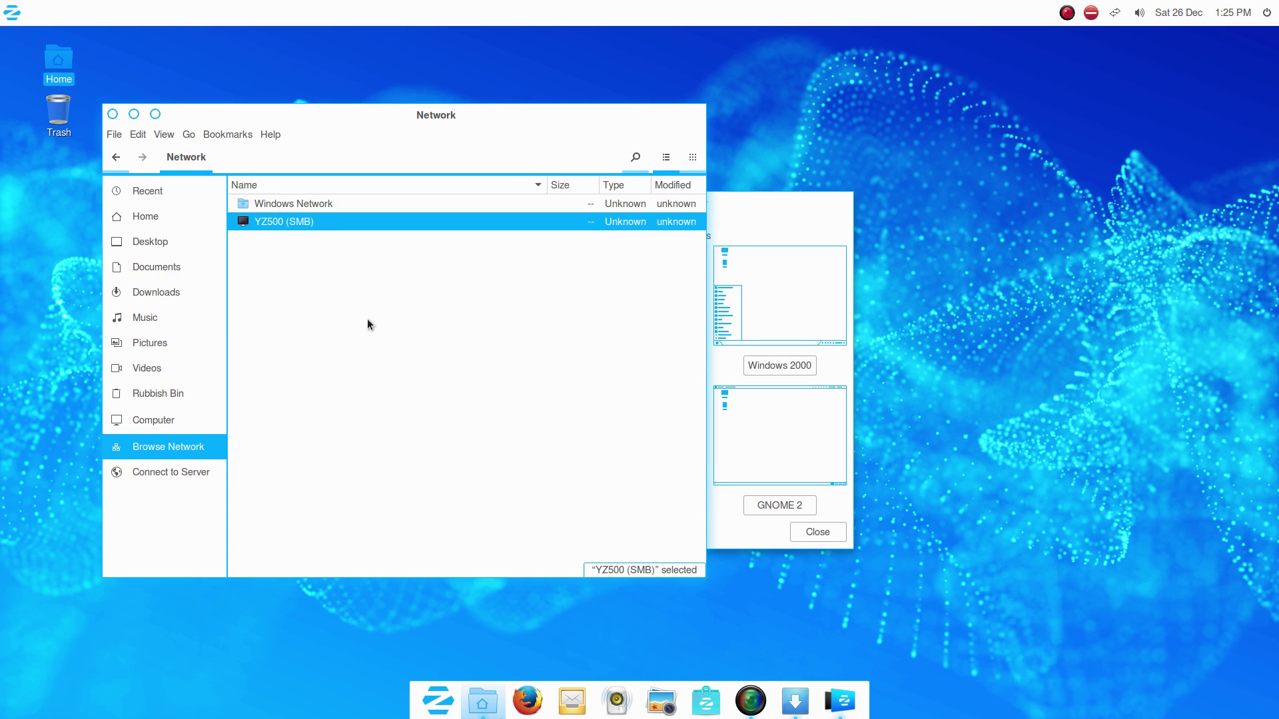
key("Return")
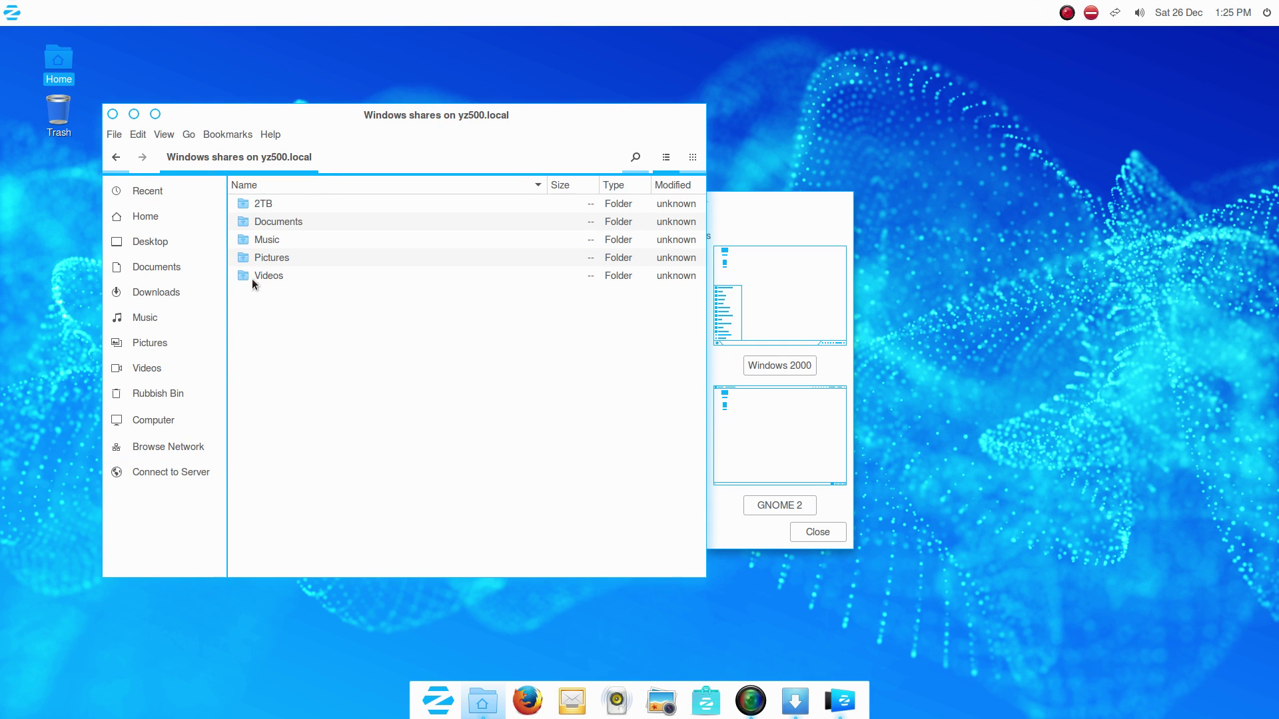
double_click(246, 275)
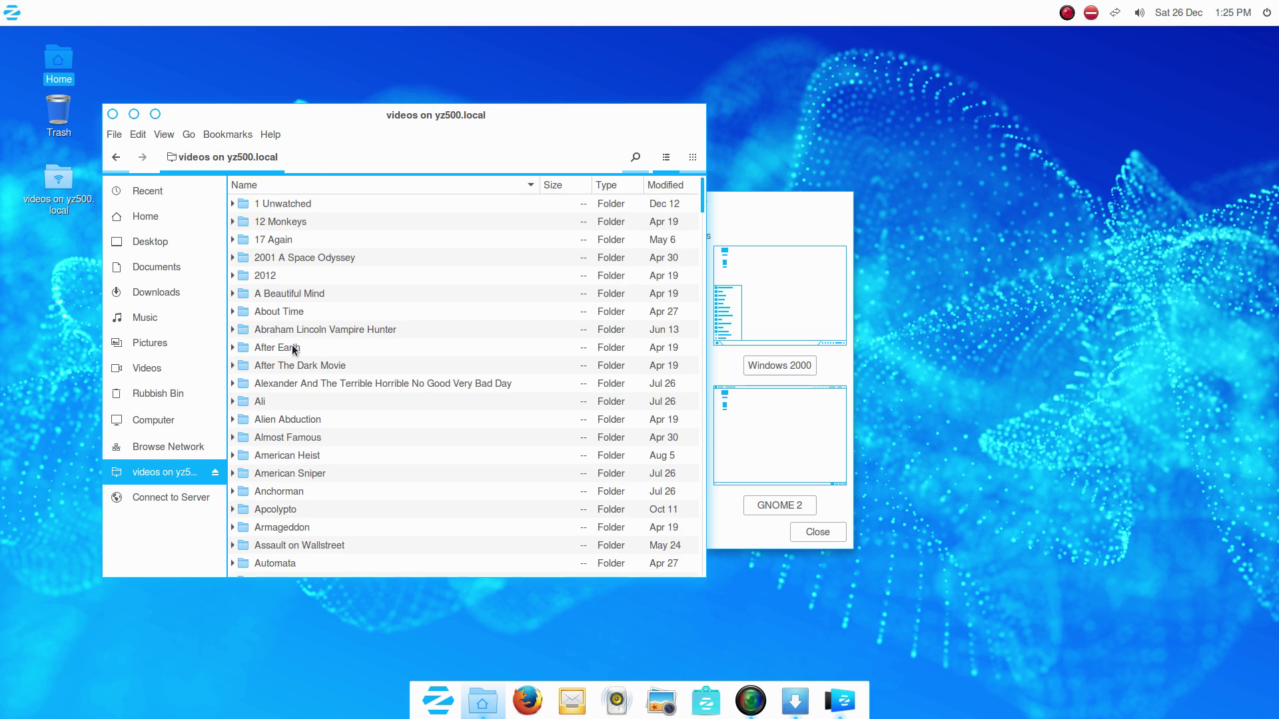
Skim the Videos share's folder list, return to the Windows shares on yz500.local and open the 2TB share
scroll(384, 337, "down", 6)
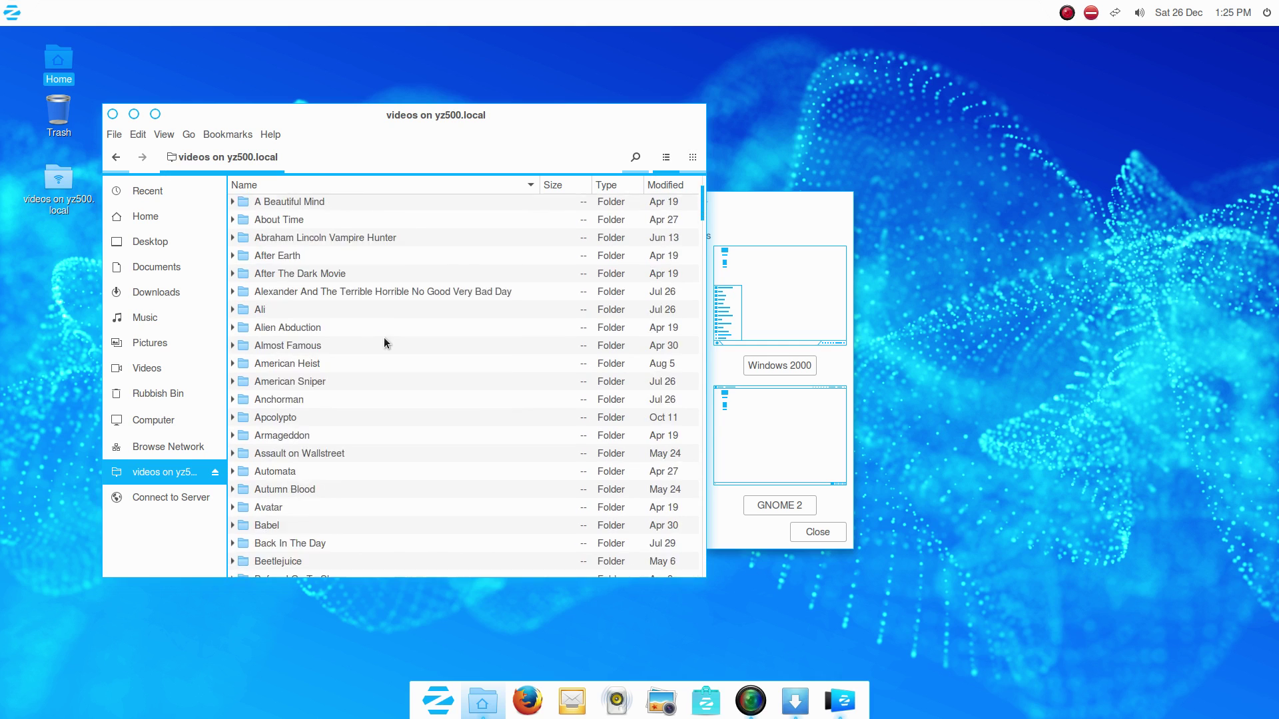
scroll(394, 334, "up", 6)
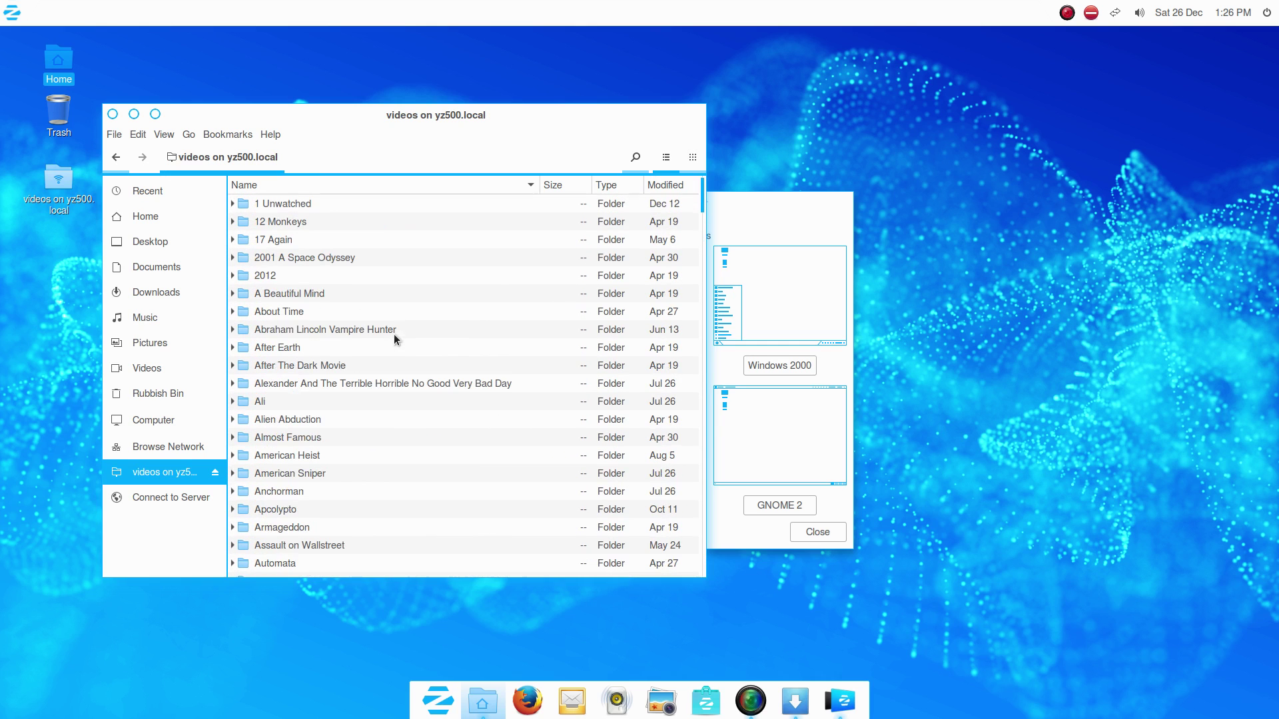
left_click(116, 157)
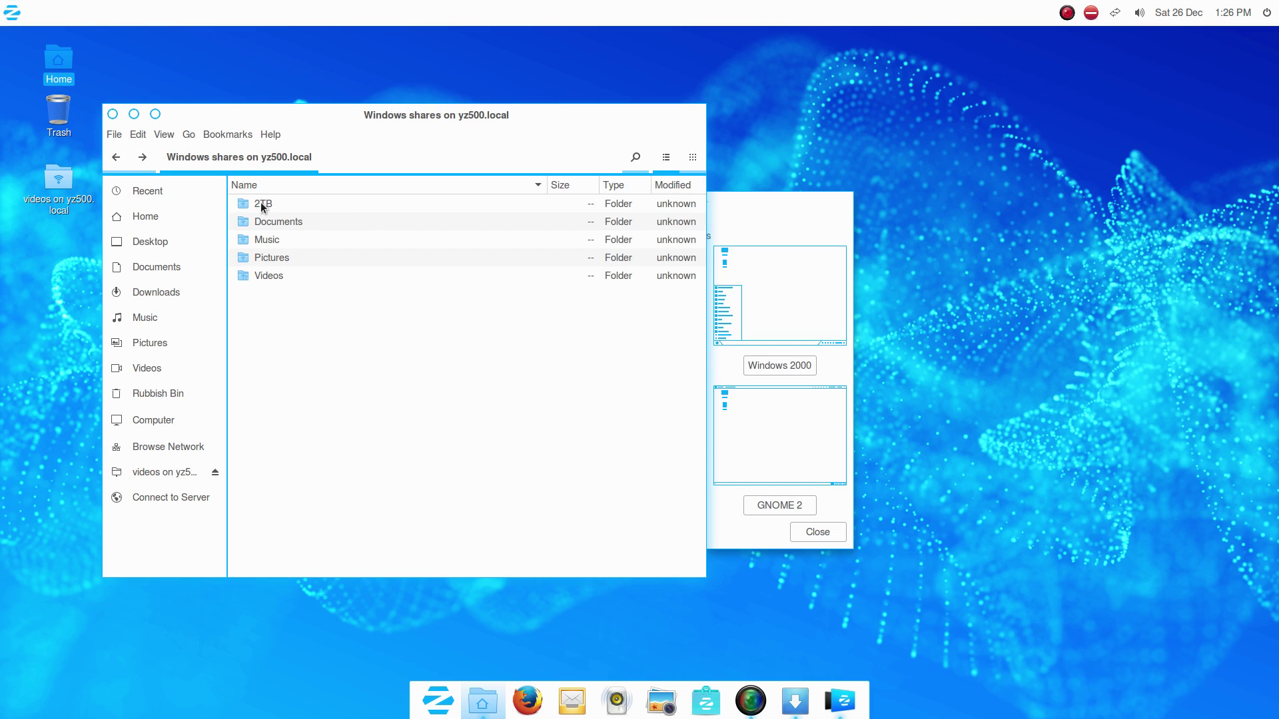
left_click(244, 208)
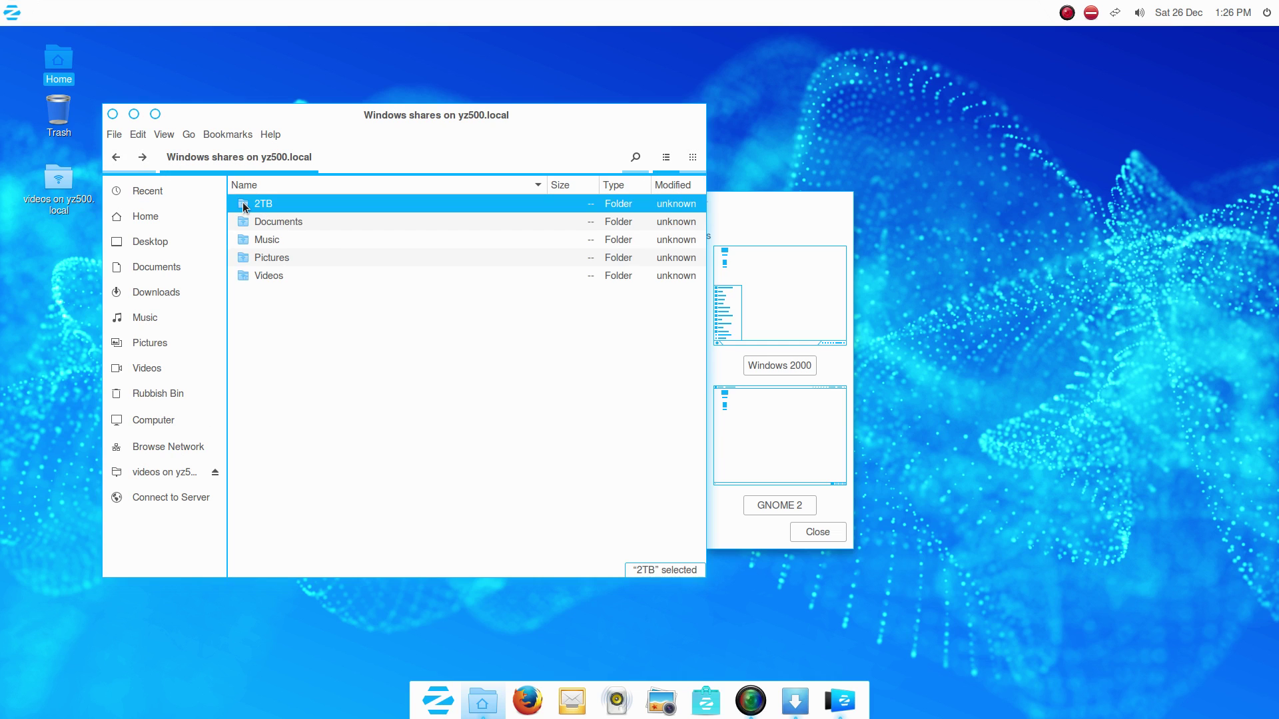
double_click(245, 208)
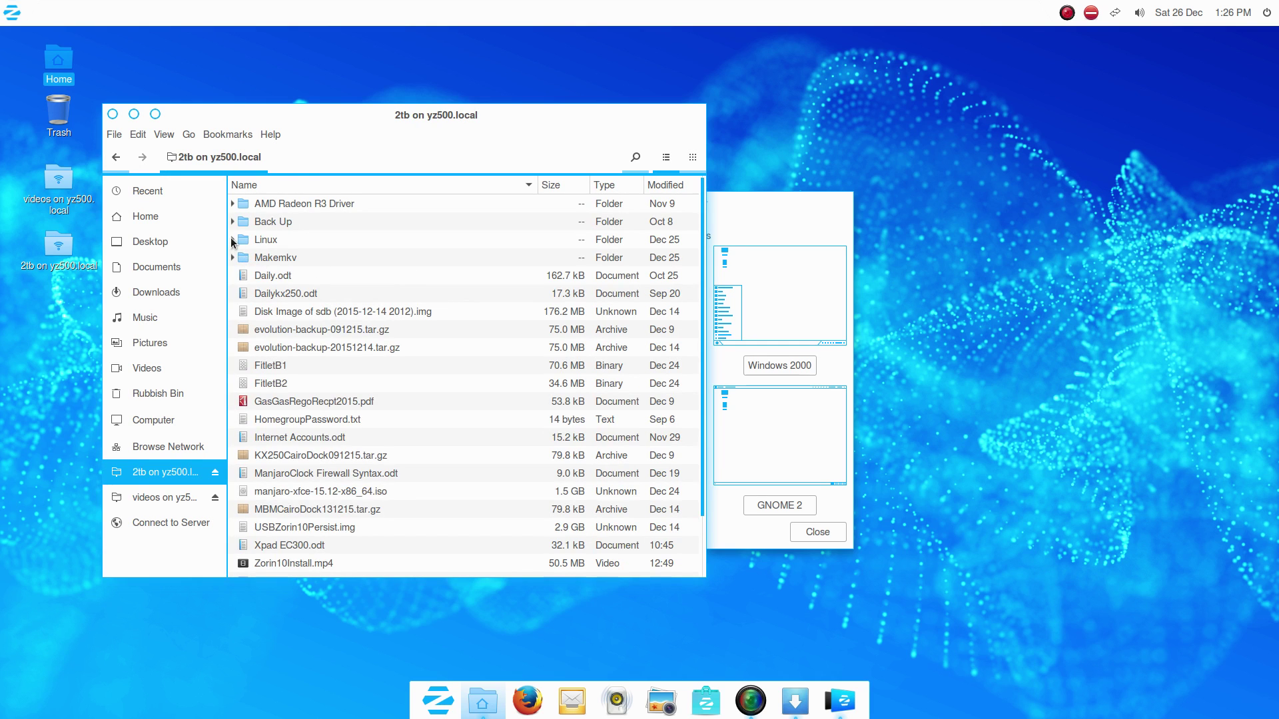
Expand the Linux folder and its iso subfolder in the 2TB share's tree, and collapse Linux again
left_click(233, 239)
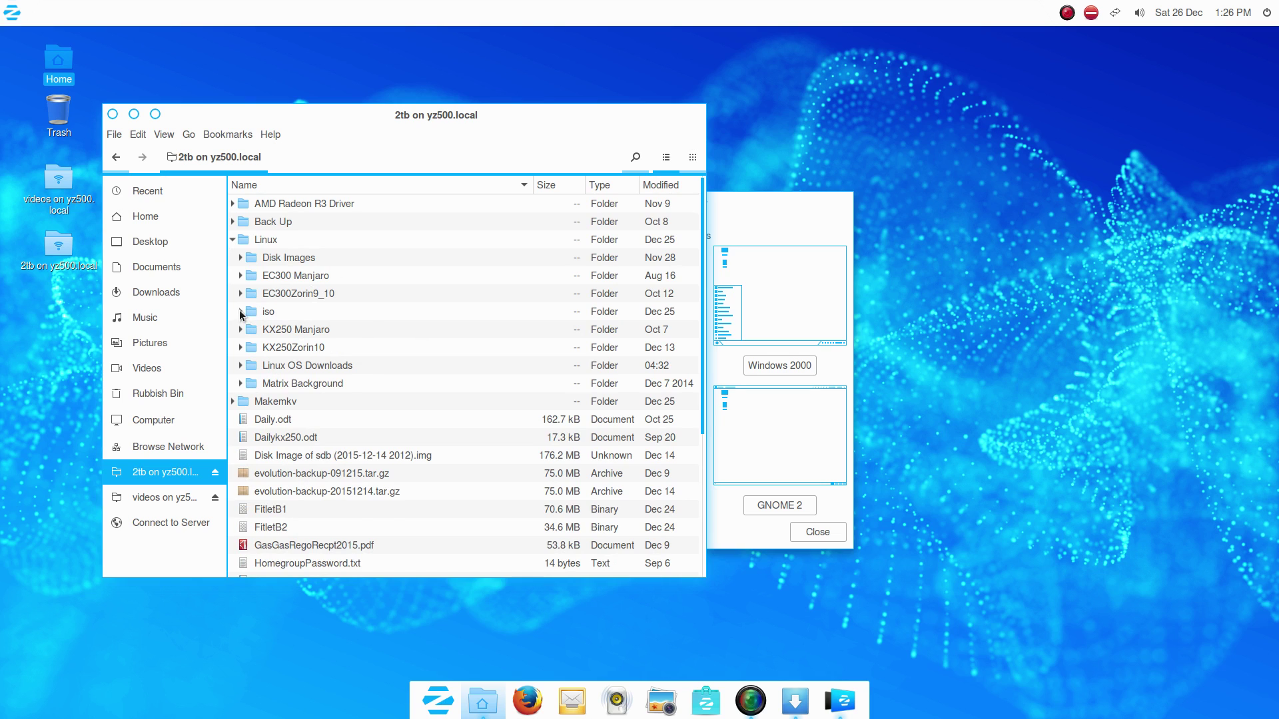
left_click(240, 312)
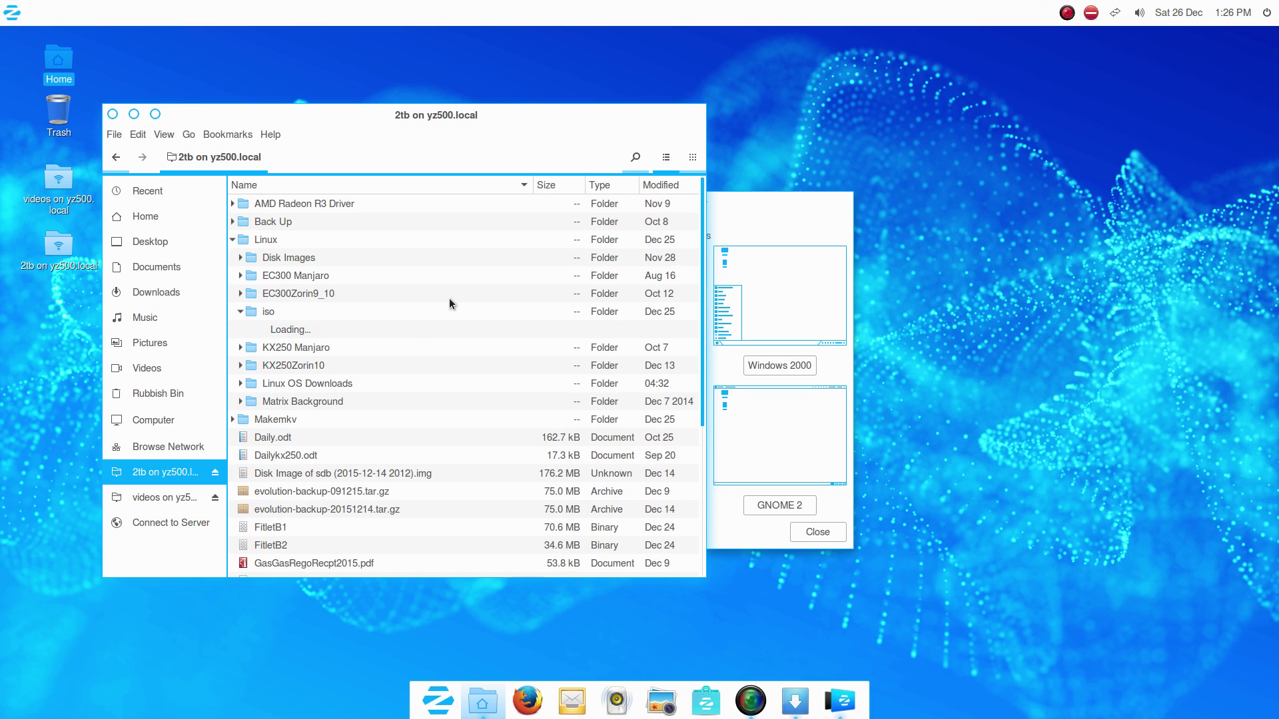
left_click(233, 241)
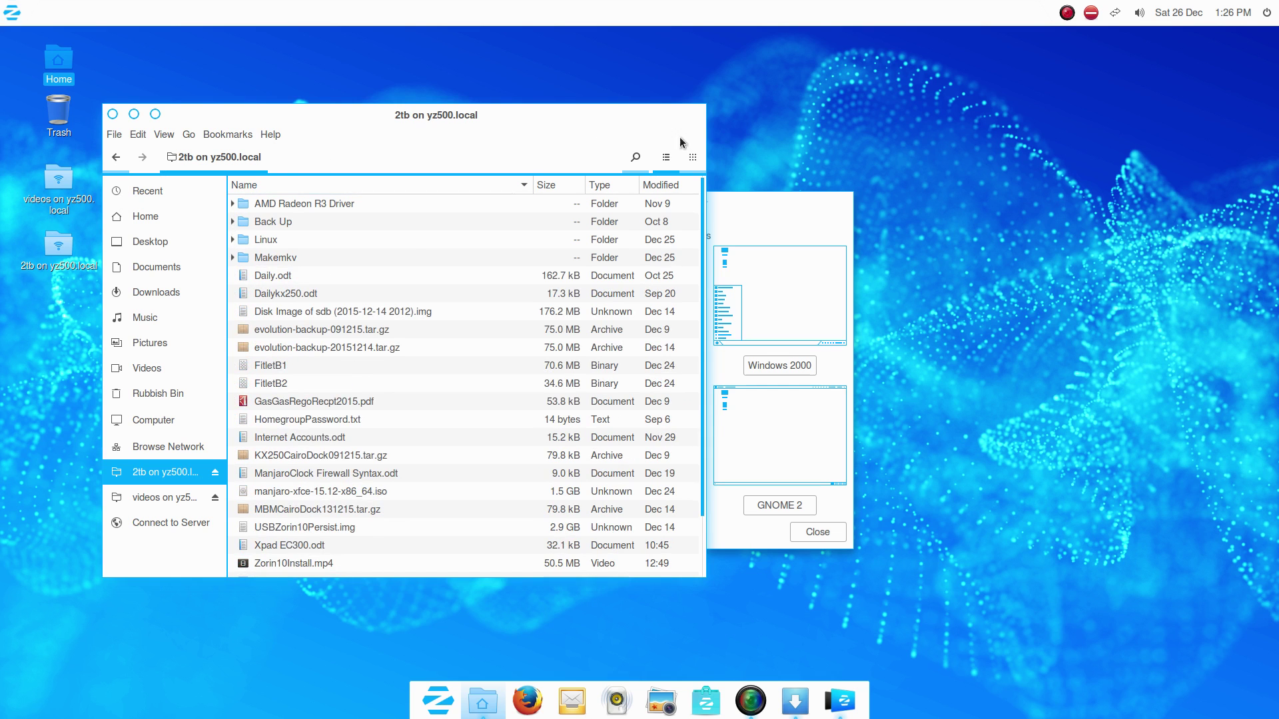
Close the file manager window, switch the desktop look to Windows 7 and close Zorin Look Changer
left_click(113, 114)
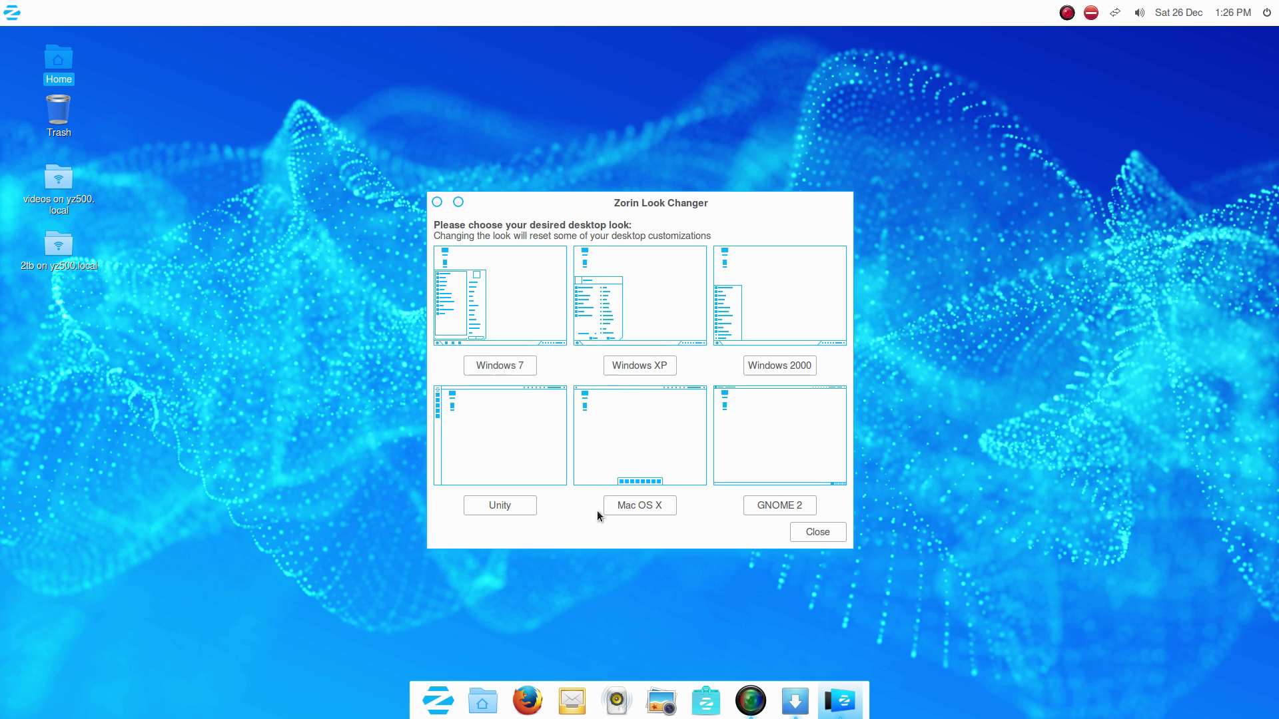
left_click(500, 368)
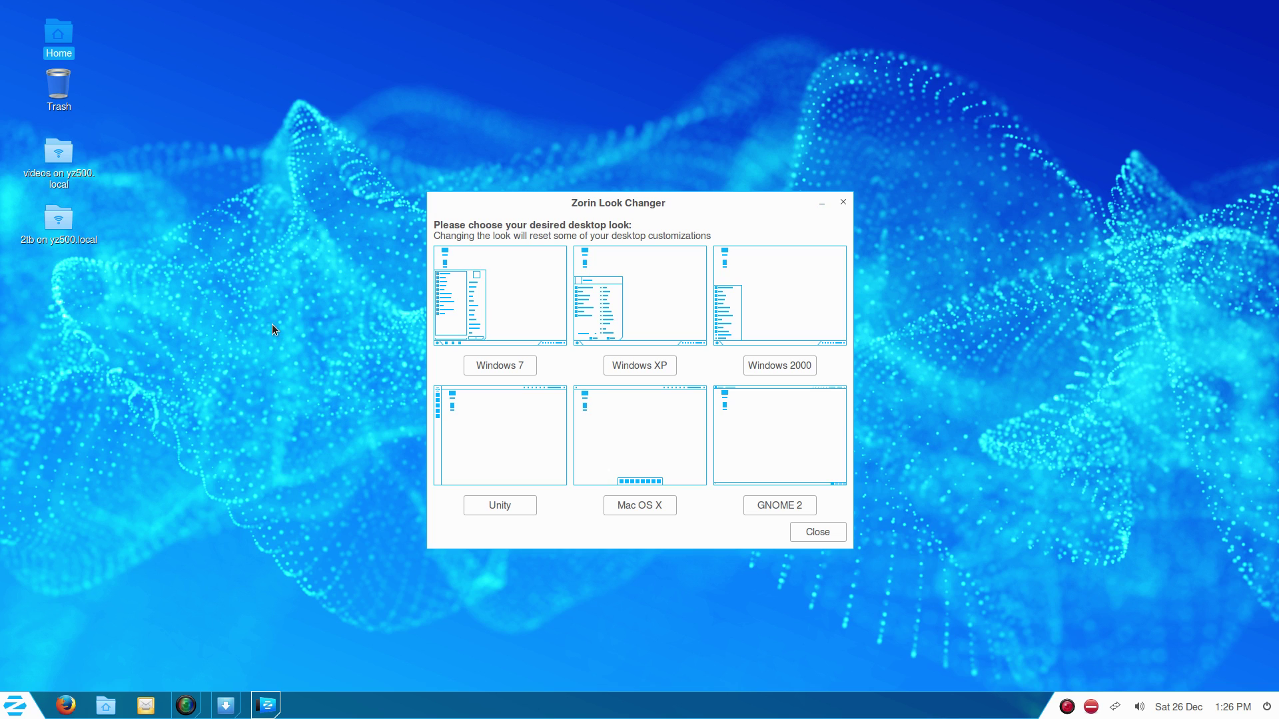
left_click(834, 534)
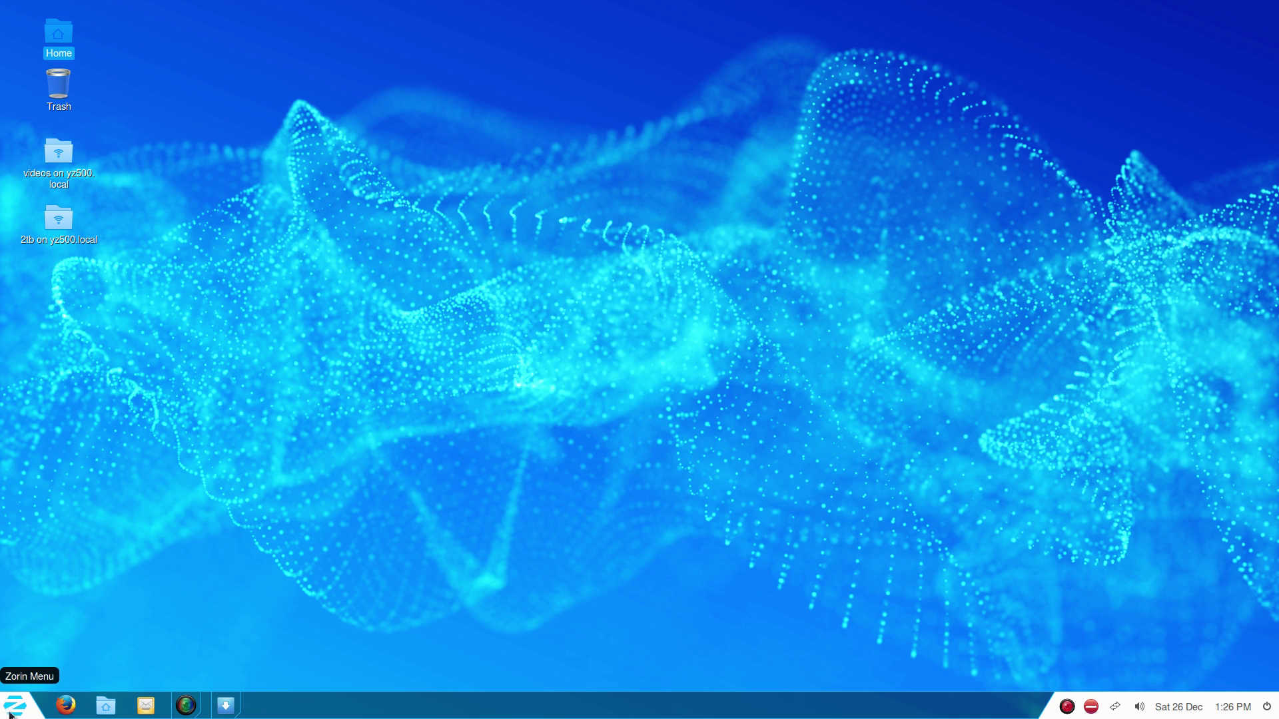
Open Zorin Theme Changer and set the theme's highlight to Orange and its background to Black
left_click(13, 712)
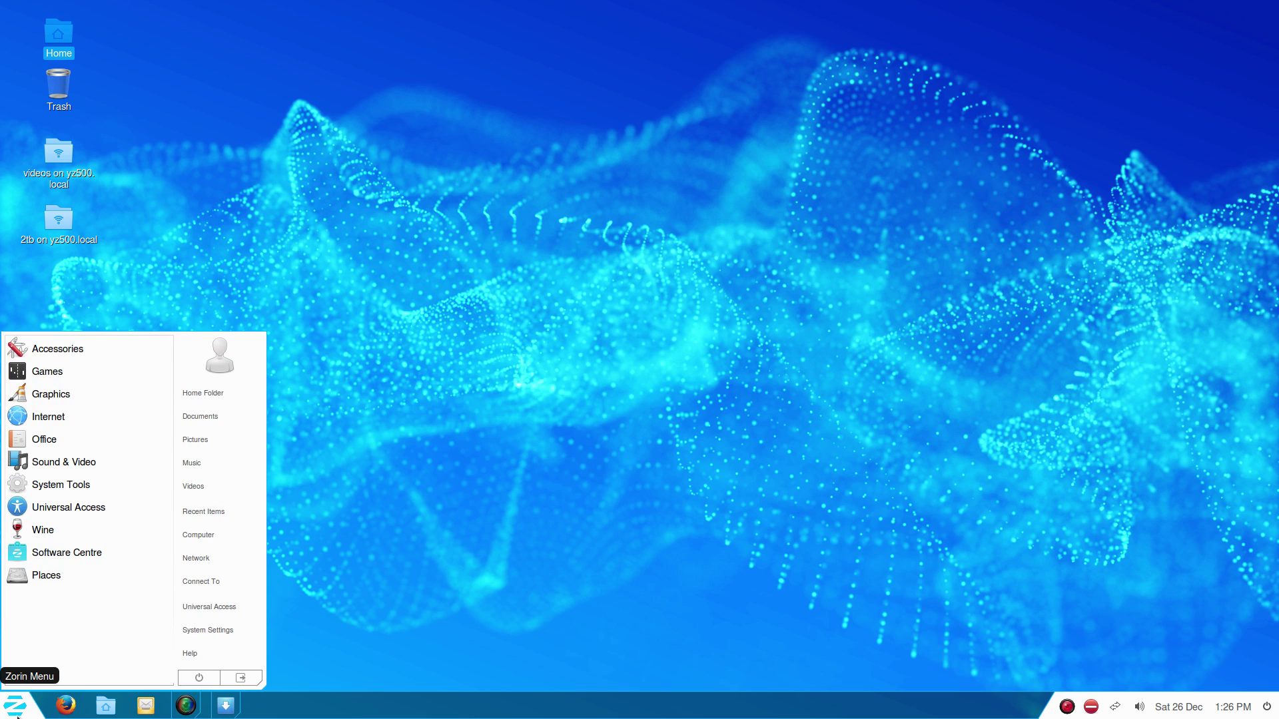
left_click(107, 486)
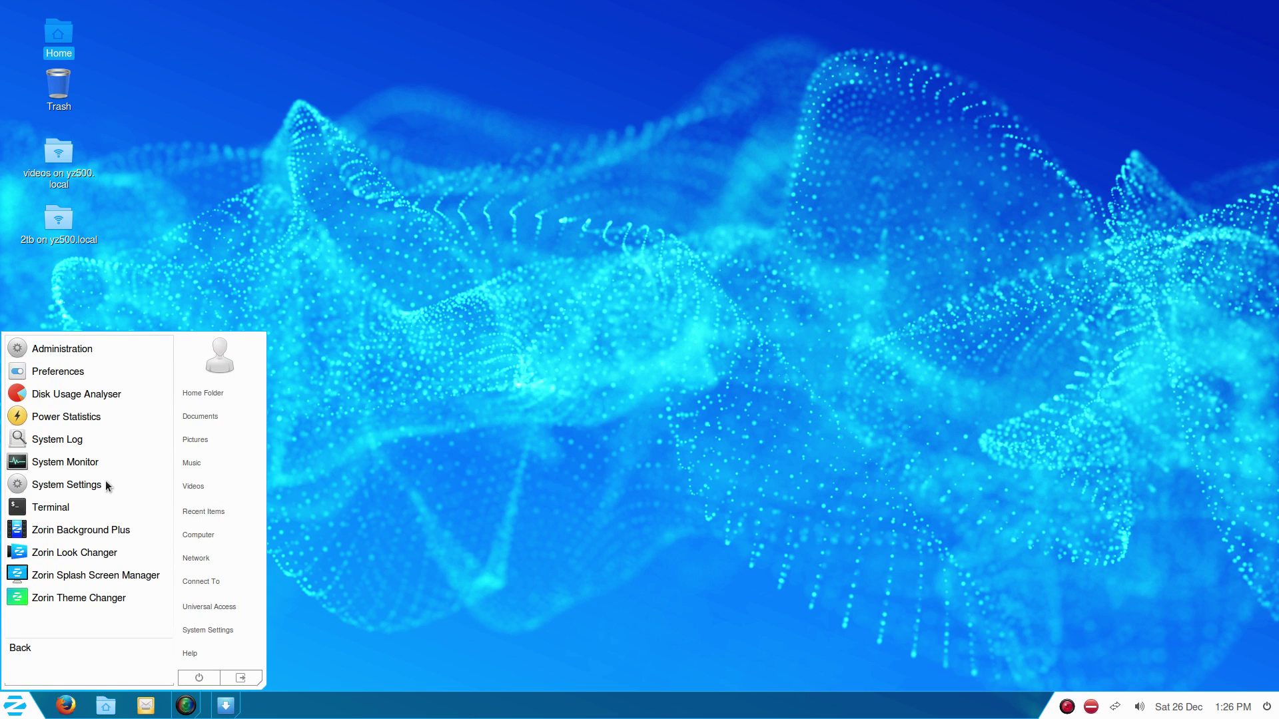
left_click(88, 601)
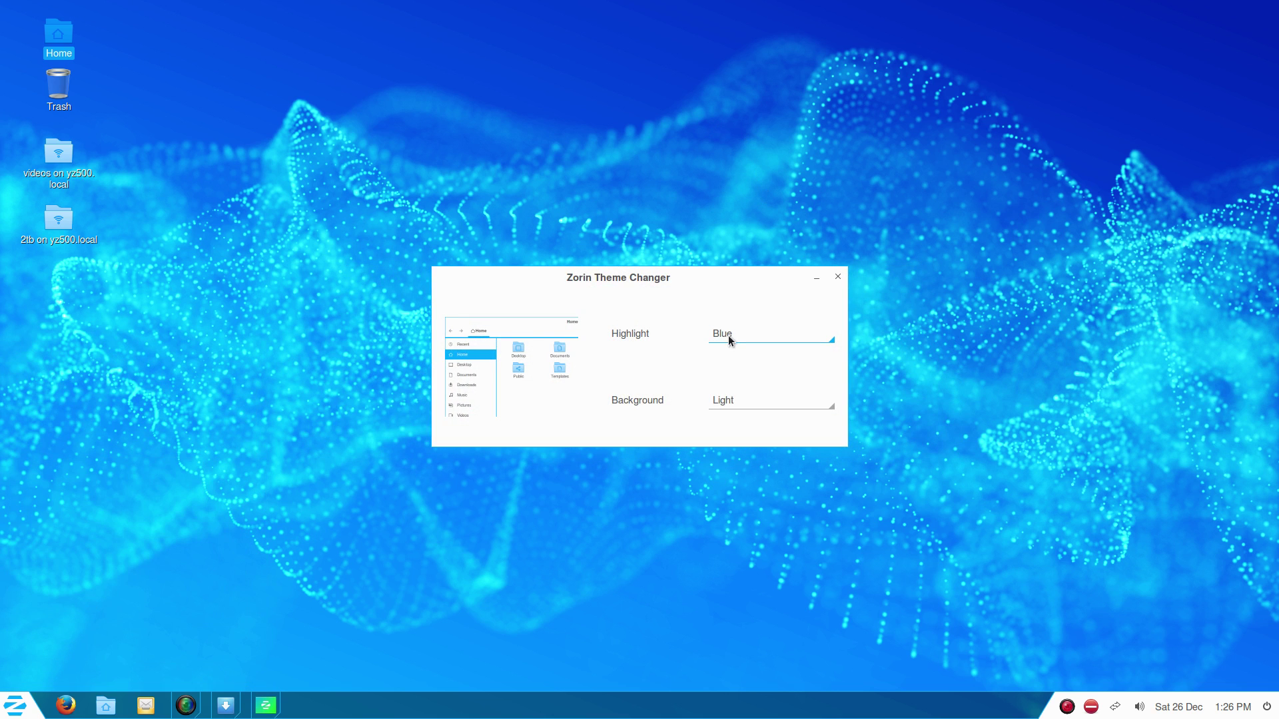
left_click(729, 340)
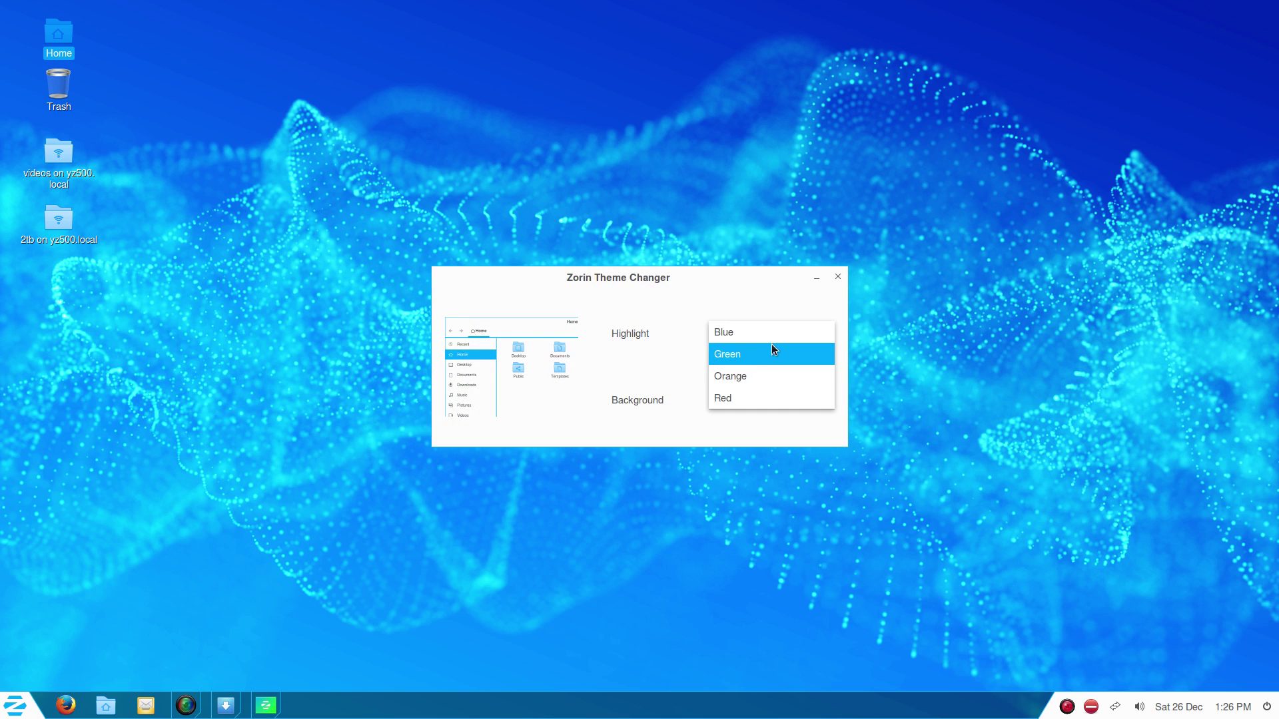
left_click(757, 374)
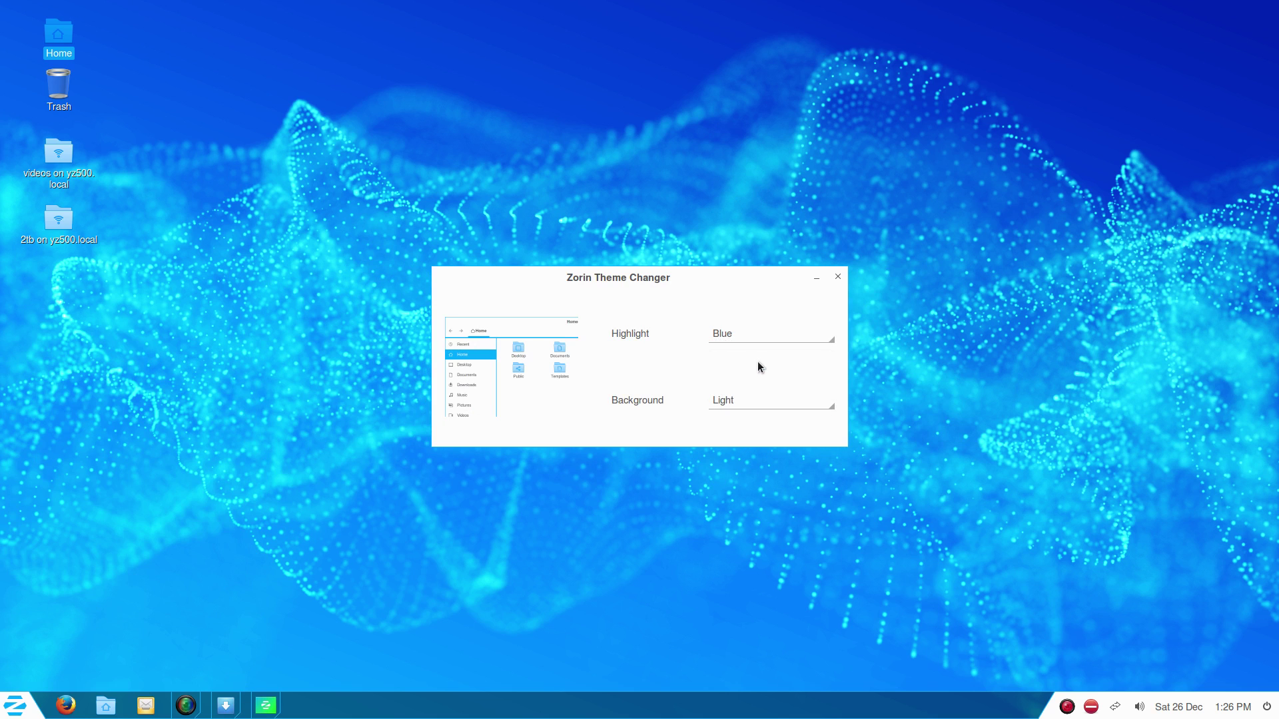
left_click(743, 402)
left_click(737, 445)
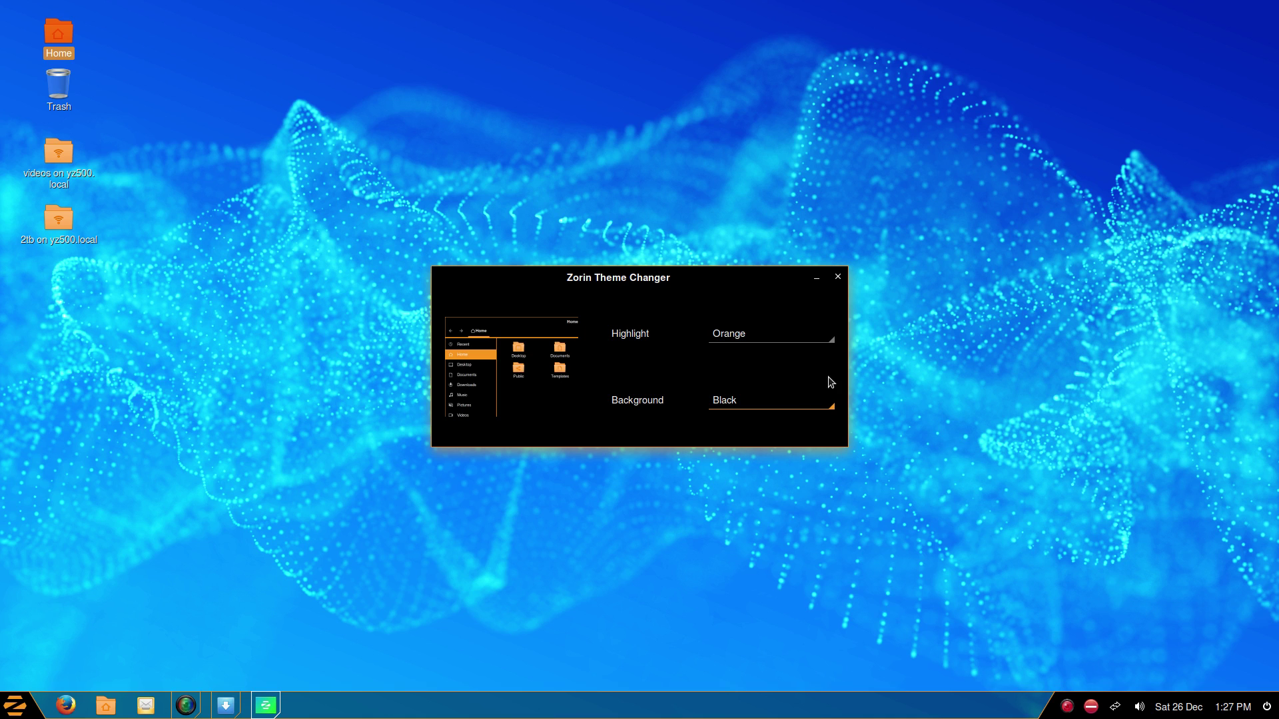
Change the theme's highlight colour to Red and close Zorin Theme Changer
left_click(760, 338)
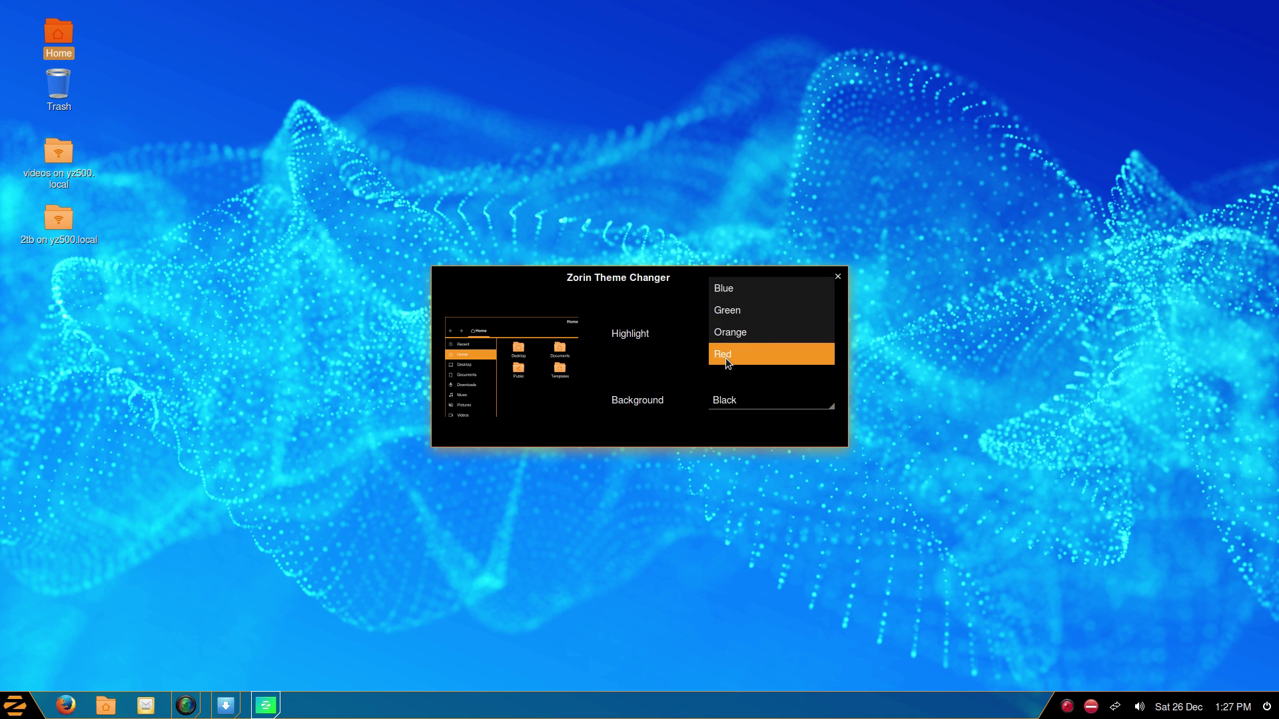
left_click(726, 355)
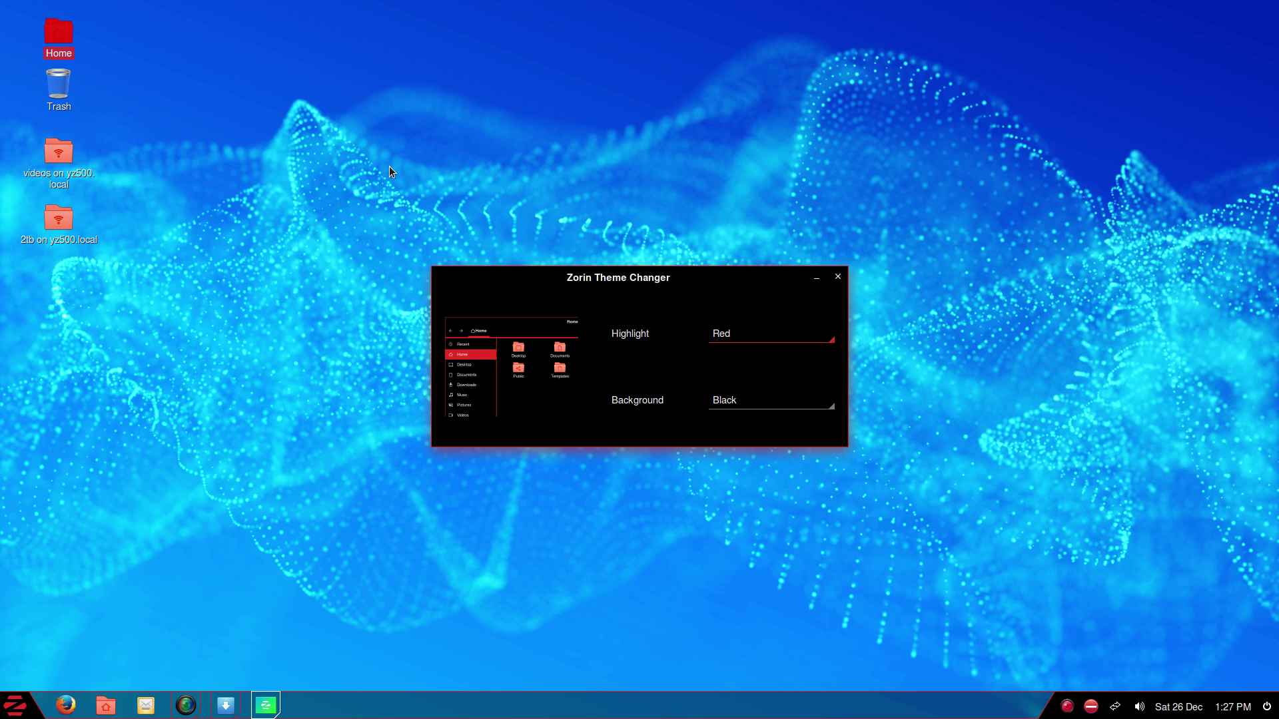
left_click(367, 150)
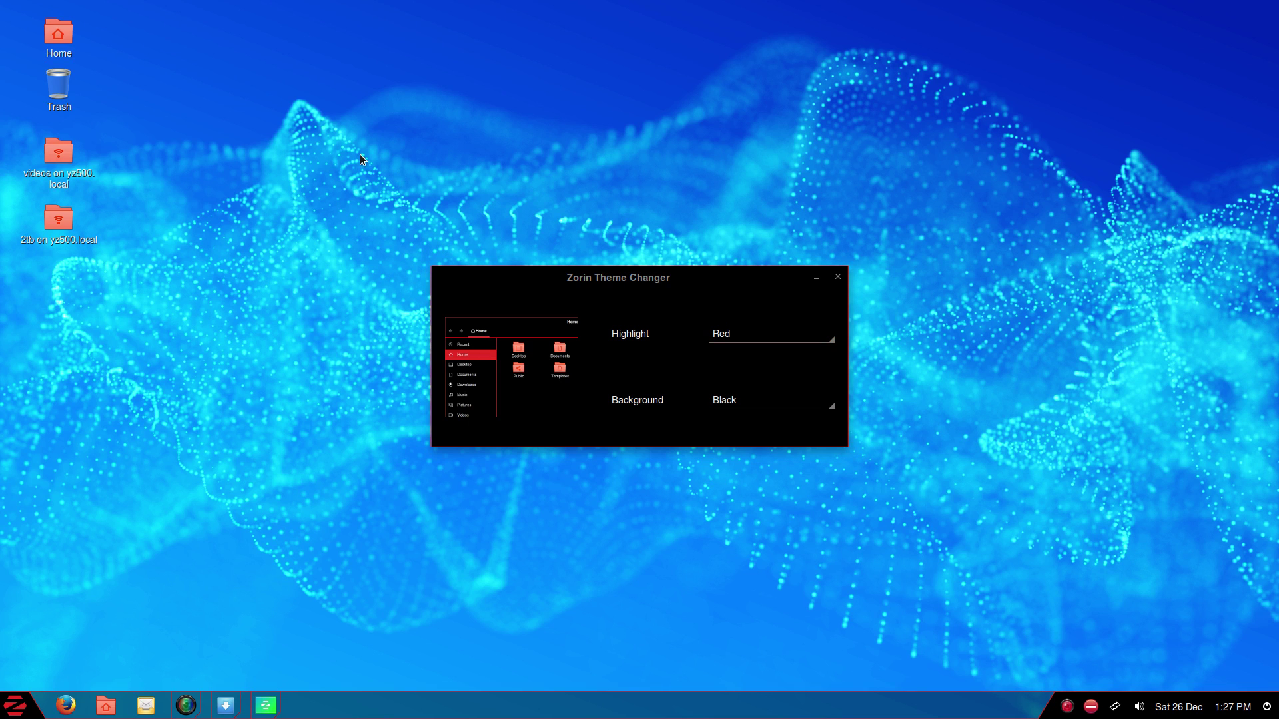
left_click(839, 278)
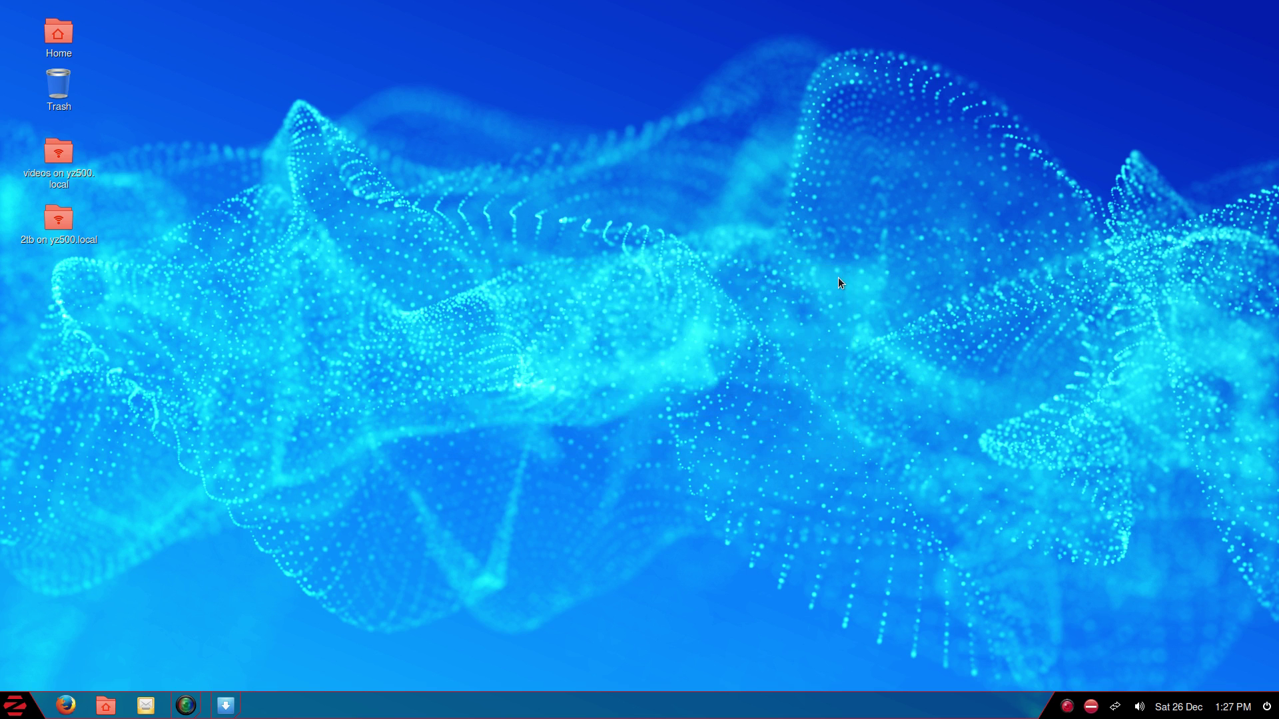
Set the desktop panel's orientation to Top in its preferences and close the settings
right_click(719, 710)
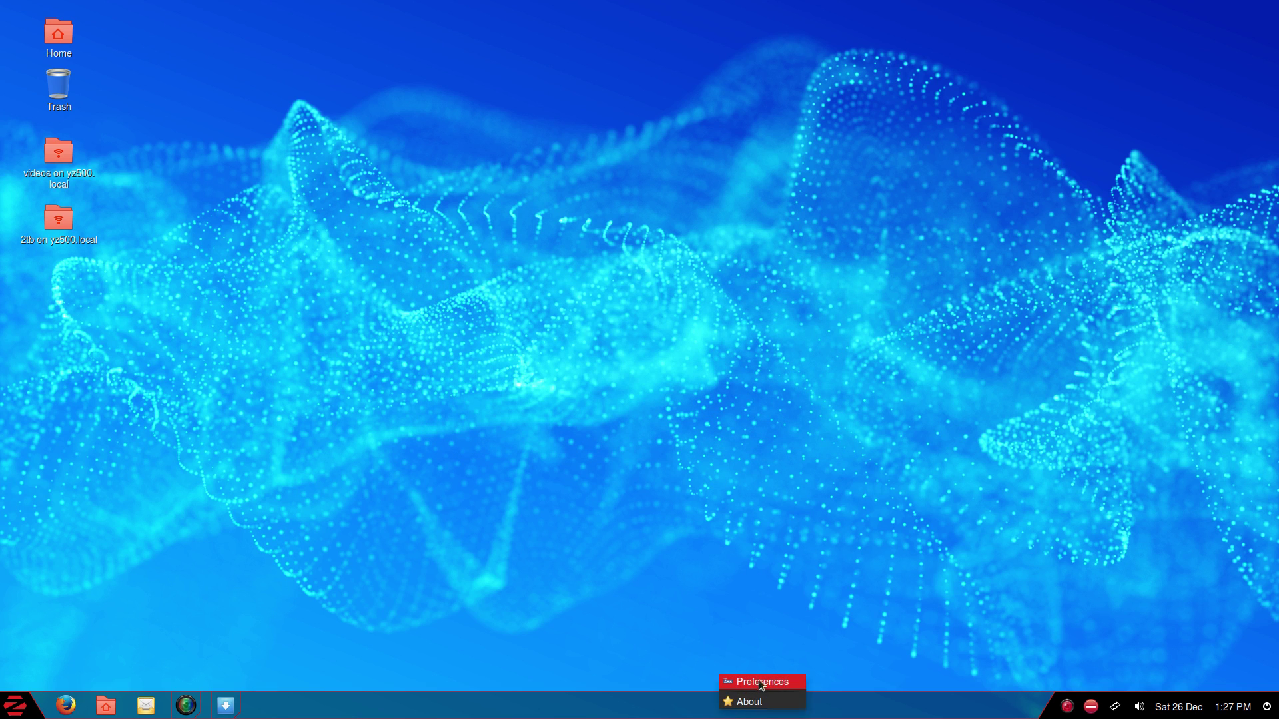
left_click(762, 688)
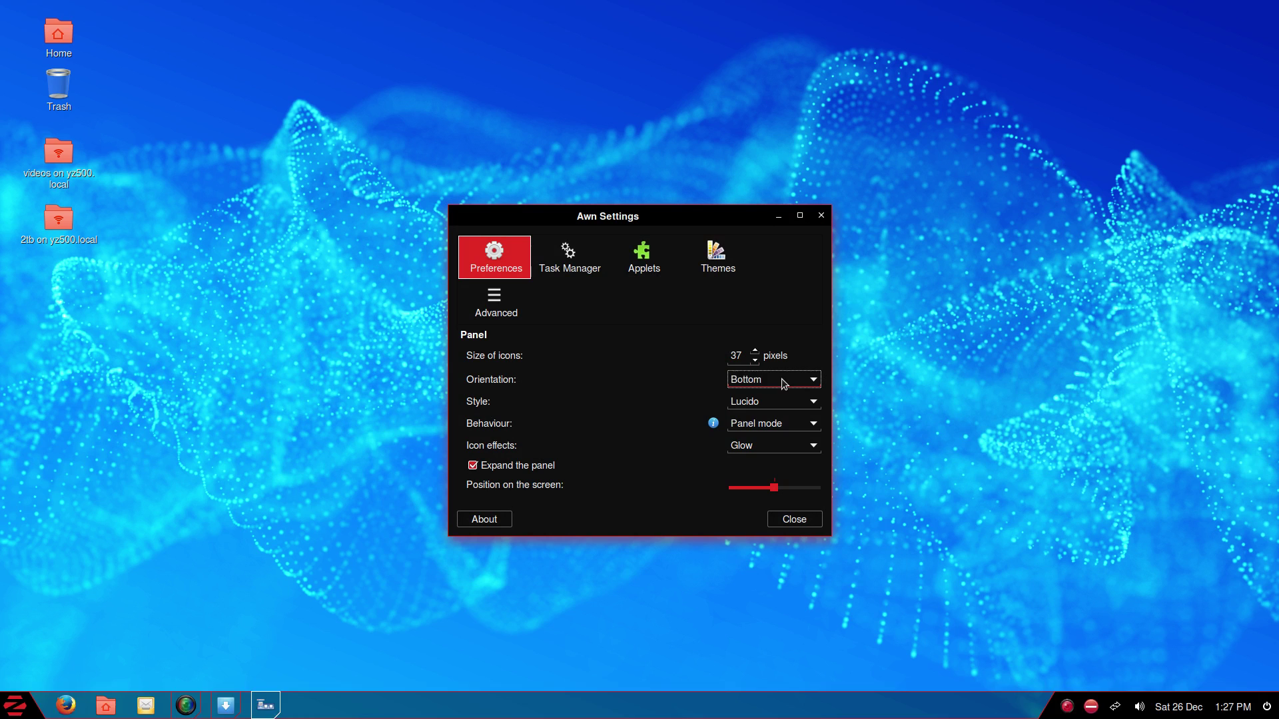
scroll(782, 379, "up", 1)
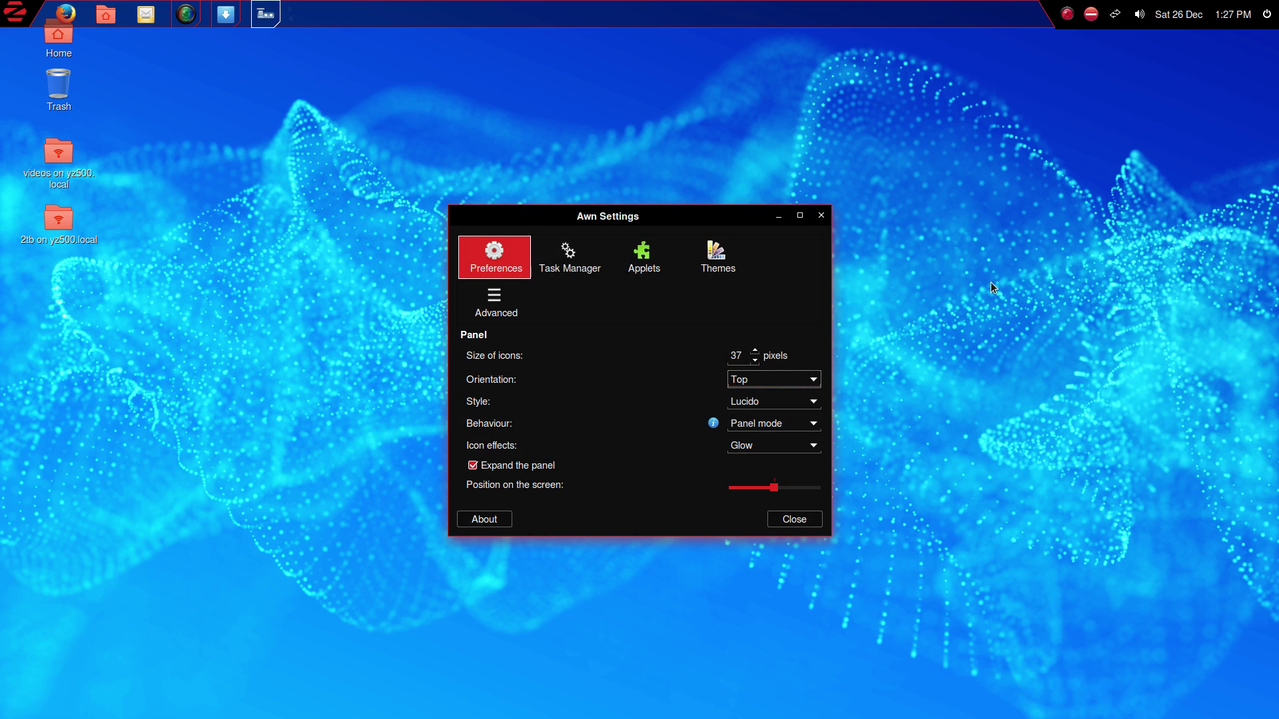
left_click(787, 519)
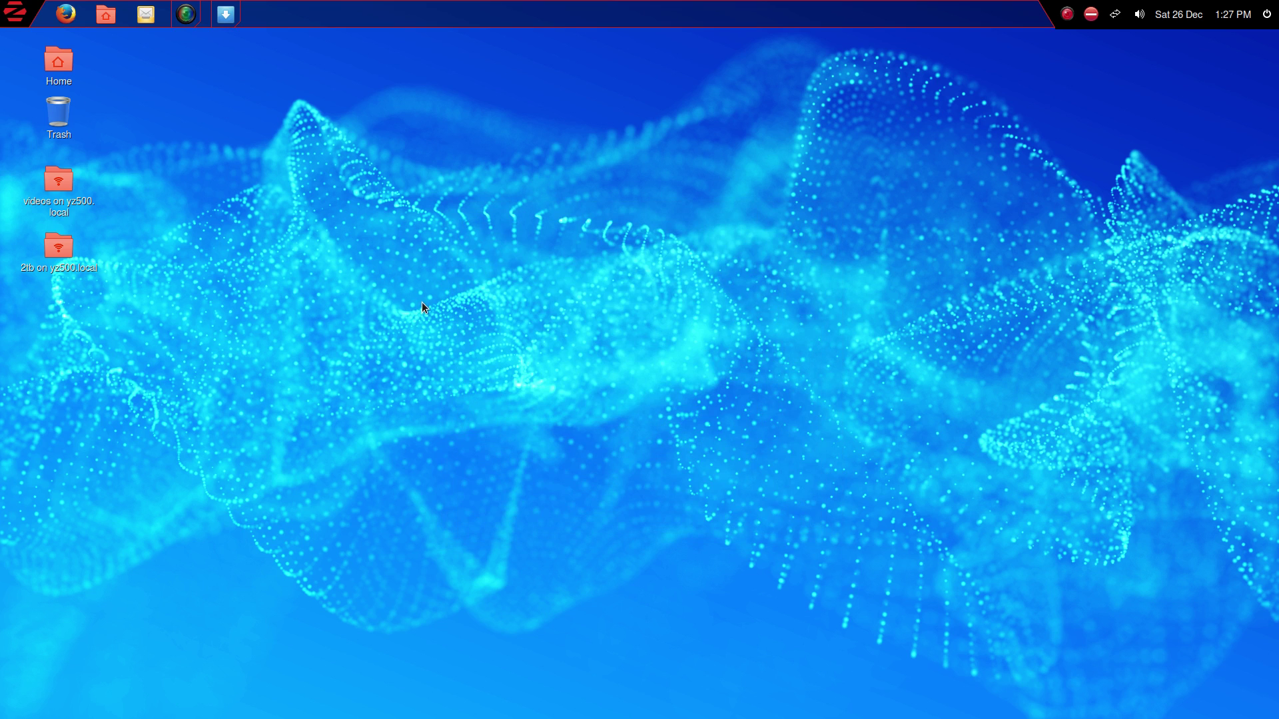
Set the panel's behaviour to Intellihide, close its preferences, and reveal the hidden panel to test it
right_click(513, 14)
left_click(552, 22)
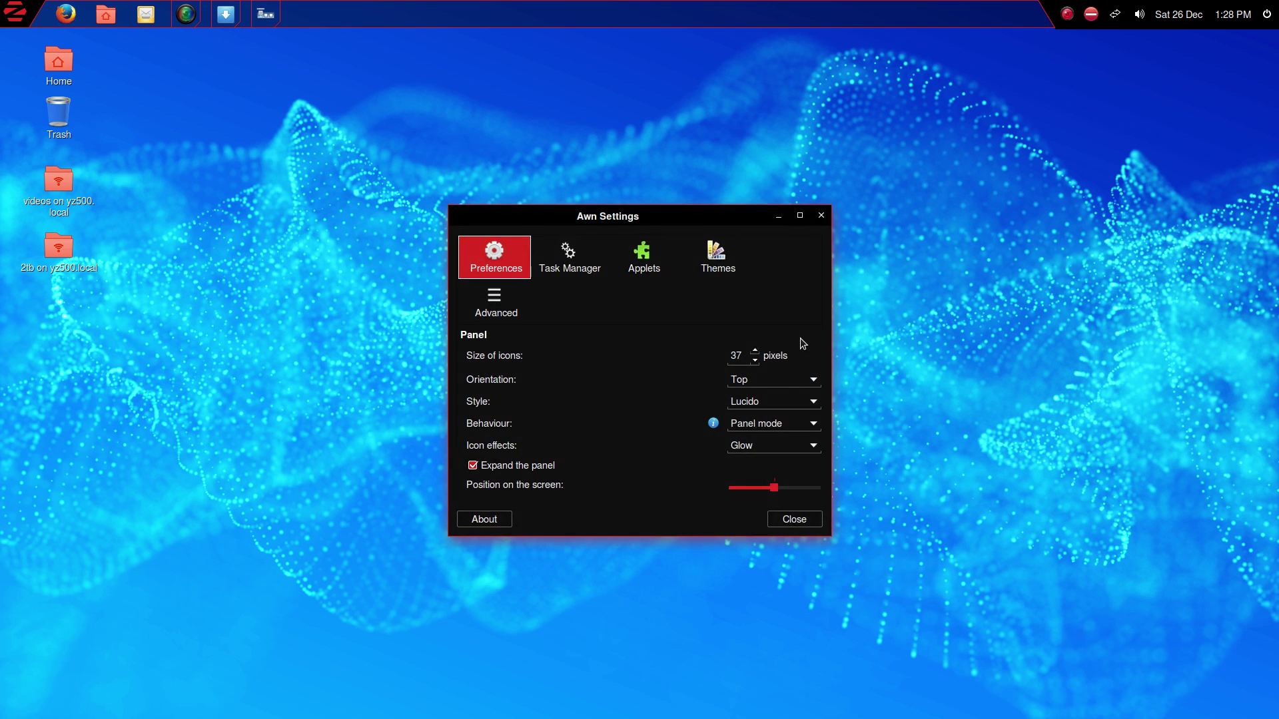
left_click(771, 430)
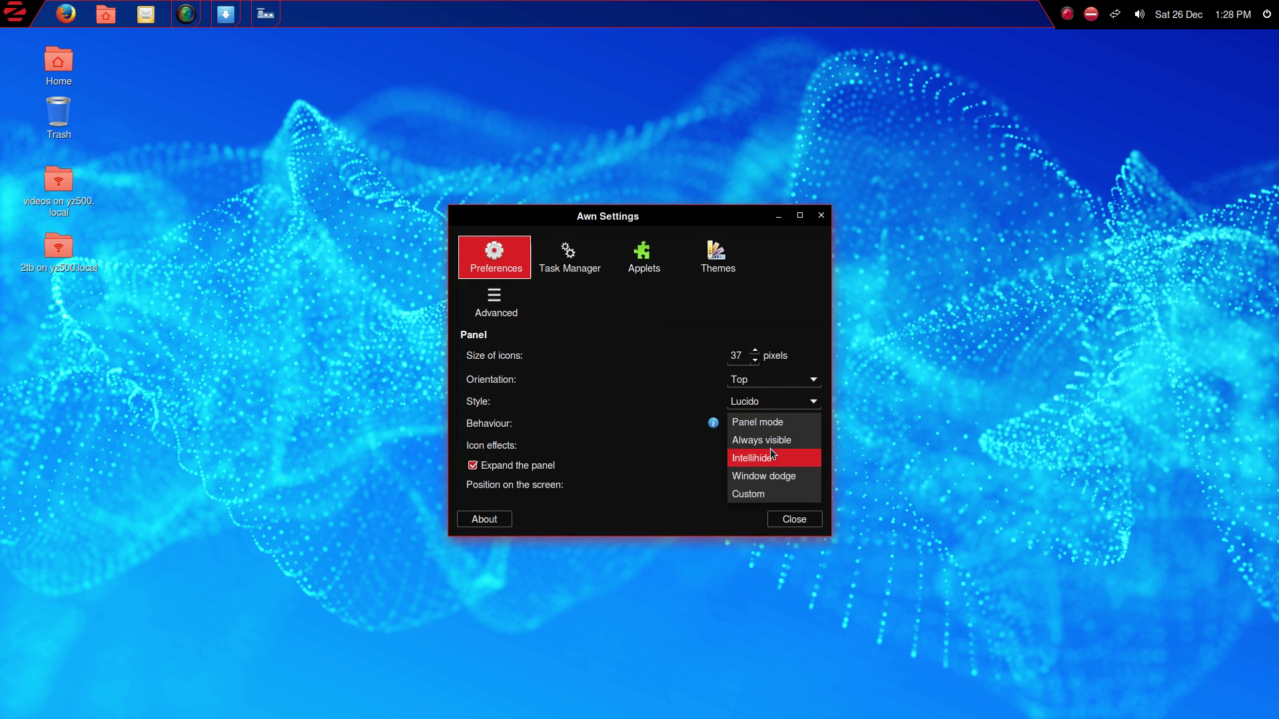
left_click(770, 449)
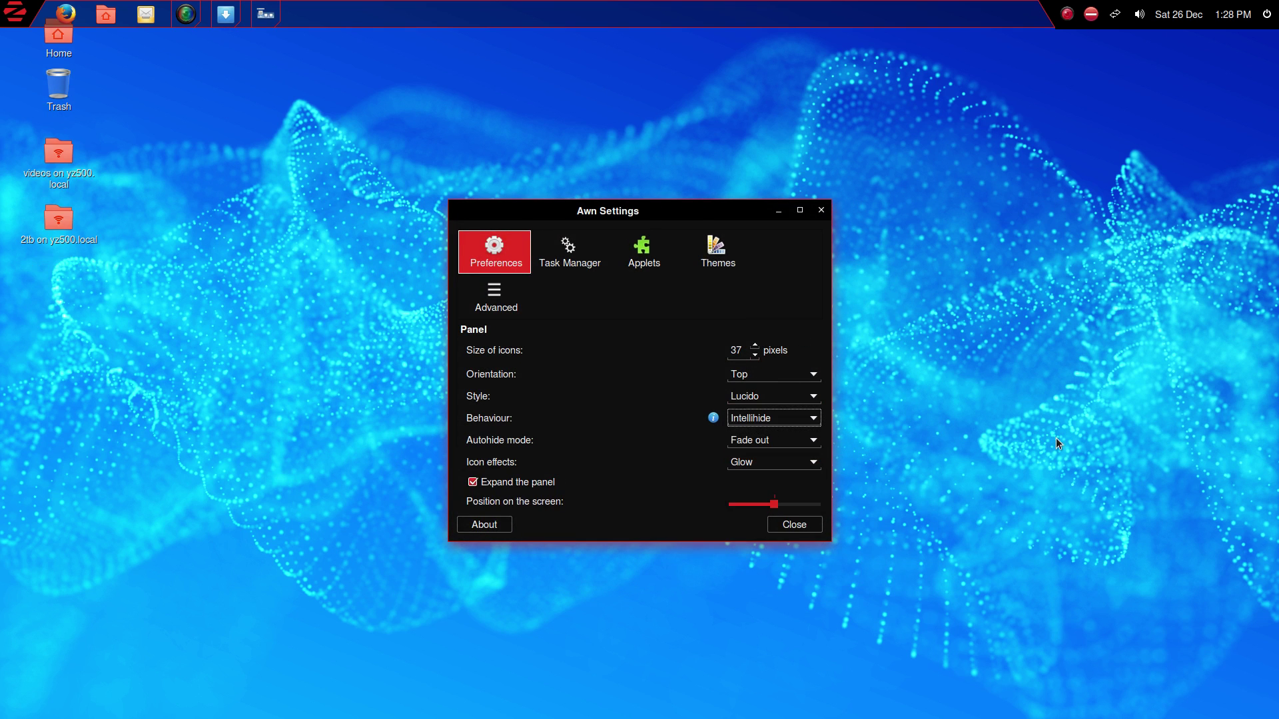
left_click(804, 529)
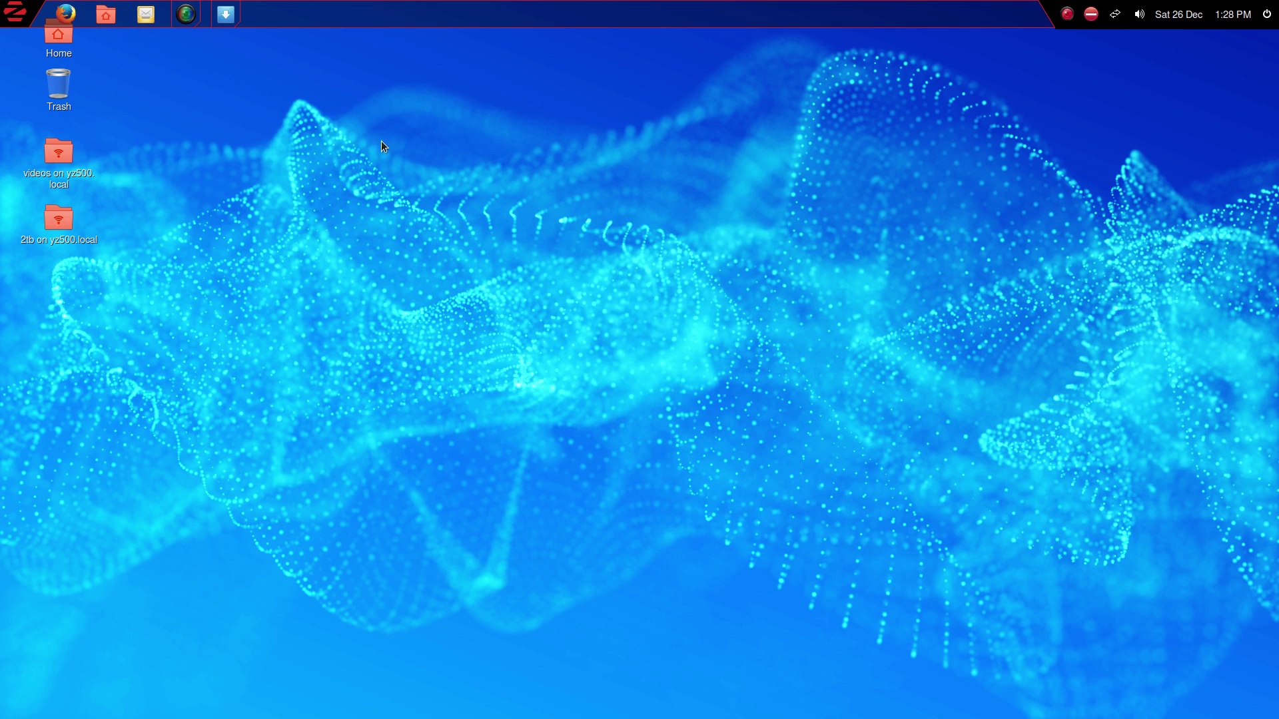
mouse_move(841, 1)
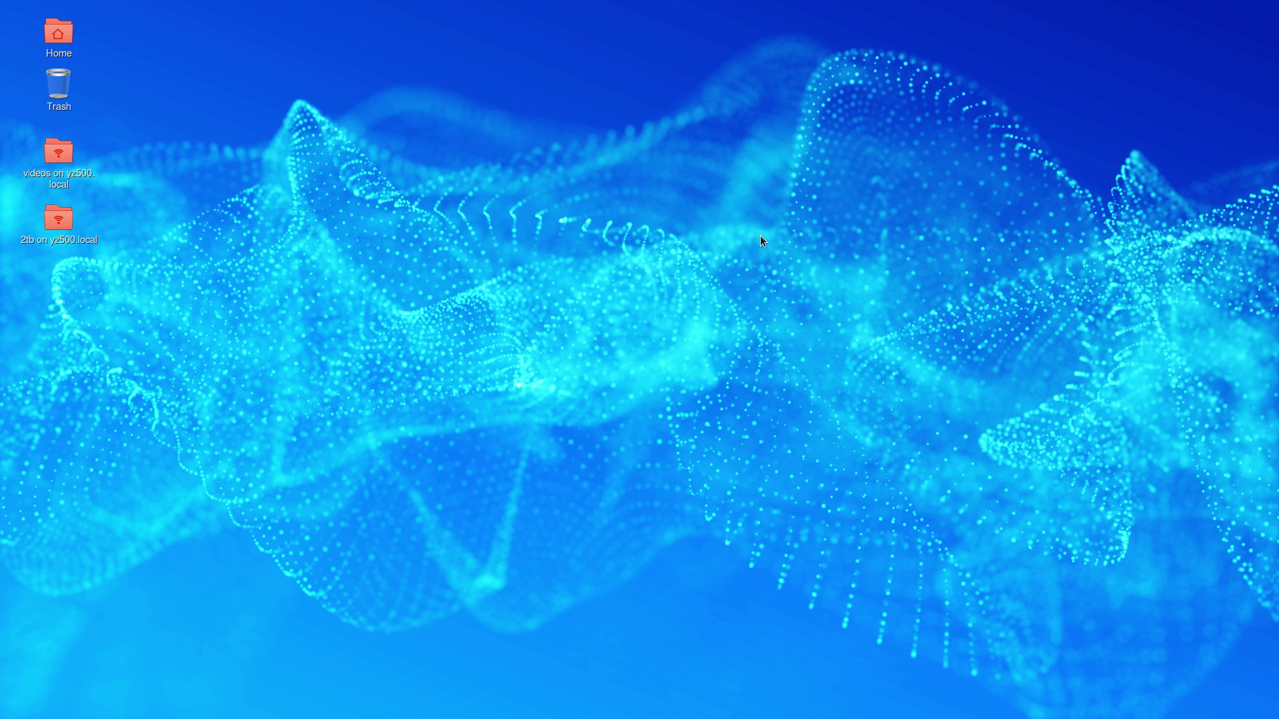
Open the desktop background settings, apply the Dawn wallpaper, and move the Appearance window away from the desktop icons
right_click(652, 202)
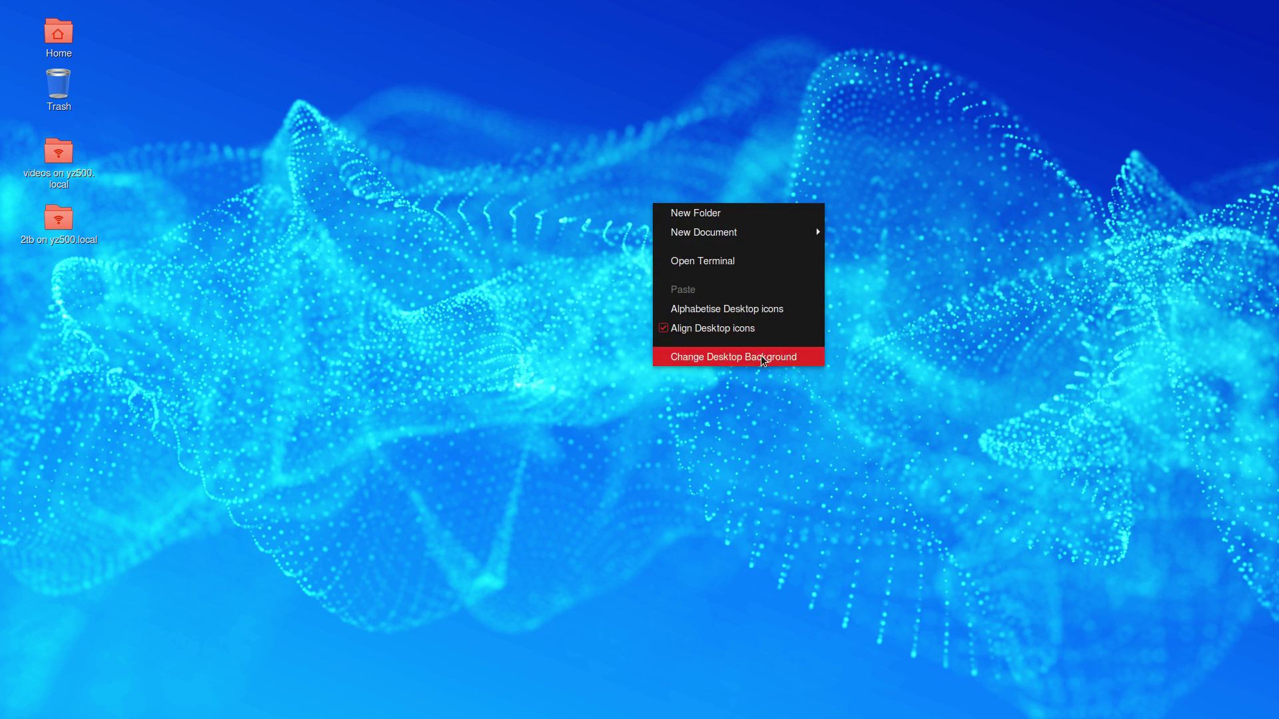
left_click(770, 361)
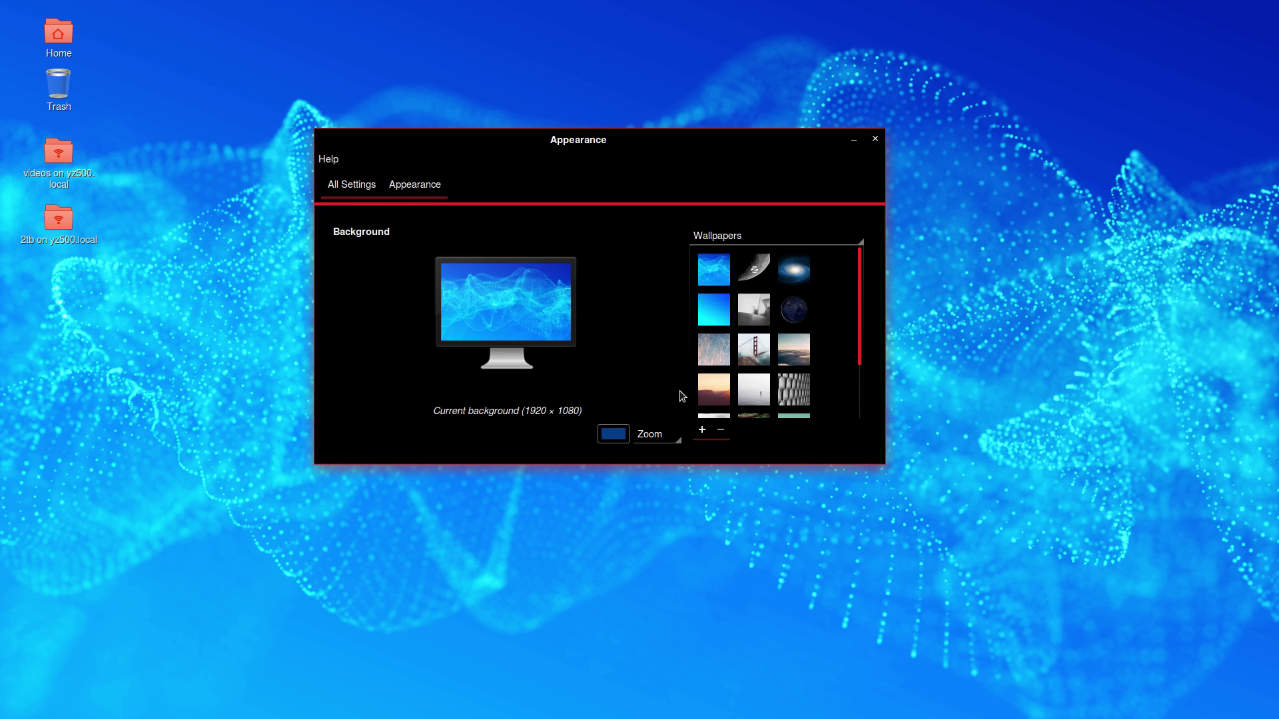
left_click(706, 397)
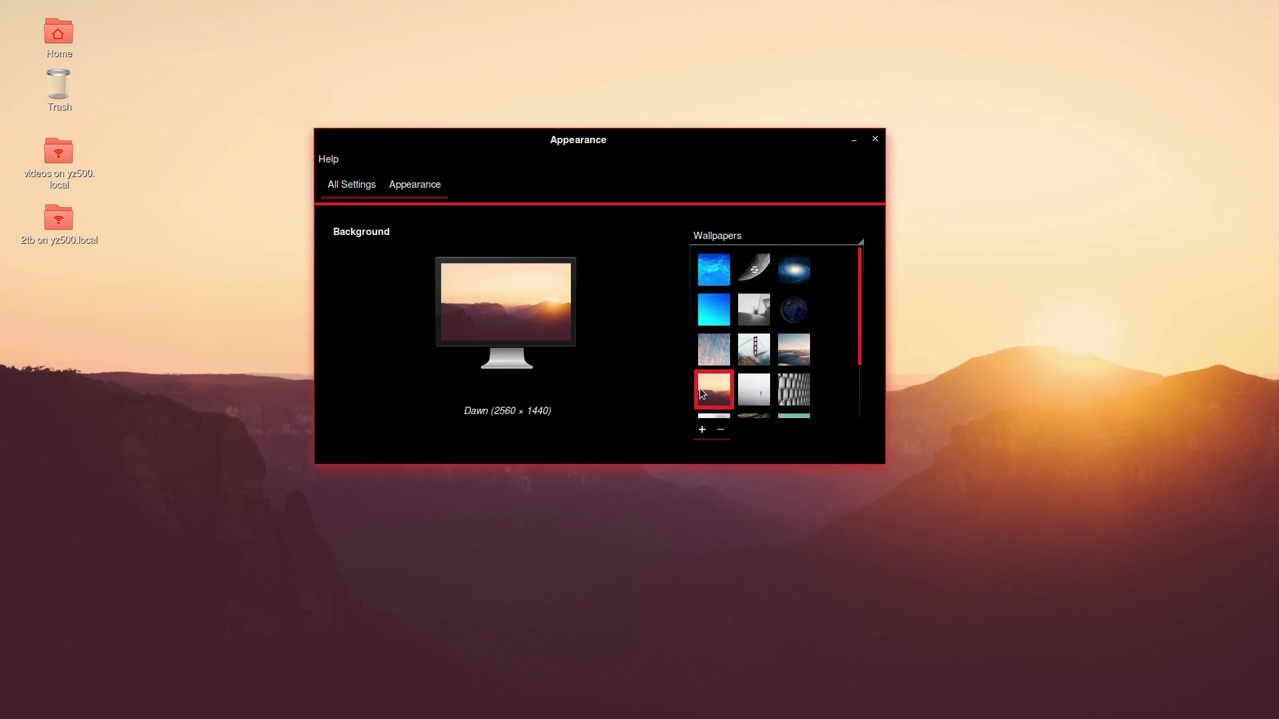
left_click_drag(599, 133, 855, 202)
Try the Road and Stars wallpapers, set Road as the desktop background, and check the available picture sources
scroll(1101, 428, "down", 3)
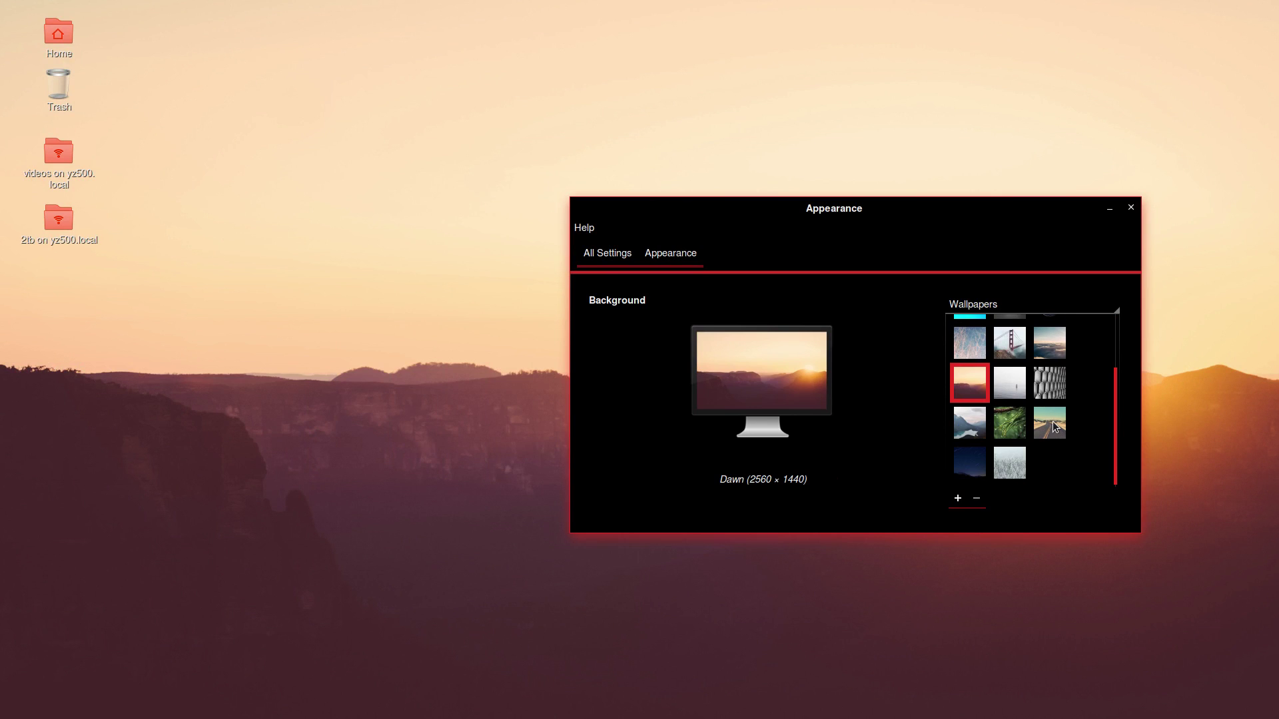
left_click(1053, 423)
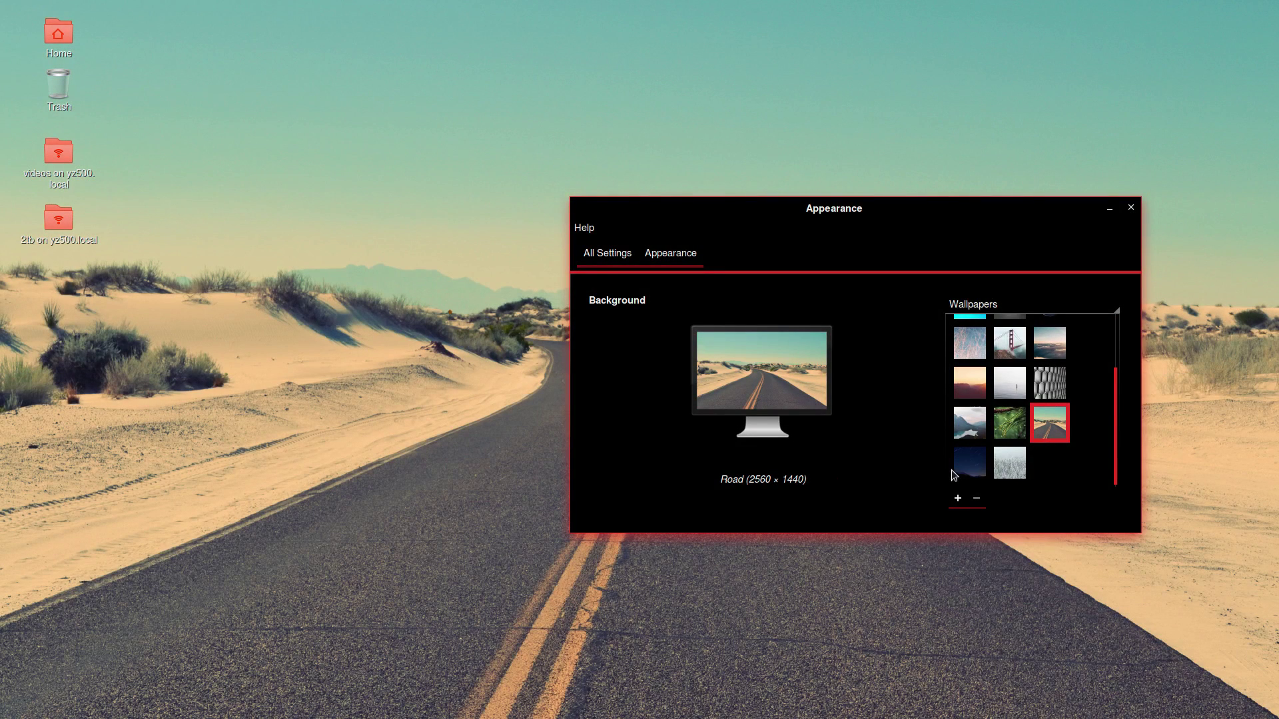
left_click(968, 466)
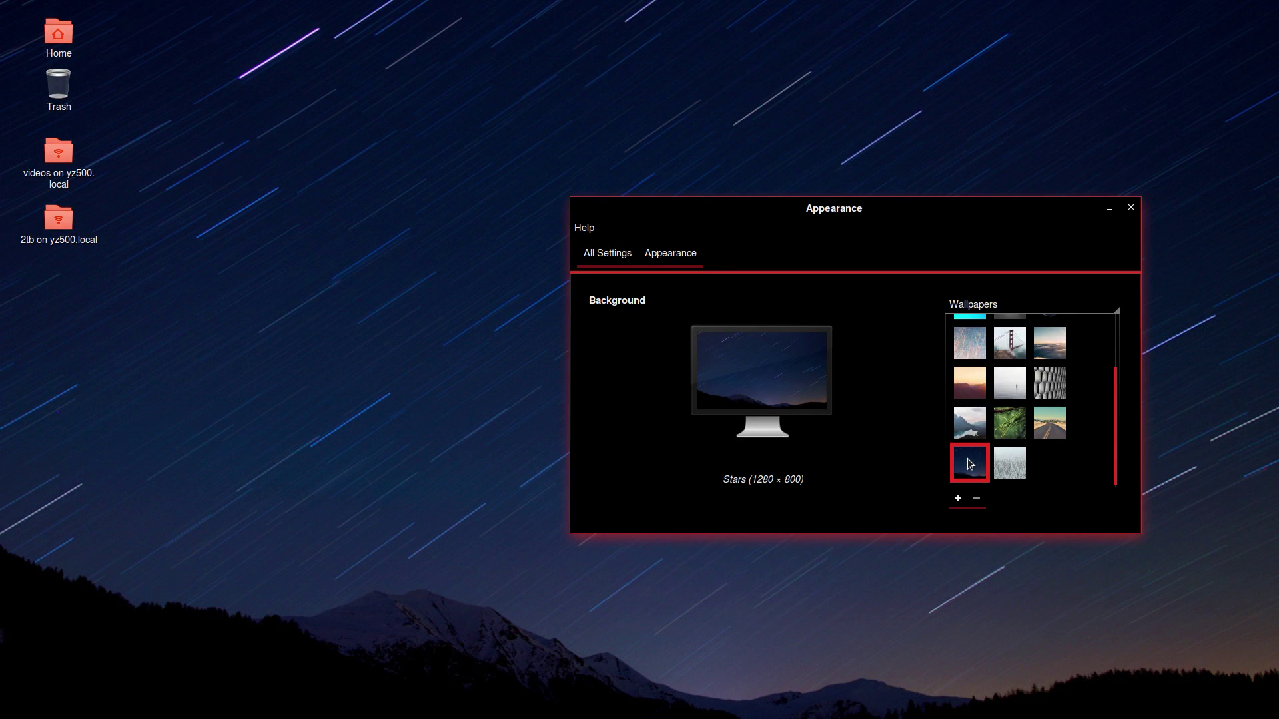
mouse_move(592, 3)
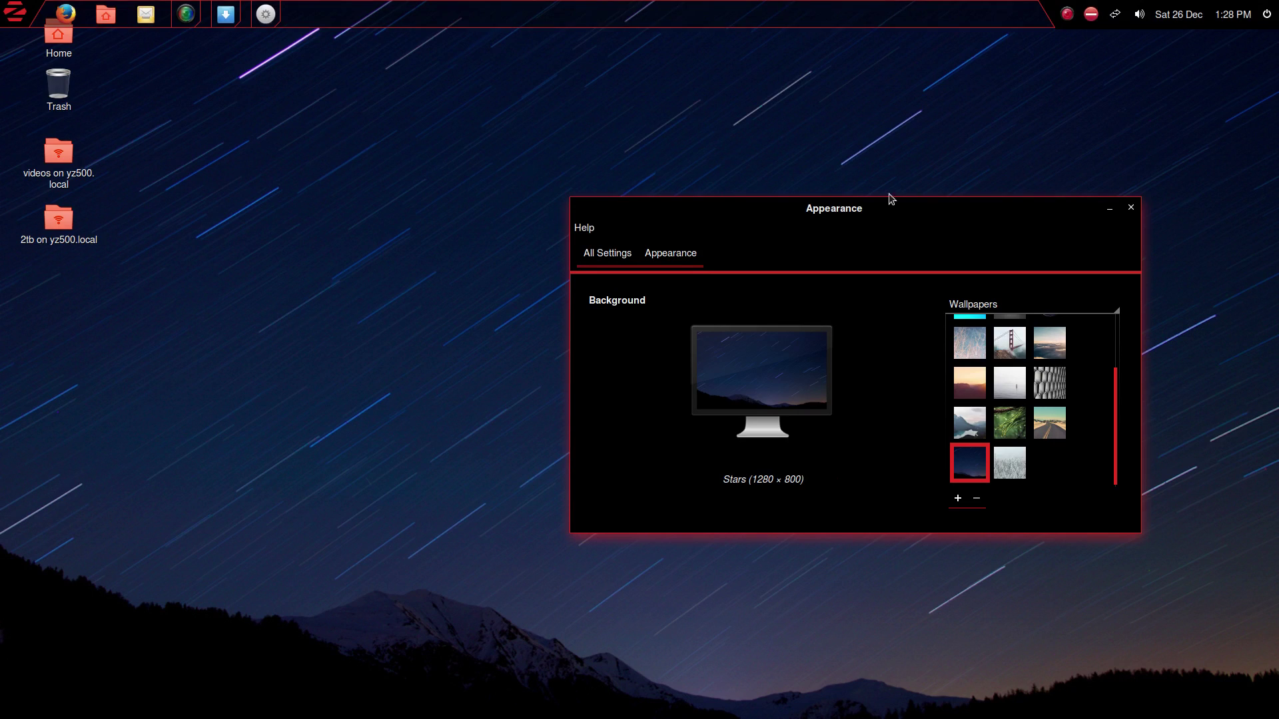
left_click(1048, 424)
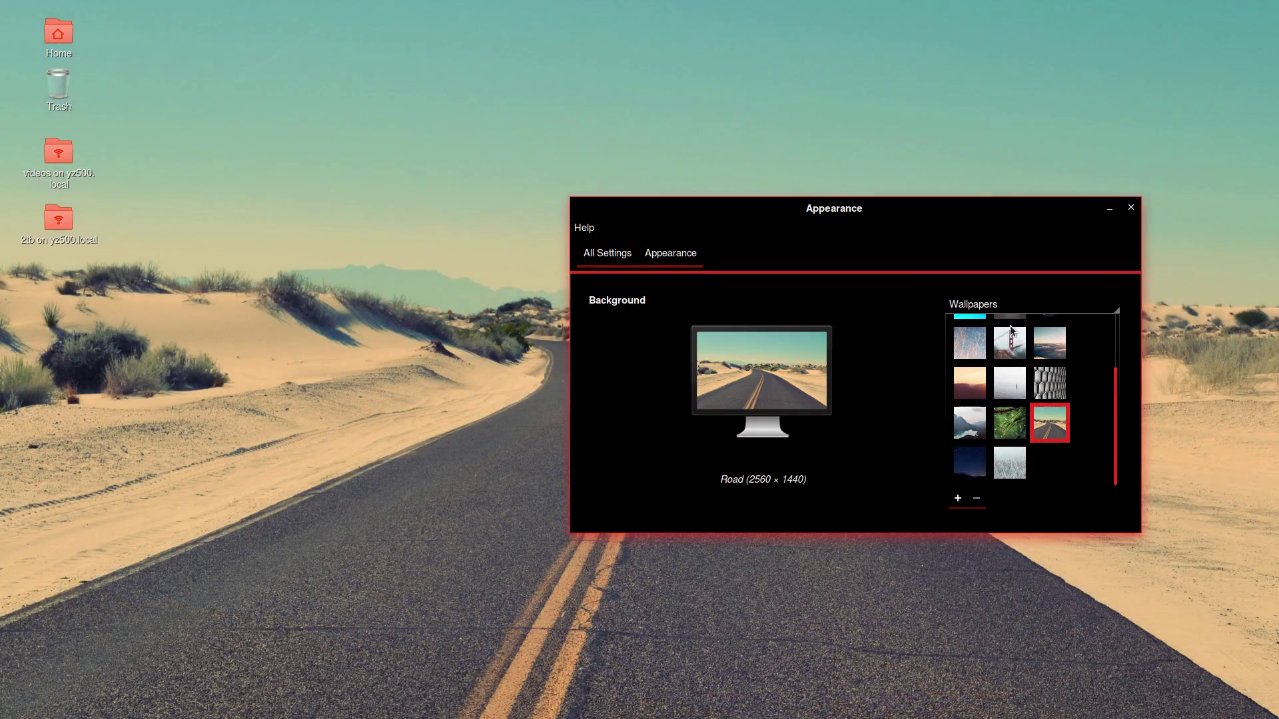
left_click(997, 307)
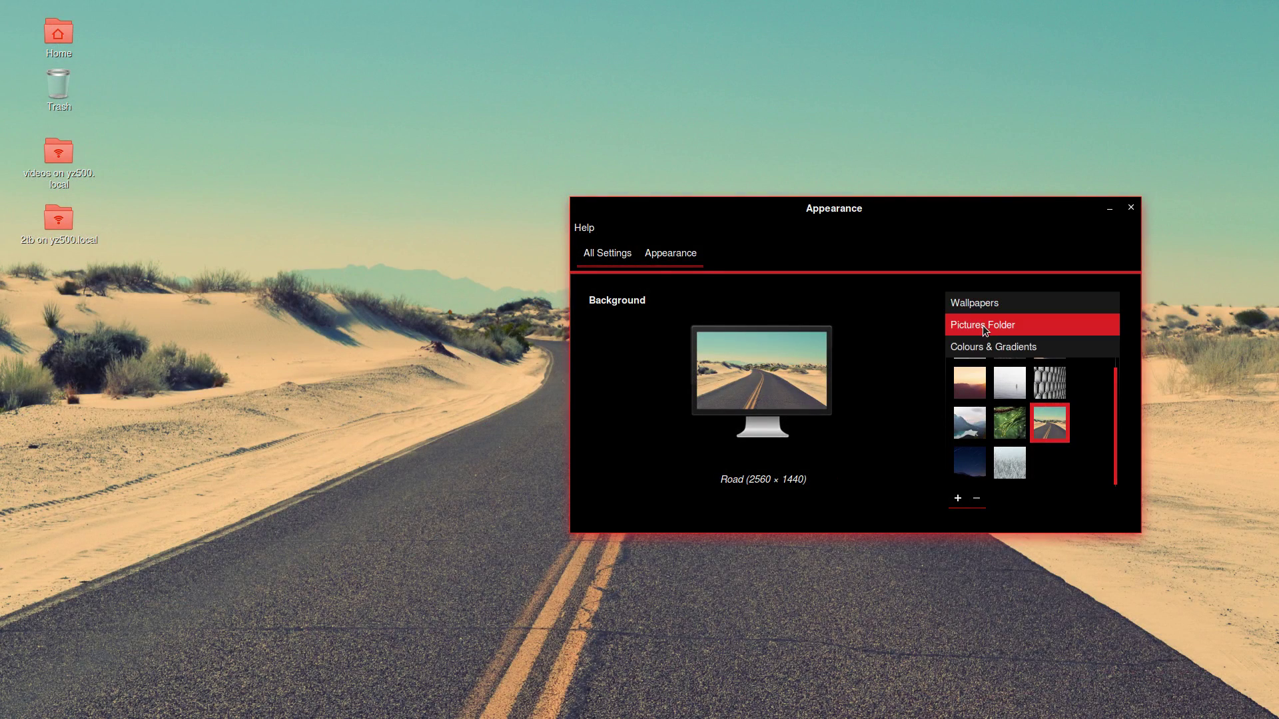
left_click(1007, 200)
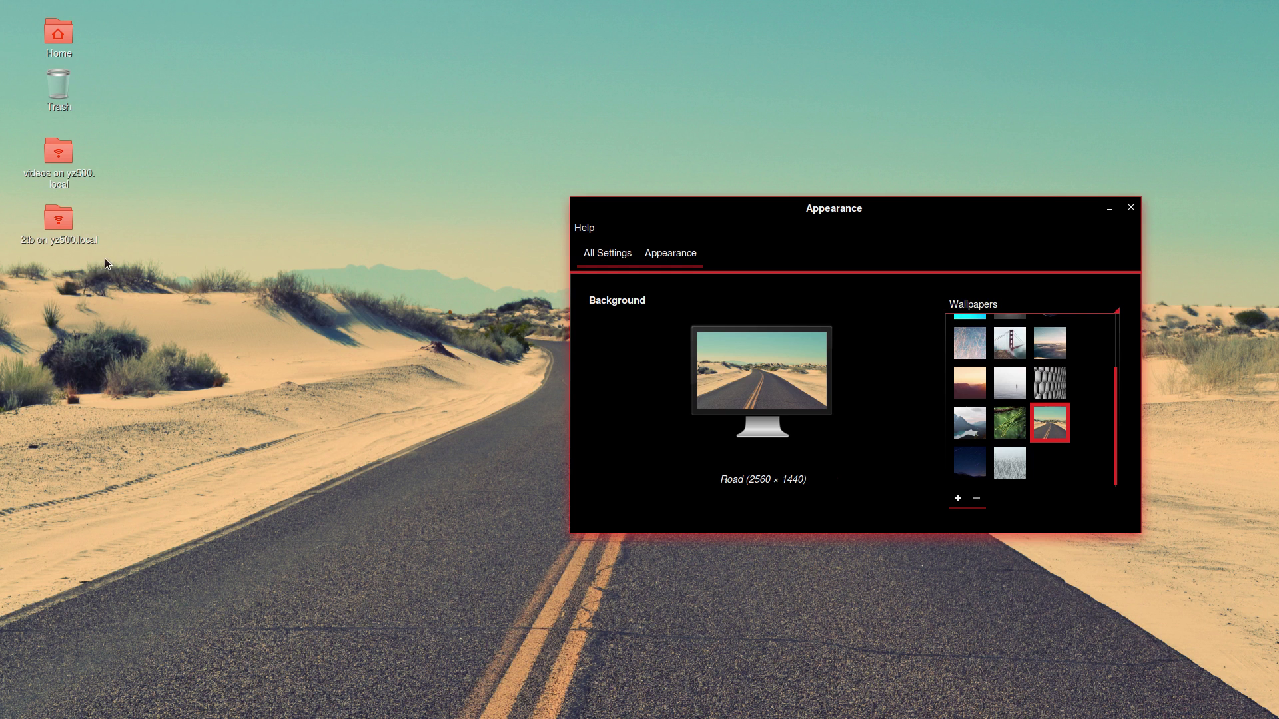
Open the System Pictures folder inside Back Up on the 2tb on yz500.local share
left_click(63, 222)
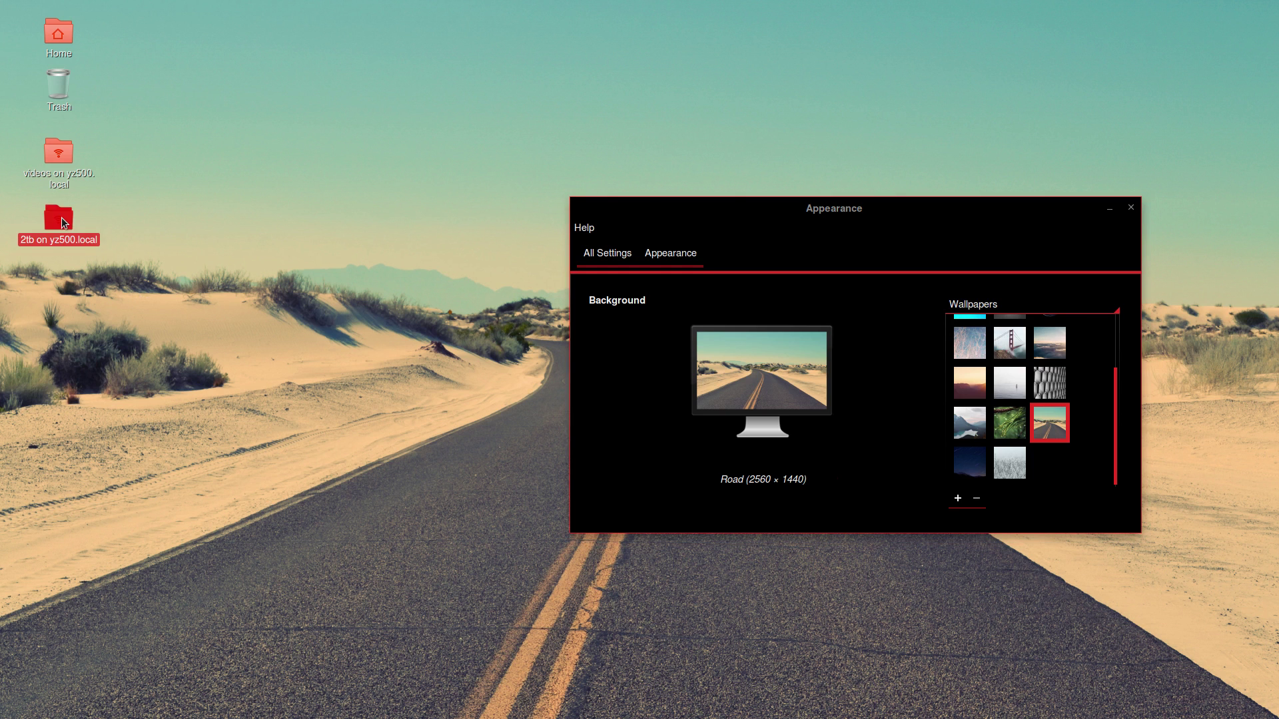
double_click(63, 222)
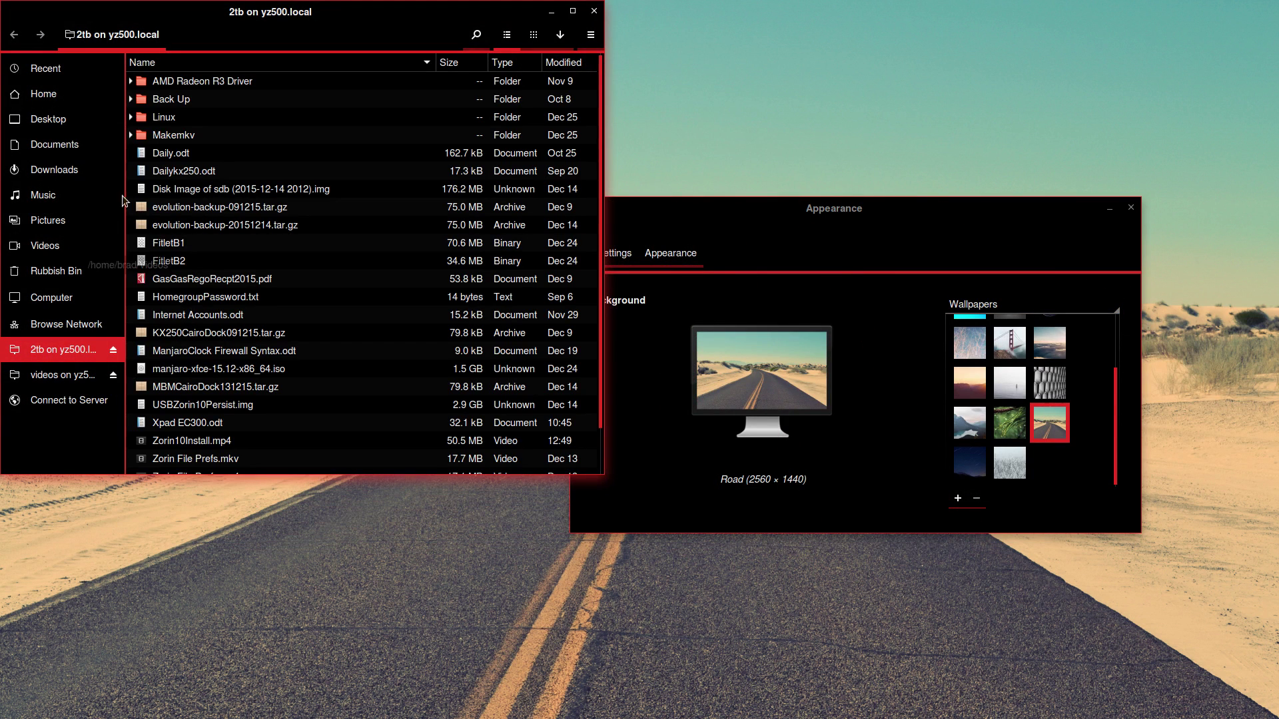
double_click(171, 100)
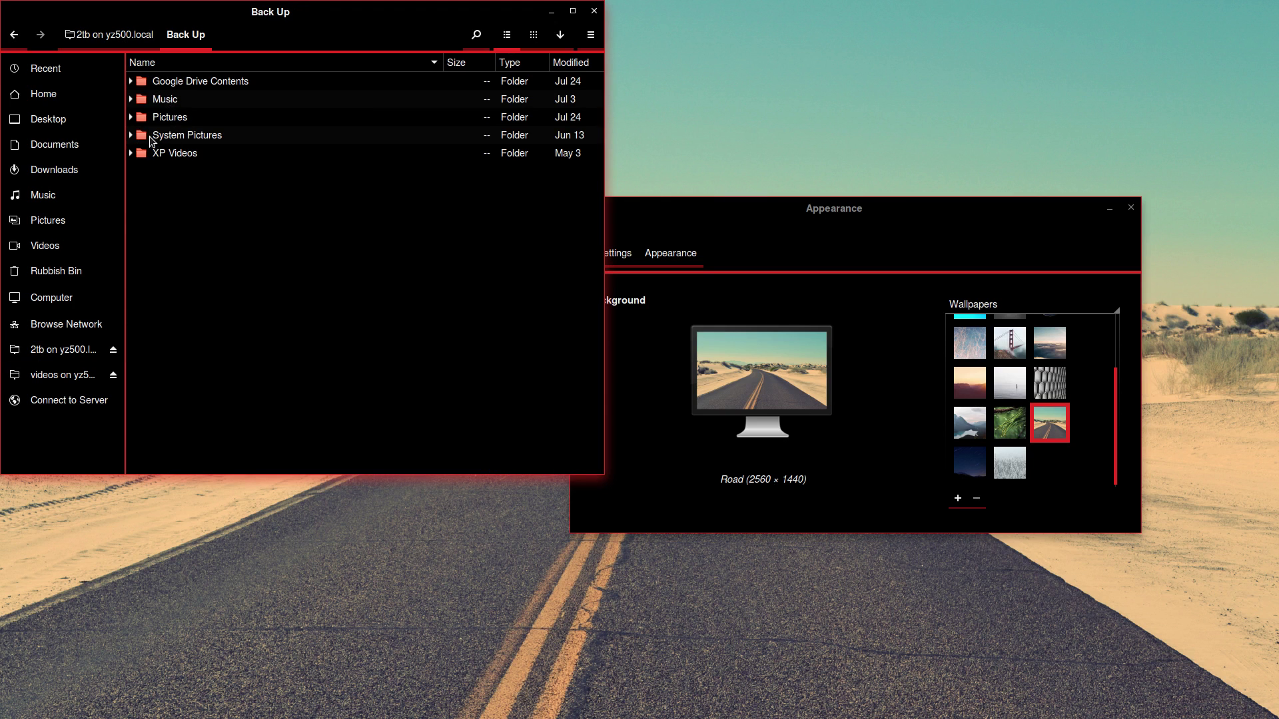
left_click(131, 135)
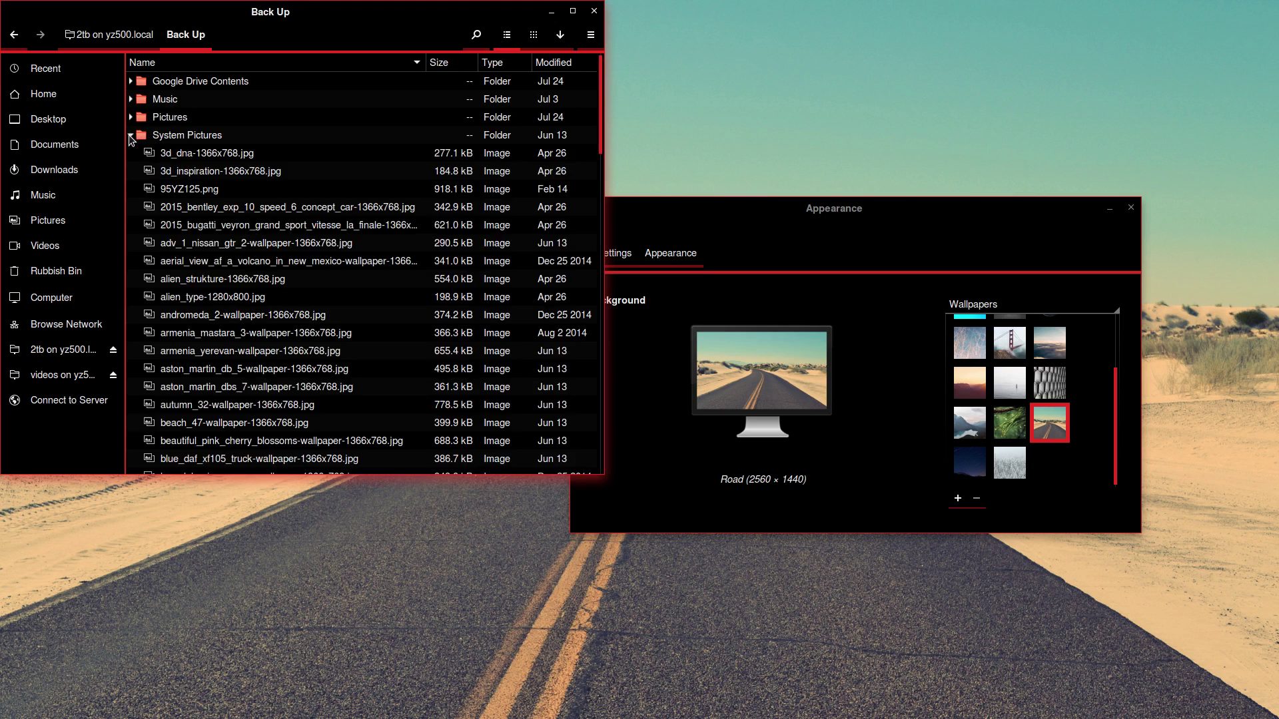
left_click(131, 135)
double_click(163, 134)
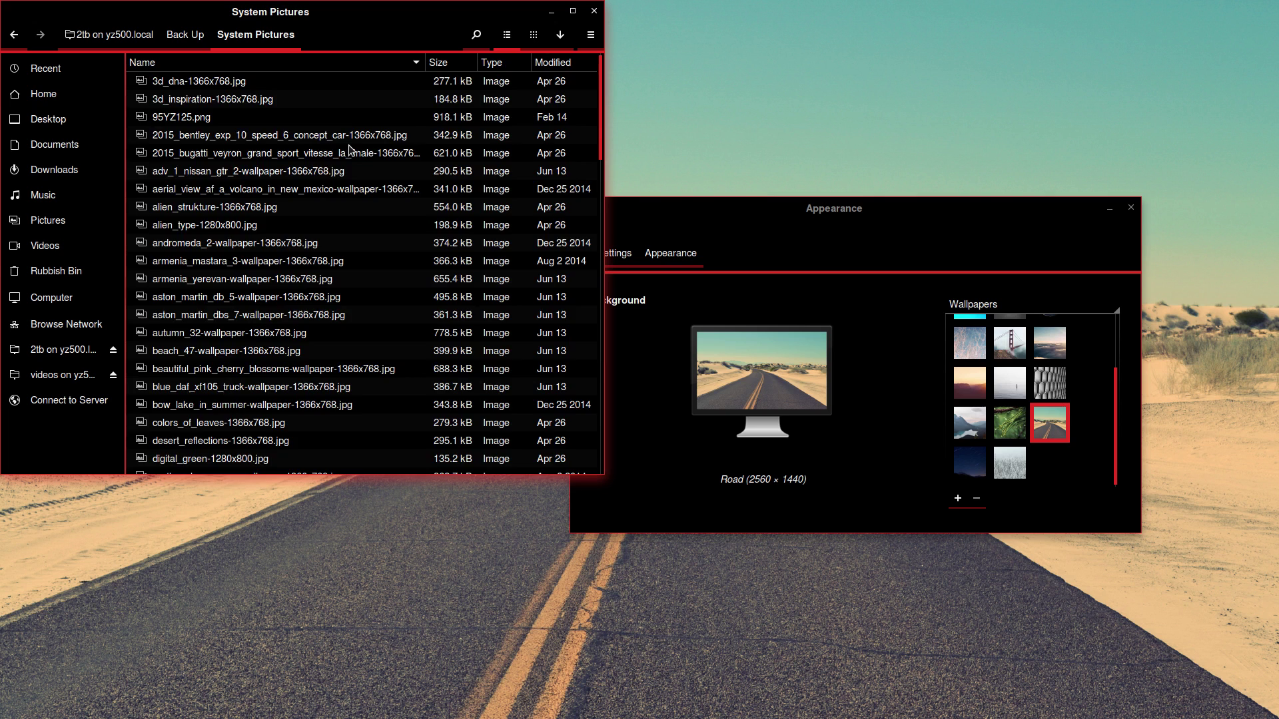
Copy all images from System Pictures into the home Pictures folder
key("ctrl+a")
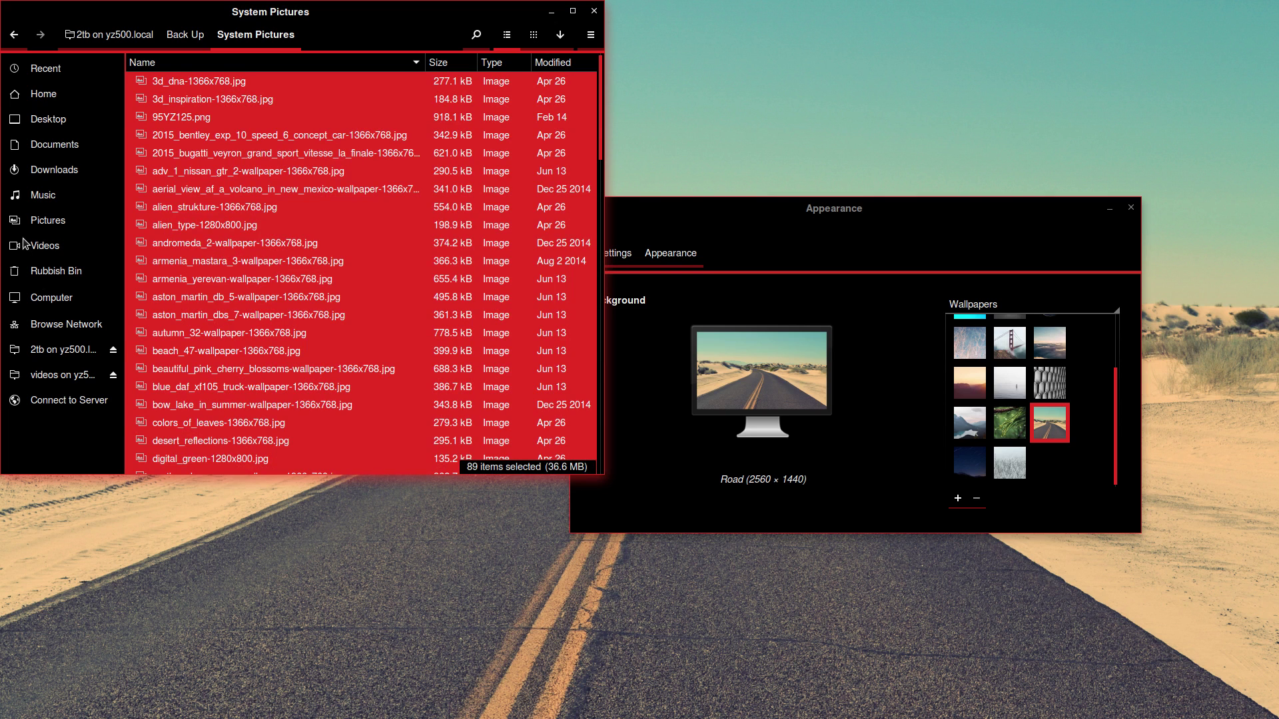
left_click(49, 221)
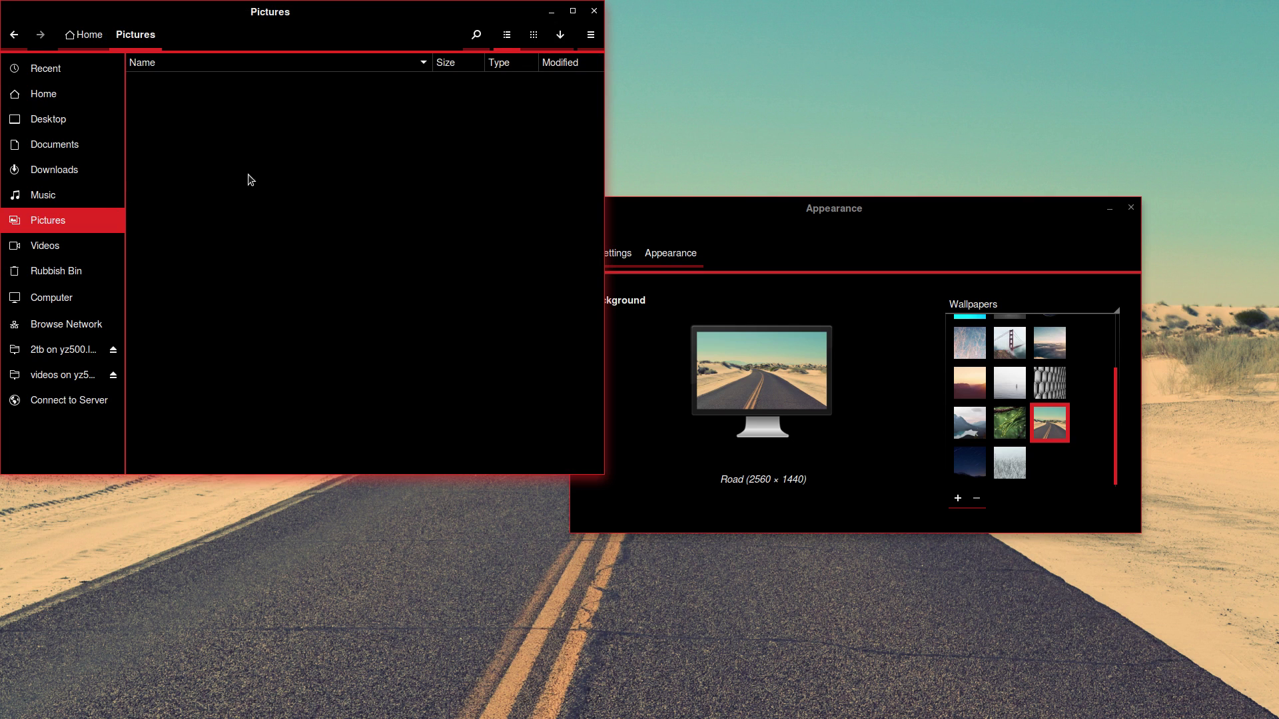
right_click(254, 170)
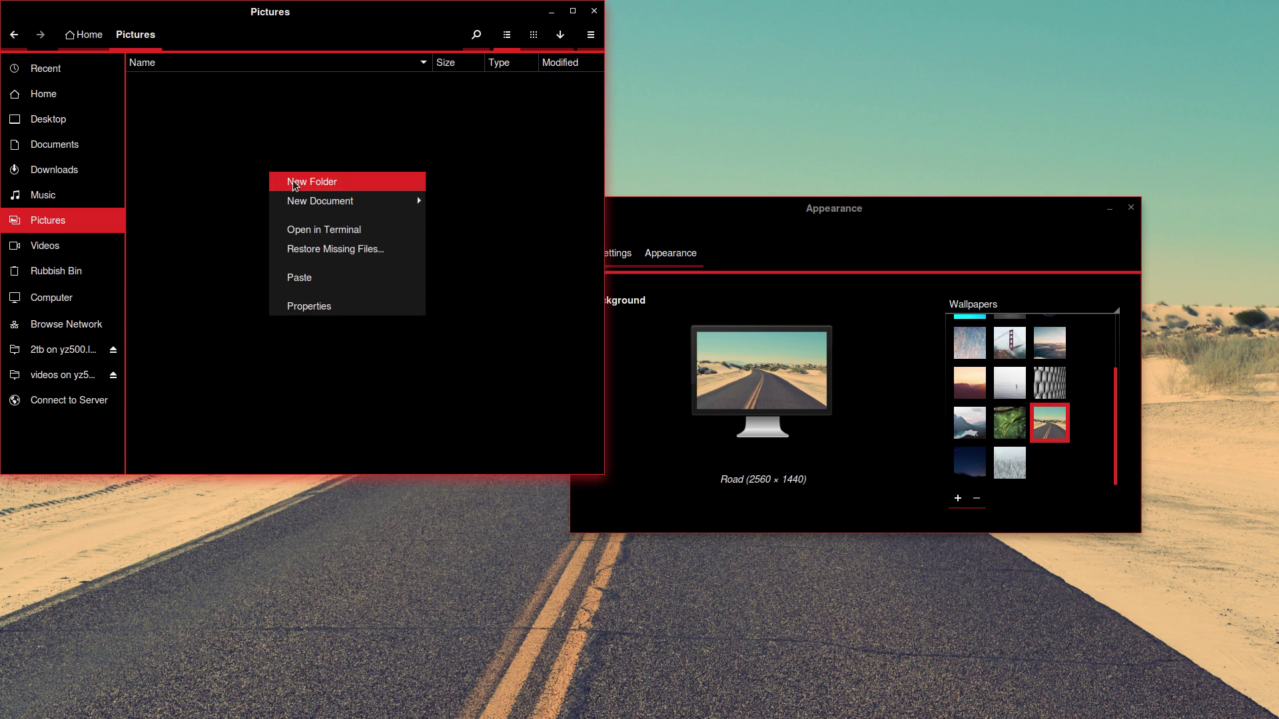
left_click(319, 278)
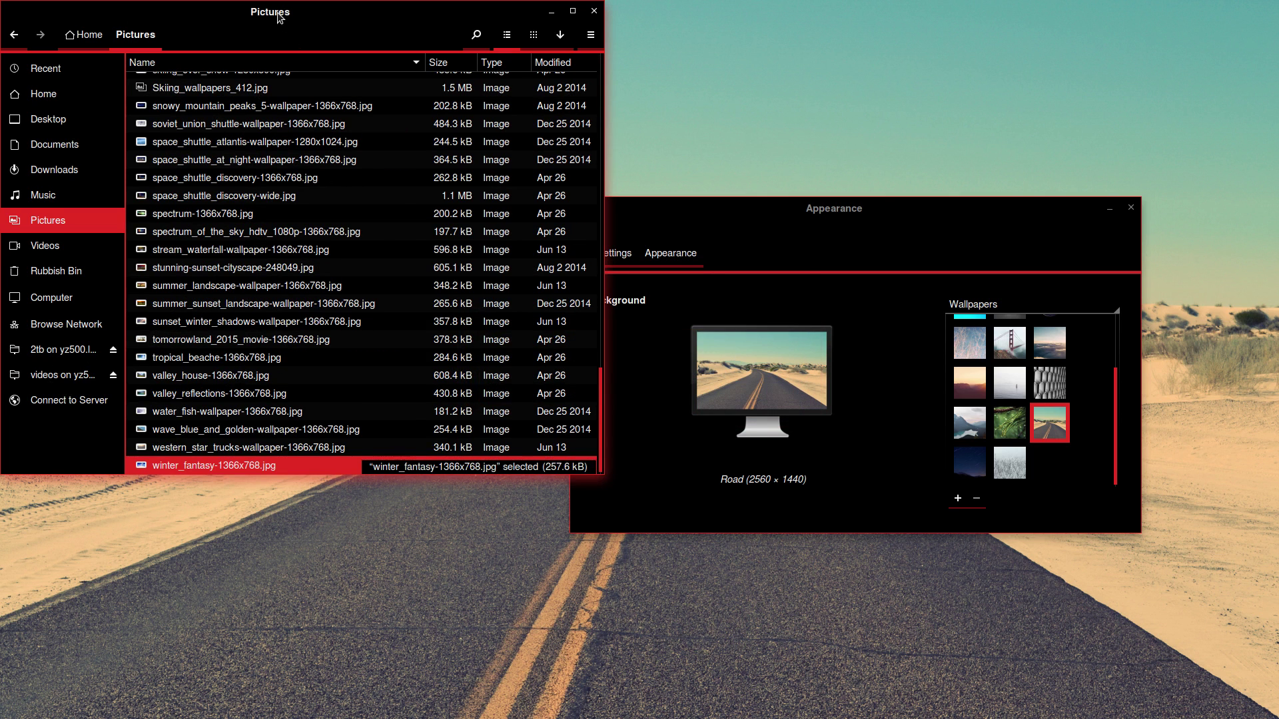
Move the Pictures window clear of the screen corner, review the file manager's menu commands, and close the window
left_click_drag(276, 16, 317, 38)
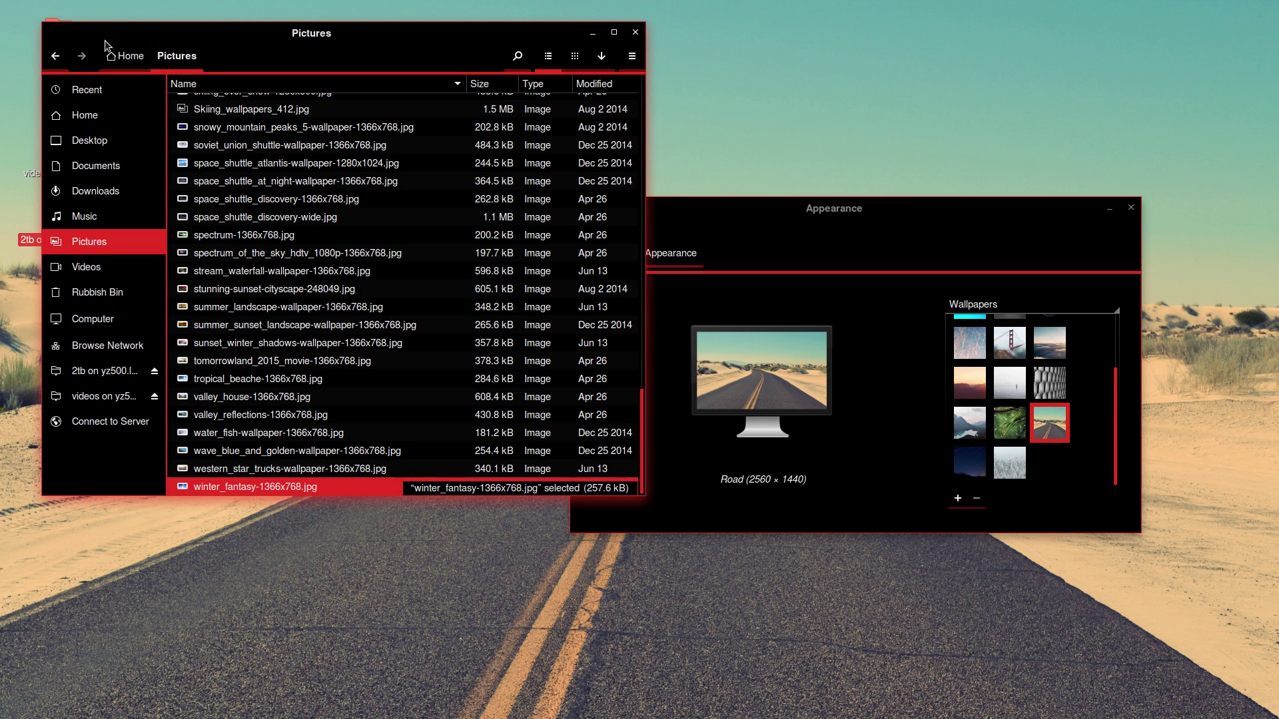
left_click(638, 60)
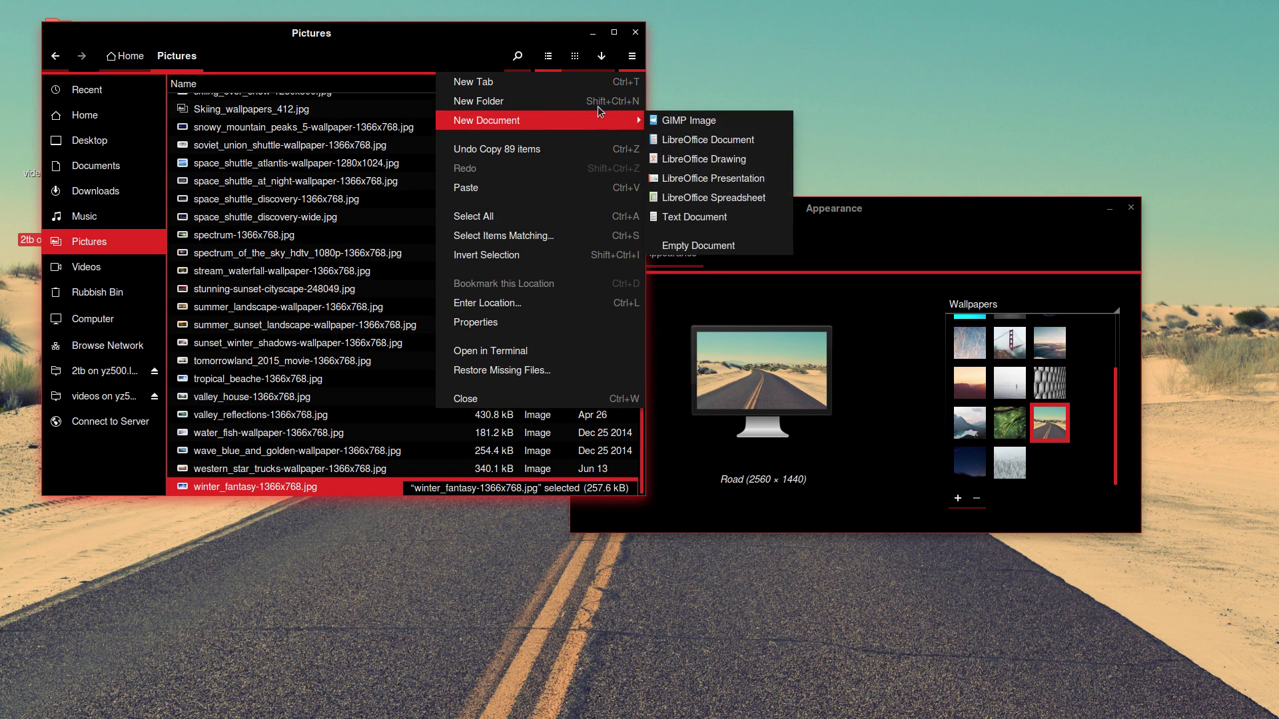
left_click(827, 34)
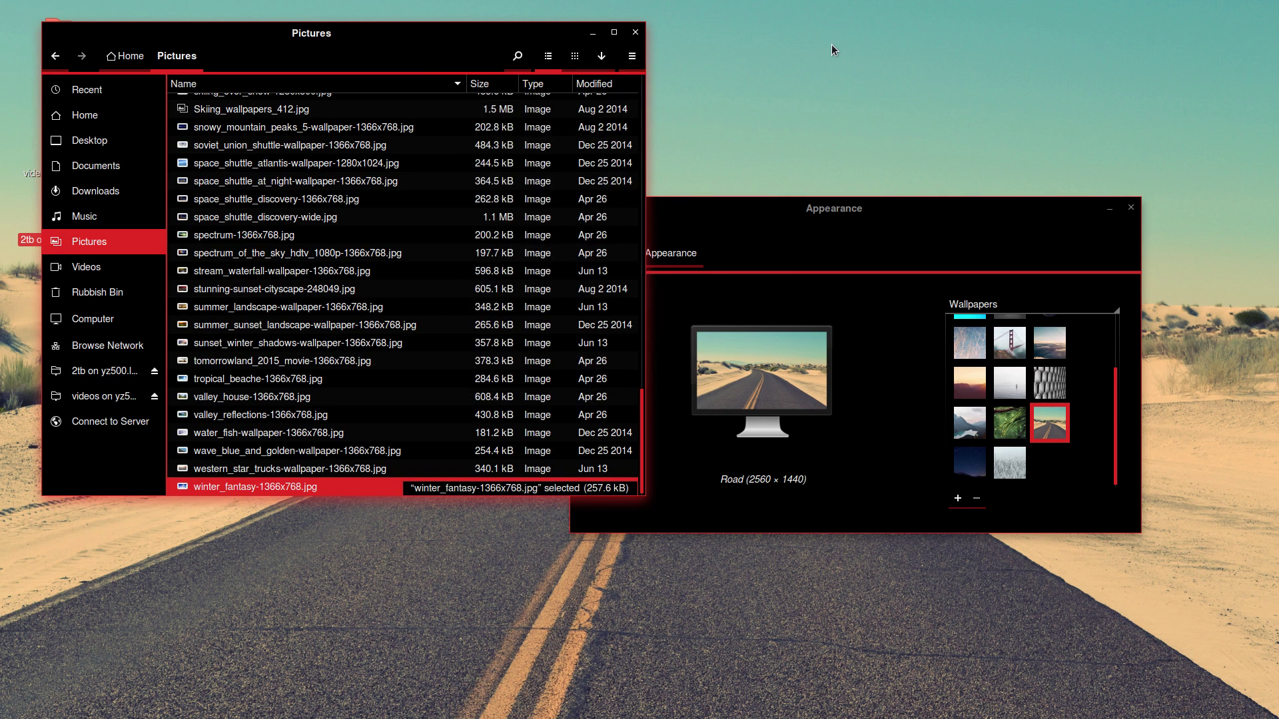
left_click(635, 59)
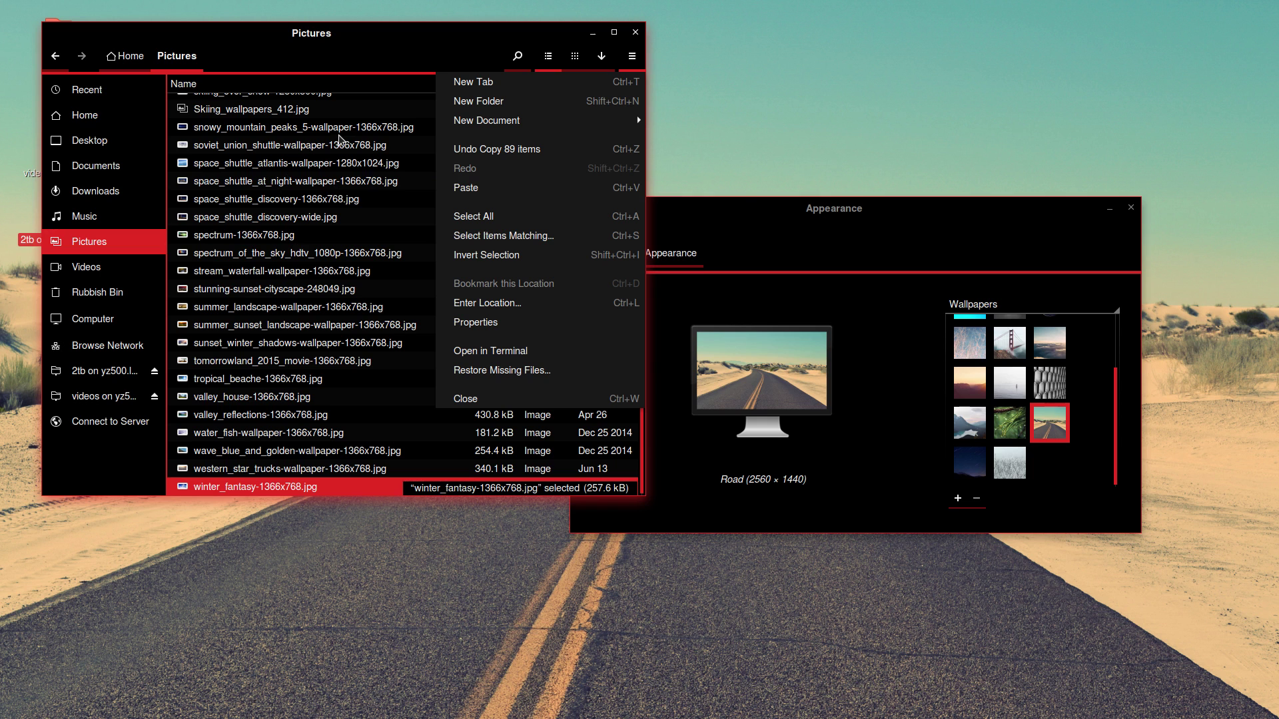
left_click(477, 400)
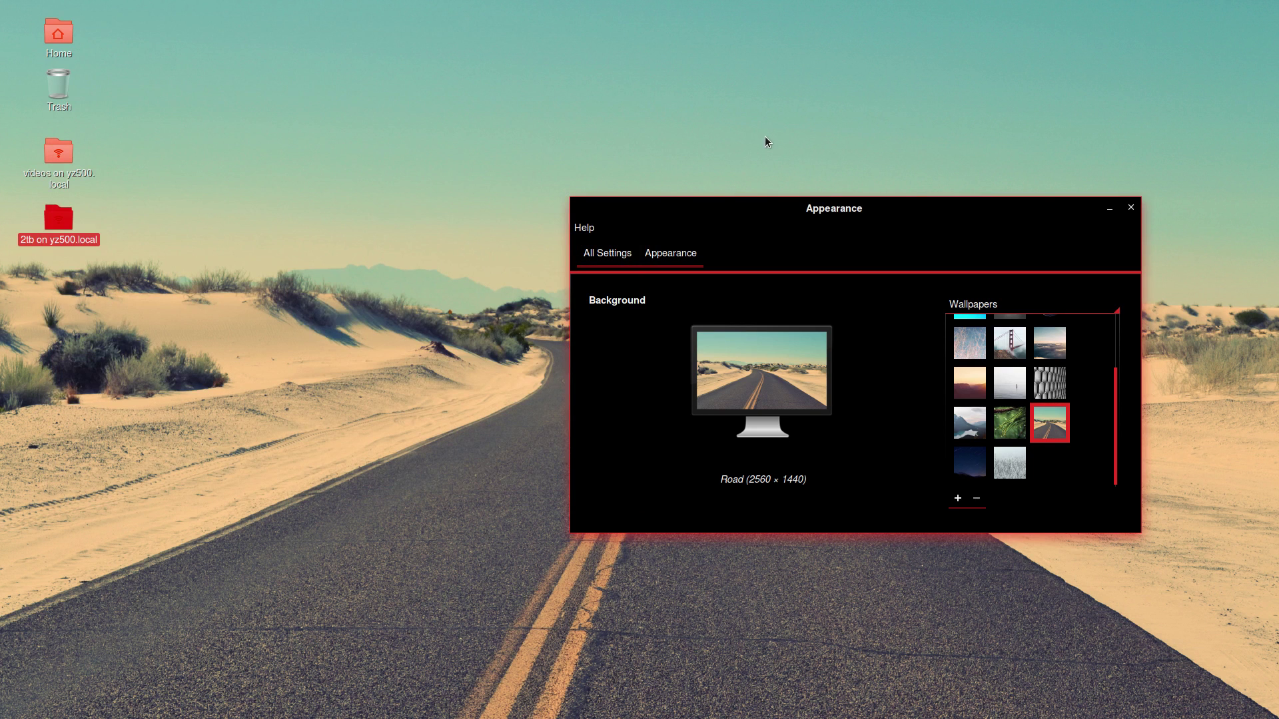
Reopen the 2tb on yz500.local share, then move its window towards the screen centre and enlarge it to fit the file list
double_click(59, 224)
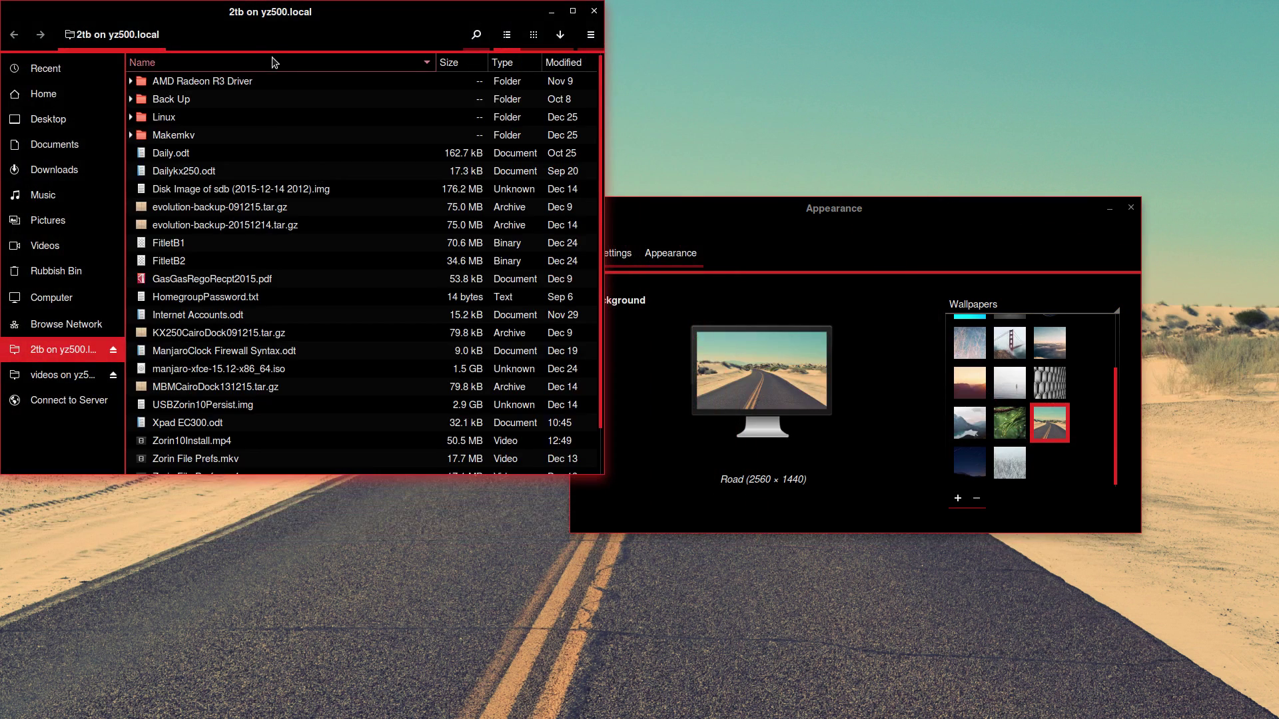
left_click_drag(275, 13, 459, 96)
left_click_drag(786, 557, 872, 627)
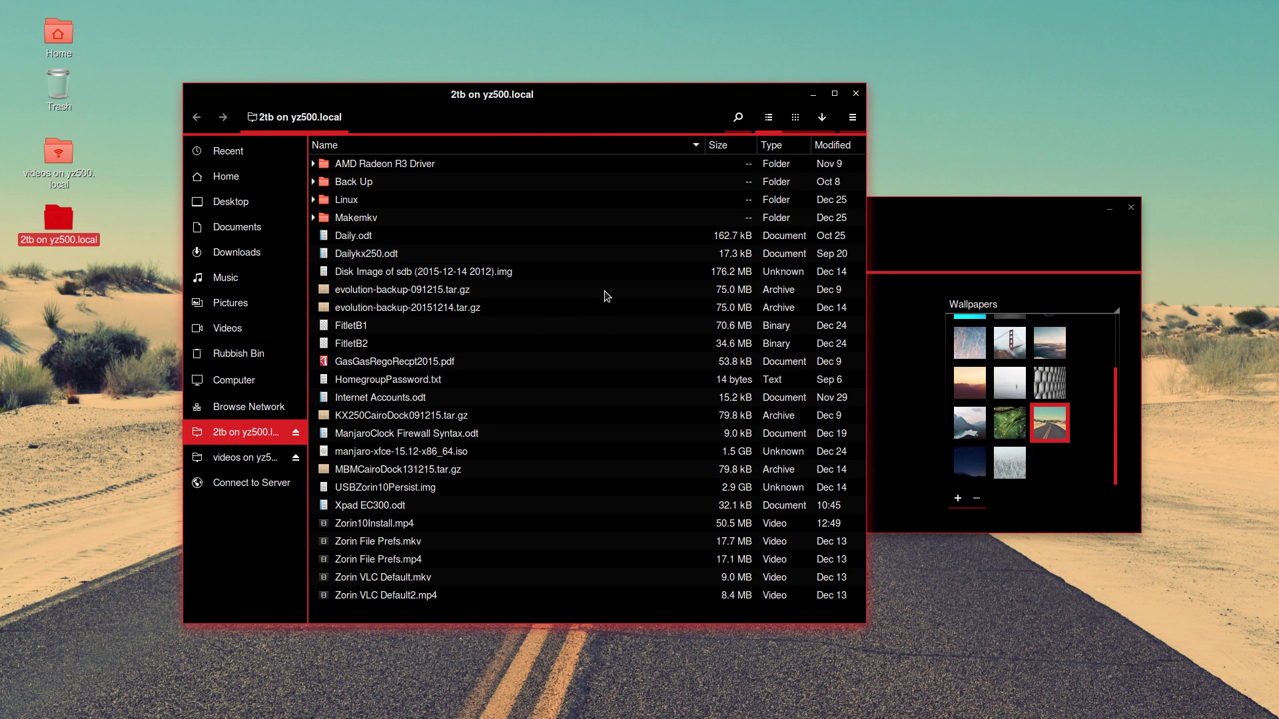
Move the 2tb on yz500.local window towards the screen centre and open the EC300Zorin9_10 folder inside Linux
left_click_drag(568, 98, 762, 77)
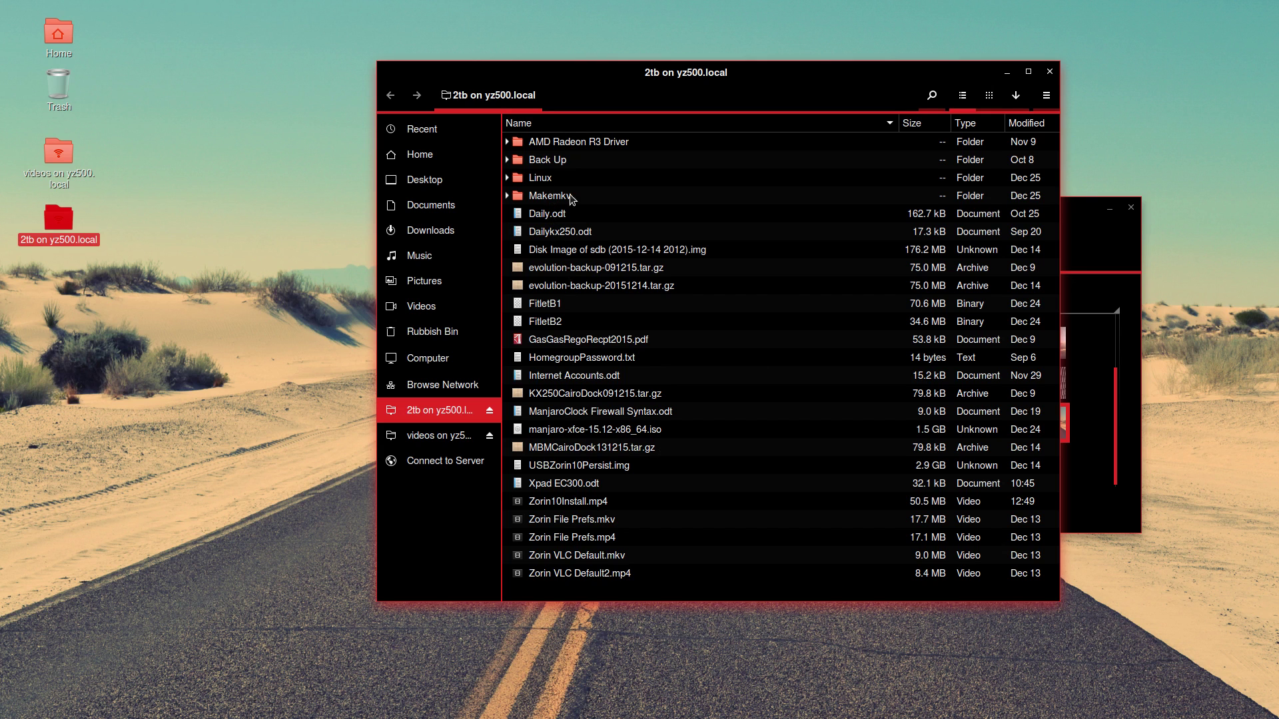
double_click(545, 178)
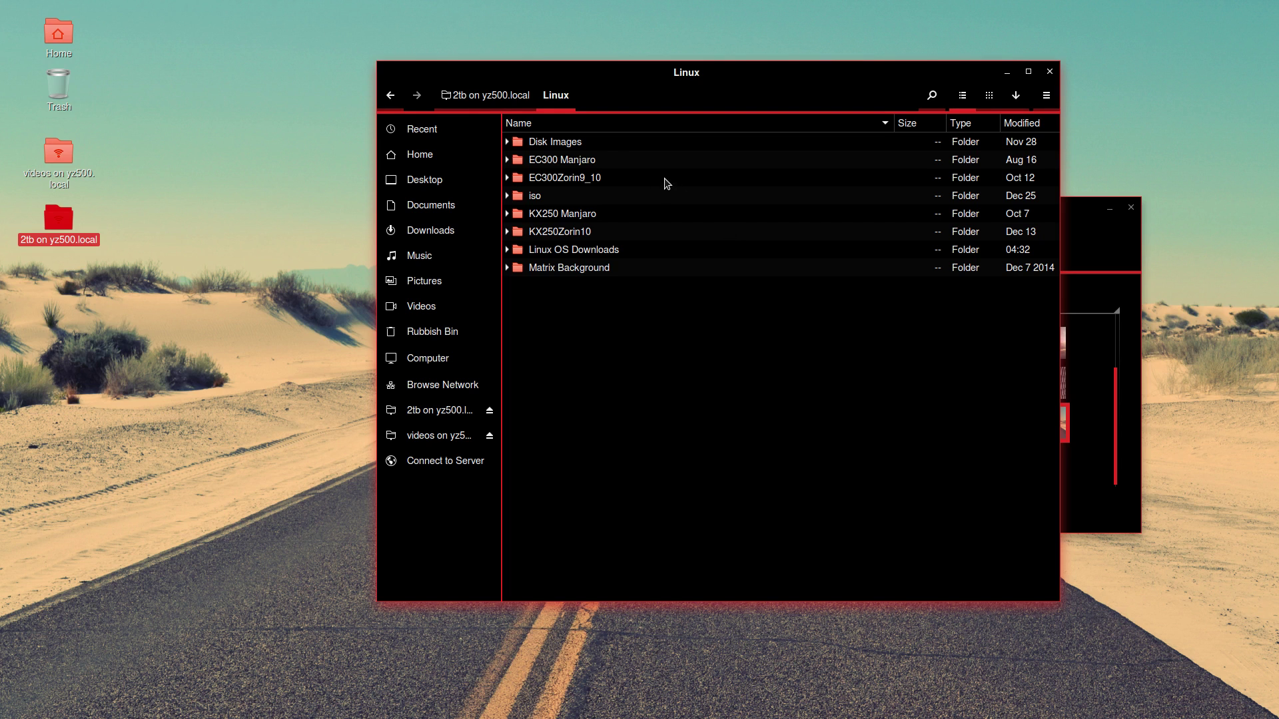
left_click(589, 160)
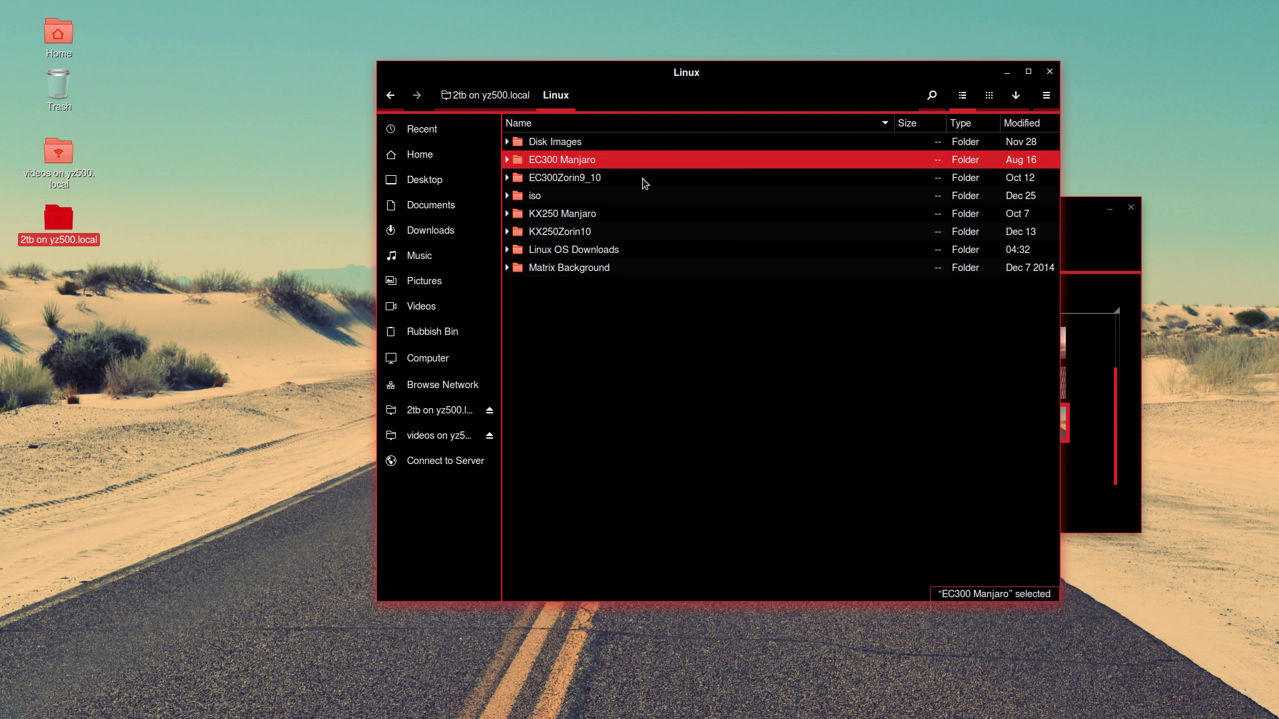
double_click(588, 178)
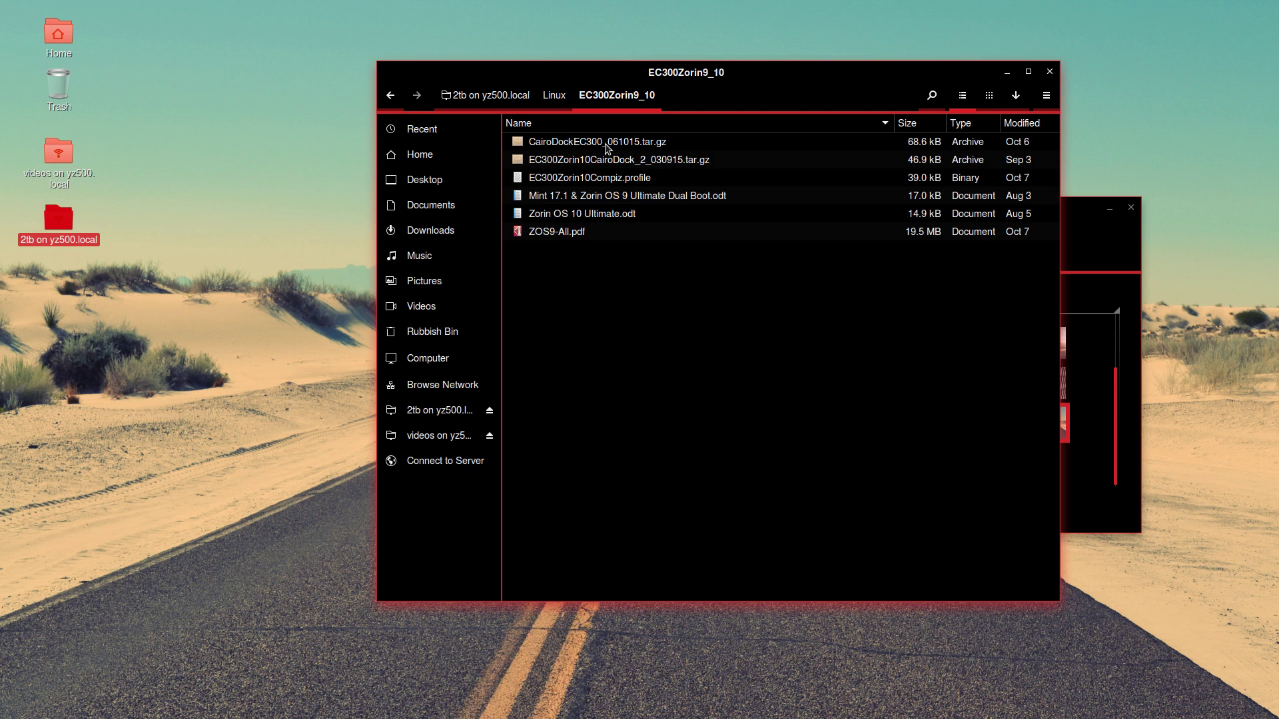
Copy CairoDockEC300_061015.tar.gz, EC300Zorin10Compiz.profile, Mint 17.1 & Zorin OS 9 Ultimate Dual Boot.odt and Zorin OS 10 Ultimate.odt into the home Downloads folder
left_click(607, 147)
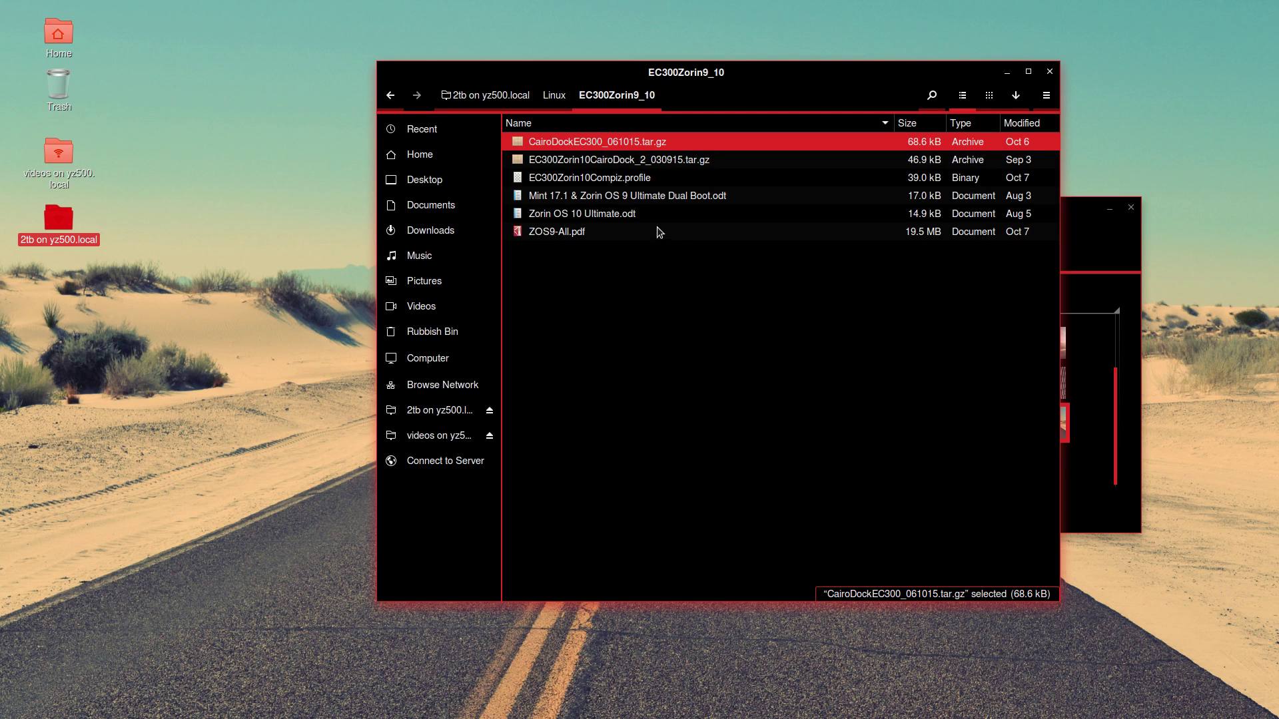
left_click(640, 196, "ctrl")
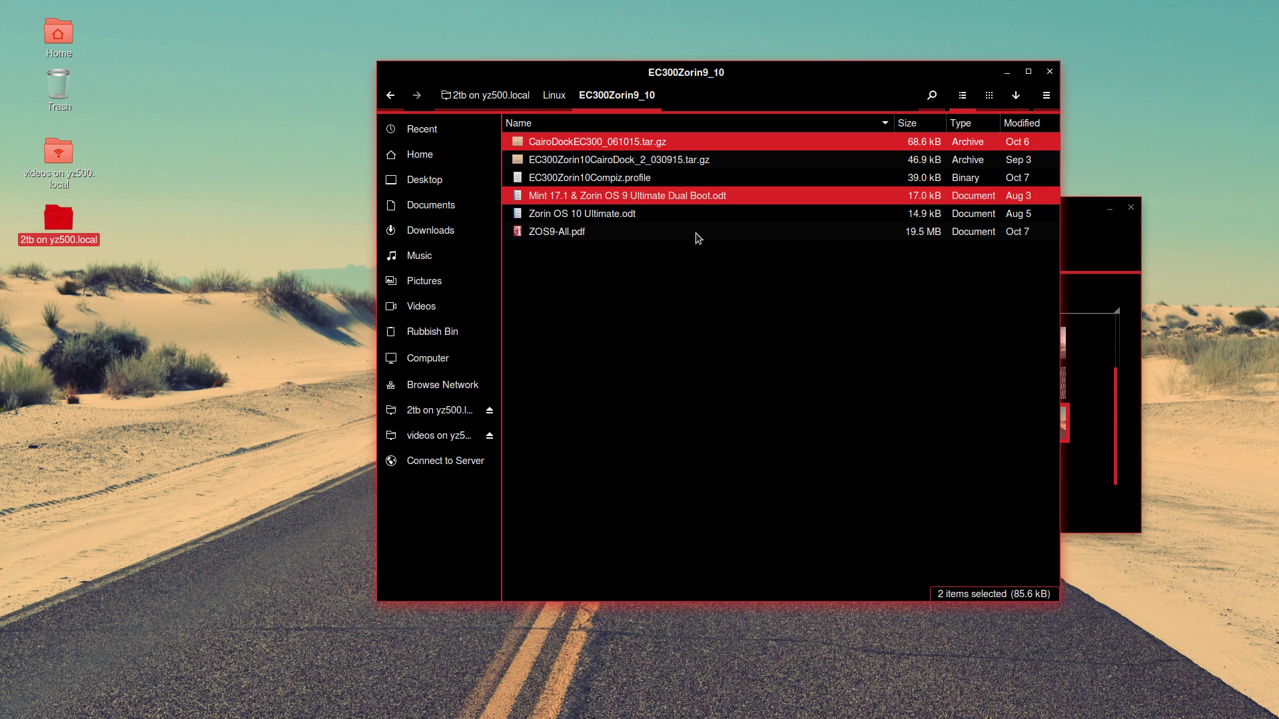
left_click(620, 213, "ctrl")
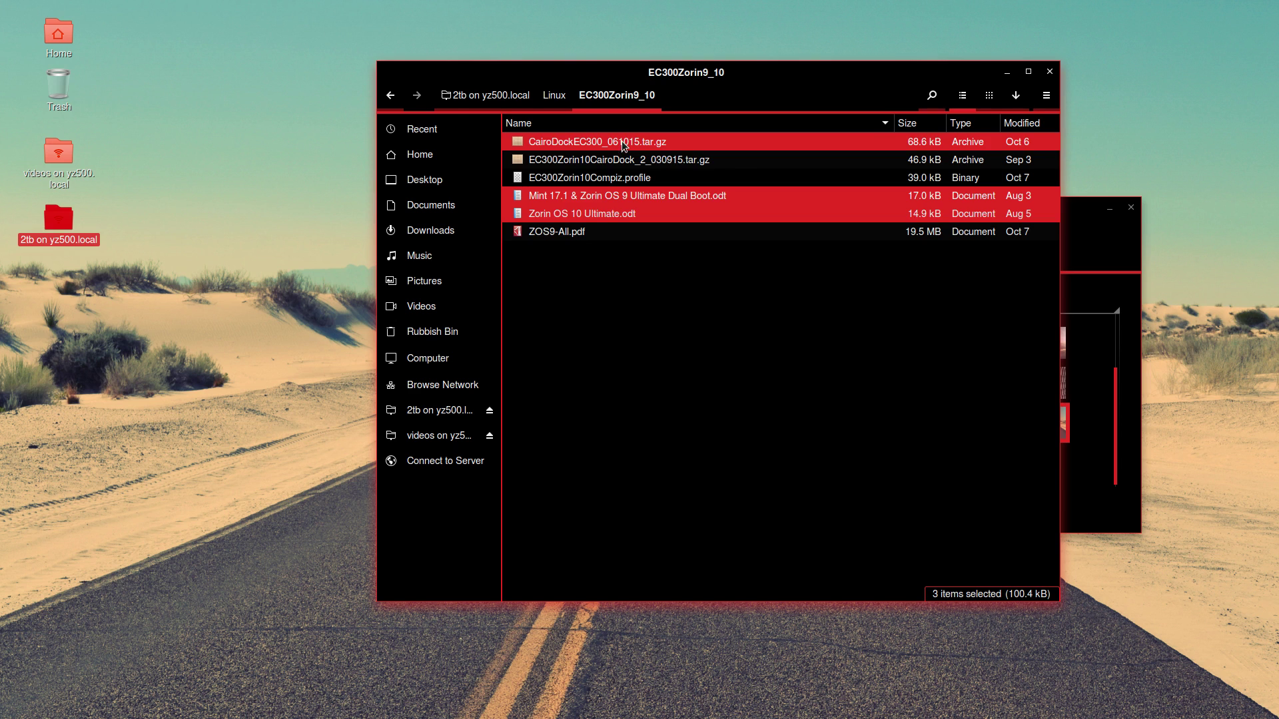
left_click(605, 177, "ctrl")
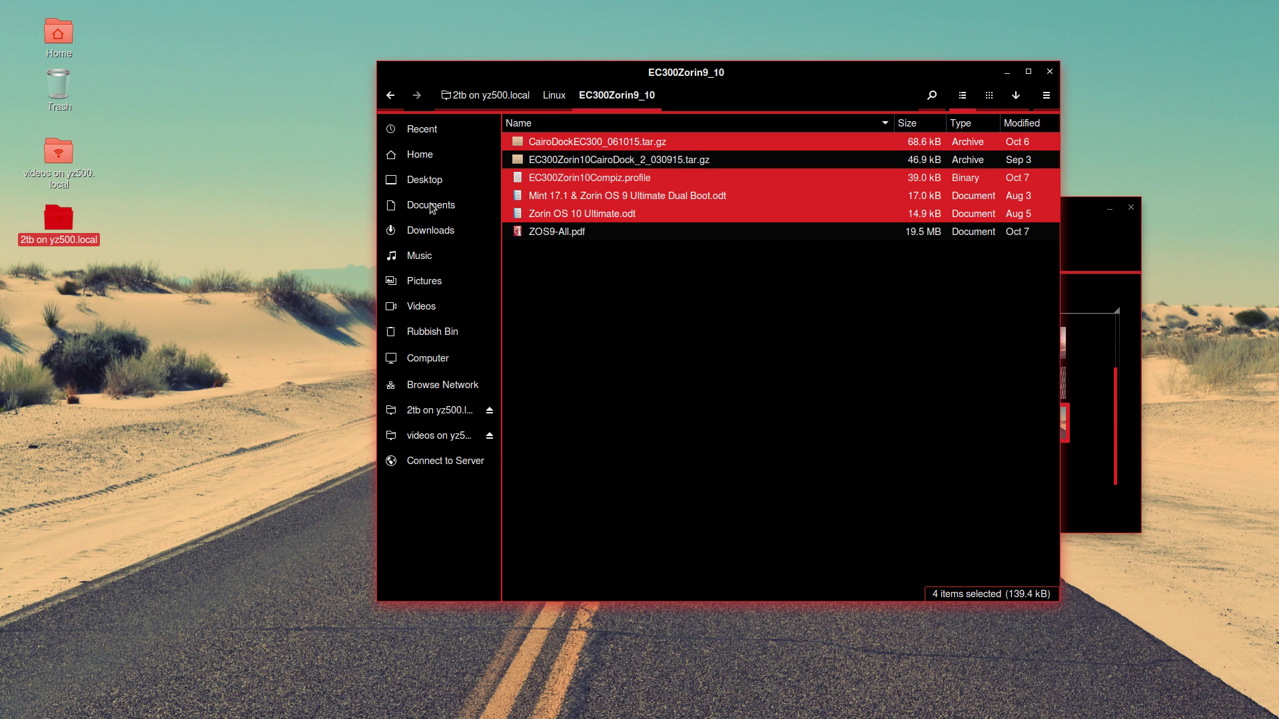
left_click(433, 237)
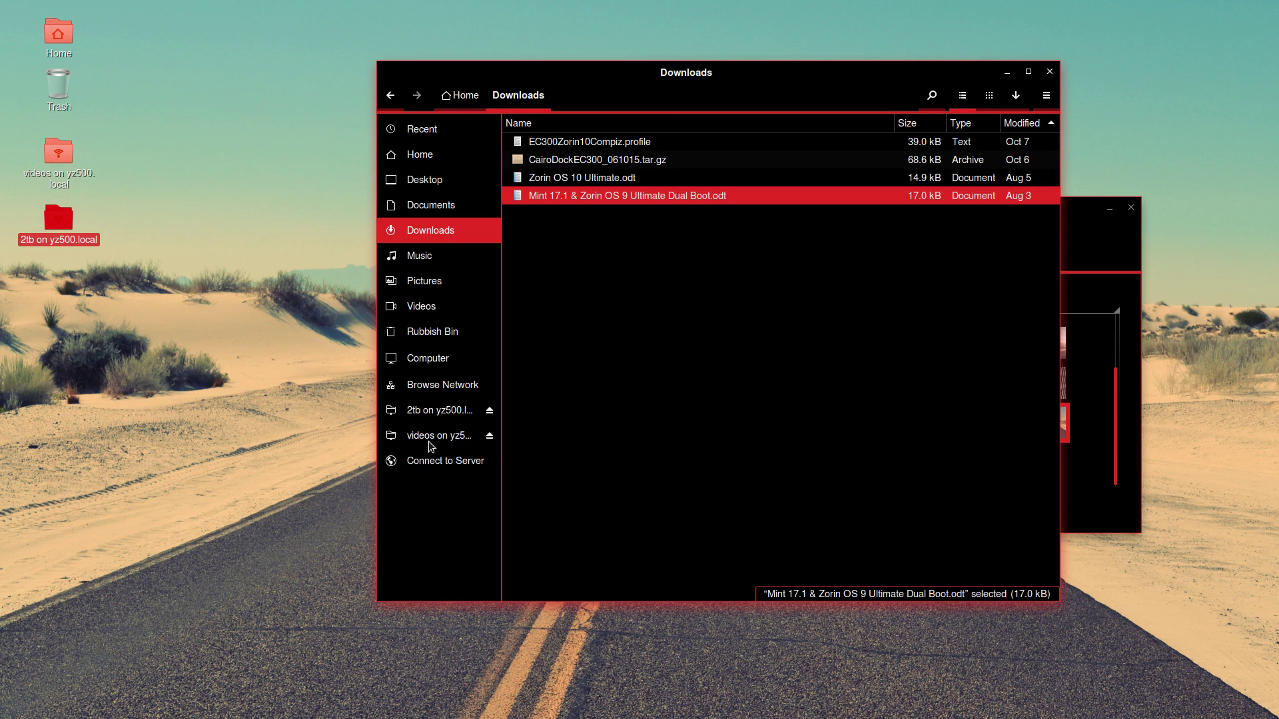
Bookmark both mounted network shares, 2tb on yz500.local and videos on yz500.local, in the file manager
right_click(434, 411)
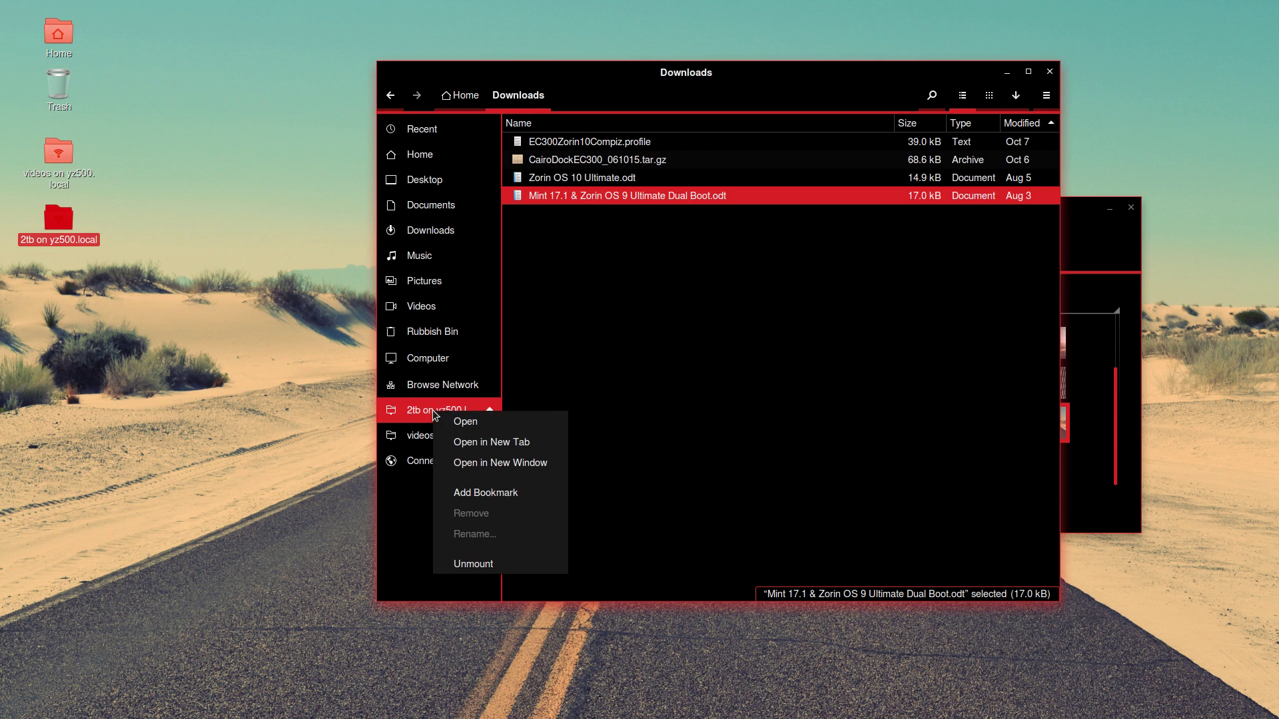
left_click(497, 493)
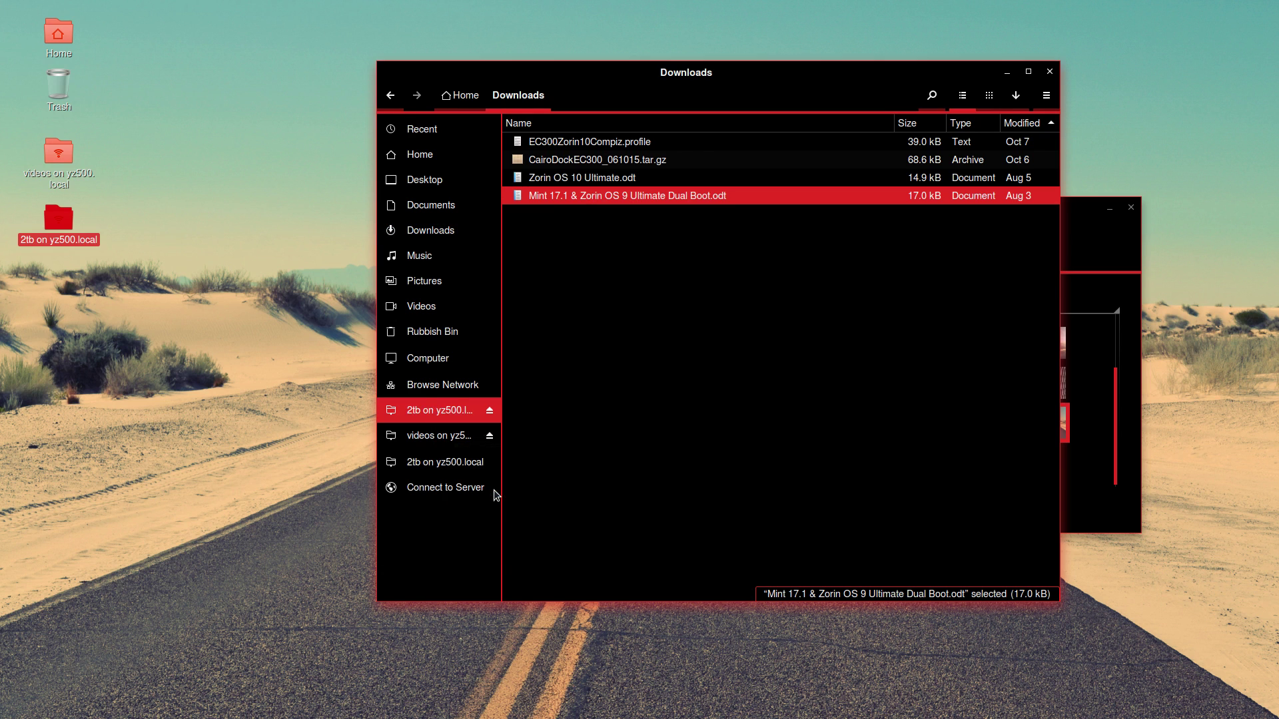
right_click(440, 436)
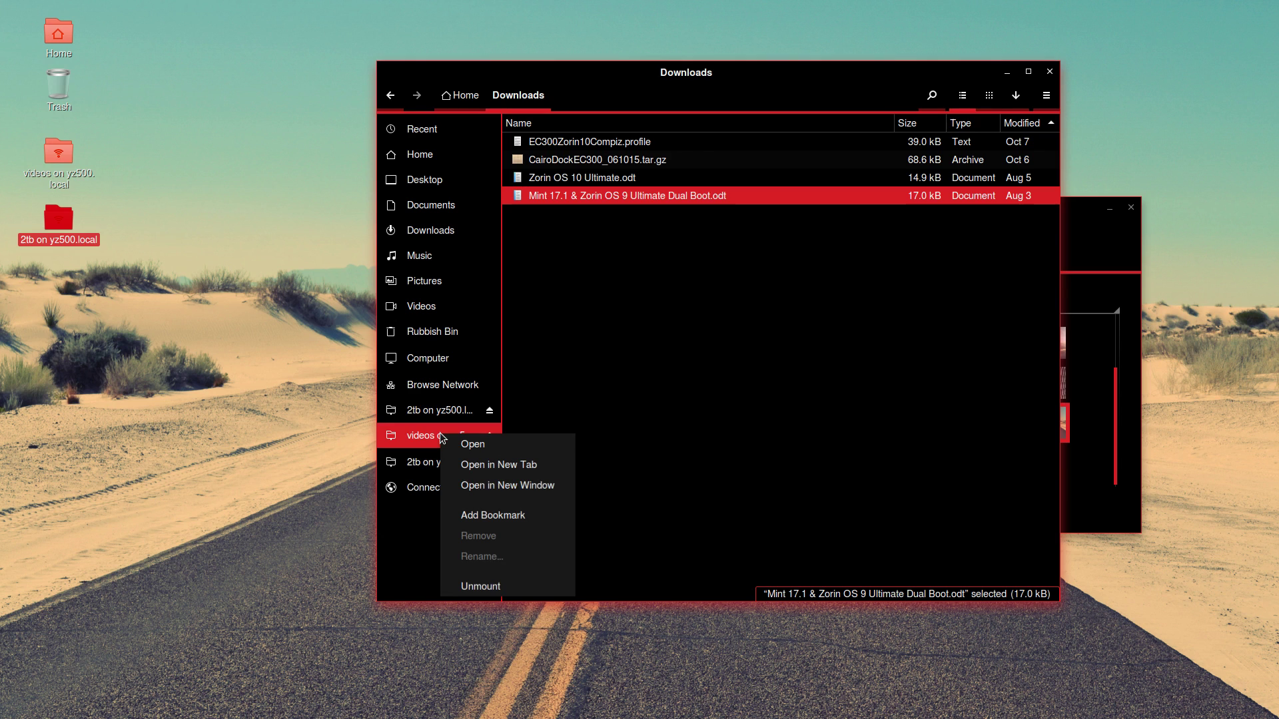
left_click(481, 516)
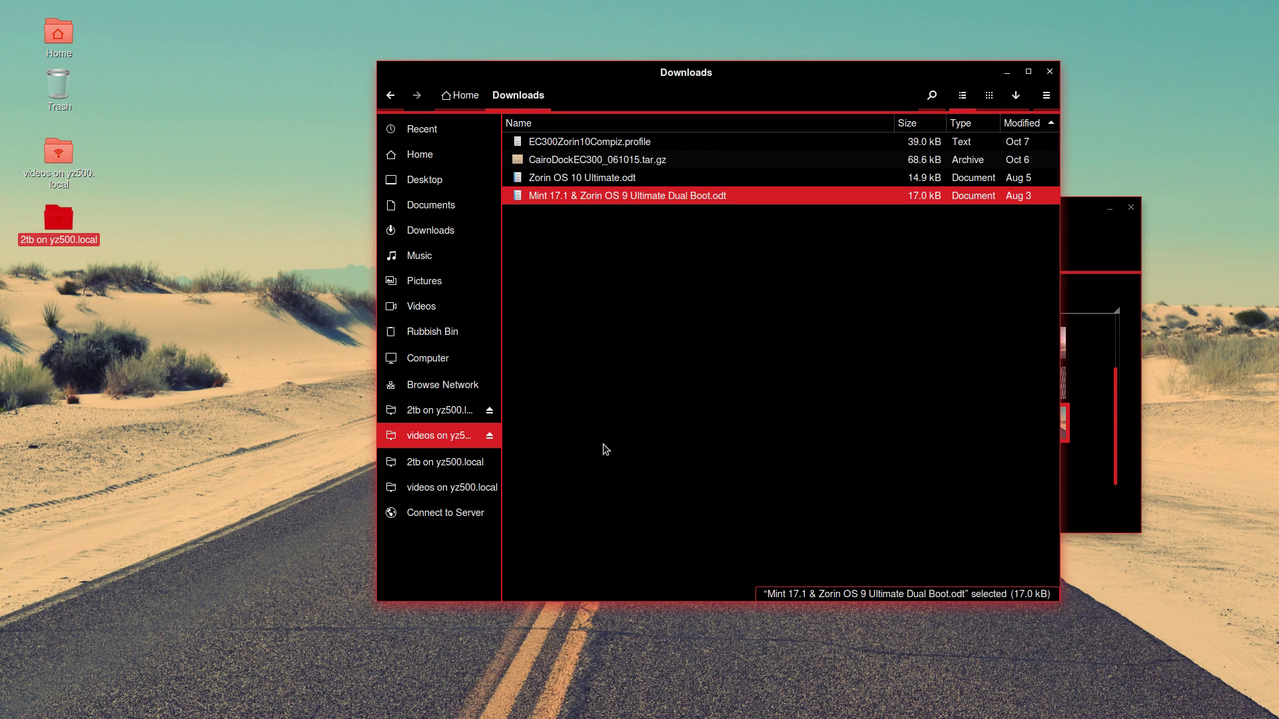
Rename the 2tb on yz500.local bookmark as NAS 2TB
right_click(439, 464)
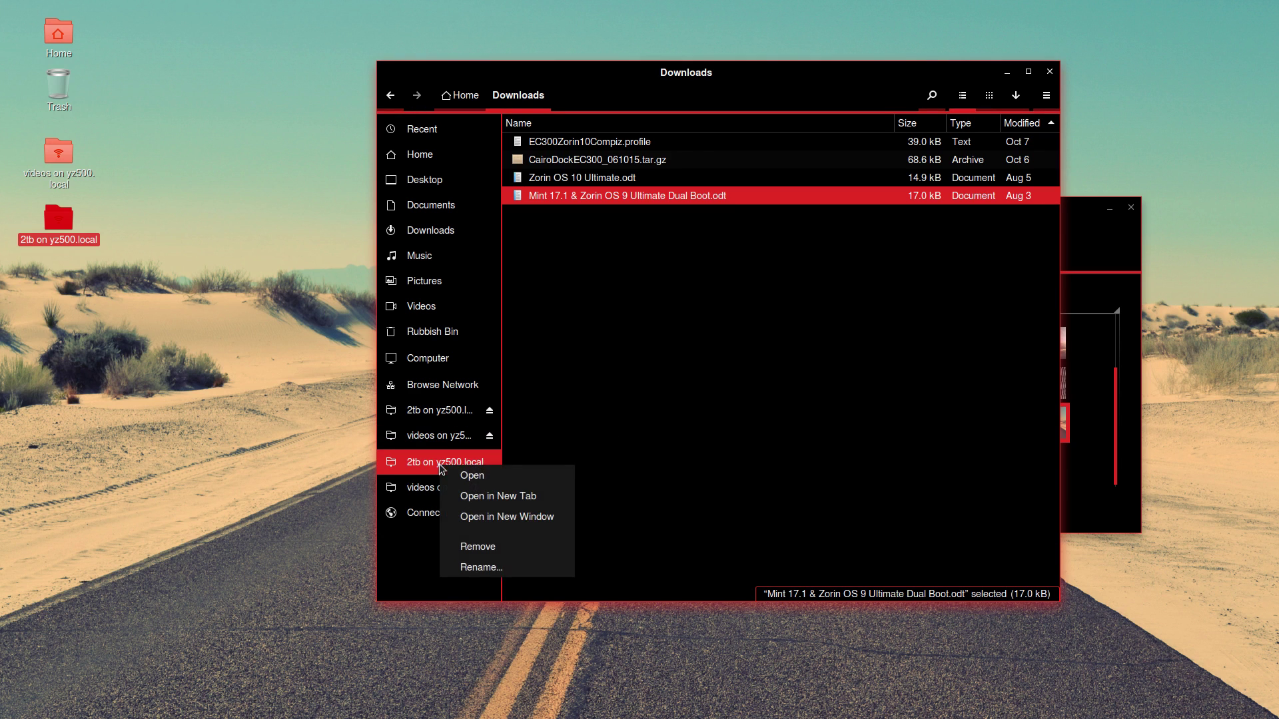
left_click(505, 565)
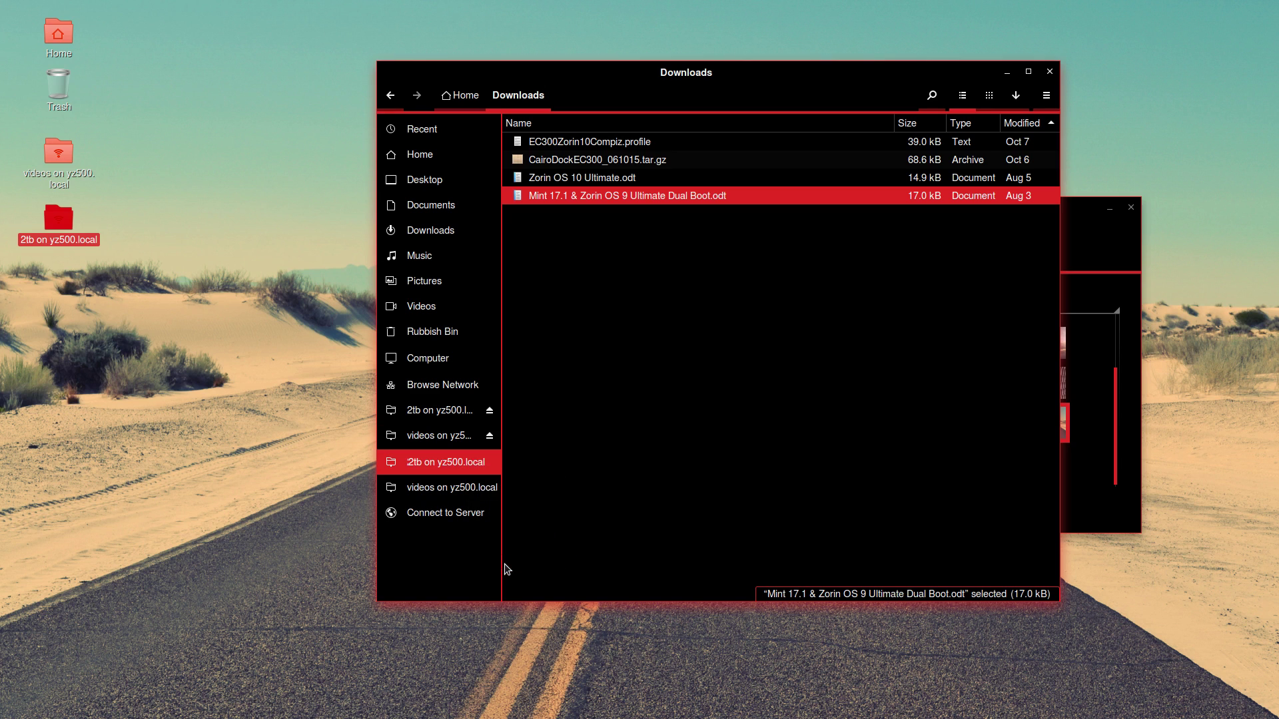
key("Right")
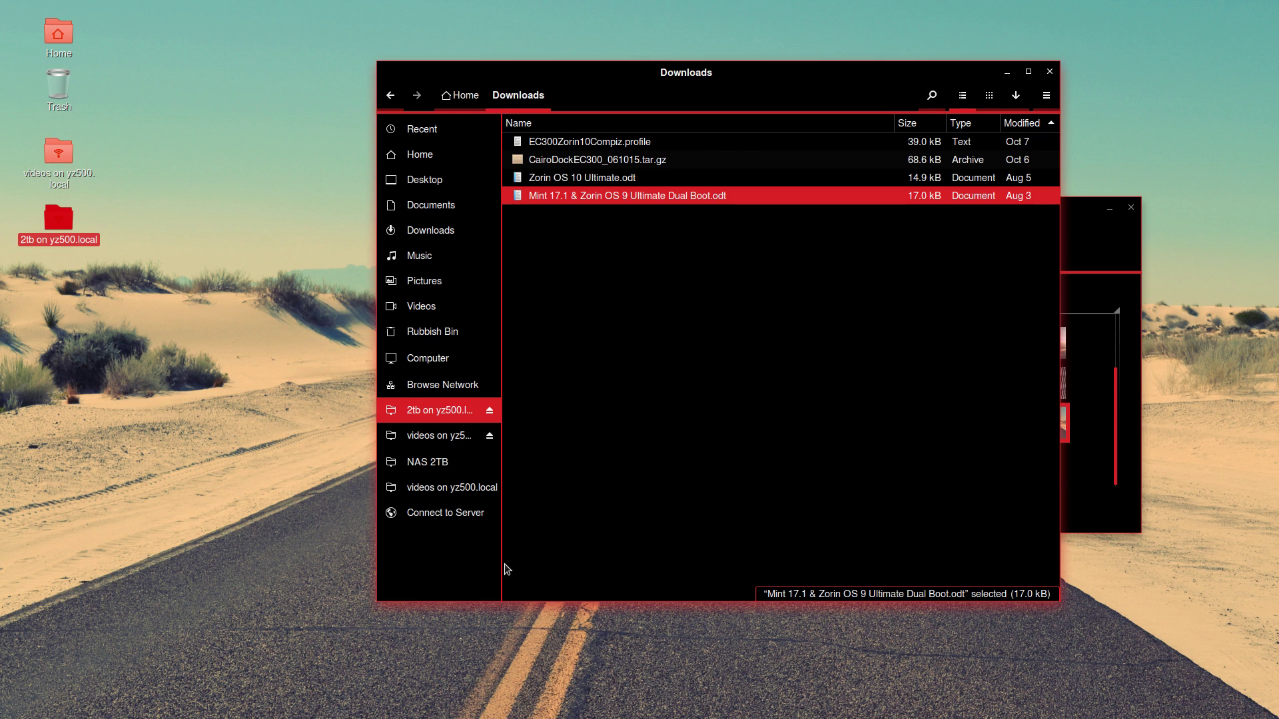
Rename the videos on yz500.local bookmark as NAS Videos
left_click(443, 487)
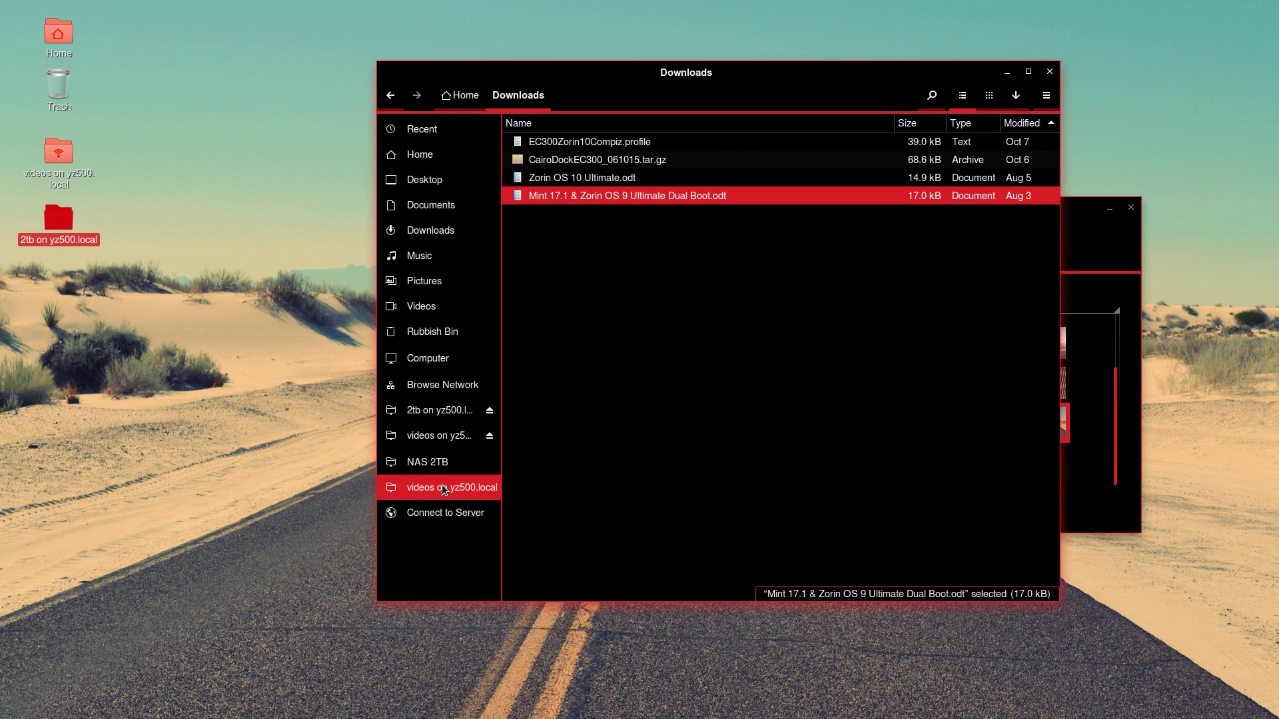
right_click(443, 488)
left_click(501, 583)
type("NAS Videos")
key("Return")
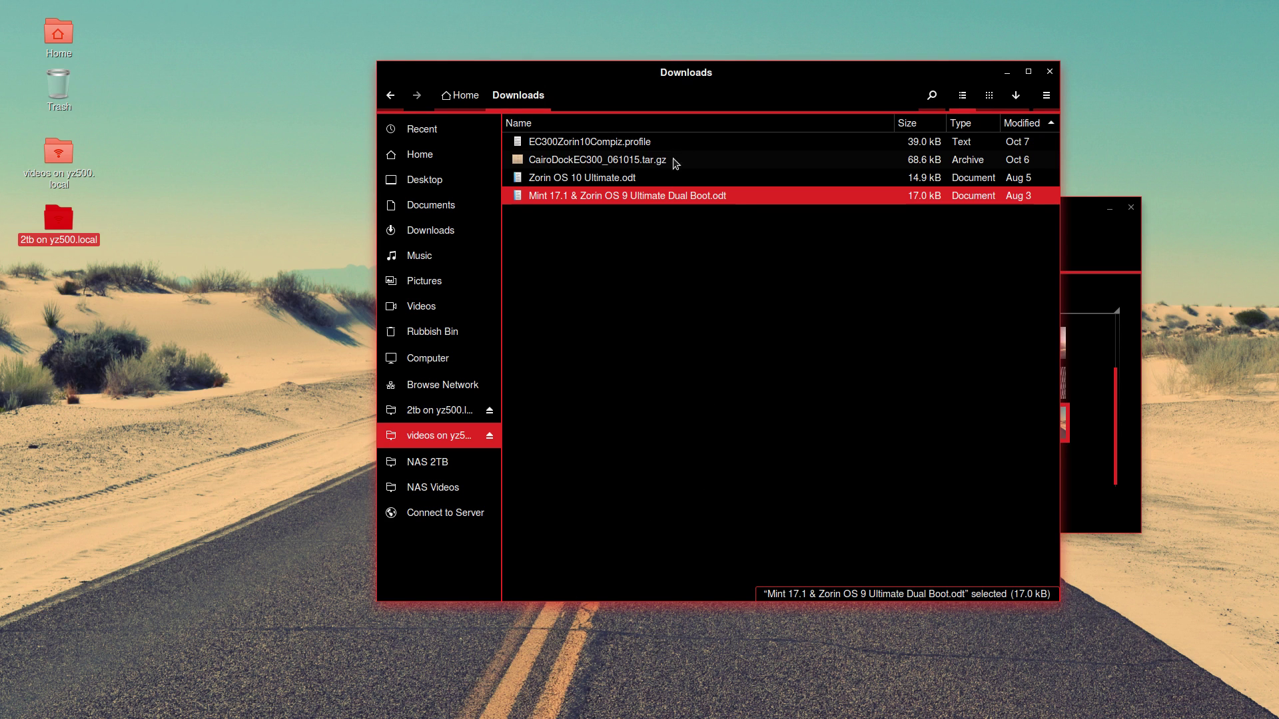
Move the file manager window aside and open the Music folder inside Back Up through the NAS 2TB bookmark
left_click_drag(744, 71, 572, 56)
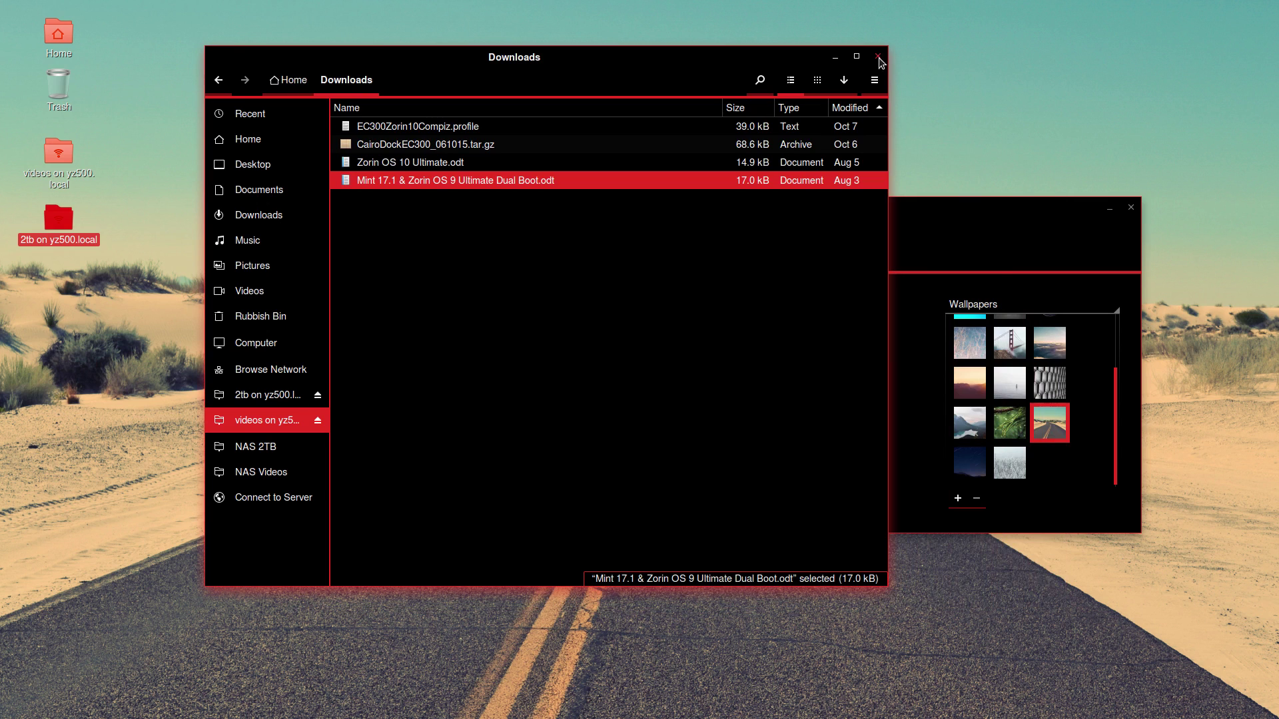
left_click(235, 245)
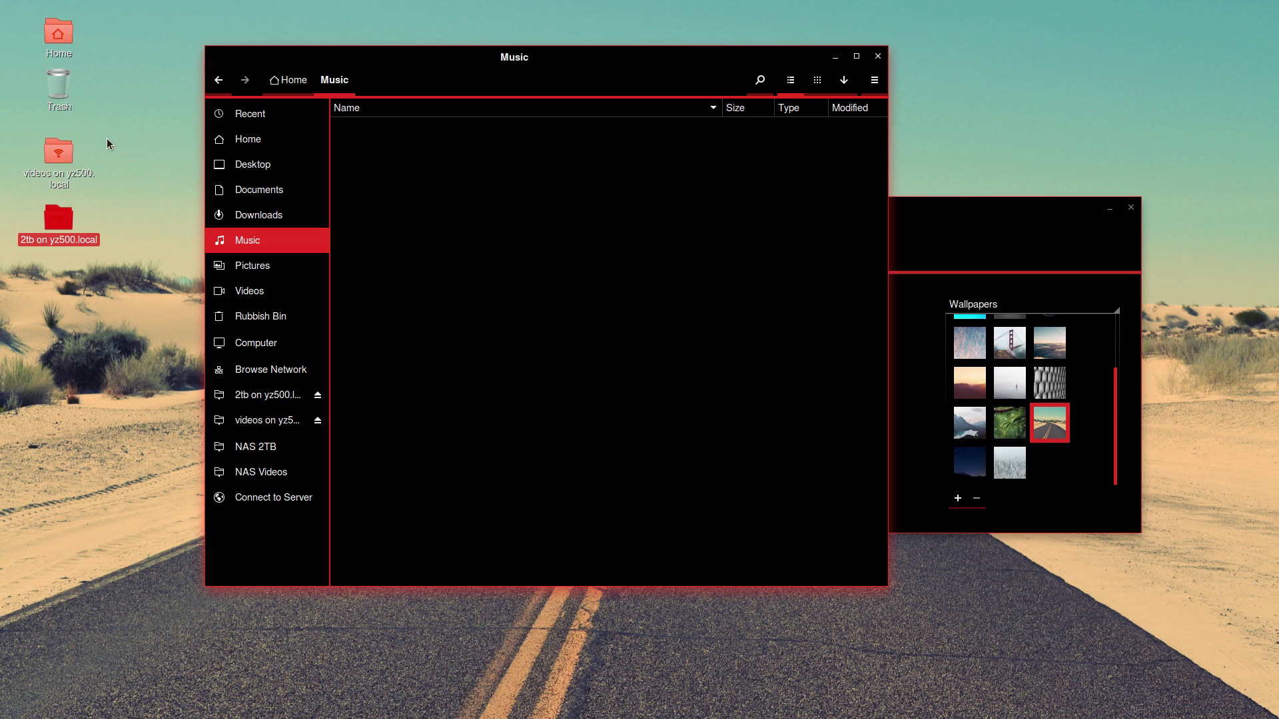
left_click(269, 450)
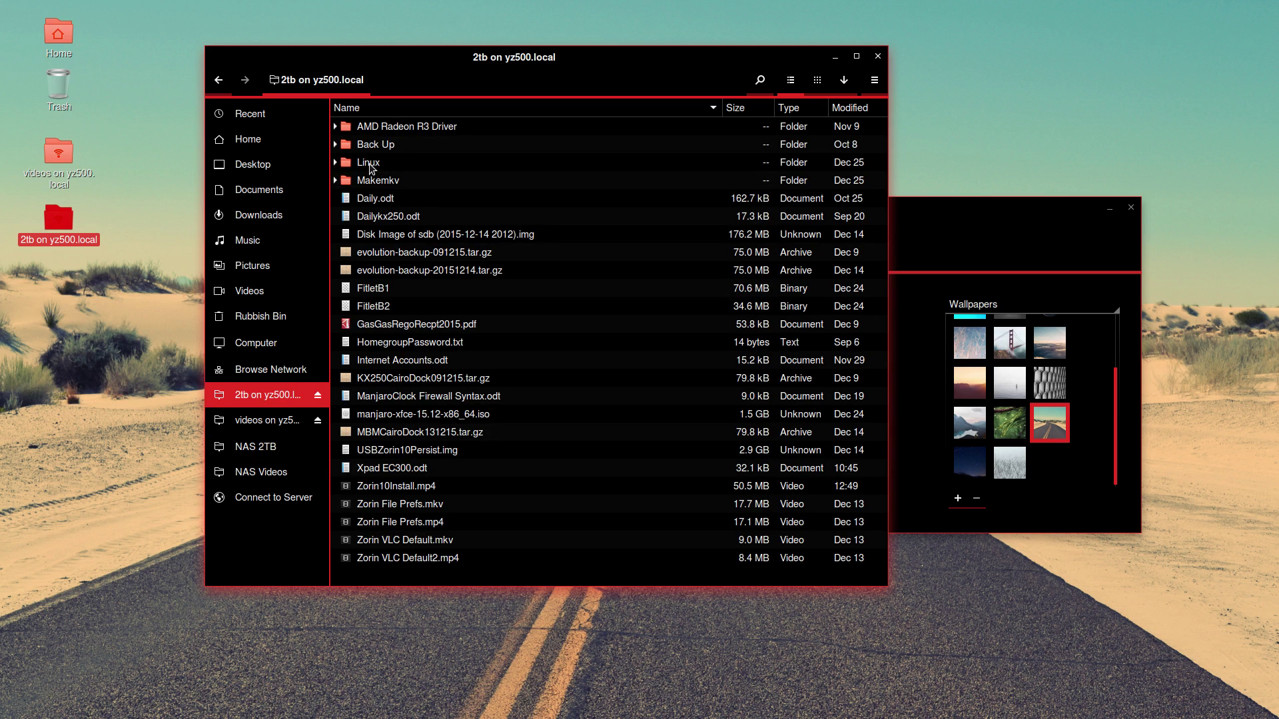
double_click(383, 146)
double_click(383, 146)
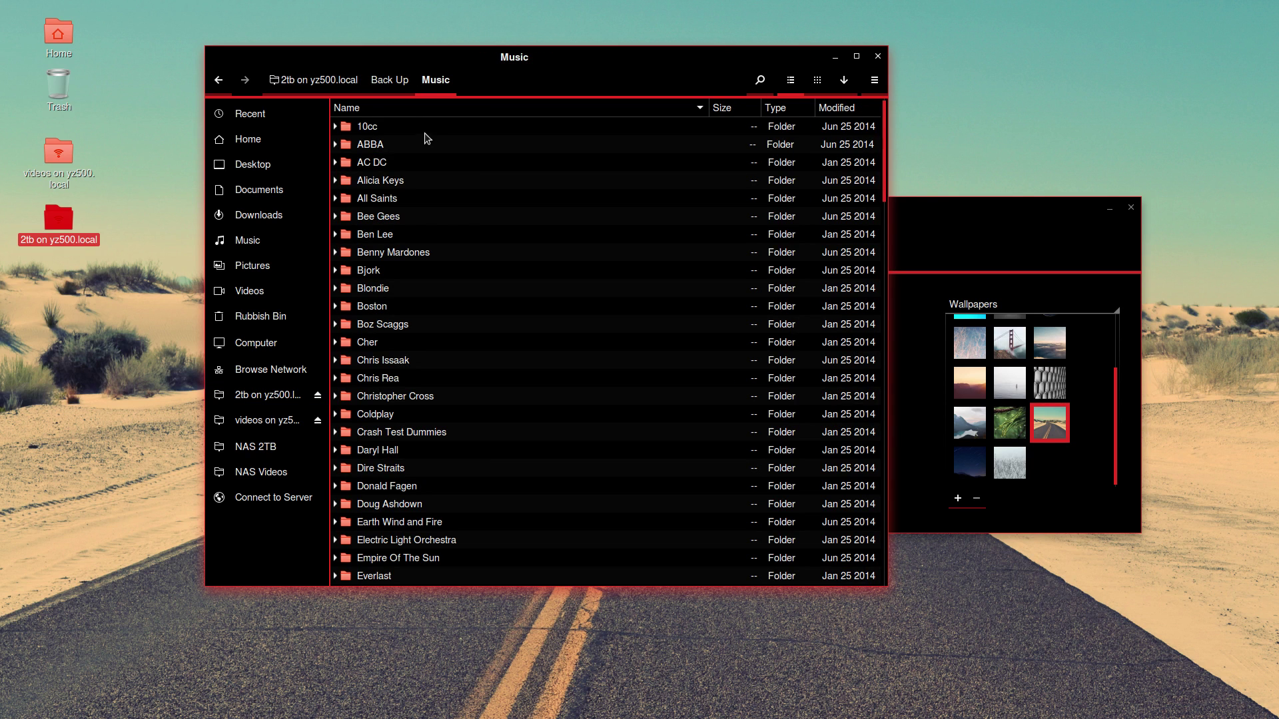
Copy all artist folders from the backup Music folder into the home Music folder
left_click(529, 195)
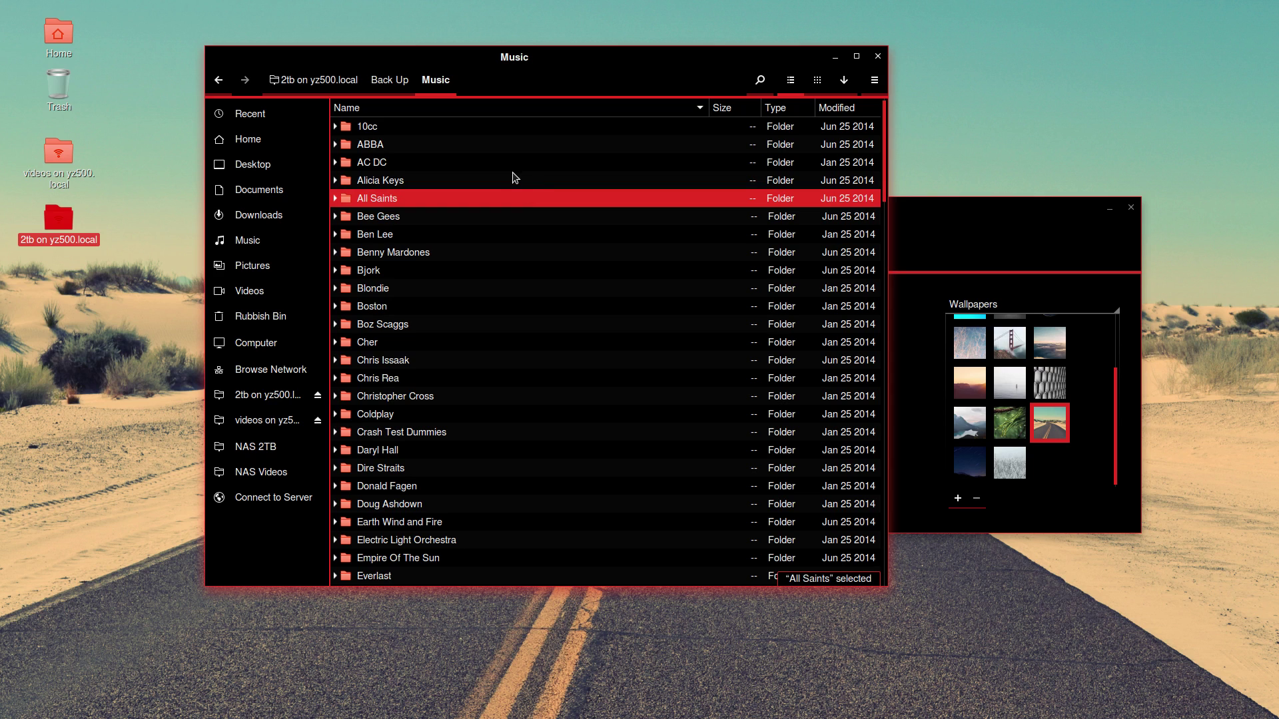
key("ctrl+a")
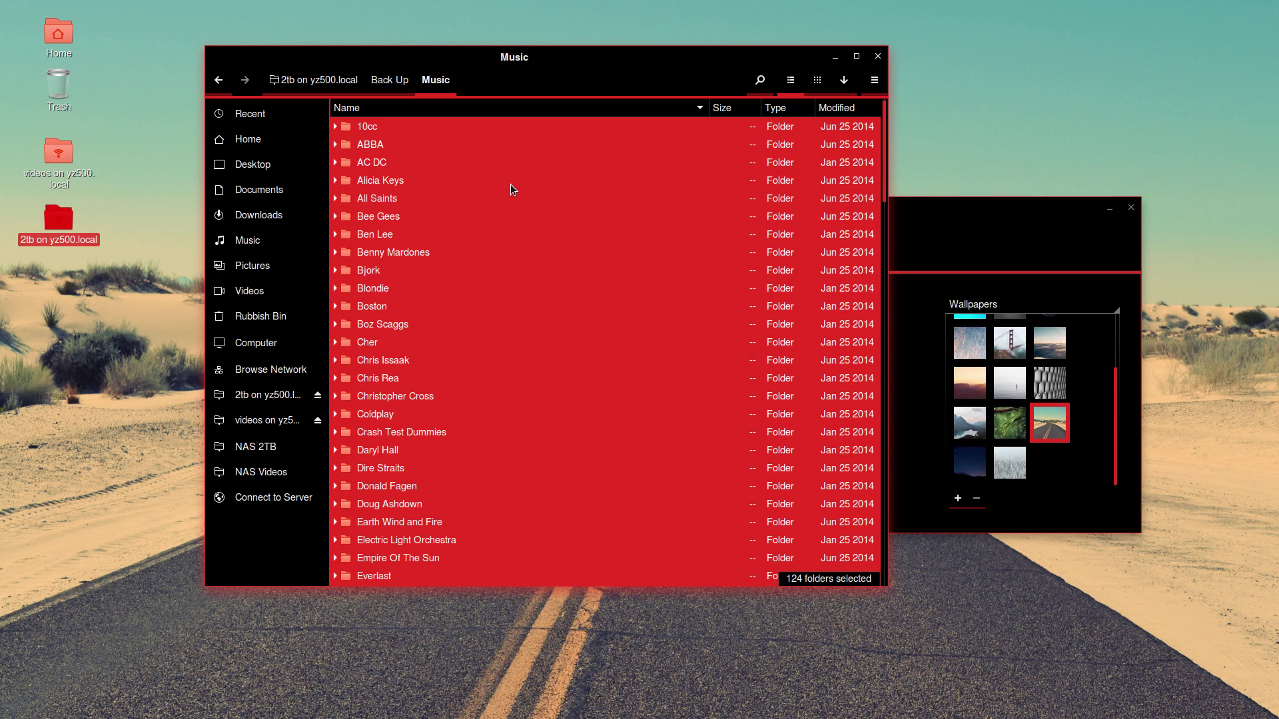
left_click(253, 242)
right_click(417, 205)
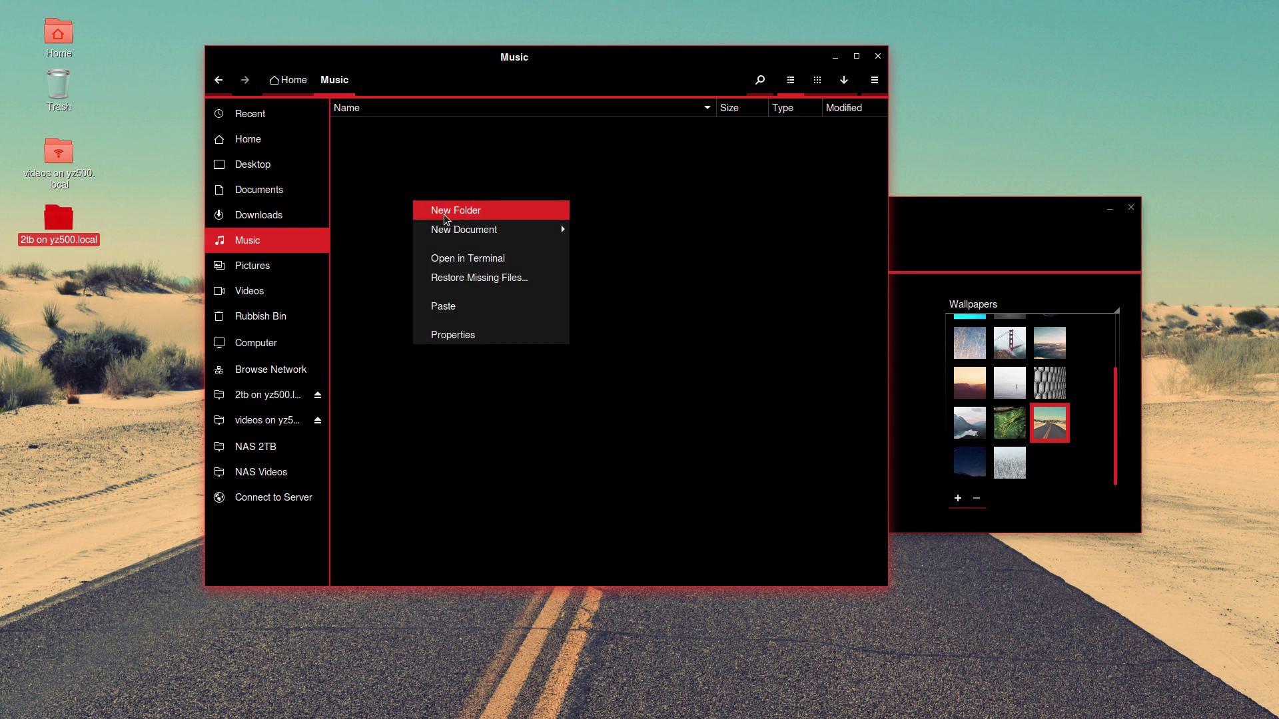
left_click(458, 306)
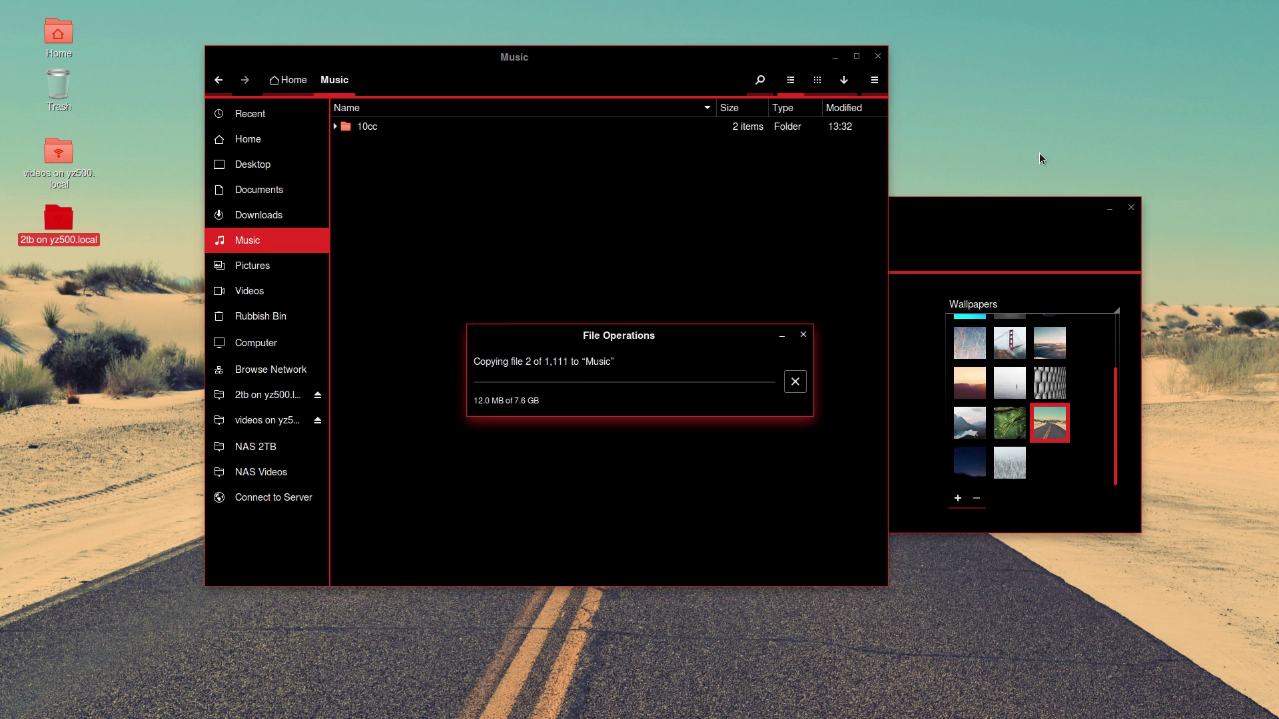
Check the package upgrade progress in Synaptic Package Manager on the other workspace and return to the music copy
key("ctrl+alt+Right")
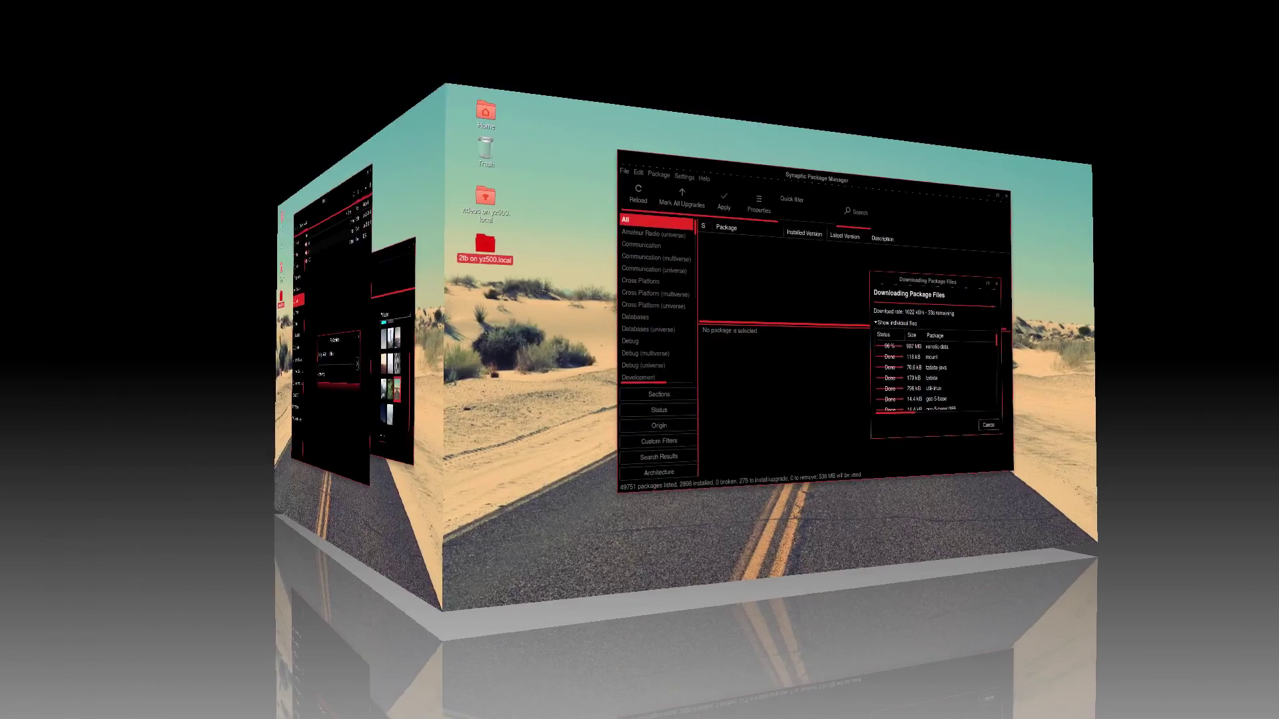
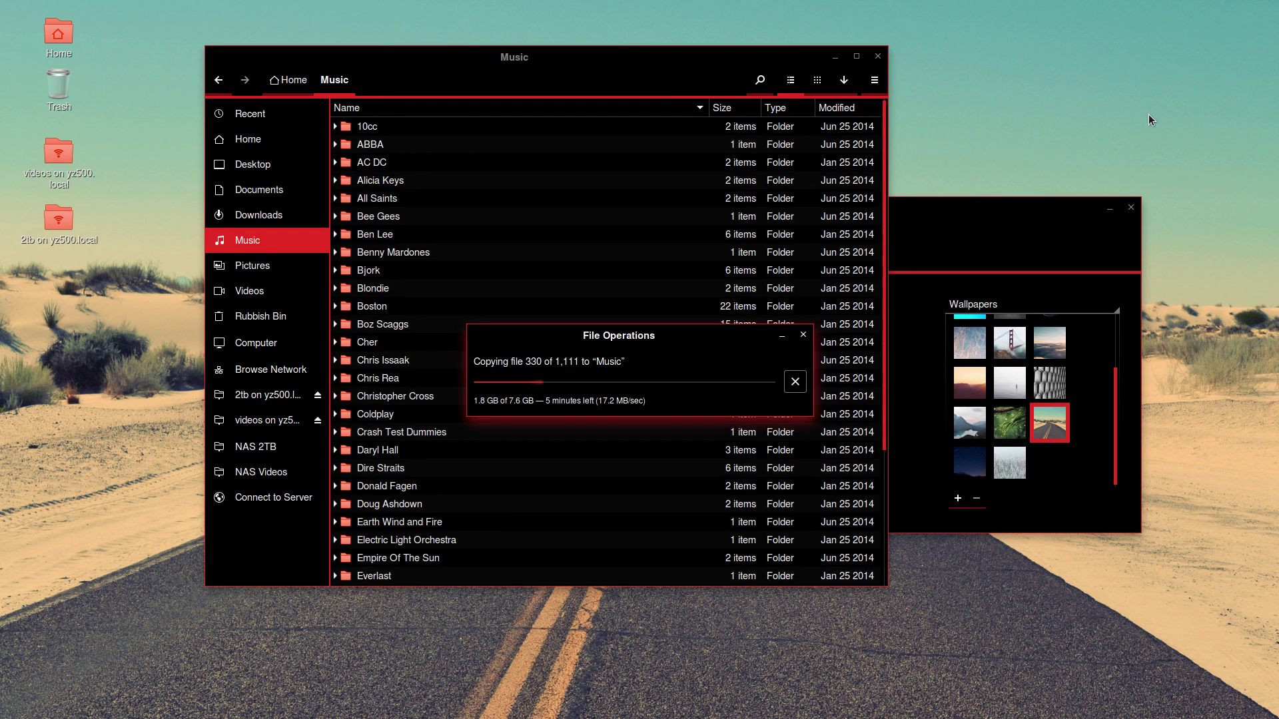
mouse_move(1056, 4)
key("ctrl+alt+Right")
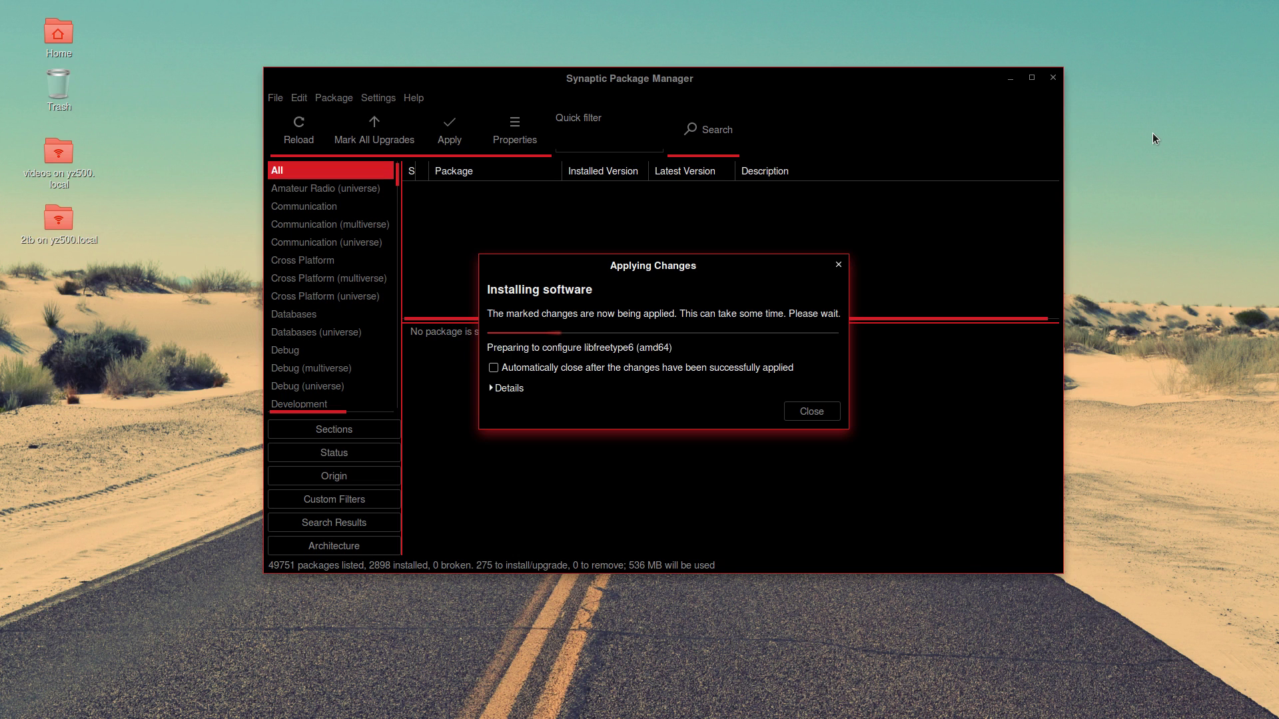
mouse_move(1205, 6)
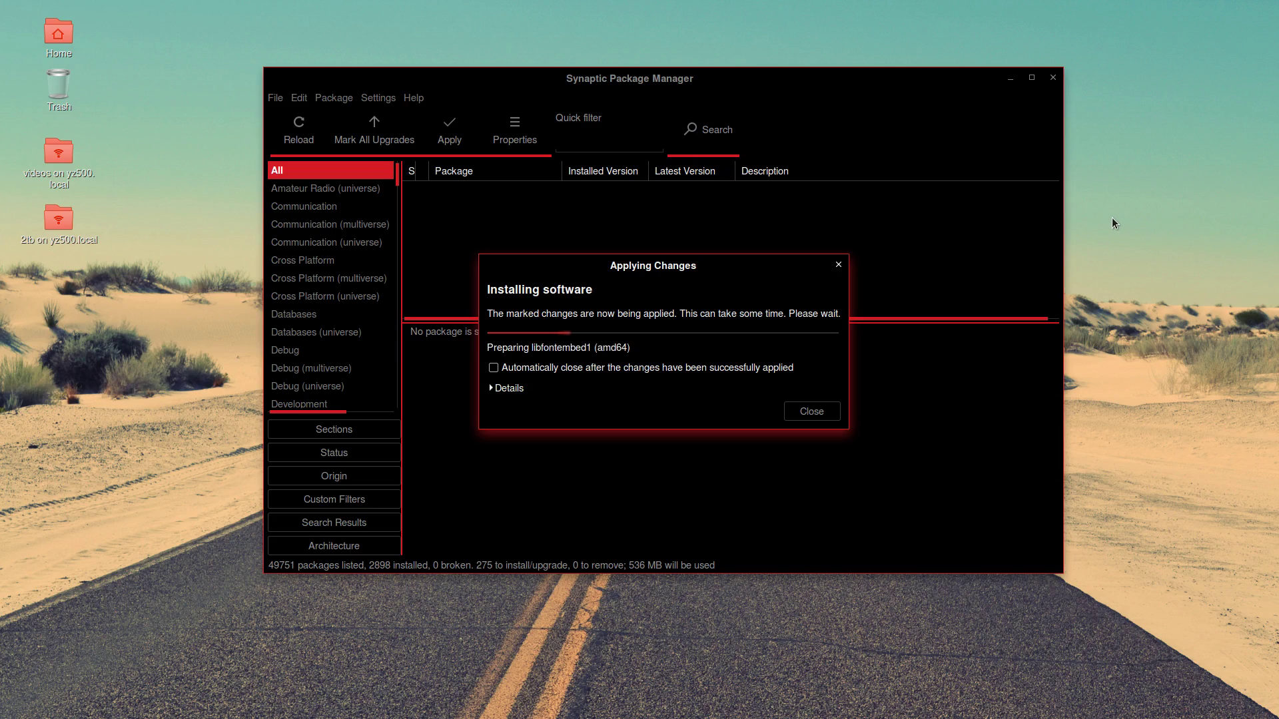
key("ctrl+alt+Right")
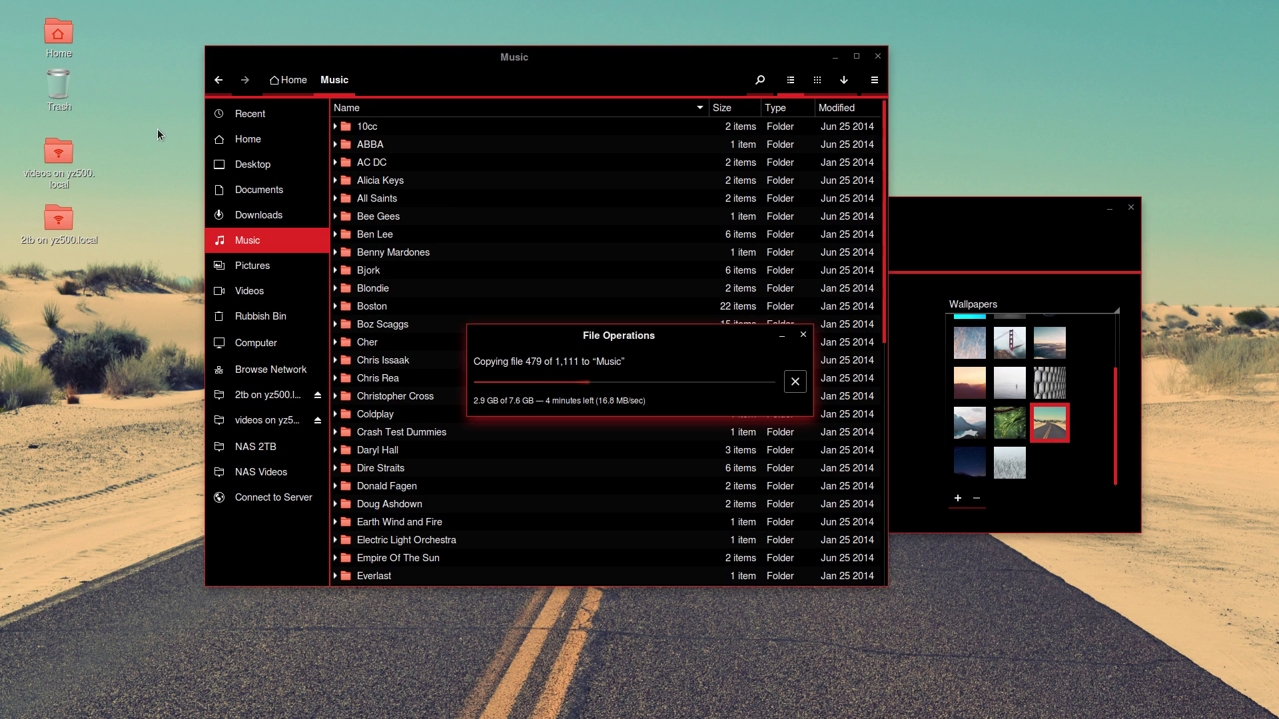
Review the Zorin Menu launcher's options, dismiss them, switch to an empty workspace and reveal the auto-hidden panel
mouse_move(4, 5)
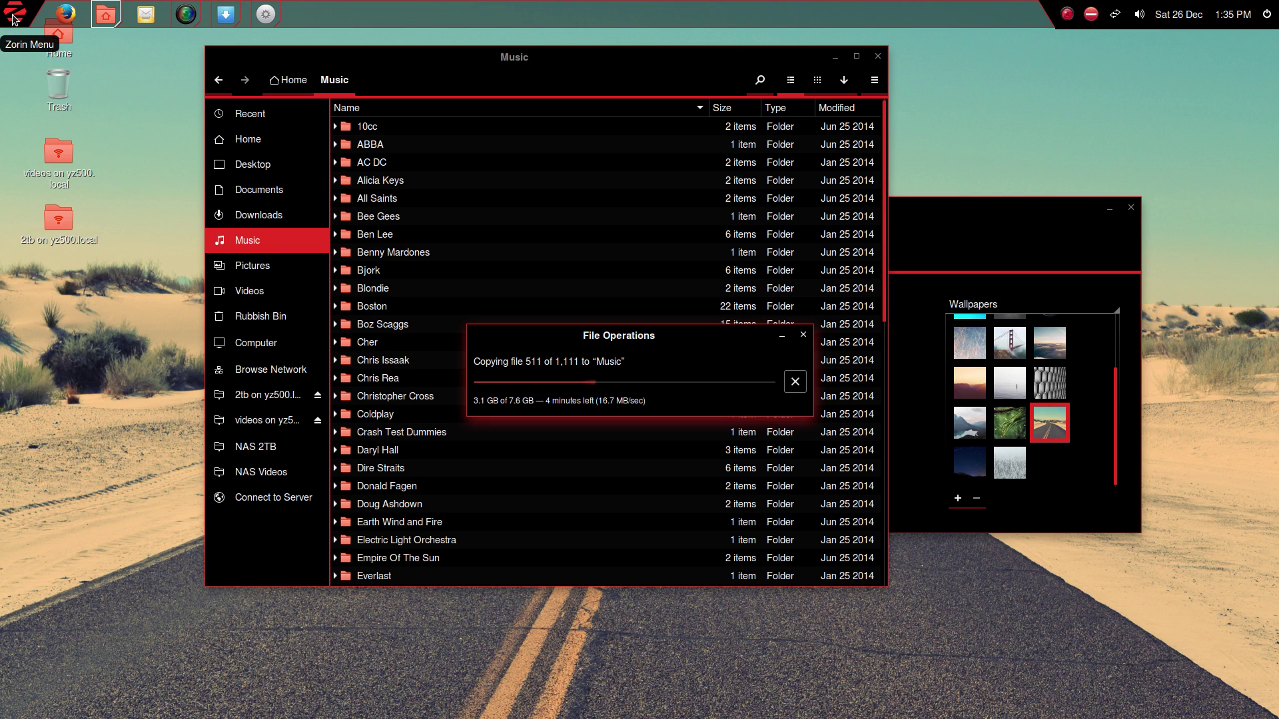
right_click(13, 18)
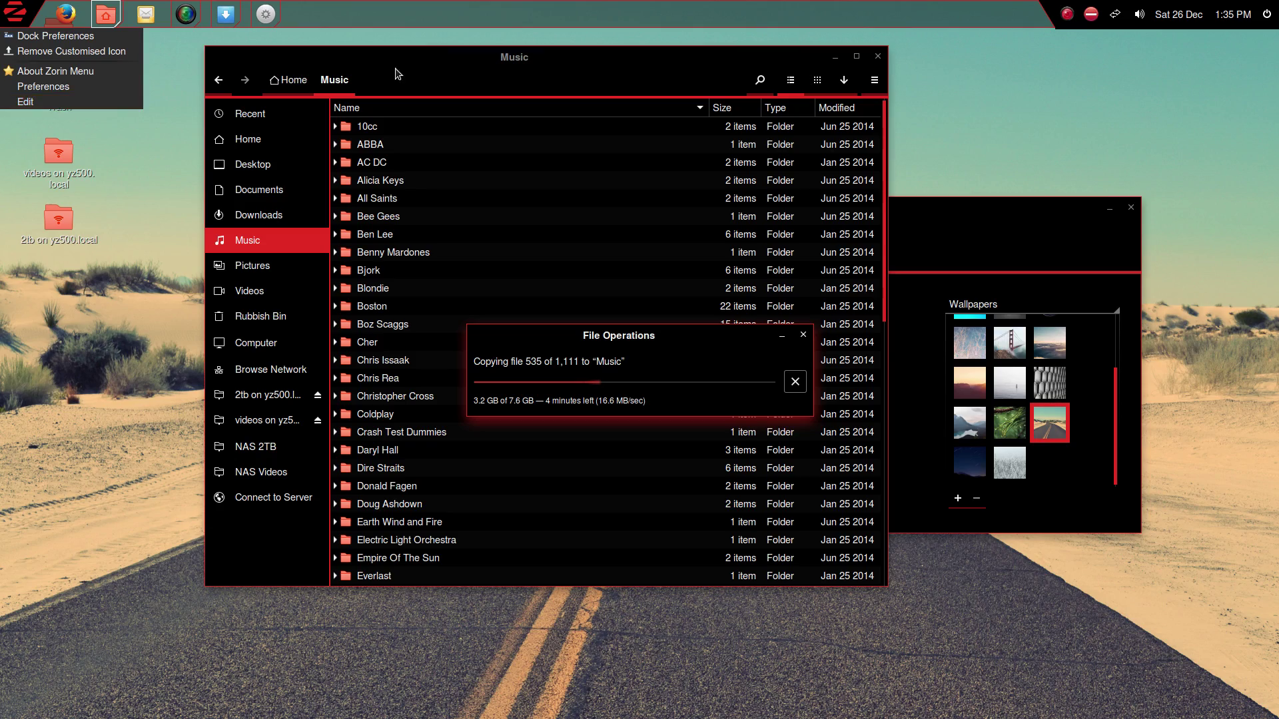
left_click(1022, 114)
key("ctrl+alt+Left")
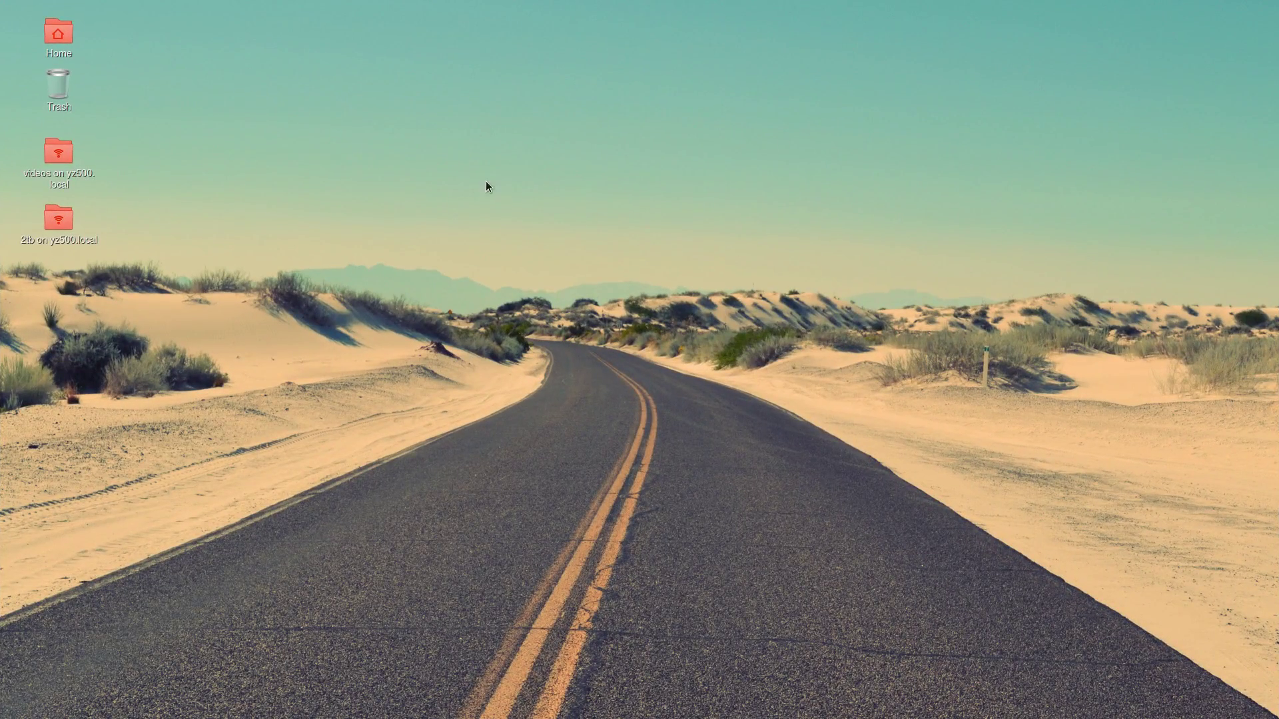
mouse_move(303, 3)
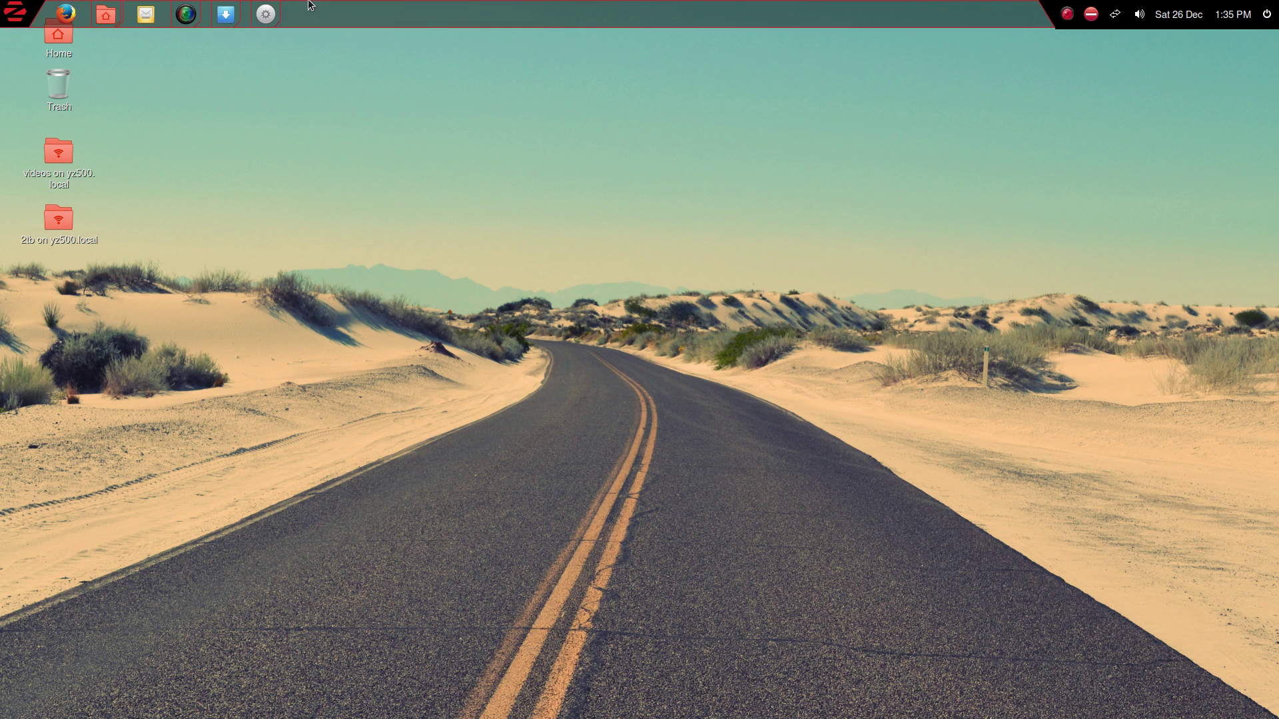
Try to edit the Zorin menu in the Main Menu editor, move the editor window aside and close it
right_click(14, 23)
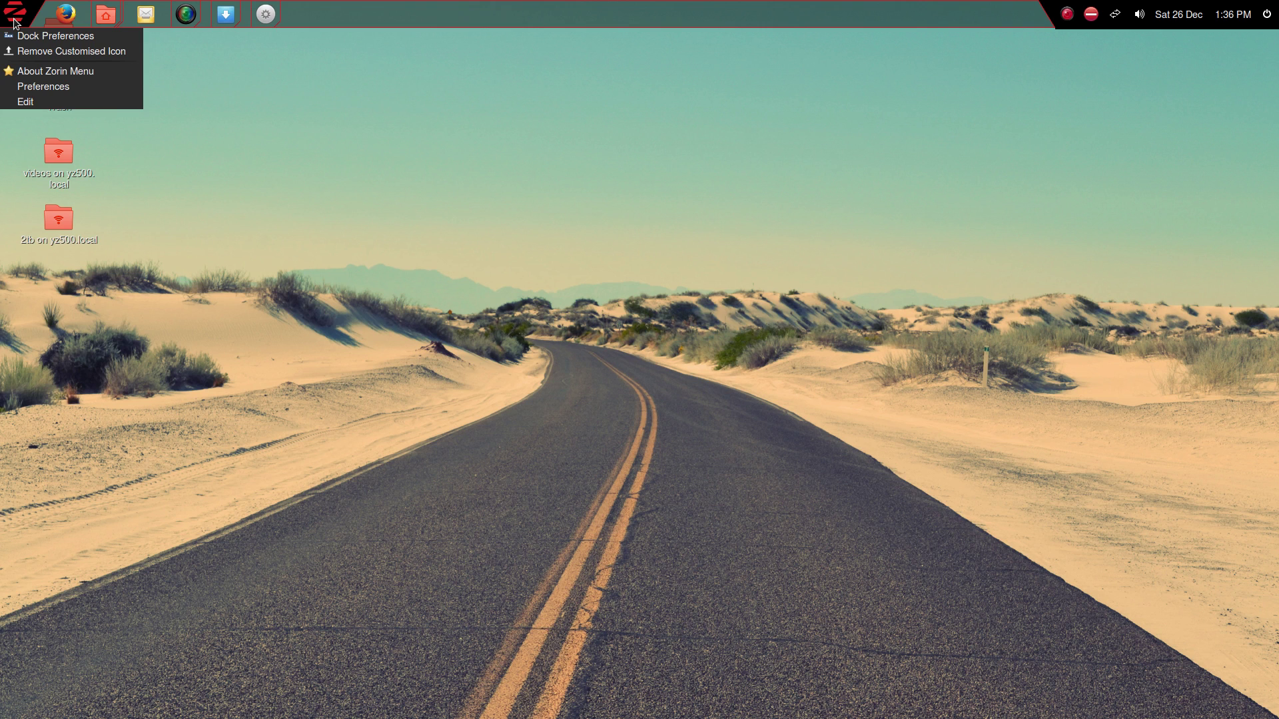
key("alt")
left_click(27, 101)
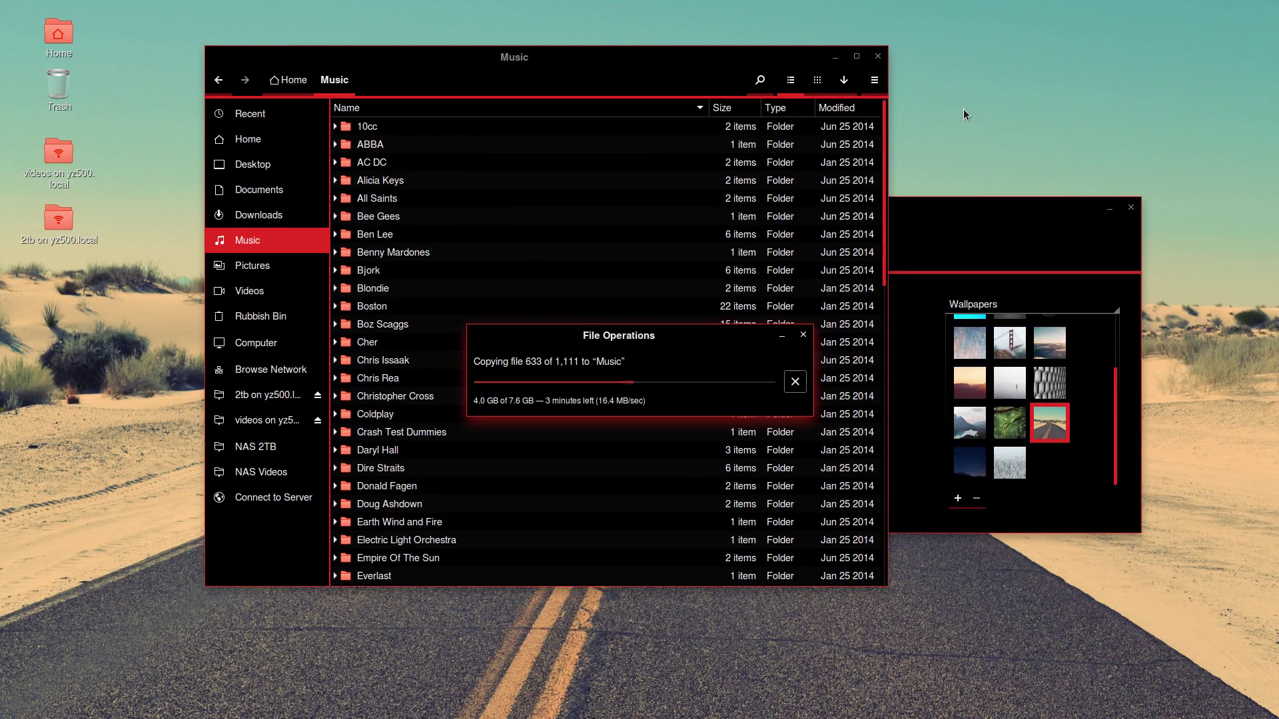
key("ctrl+alt+Left")
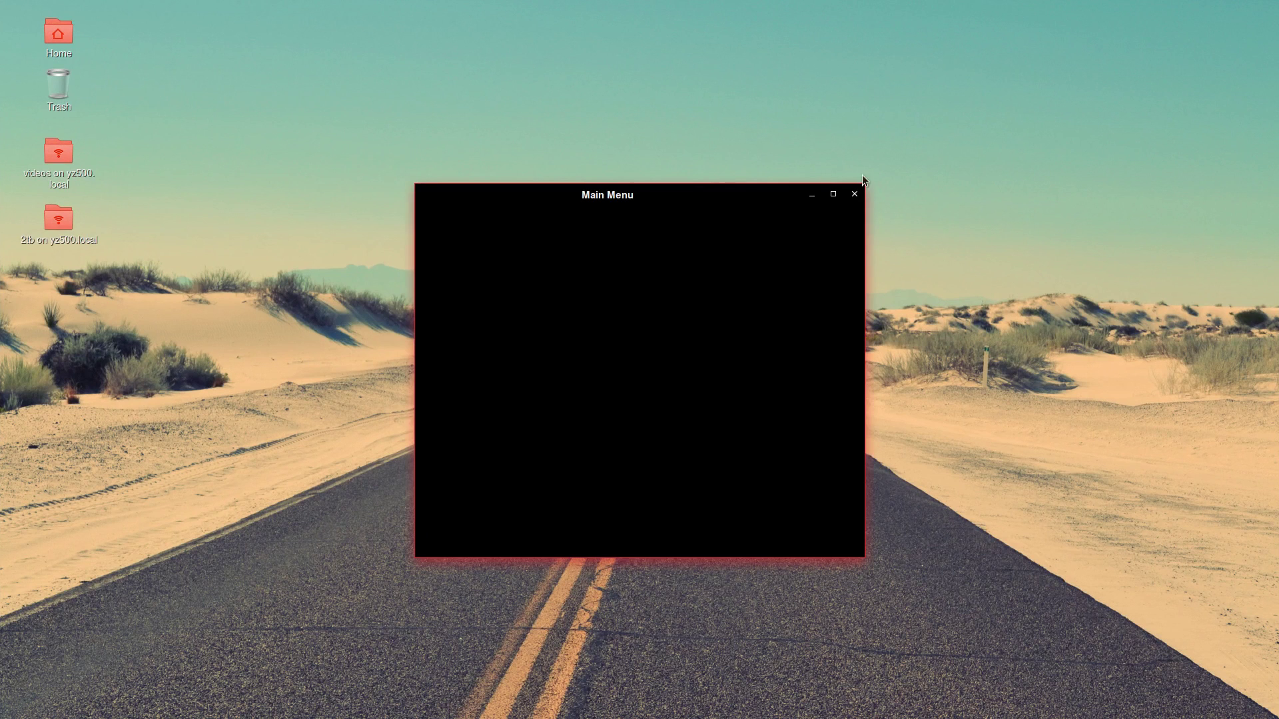
left_click_drag(698, 200, 625, 193)
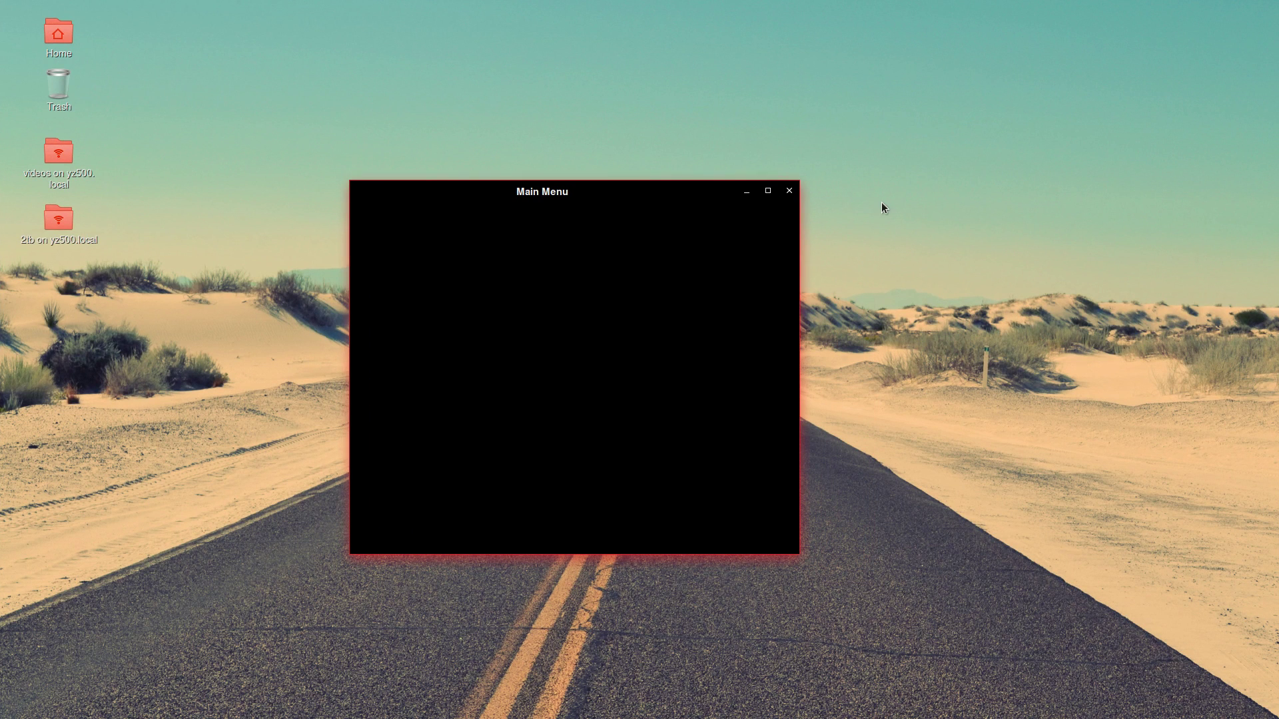
left_click(789, 191)
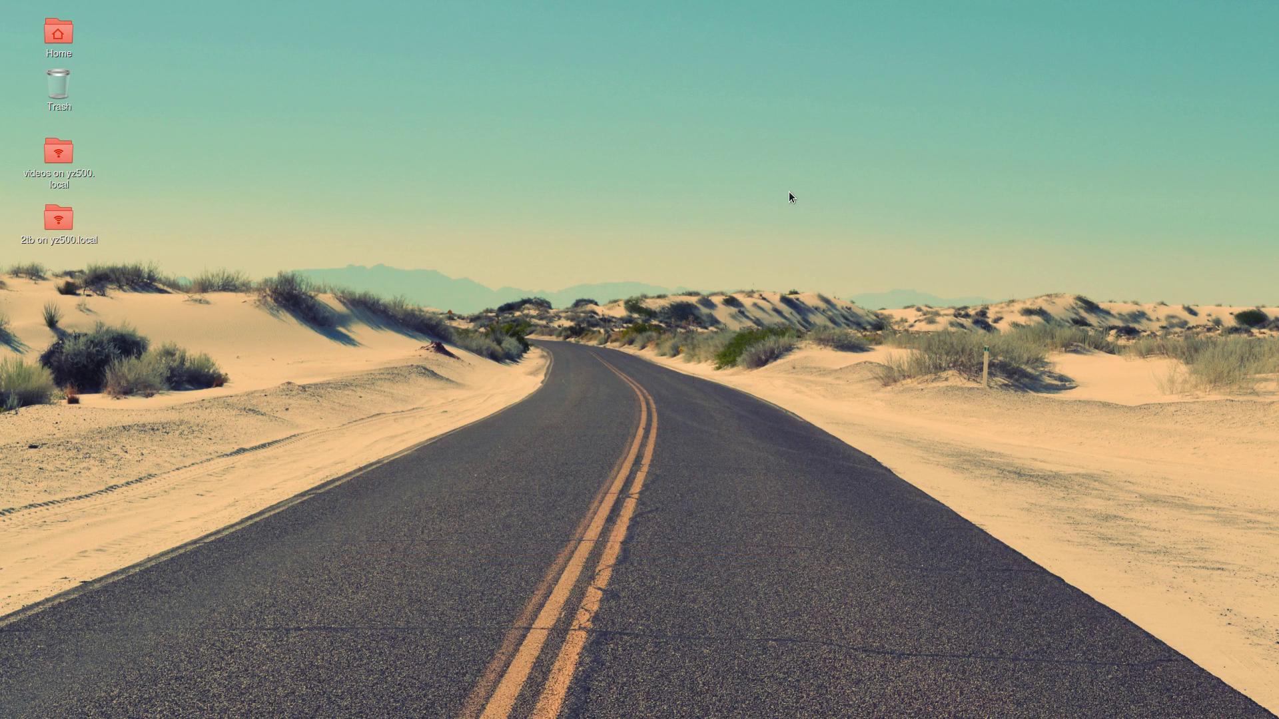
Check the music copy, retry the Main Menu editor on the empty workspace, shift its window and close it again
key("ctrl+alt+Left")
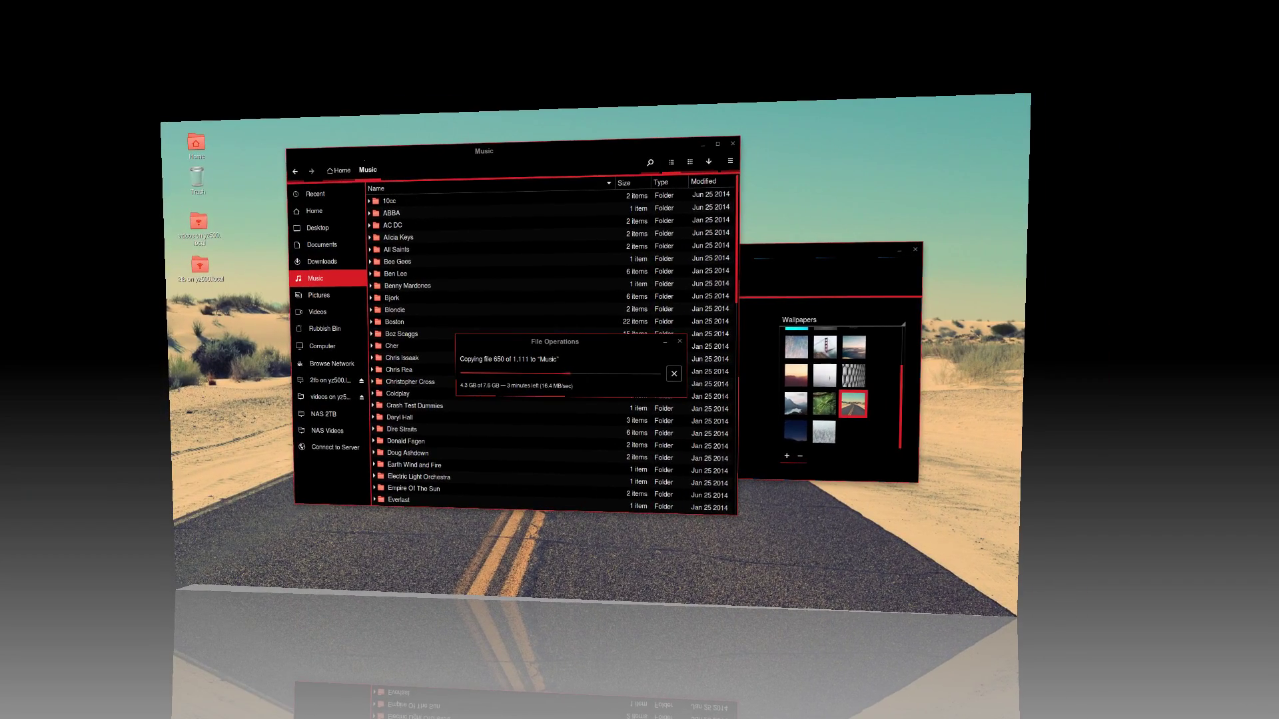
key("ctrl+alt+Right")
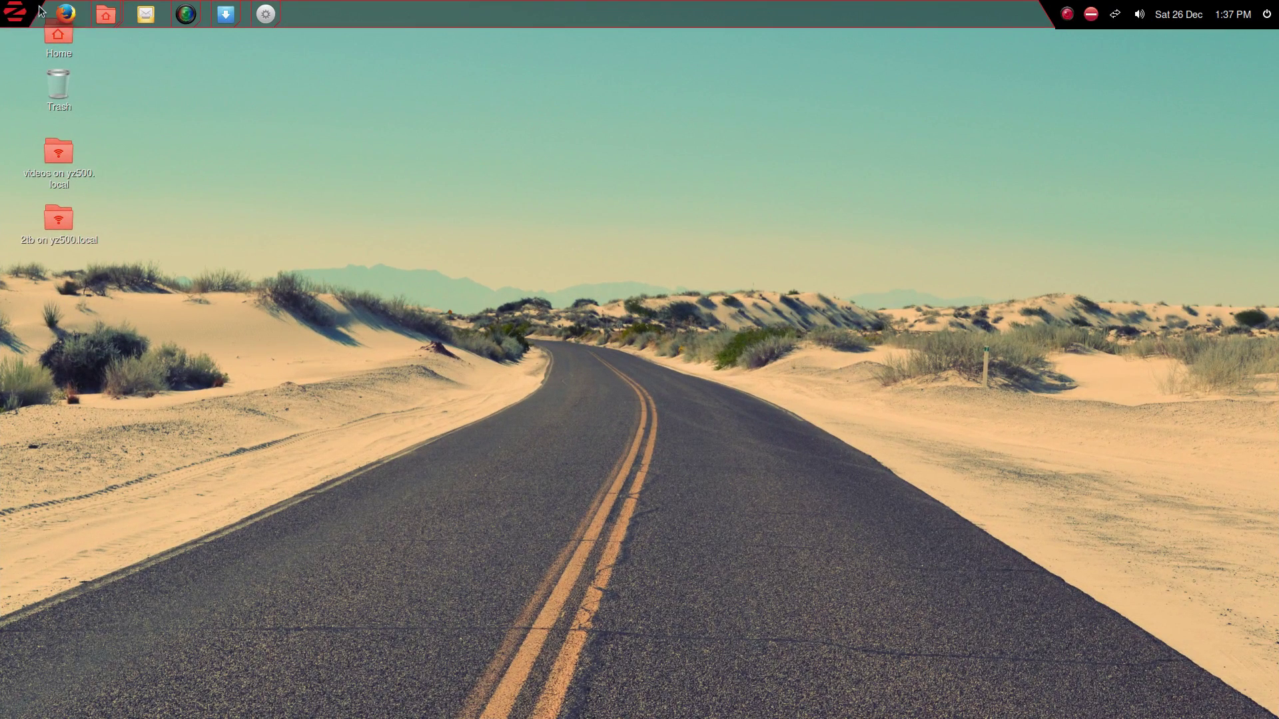
right_click(14, 13)
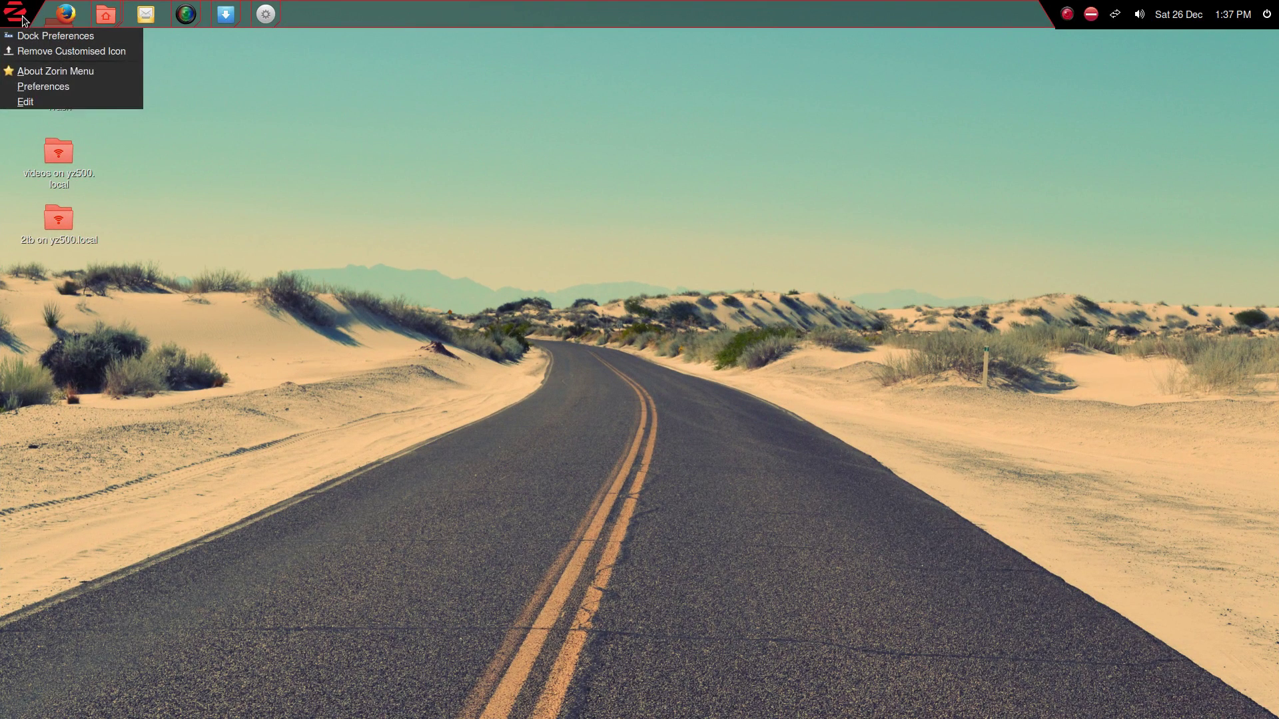
left_click(54, 102)
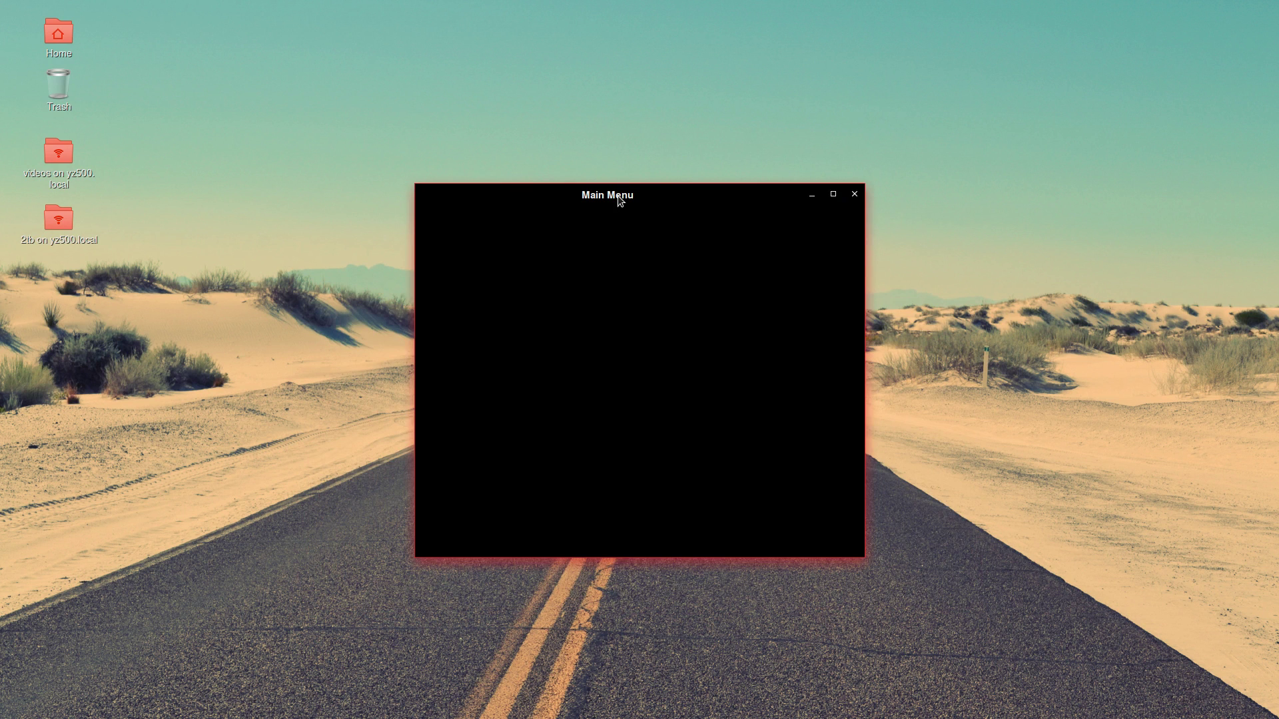
left_click_drag(621, 194, 582, 197)
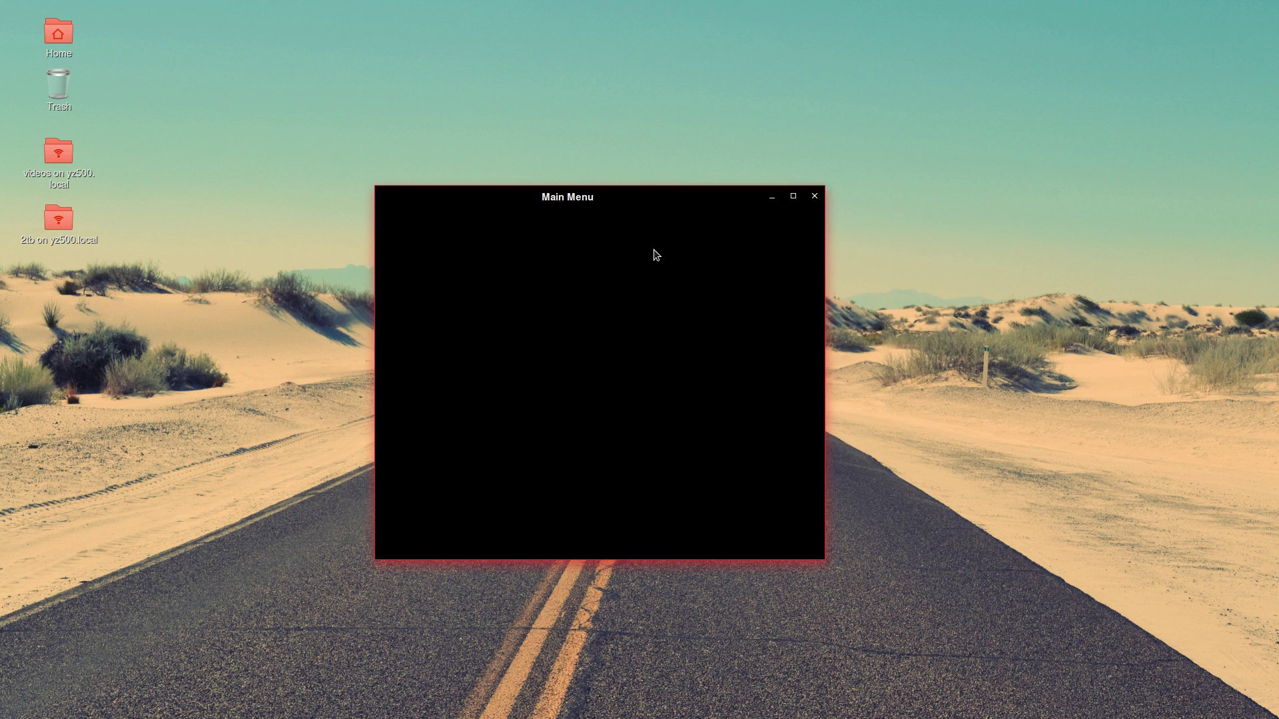
mouse_move(534, 196)
left_mouse_down()
mouse_move(479, 207)
mouse_move(529, 196)
left_mouse_up()
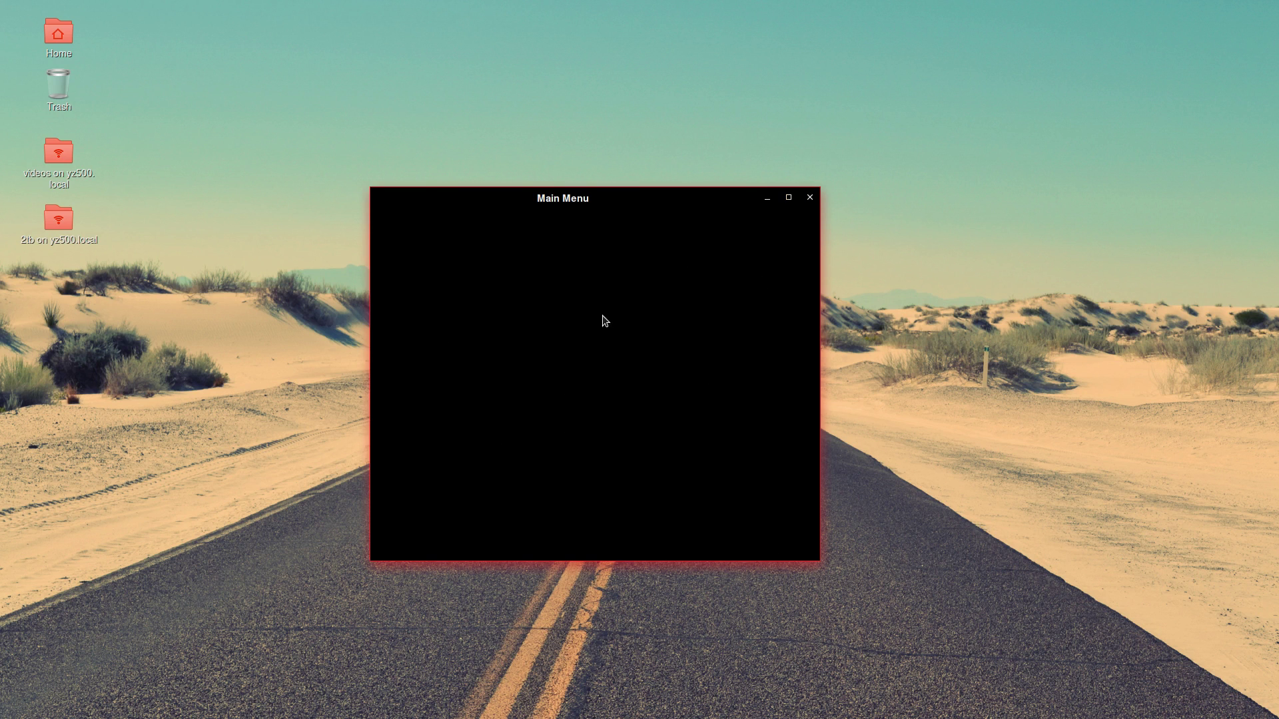
left_click(811, 199)
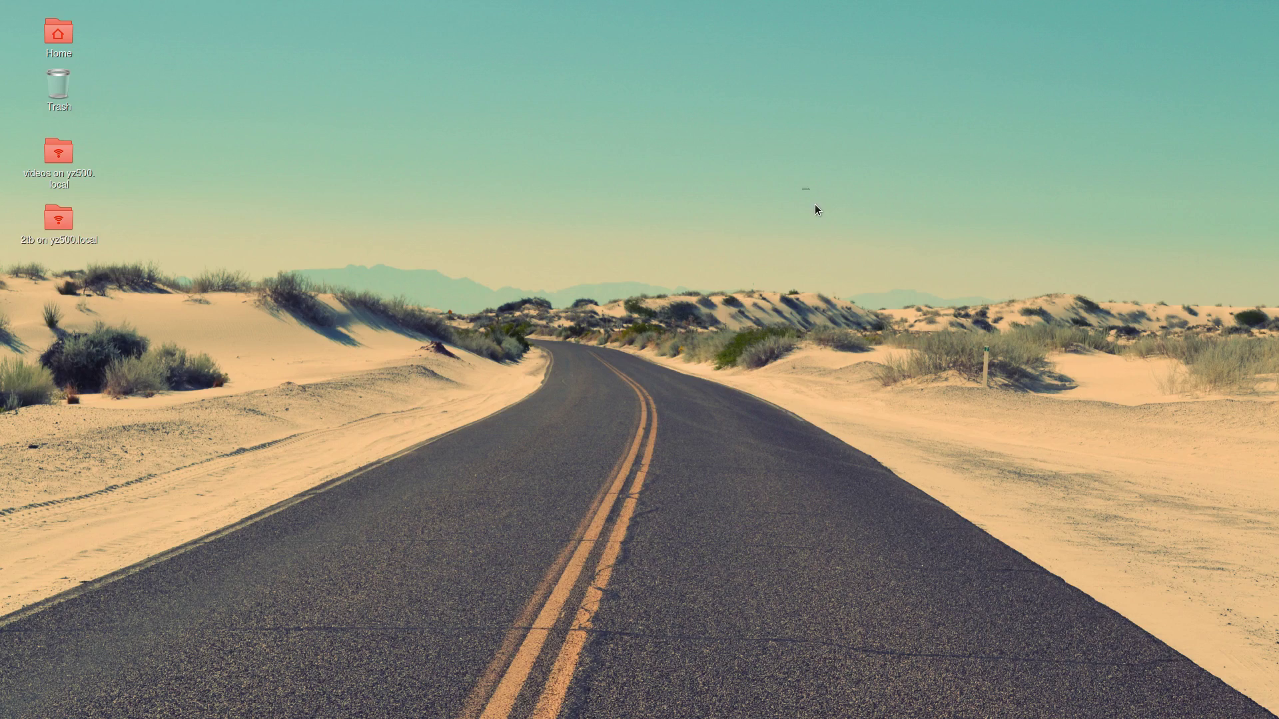
Close the Appearance settings window behind the music copy and check the upgrade progress in Synaptic Package Manager
key("ctrl+alt+Right")
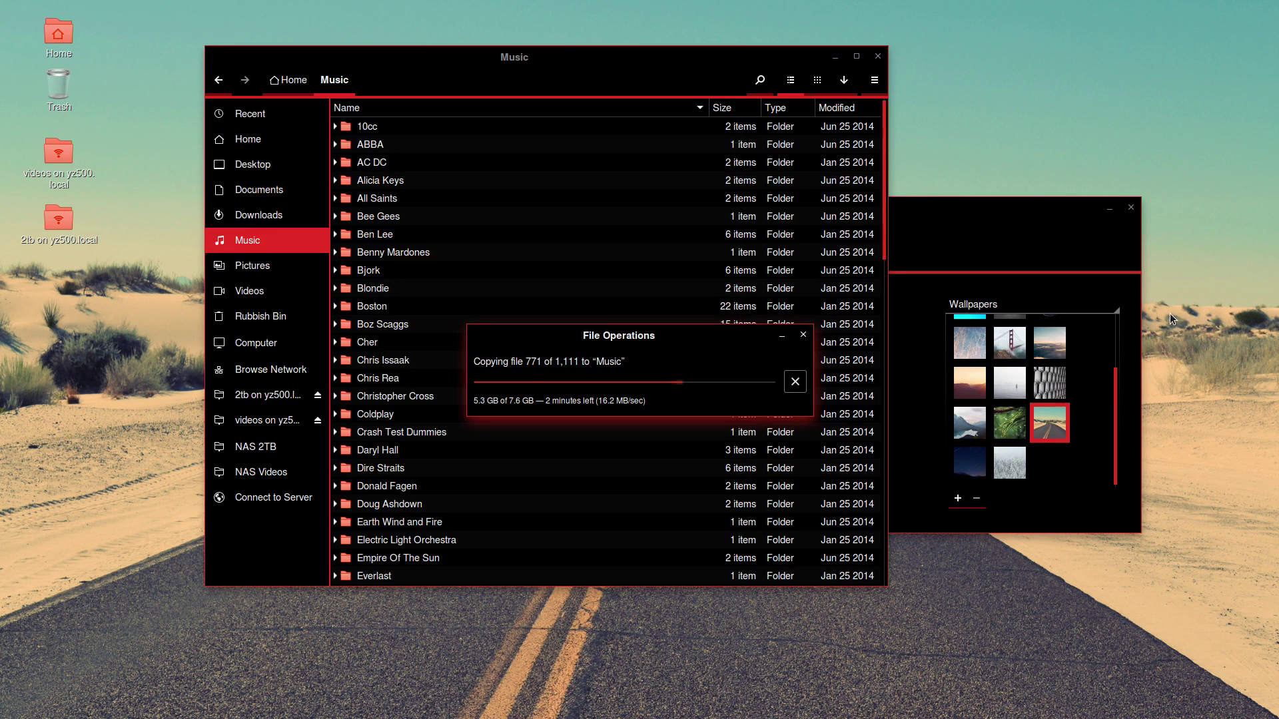
left_click(968, 308)
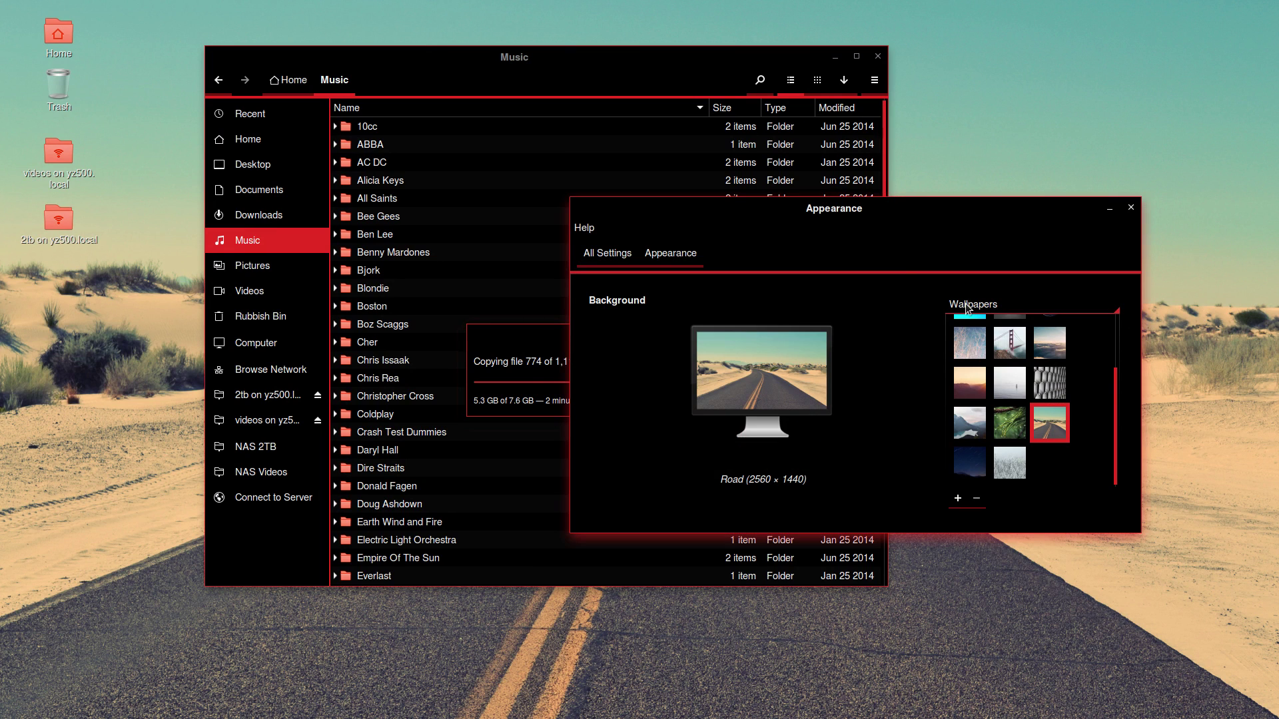
left_click(1131, 207)
key("ctrl+alt+Right")
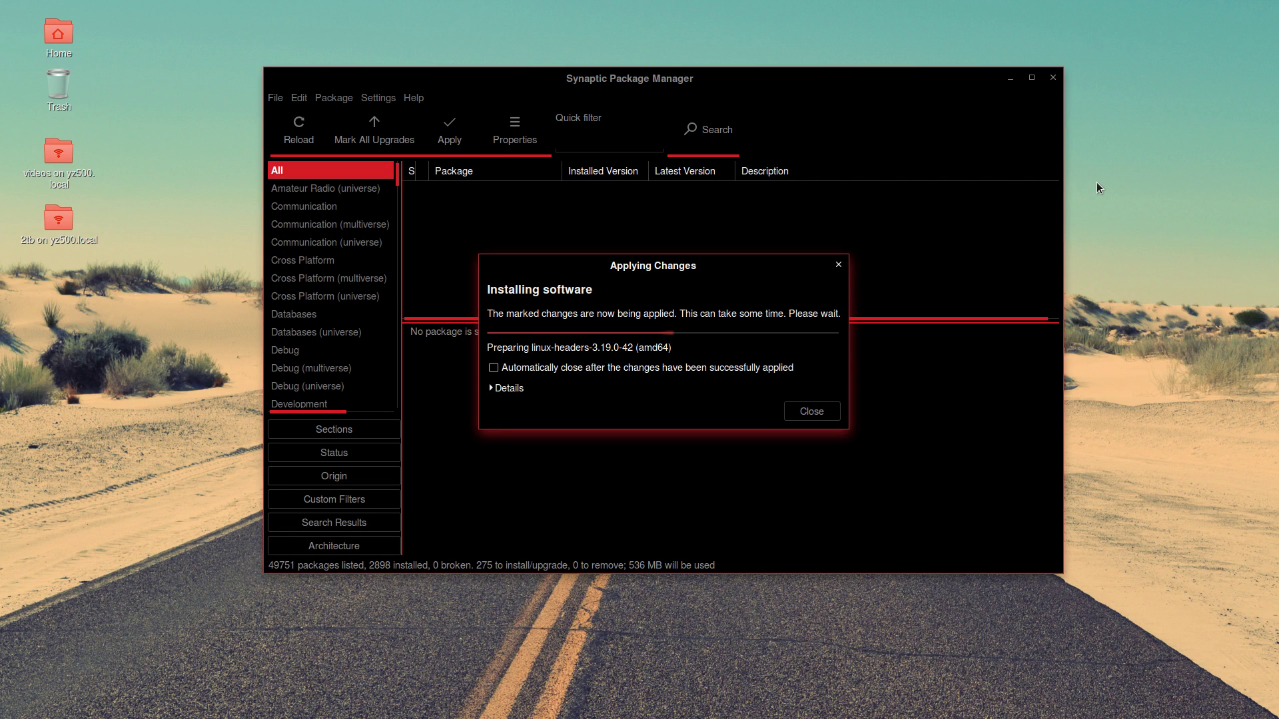
mouse_move(1026, 1)
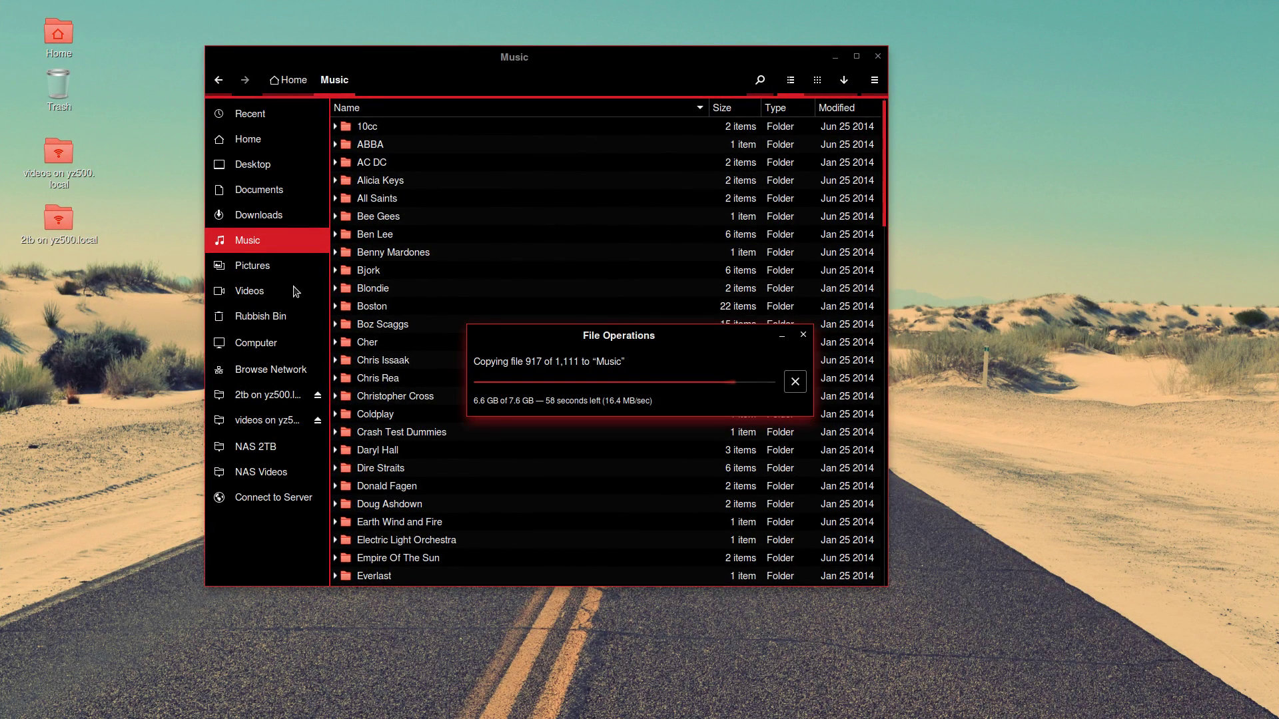
Open the NAS 2TB bookmark in the file manager and move the File Operations window clear of the file list
left_click(262, 453)
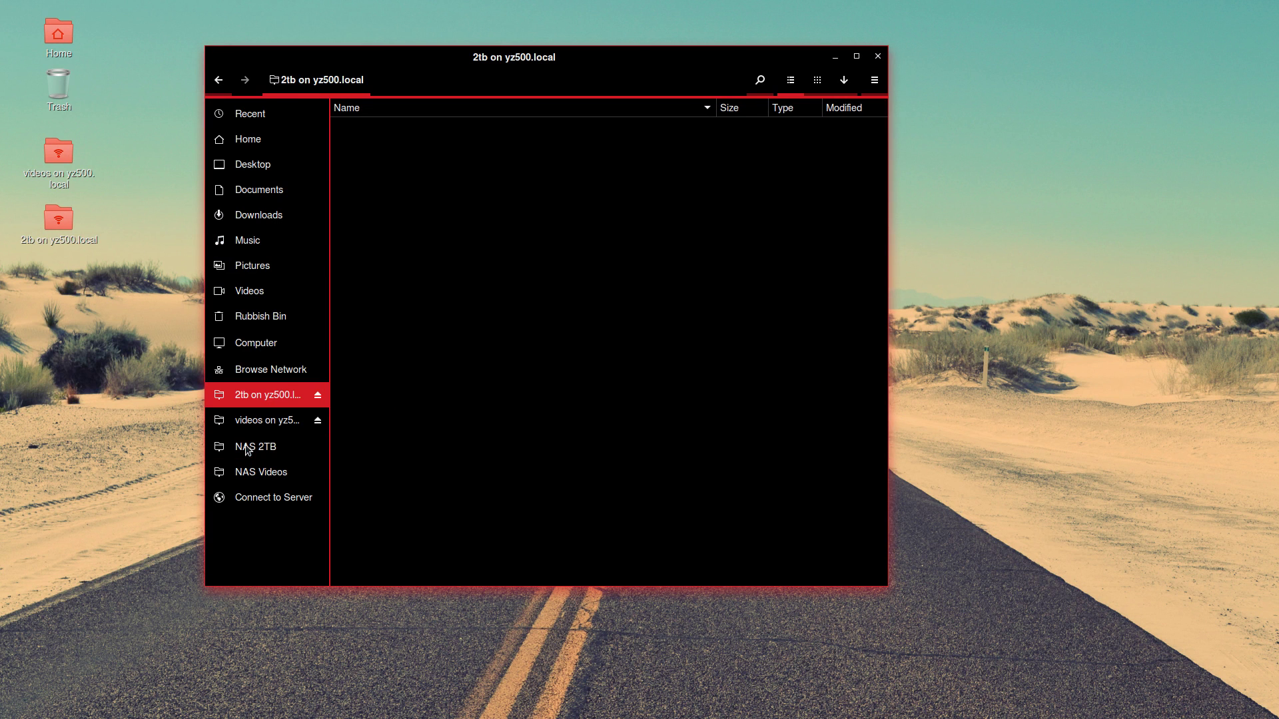
left_click_drag(546, 61, 427, 53)
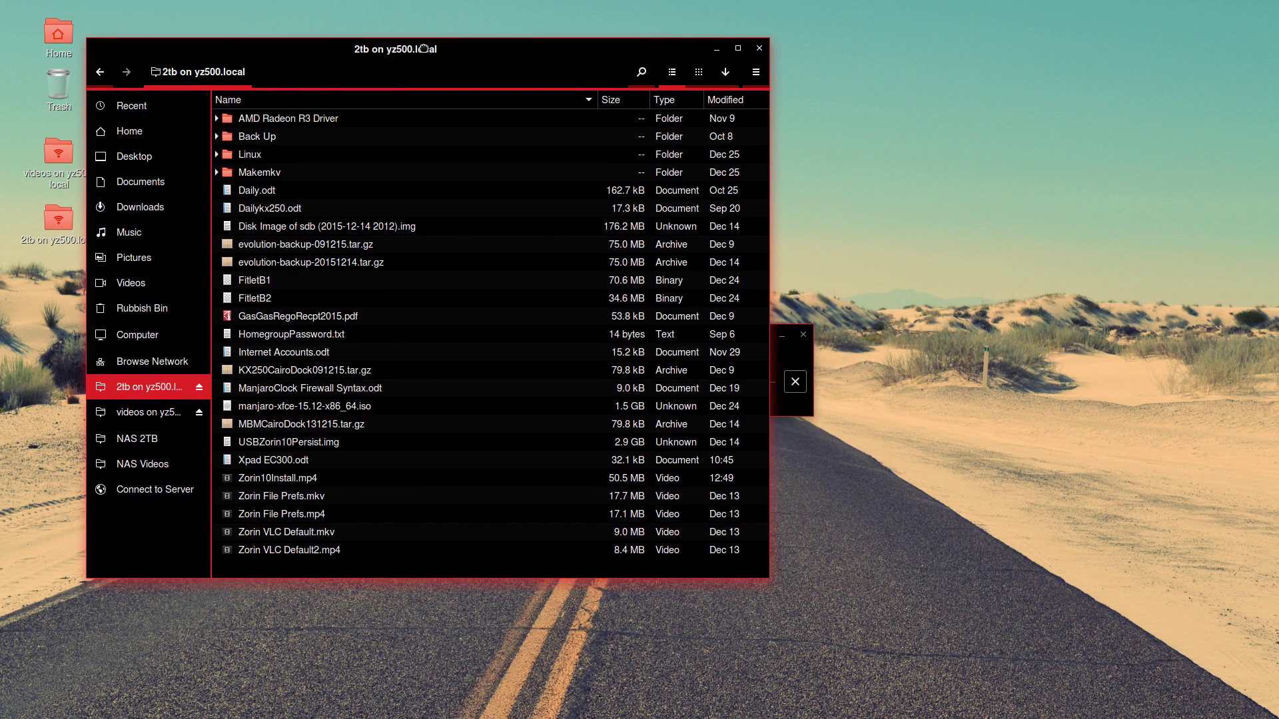
left_click(801, 412)
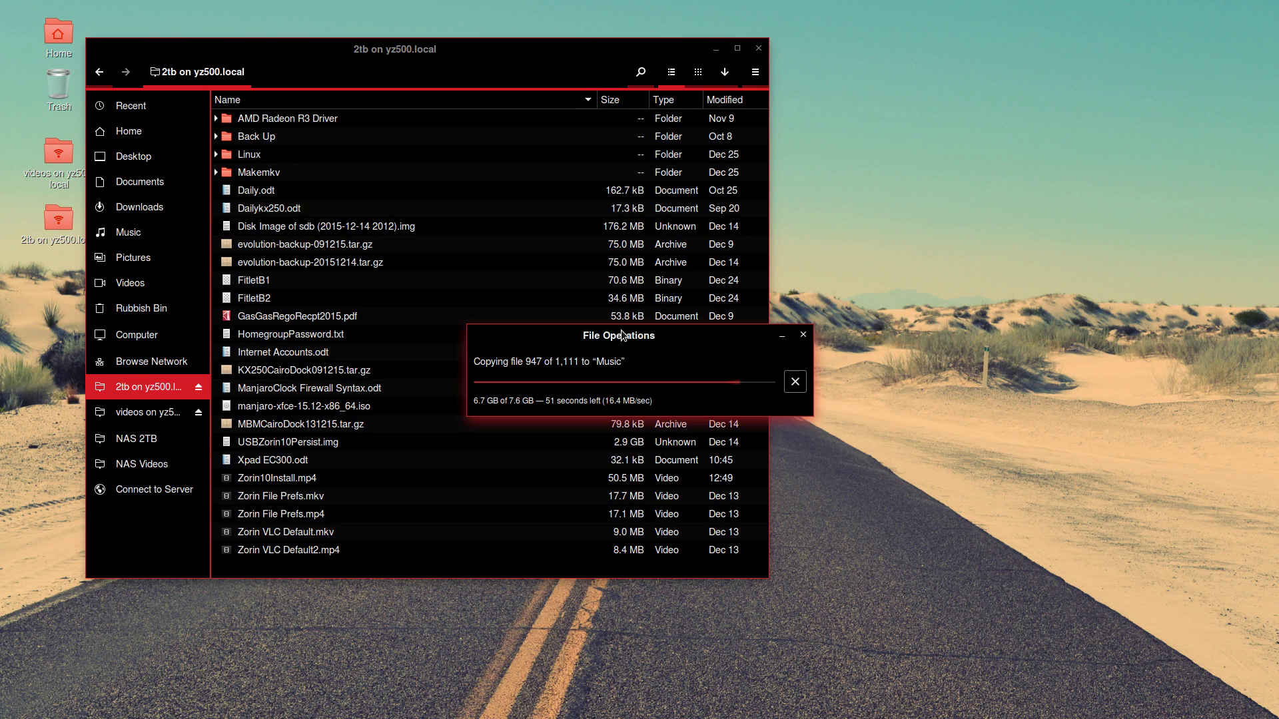
left_click_drag(624, 343, 985, 579)
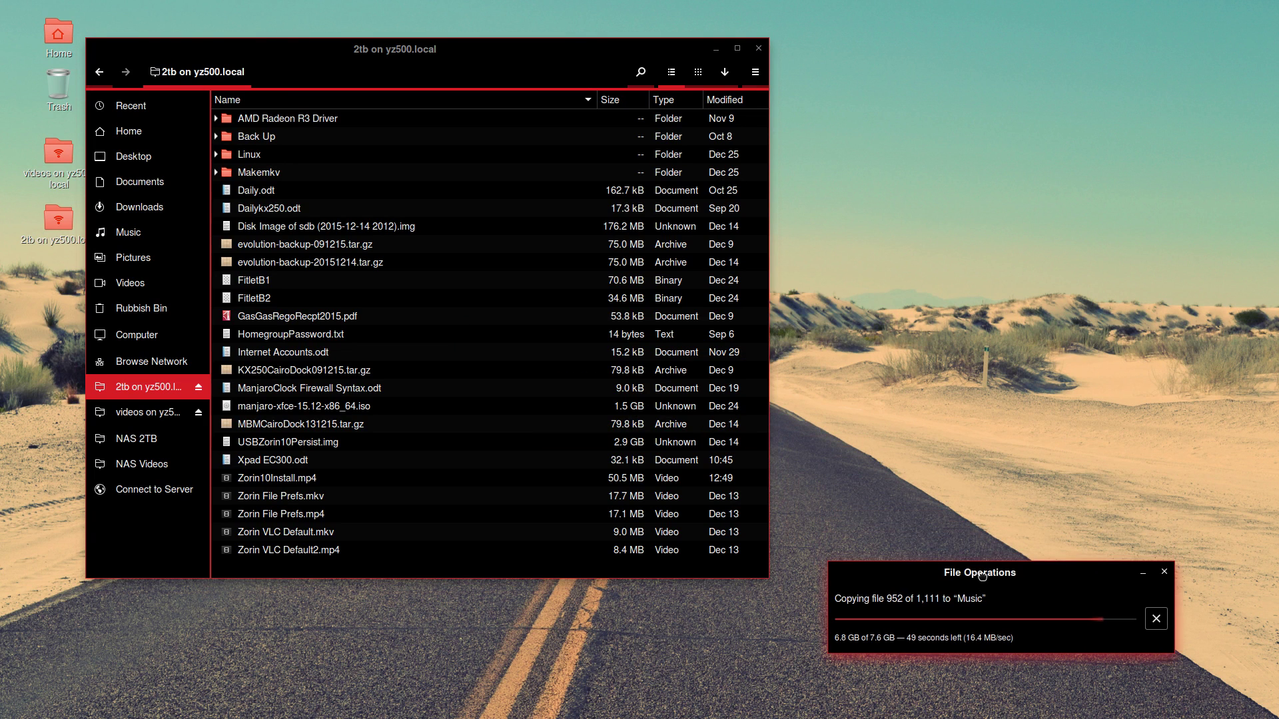
left_click_drag(407, 51, 400, 29)
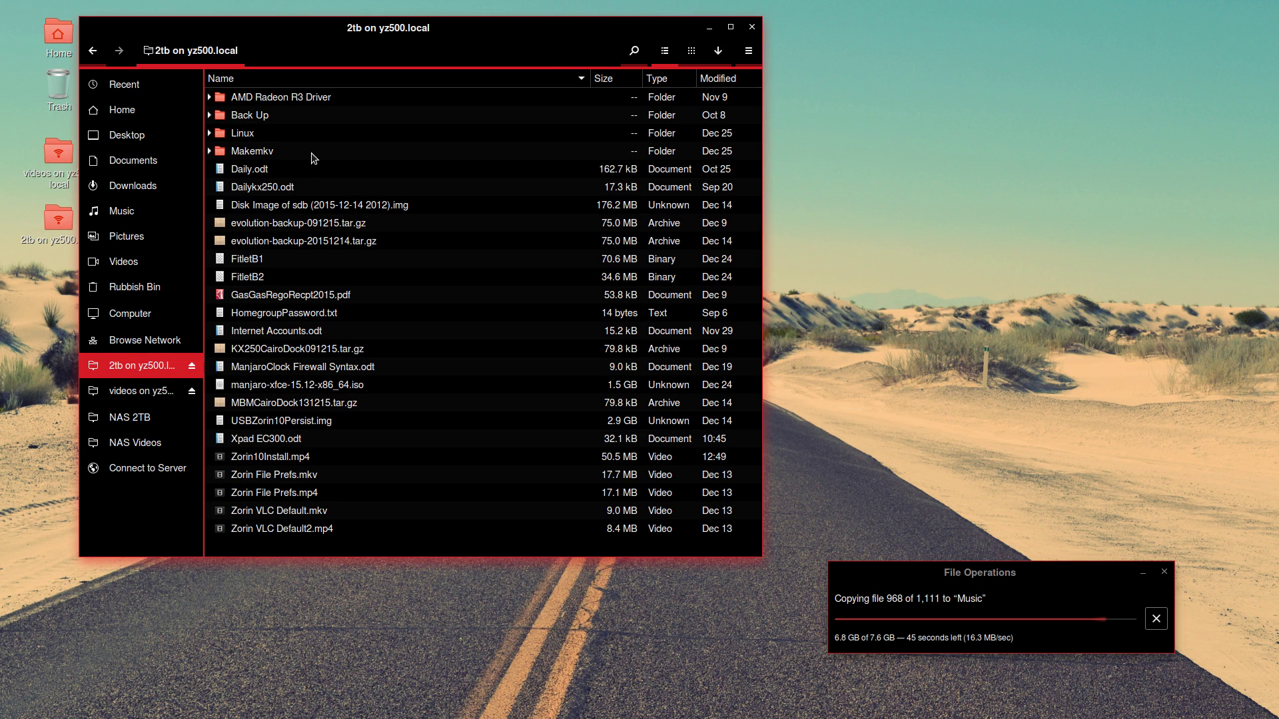
Look through EC300Zorin9_10 and KX250Zorin10 in the share's Linux folder and open its KX250 Manjaro folder
double_click(250, 133)
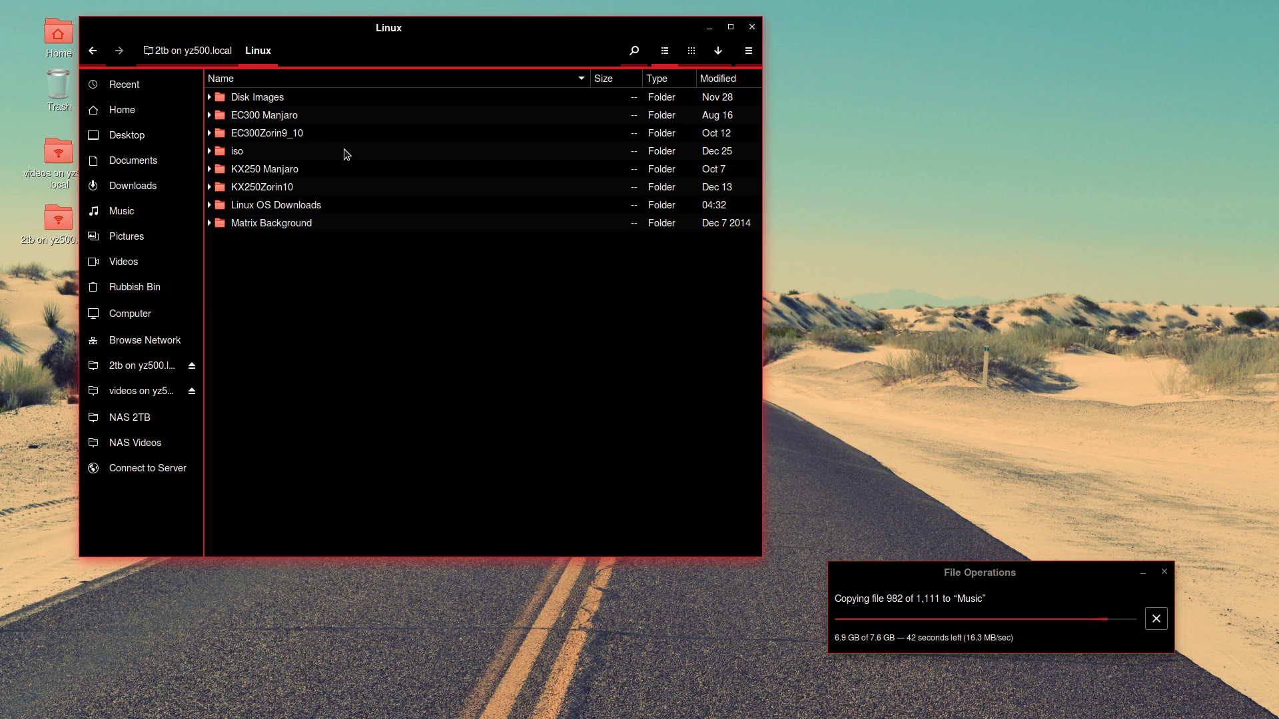
double_click(279, 138)
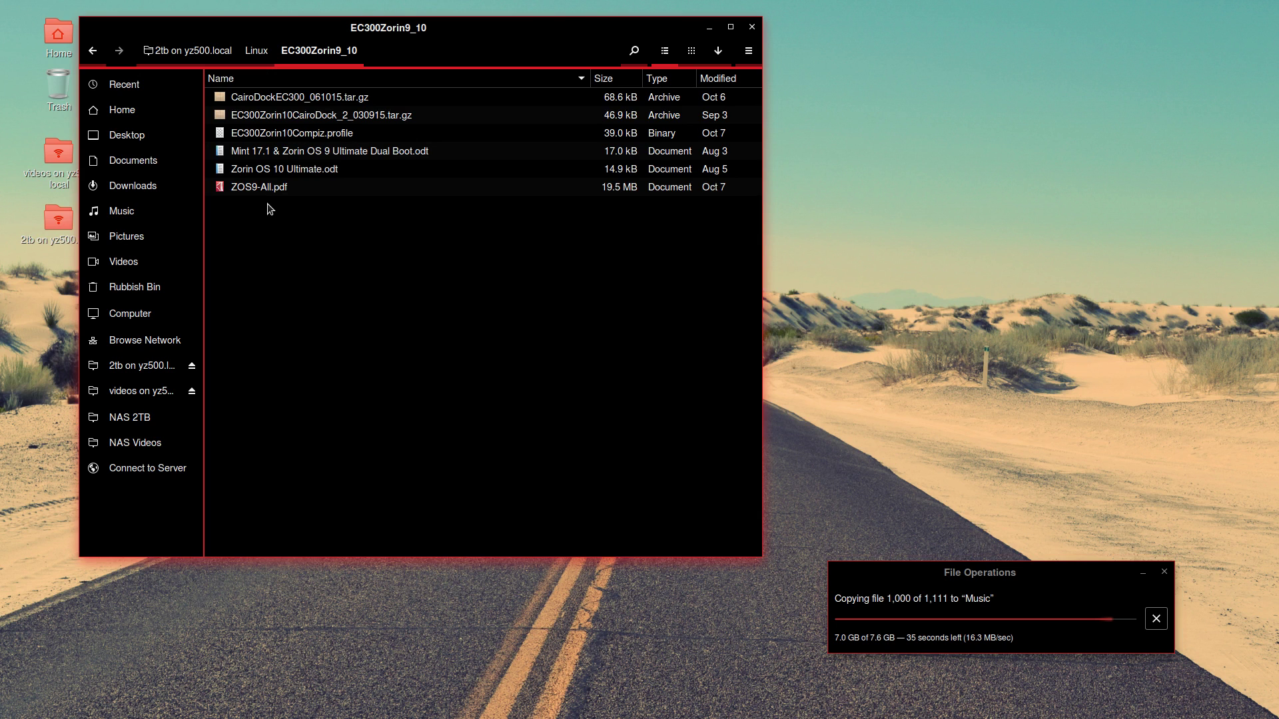
left_click(92, 52)
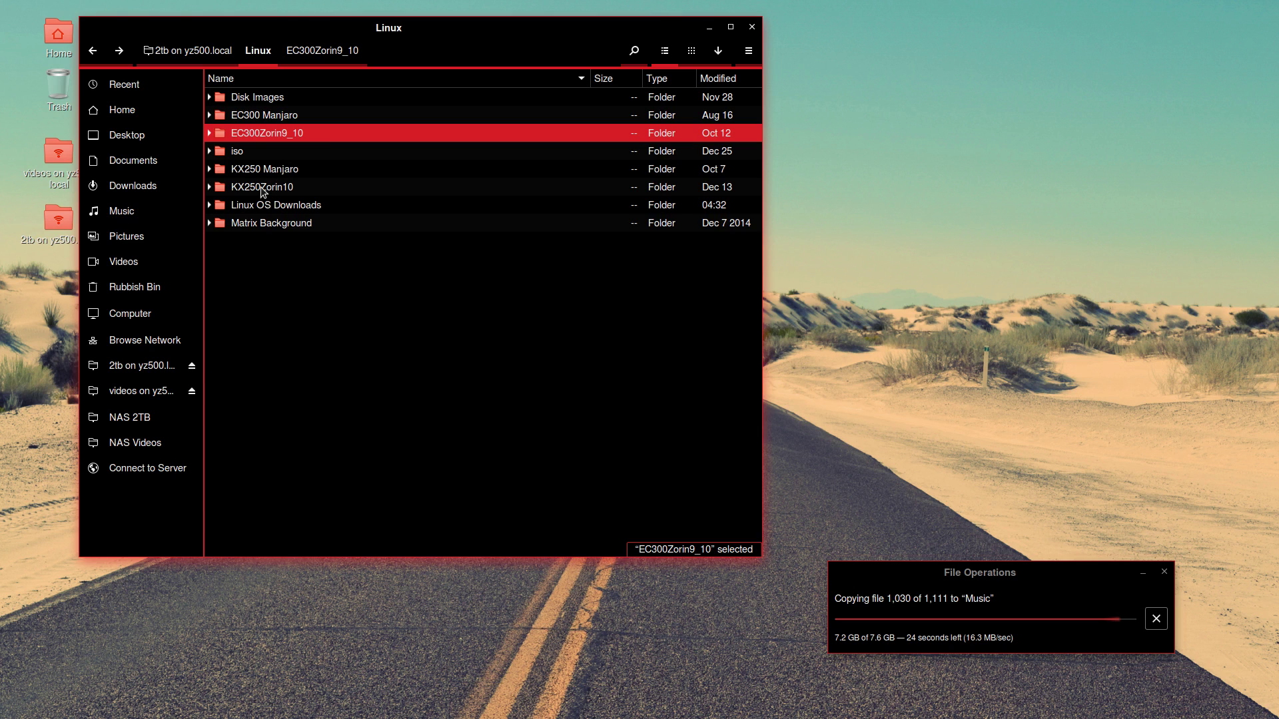
double_click(262, 188)
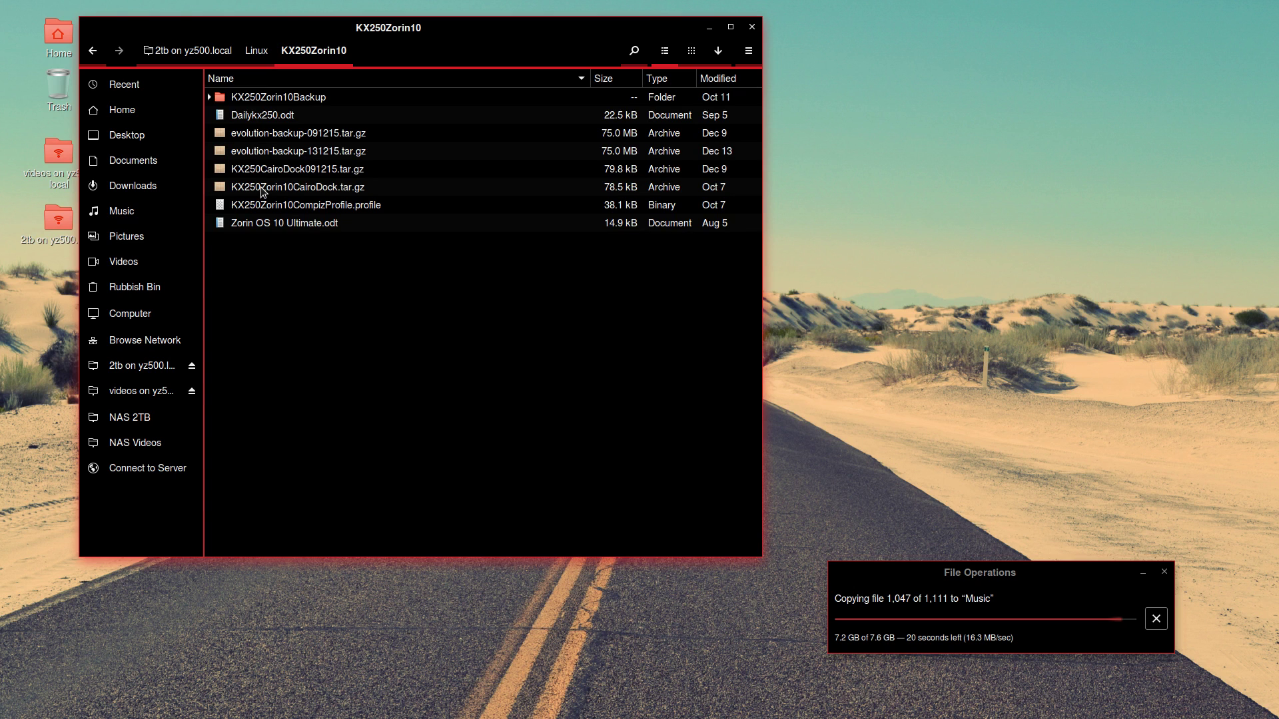
left_click(93, 51)
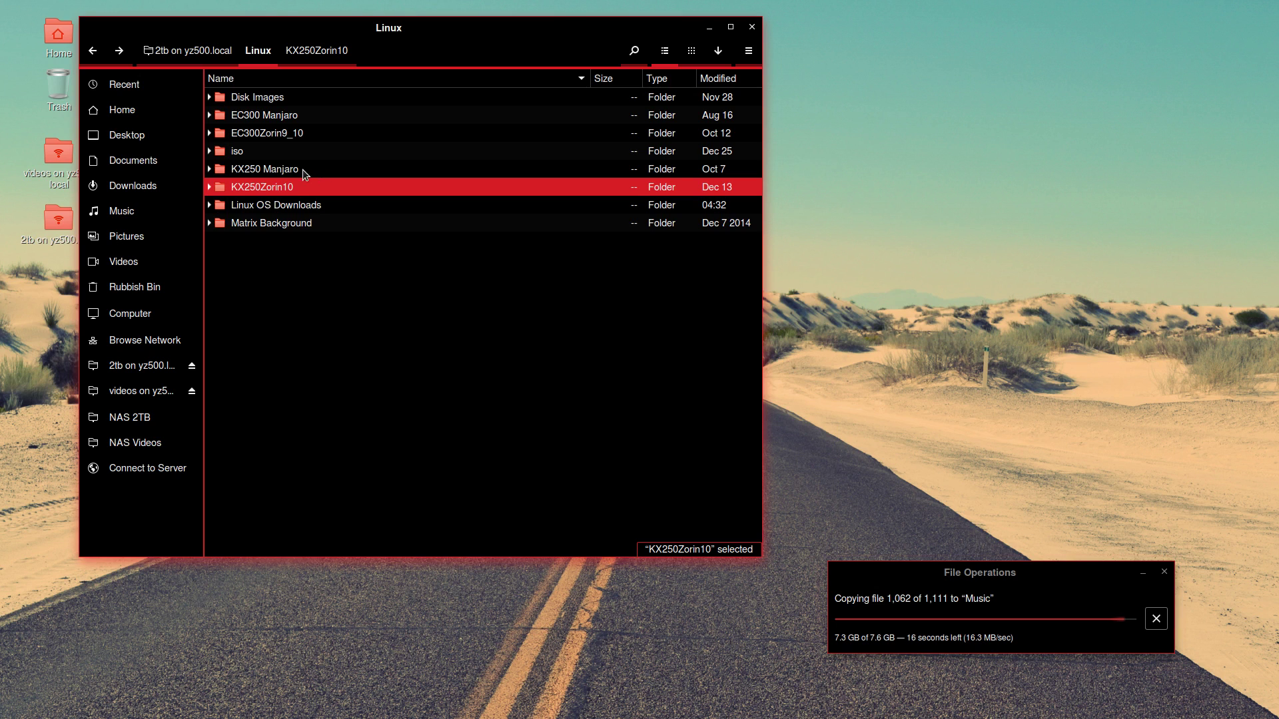
double_click(271, 171)
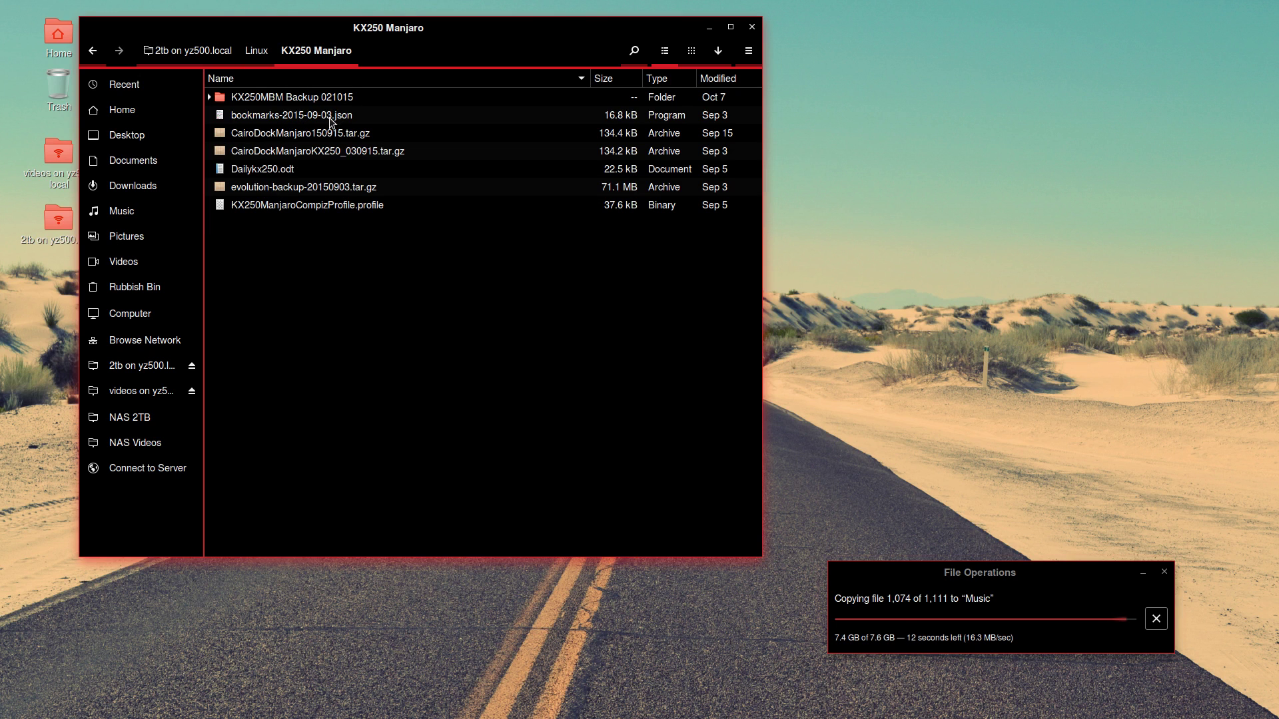
Move the file manager window off the desktop icons and copy bookmarks-2015-09-03.json from KX250 Manjaro onto the desktop
left_click_drag(413, 44, 679, 55)
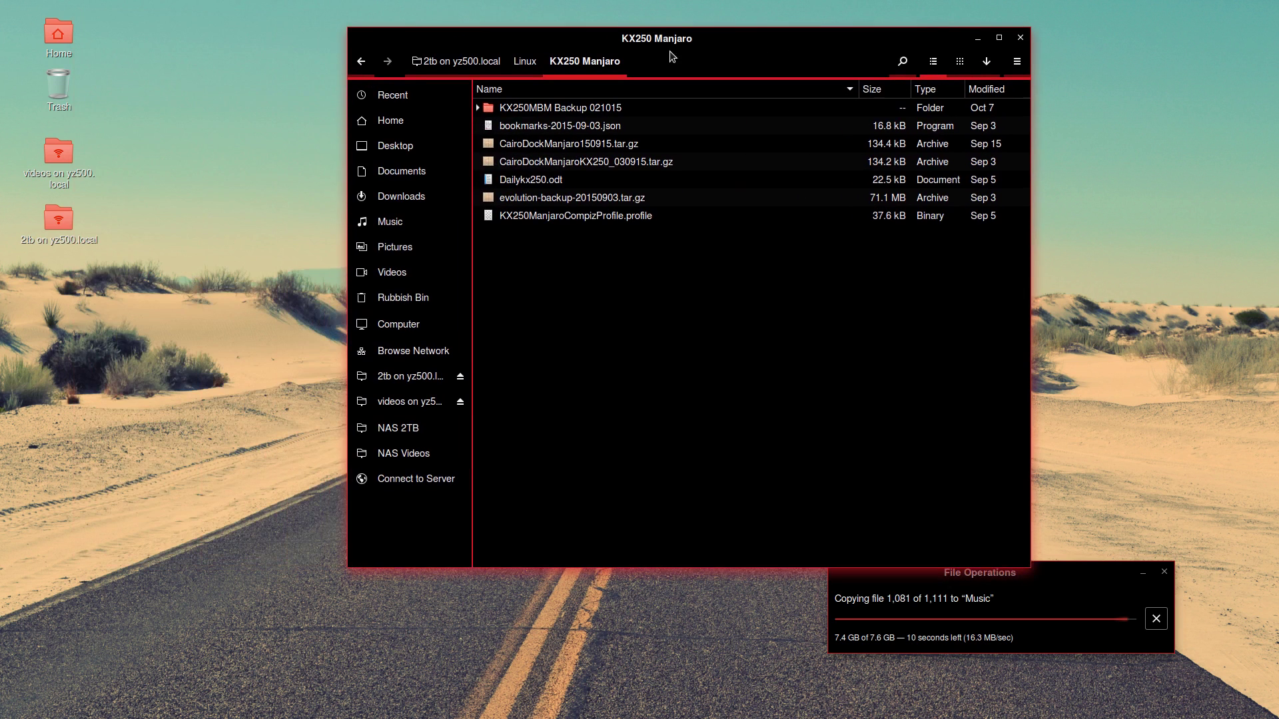
left_click(535, 126)
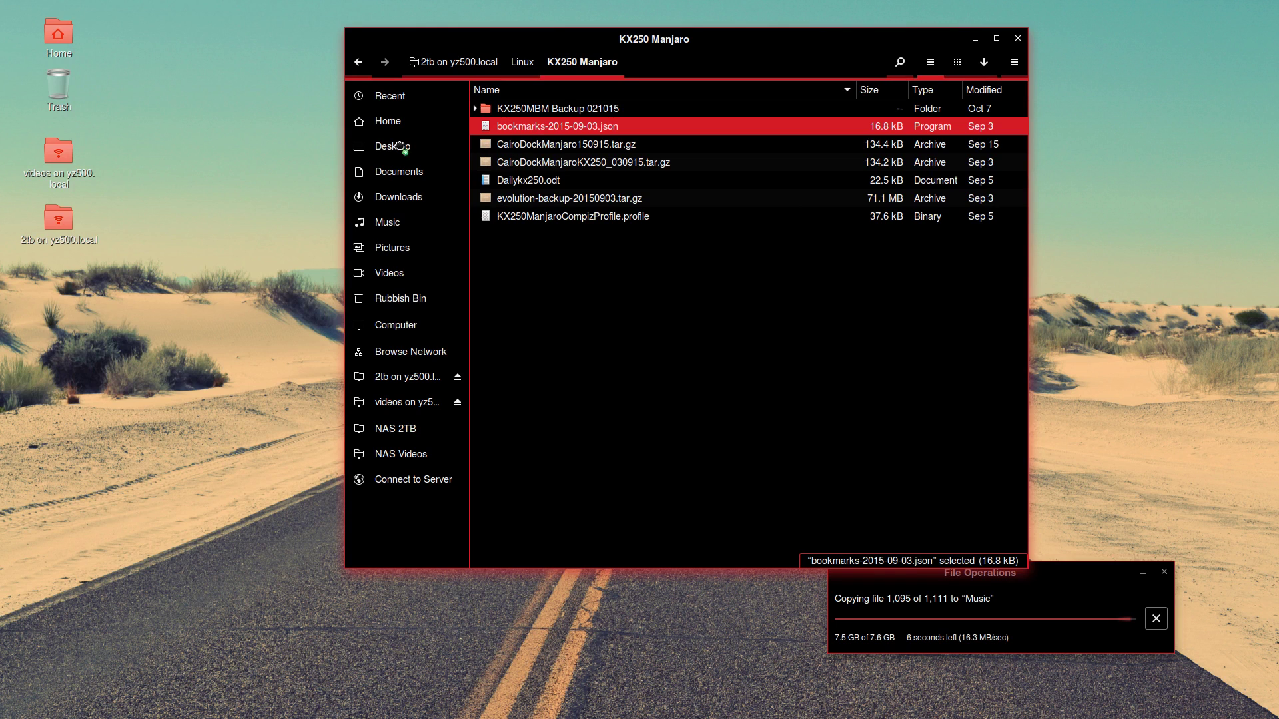
left_click_drag(208, 222, 210, 223)
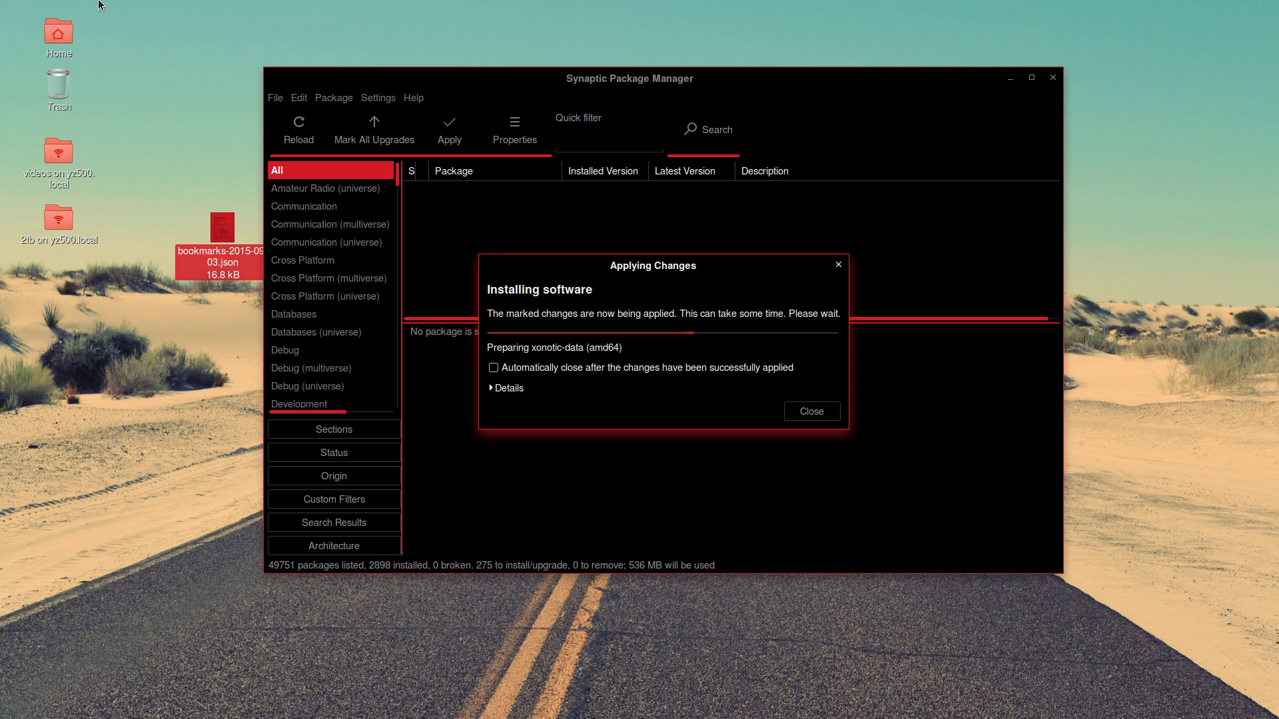
left_click(16, 16)
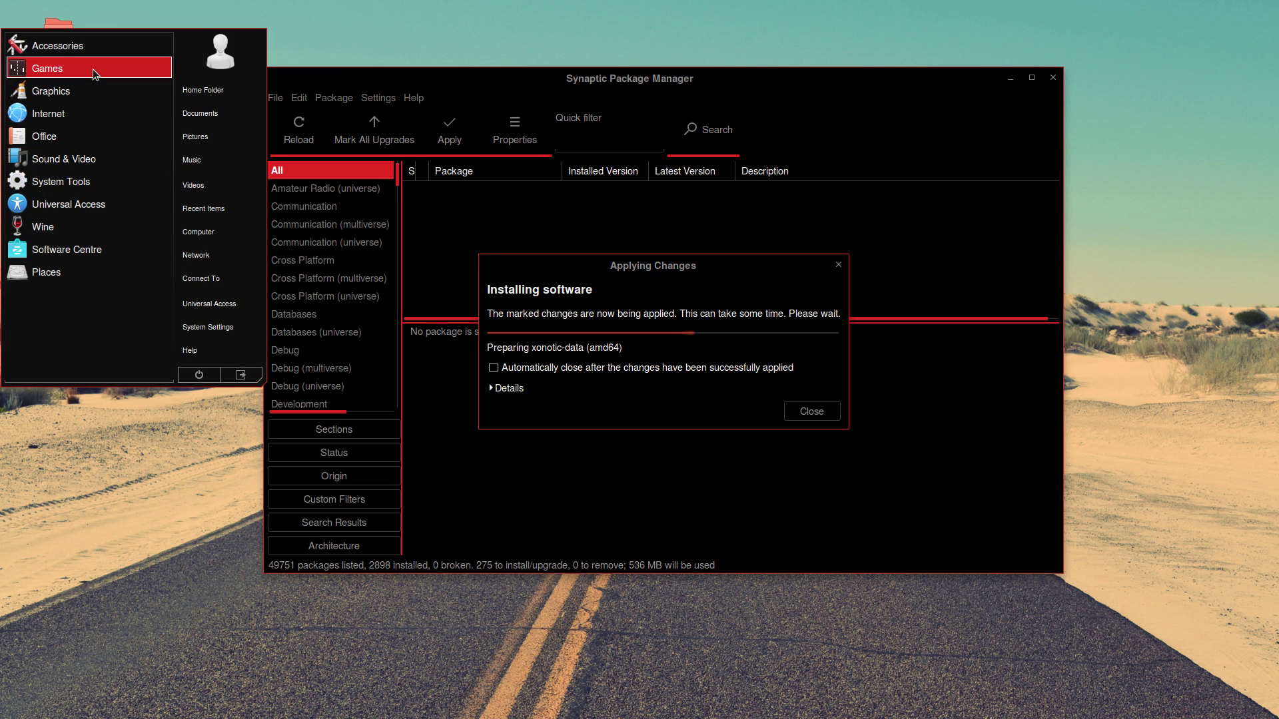
left_click(398, 33)
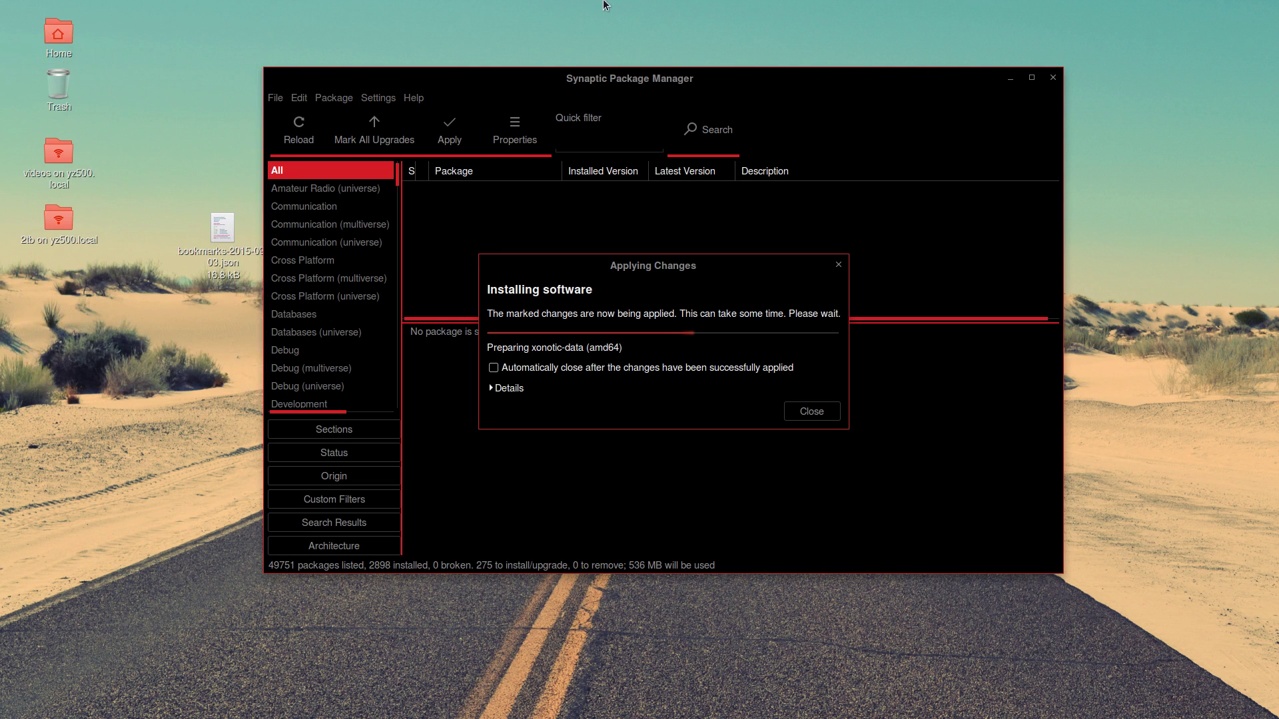
right_click(631, 22)
left_click(652, 27)
left_click_drag(637, 265, 620, 267)
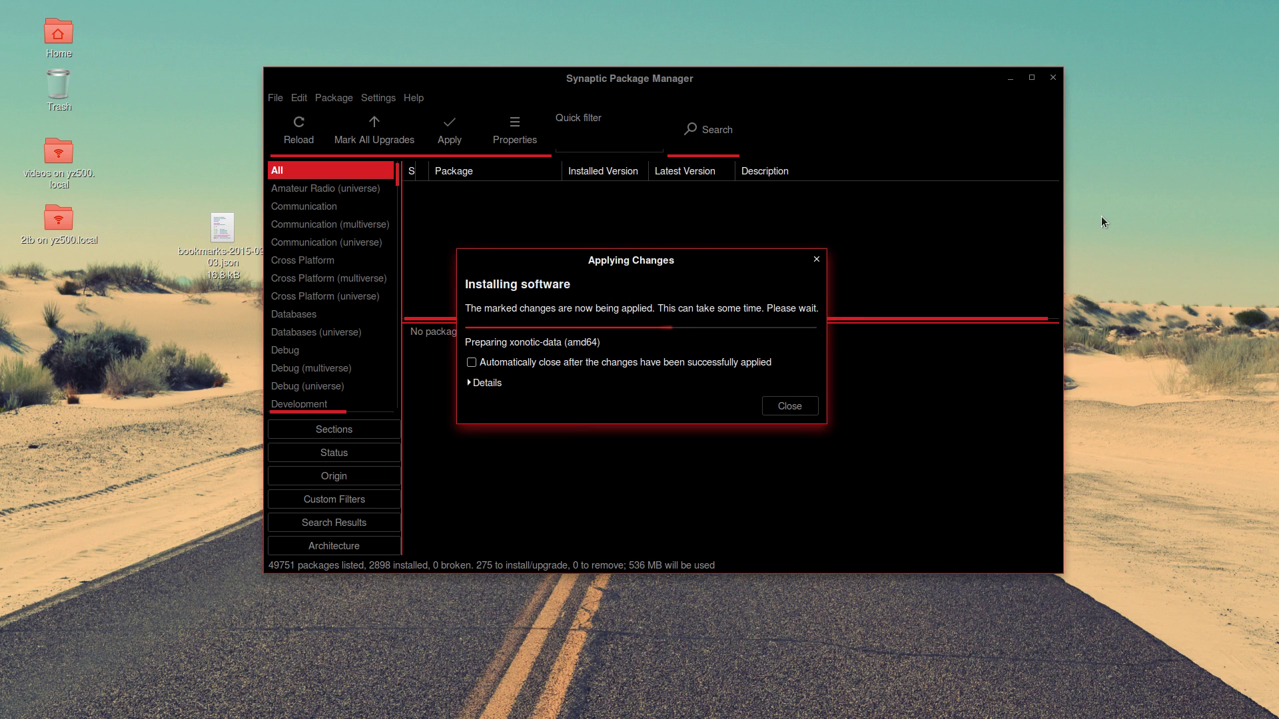
Return to the file manager's workspace and unmount the 2tb and videos network shares
key("ctrl+alt+Left")
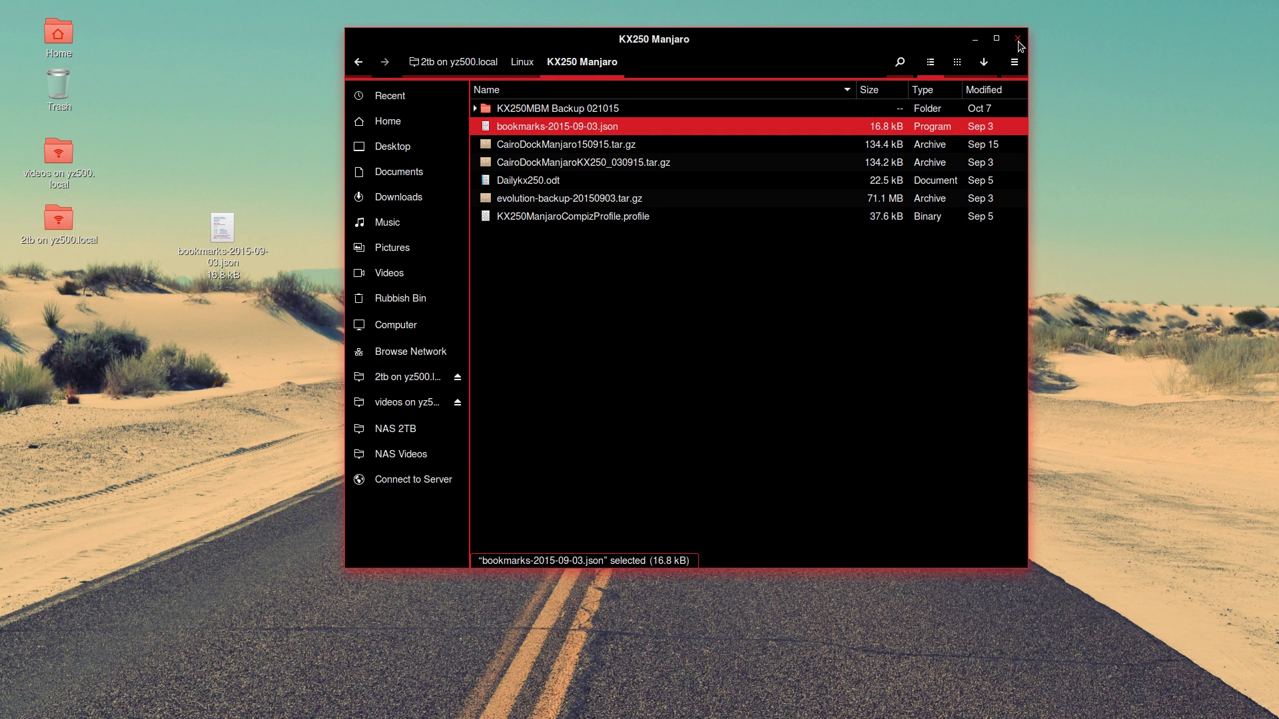
left_click(457, 378)
left_click(457, 378)
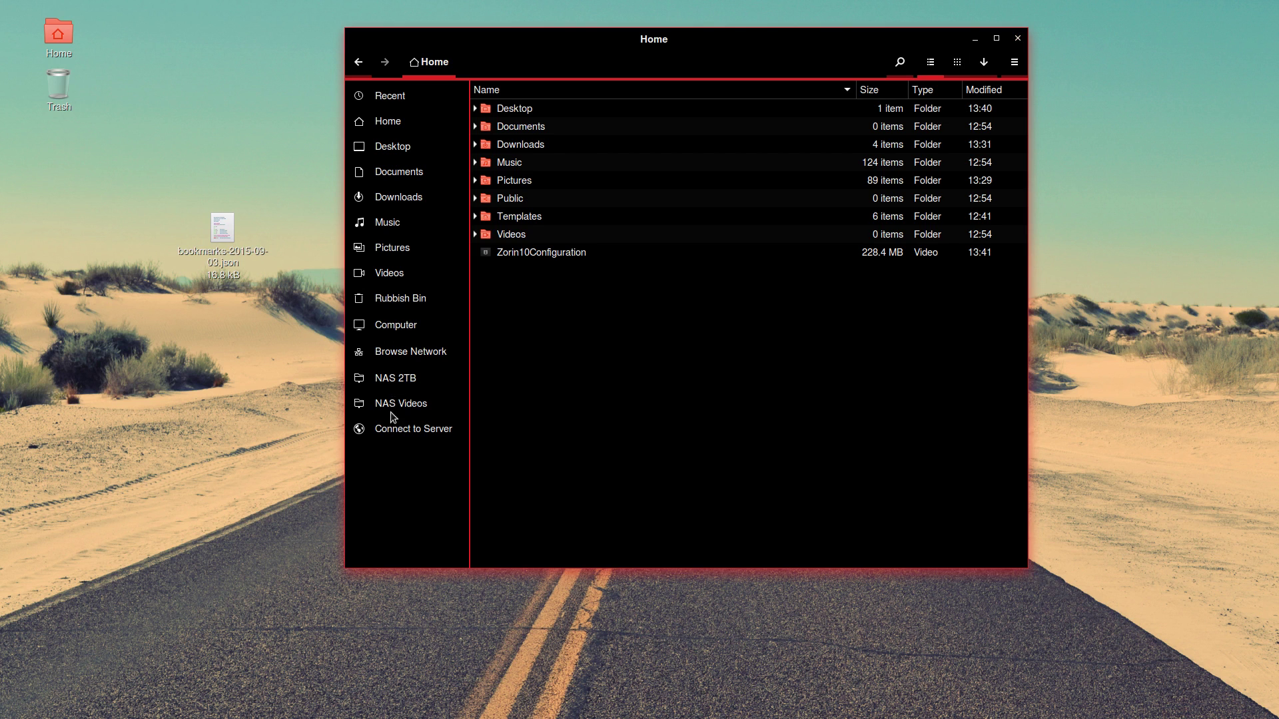
Mount the NAS 2TB share from its bookmark, unmount it again and close the file manager
left_click(378, 382)
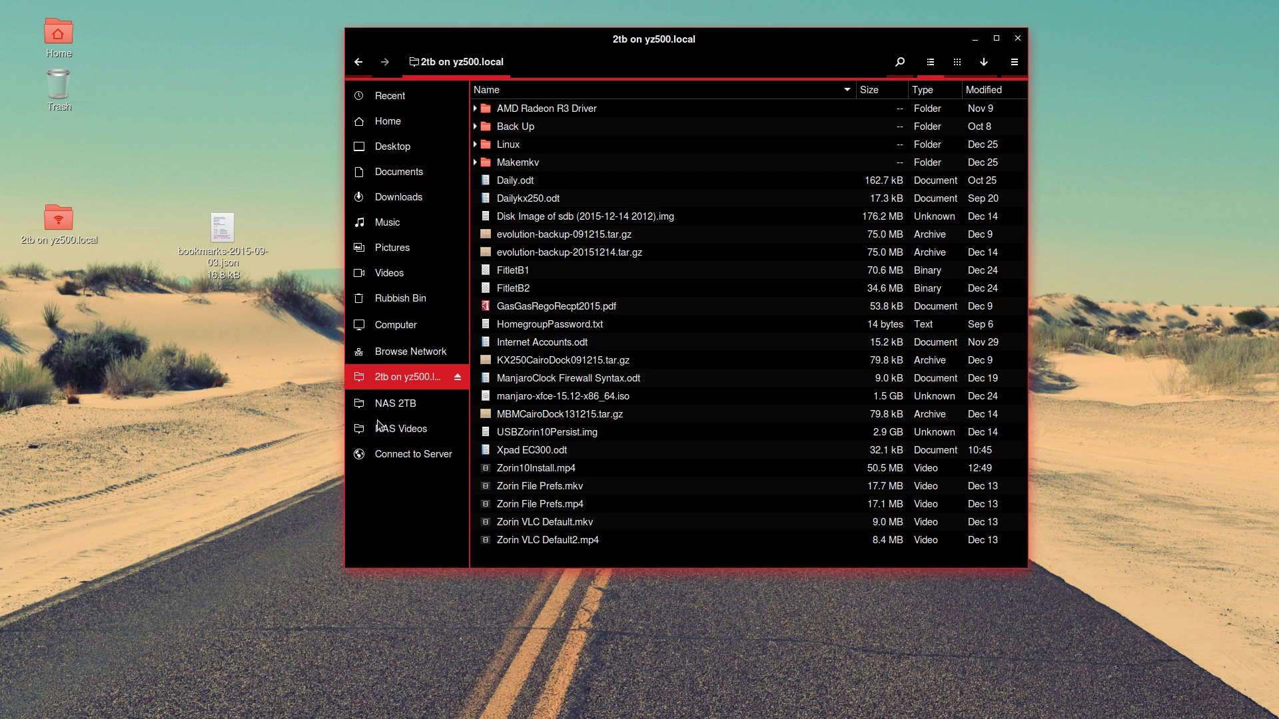
left_click_drag(388, 403, 395, 340)
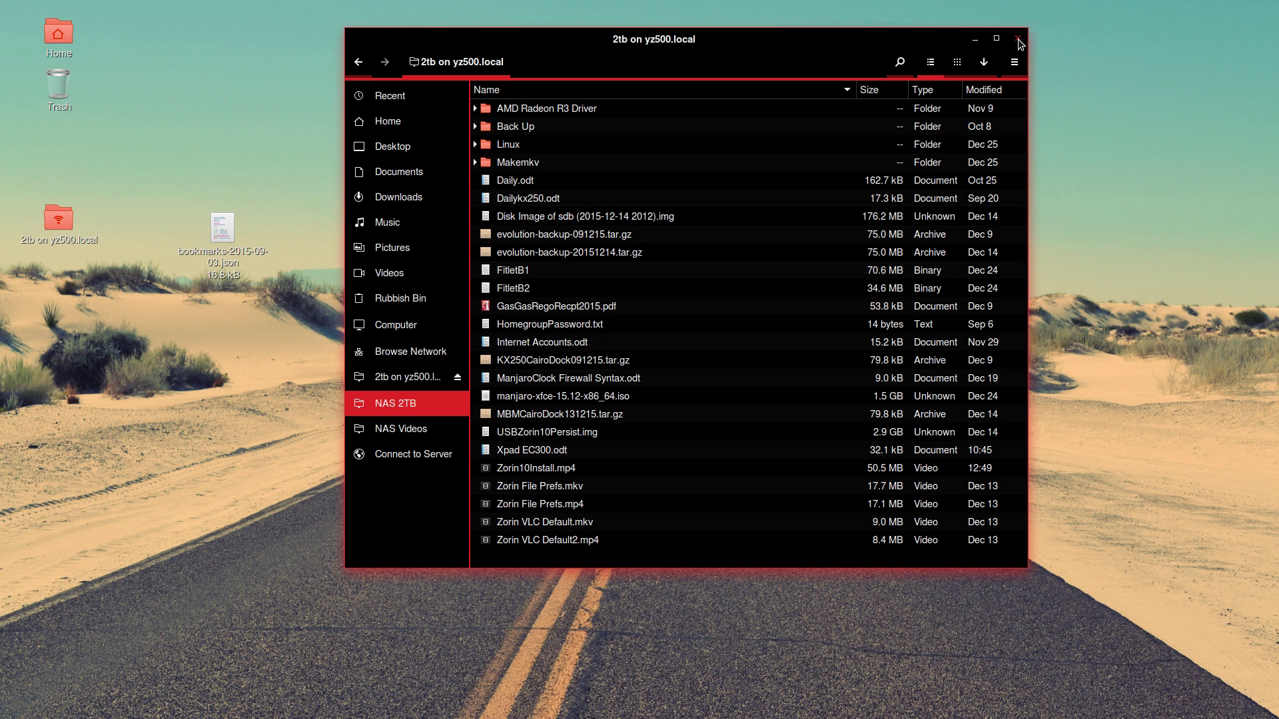
left_click(457, 377)
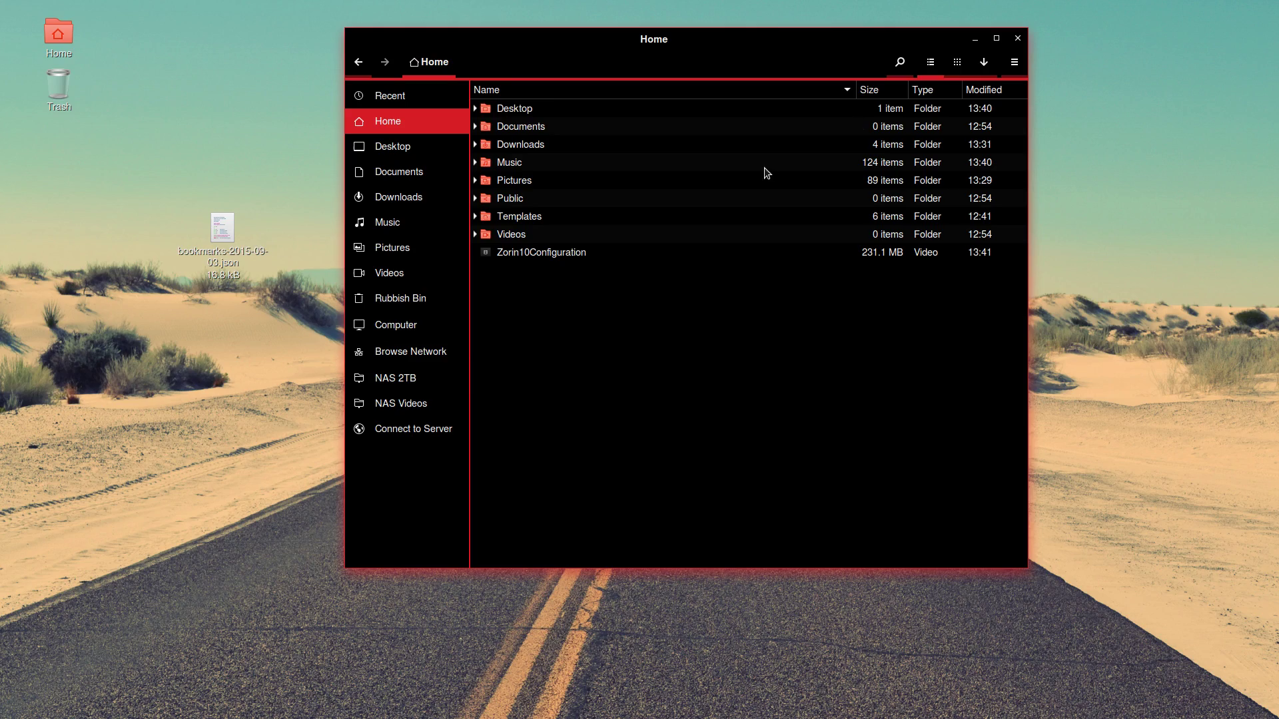
left_click(1018, 38)
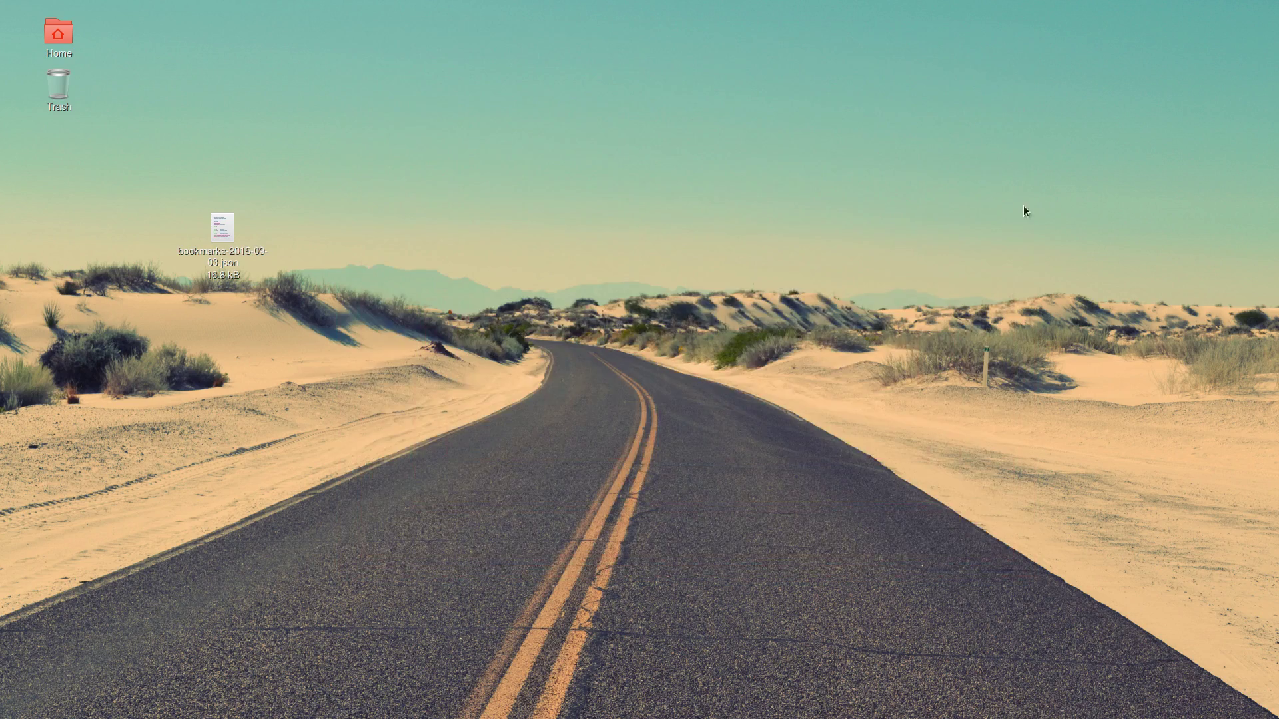
left_click_drag(1081, 186, 654, 286)
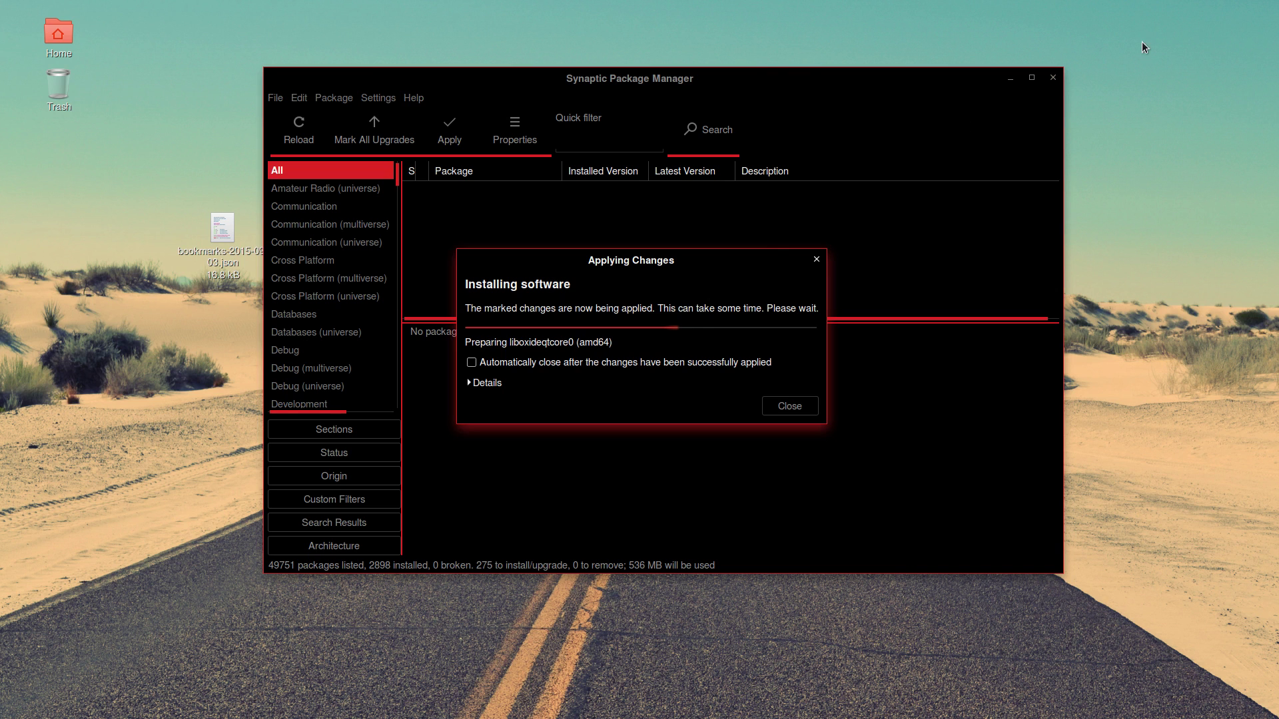
mouse_move(1124, 5)
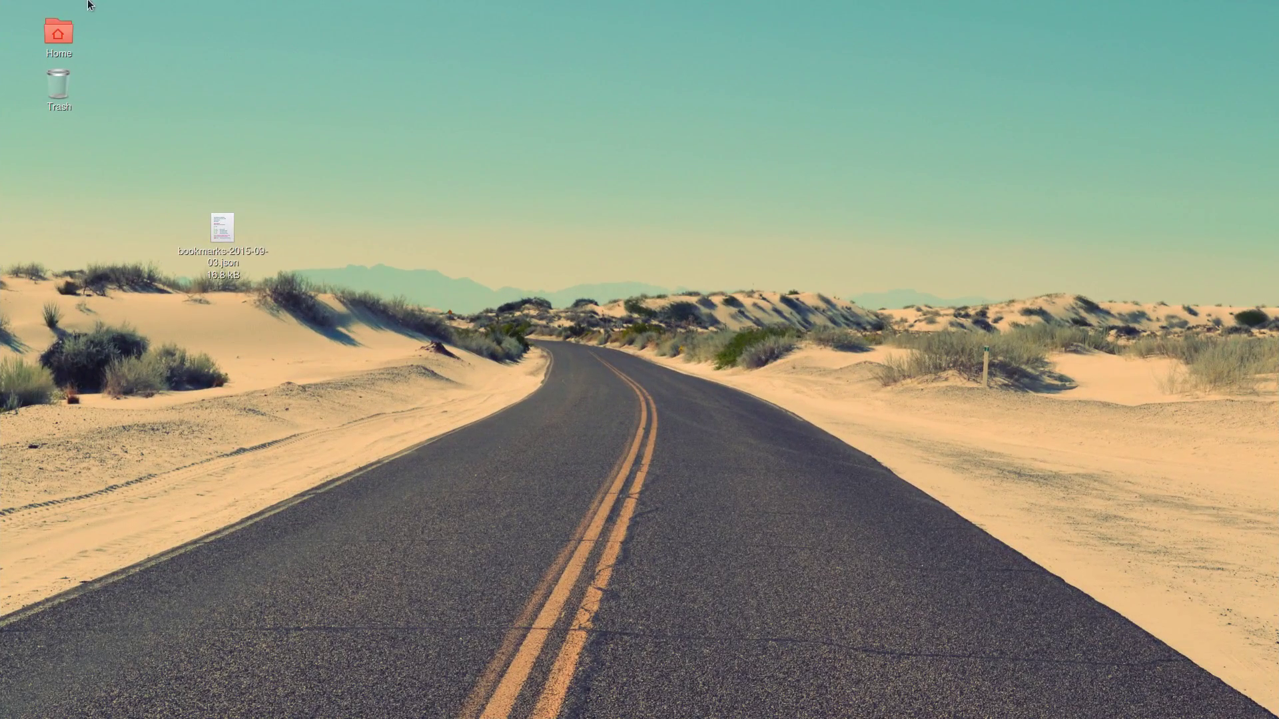
left_click(67, 13)
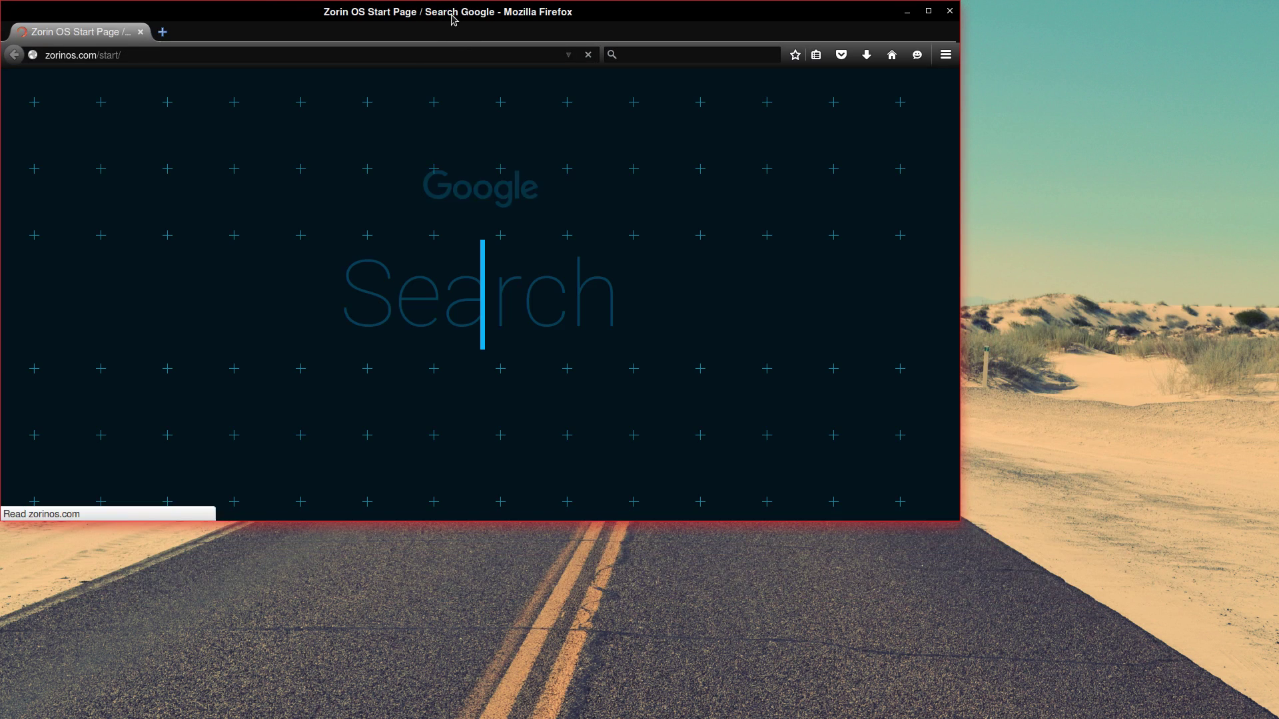
left_click_drag(457, 21, 618, 85)
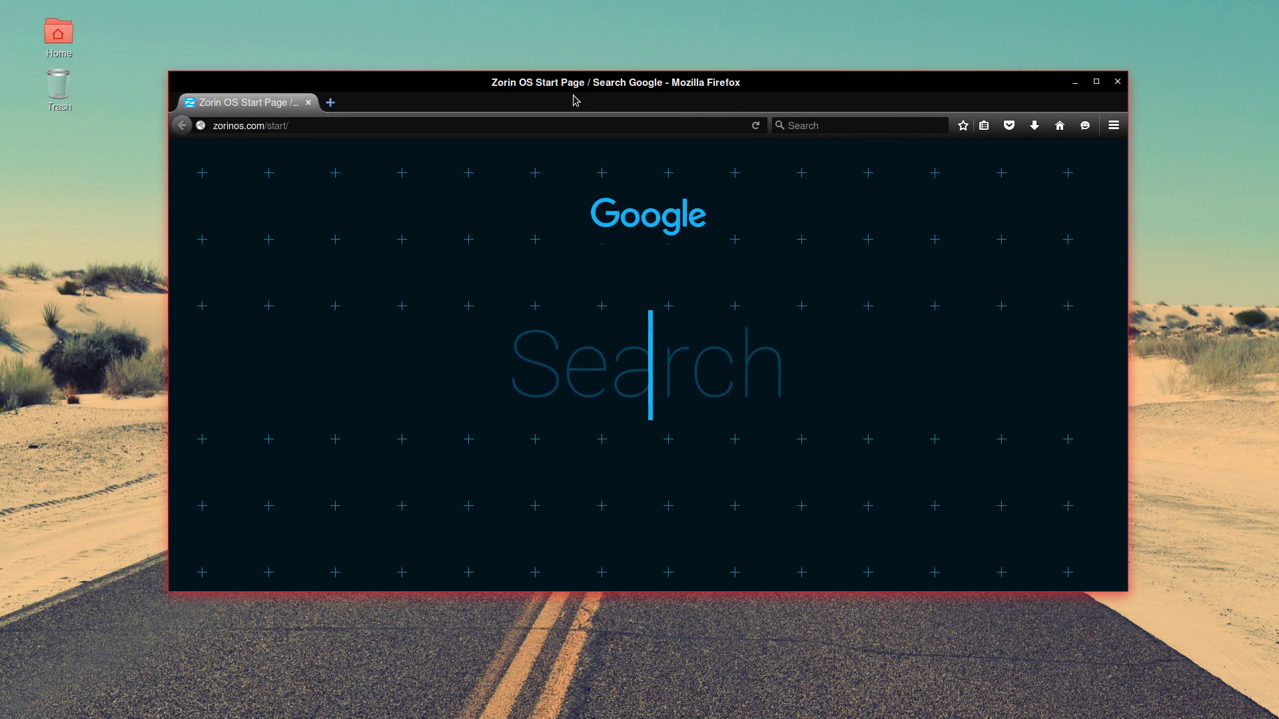
Show the Menu Bar and the Bookmarks Toolbar in Firefox
right_click(576, 100)
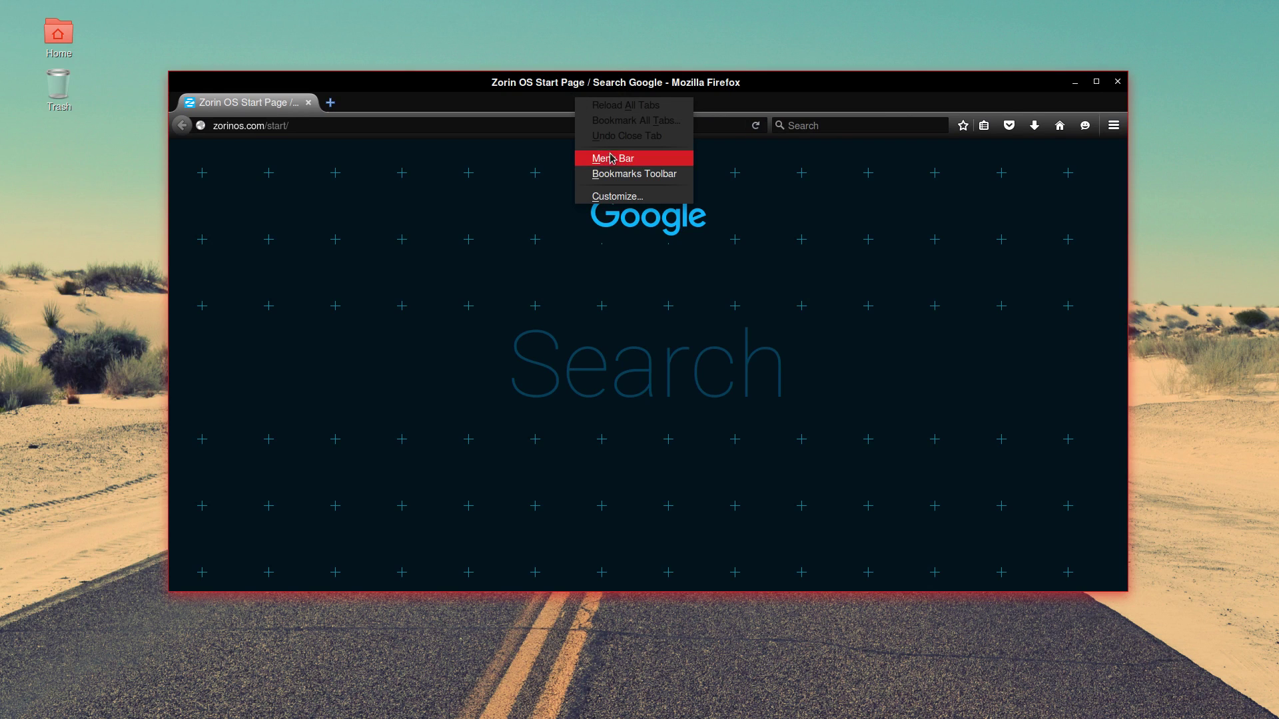
left_click(610, 158)
right_click(566, 115)
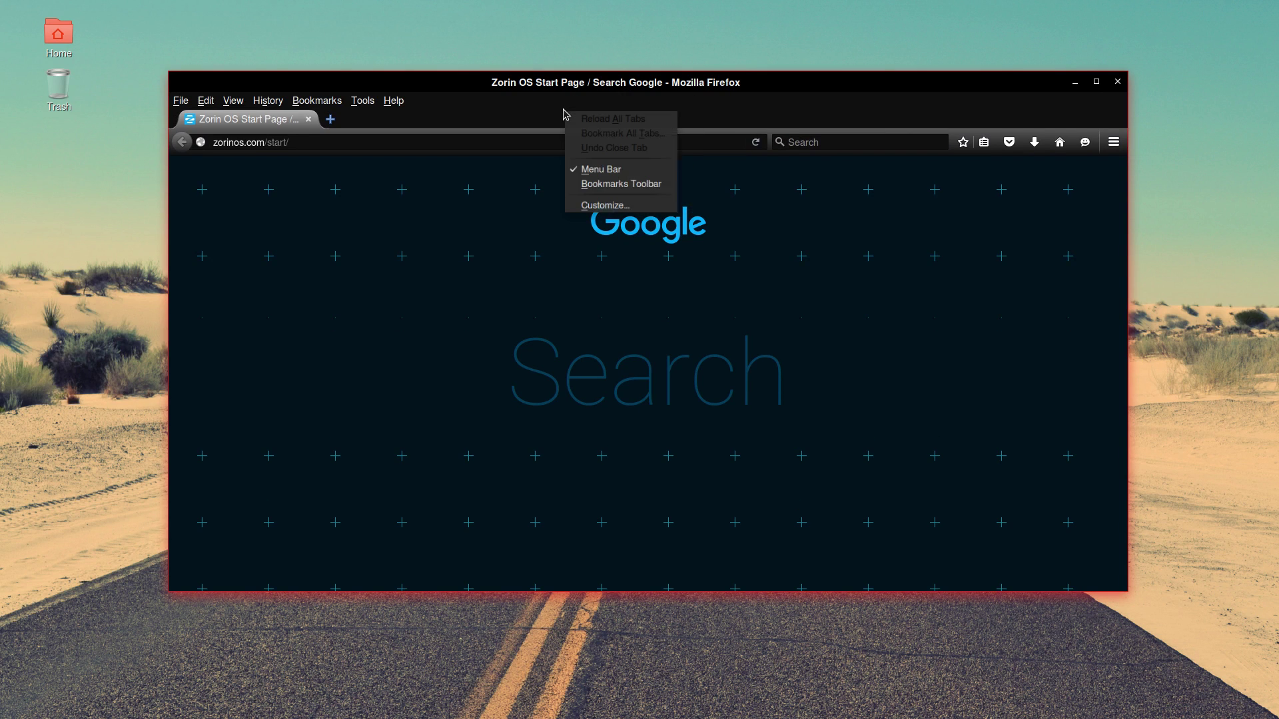
left_click(613, 189)
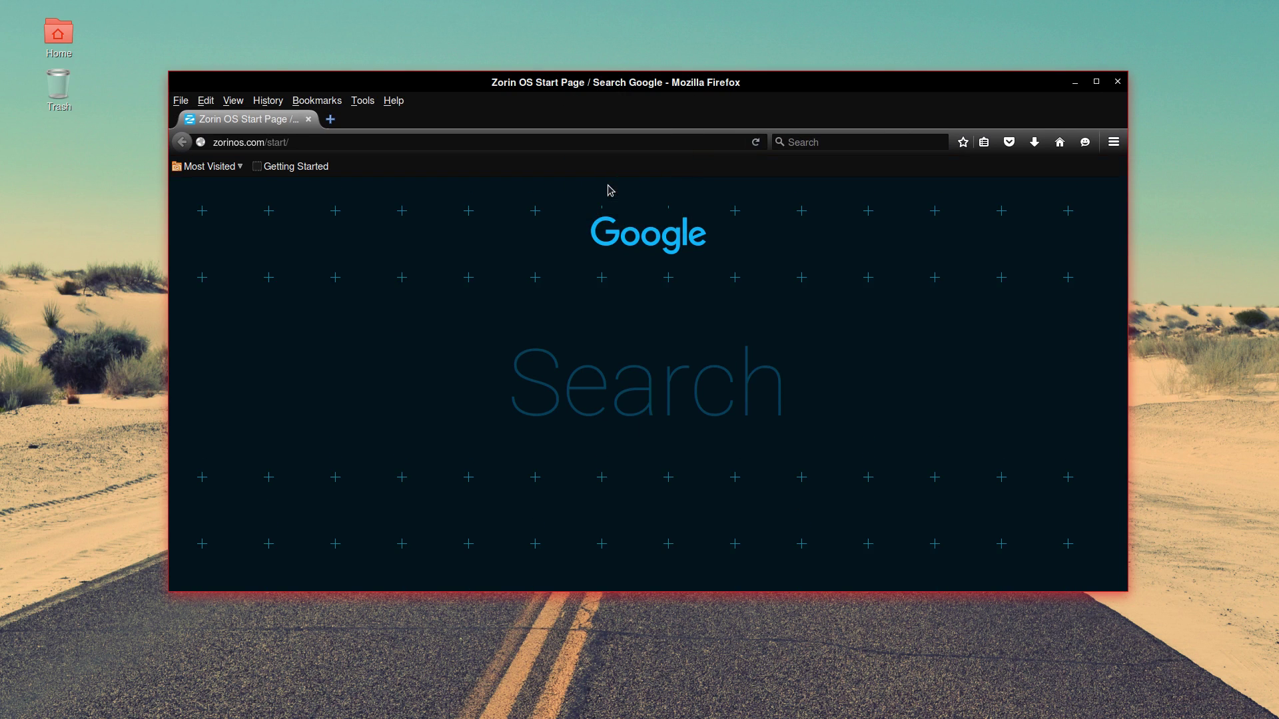
Restore the browser bookmarks in the Library from bookmarks-2015-09-03.json on the desktop, accepting replacement of the current ones, and close the Library
left_click(320, 101)
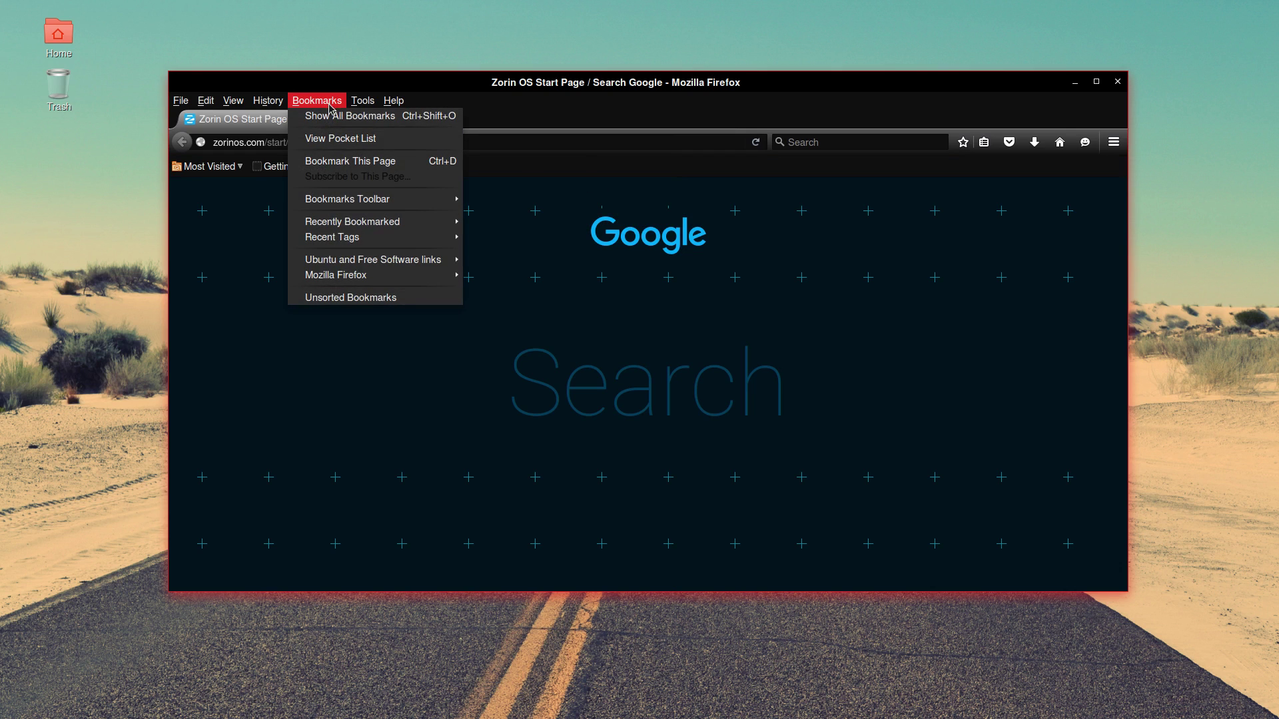
left_click(331, 117)
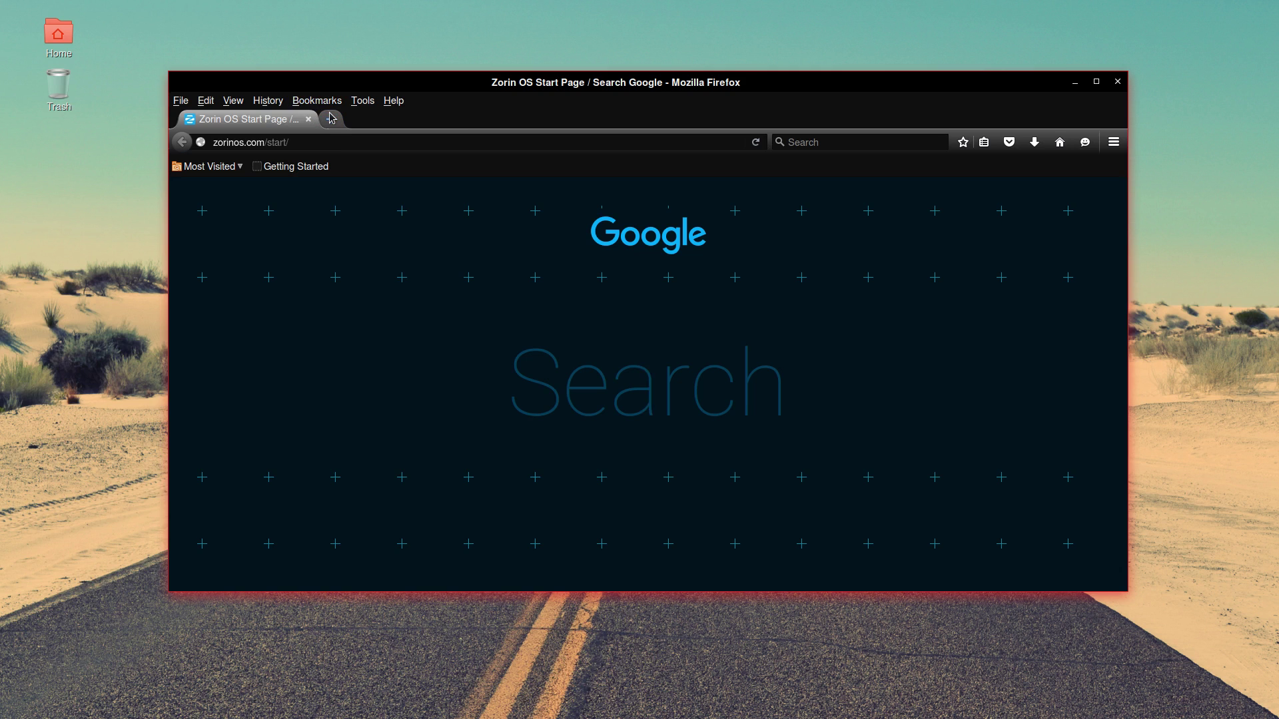
left_click_drag(219, 365, 700, 198)
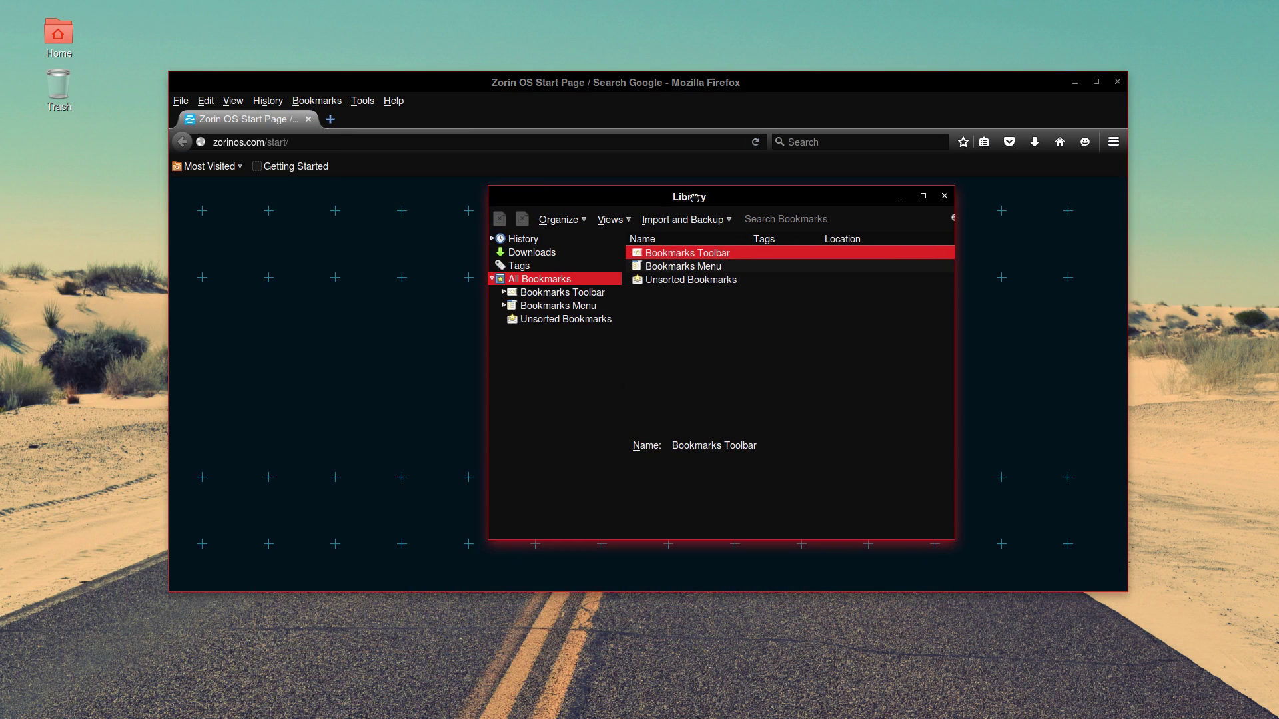
left_click(730, 222)
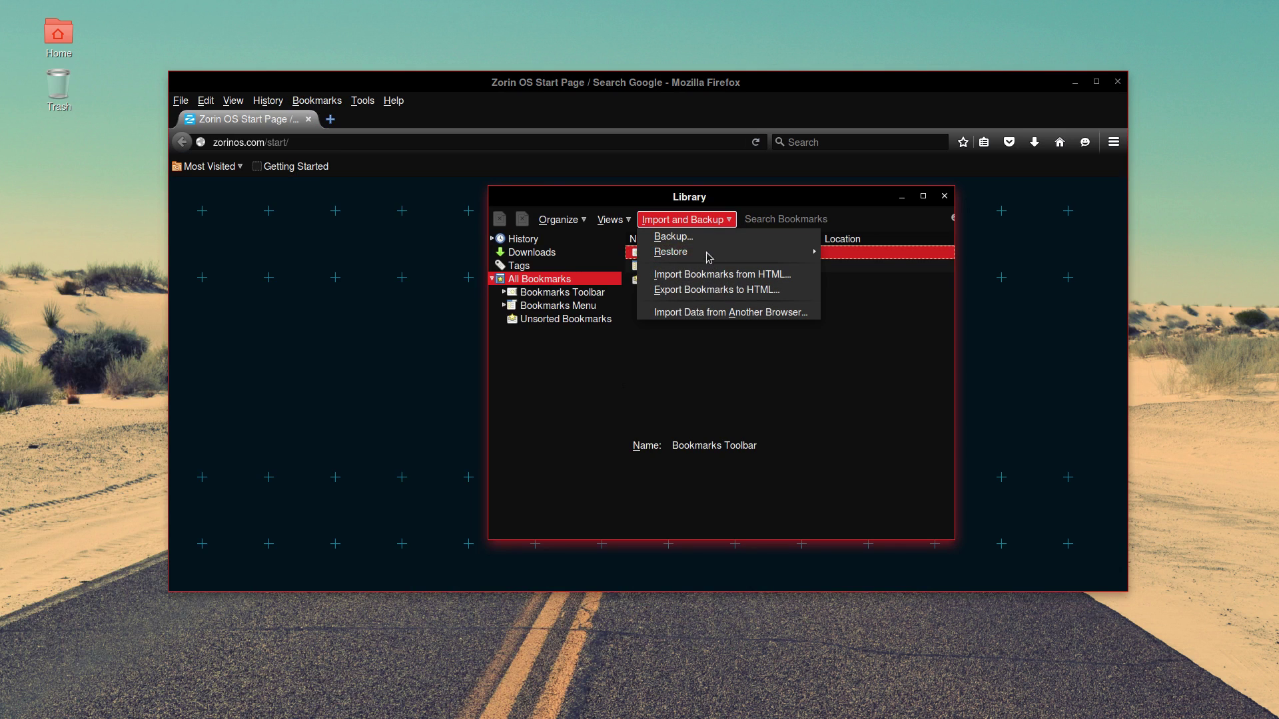
mouse_move(693, 258)
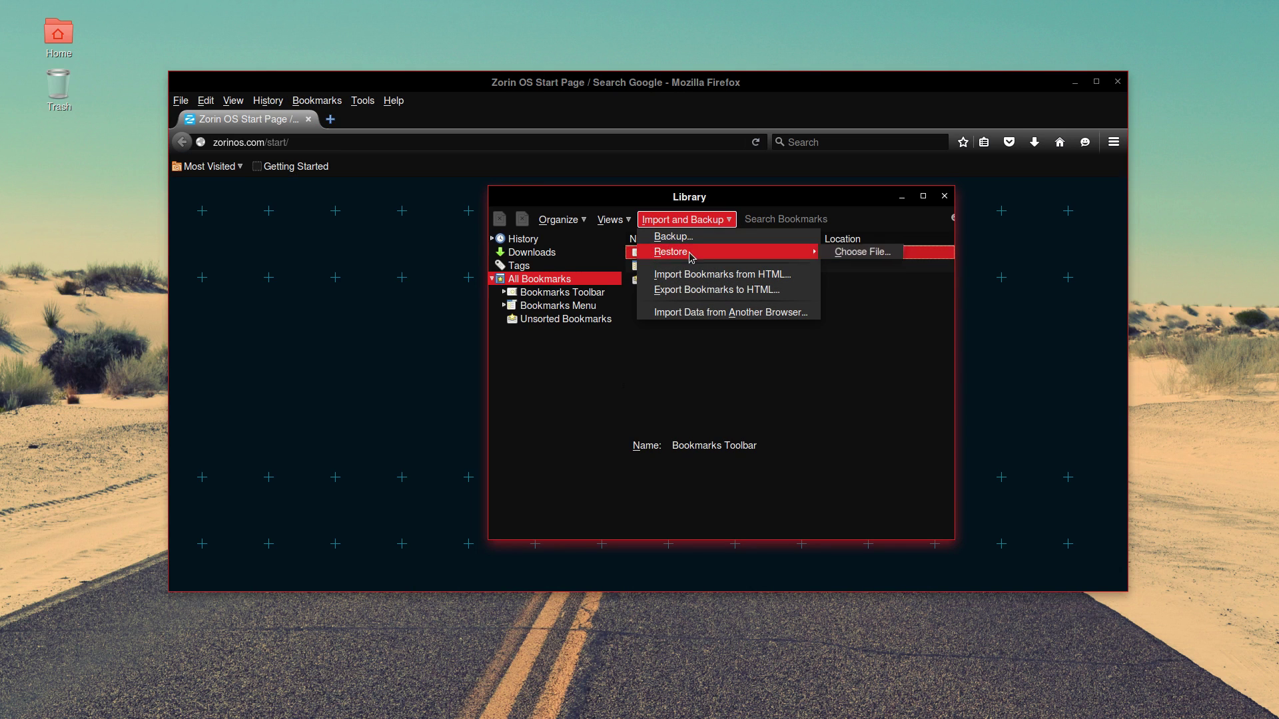
left_click(859, 253)
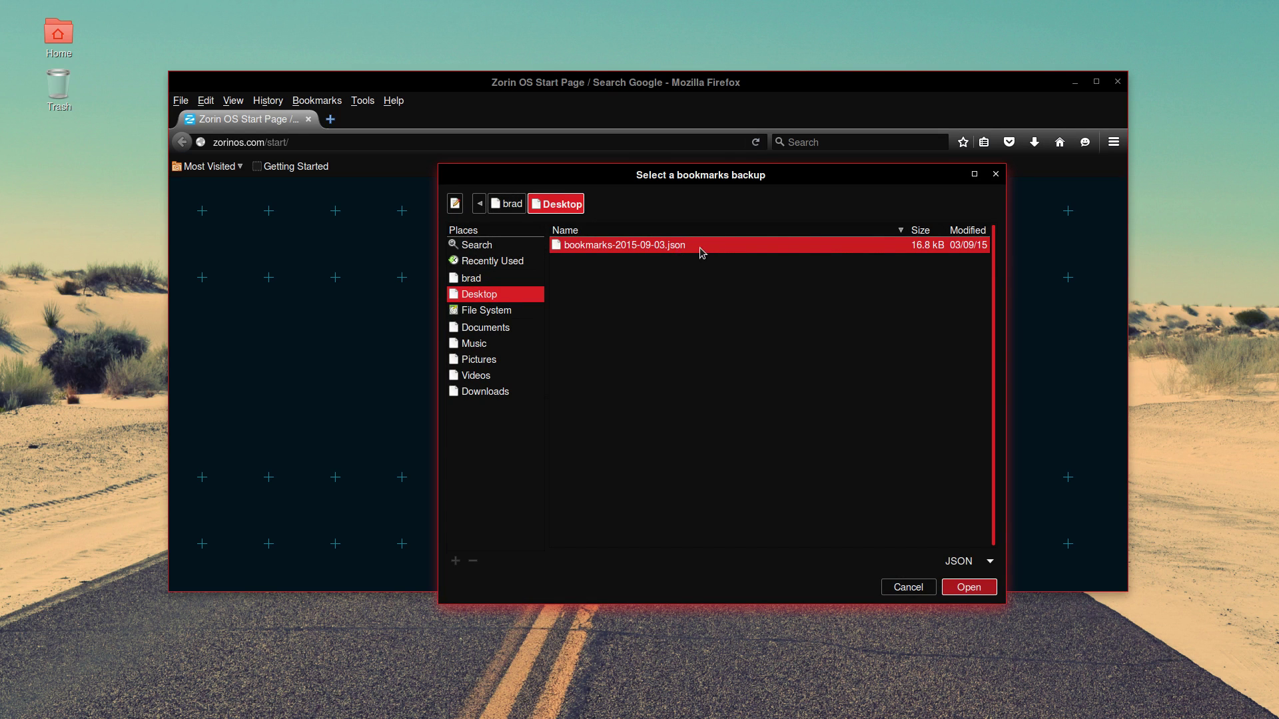
left_click(970, 587)
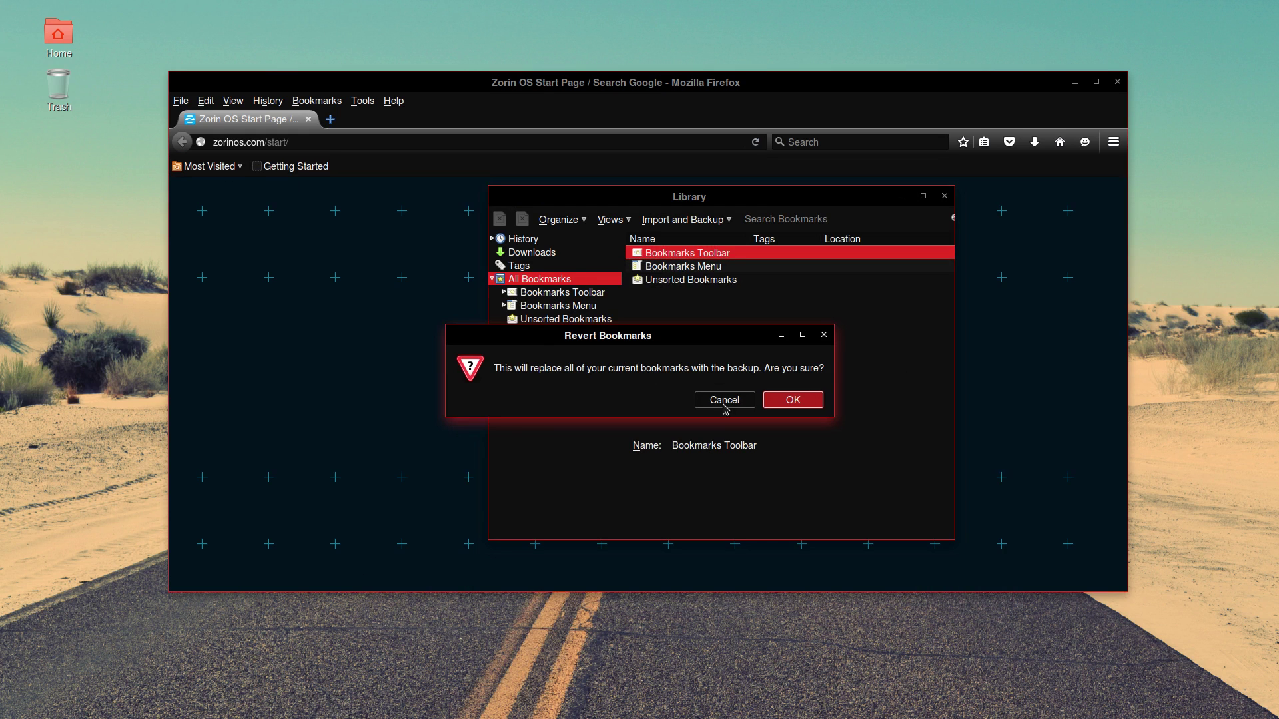
left_click(793, 402)
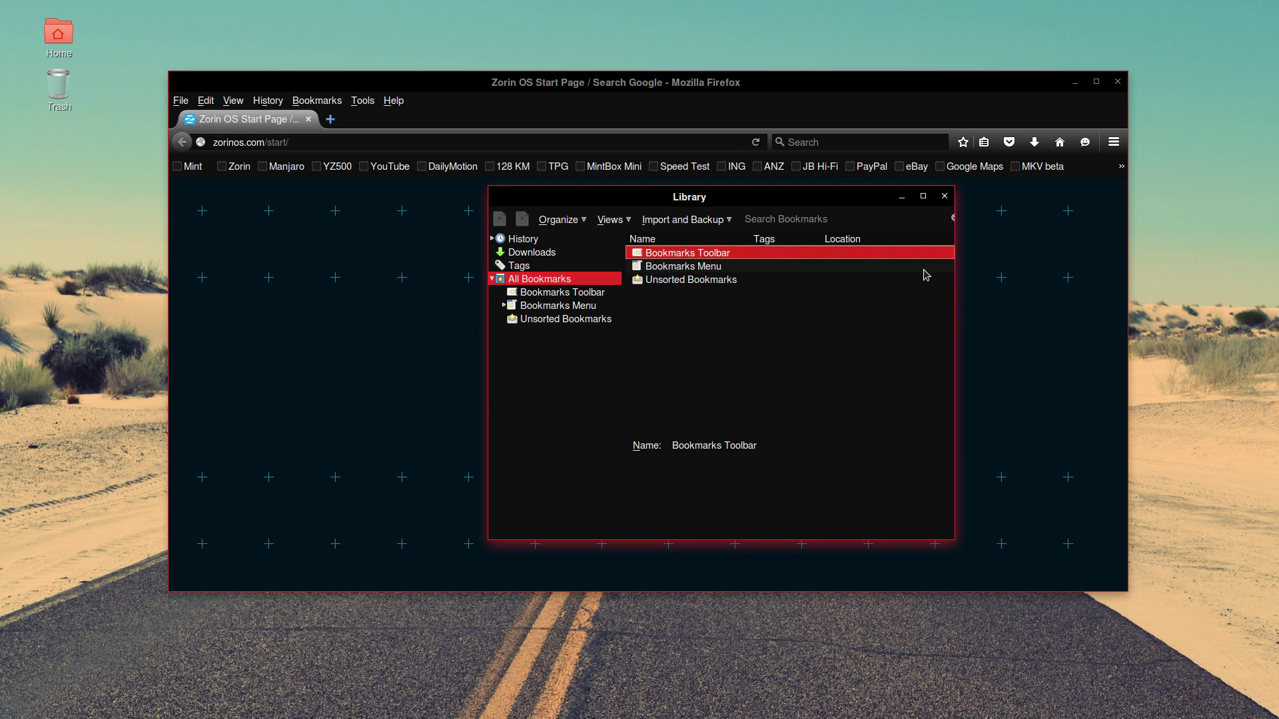
left_click(945, 197)
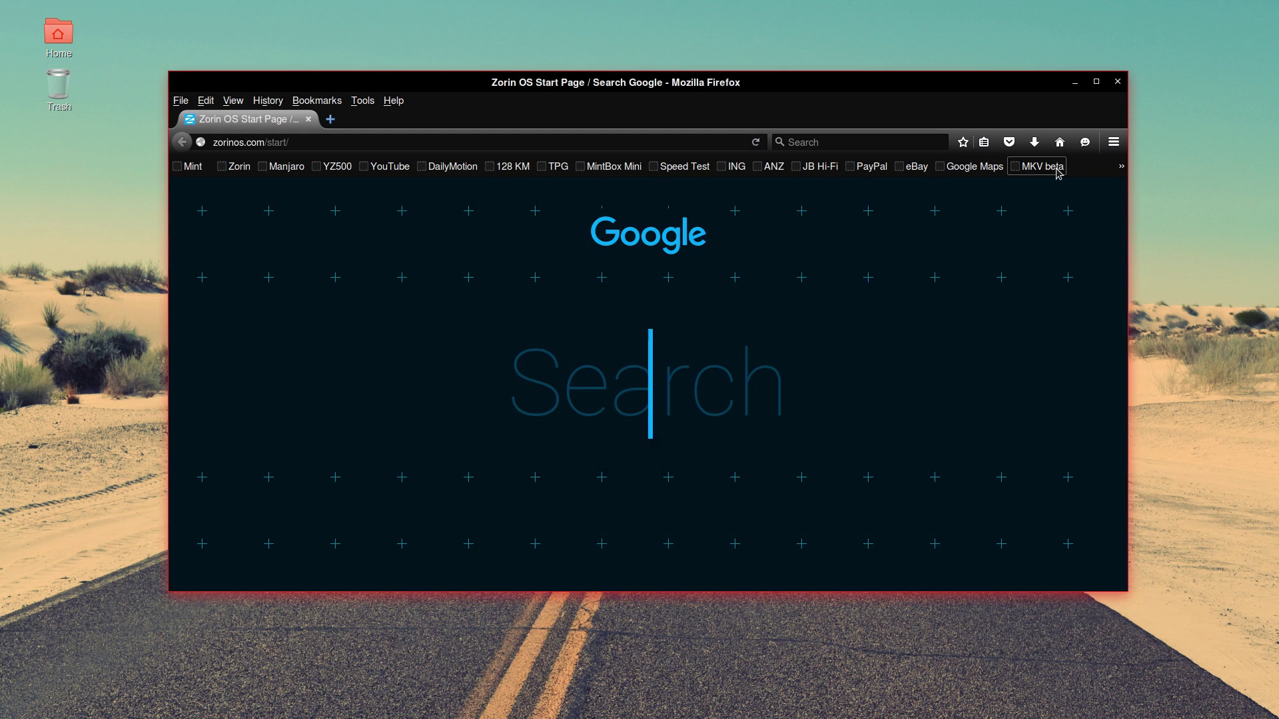
left_click(191, 170)
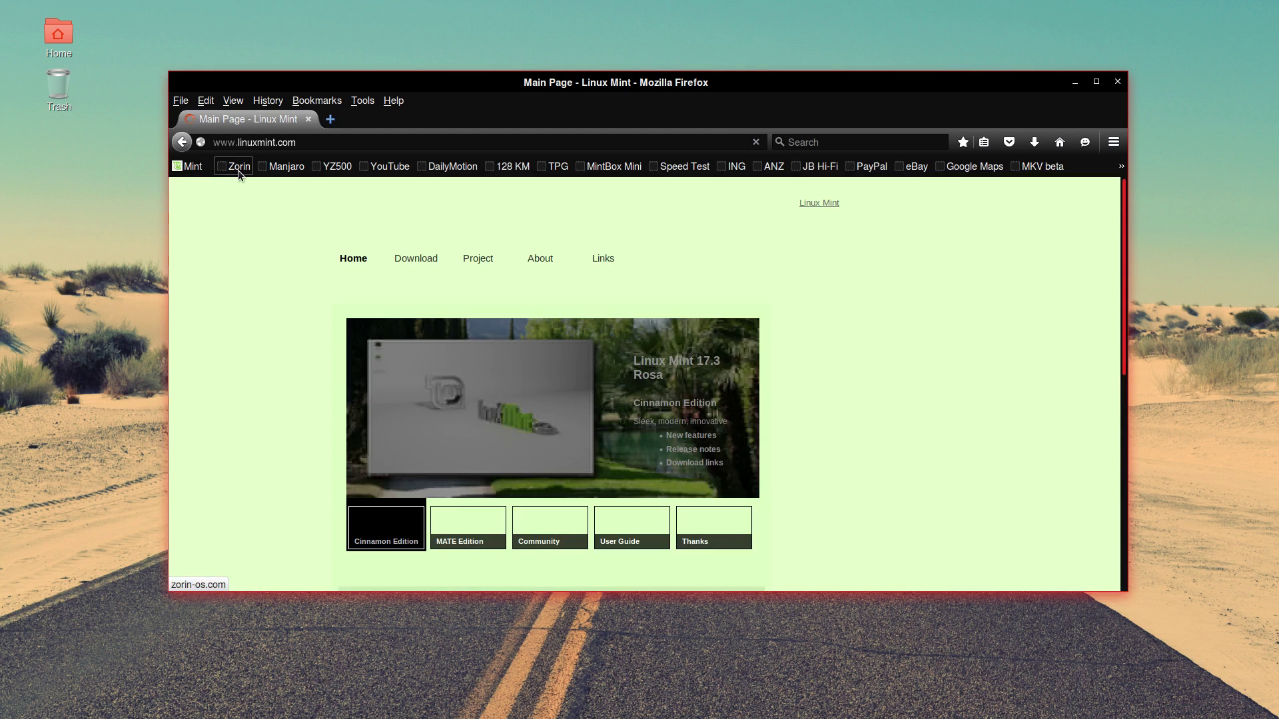
left_click(237, 167)
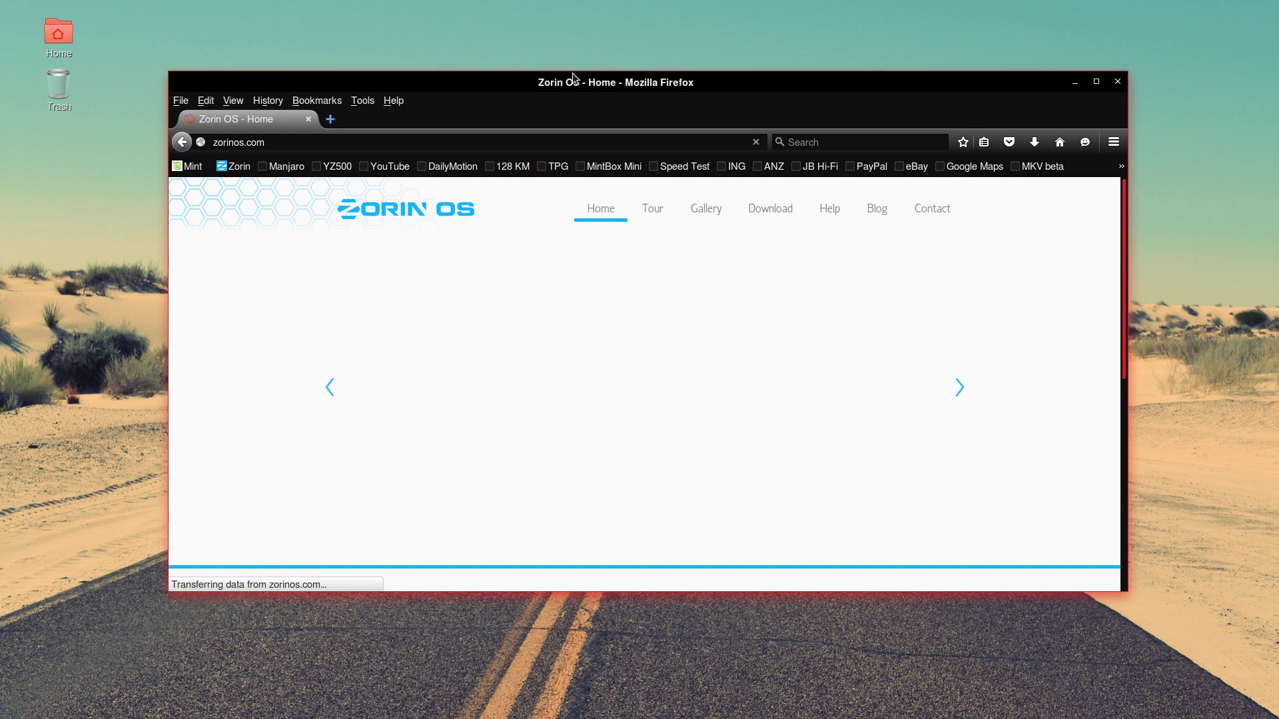
left_click_drag(574, 75, 570, 67)
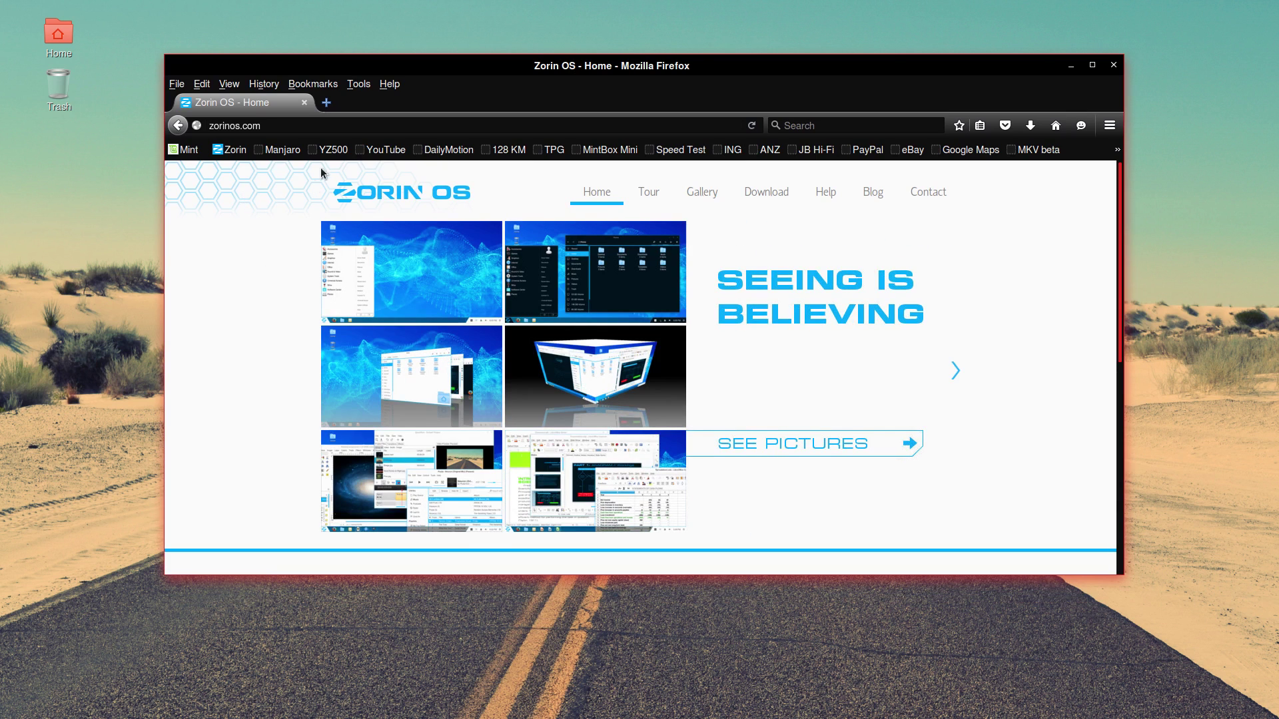
left_click(277, 149)
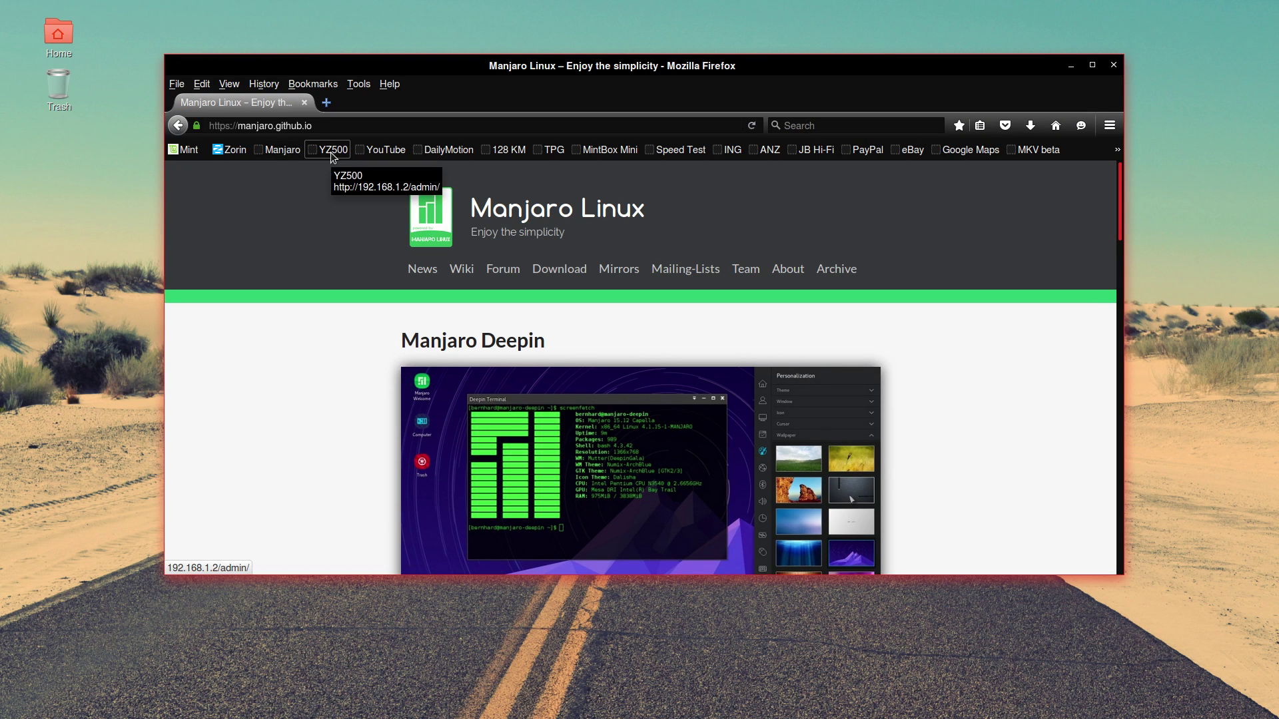
left_click(376, 152)
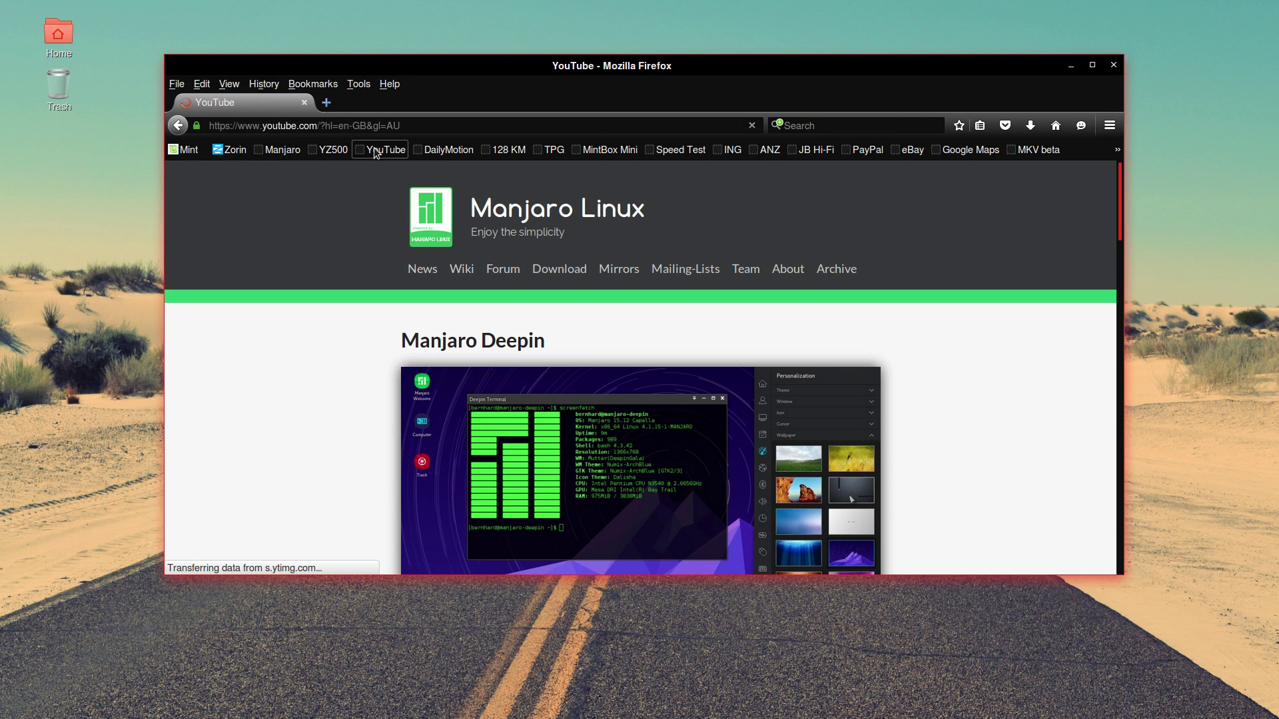
key("ctrl+alt+Right")
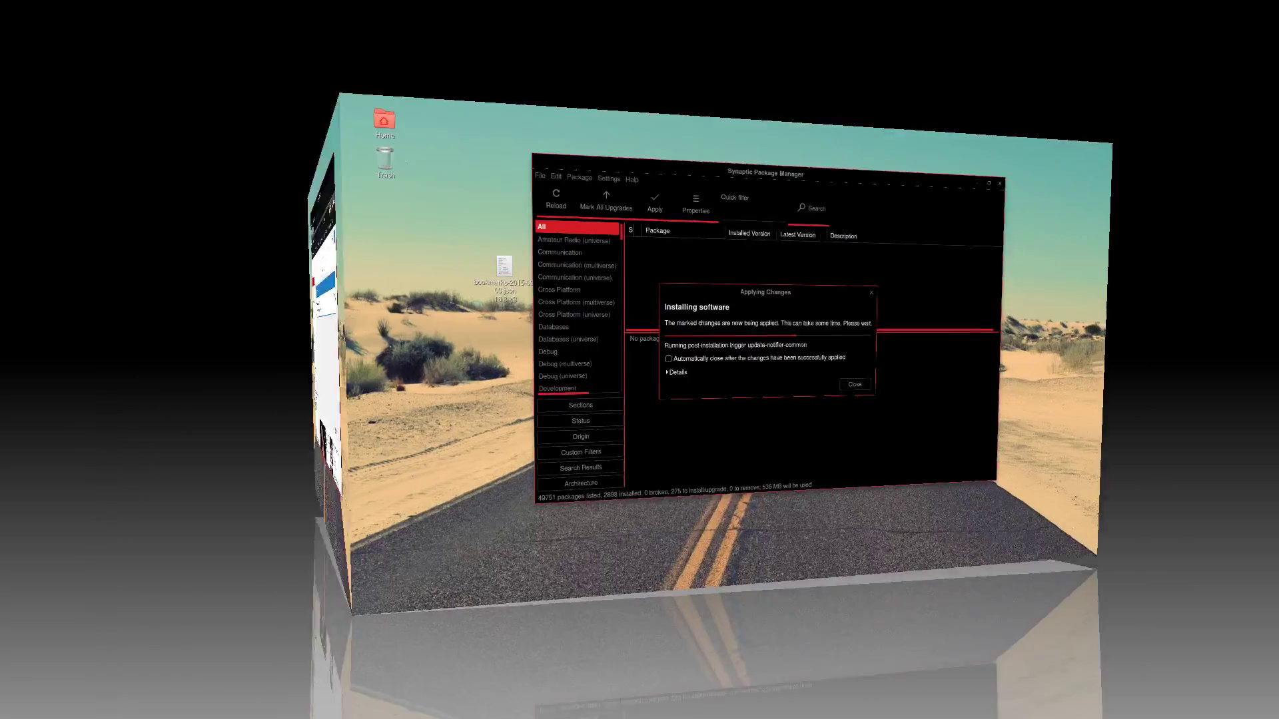
key("ctrl+alt+Left")
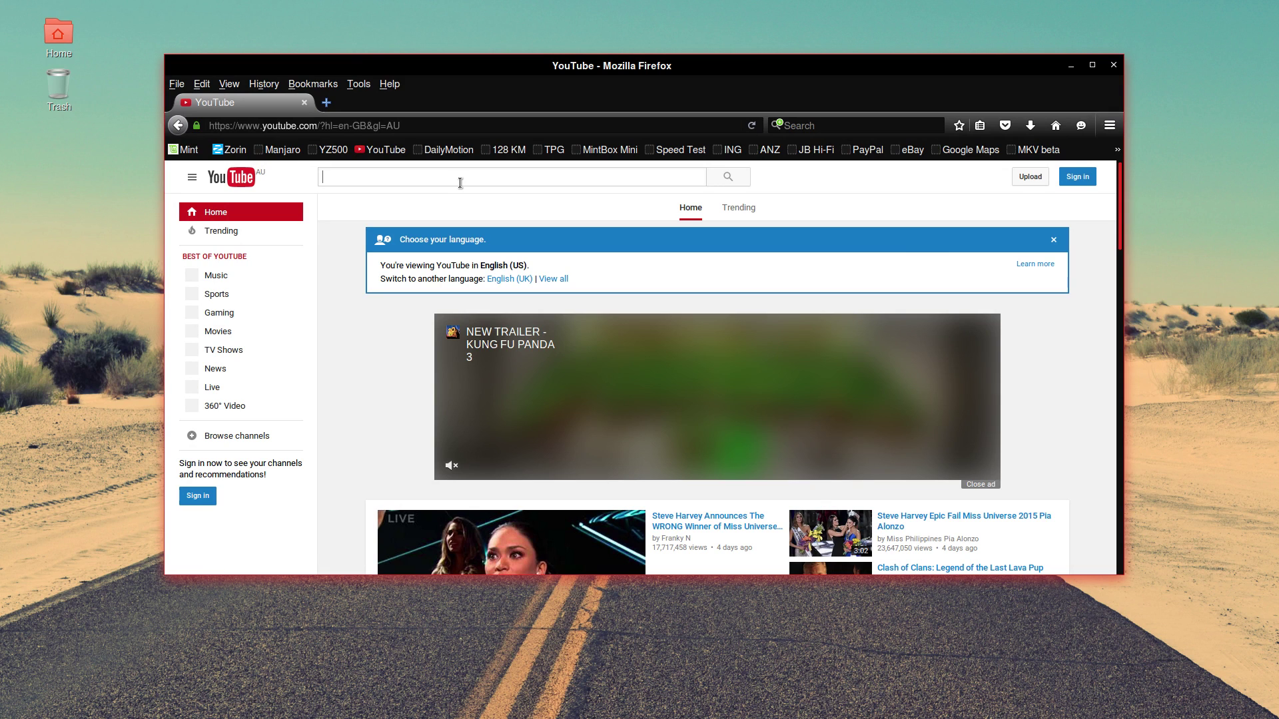
Open the Firefox preferences, maximise the window and display the Advanced settings
left_click(1110, 126)
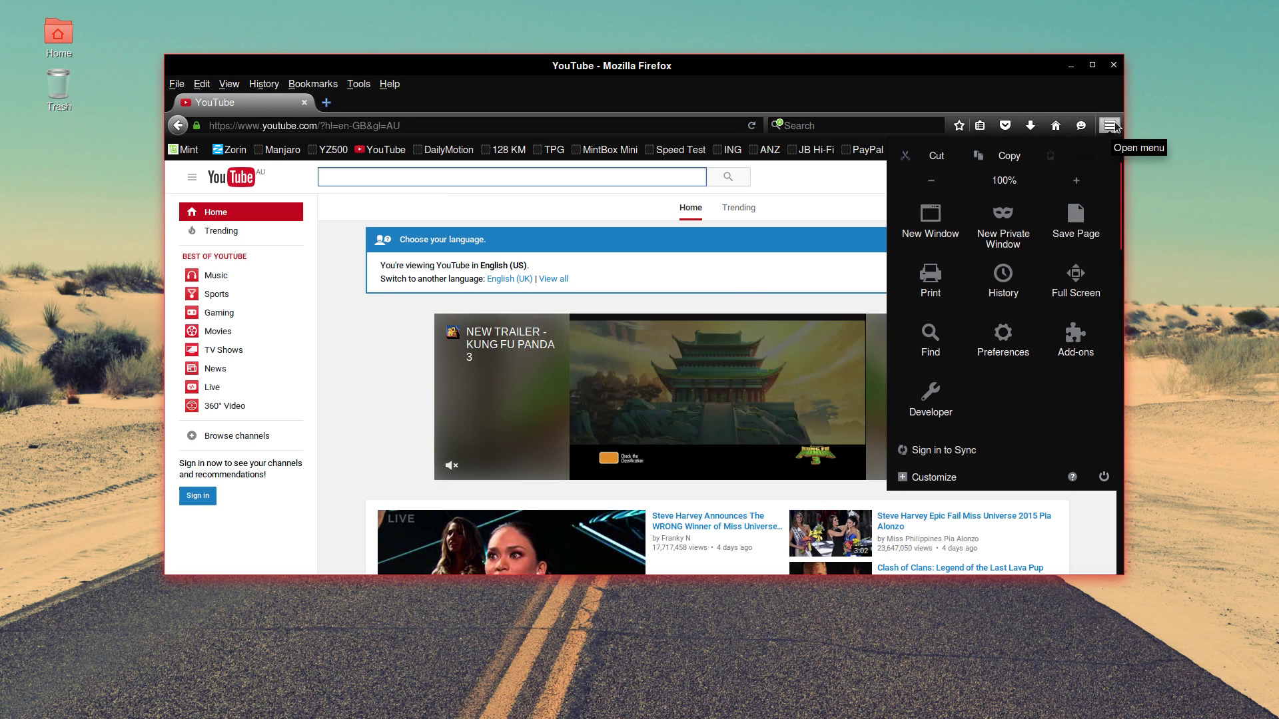
left_click(1008, 341)
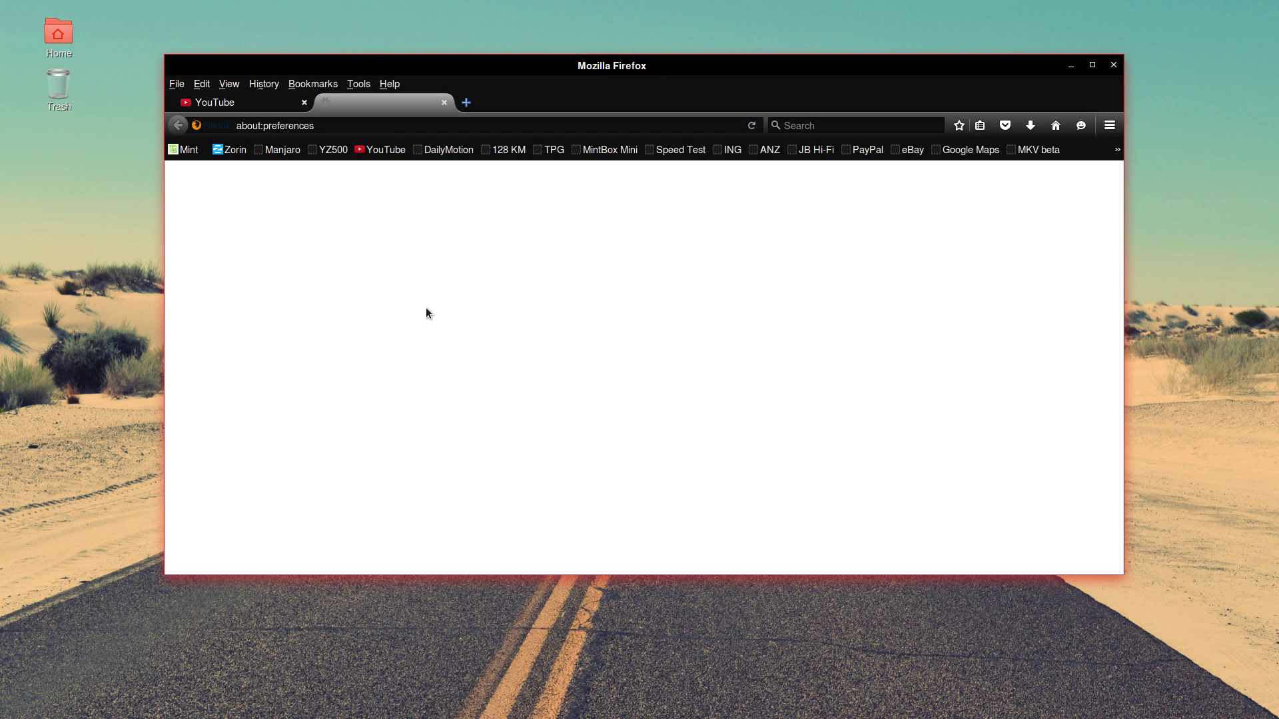
double_click(629, 66)
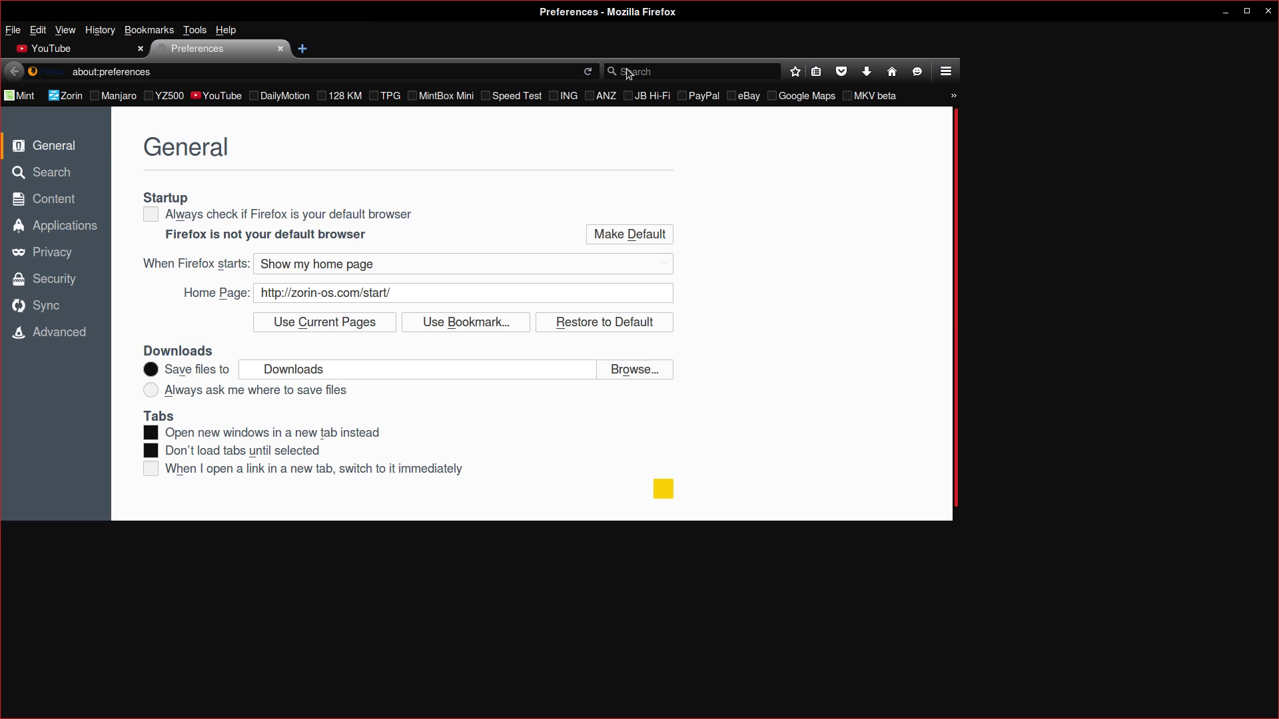
left_click(50, 335)
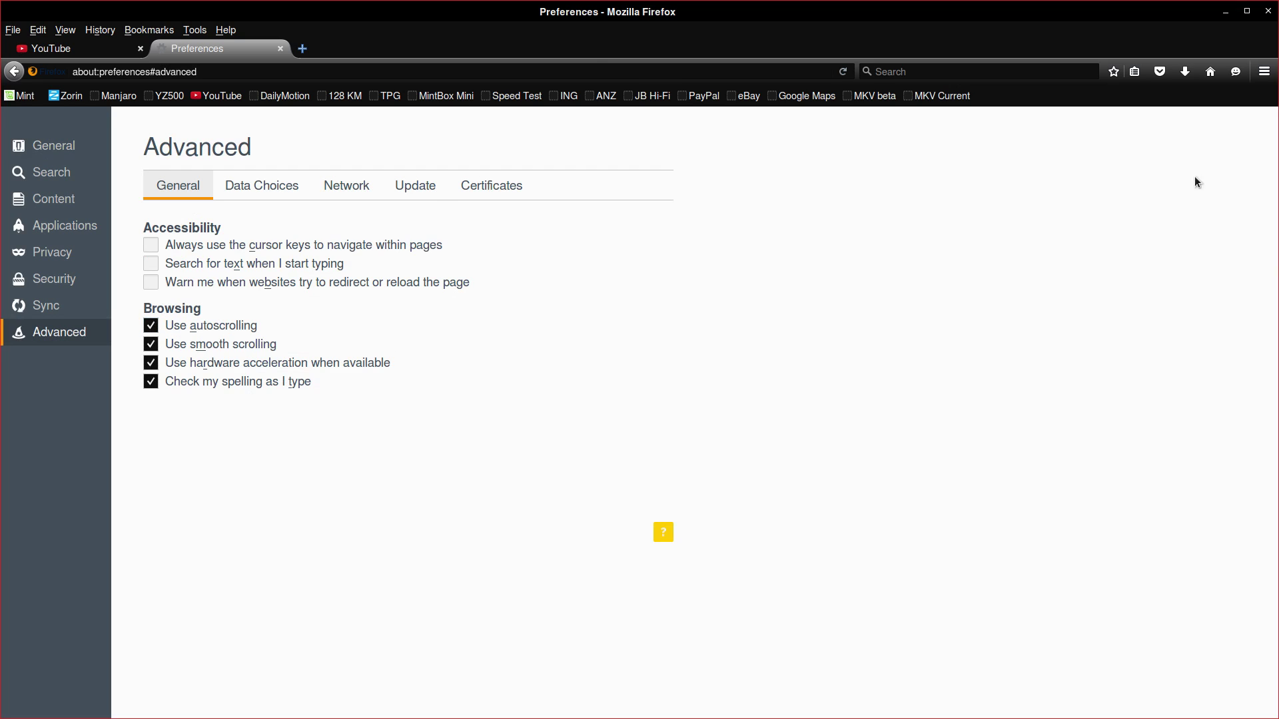
Open the Add-ons Manager in its own tab, return to the YouTube page and start autoscrolling there
left_click(1261, 74)
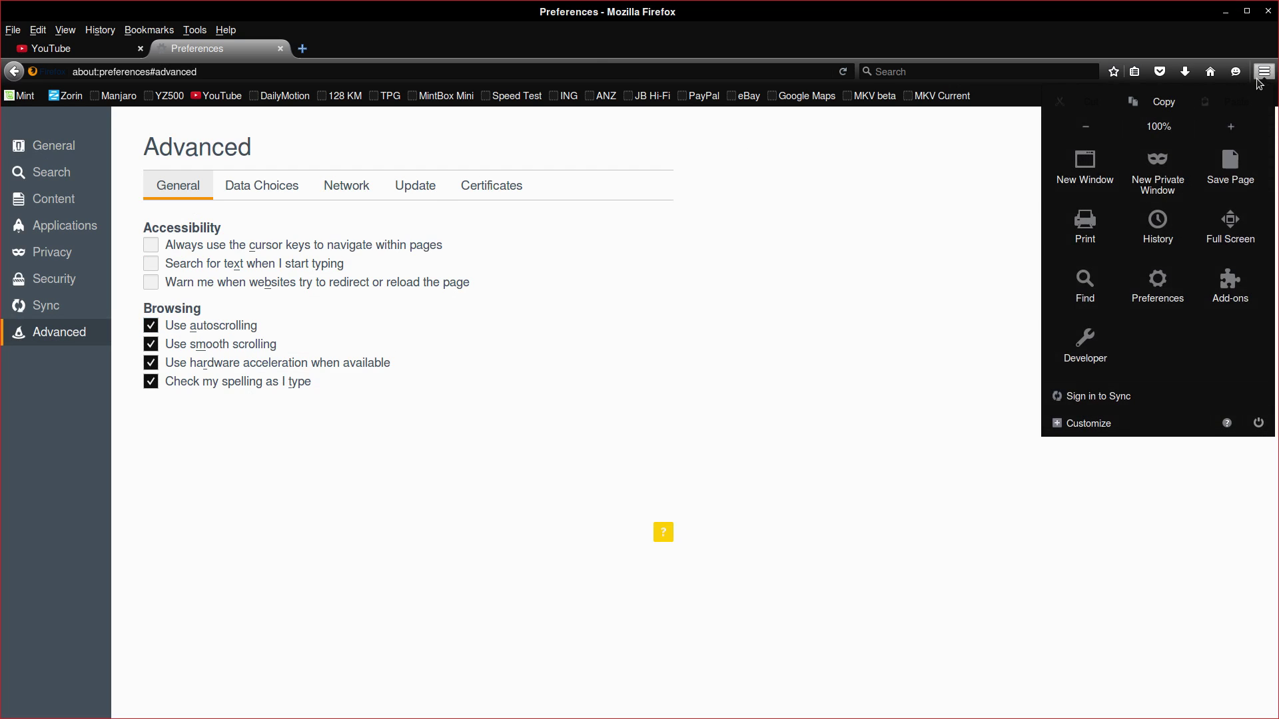
left_click(1231, 293)
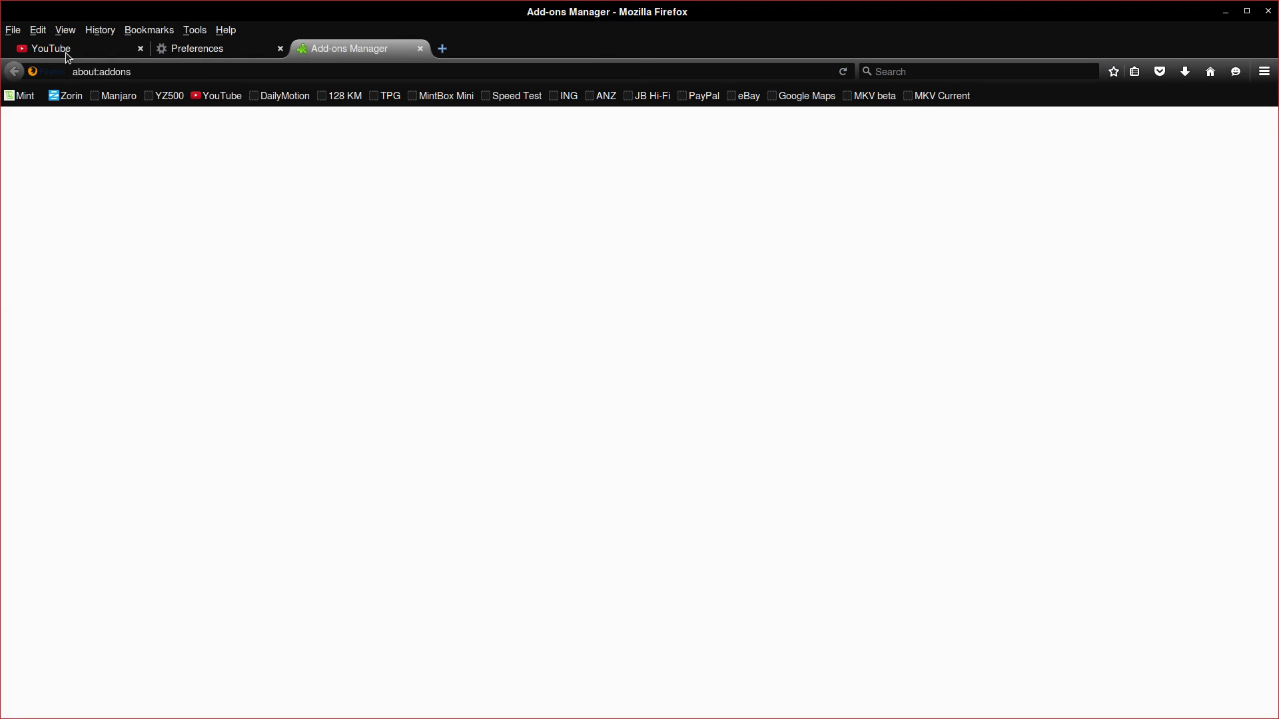
left_click(66, 50)
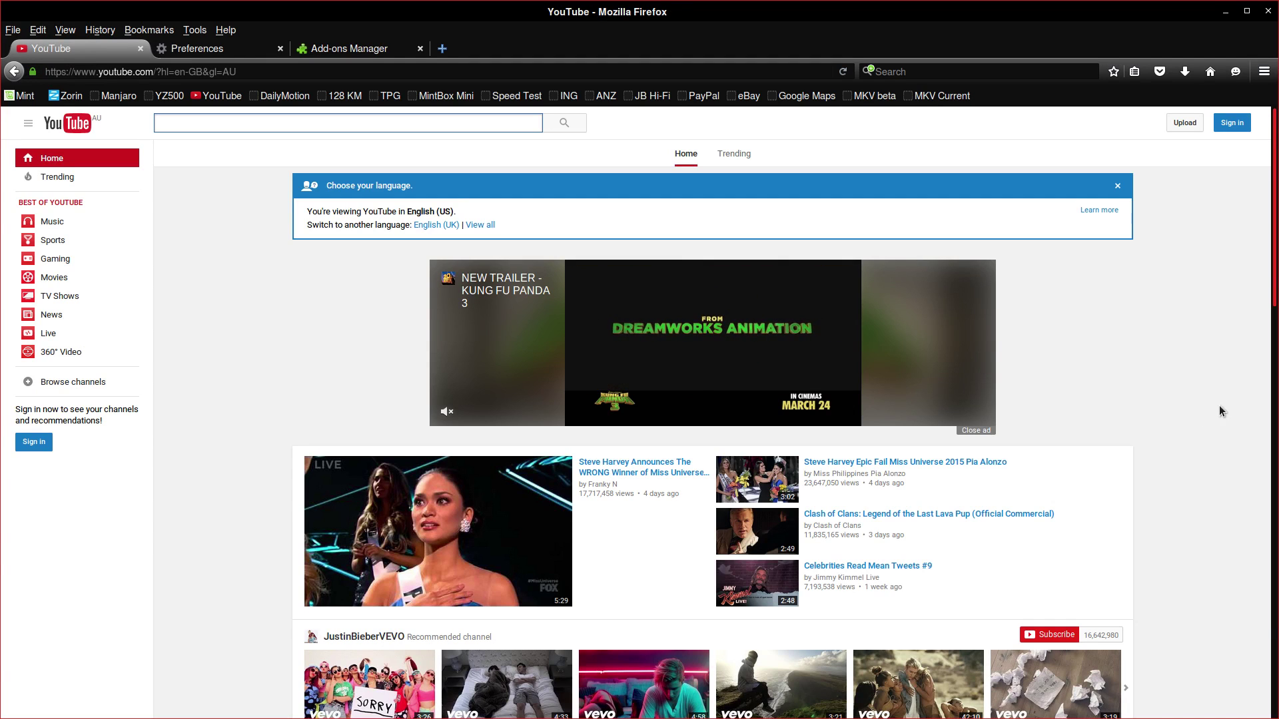
middle_click(1193, 372)
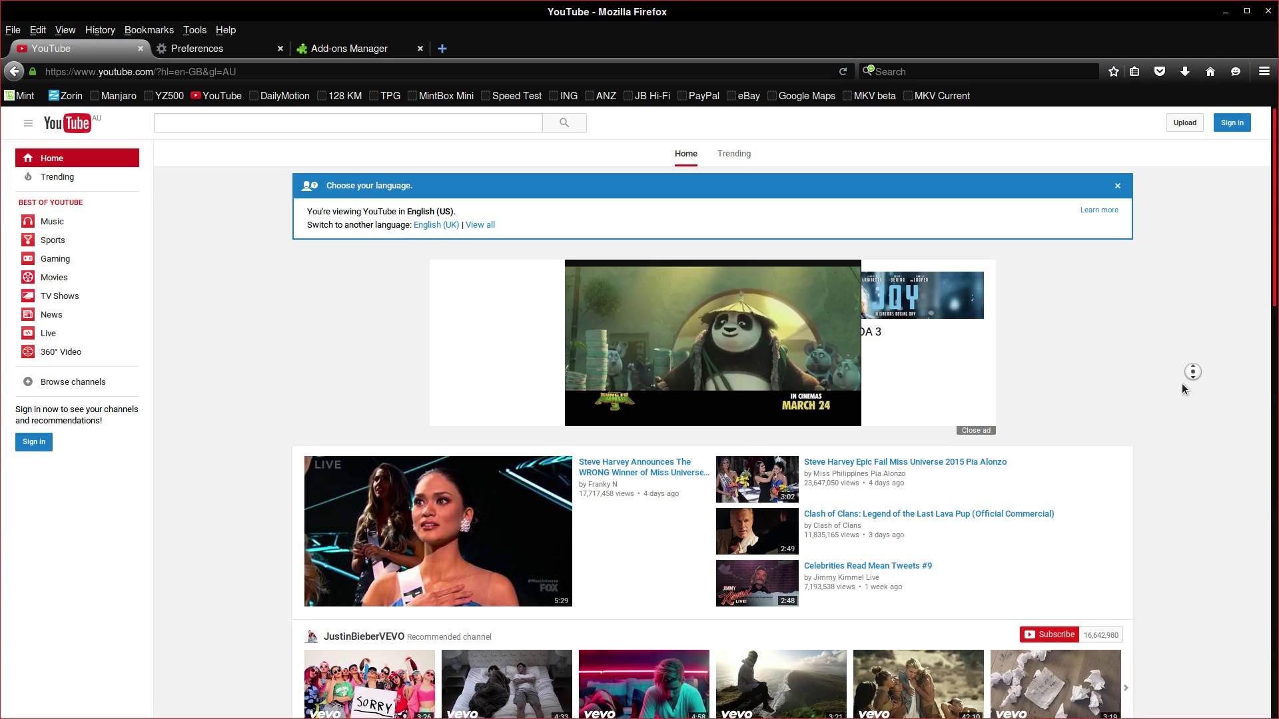
Test autoscrolling up and down the YouTube home page, end it and compare it with ordinary scrolling
scroll(1174, 393, "down", 2)
scroll(1173, 430, "down", 7)
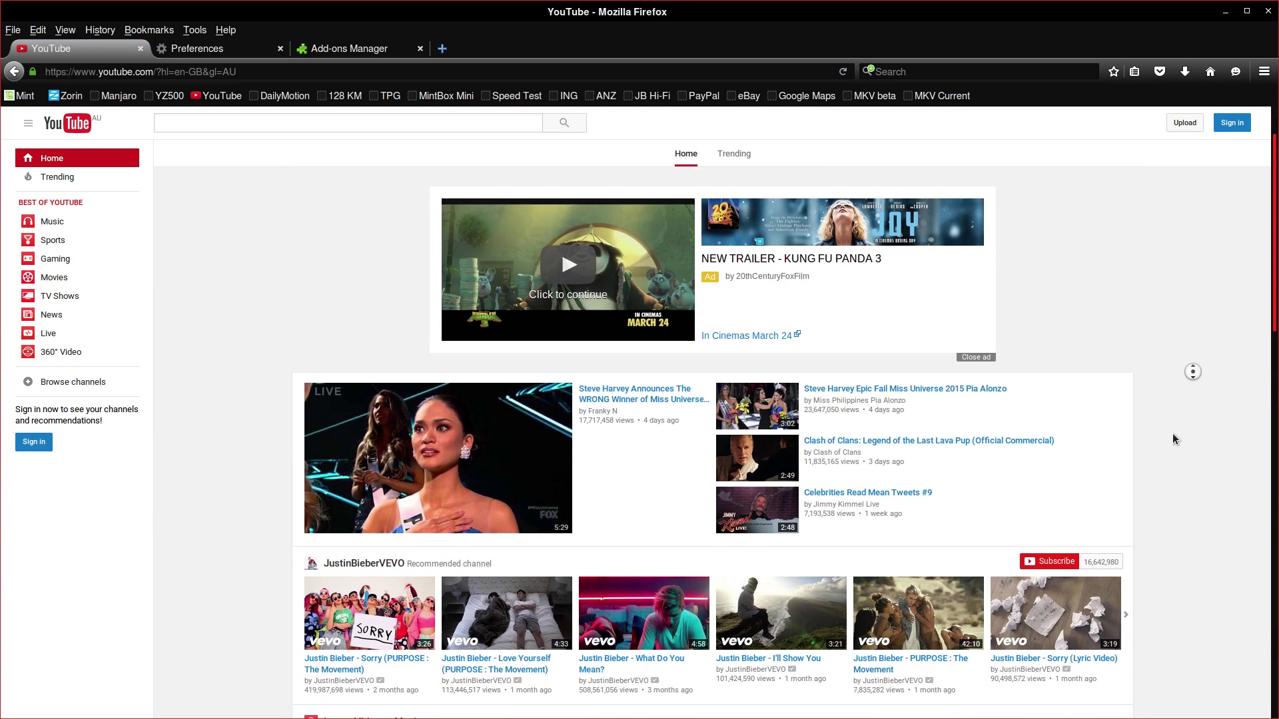
scroll(1169, 421, "down", 1)
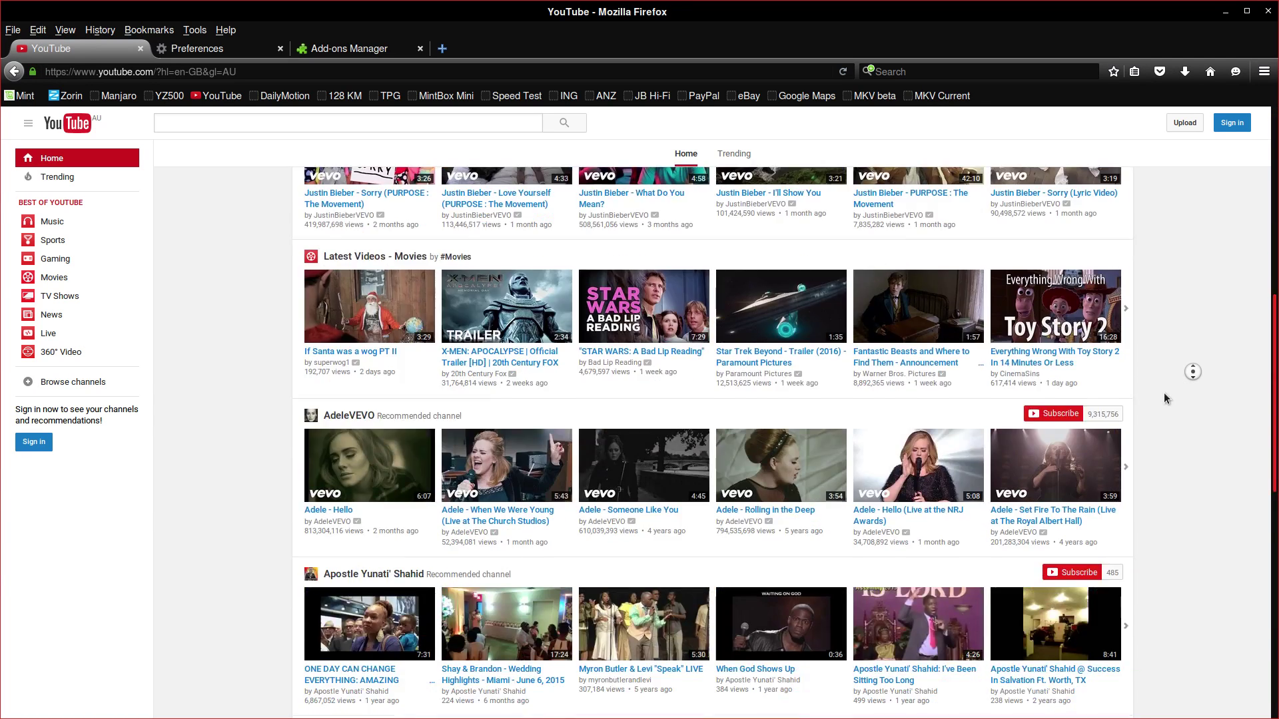
scroll(1156, 410, "down", 3)
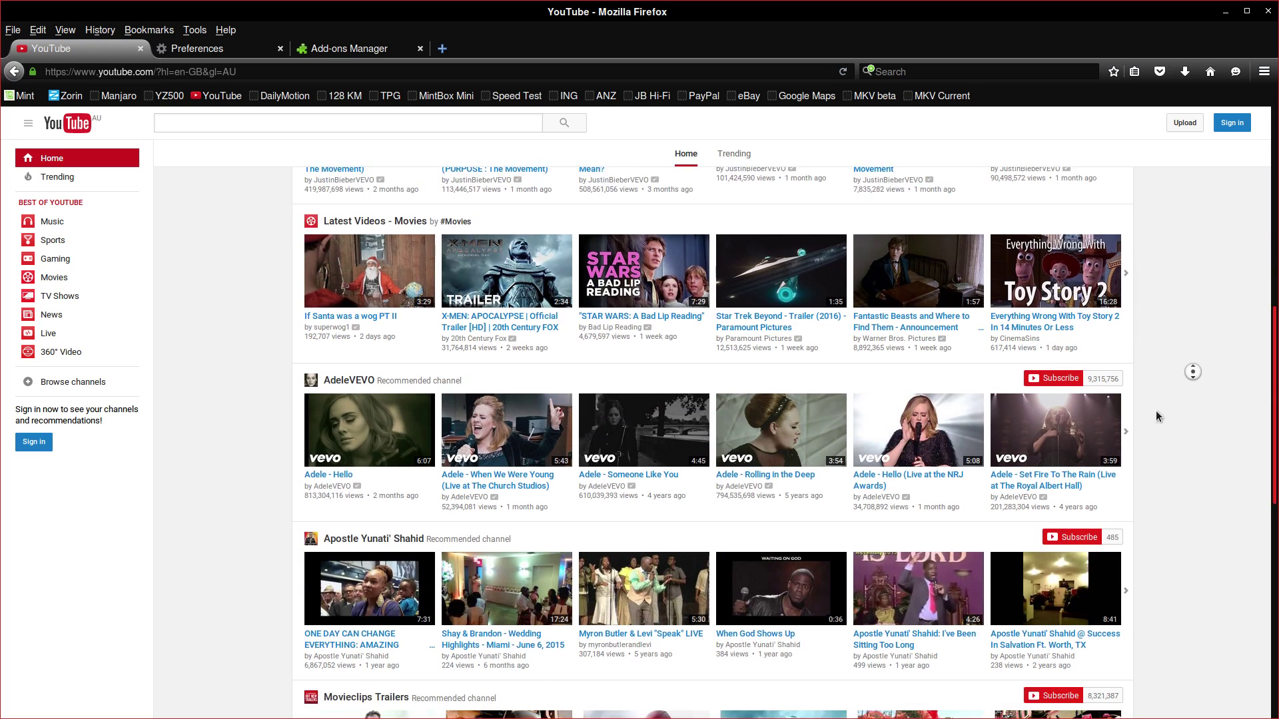
scroll(1168, 350, "up", 2)
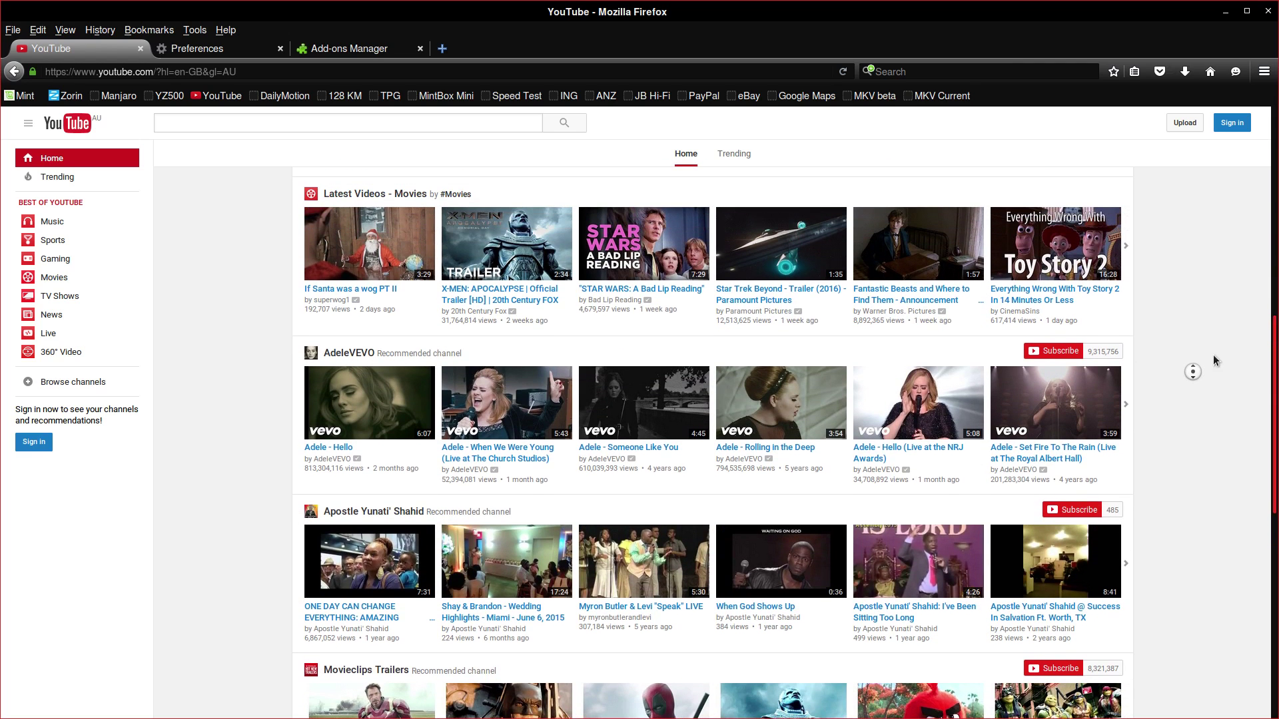
scroll(1213, 352, "up", 1)
scroll(1212, 343, "up", 8)
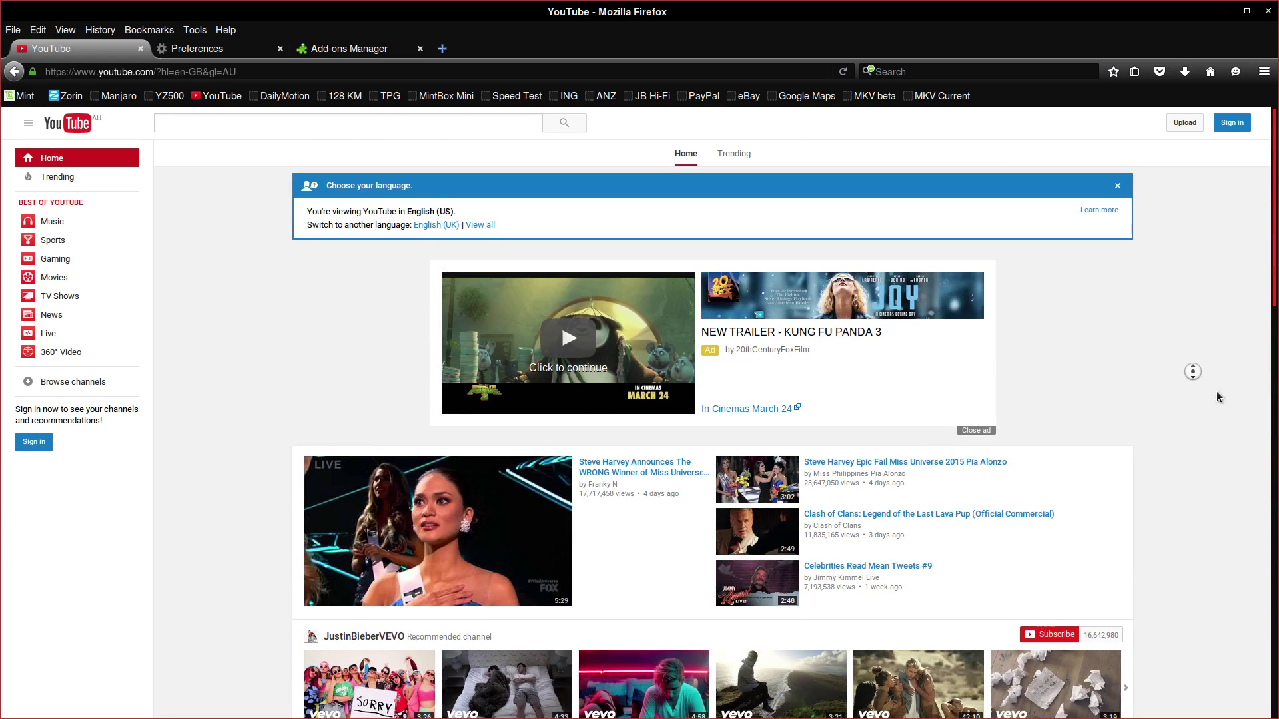
scroll(1218, 391, "down", 20)
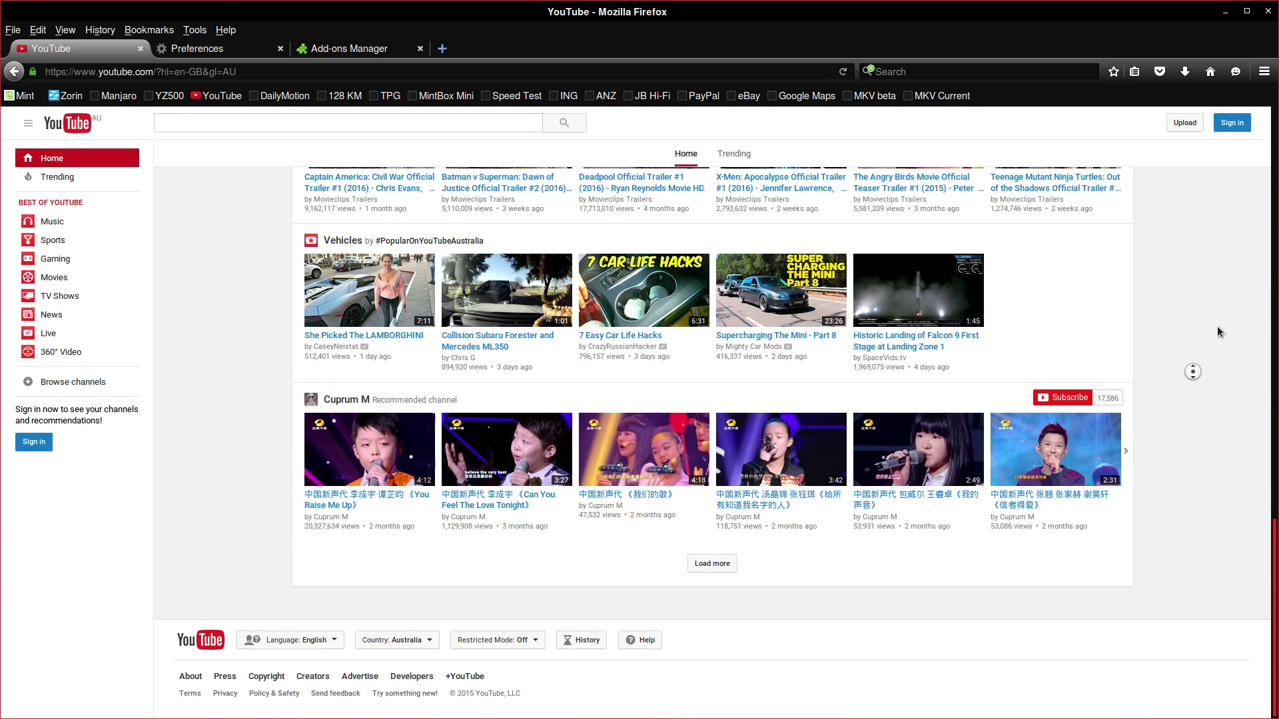
scroll(1208, 310, "up", 10)
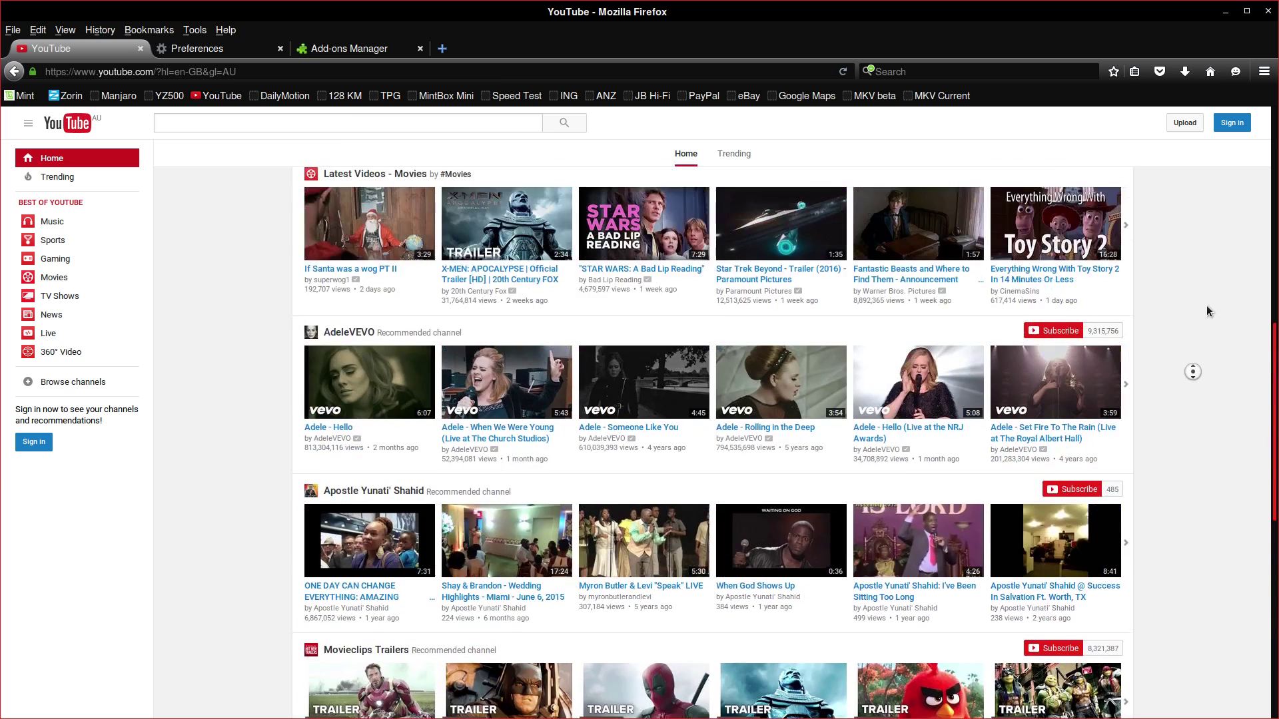
scroll(1209, 311, "up", 10)
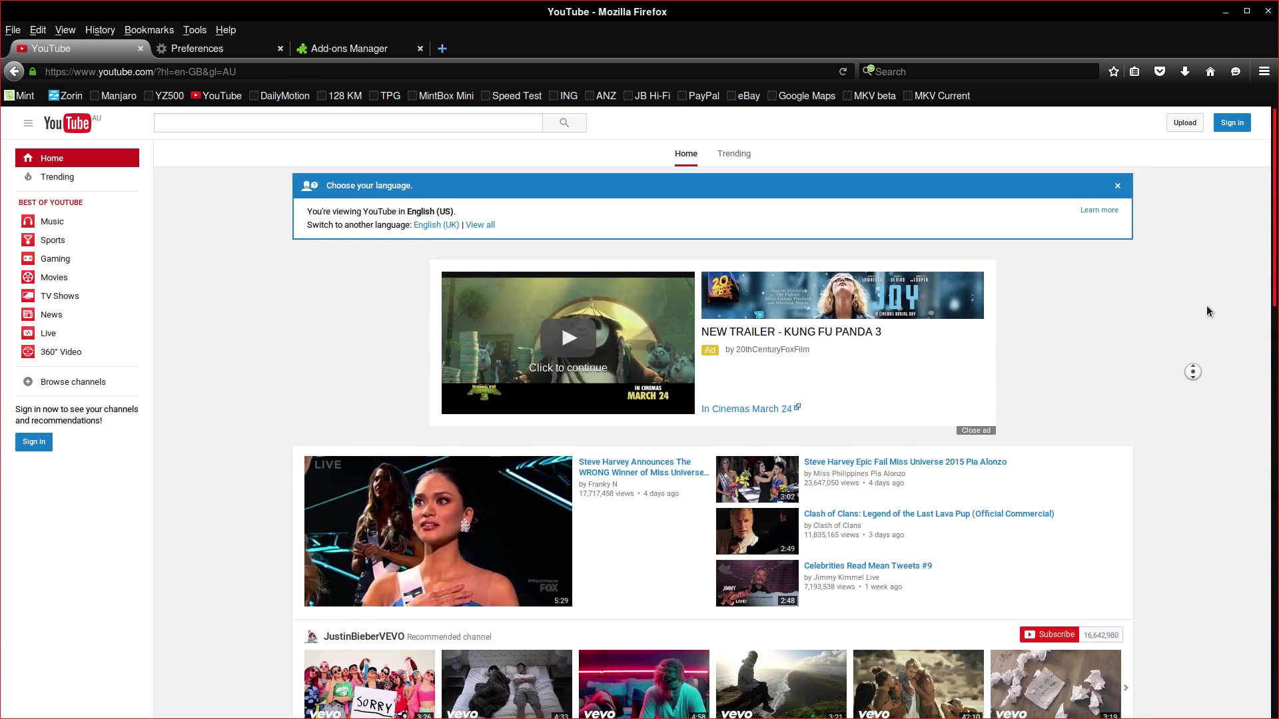
scroll(1209, 390, "down", 5)
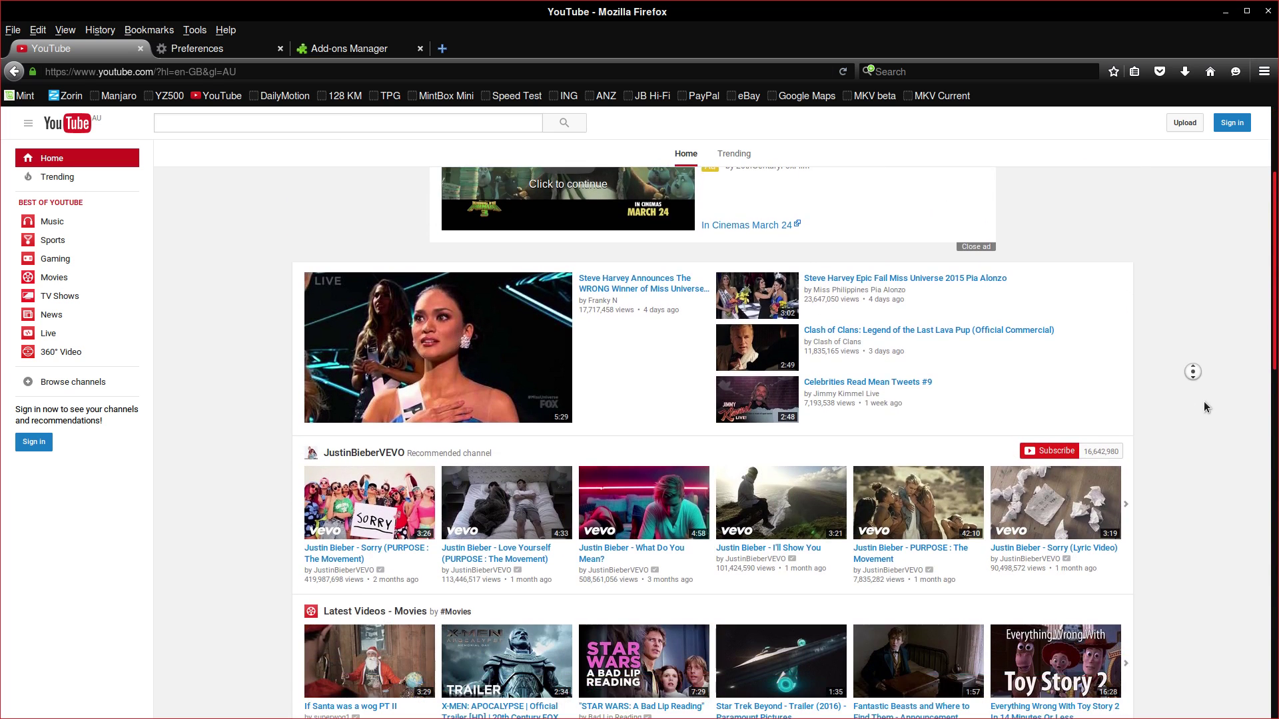
scroll(1178, 464, "down", 10)
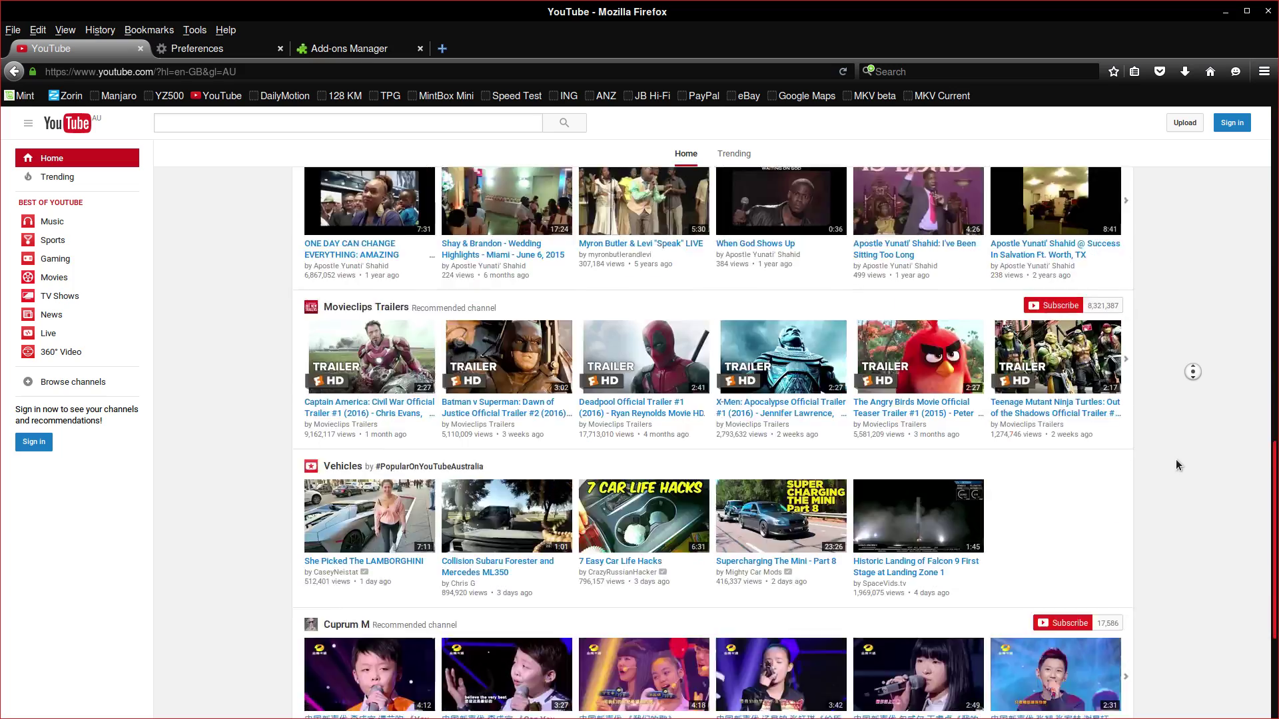
scroll(1202, 290, "up", 10)
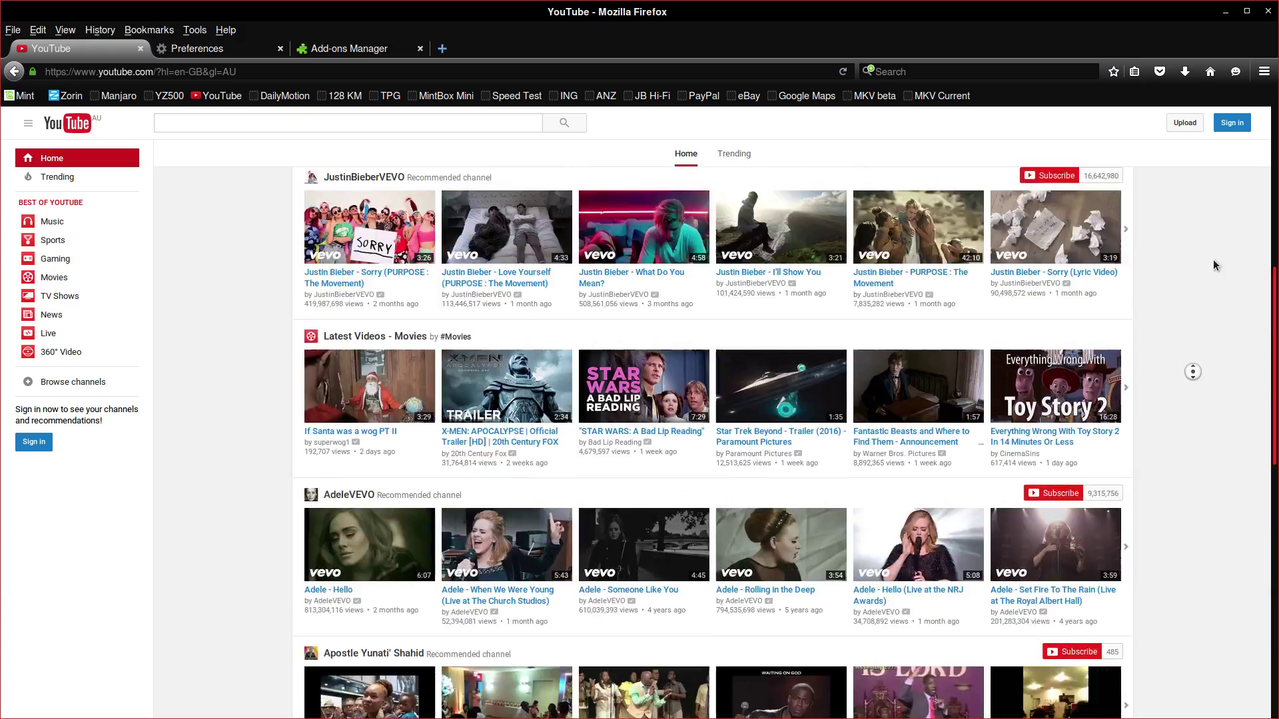
left_click(1213, 259)
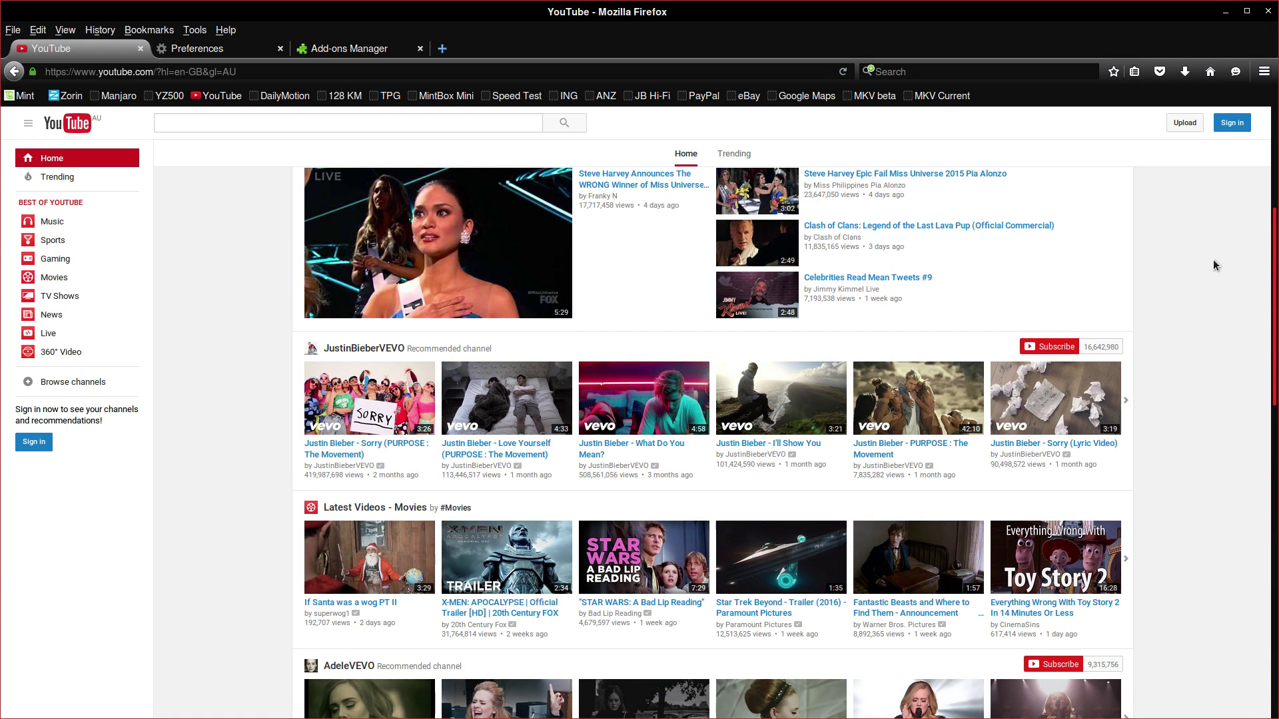
scroll(1210, 259, "down", 5)
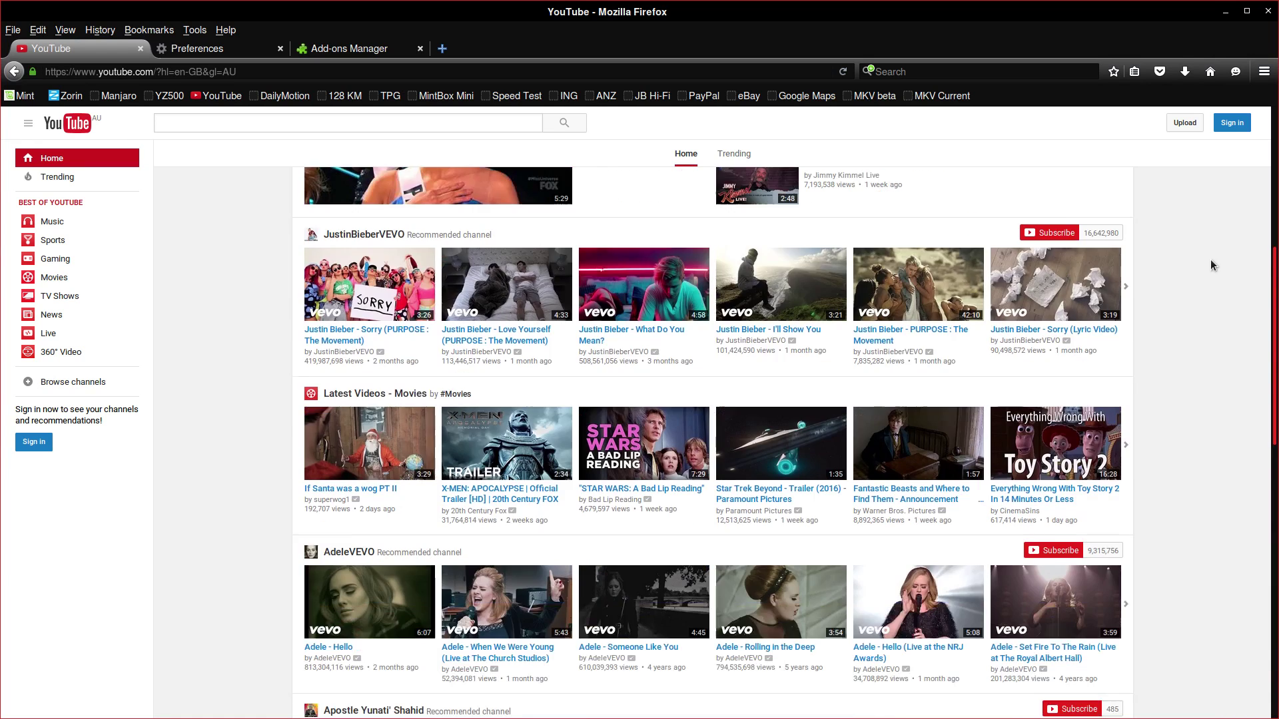
scroll(1221, 283, "up", 8)
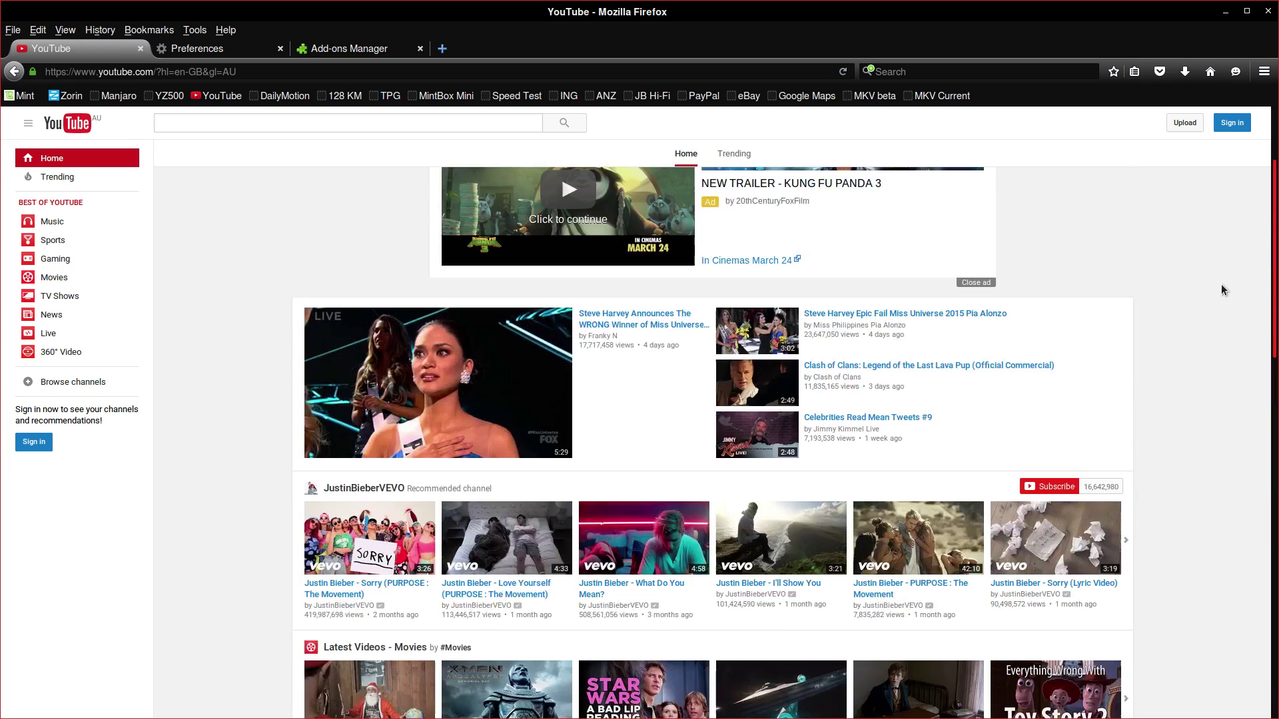
scroll(1216, 295, "up", 1)
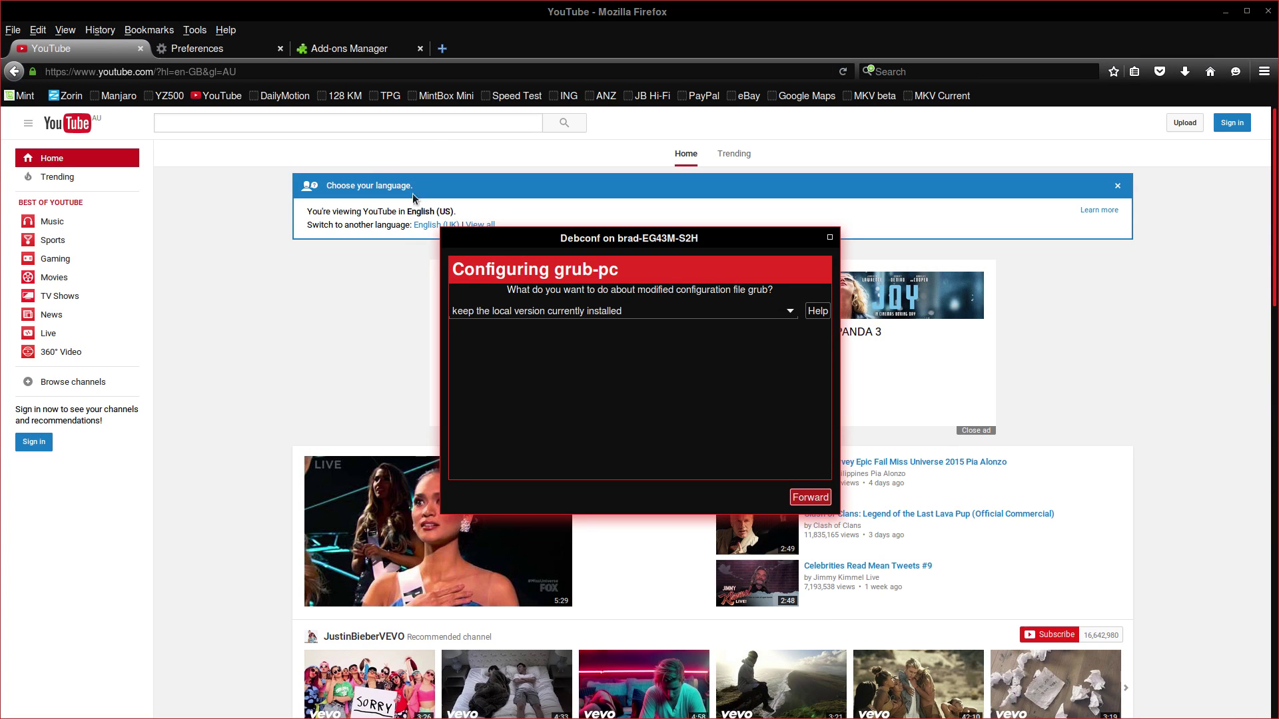
left_click(1226, 12)
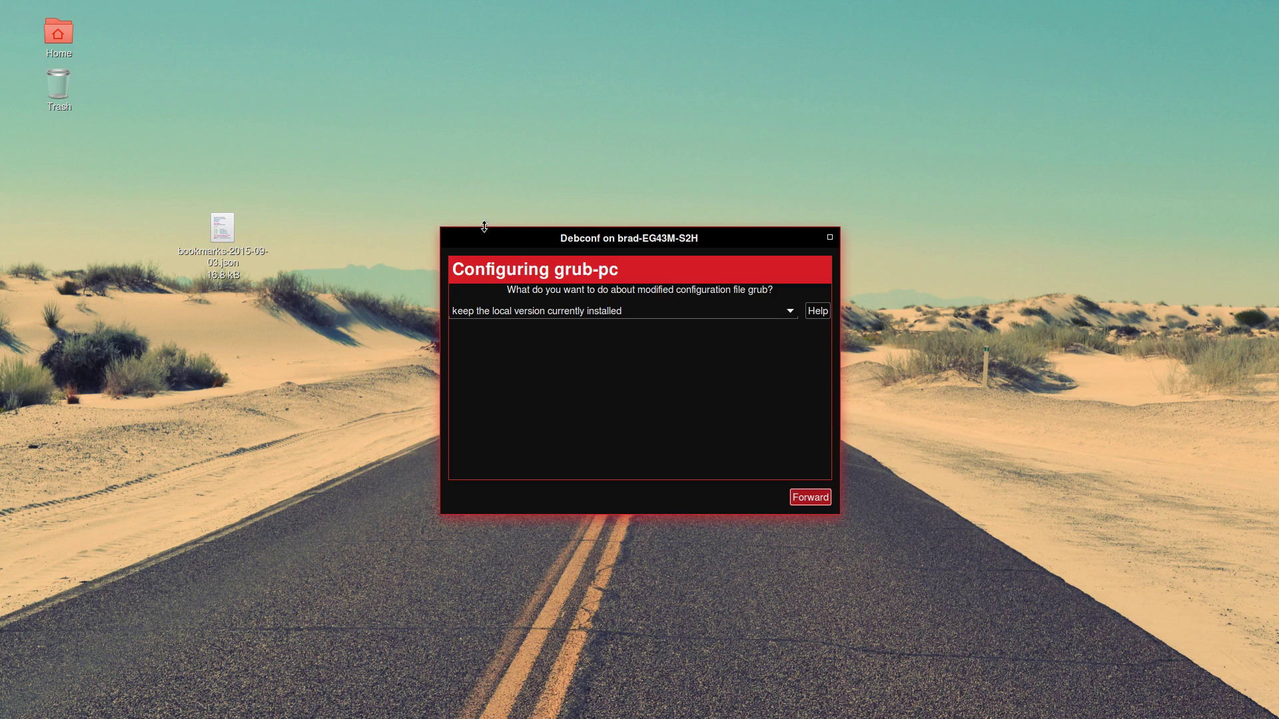
left_click_drag(529, 242, 1197, 306)
left_click_drag(1208, 228, 430, 129)
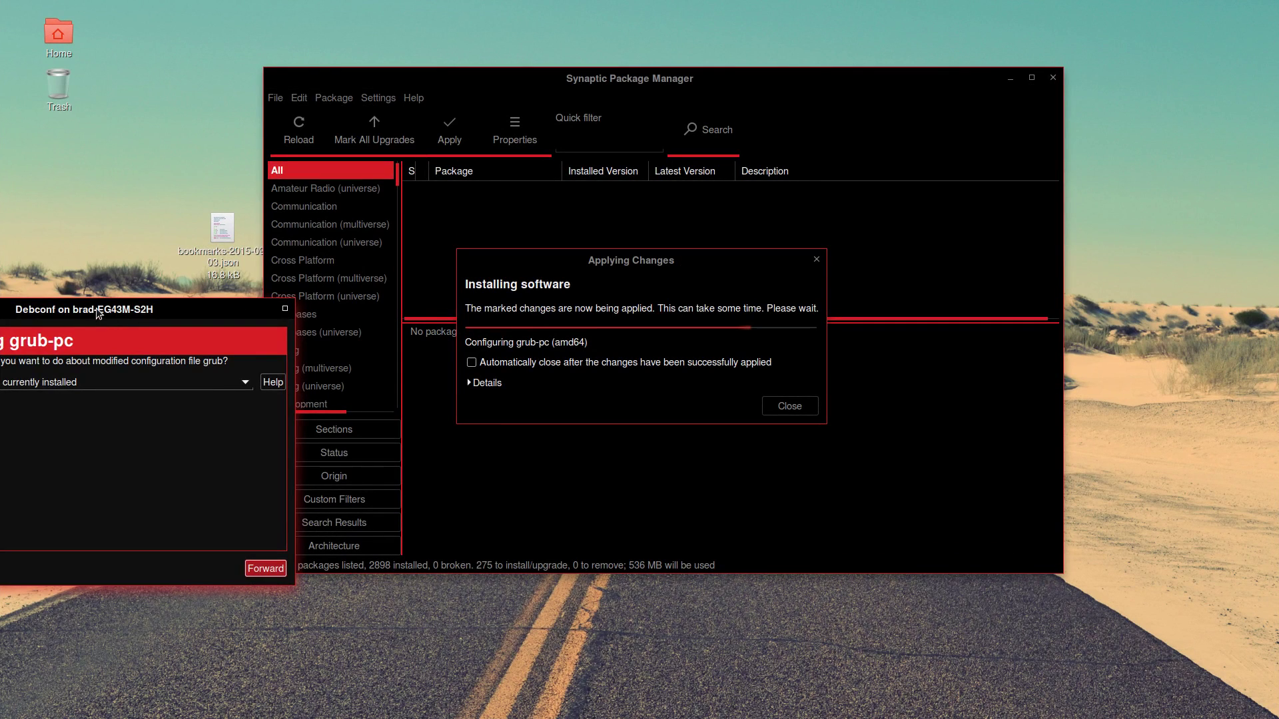
left_click_drag(93, 308, 1029, 361)
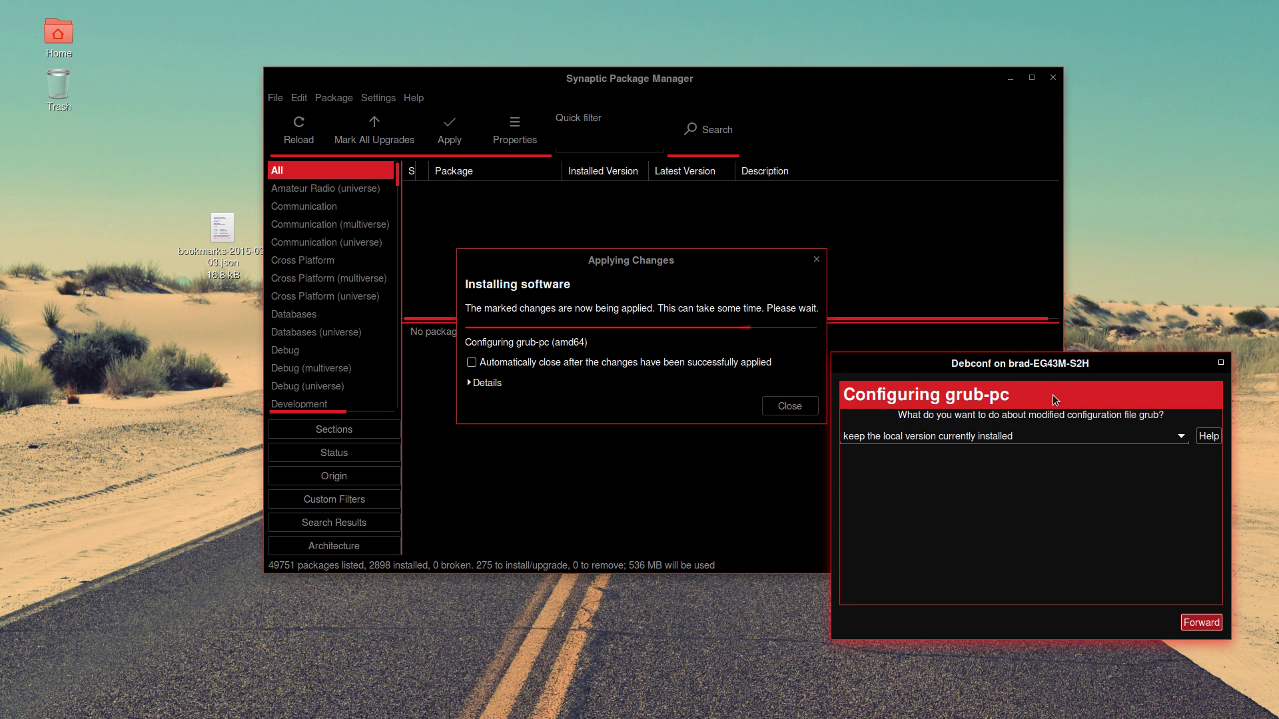
Choose to keep the local version currently installed of the modified grub configuration file and continue the installation
left_click(992, 440)
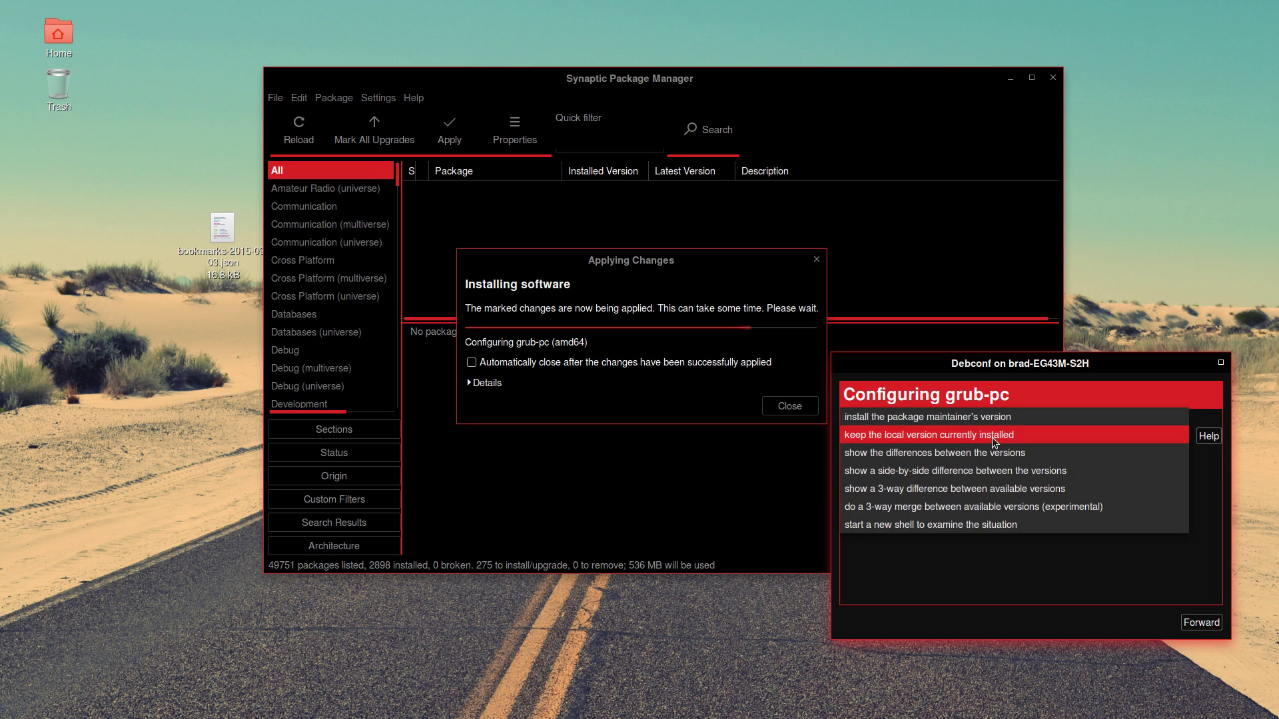
left_click(994, 441)
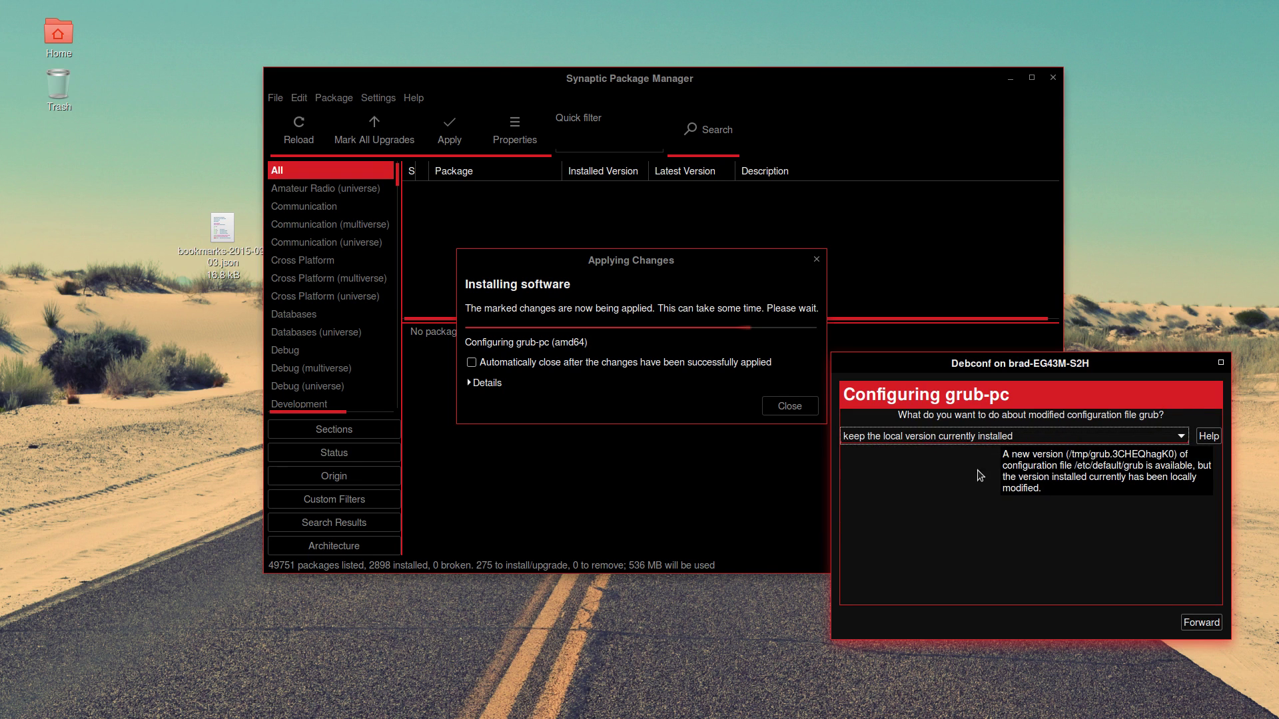
left_click(1203, 624)
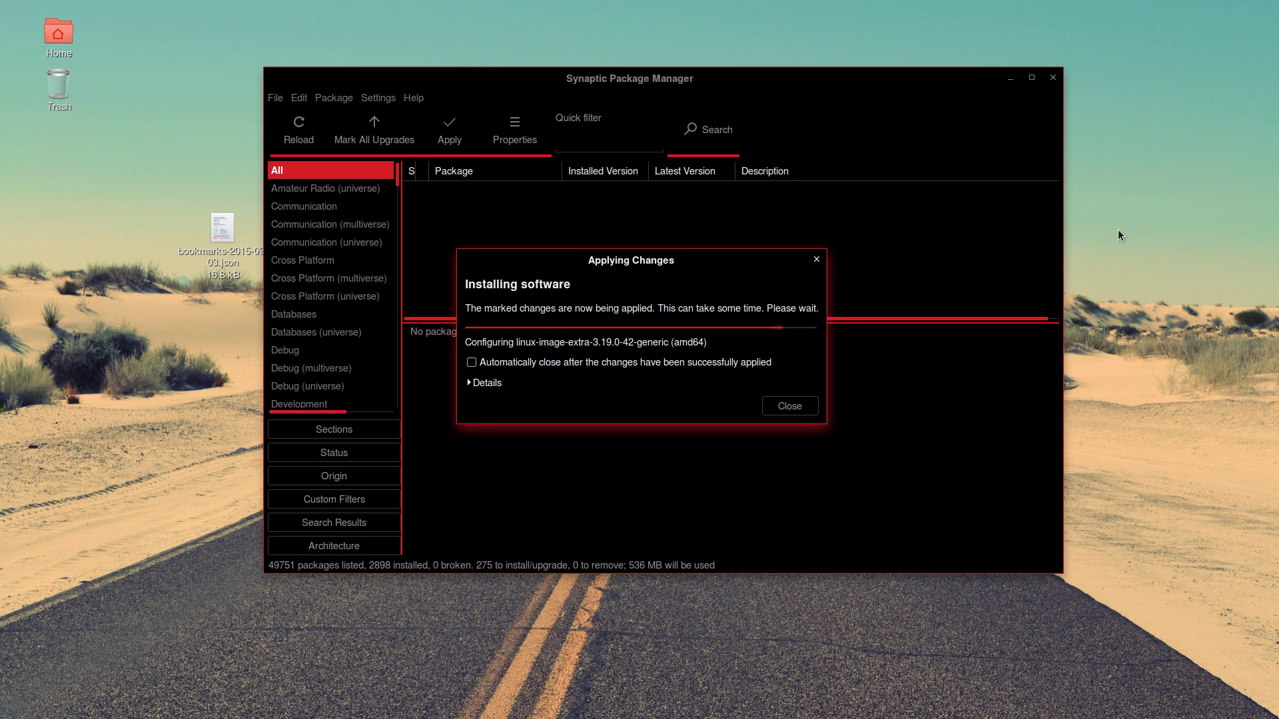
Move bookmarks-2015-09-03.json from the desktop to the Trash
left_click(220, 241)
left_click_drag(220, 241, 60, 90)
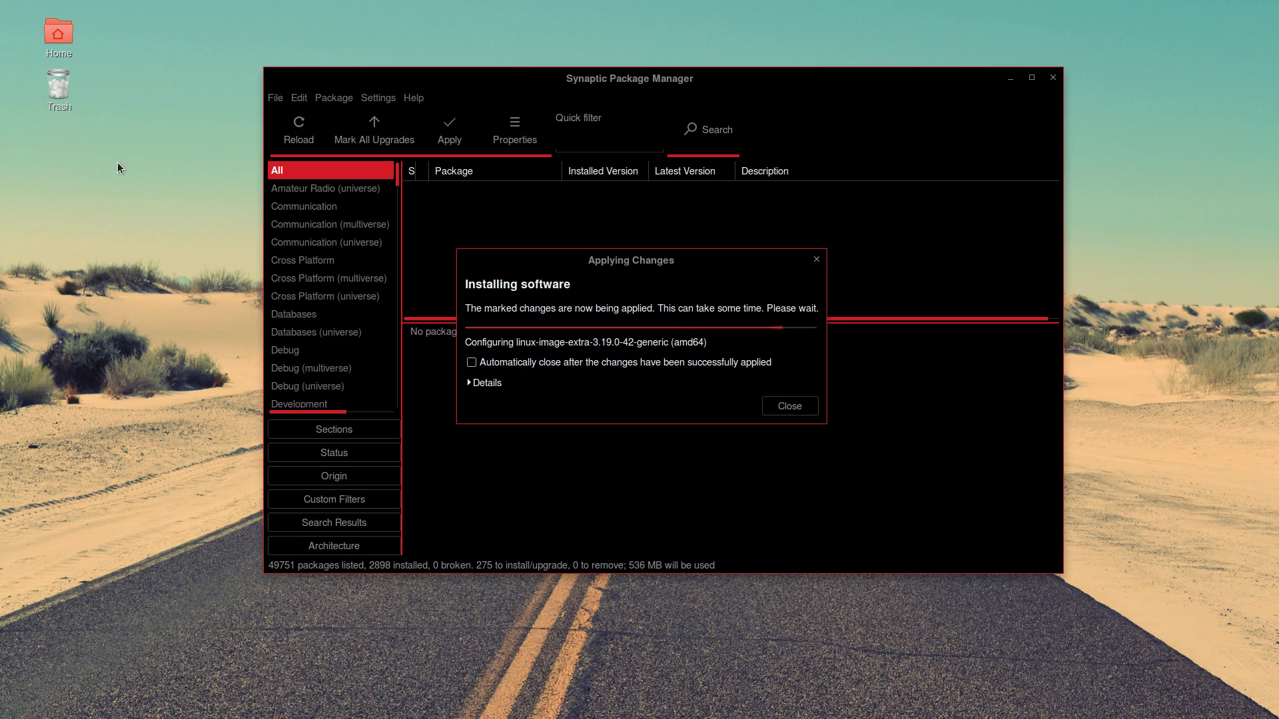
key("ctrl+alt+Left")
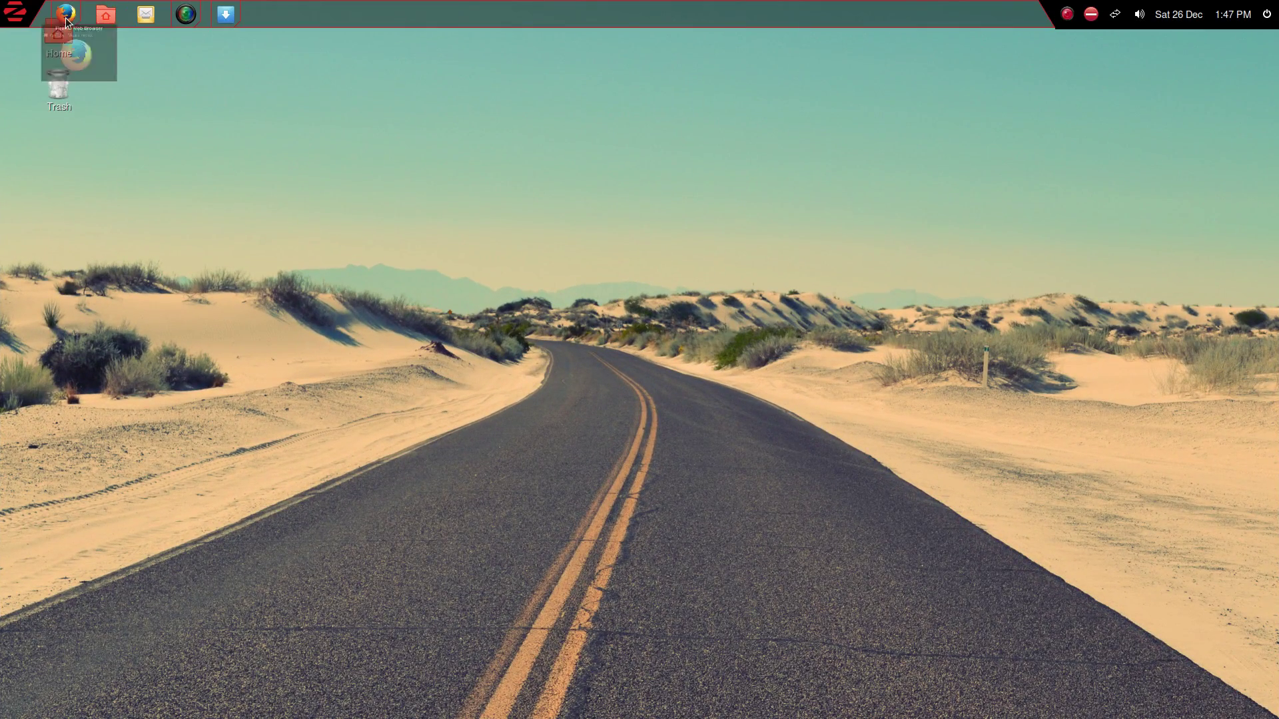
left_click(68, 19)
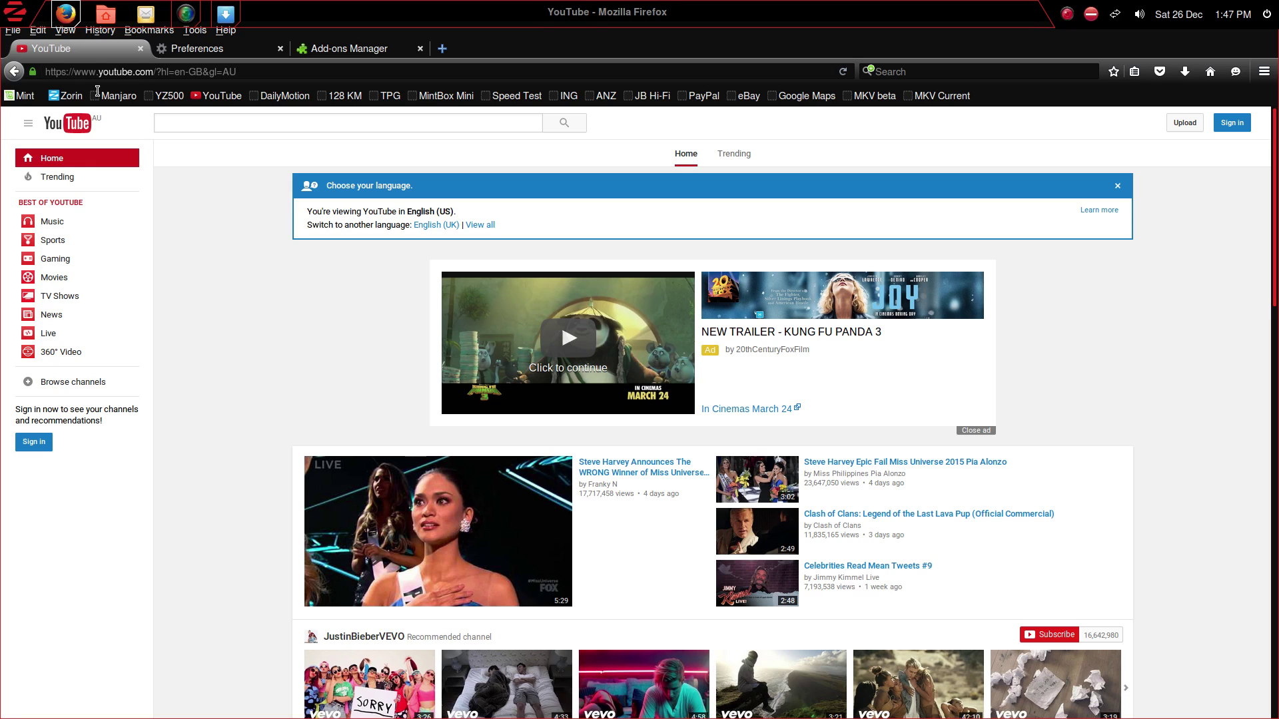
left_click(269, 97)
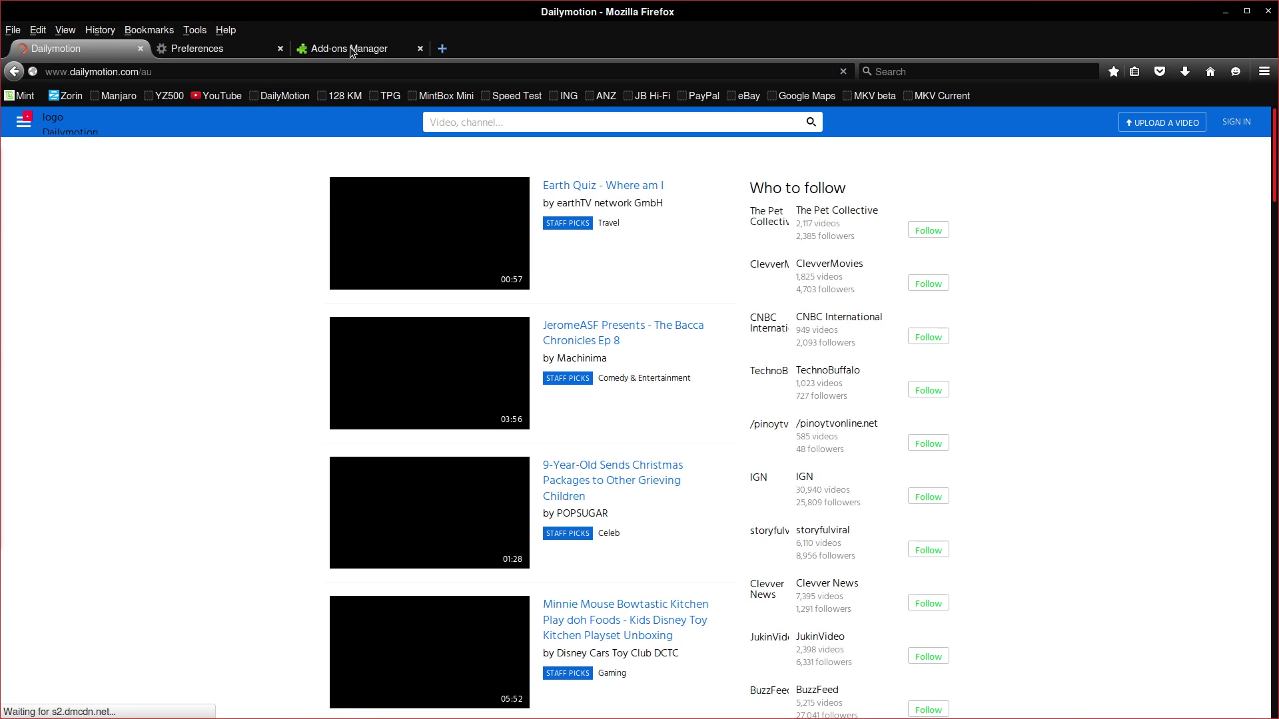
Search the Add-ons Manager for weather and install the Weather Forecast Global extension
left_click(351, 53)
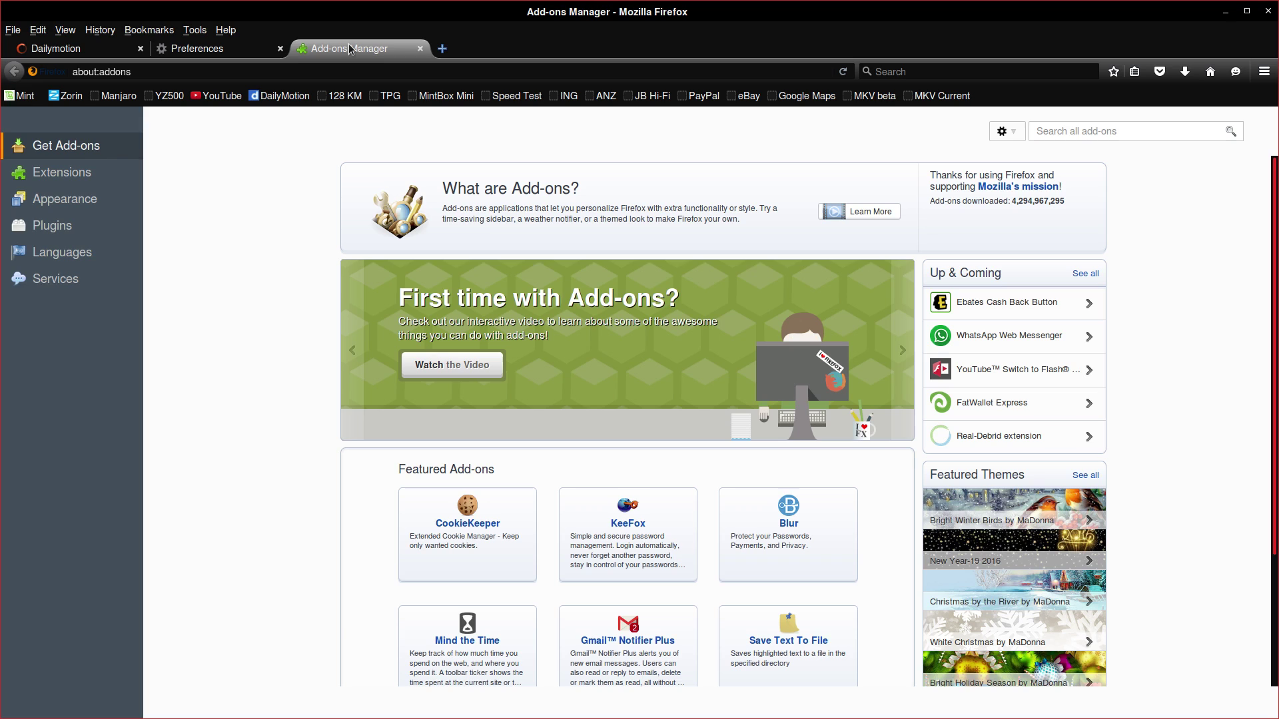
left_click(1133, 131)
type("weather")
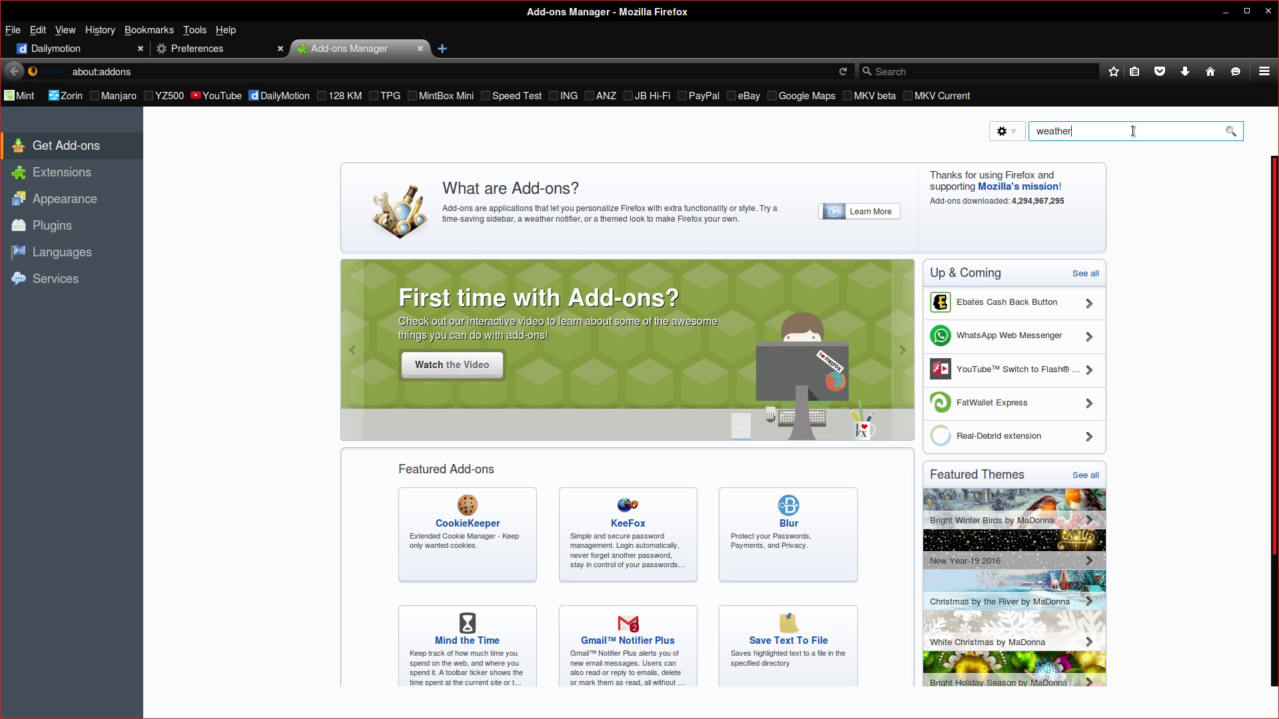
key("Return")
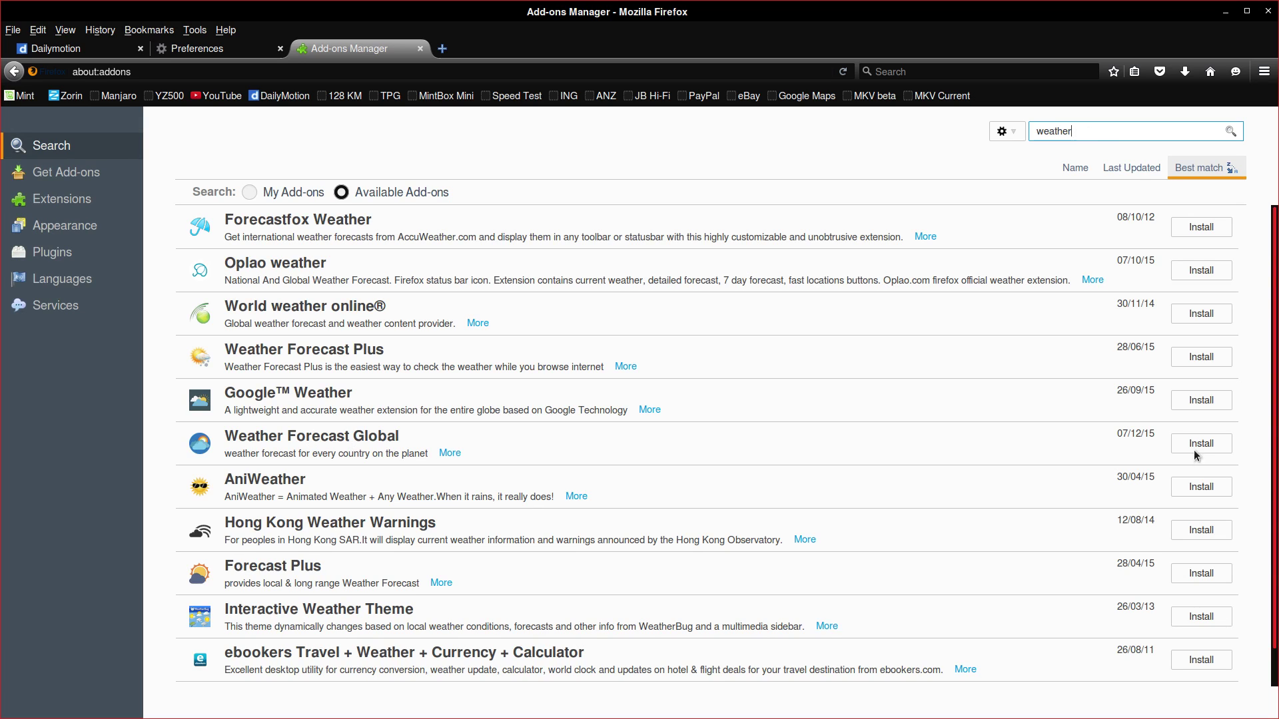
left_click(1197, 442)
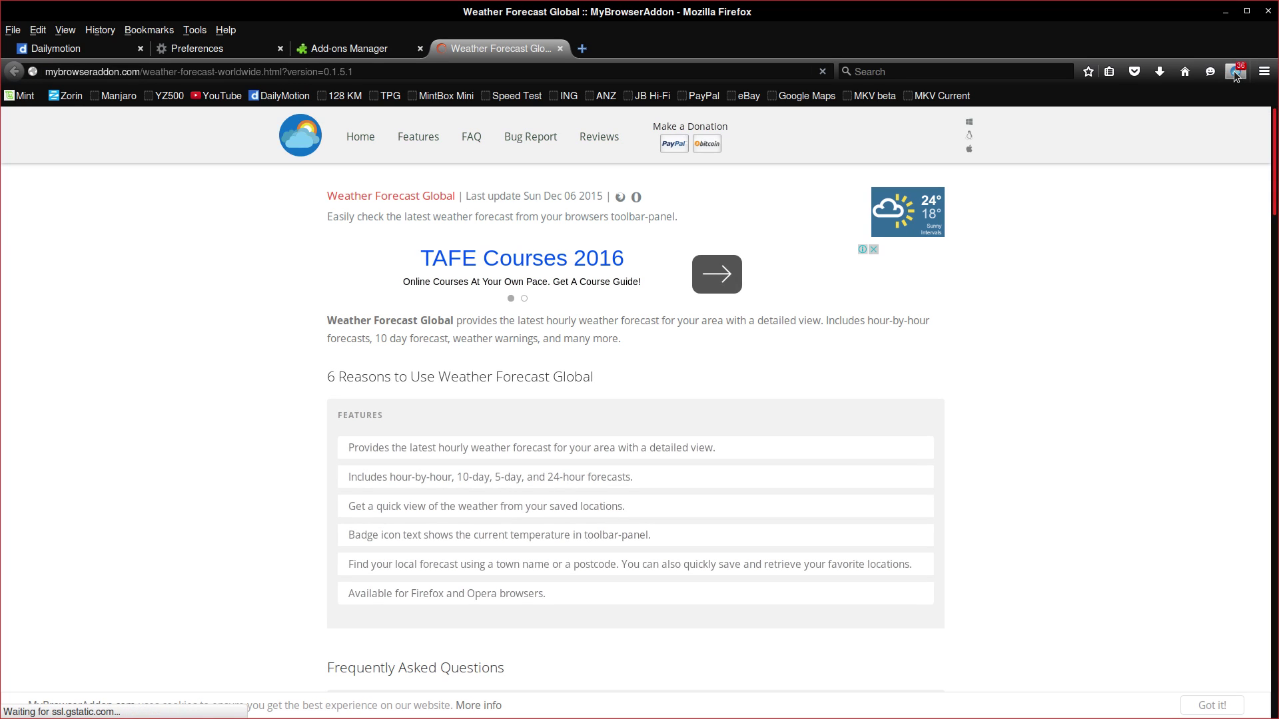
Set the Weather Forecast Global add-on's location to Melbourne, Australia, and close its forecast panel
left_click(1234, 71)
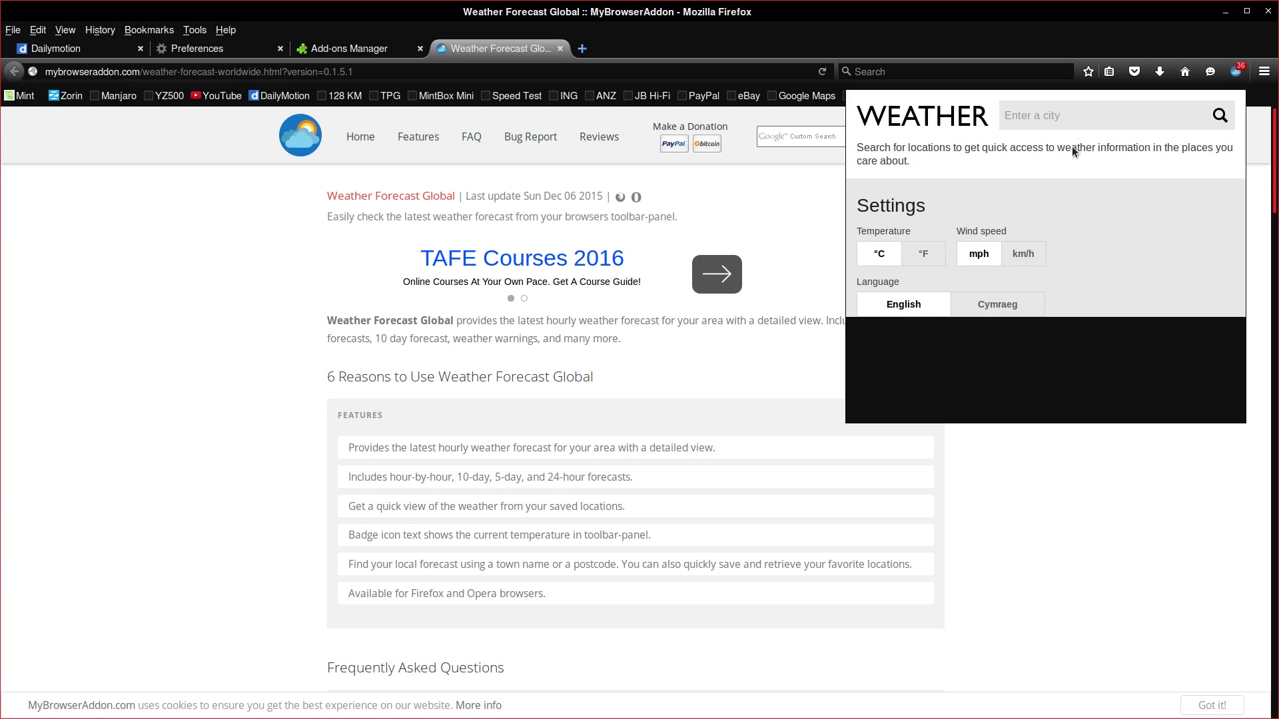
left_click(1077, 120)
type("melbourne")
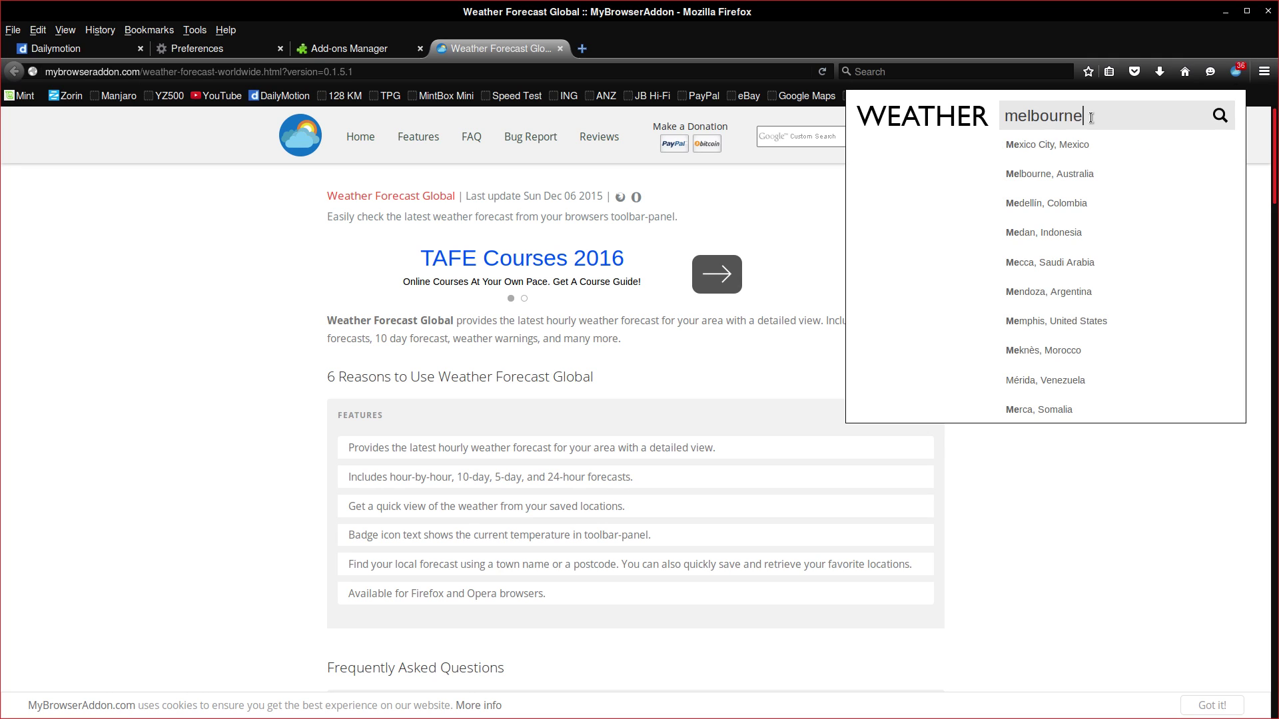
left_click(1048, 176)
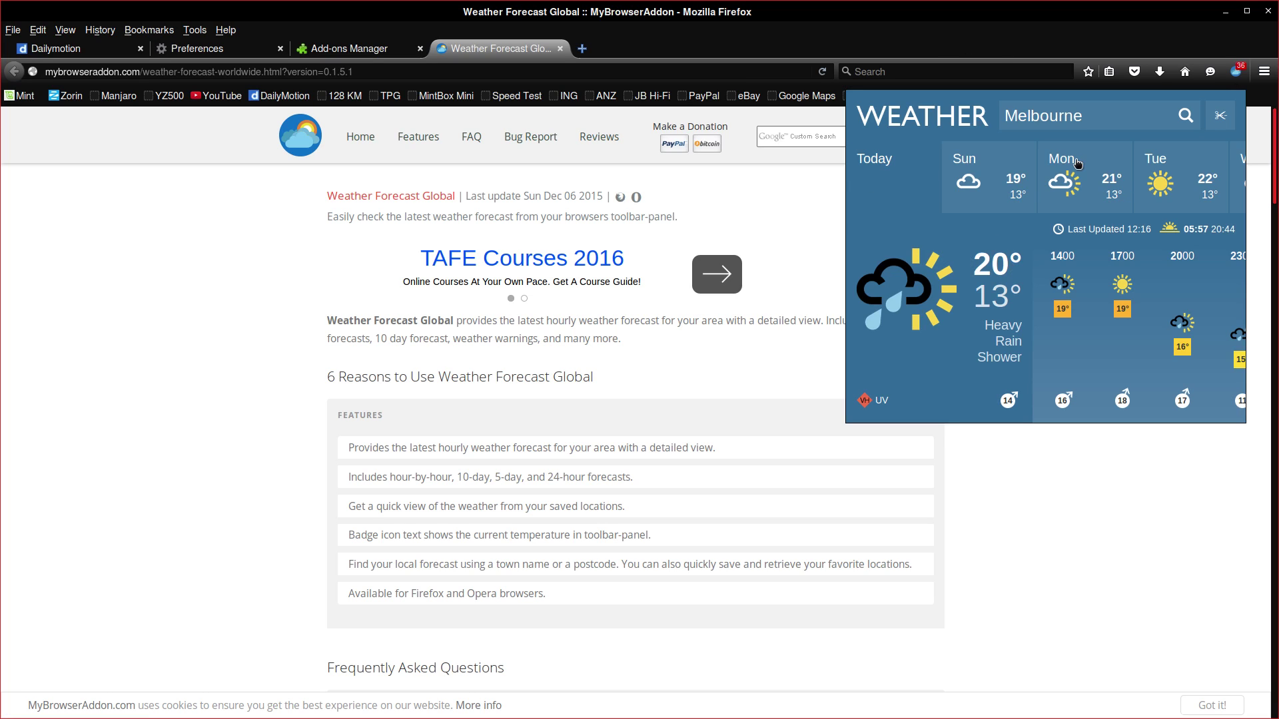
left_click(1145, 32)
mouse_move(1066, 20)
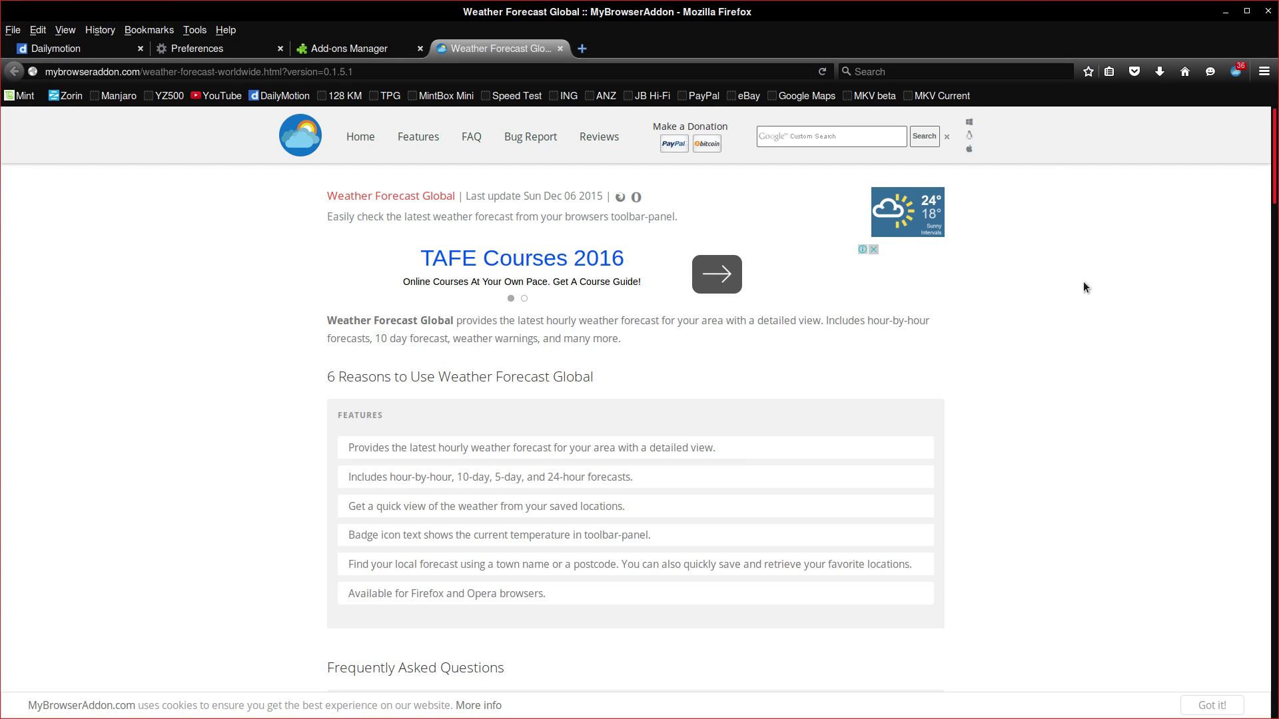
scroll(1084, 282, "down", 3)
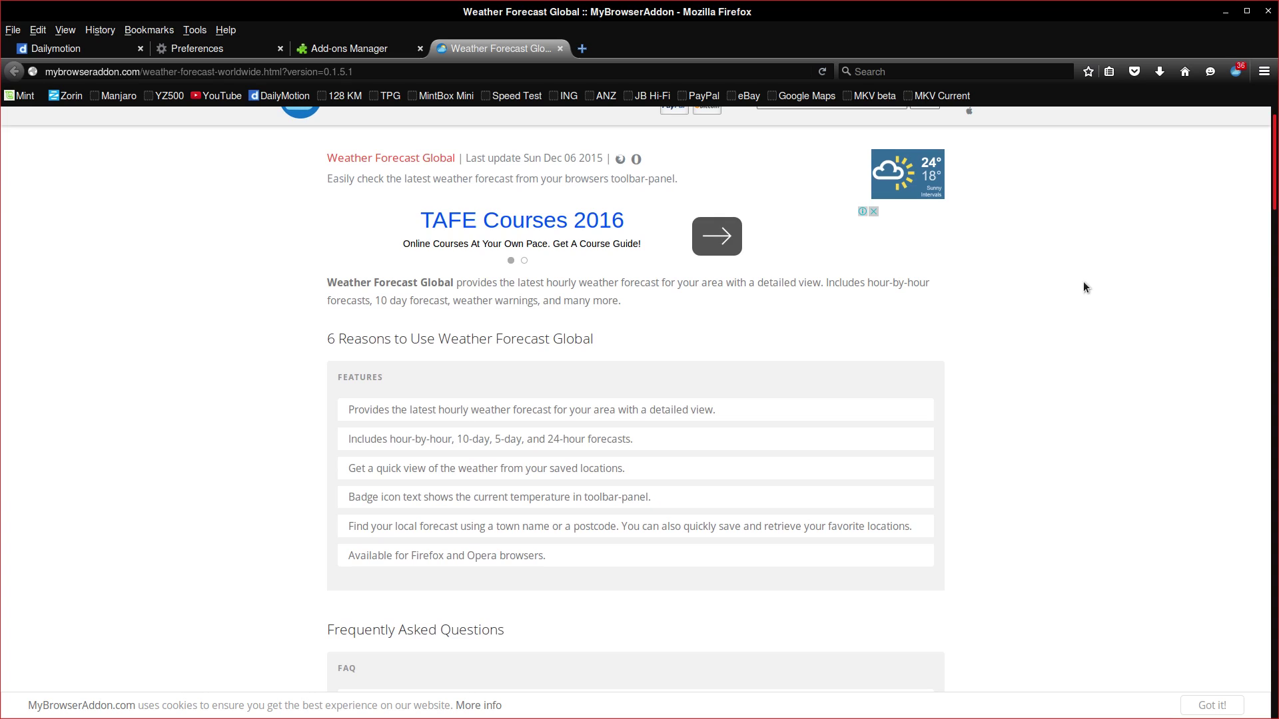
scroll(1083, 288, "up", 3)
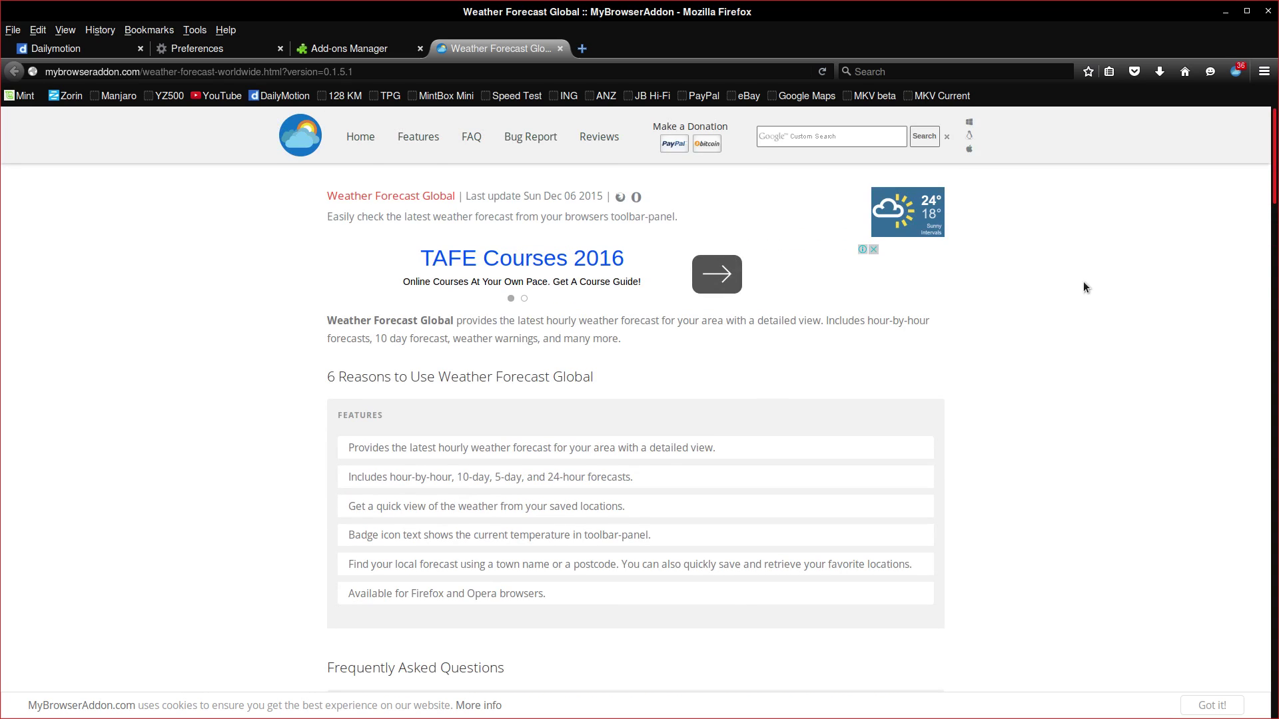
Search the Add-ons Manager for ad block plus and install the Adblock Plus extension
left_click(349, 44)
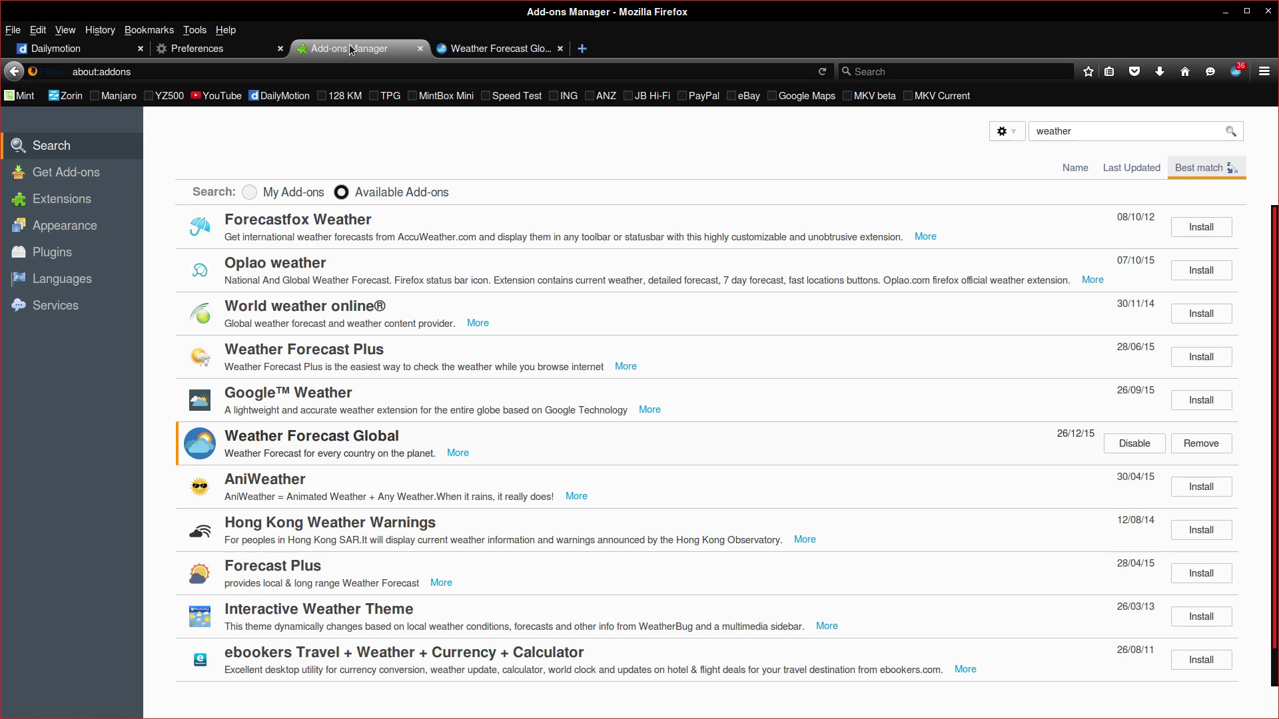
left_click(1079, 132)
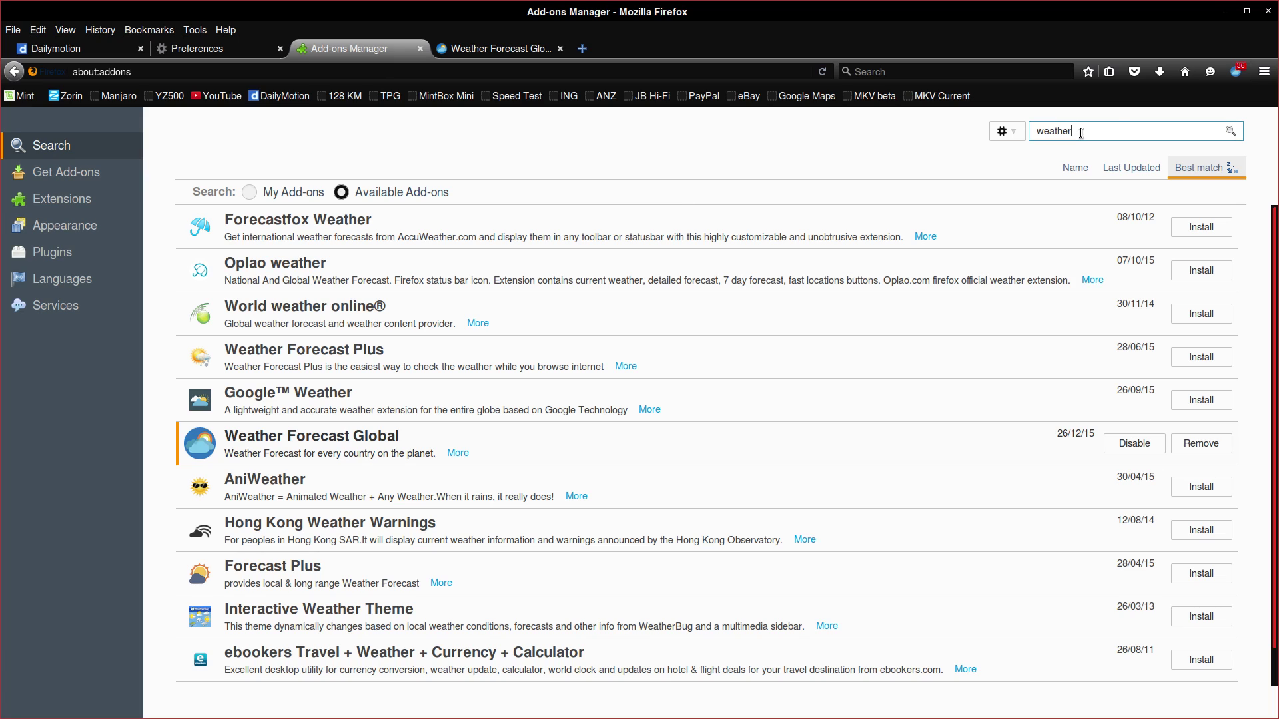
key("BackSpace")
key("BackSpace")
key("BackSpace")
key("BackSpace")
key("BackSpace")
key("BackSpace")
type("ad block plus")
key("Return")
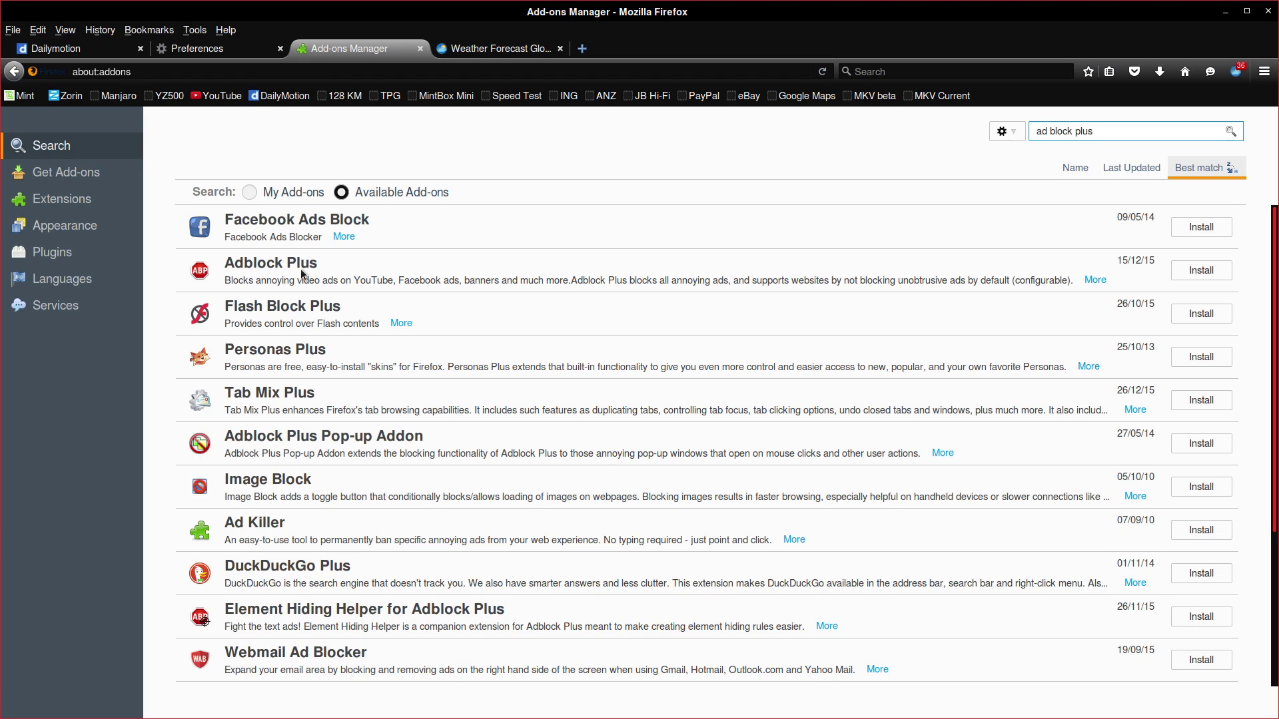
left_click(1202, 270)
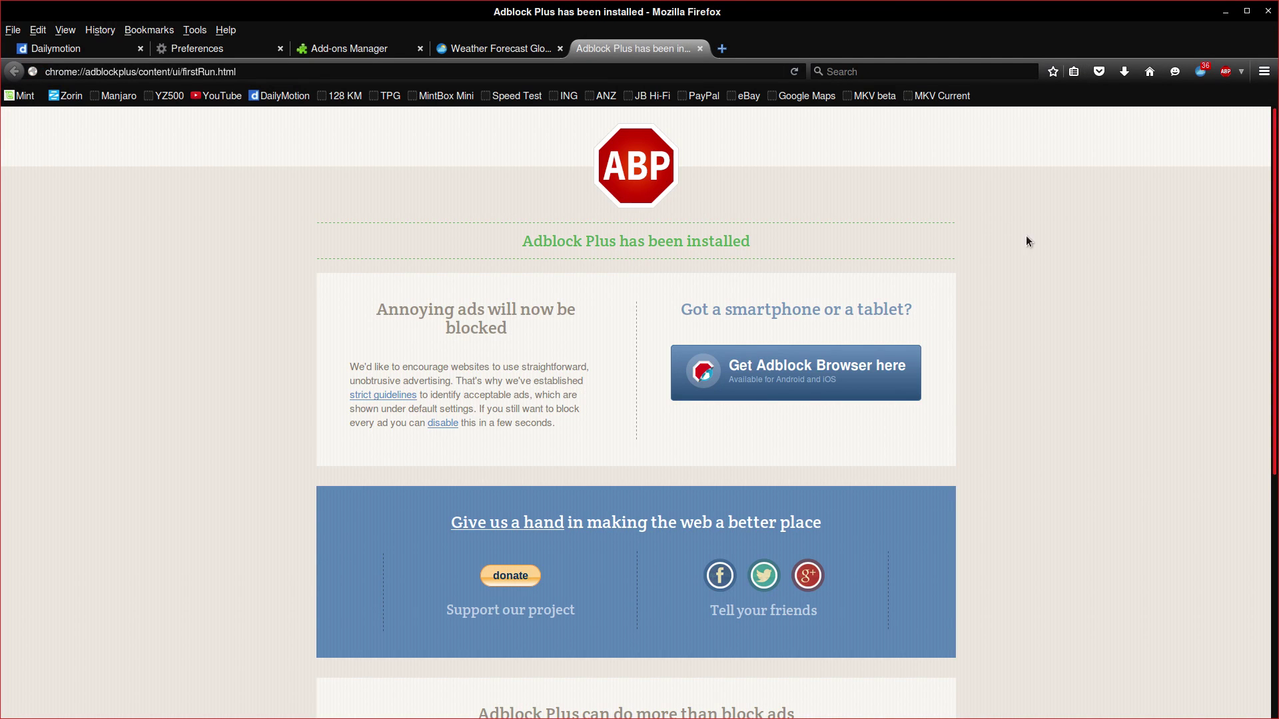
Close the Adblock Plus installation page and the leftover new tab, returning to the add-on search results
left_click(701, 50)
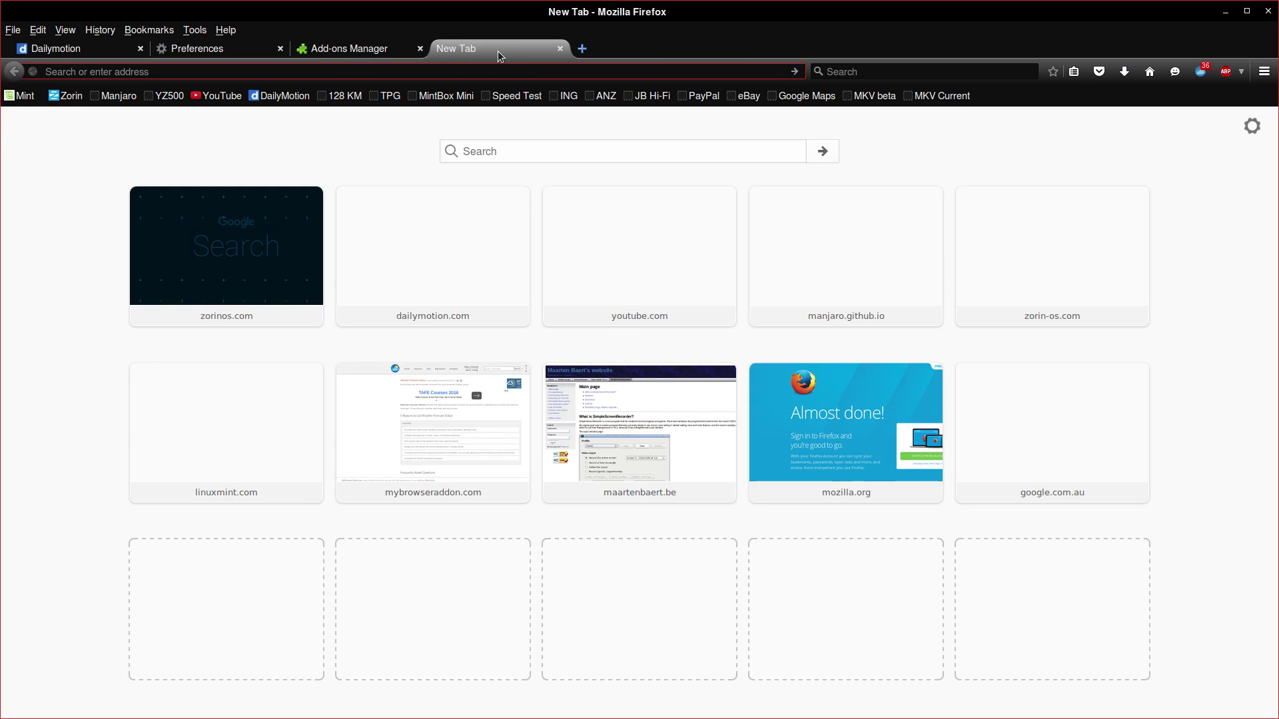
middle_click(504, 48)
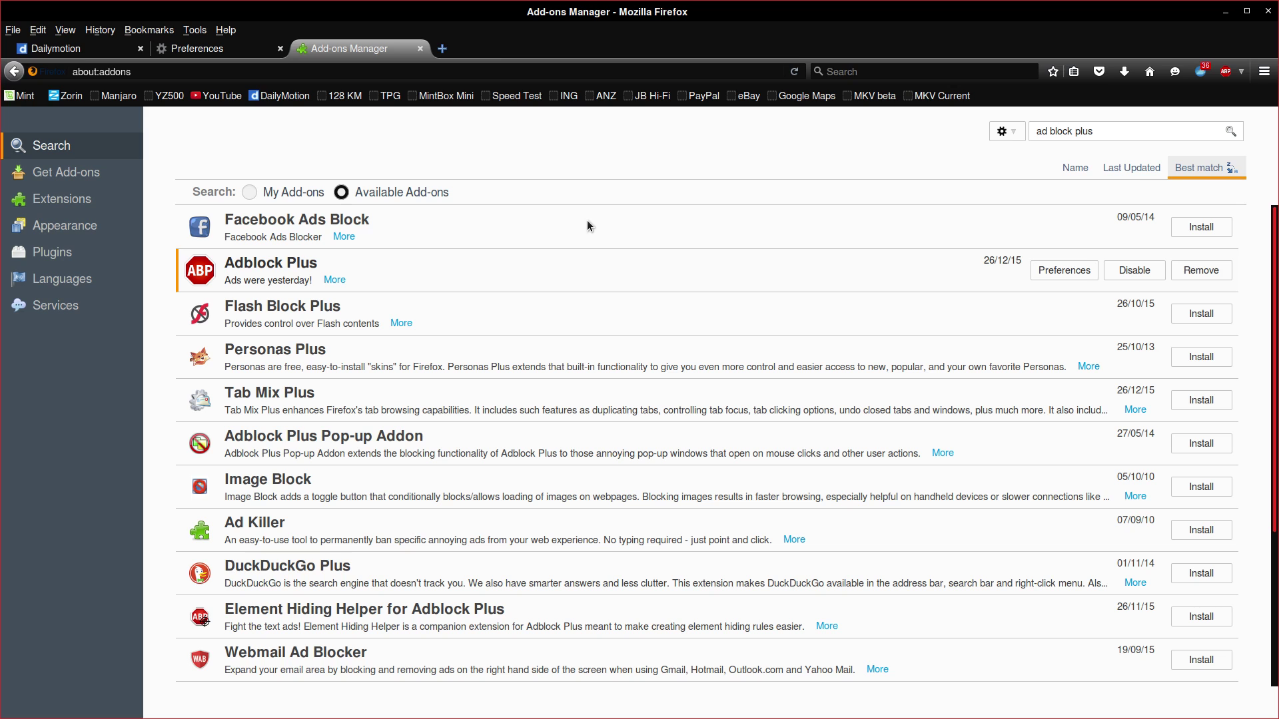
scroll(588, 225, "down", 3)
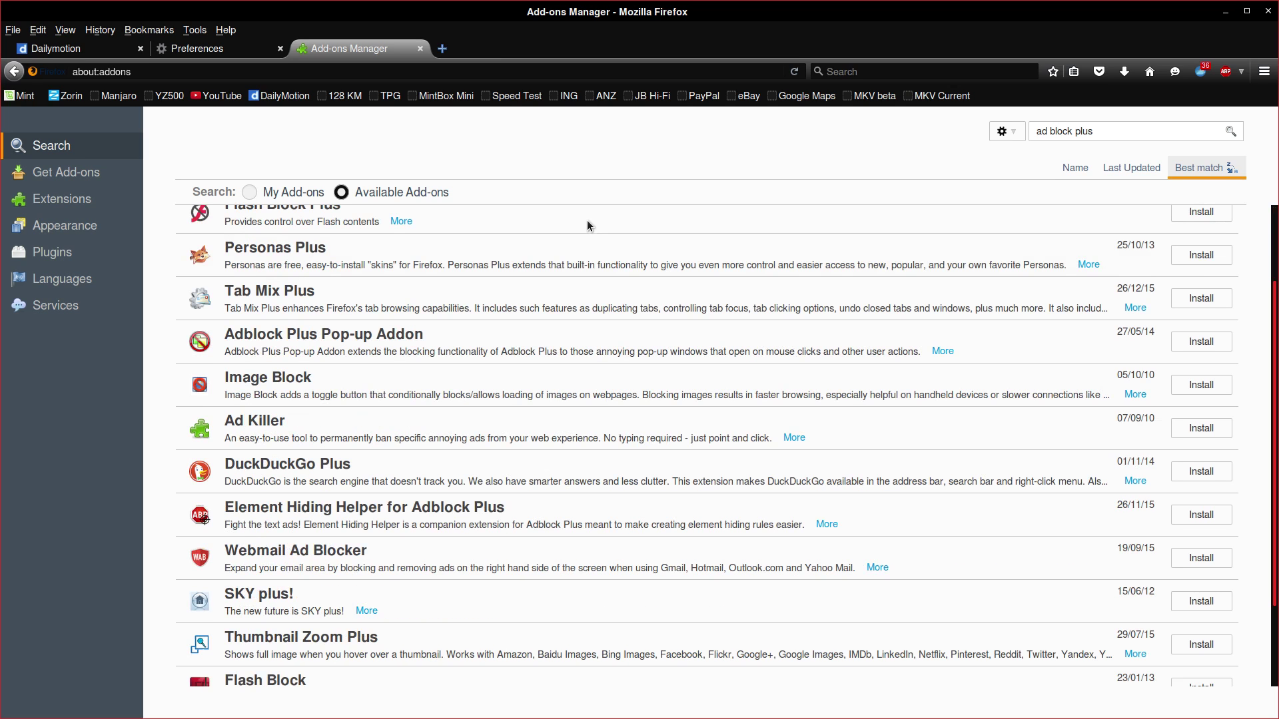
scroll(484, 178, "up", 3)
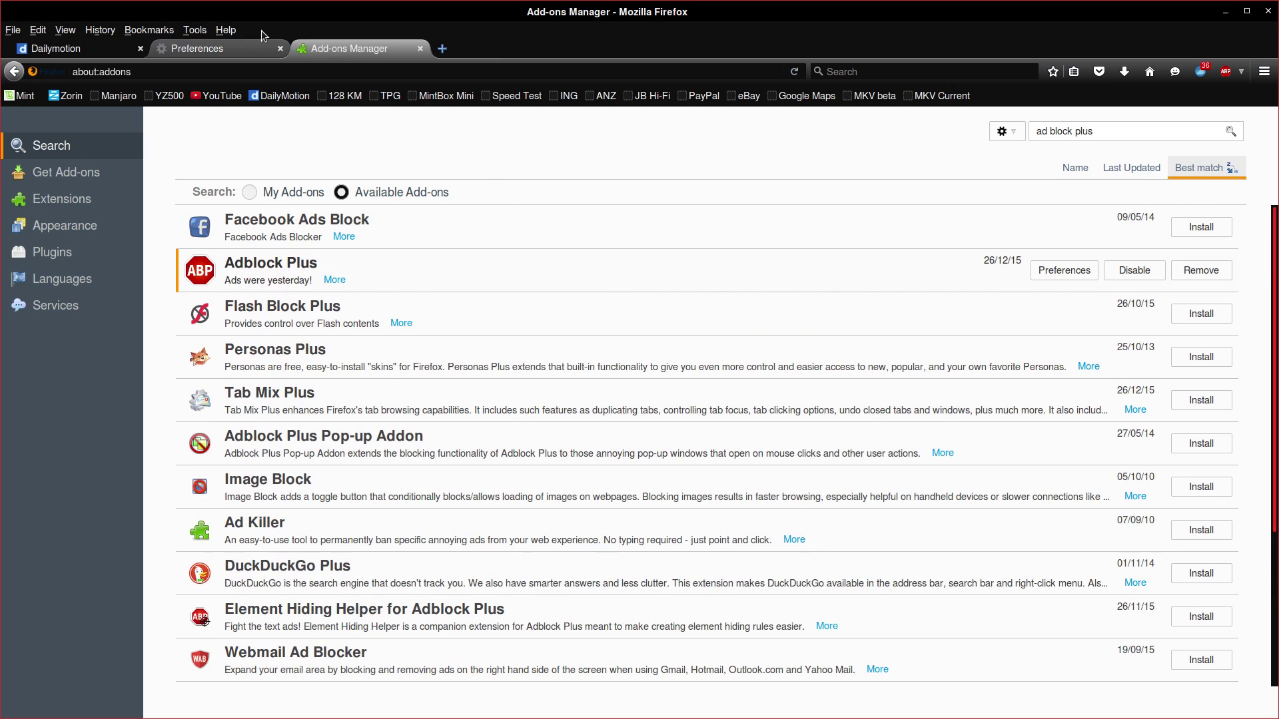
Open the About Mozilla Firefox window to check the browser version, and close it
left_click(228, 31)
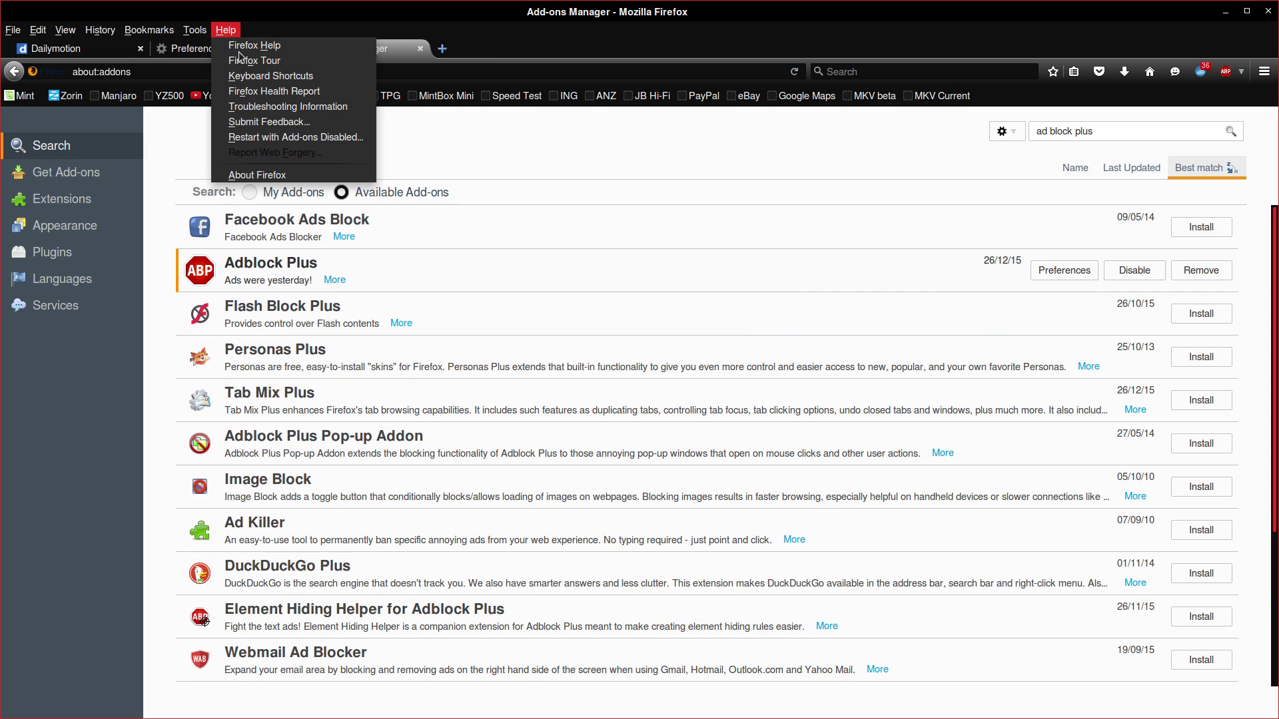
left_click(273, 172)
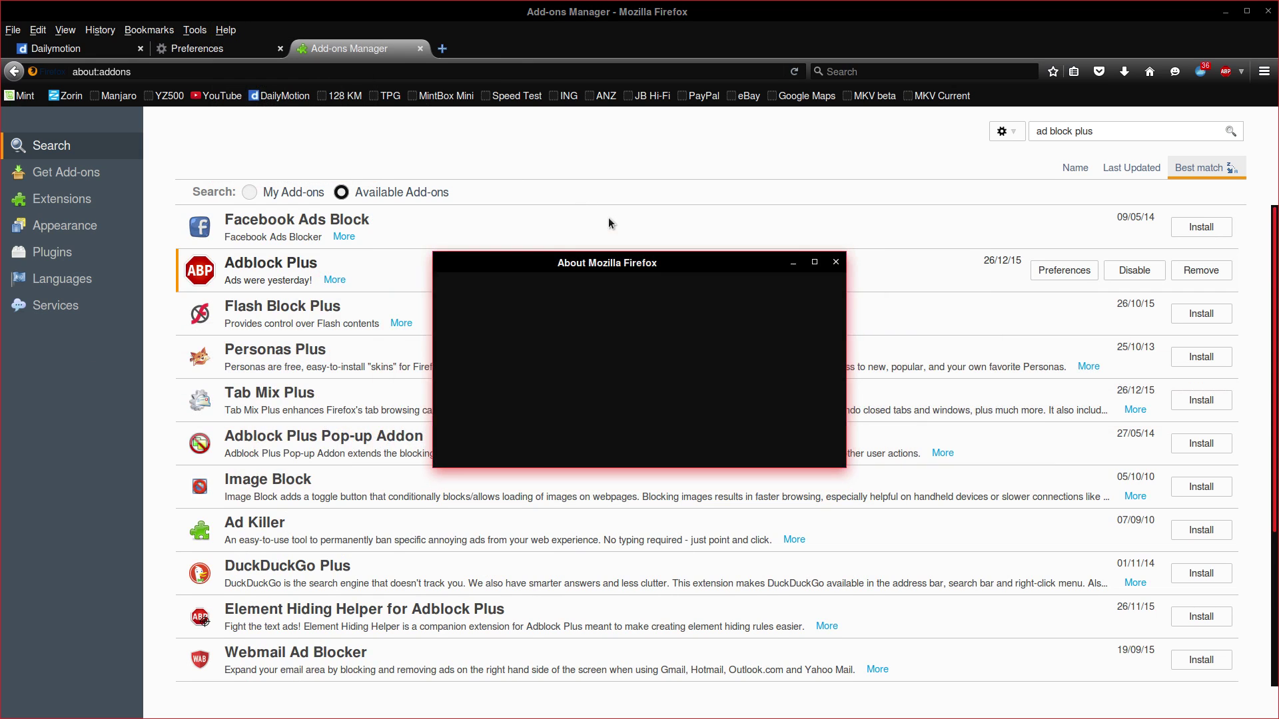
left_click(837, 264)
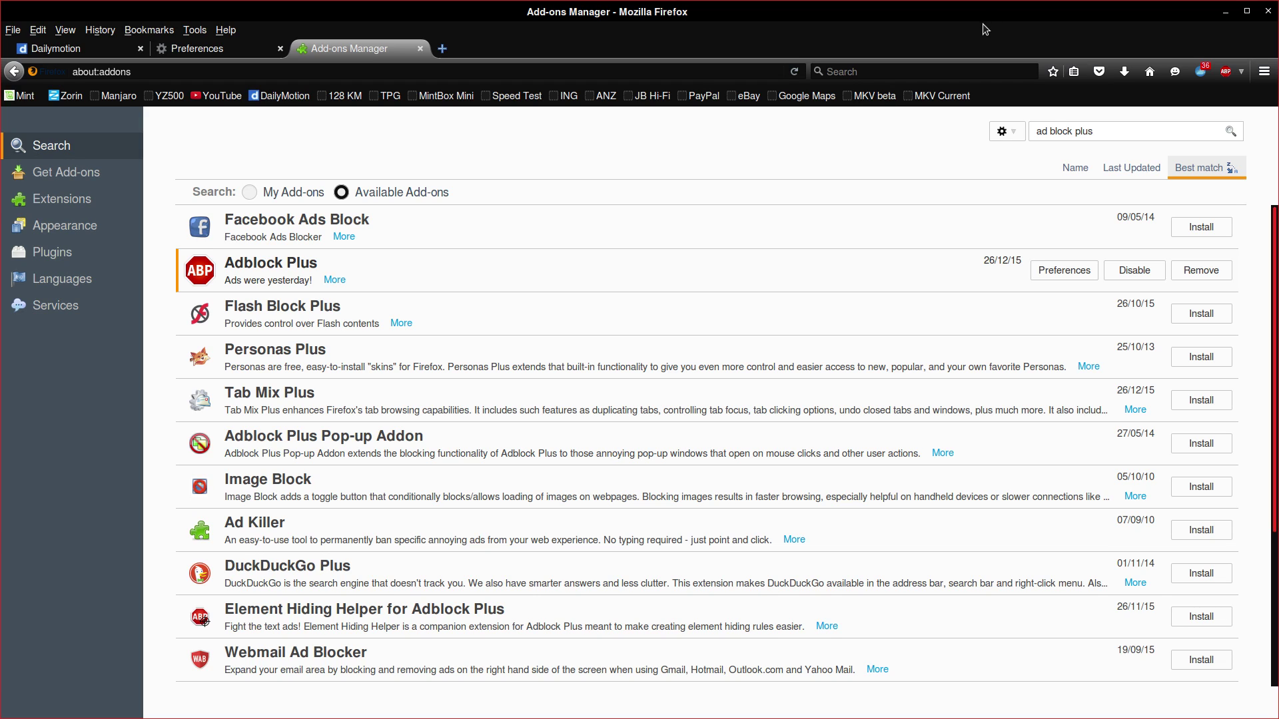
Close the Add-ons Manager and Preferences tabs, and set the TPG bookmark's website as the home page
left_click(420, 49)
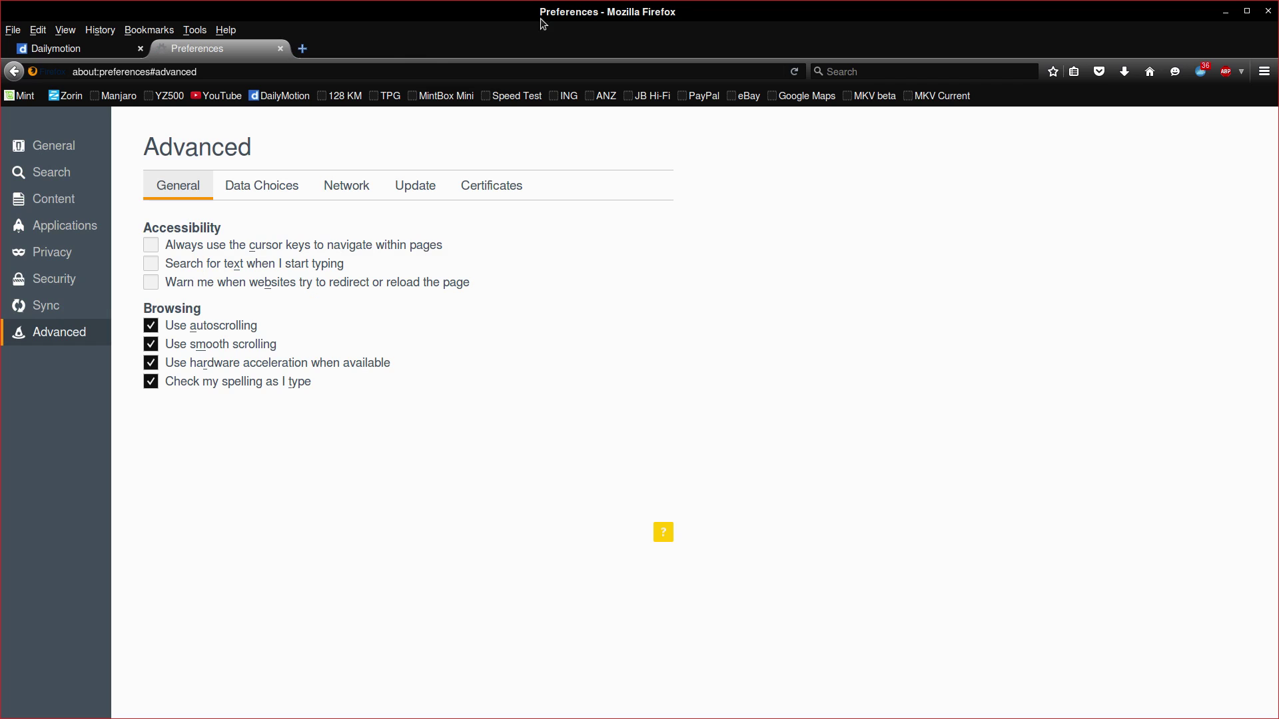
left_click(280, 49)
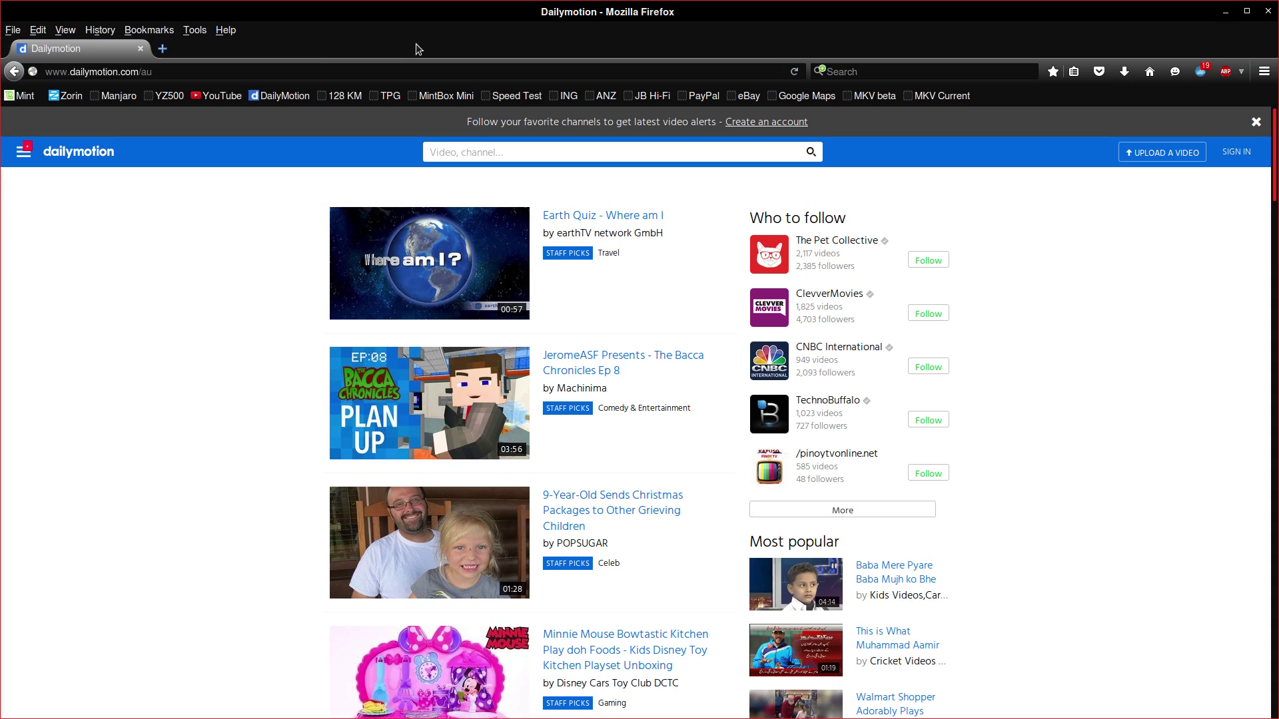
left_click(386, 96)
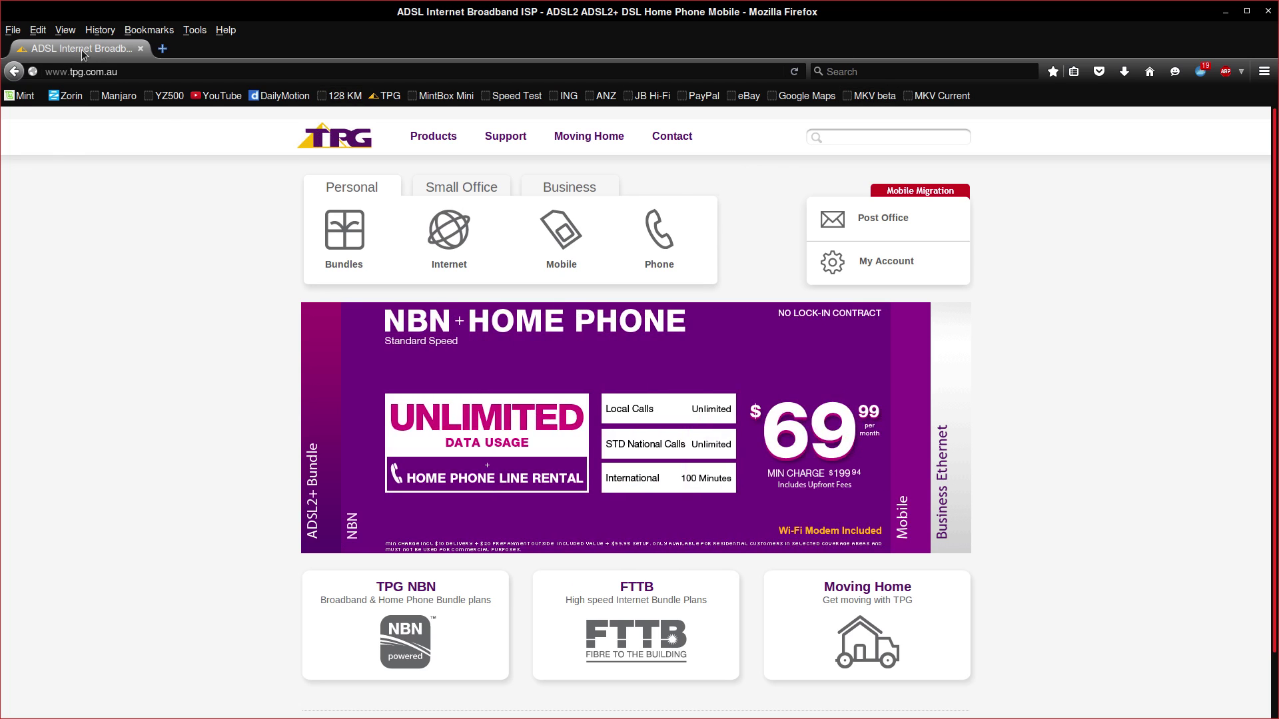
left_click_drag(76, 51, 1153, 77)
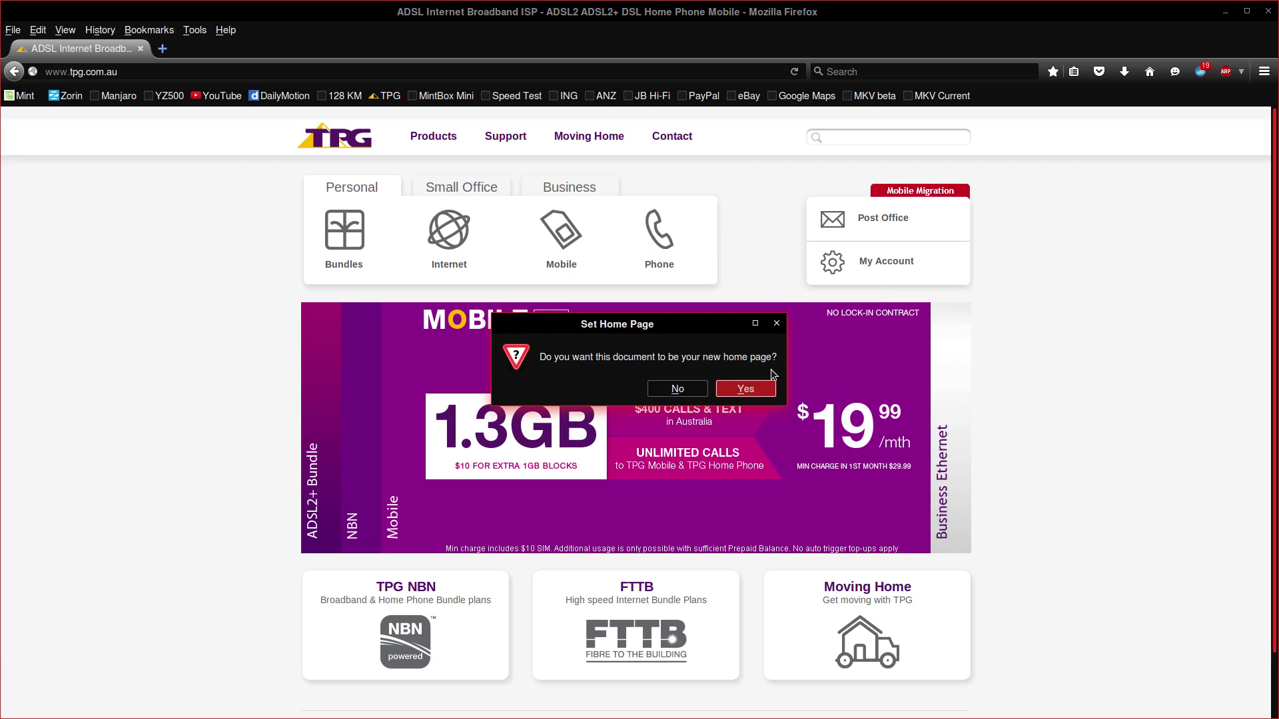
left_click(746, 390)
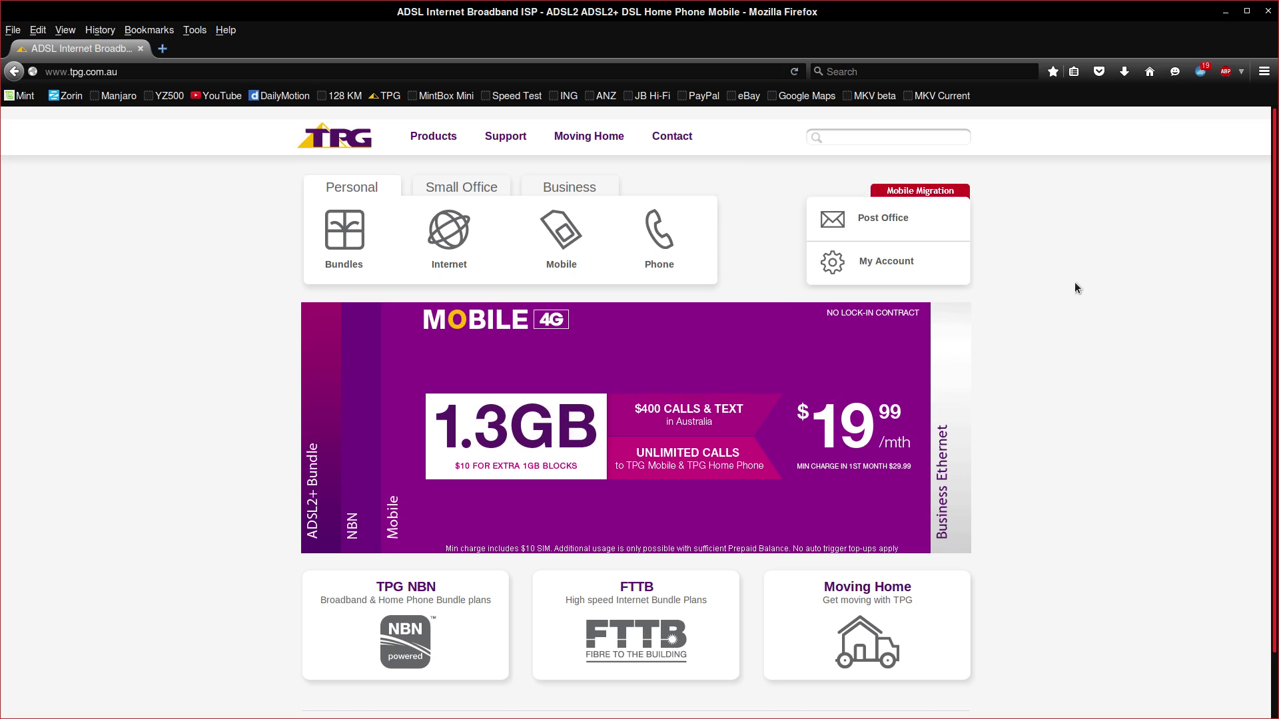
Load the eBay, 128 KM, MintBox Mini and Speed Test bookmarks one after another, ending with the browser window maximised
left_click(1247, 12)
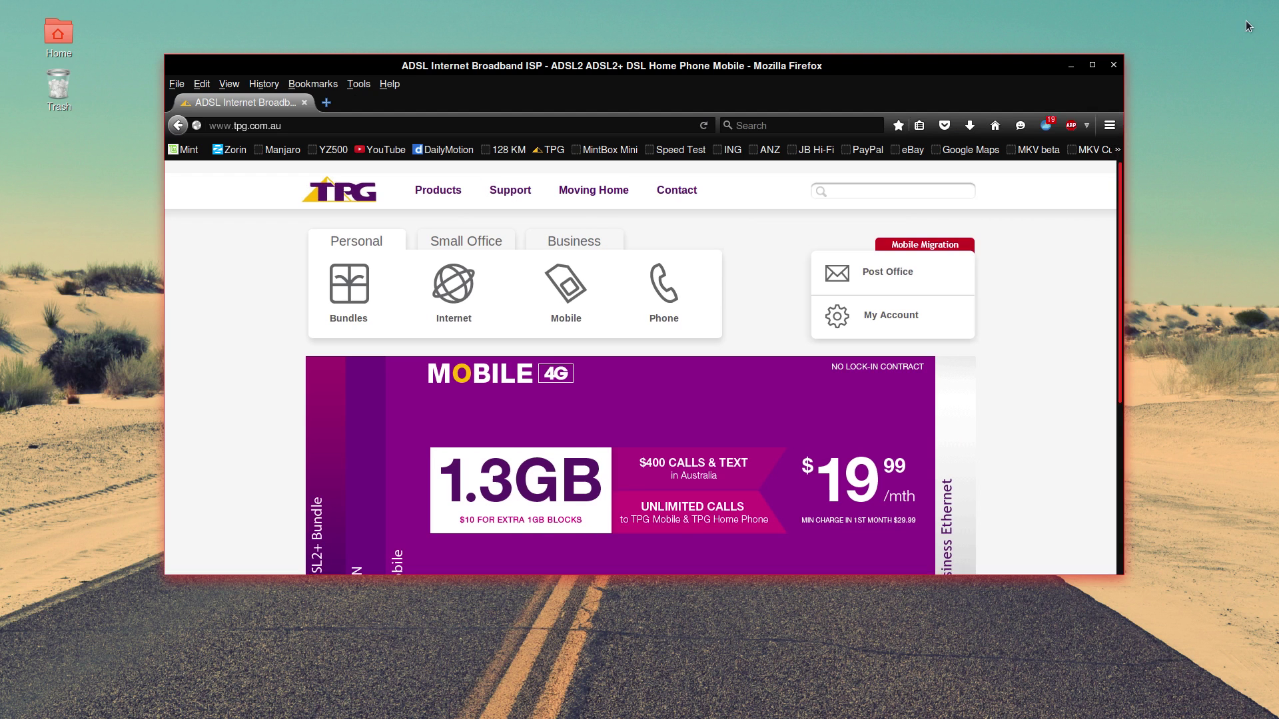
left_click_drag(844, 67, 792, 68)
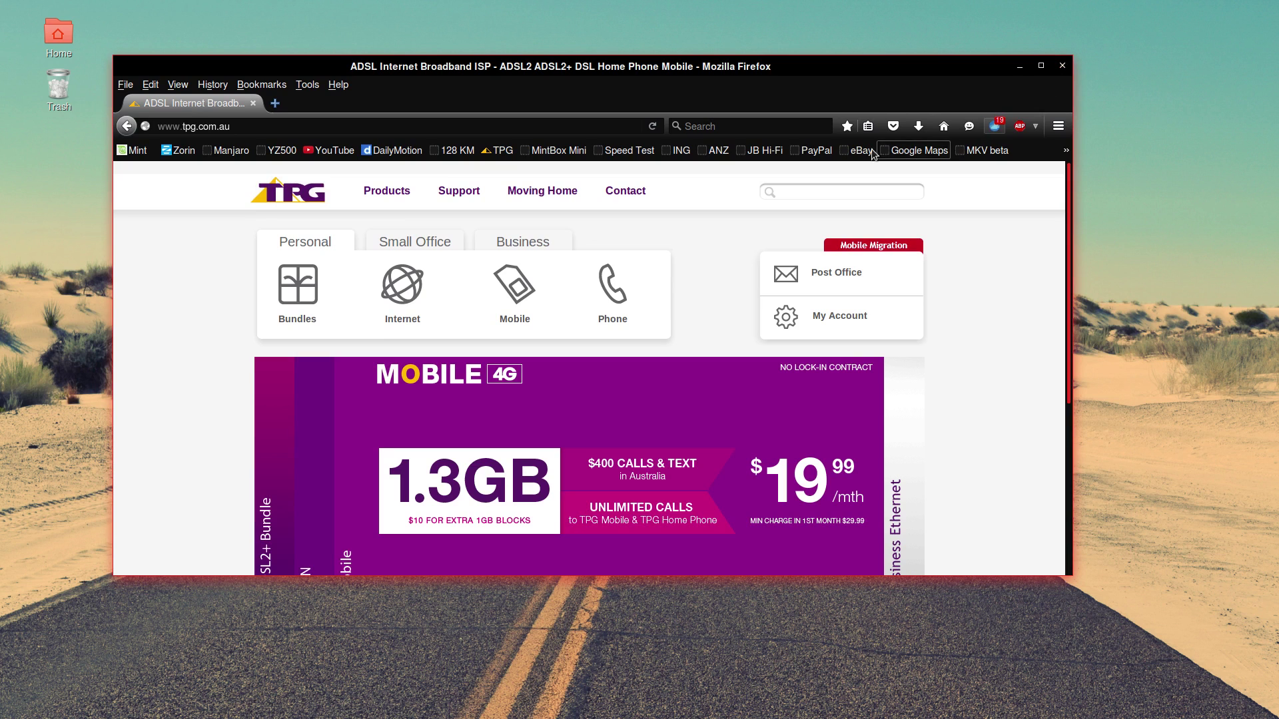
left_click(844, 154)
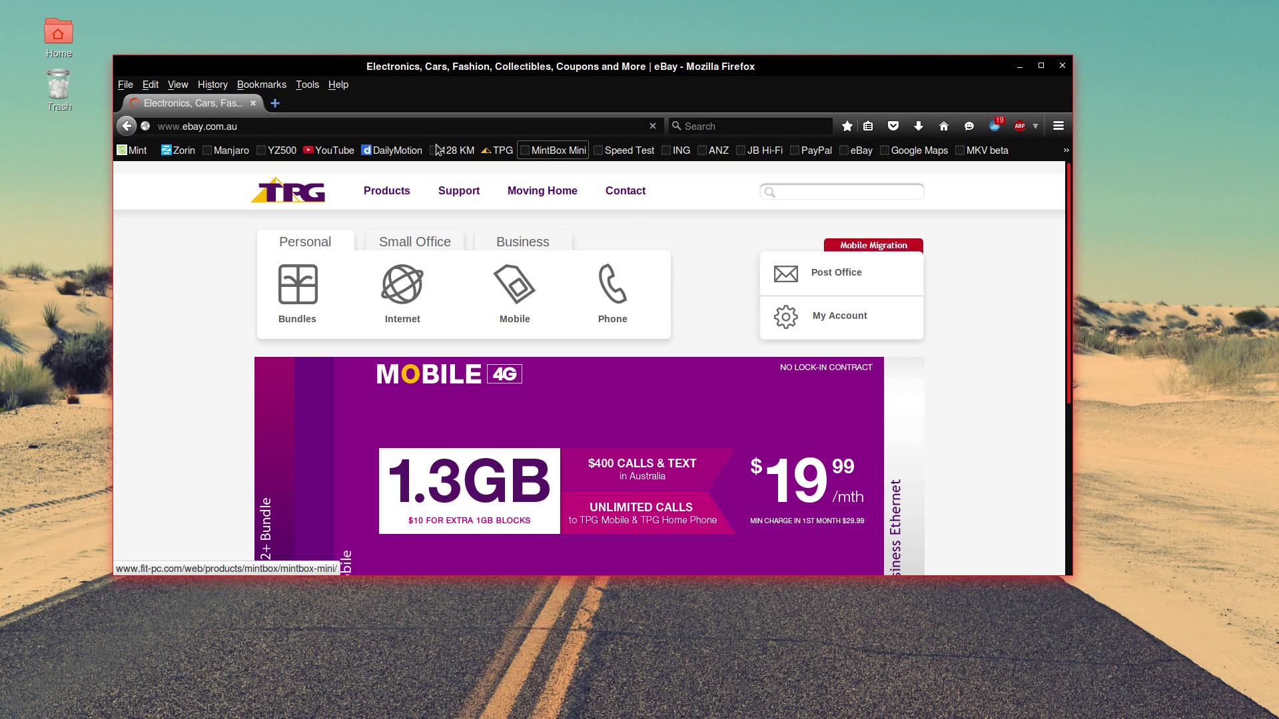
double_click(520, 70)
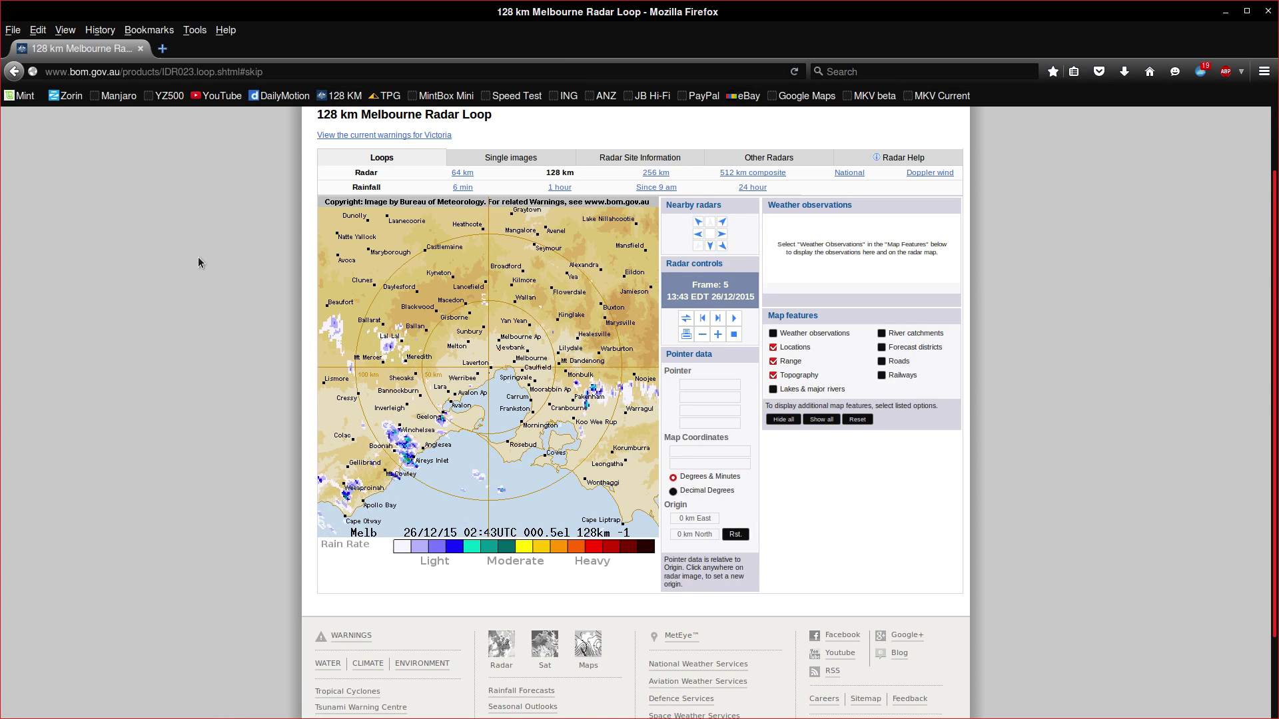
scroll(198, 257, "up", 2)
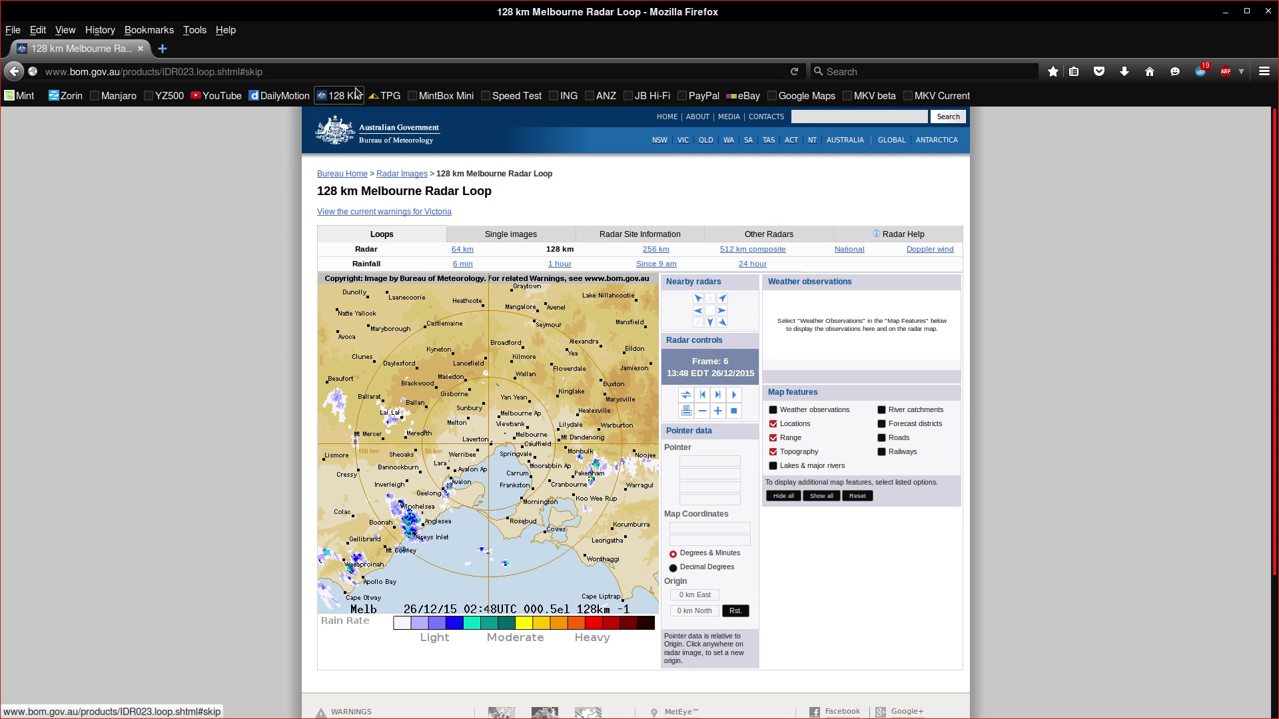
left_click(438, 97)
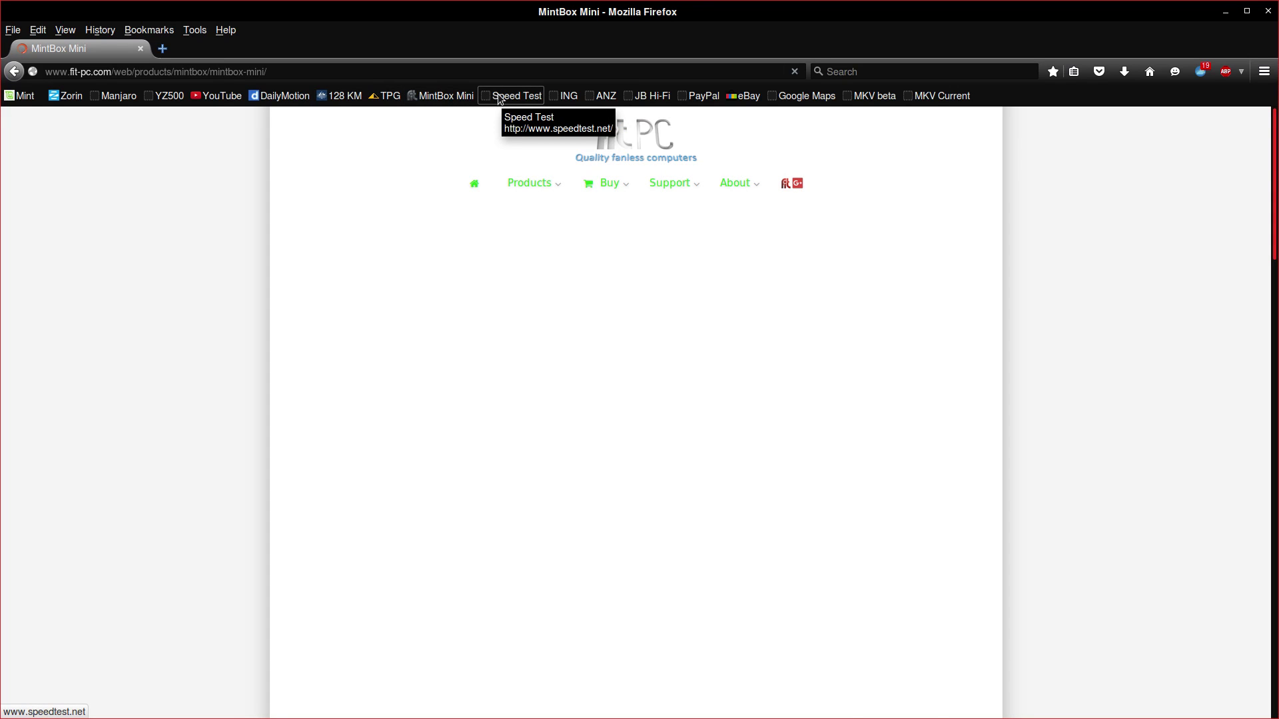
left_click(499, 99)
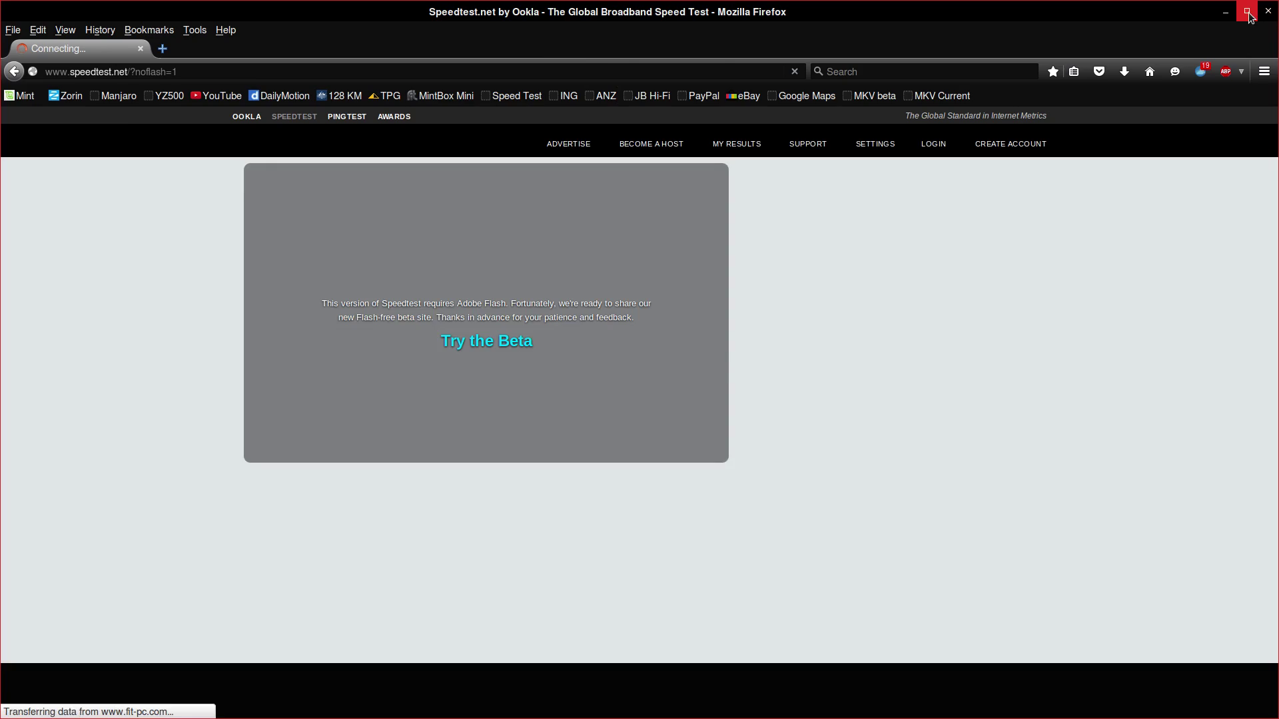
Close Firefox, switch to the Synaptic Package Manager and dismiss its Changes applied dialog
left_click(1249, 13)
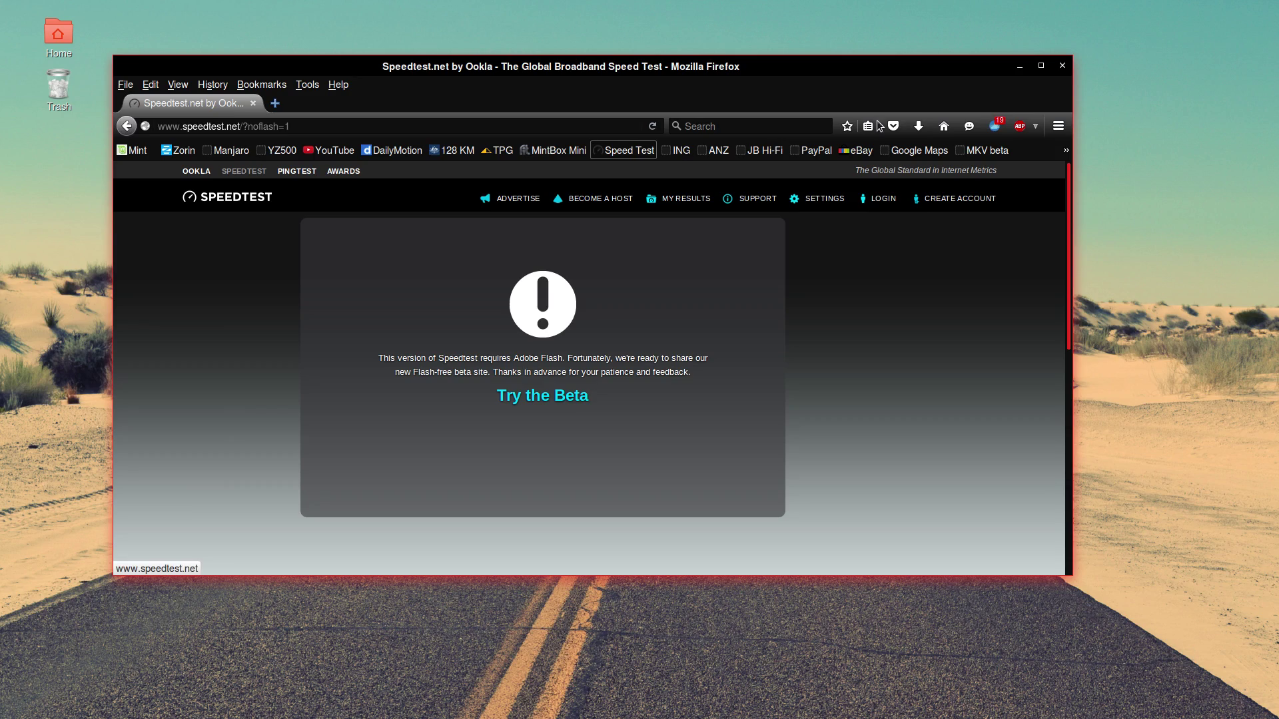
left_click(1063, 66)
left_click_drag(1169, 199, 831, 256)
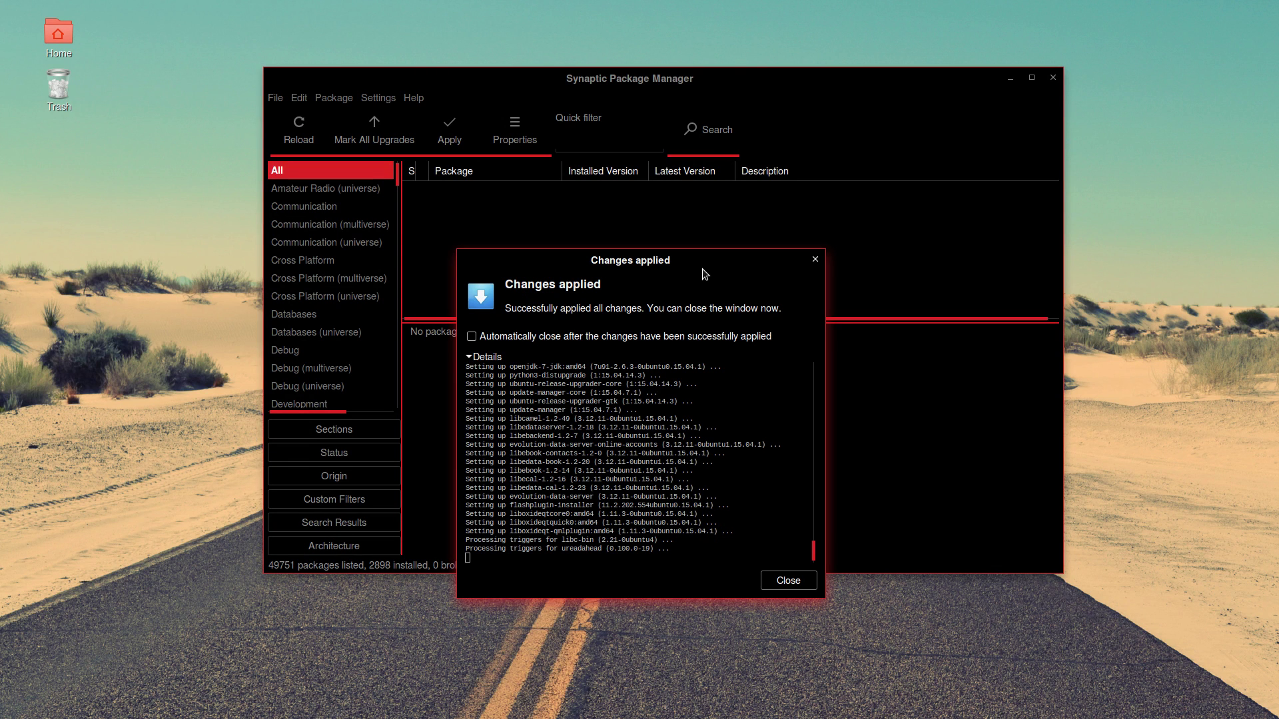
left_click(785, 584)
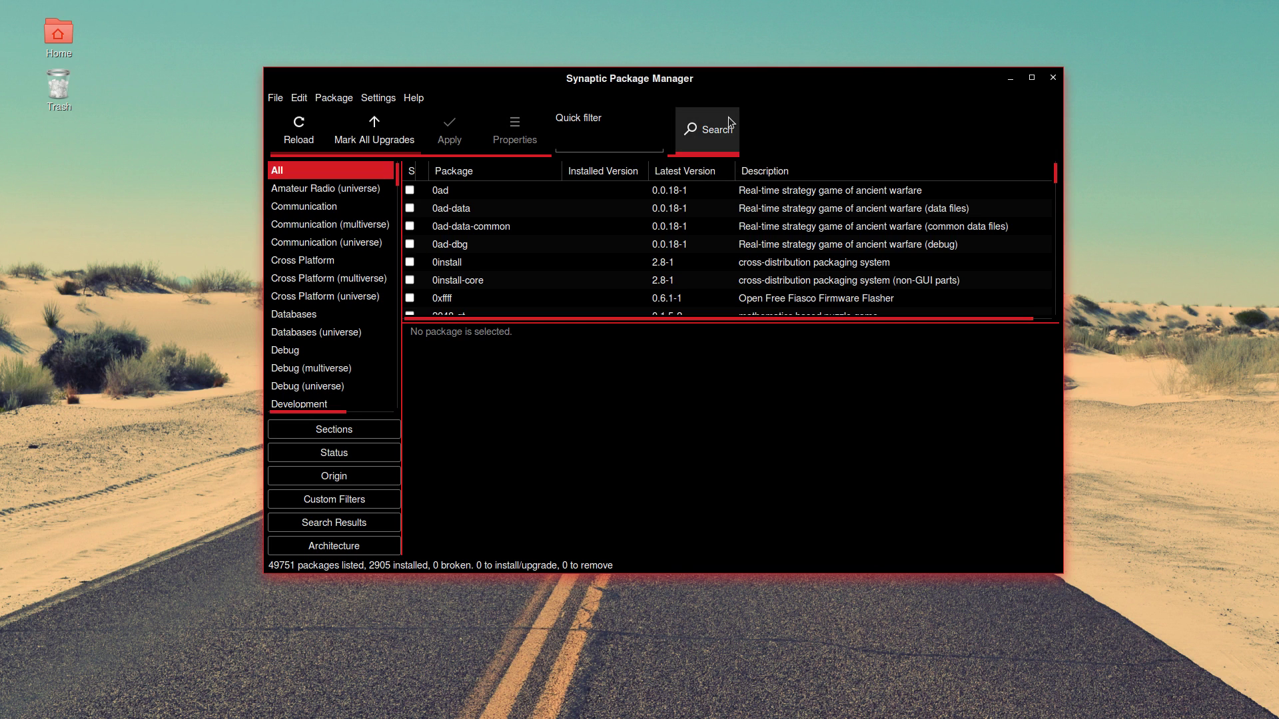
Search the package names and descriptions for cairo dock and maximise the package manager window
left_click(714, 133)
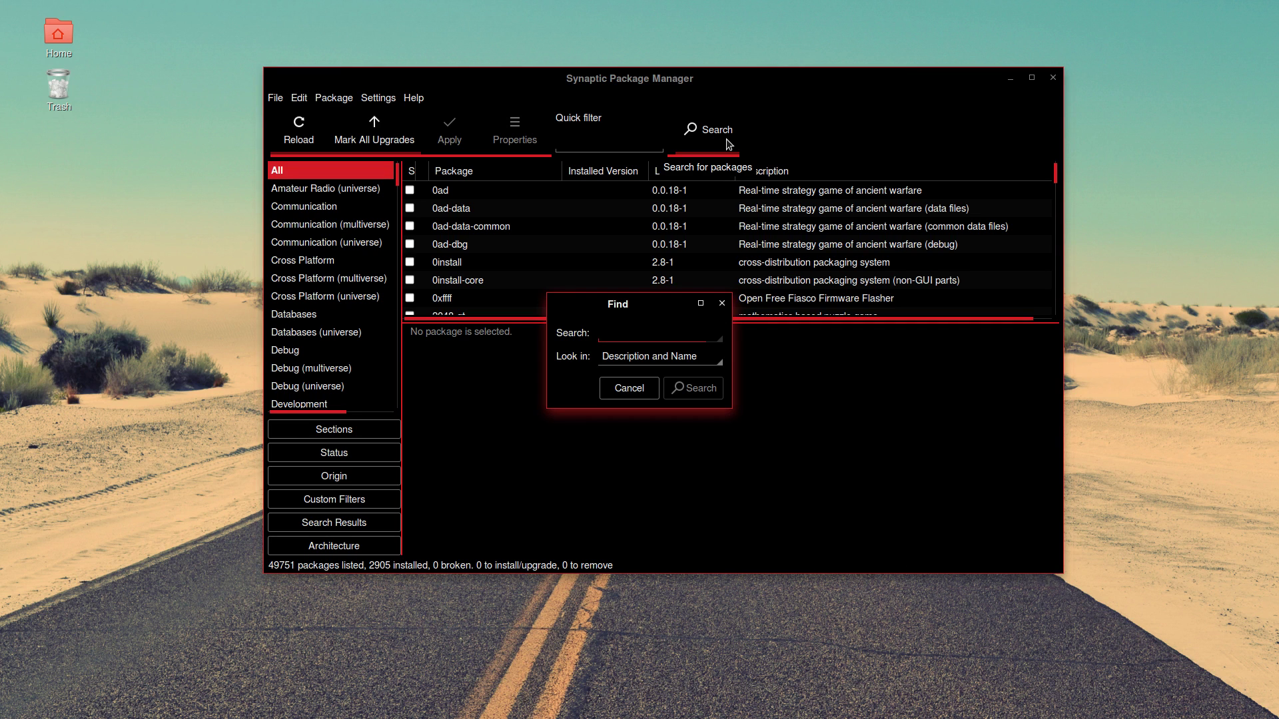
type("cairo dock")
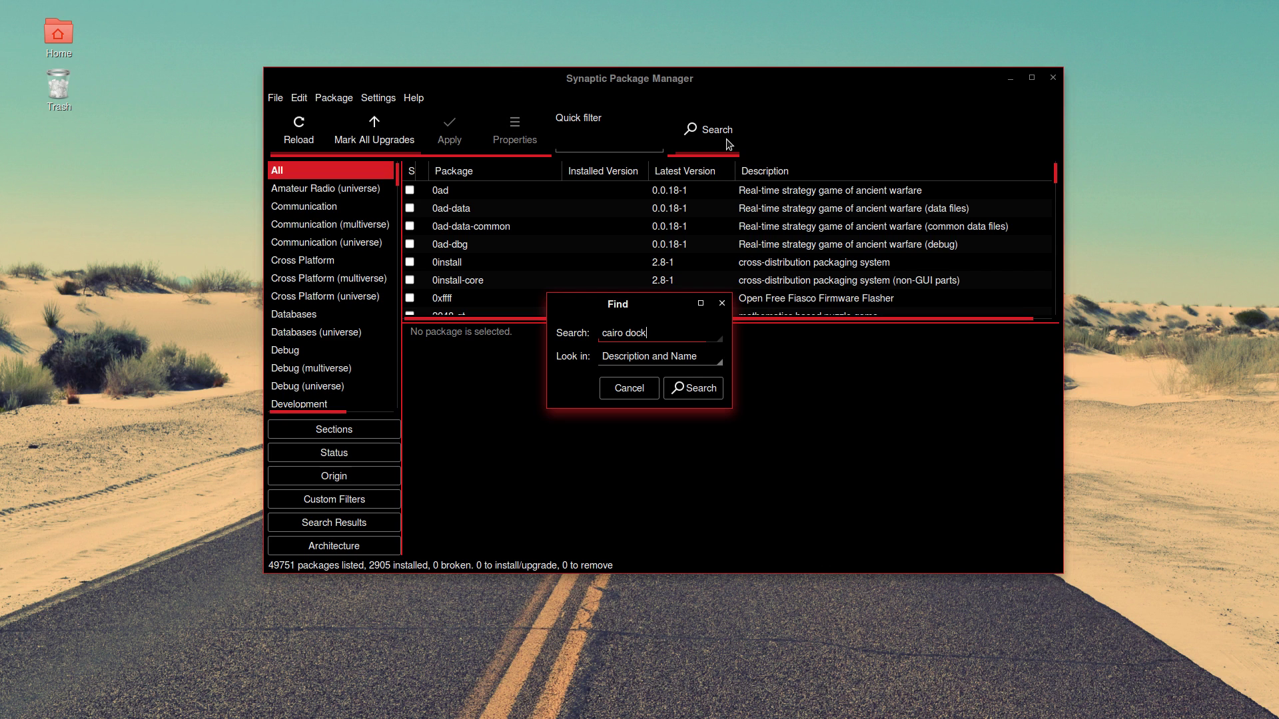
key("Return")
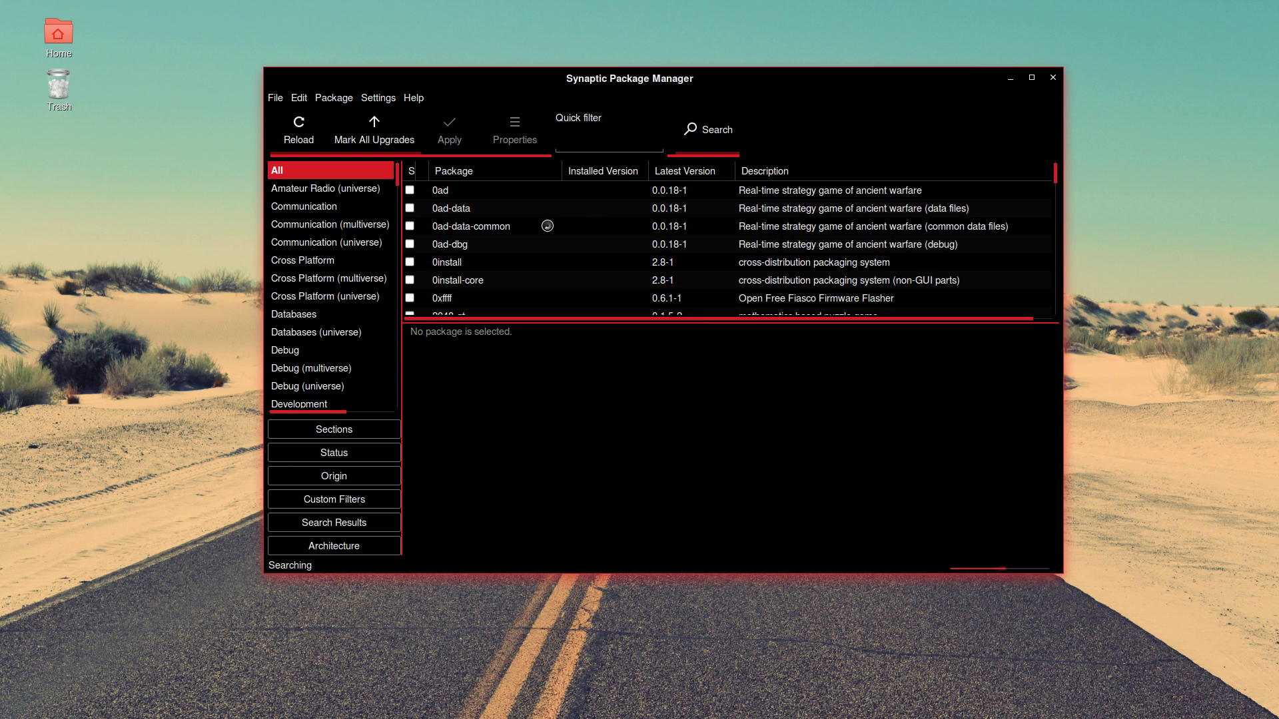
double_click(646, 84)
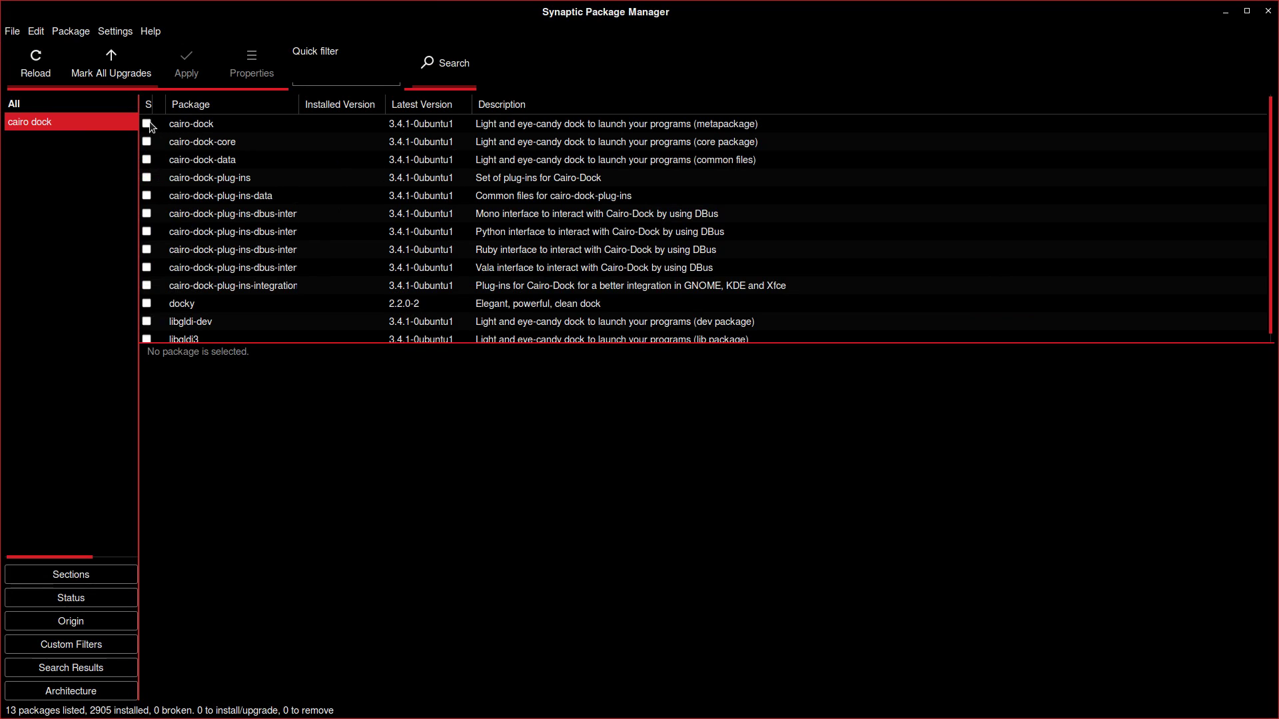
Mark cairo-dock and its additional required packages for installation, and restore the window to its smaller size
left_click(197, 125)
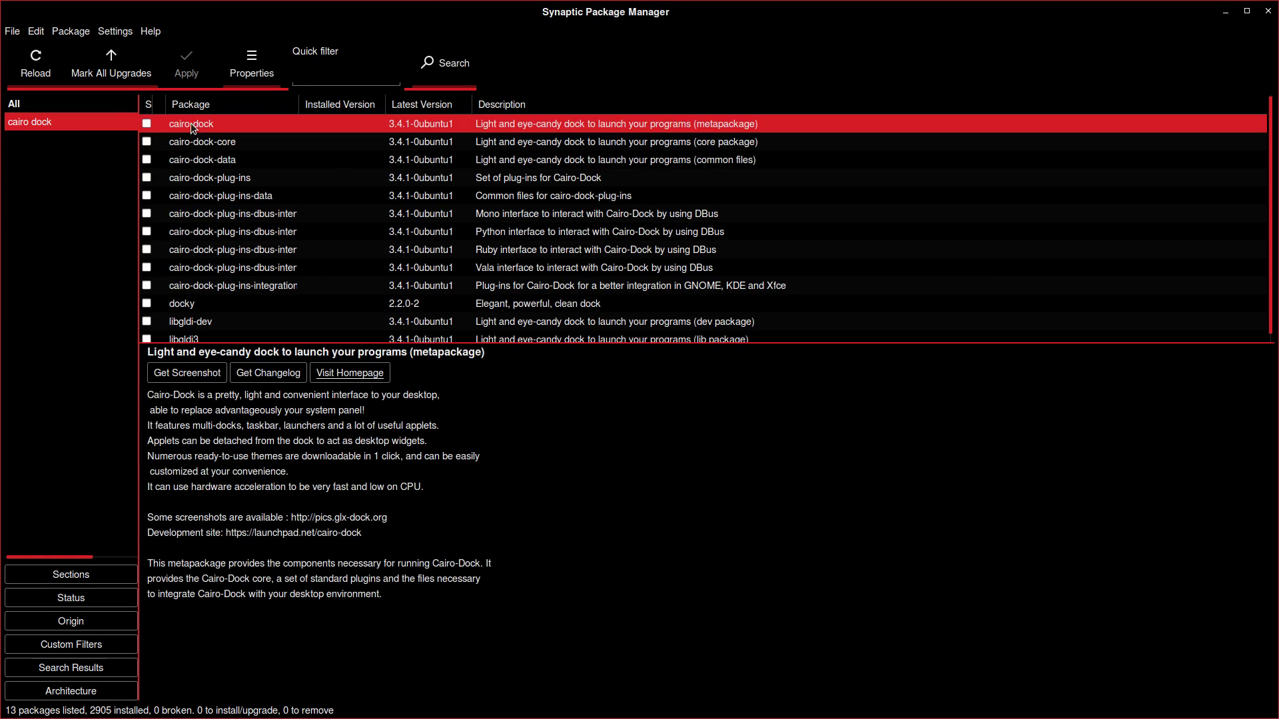
left_click(148, 125)
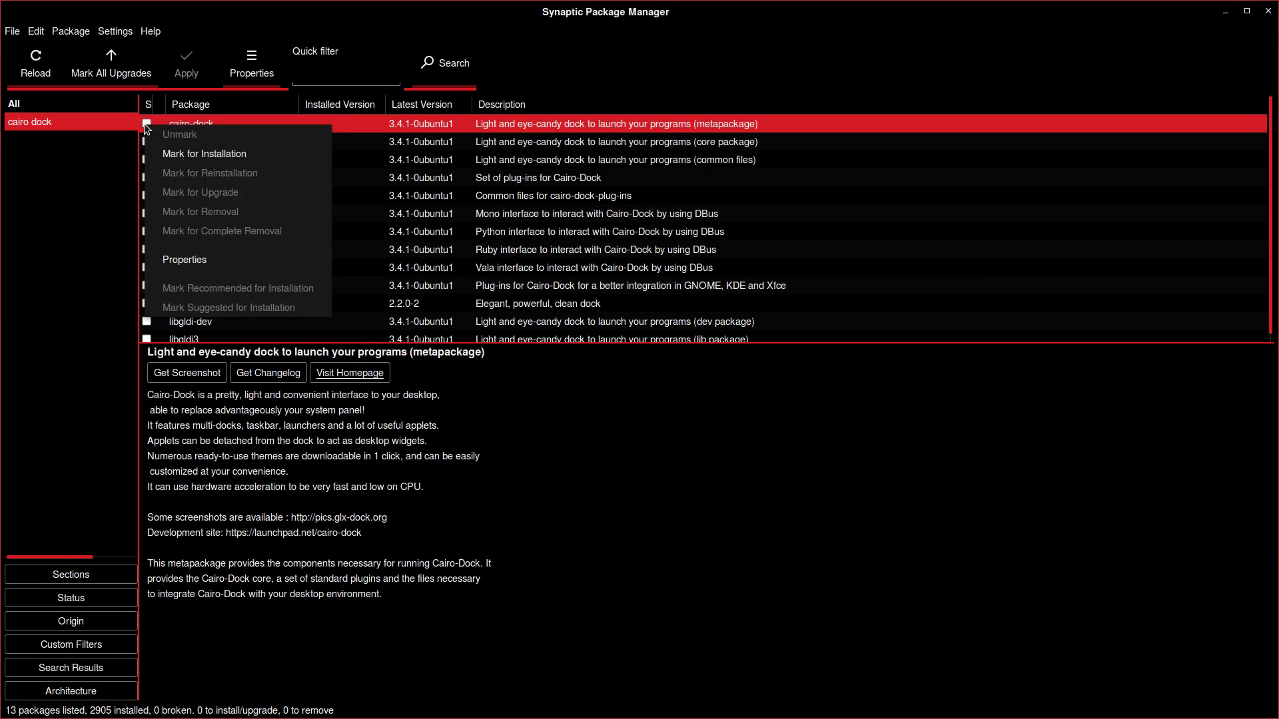
left_click(194, 152)
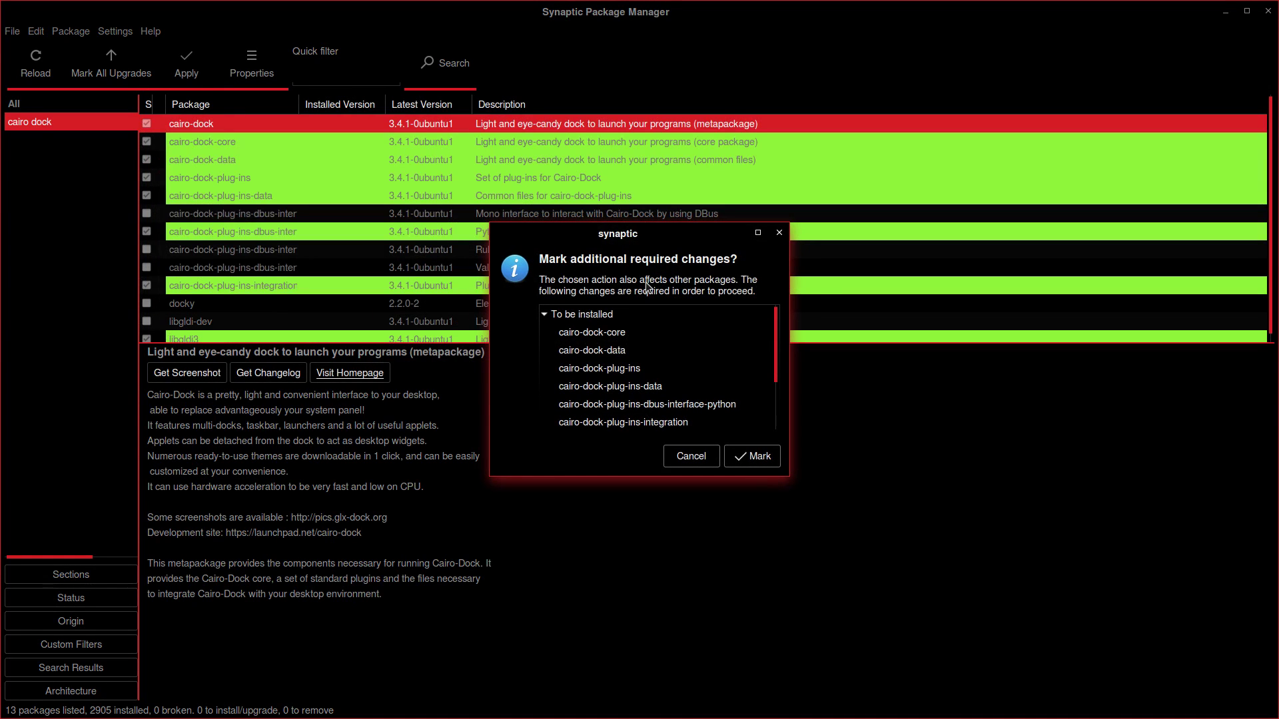
left_click(753, 456)
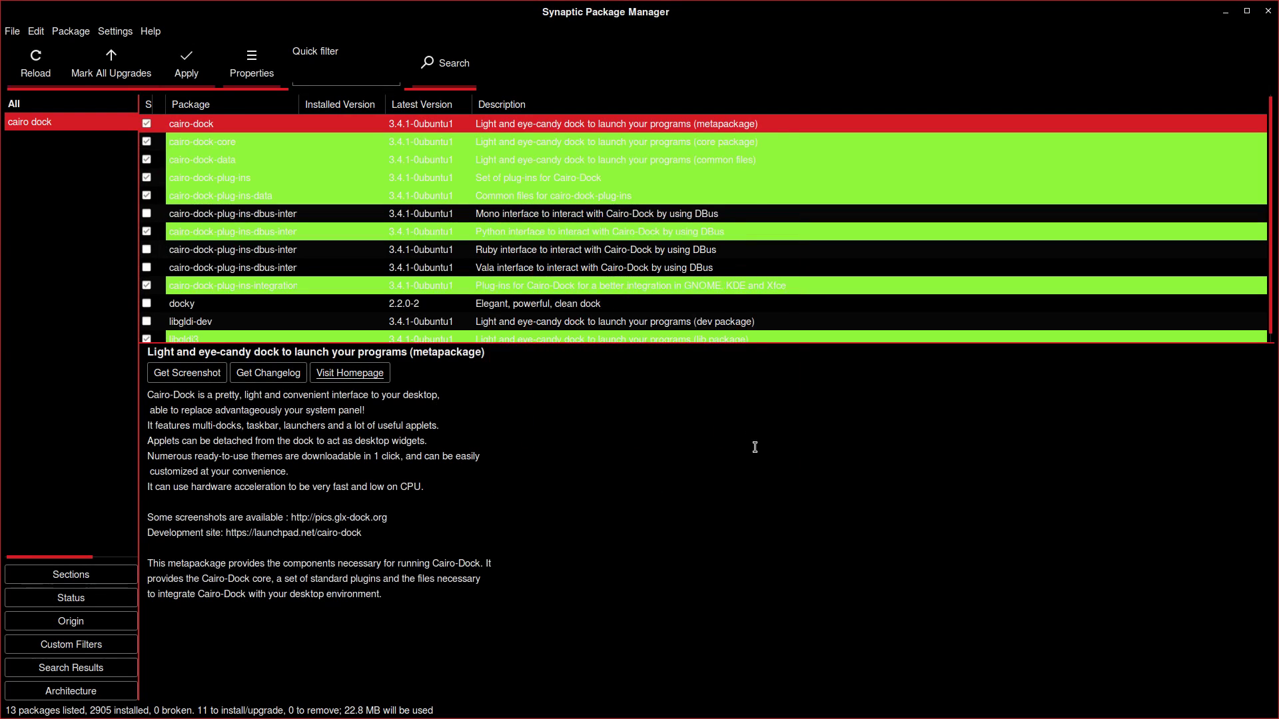
double_click(645, 16)
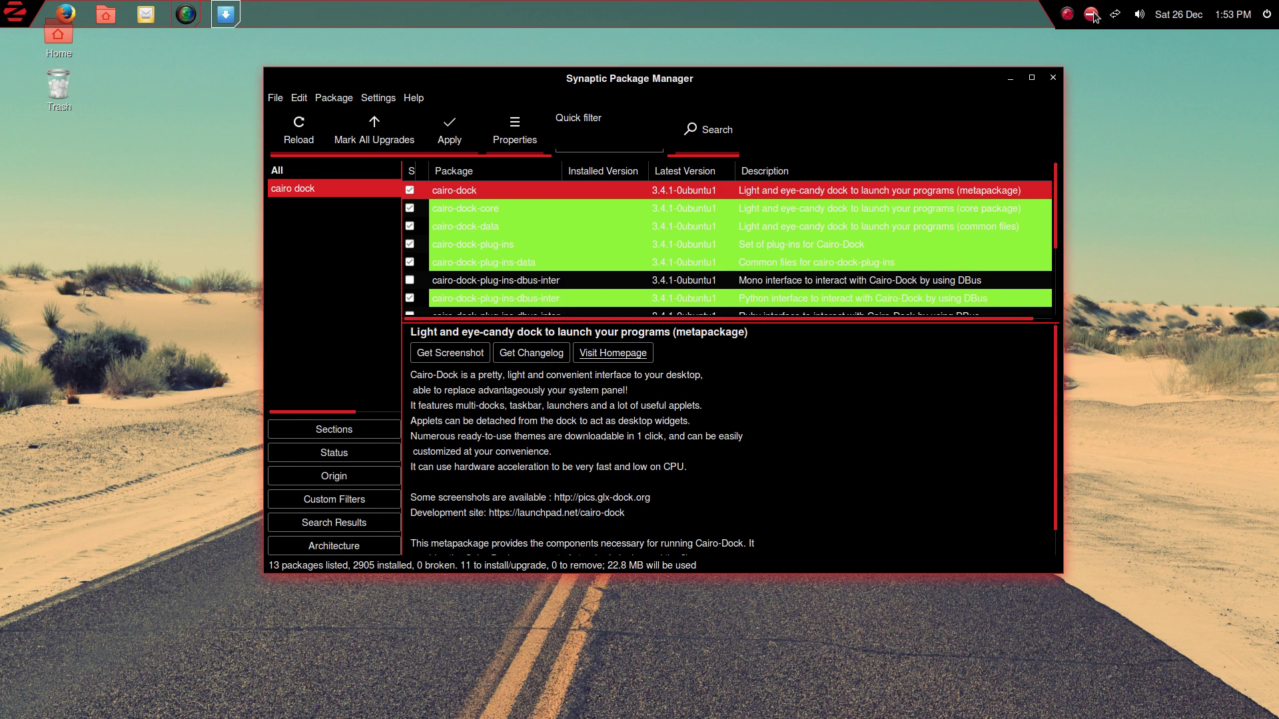
Check the update notifier's error message and update options, and look at the sound menu
left_click(1093, 15)
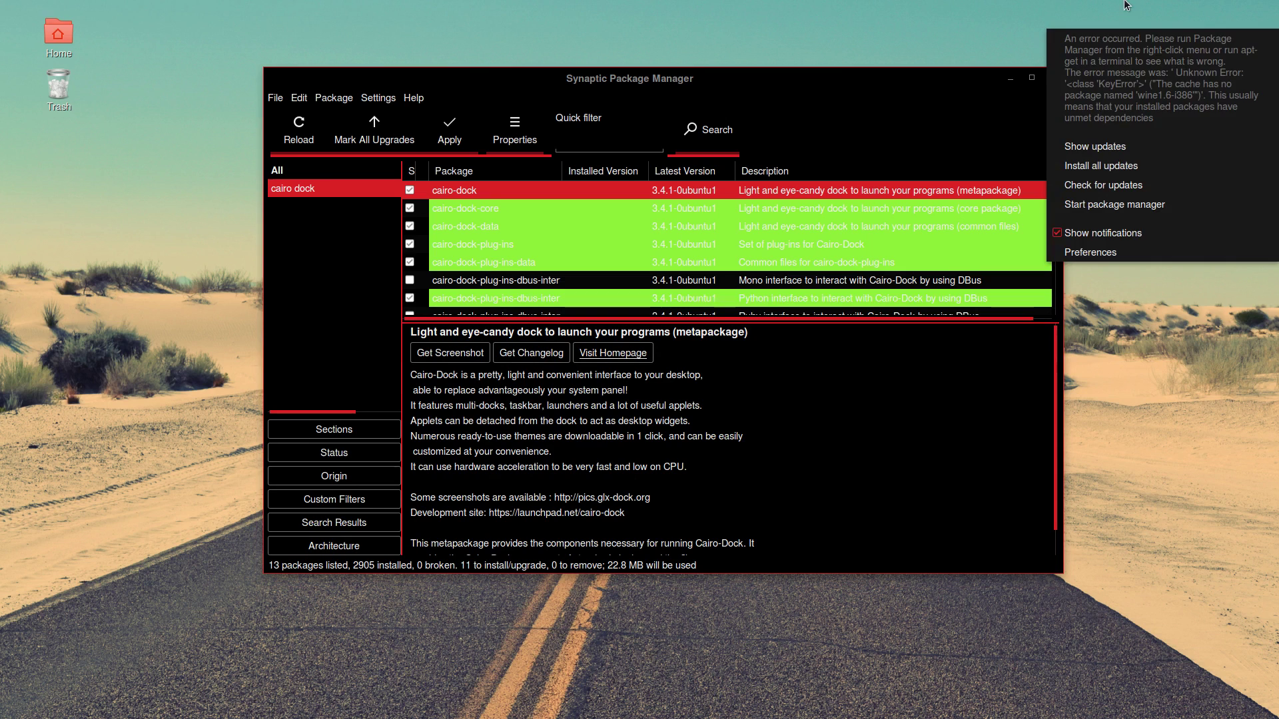
left_click(1139, 14)
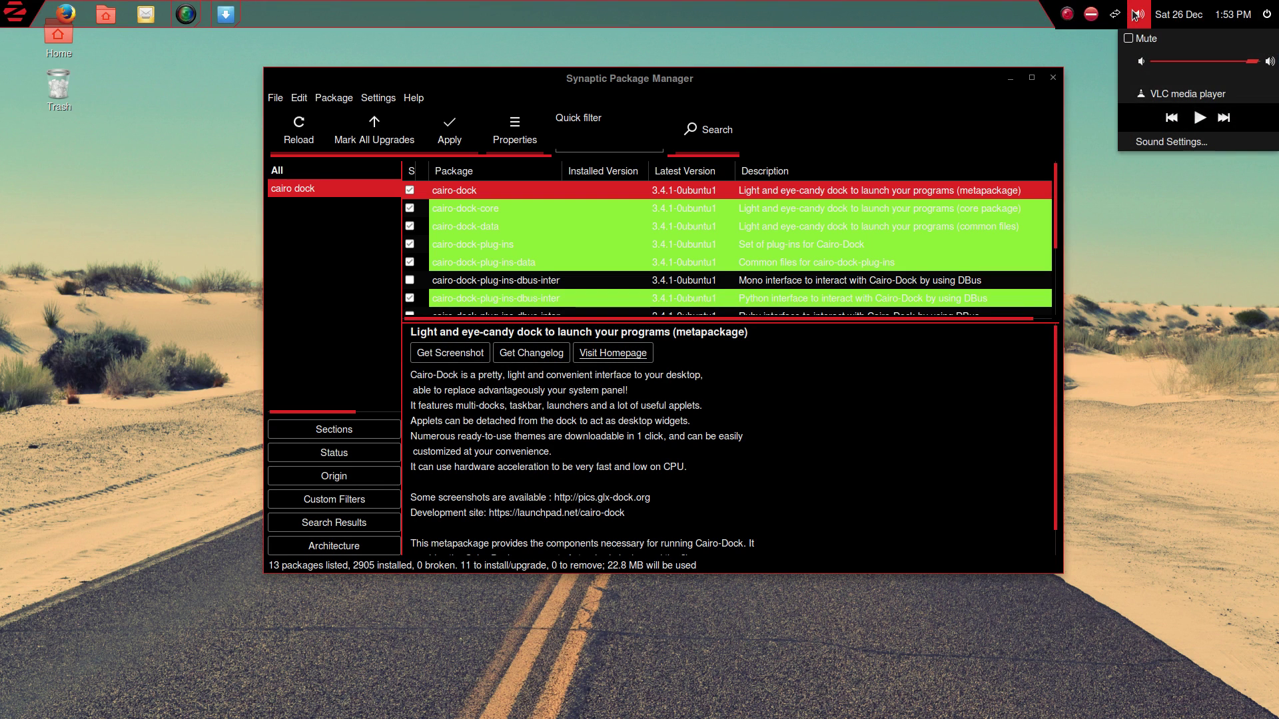
left_click(1136, 15)
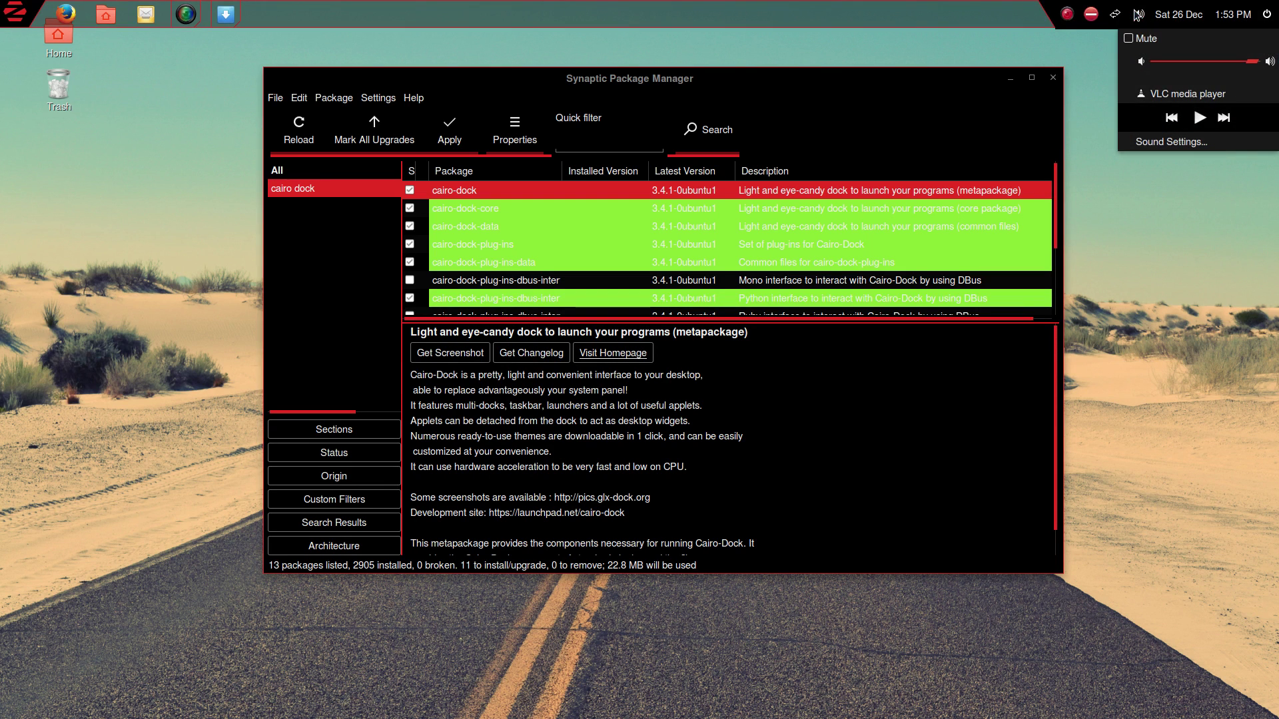
left_click(1091, 14)
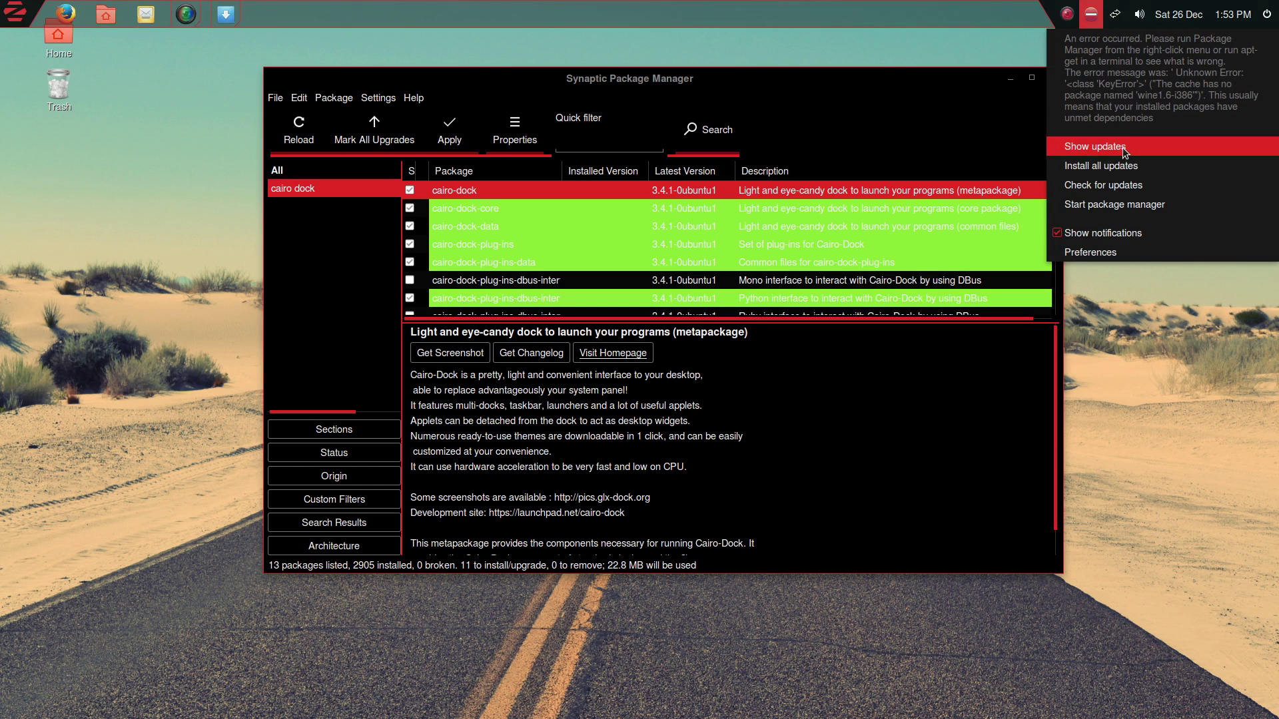
mouse_move(1138, 5)
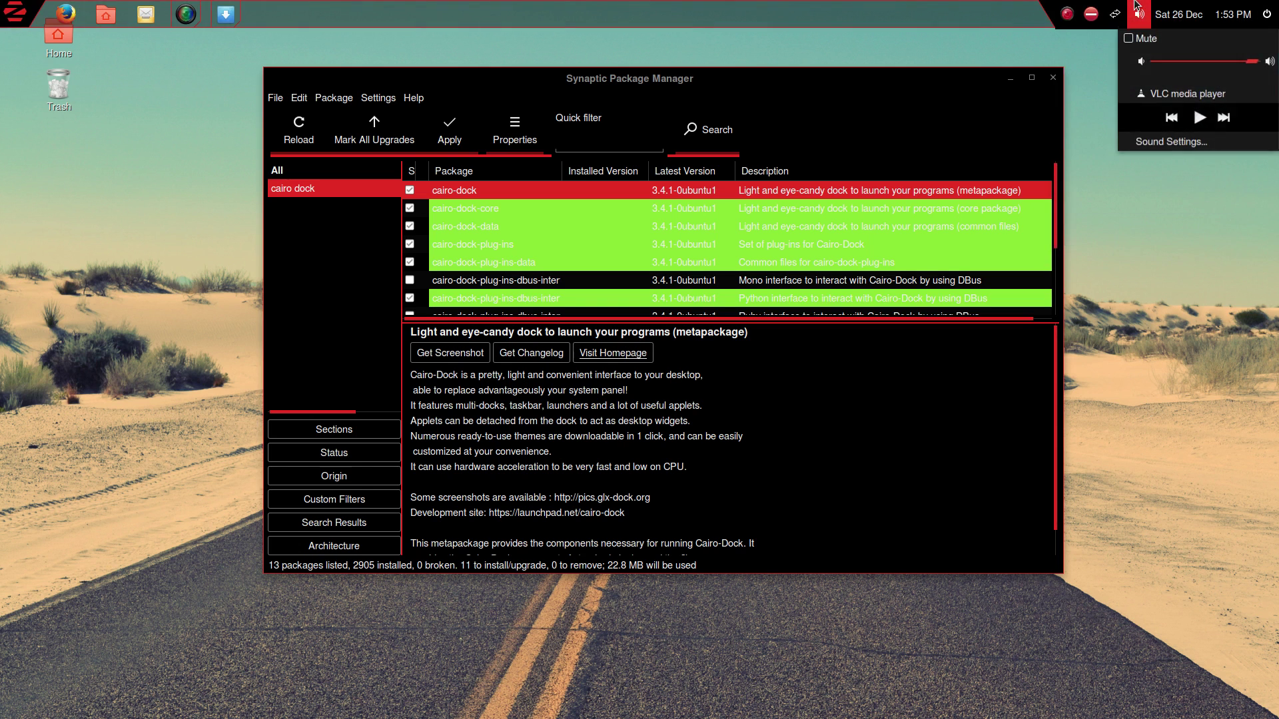
left_click(1088, 16)
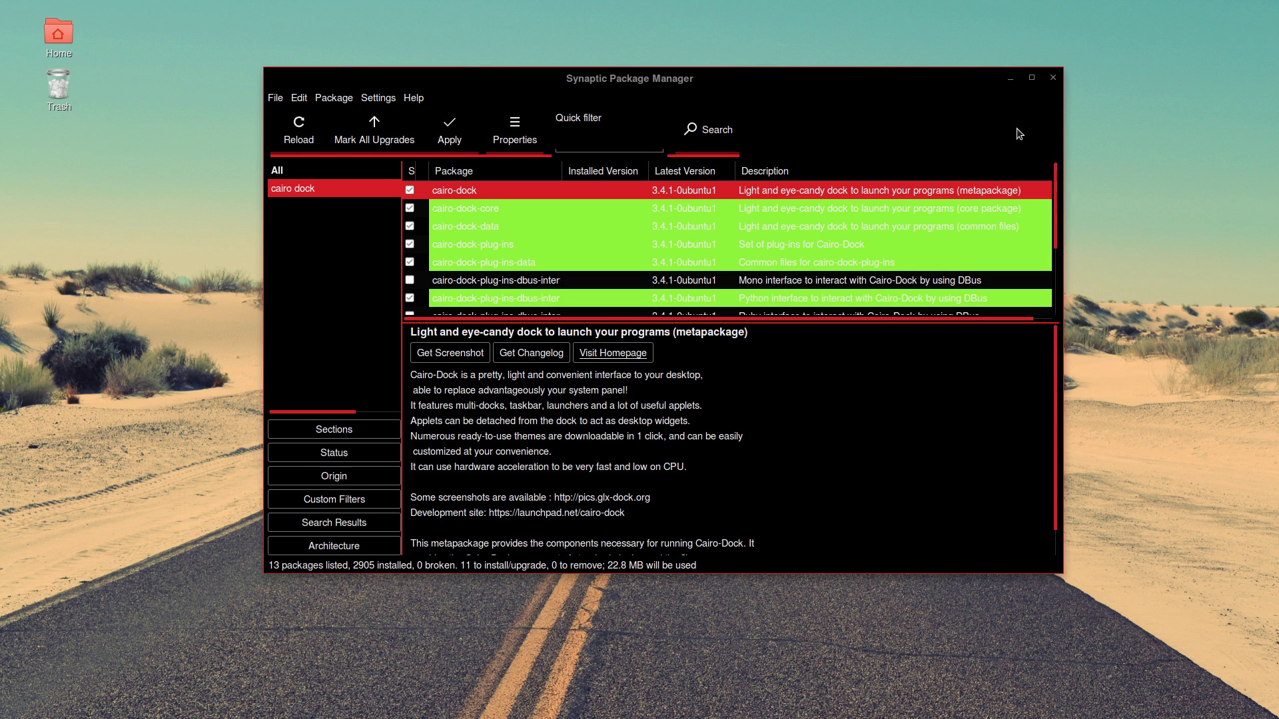
Cancel quitting Synaptic, then unmark the cairo-dock metapackage and accept the additional required change for cairo-dock-core
left_click(1053, 81)
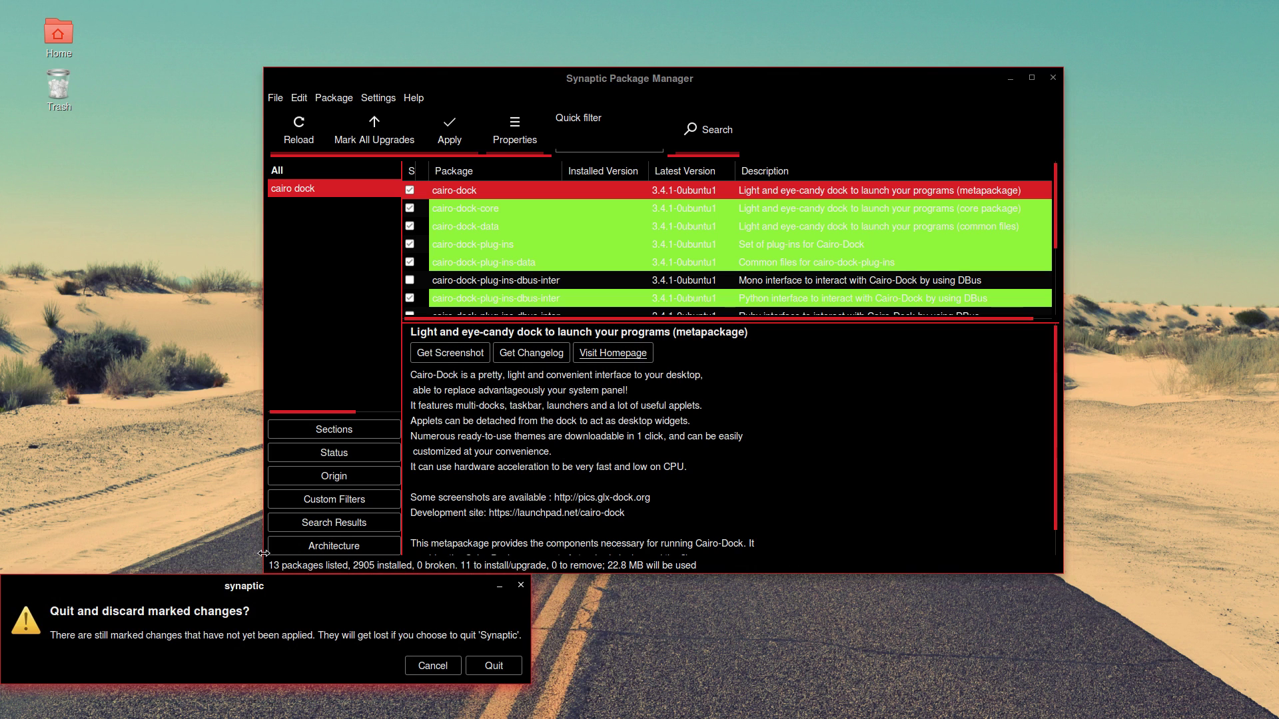
left_click(433, 667)
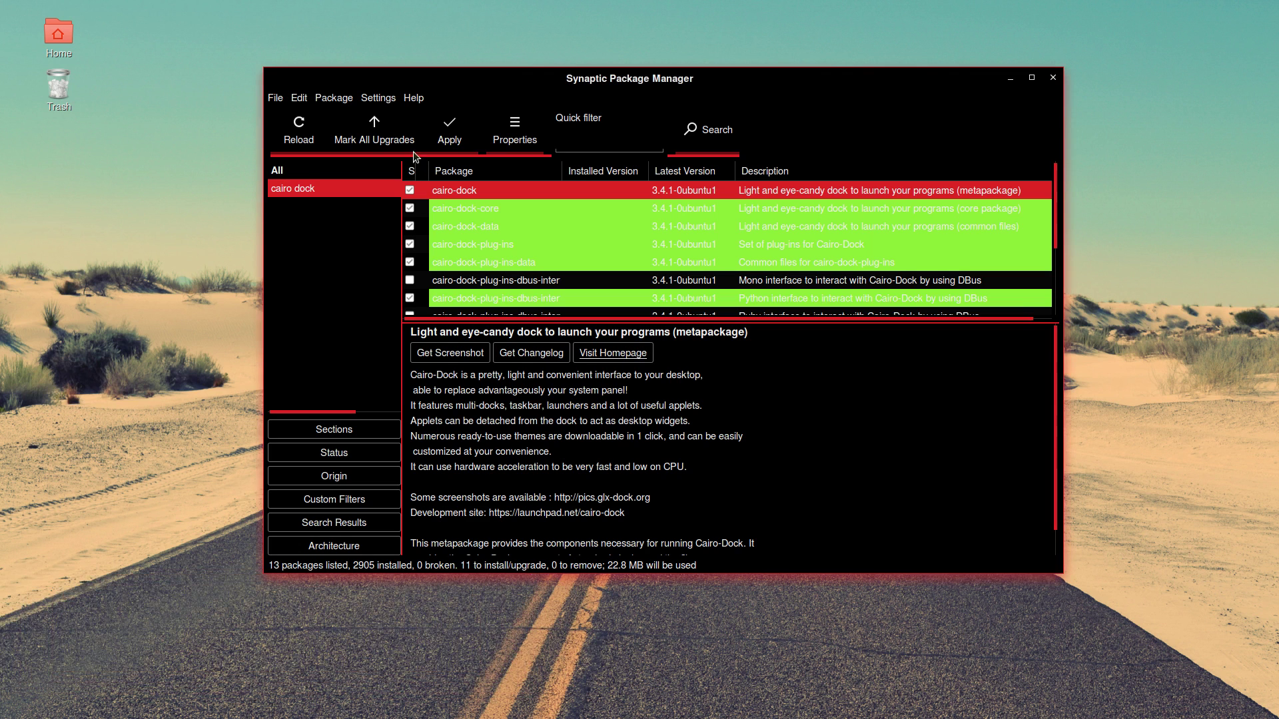
left_click(410, 189)
left_click(450, 208)
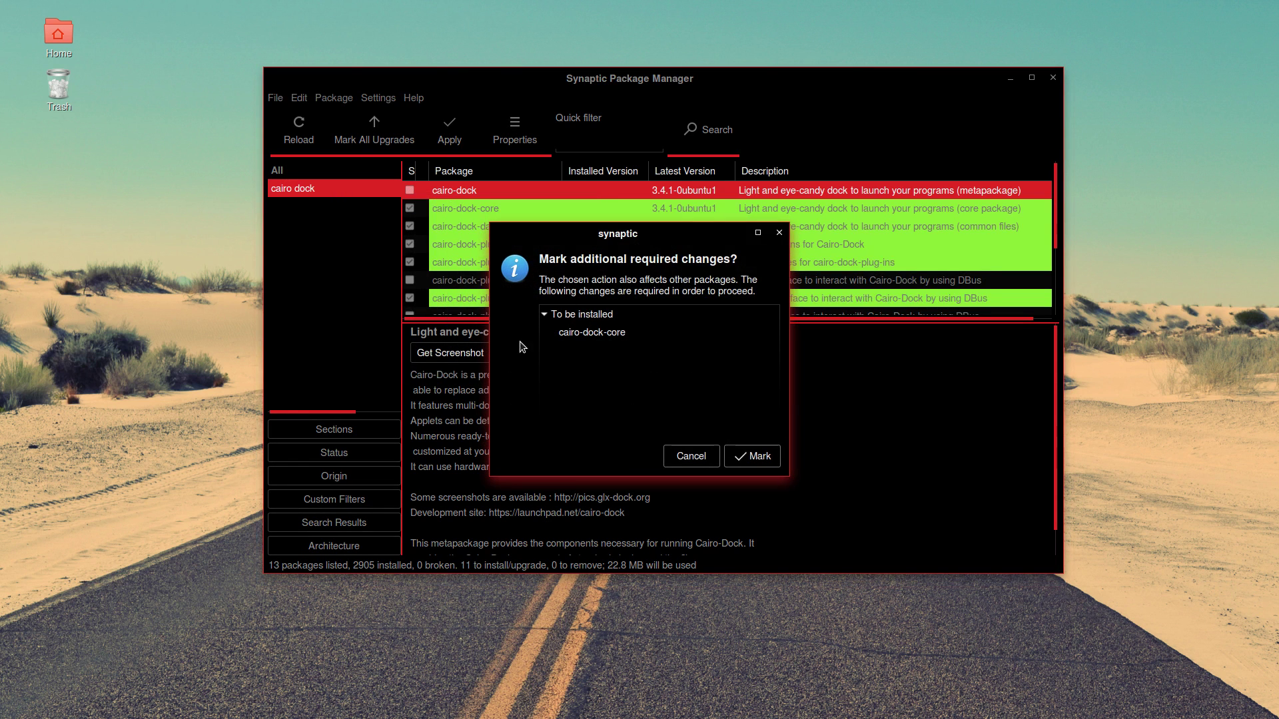
left_click(755, 457)
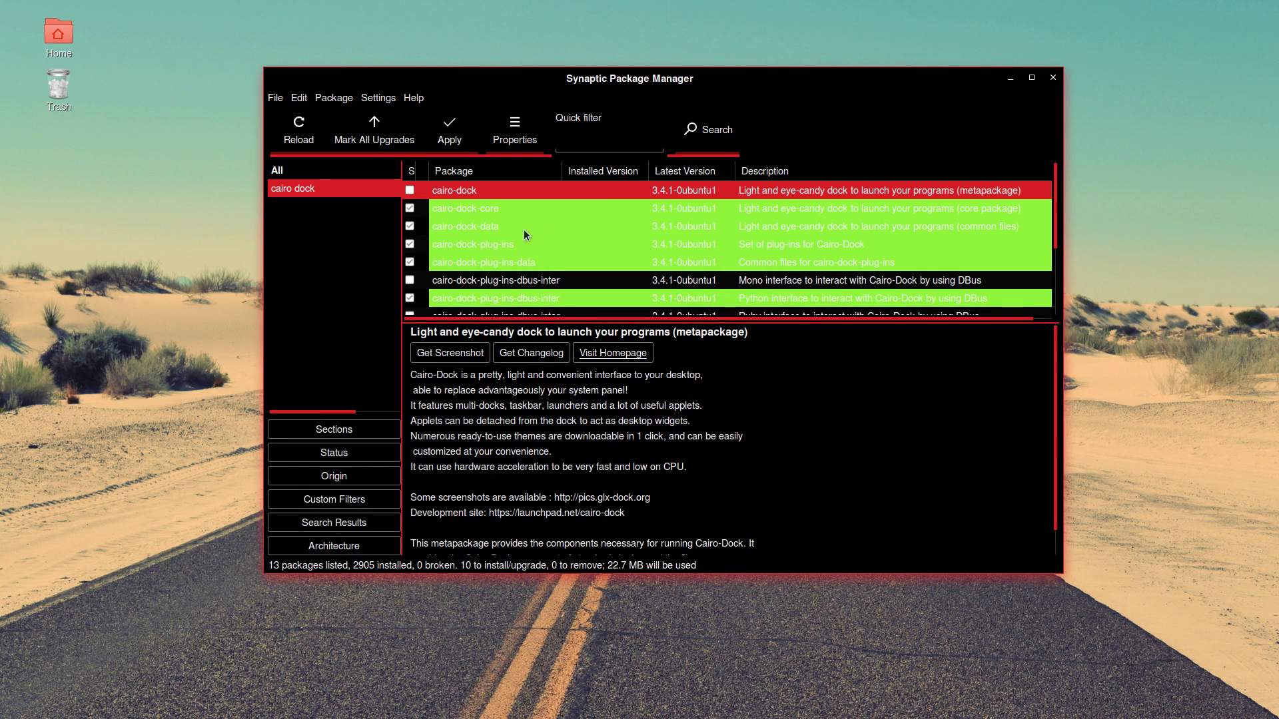
scroll(562, 226, "down", 3)
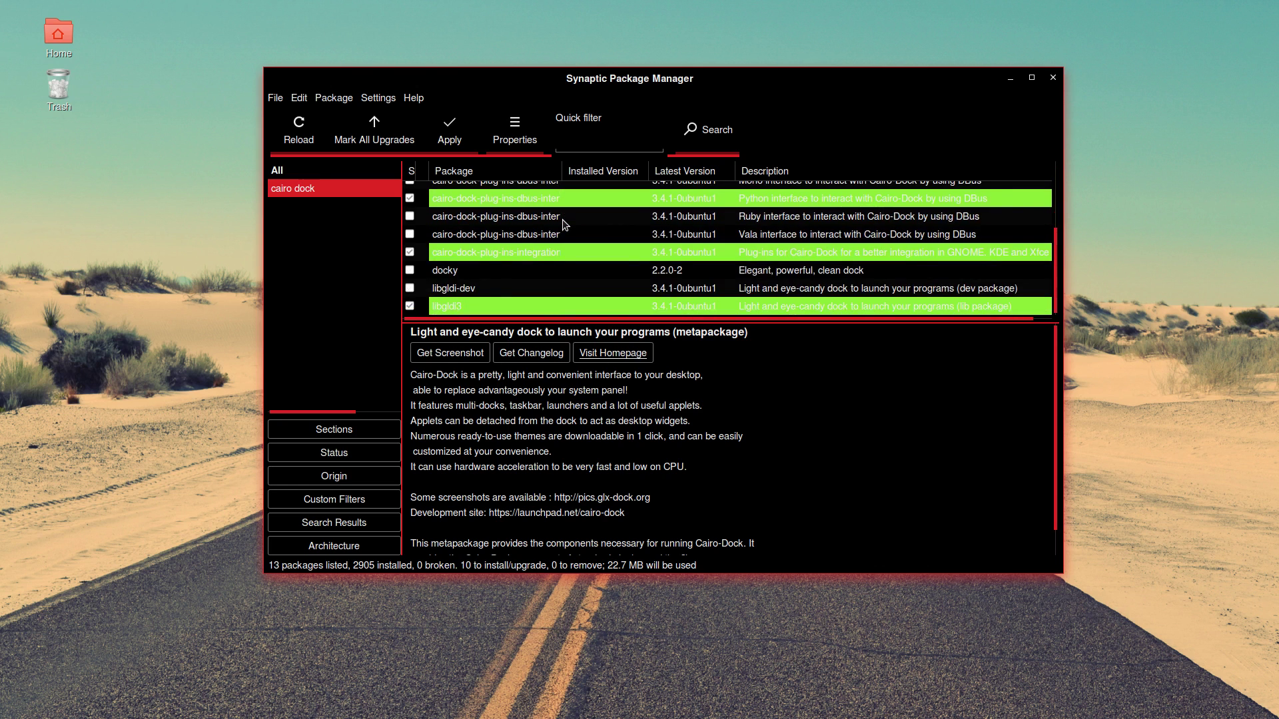
scroll(562, 225, "up", 3)
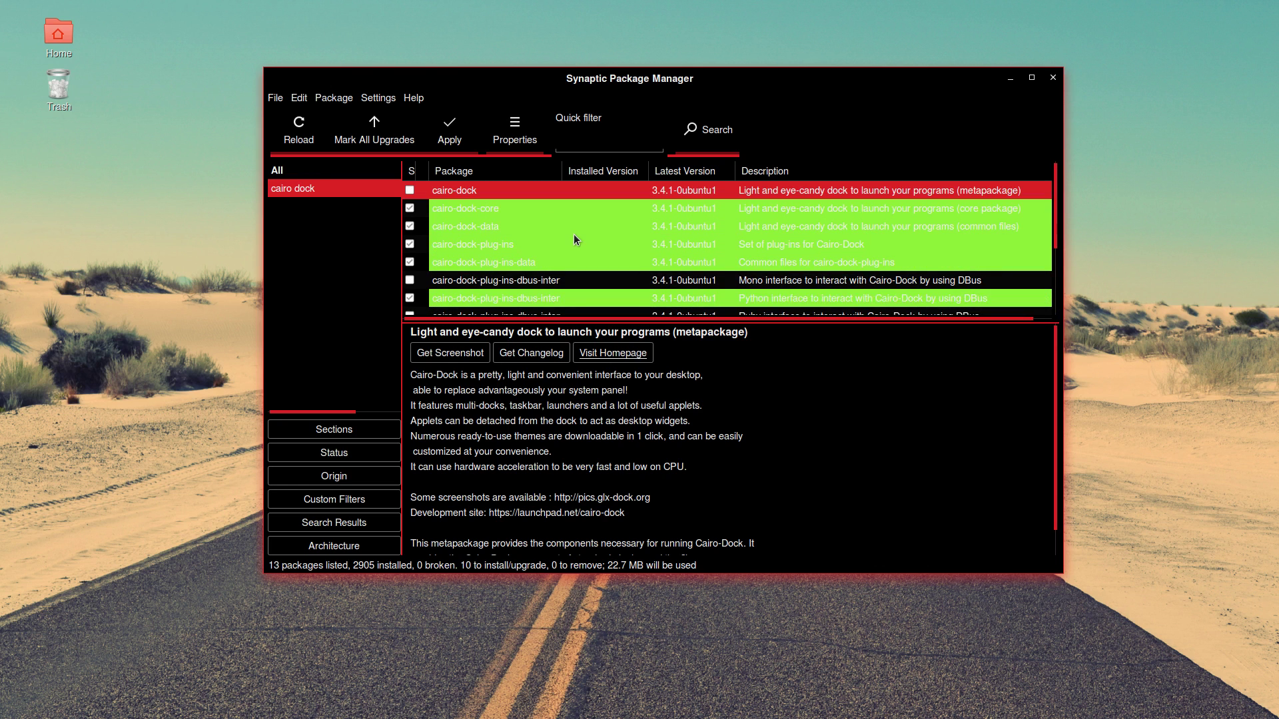
Quit the Synaptic Package Manager and discard the marked changes
left_click(1054, 78)
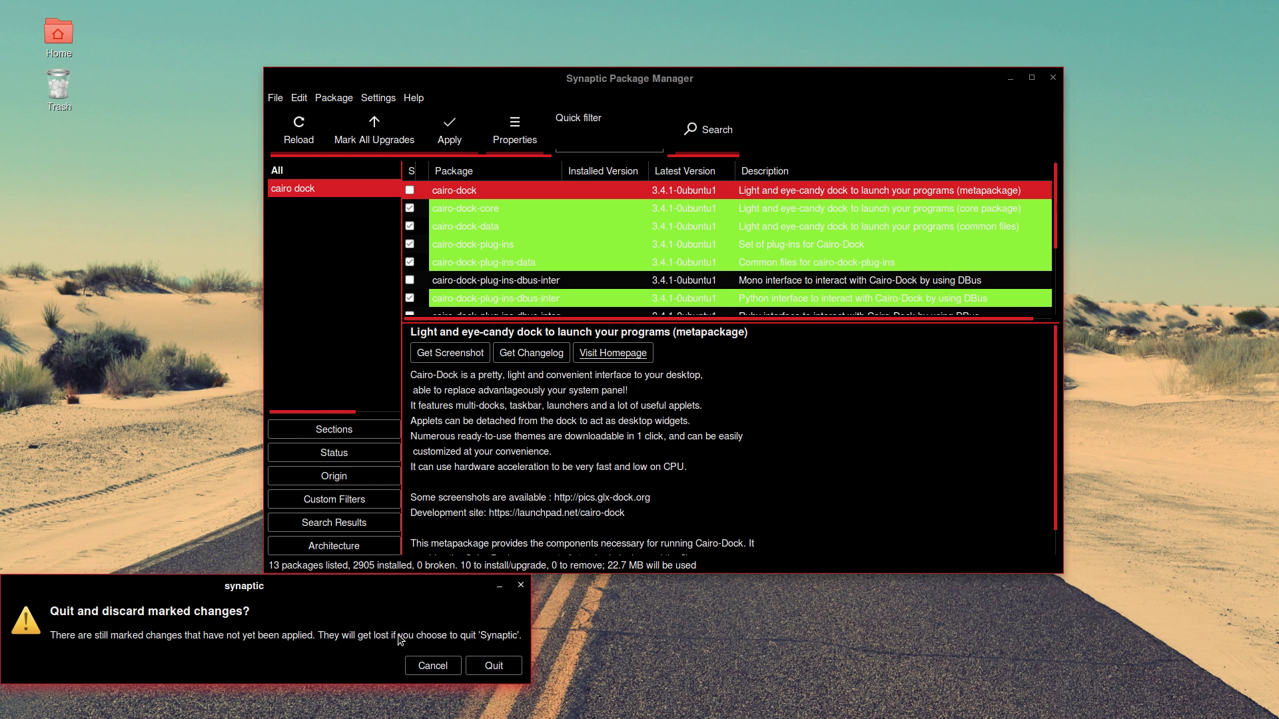
left_click(494, 662)
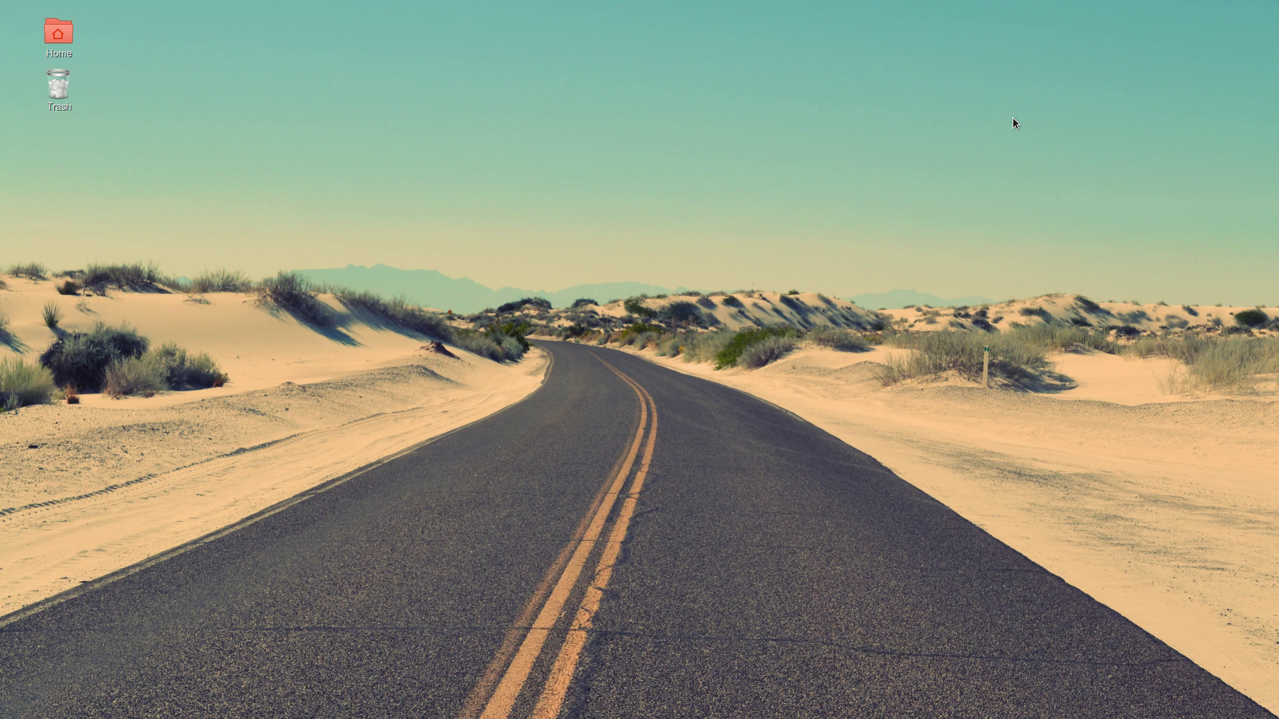
mouse_move(1032, 2)
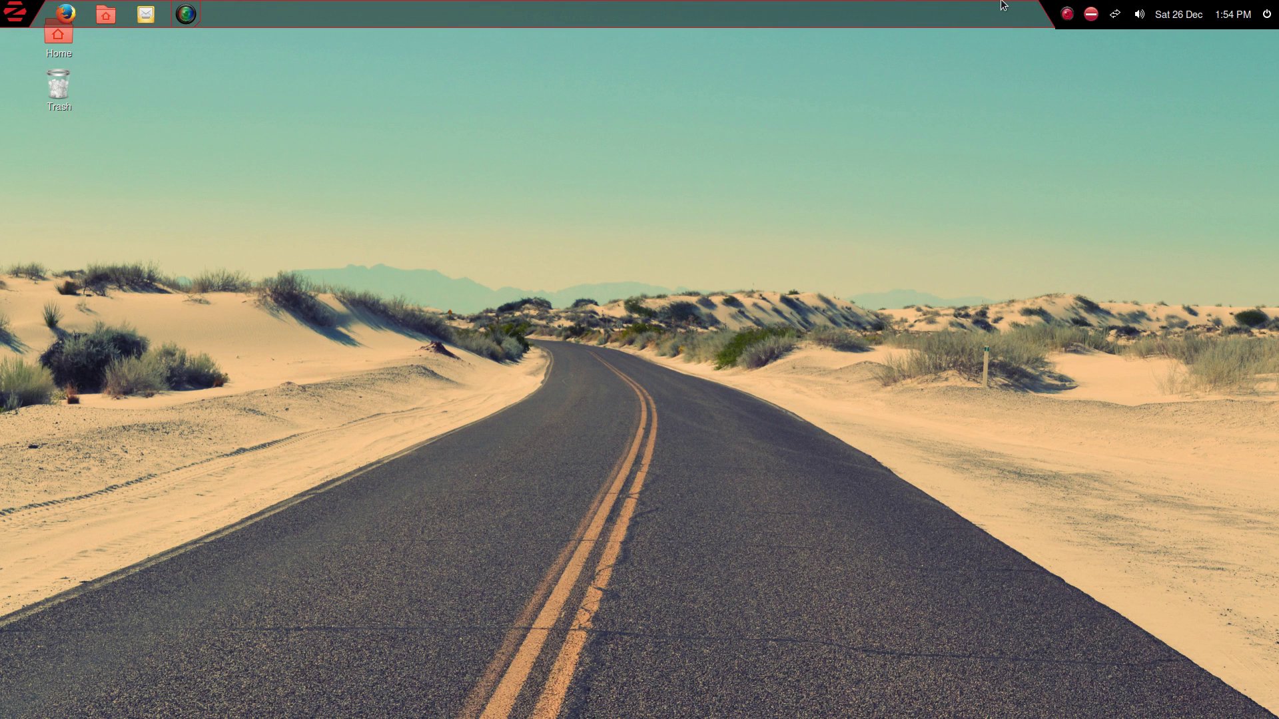